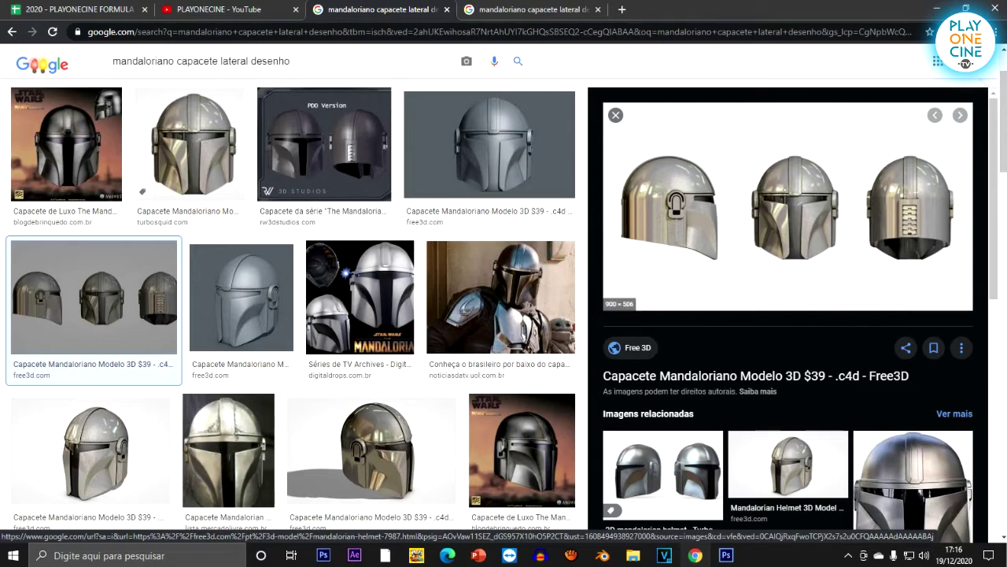
Step: Switch to Photoshop and lower the opacity of the three-view helmet layer, Camada 2, to 39%
scroll(290, 307, down, 3)
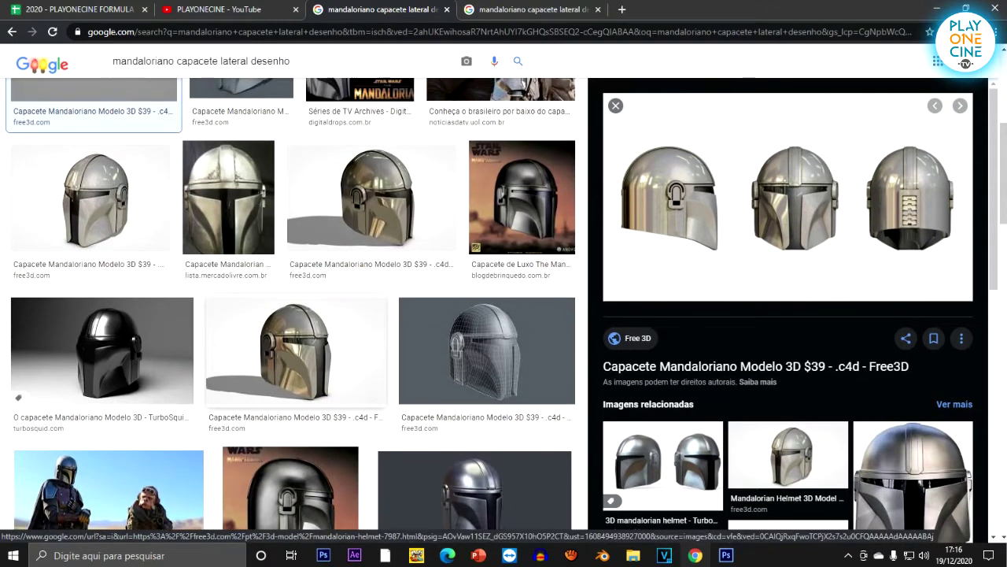
scroll(291, 307, down, 2)
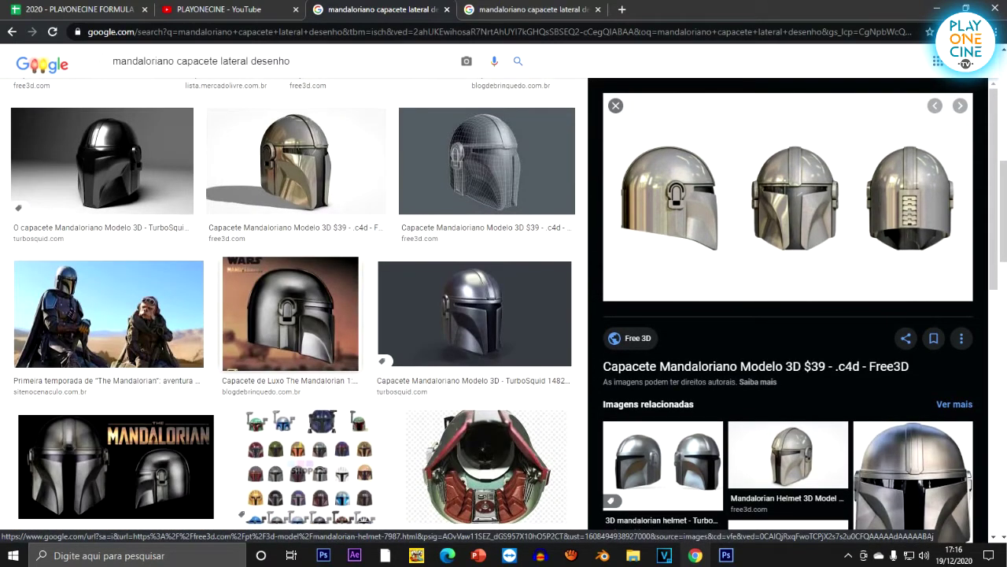
click(725, 555)
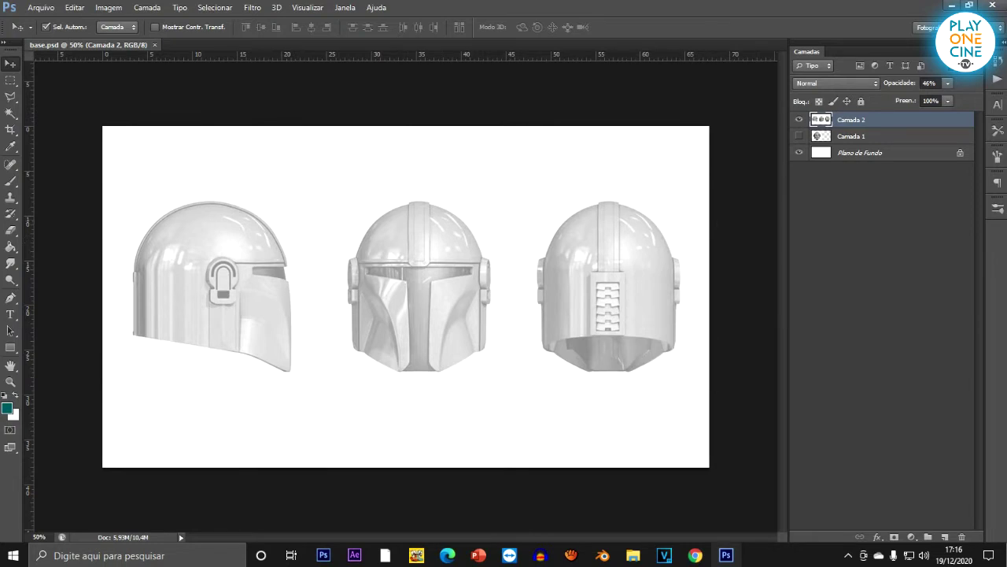
click(947, 82)
mouse_move(943, 97)
mouse_down()
mouse_move(977, 97)
mouse_move(939, 97)
mouse_up()
click(525, 301)
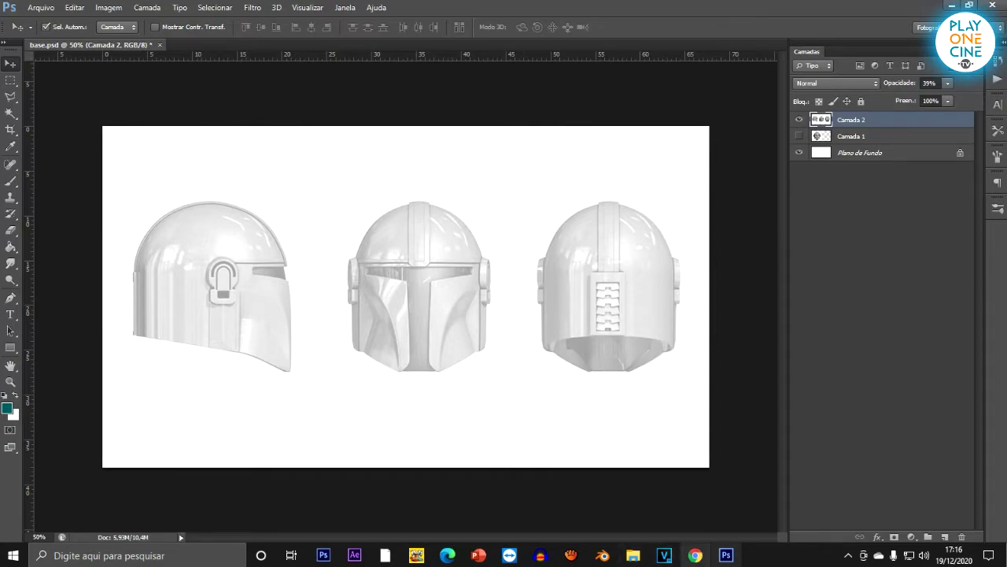
Step: Try adding the side-view helmet picture from the Chrome image results to the Photoshop reference document as a new layer
click(696, 555)
click(289, 313)
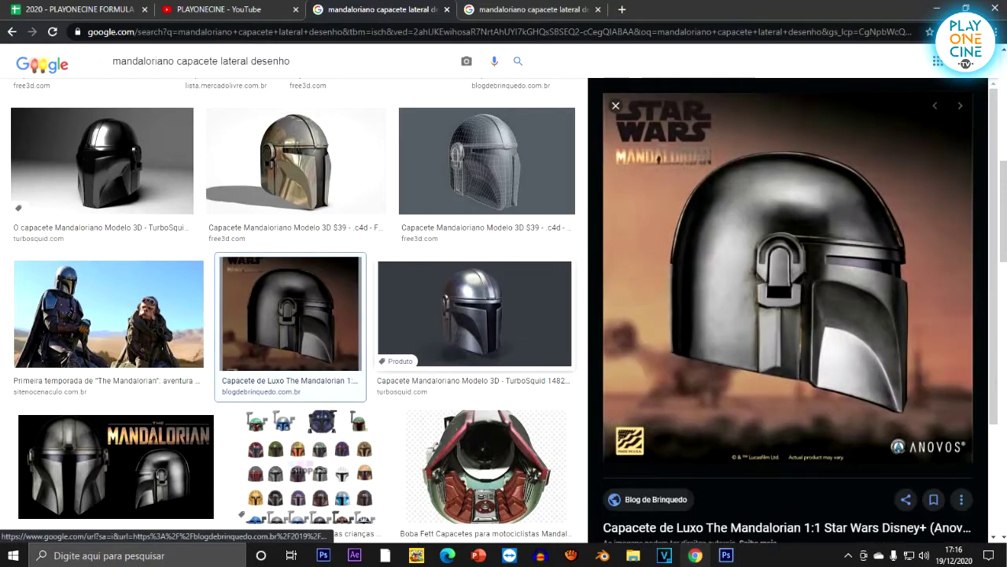
right_click(740, 292)
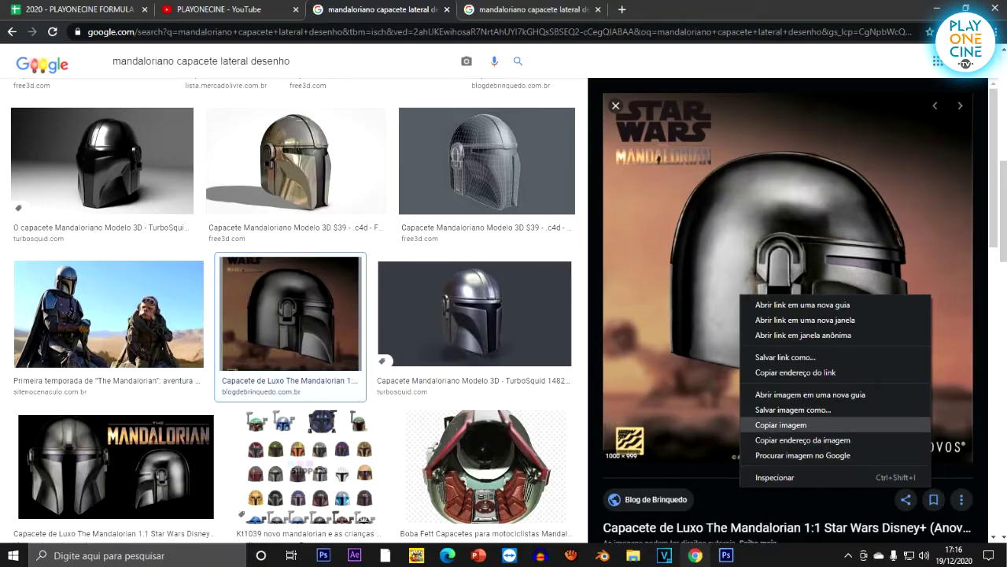
click(775, 418)
click(726, 555)
key(ctrl+v)
drag(411, 250, 538, 250)
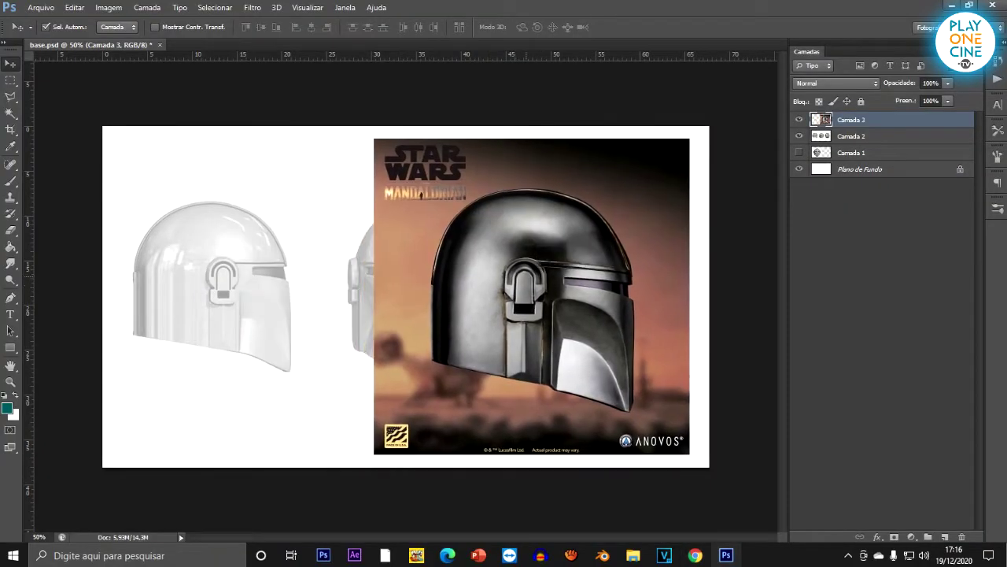
key(Delete)
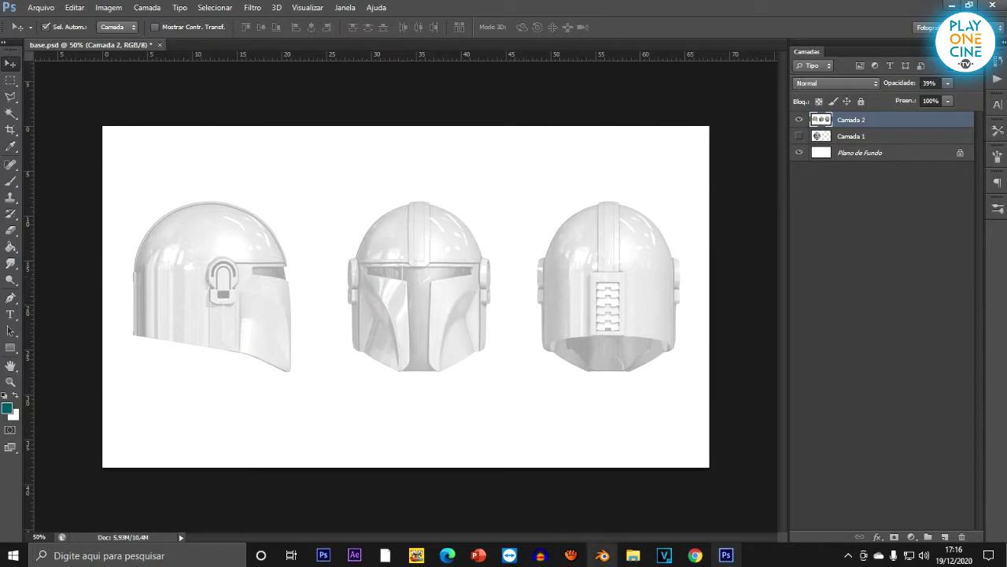
Step: Switch to Blender and delete the default cube from the scene
click(602, 555)
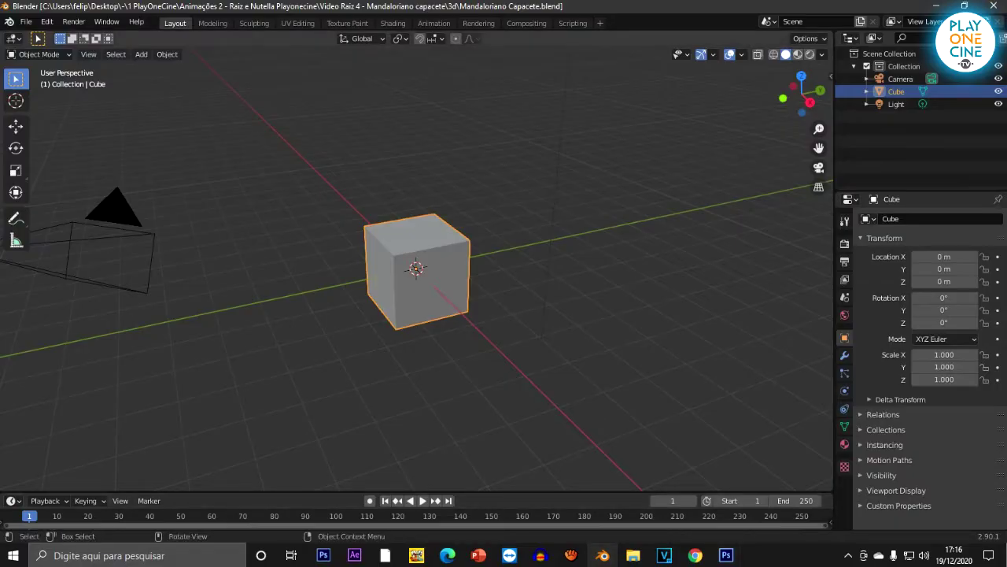
middle_drag(472, 315, 482, 316)
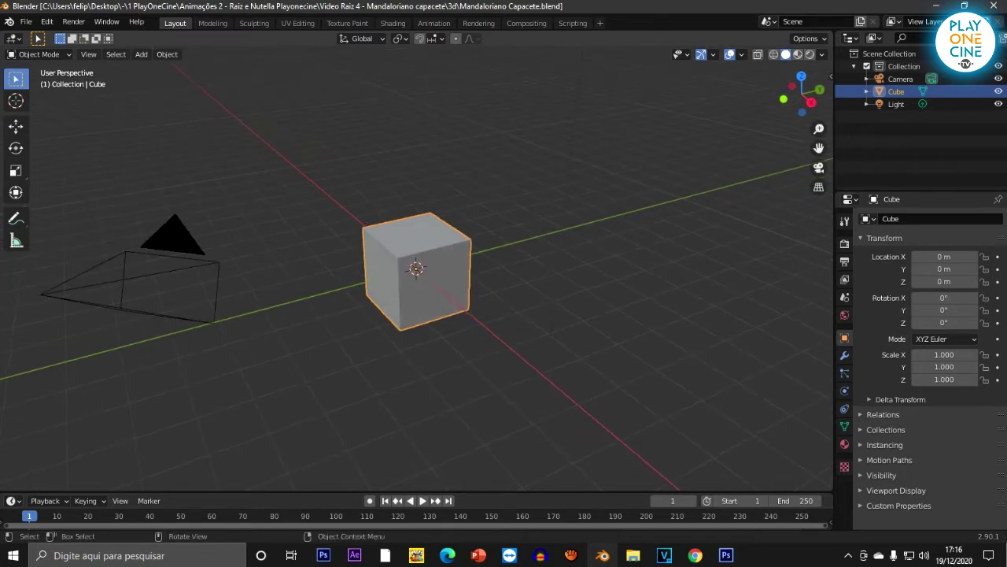
key(Delete)
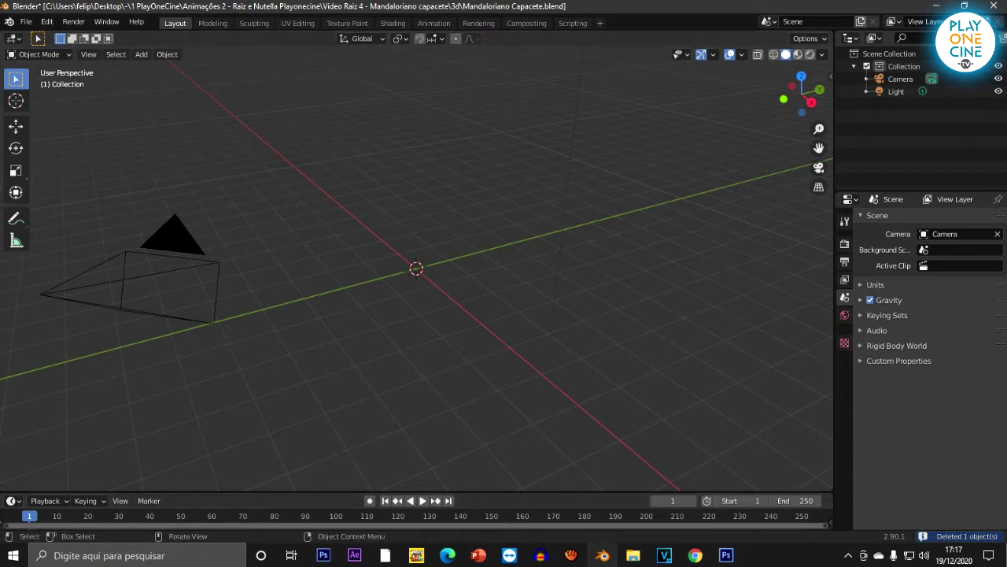
Step: Split the 3D viewport into two side-by-side views, one showing Front Orthographic and the other Right Orthographic
drag(2, 488, 452, 473)
drag(451, 63, 426, 63)
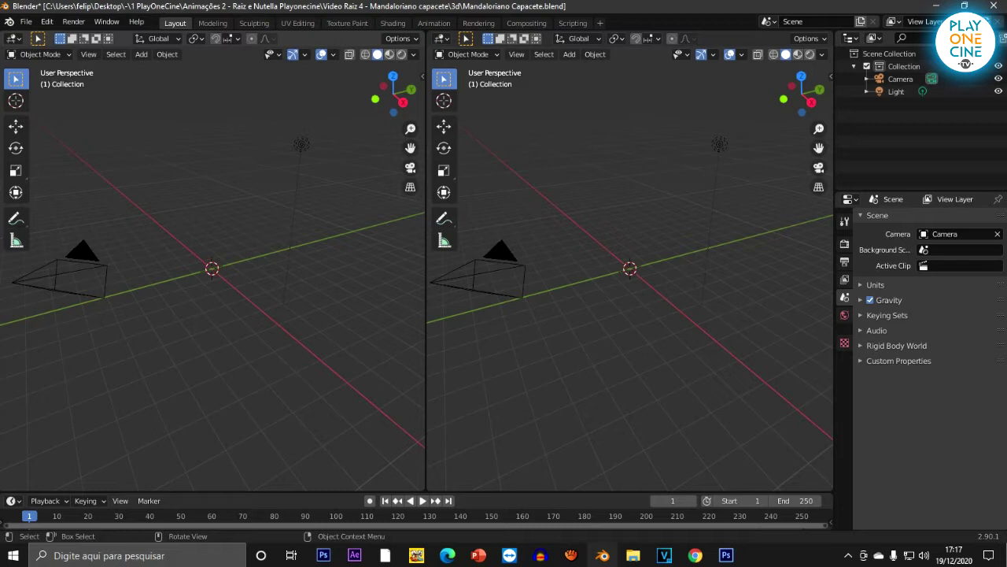
key(KP_1)
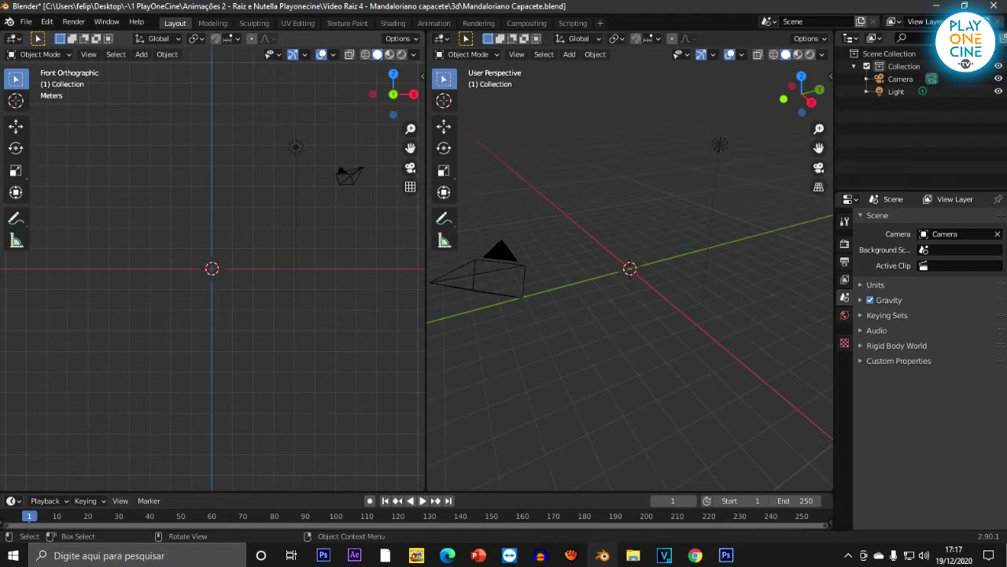
key(KP_3)
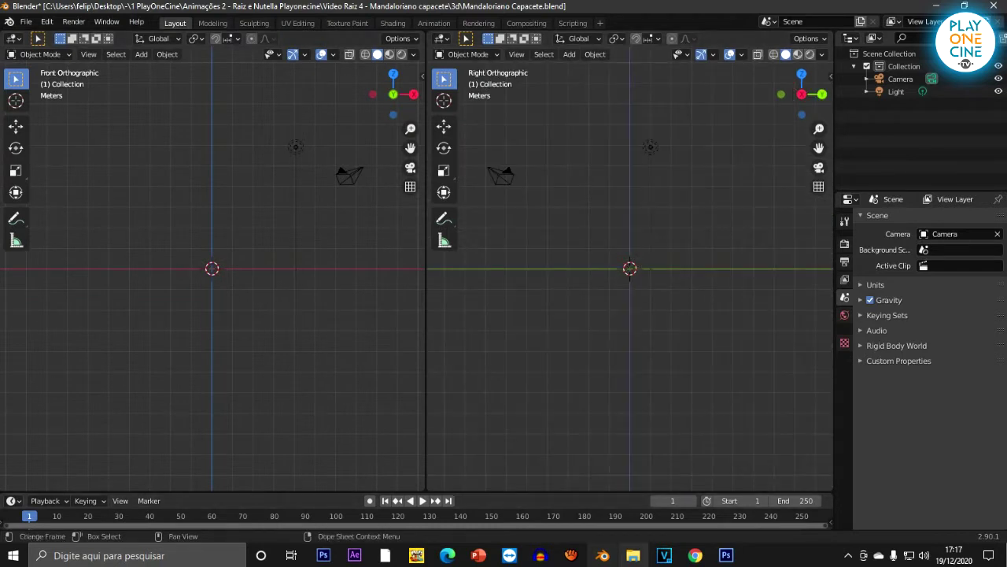
Step: Add the base JPG from the 3d project folder to the front view as a reference image
mouse_move(633, 555)
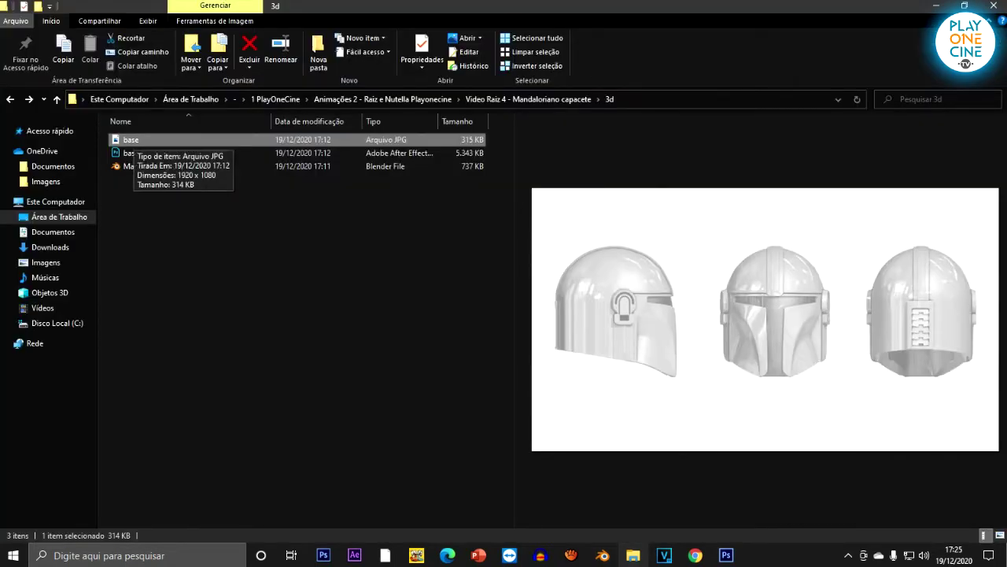
drag(126, 140, 204, 274)
scroll(219, 323, up, 5)
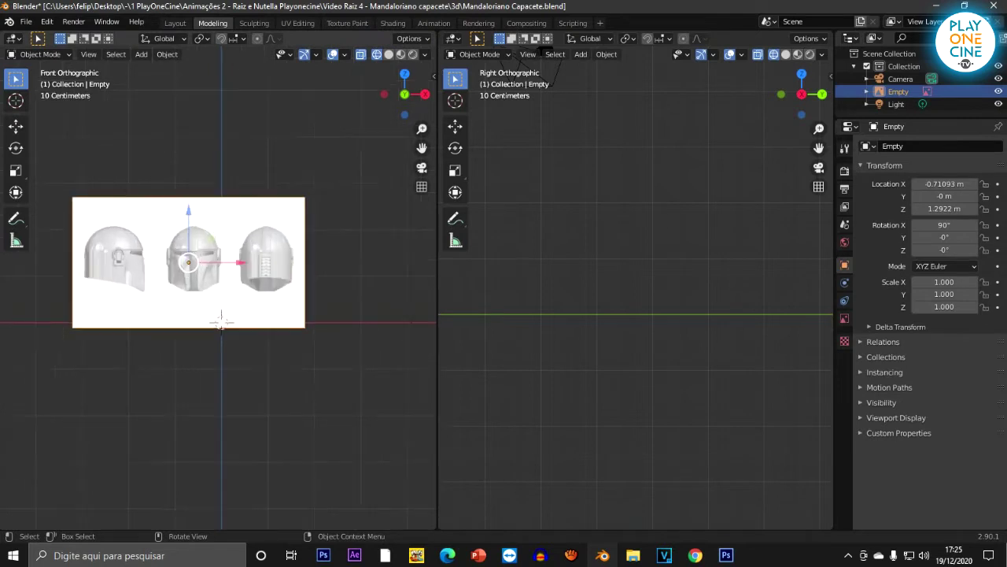
shift+middle_drag(220, 323, 254, 401)
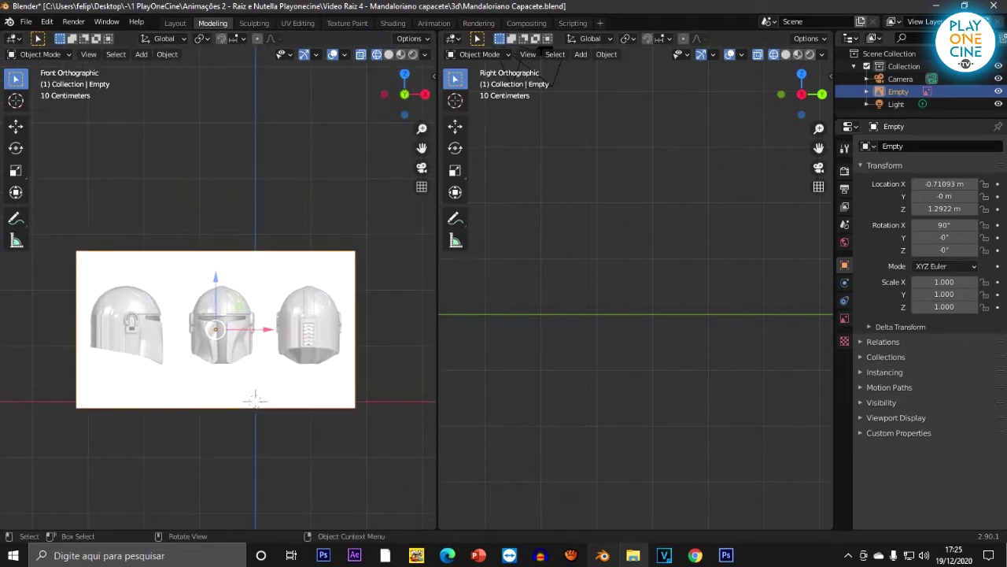
Step: Add the same base JPG to the right view as a second reference image
click(632, 555)
drag(131, 139, 592, 346)
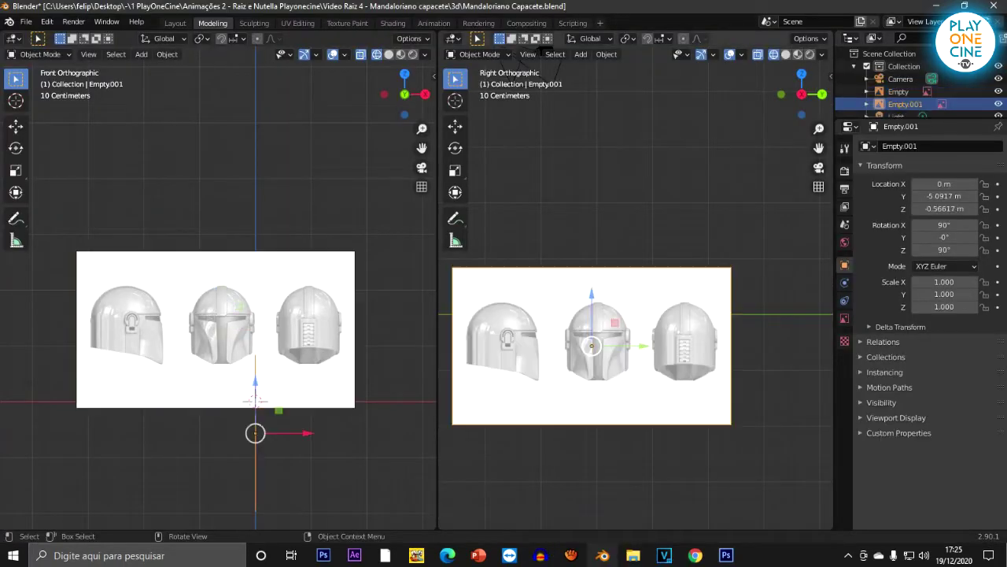
scroll(592, 347, down, 3)
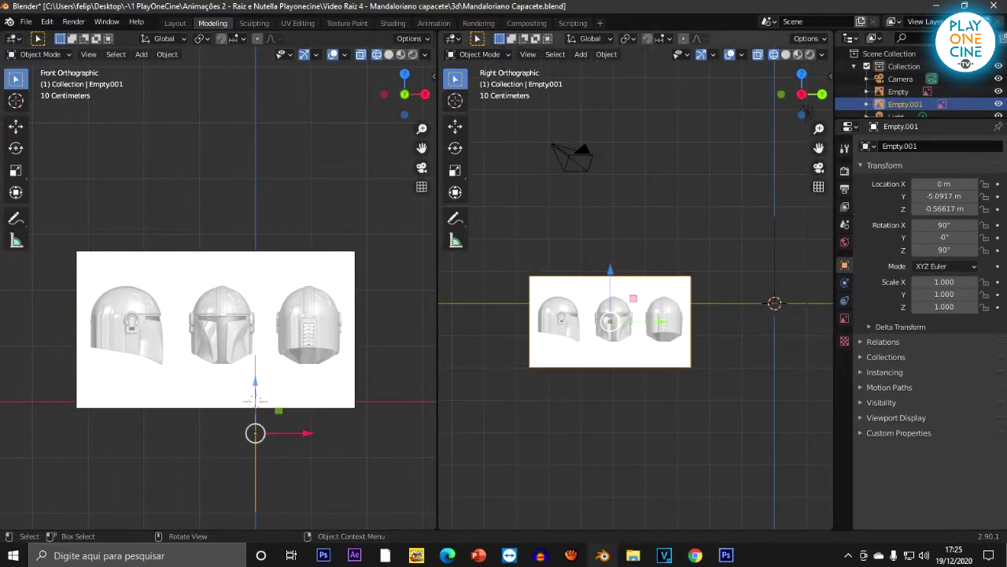
middle_drag(592, 346, 529, 373)
click(710, 285)
key(KP_3)
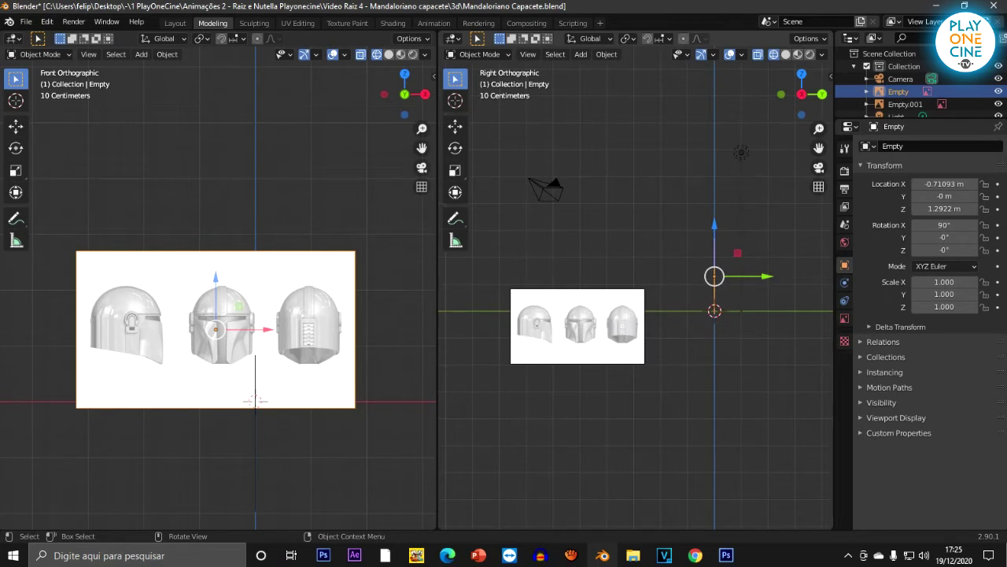
Step: Move the right-view reference image up along Z to about 1.29 m, level with the front reference
click(582, 329)
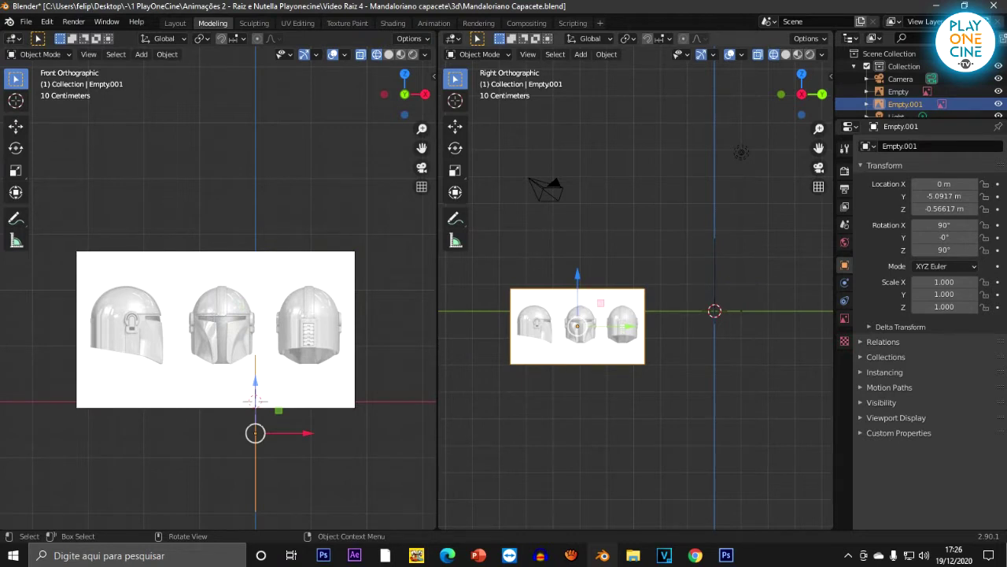
scroll(636, 299, up, 3)
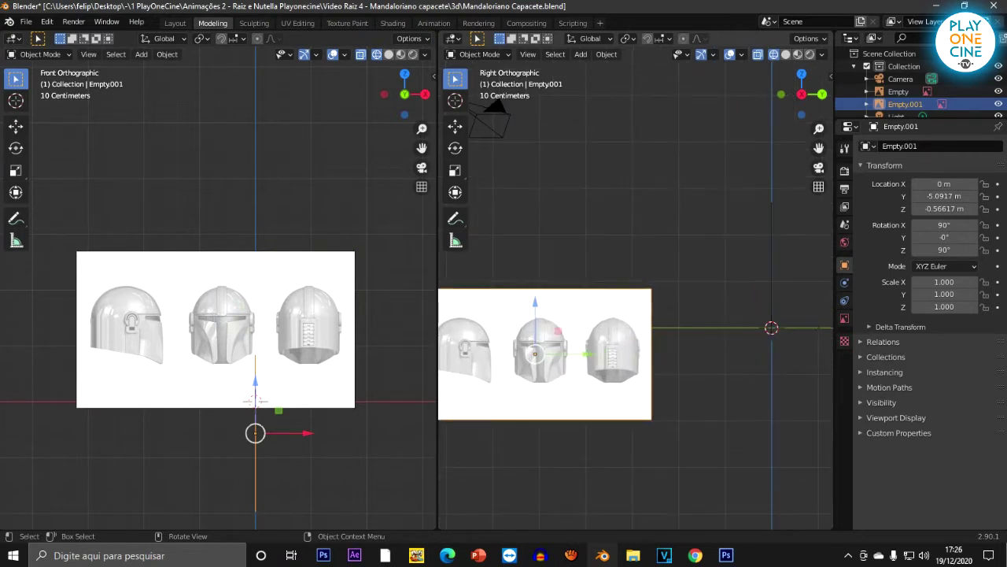
scroll(629, 291, down, 3)
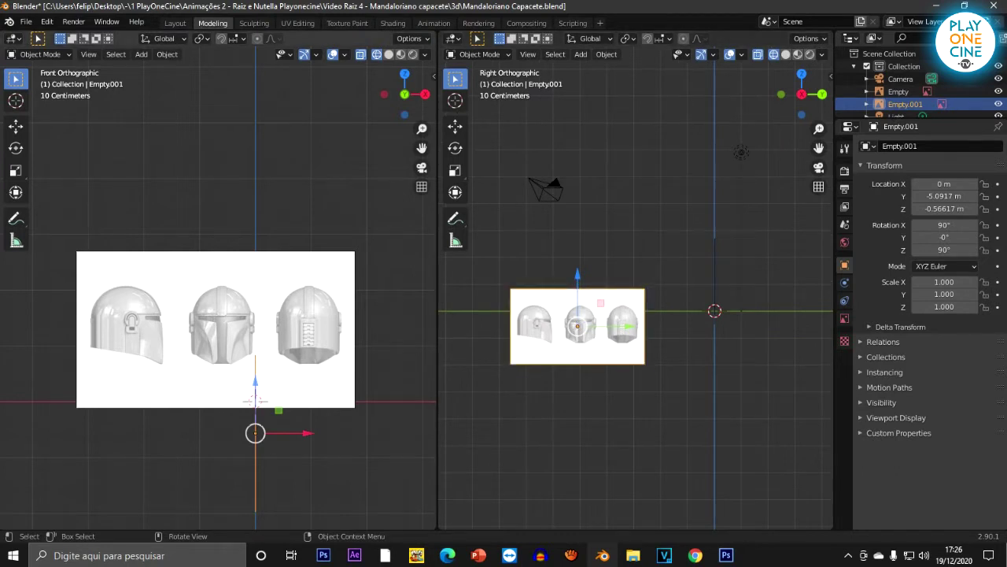
key(g)
key(z)
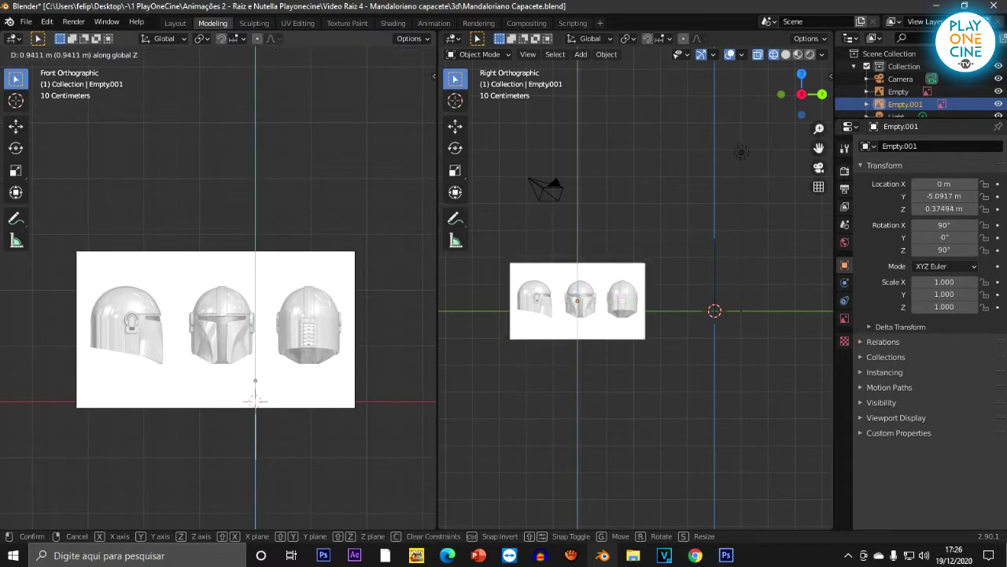
key(Return)
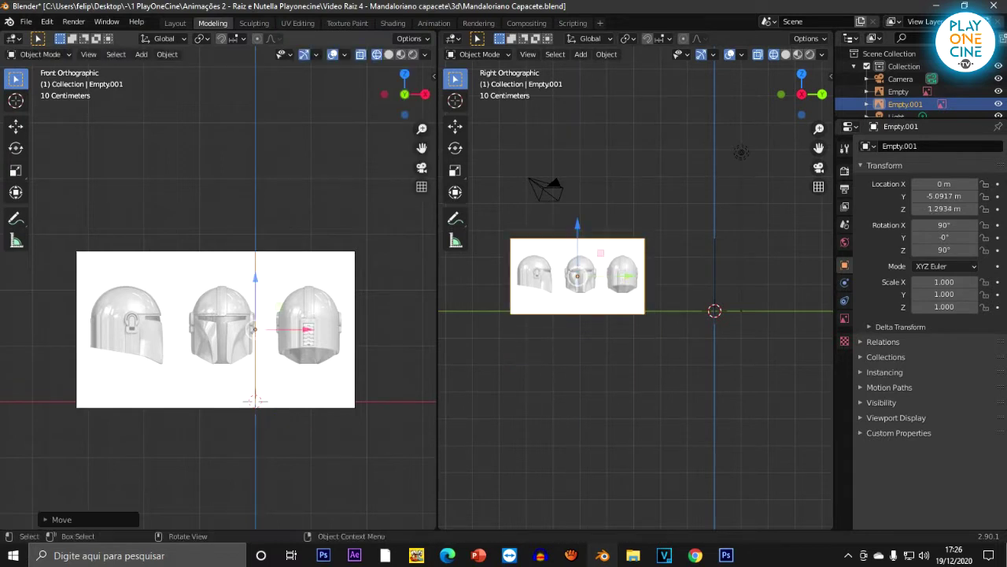
Step: Move the right-view reference image along X to about 1.86 m, just beyond the edge of the front reference
key(g)
key(x)
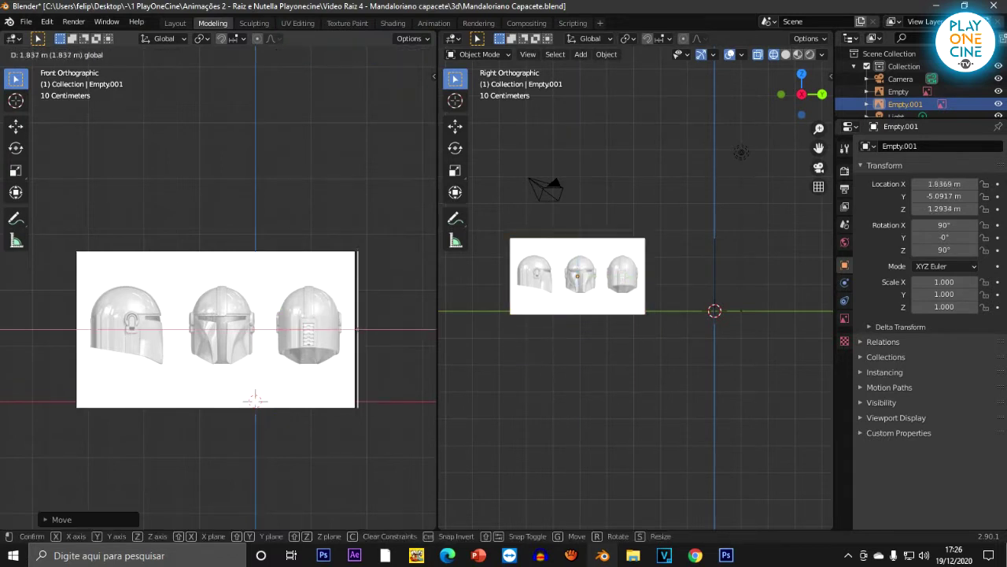
key(Return)
scroll(361, 273, up, 8)
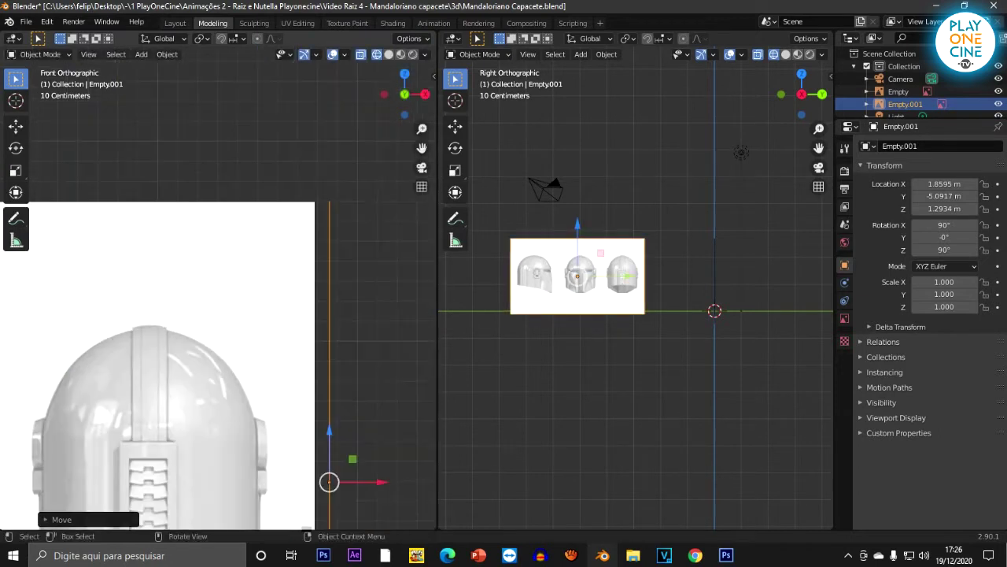
scroll(153, 386, down, 6)
shift+middle_drag(153, 386, 271, 392)
scroll(218, 287, up, 2)
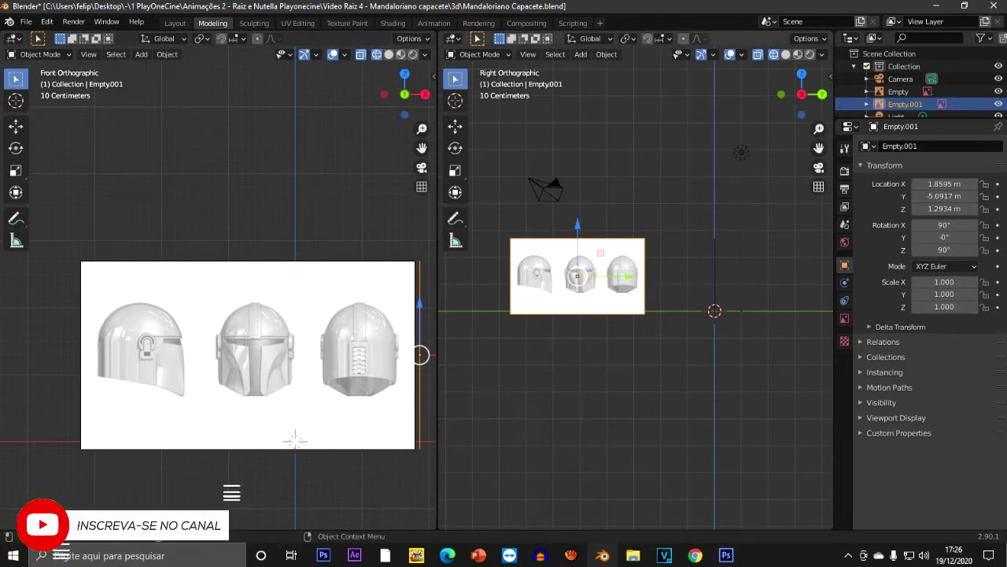
Step: Move the front reference image along Y to about -2.30 m so its edge meets the side reference at a corner
click(714, 273)
drag(766, 277, 703, 277)
middle_drag(685, 283, 814, 340)
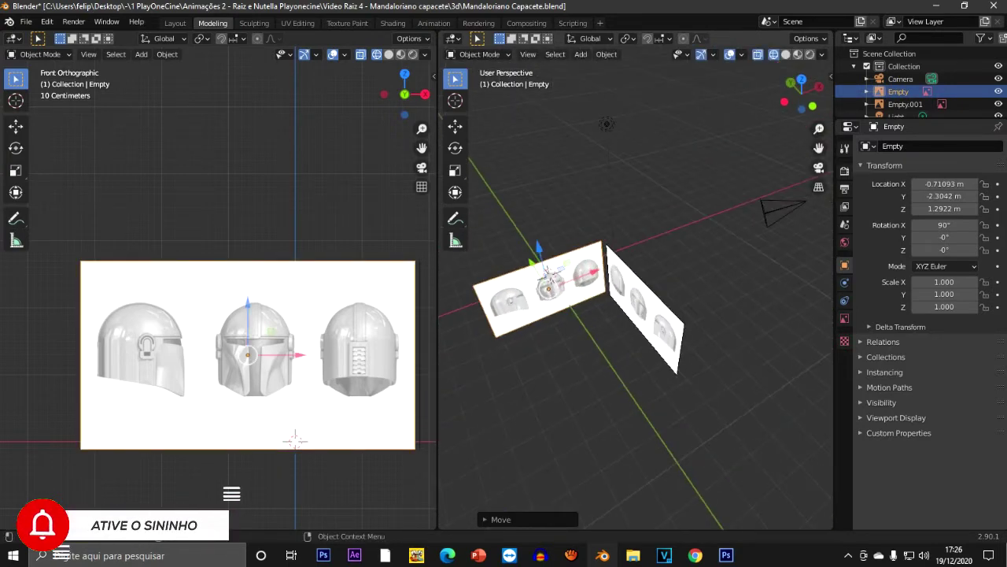
Step: Select both reference images and move them together about 2.89 m along X
shift+click(655, 321)
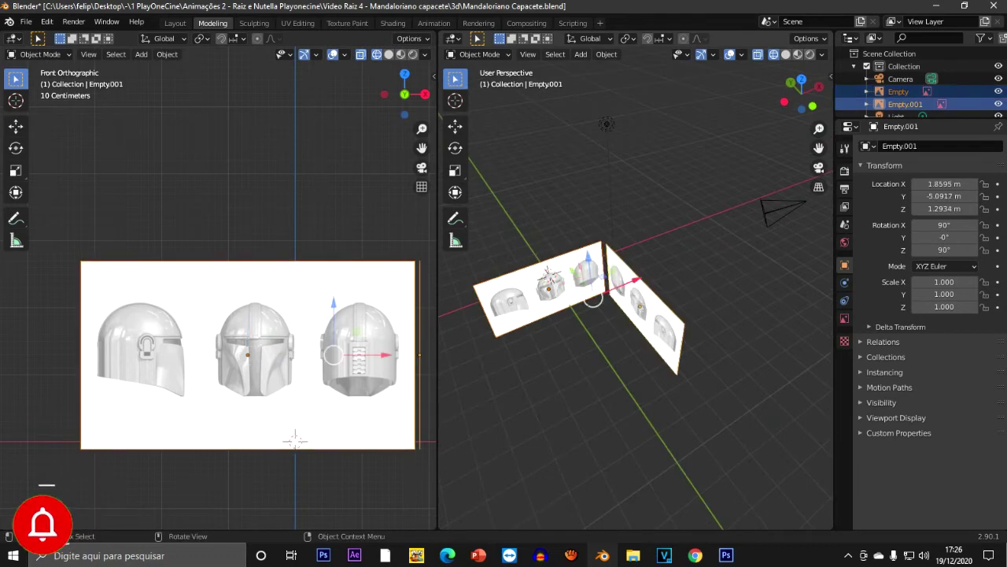
key(g)
key(x)
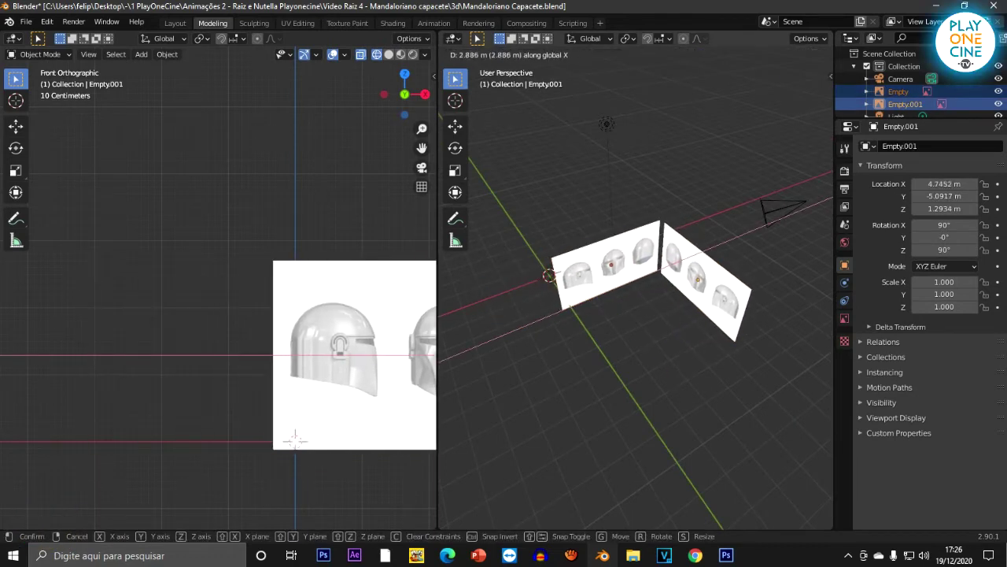
click(698, 280)
Step: Move both reference images together about 2.49 m along Y, forming a corner beside the world origin
key(g)
key(x)
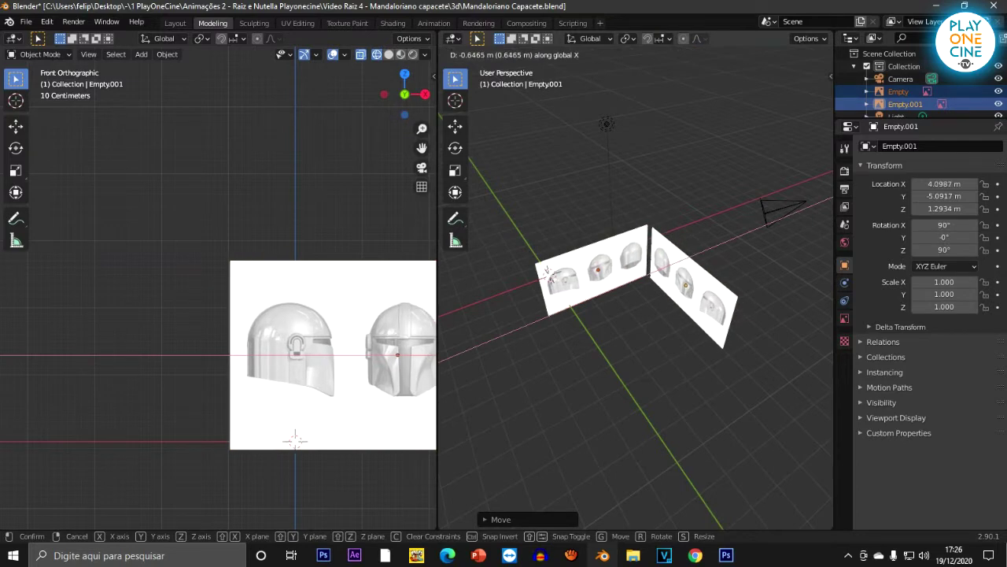
key(y)
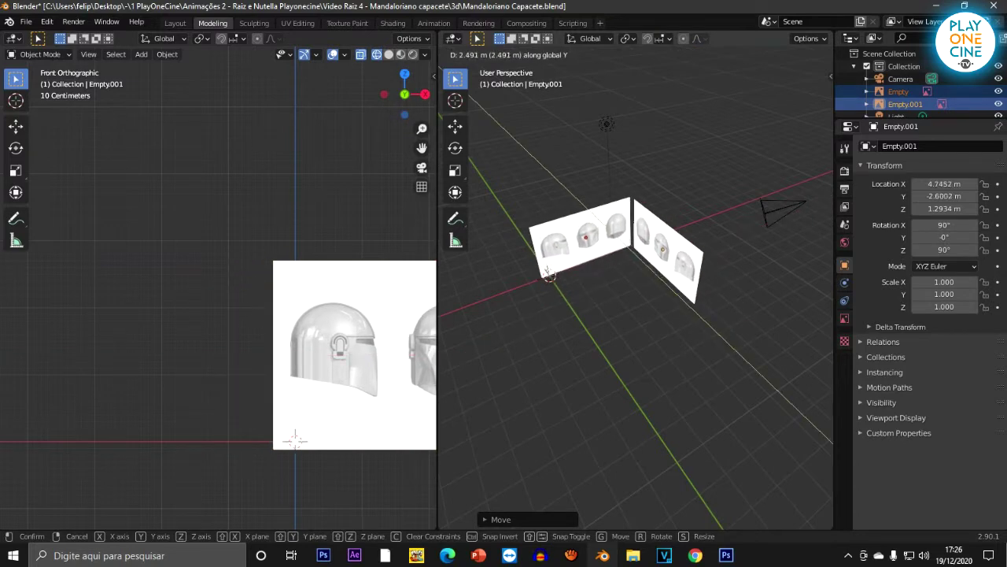
click(664, 250)
middle_drag(664, 250, 725, 299)
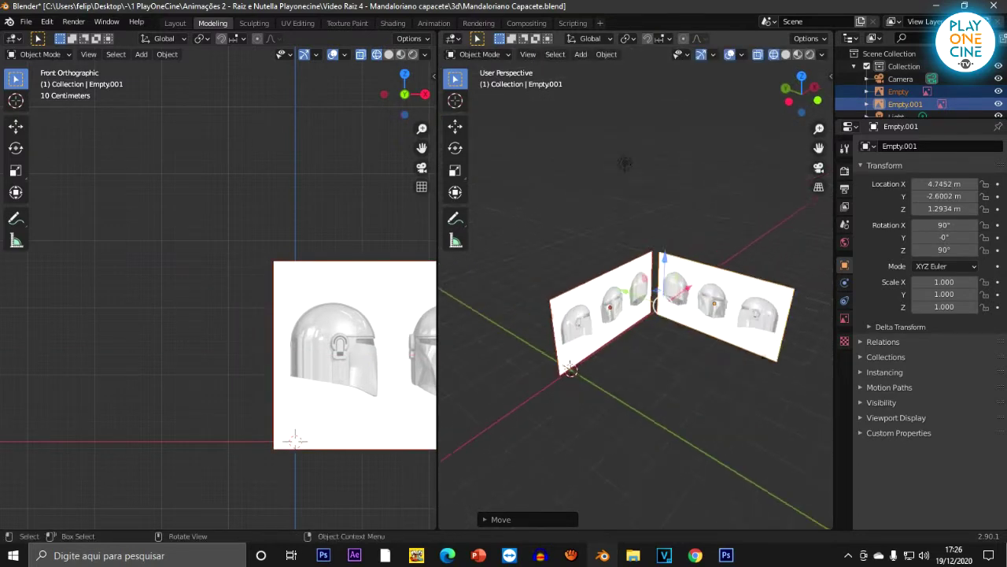
scroll(669, 275, up, 3)
middle_drag(669, 276, 672, 246)
shift+middle_drag(677, 307, 615, 222)
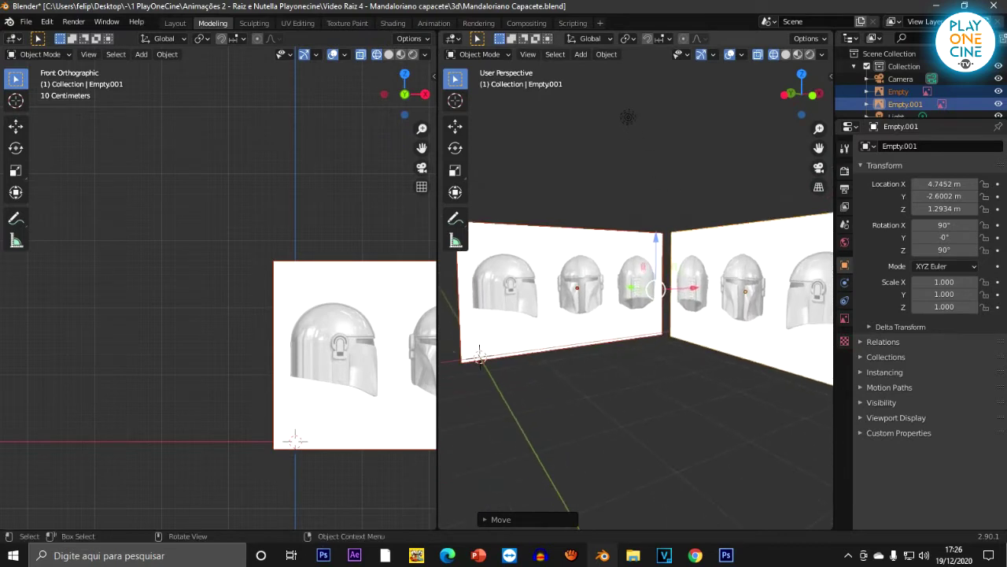
Step: Select only the side reference image and move it along X to about -0.27 m, the opposite edge of the front reference
scroll(236, 291, down, 4)
shift+middle_drag(236, 292, 128, 262)
scroll(132, 304, up, 3)
key(KP_3)
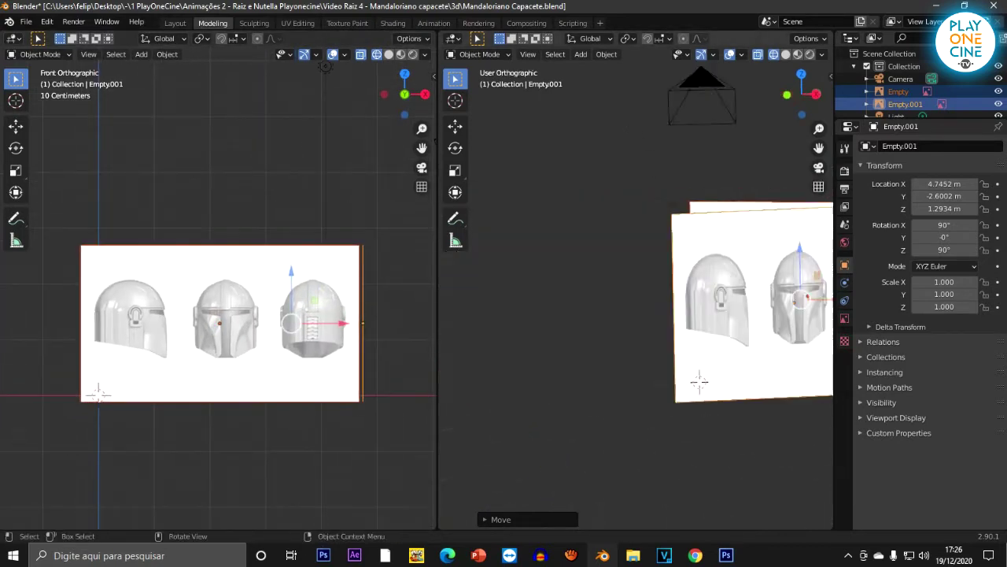
scroll(636, 291, down, 4)
middle_drag(708, 317, 716, 311)
click(659, 366)
drag(657, 358, 649, 303)
drag(716, 311, 715, 313)
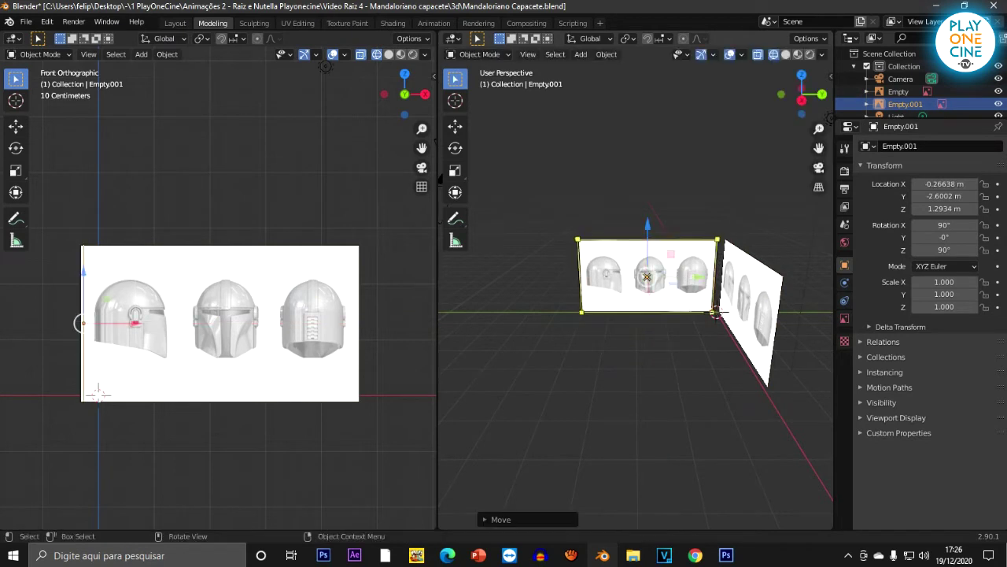
Step: Add a UV sphere at the origin and move it along X until it is centred beneath the front-facing helmet
key(KP_3)
scroll(446, 116, up, 3)
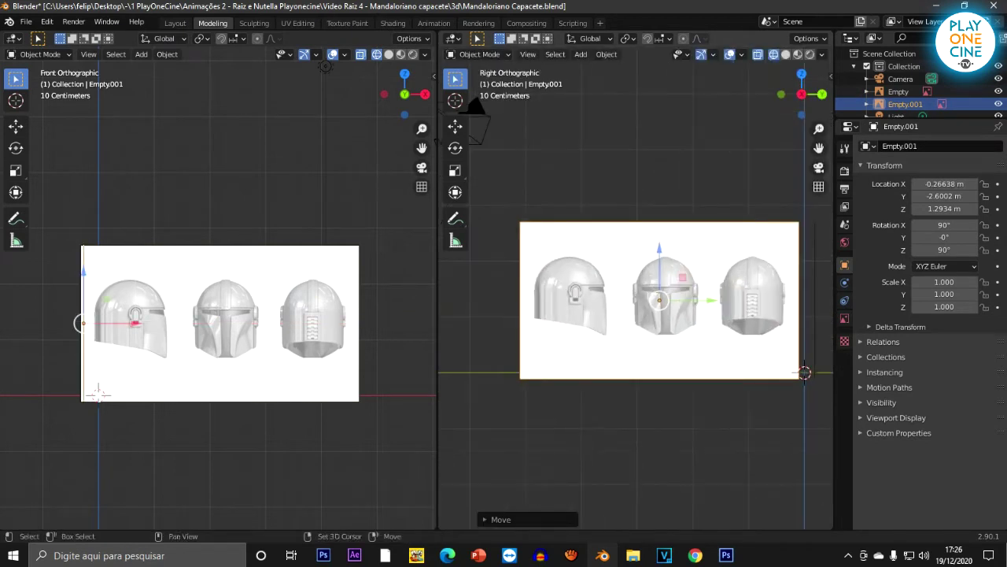
key(shift+a)
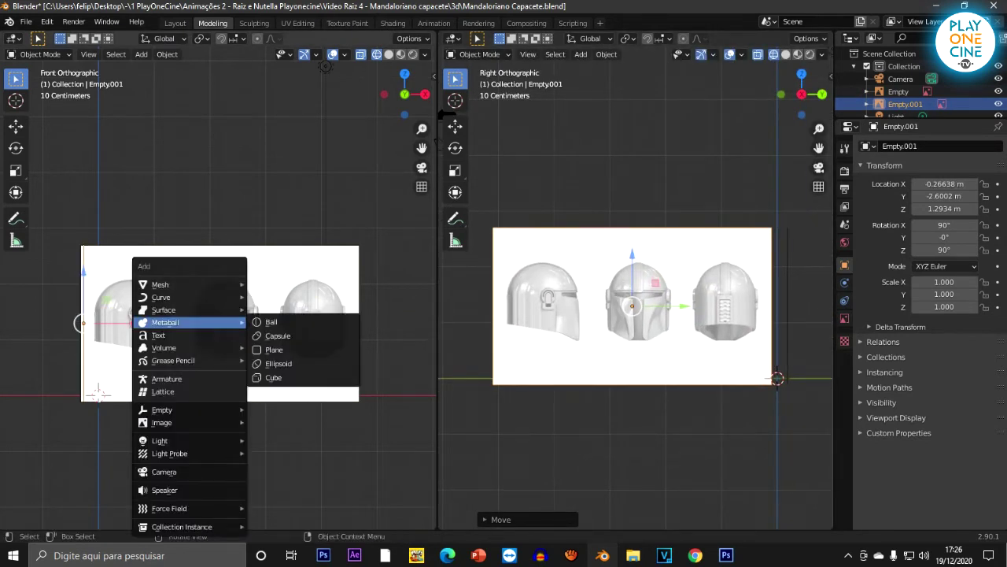
mouse_move(181, 284)
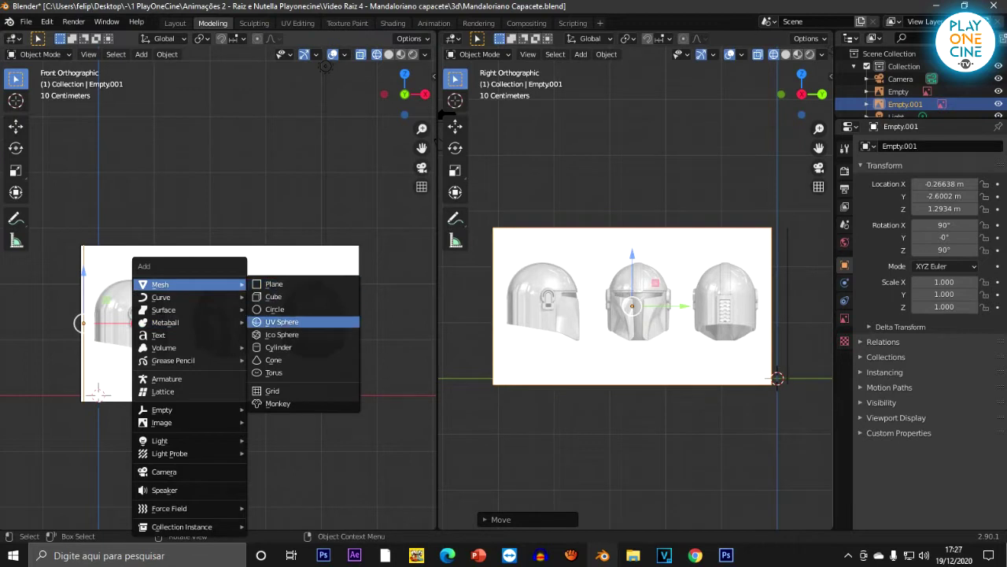
key(Return)
key(g)
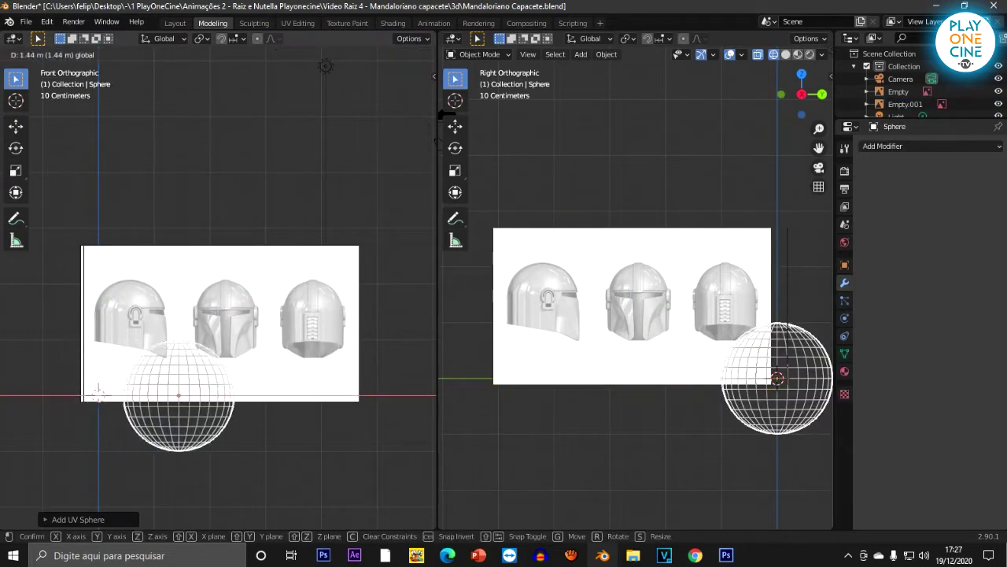
click(326, 66)
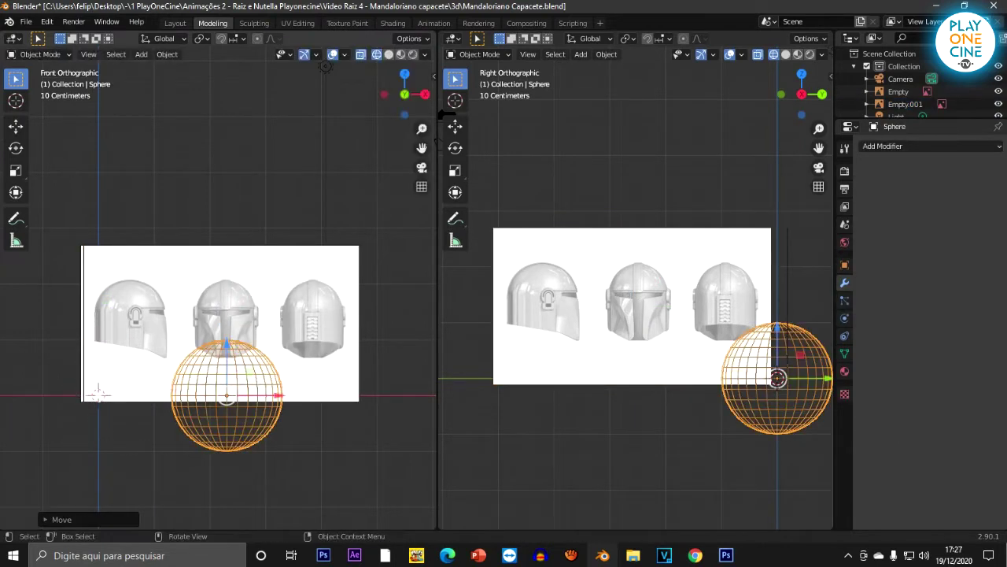
Step: Raise the sphere along Z and scale it down to fit the dome of the front-facing helmet
drag(227, 344, 227, 254)
key(s)
click(276, 282)
scroll(275, 282, up, 5)
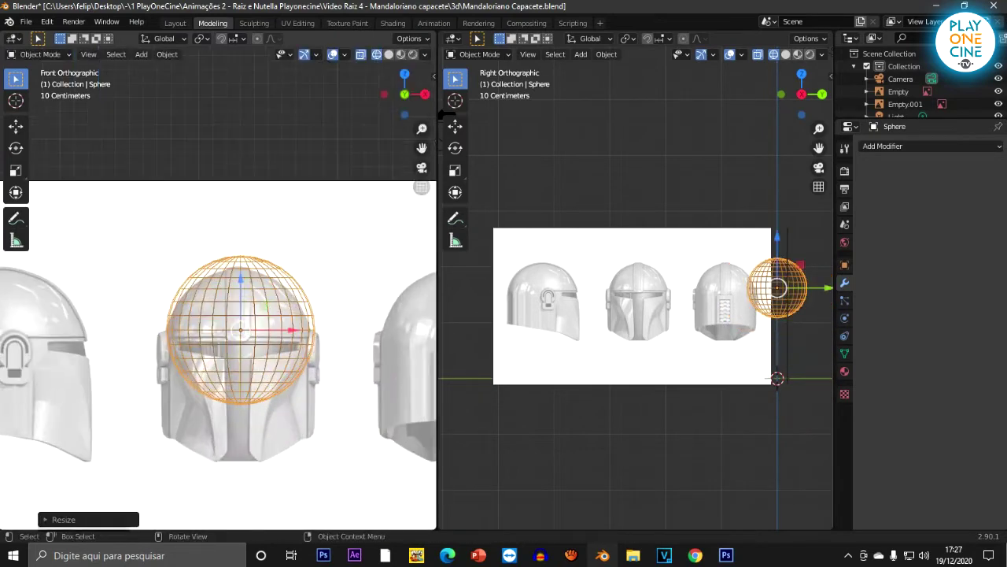
drag(241, 280, 241, 293)
Step: Scale the sphere along X by about 0.97 to match the width of the front-facing helmet's dome
scroll(230, 293, up, 4)
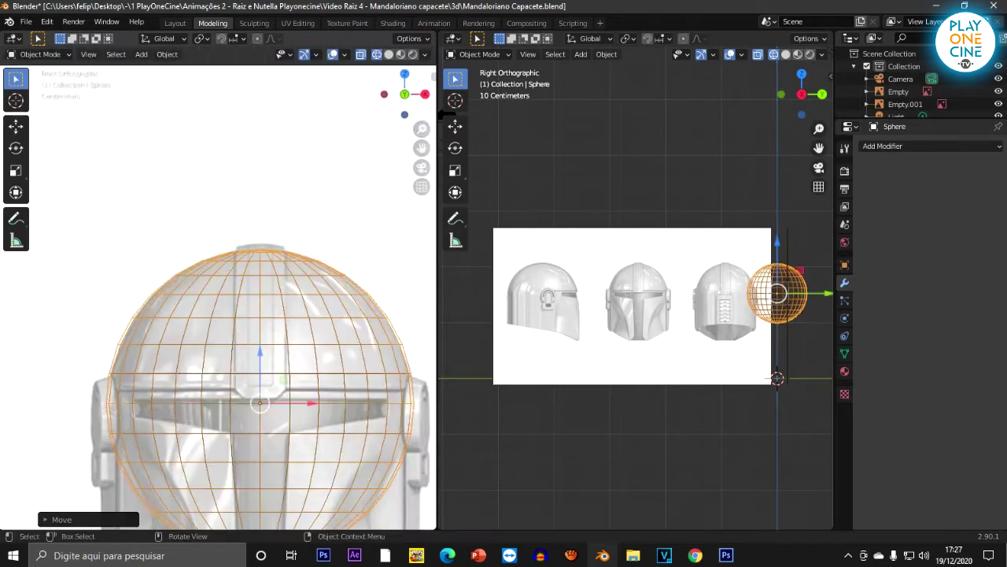
shift+middle_drag(230, 292, 209, 229)
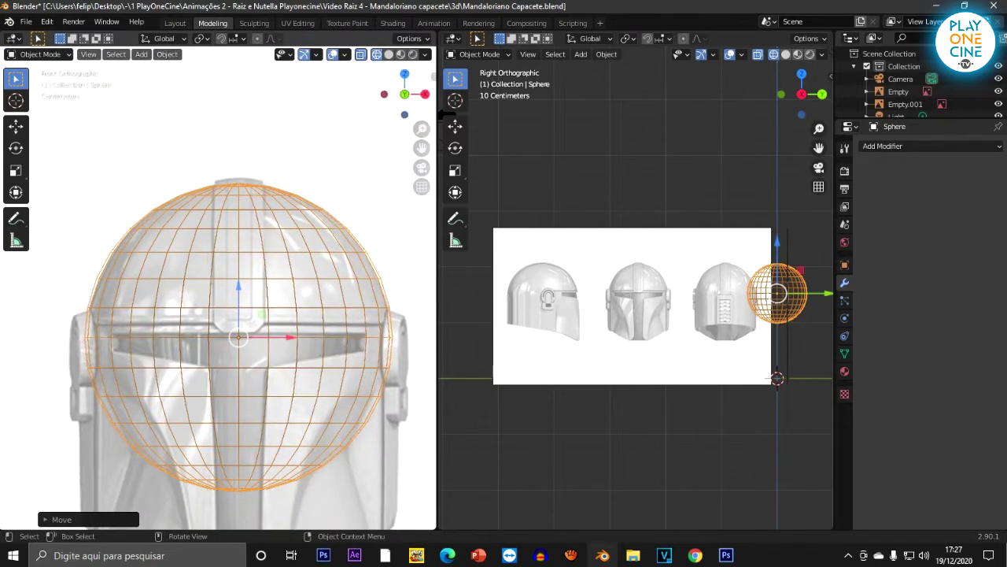
key(s)
key(x)
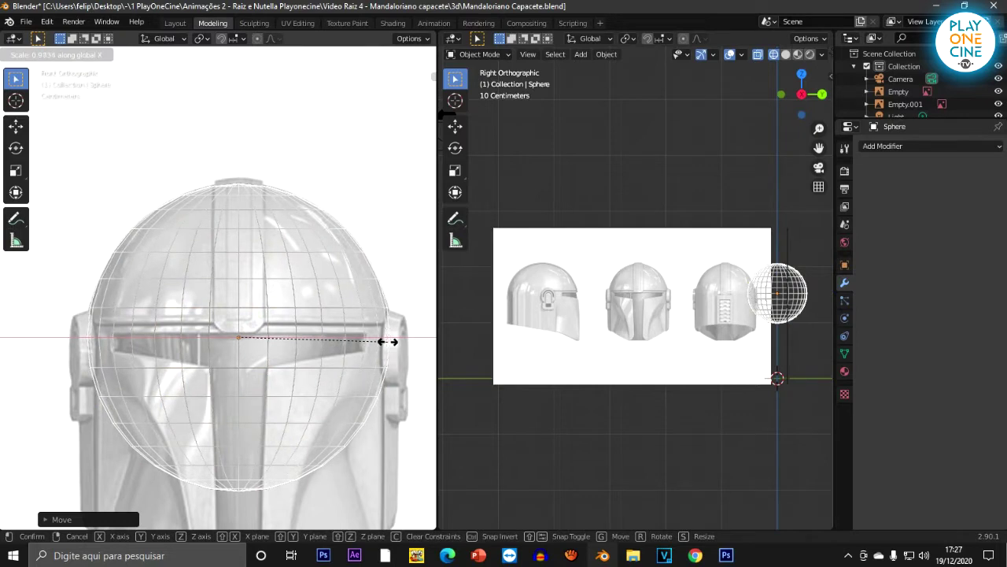
click(387, 342)
scroll(387, 341, down, 4)
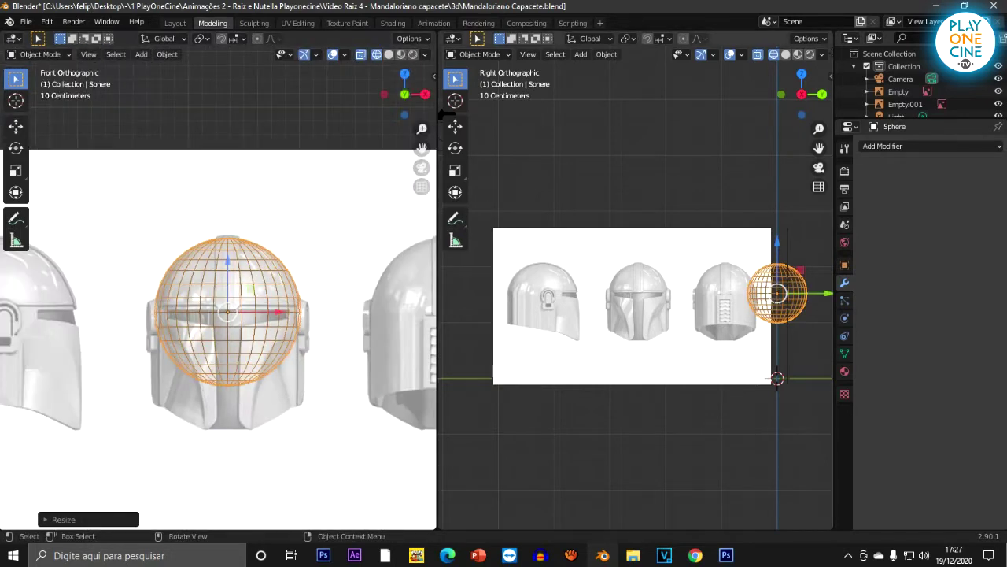
Step: Move the sphere along Y onto the side-profile helmet and stretch it along Y by about 1.13 to fit the dome
drag(826, 293, 592, 293)
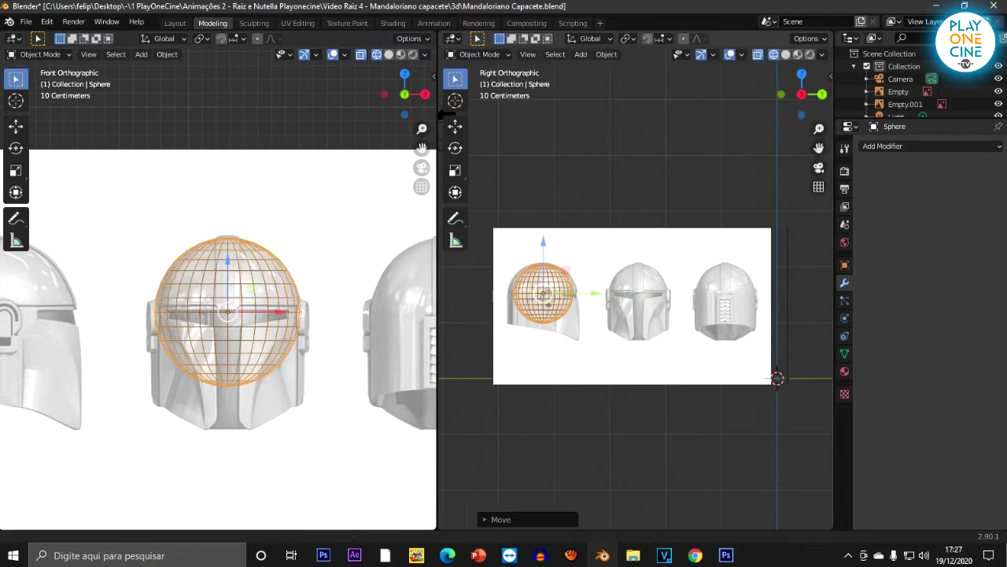
key(KP_Decimal)
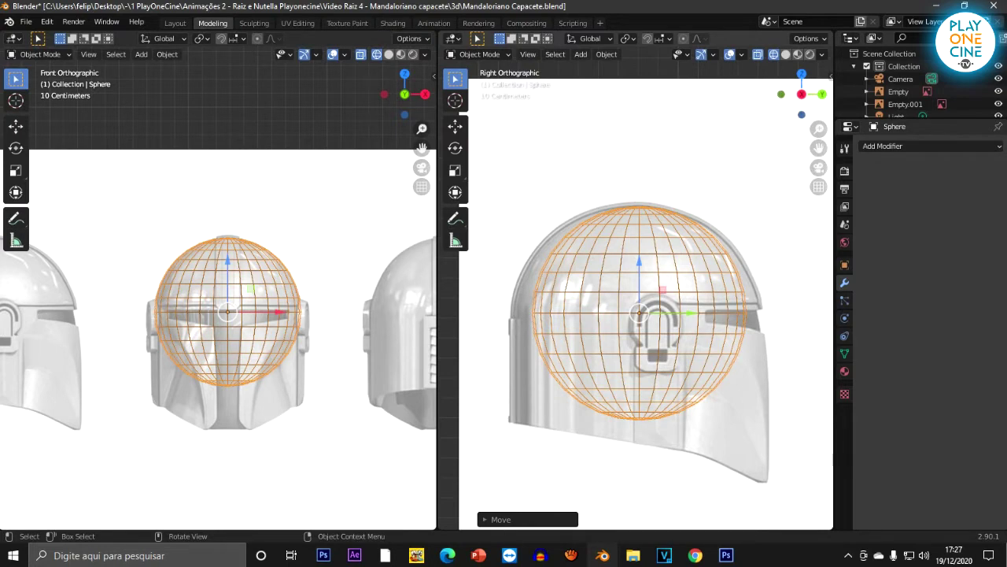
drag(692, 312, 688, 313)
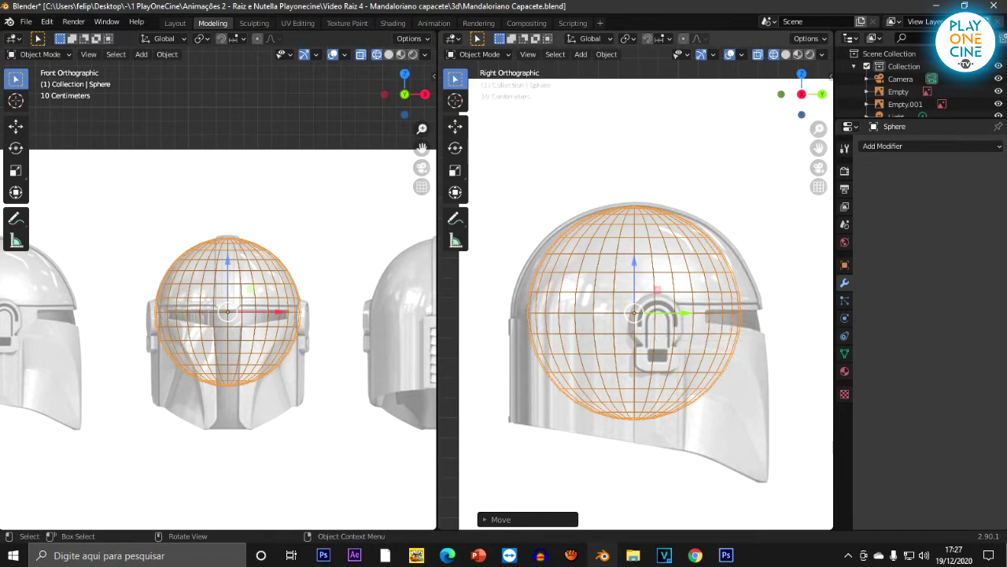
key(s)
key(y)
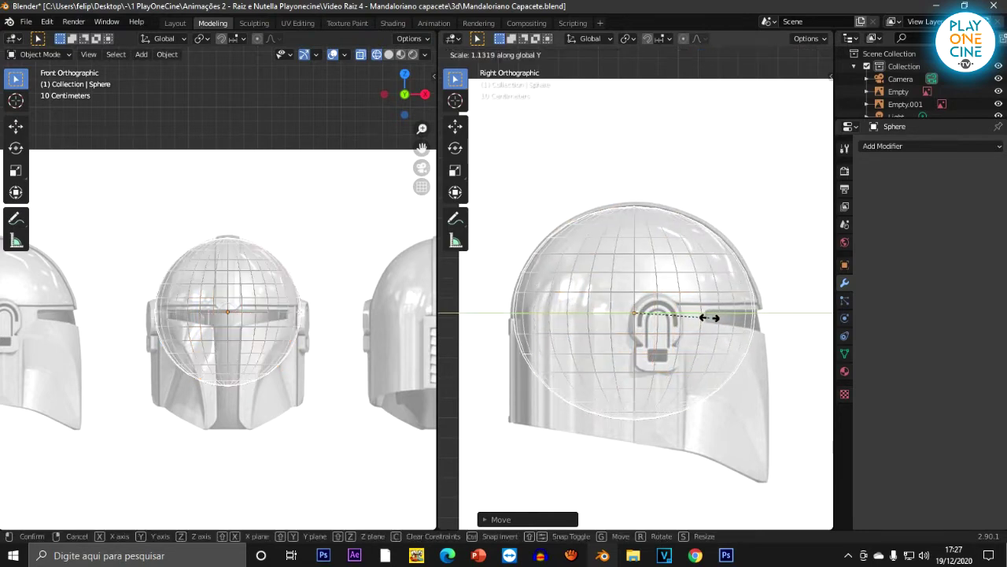
click(710, 318)
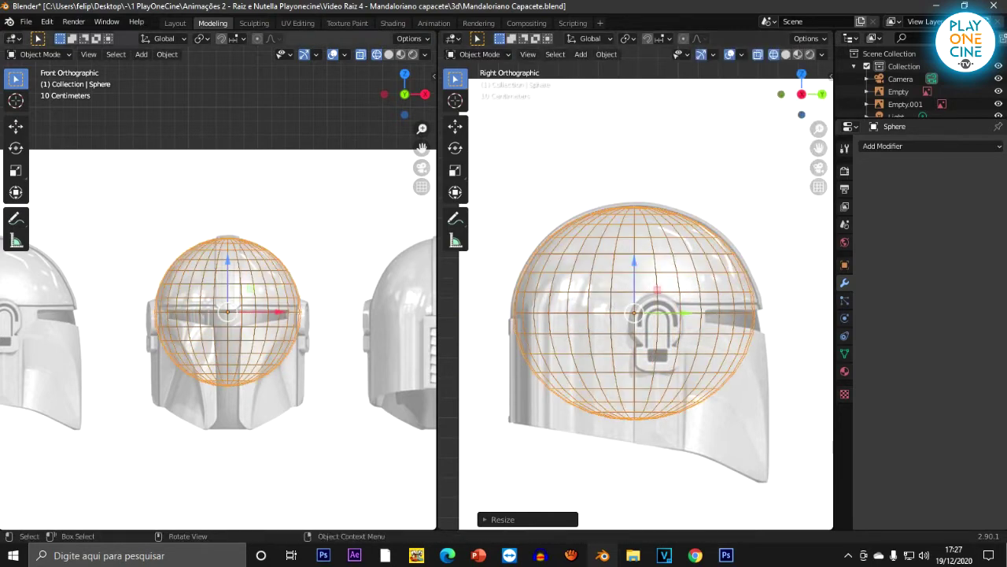
Step: Enter Edit Mode on the sphere with its faces selectable
scroll(228, 315, down, 2)
scroll(229, 315, up, 4)
key(Tab)
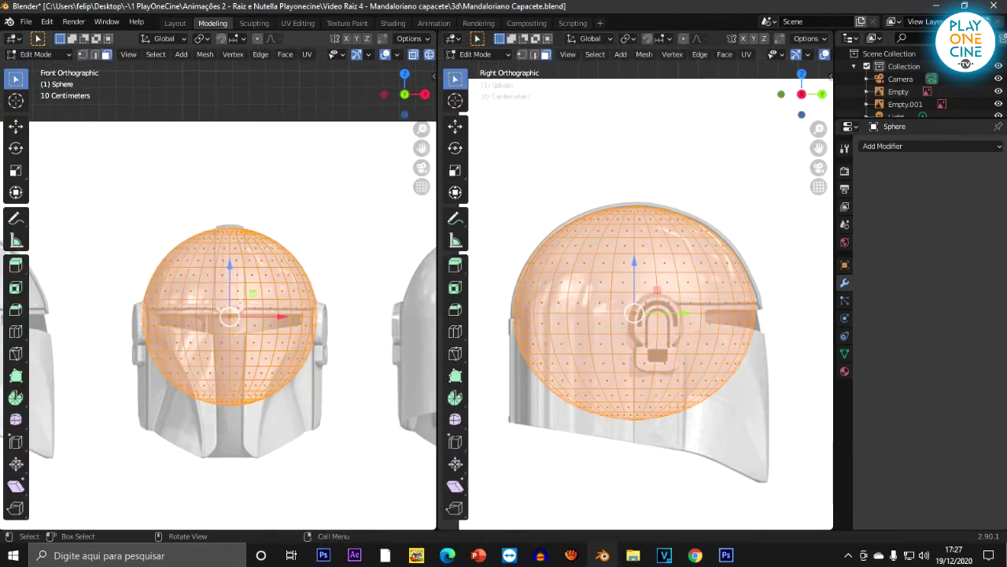
Step: Examine the sphere's mesh from several angles in solid shading and return to wireframe display in front view
scroll(178, 362, up, 3)
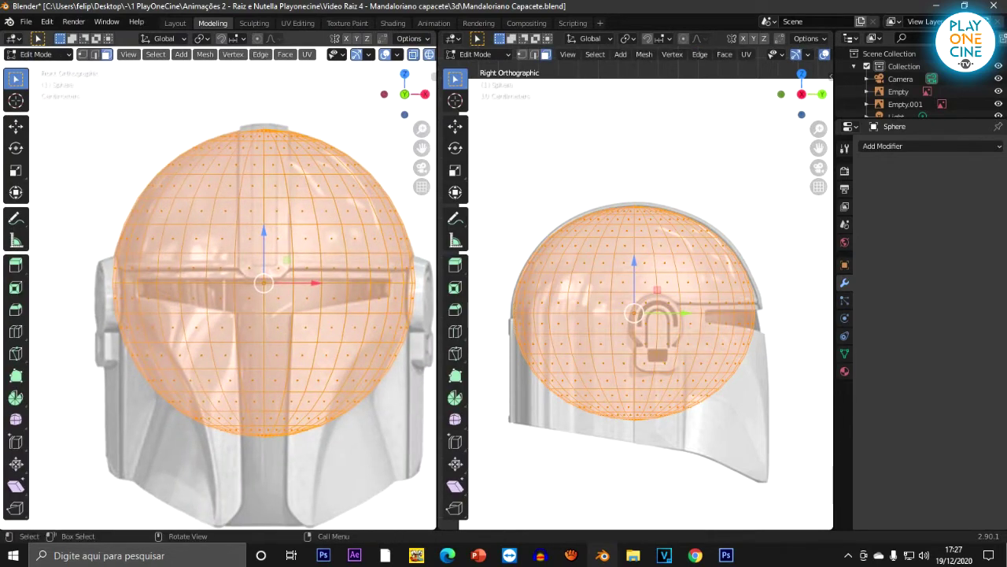
scroll(228, 315, down, 4)
middle_drag(228, 315, 269, 334)
middle_drag(283, 299, 274, 375)
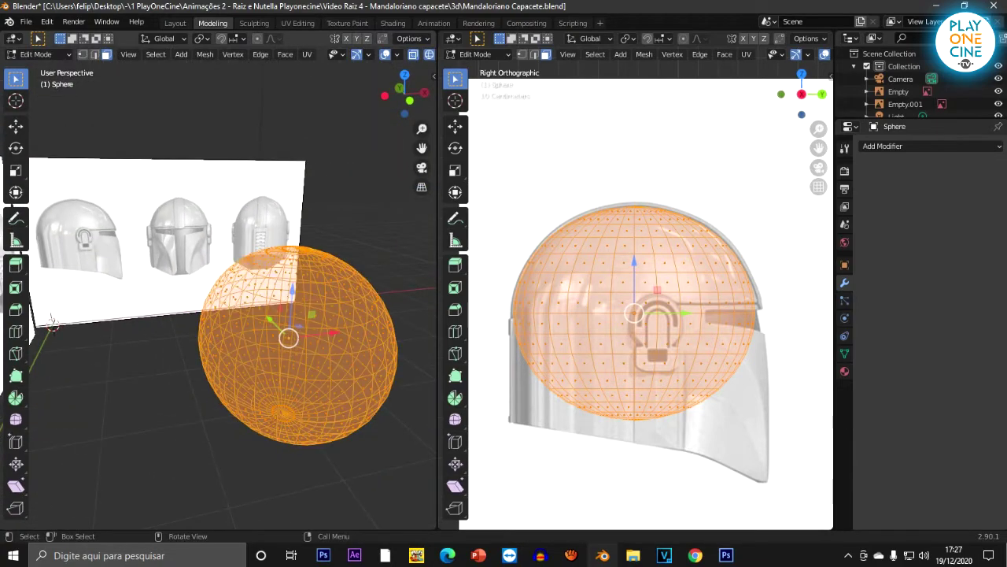
key(z)
click(174, 375)
key(z)
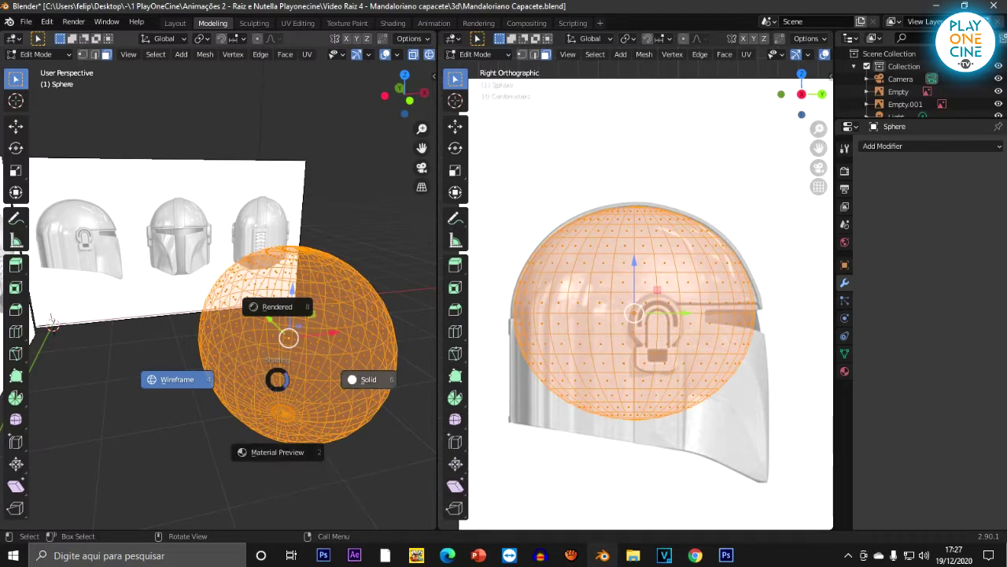
click(281, 449)
middle_drag(281, 370, 239, 357)
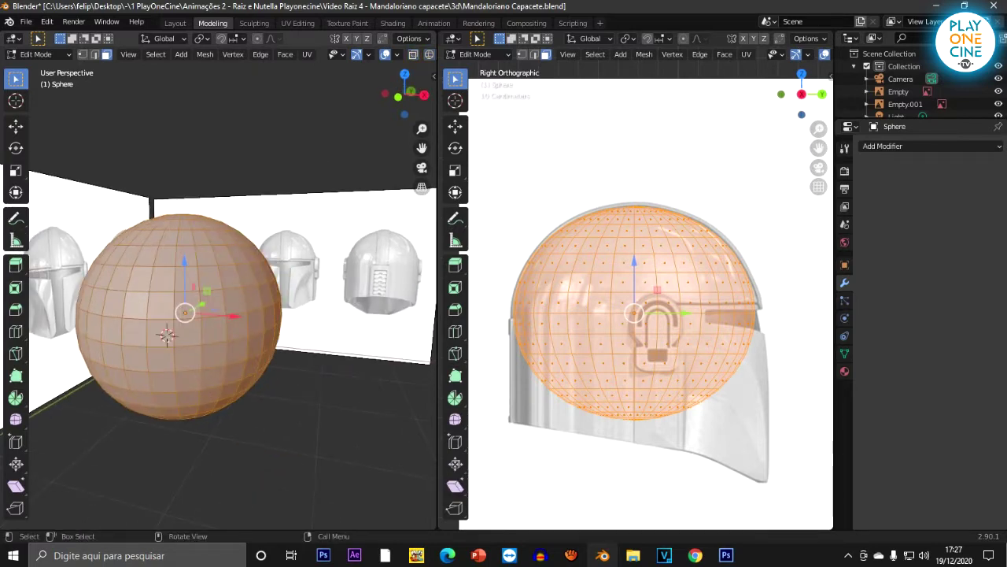
middle_drag(181, 319, 126, 319)
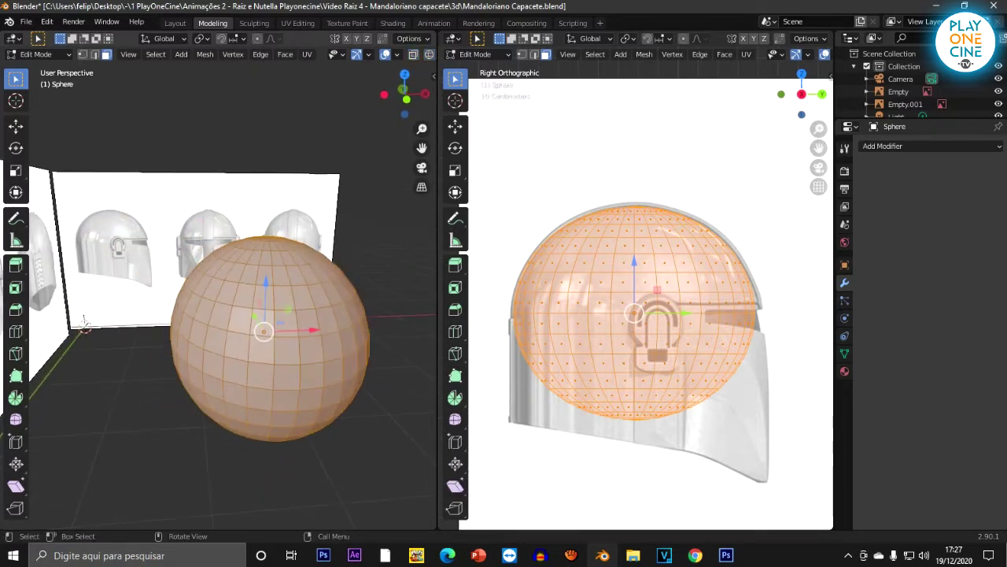
key(z)
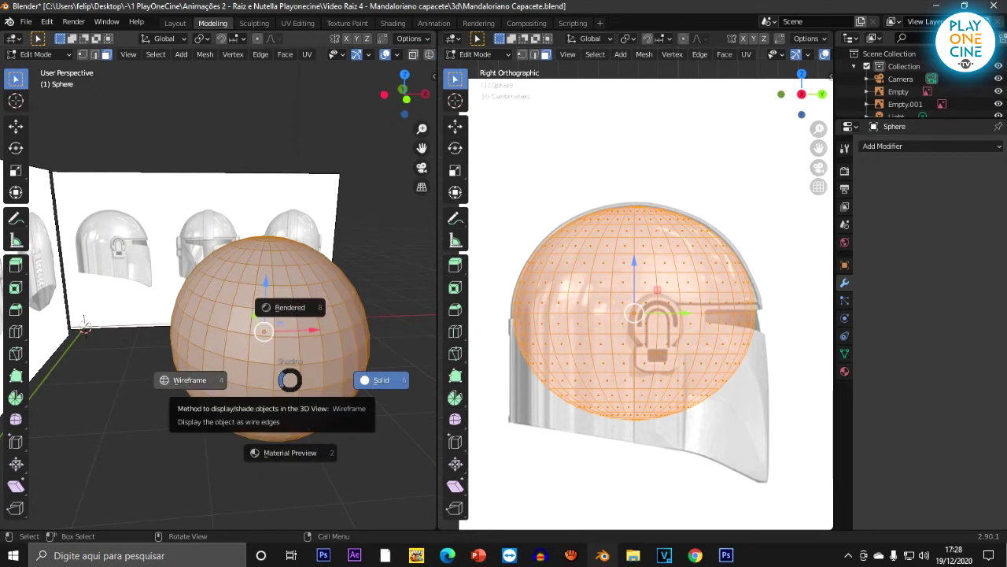
click(185, 380)
middle_drag(184, 380, 109, 367)
shift+middle_drag(109, 367, 327, 377)
key(KP_1)
scroll(314, 278, up, 2)
shift+middle_drag(314, 278, 248, 268)
scroll(216, 288, up, 3)
scroll(216, 288, down, 2)
key(b)
drag(153, 165, 261, 431)
click(195, 330)
key(b)
drag(73, 144, 153, 301)
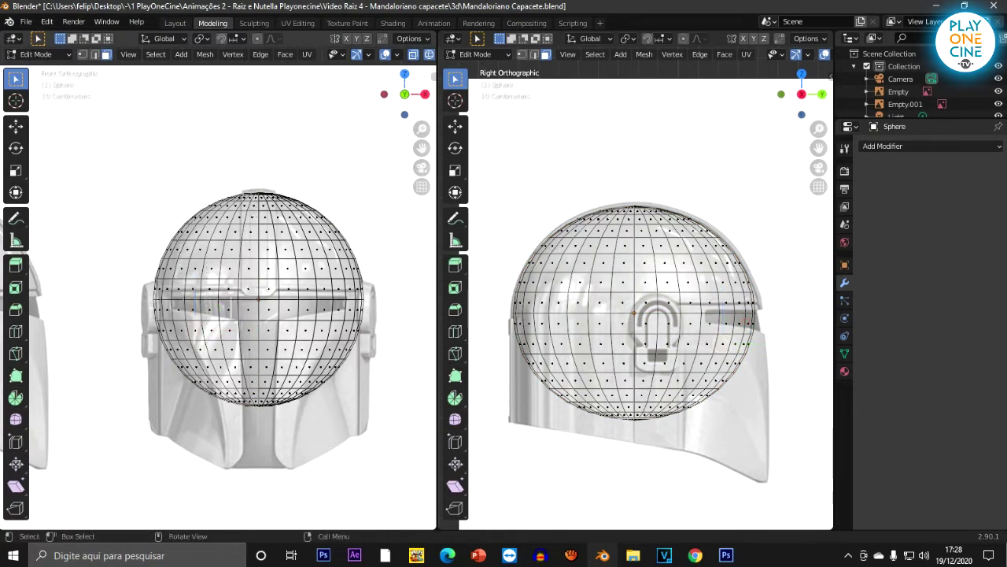
Step: Delete all faces on the negative X half of the sphere, up to its centre line
key(b)
drag(115, 158, 259, 419)
key(x)
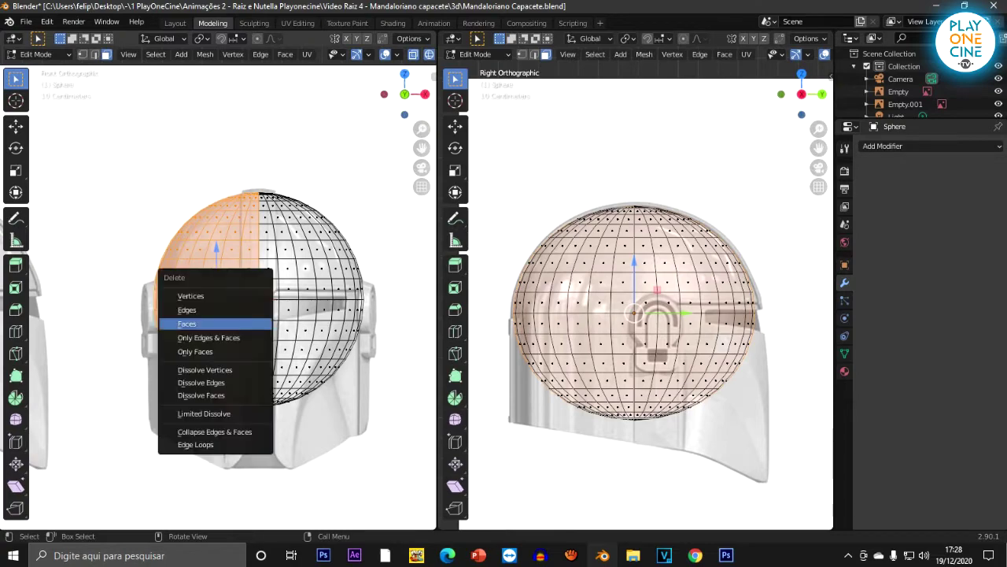
click(216, 323)
middle_drag(216, 324, 181, 338)
middle_drag(299, 307, 276, 309)
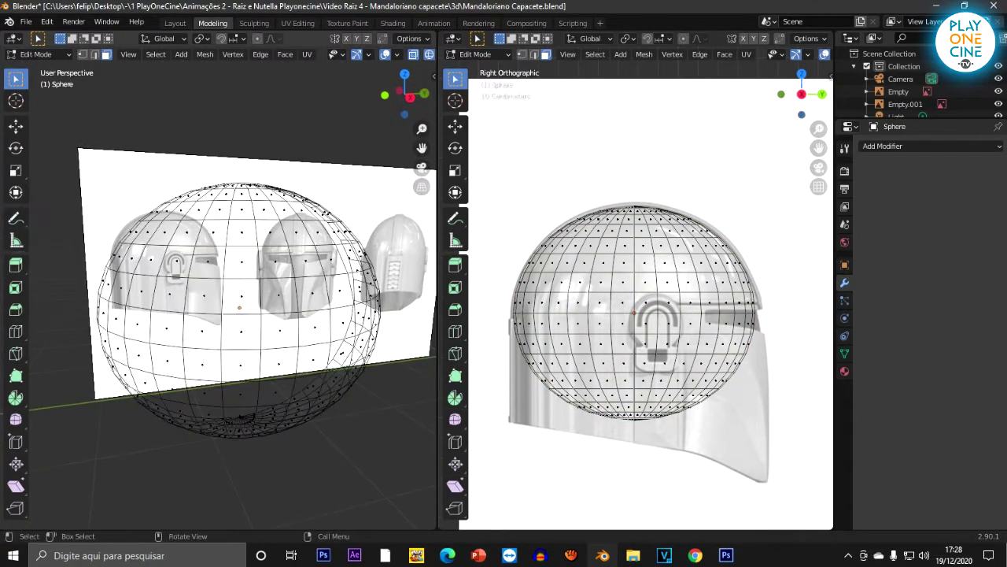
key(KP_1)
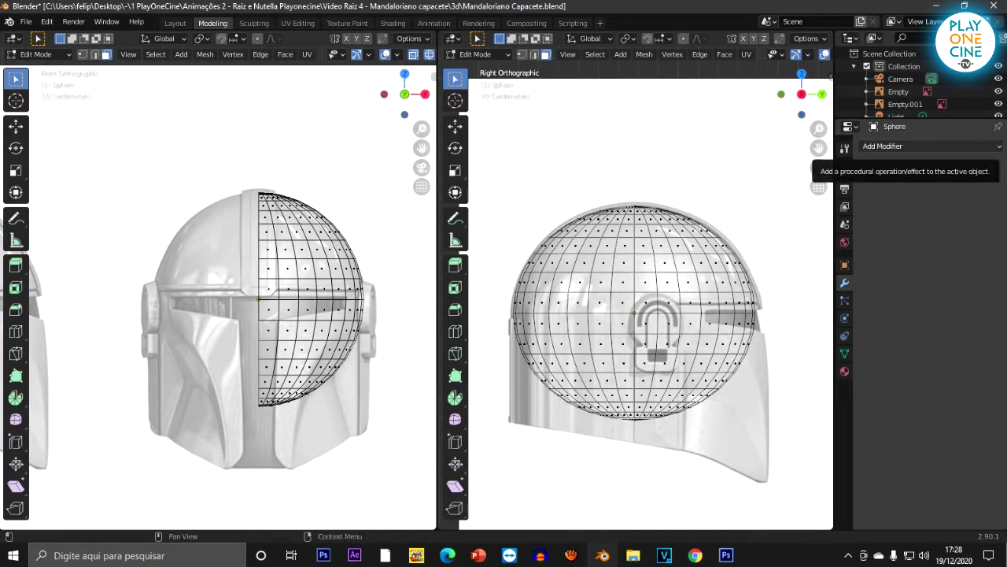
Step: Add a Mirror modifier on the X axis to the half sphere
click(882, 145)
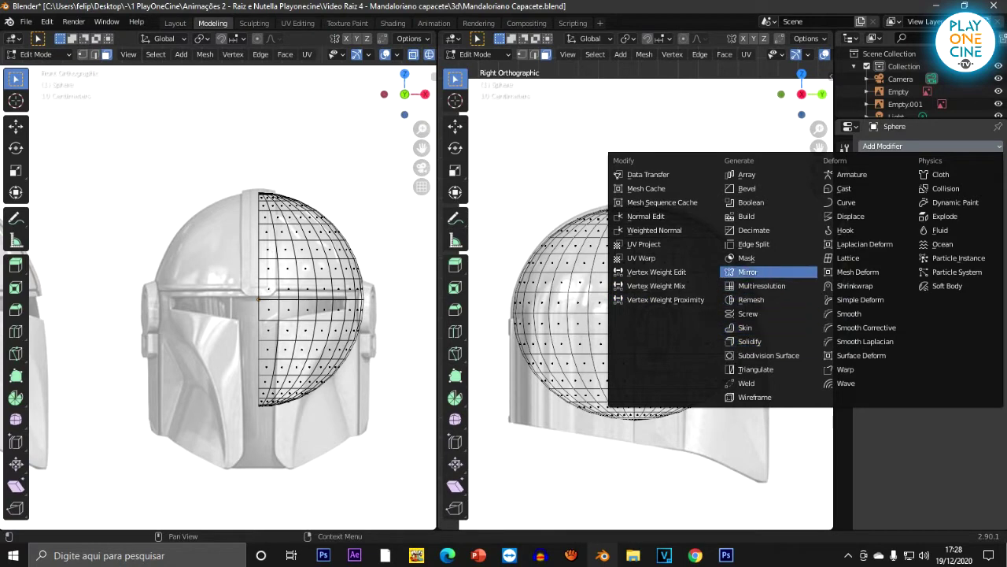
click(748, 271)
scroll(232, 299, up, 2)
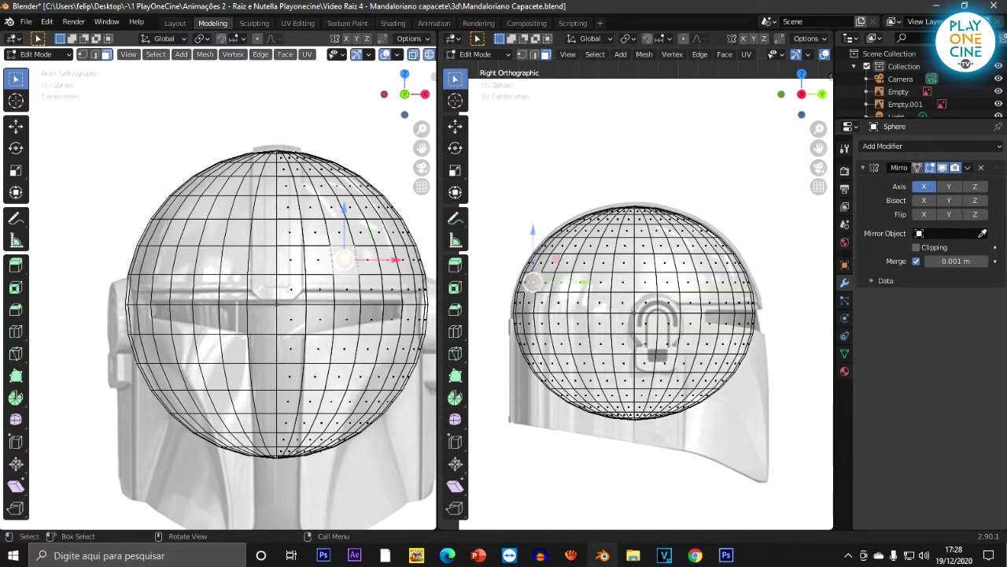
scroll(306, 269, down, 2)
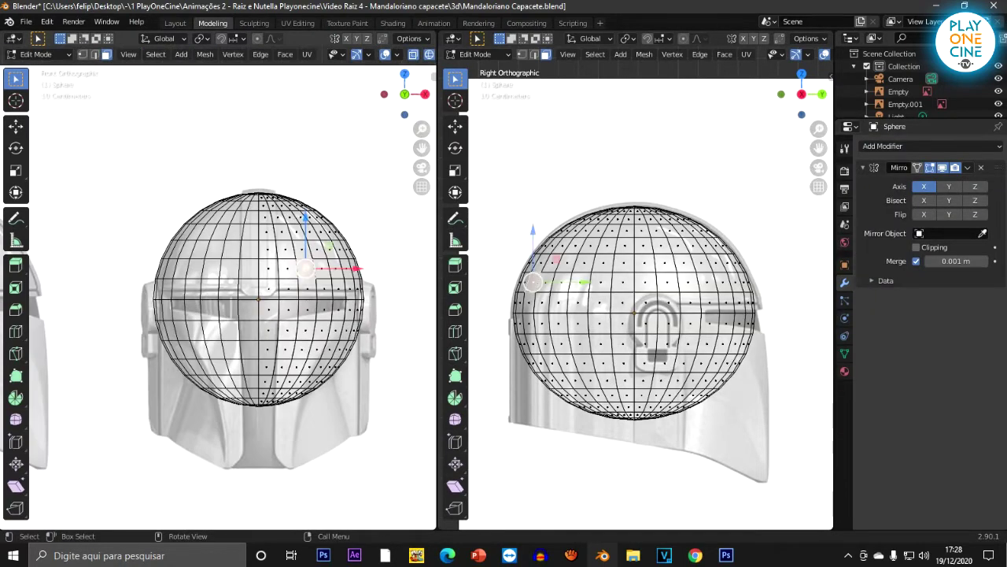
key(g)
key(z)
drag(306, 135, 306, 103)
key(ctrl+z)
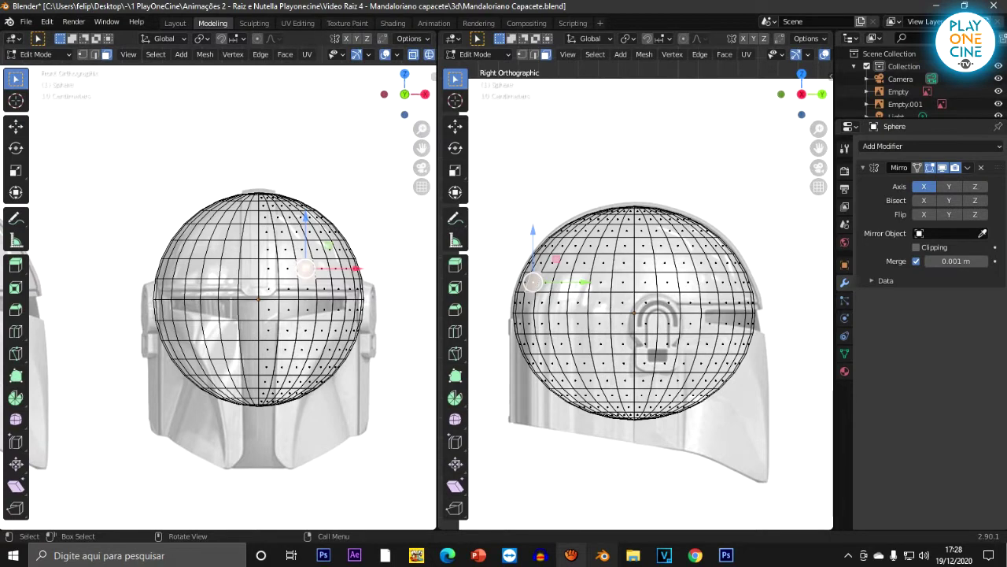
mouse_move(570, 554)
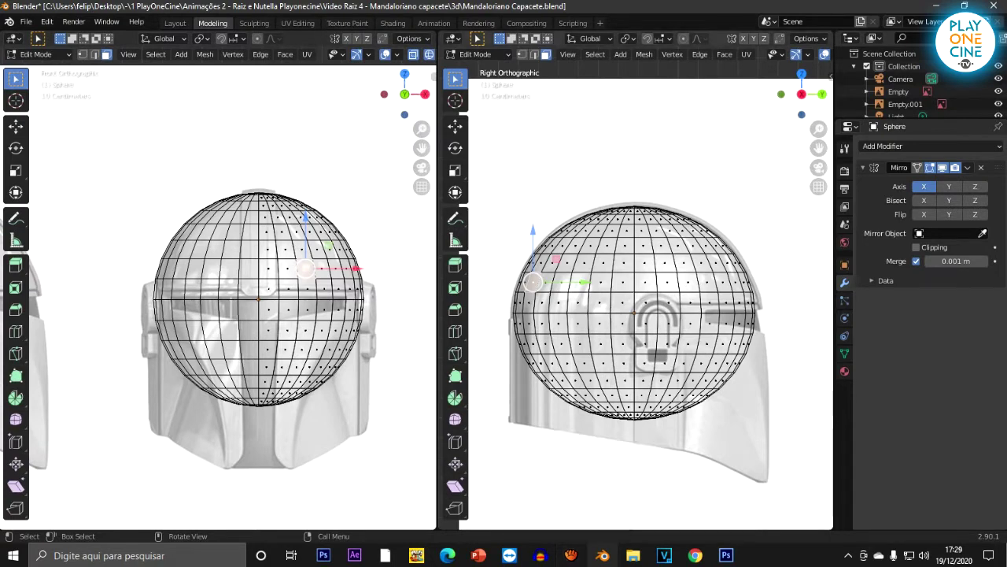
Step: Delete all faces in the lower half of the sphere, leaving only the helmet's dome
drag(794, 316, 507, 449)
key(x)
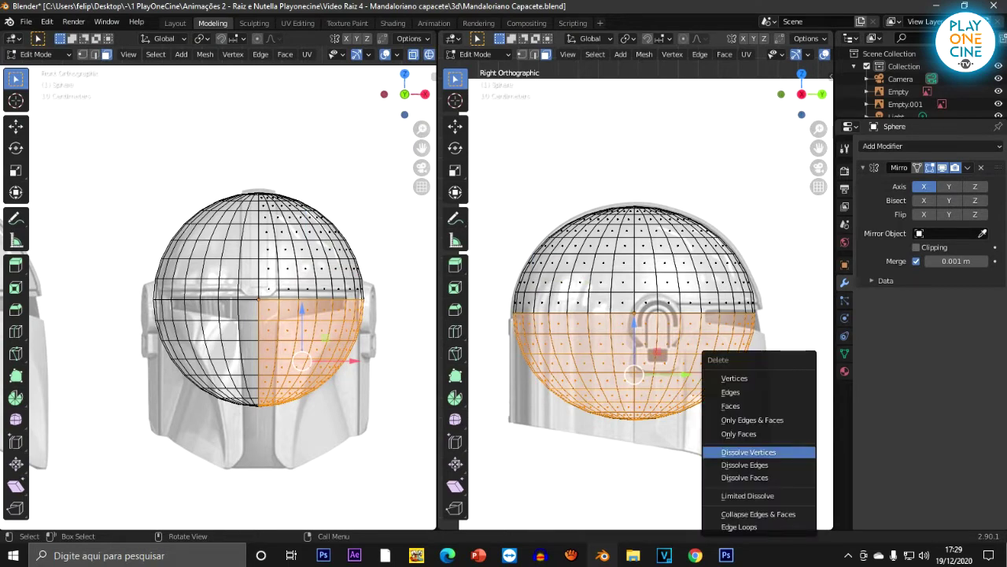
click(731, 405)
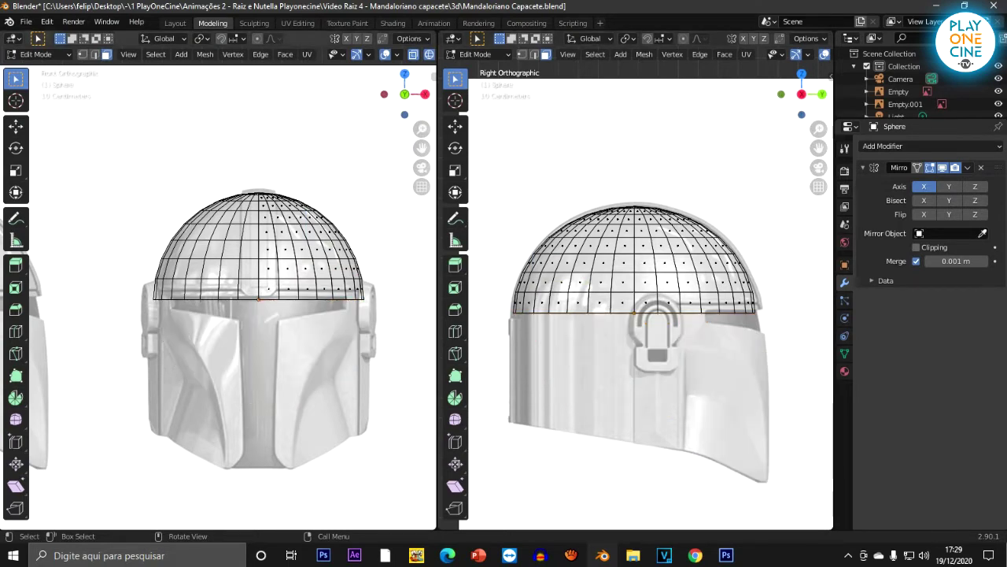
Step: Test vertex, edge and face selection on the dome by picking vertices, an edge and a front face near the centre line
scroll(236, 291, down, 5)
scroll(237, 291, up, 6)
shift+middle_drag(236, 291, 217, 263)
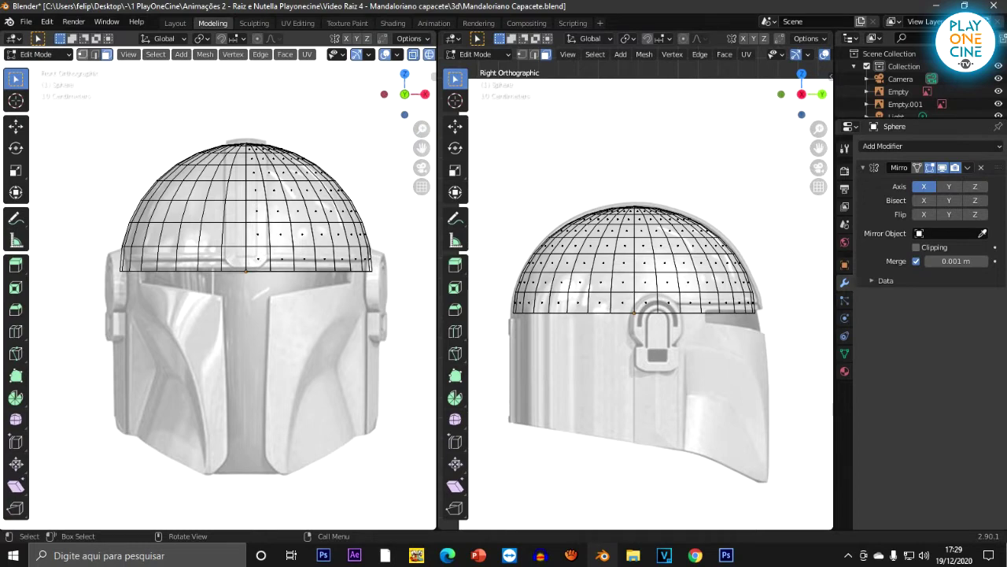
click(84, 54)
click(742, 272)
click(522, 272)
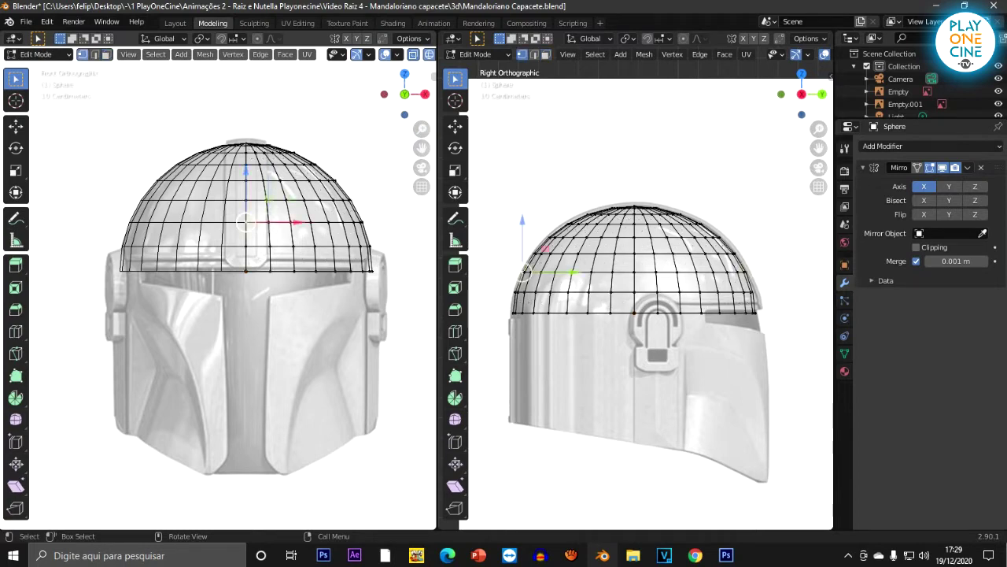
click(95, 54)
click(740, 261)
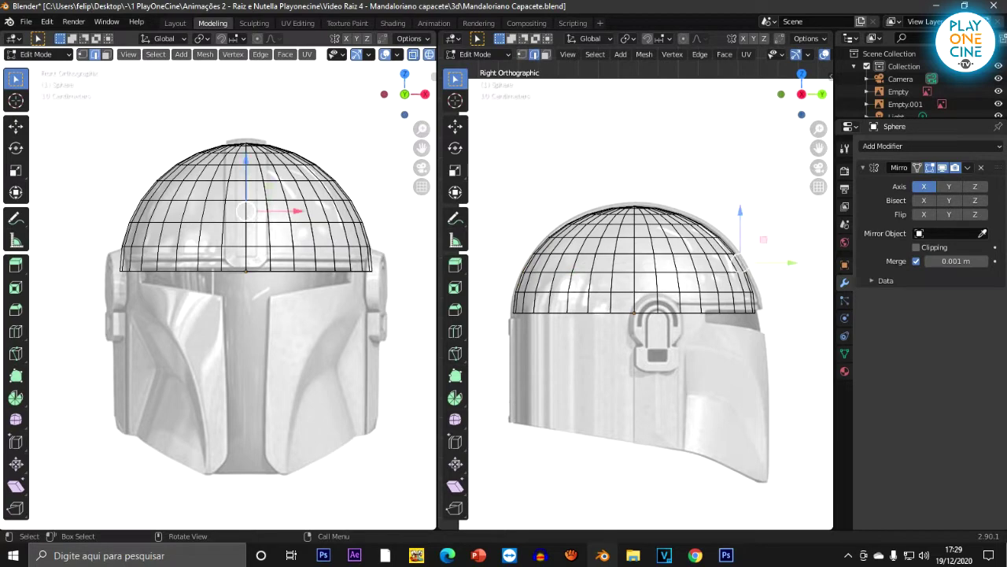
click(107, 54)
click(258, 234)
scroll(236, 252, up, 4)
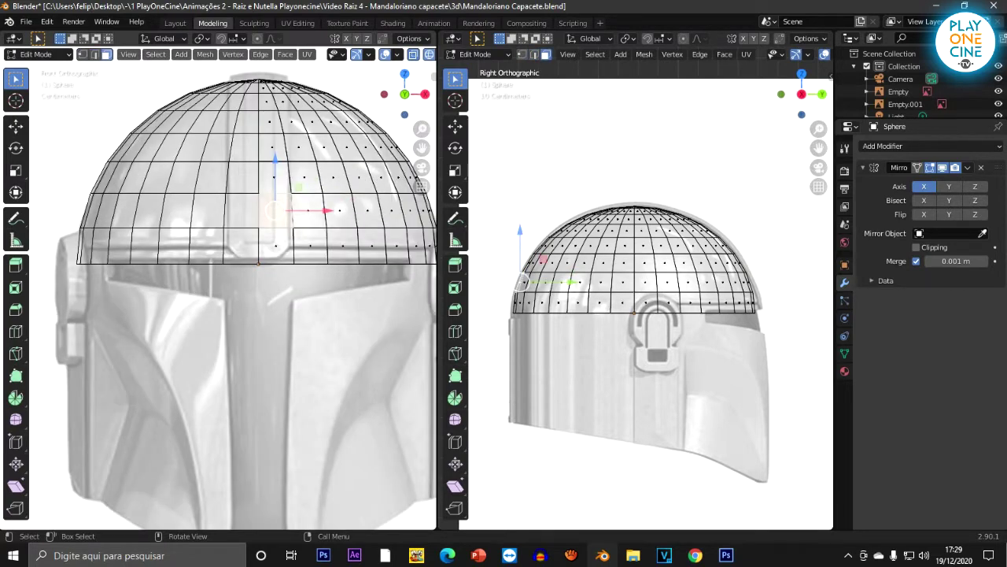
scroll(236, 252, down, 4)
Step: Switch to solid shading and edge selection, and practise loop selection on the dome's open rim and the loop above it
key(z)
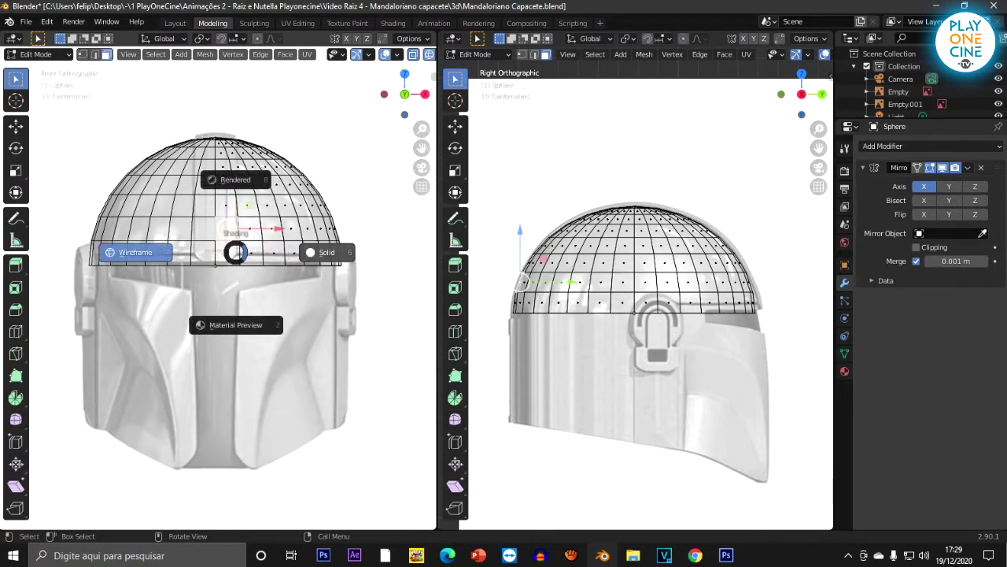
click(327, 252)
key(2)
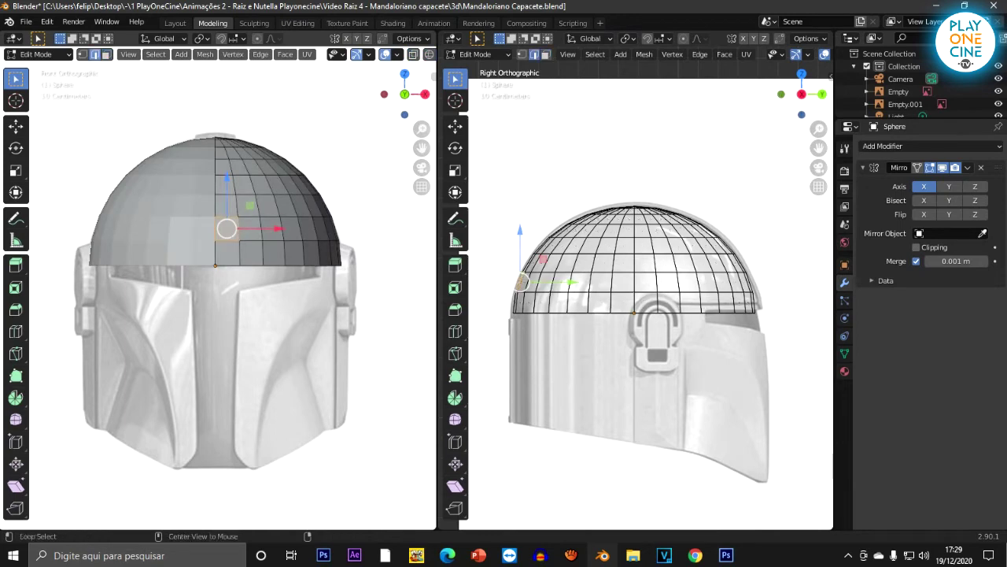
alt+click(273, 265)
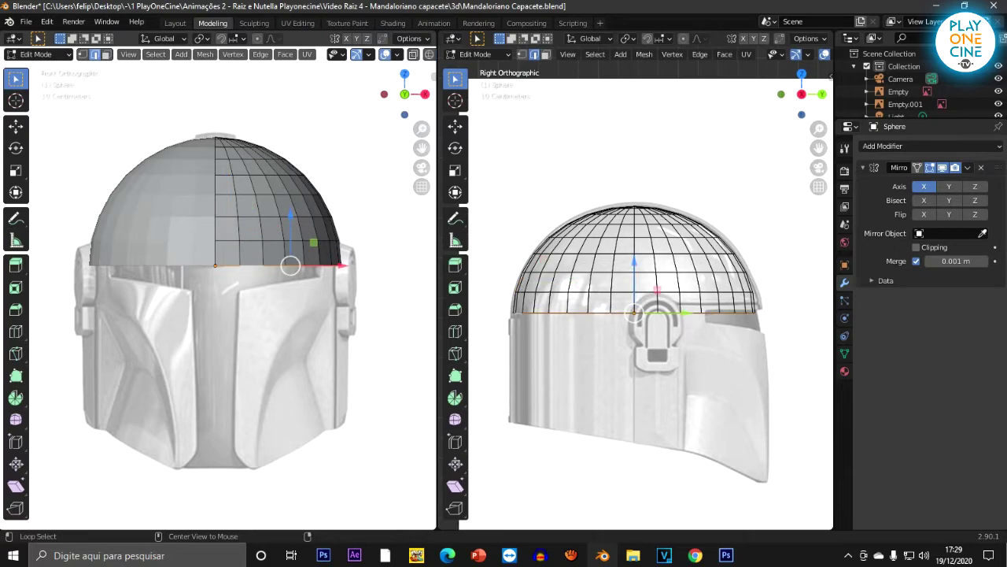
scroll(219, 292, up, 4)
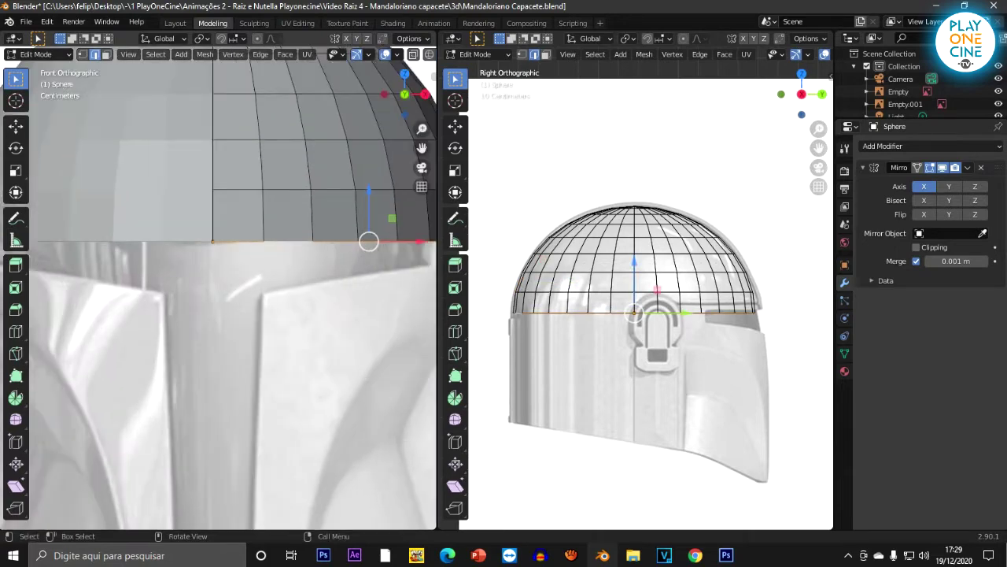
alt+click(366, 189)
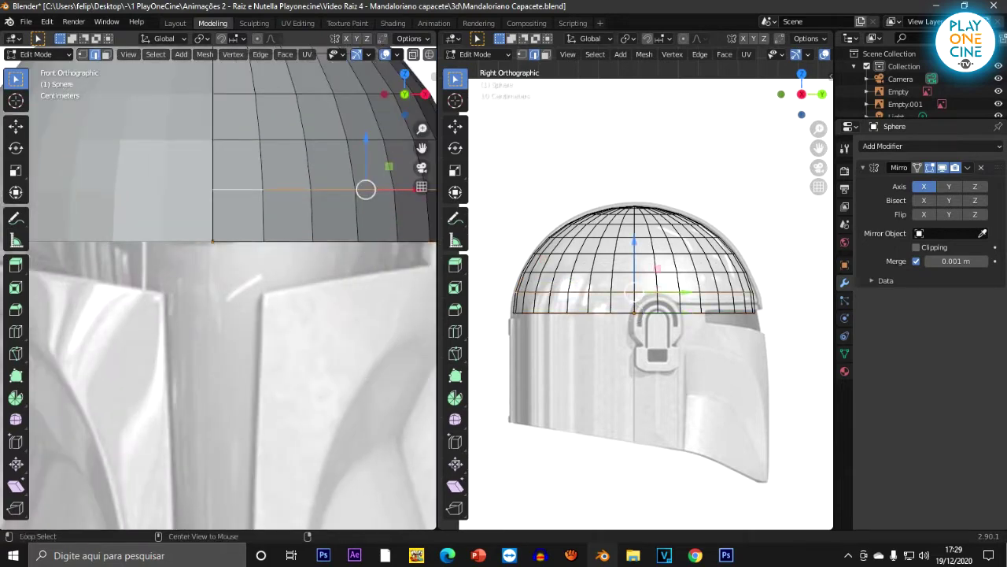
alt+click(244, 242)
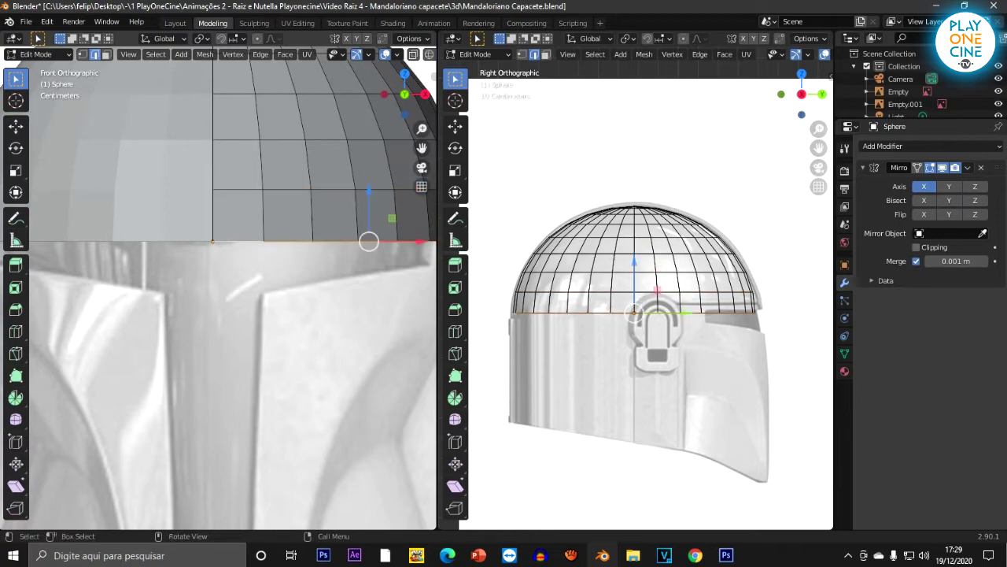
Step: Inspect the dome from below in perspective, try selecting another edge loop, and reselect the whole lower rim loop
scroll(636, 287, up, 7)
scroll(636, 287, down, 5)
scroll(636, 288, down, 1)
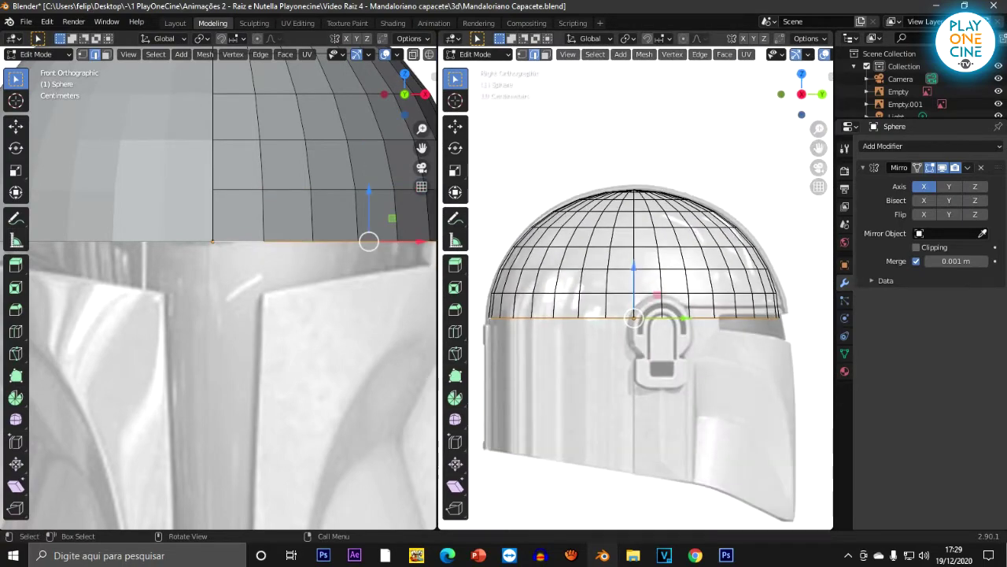
scroll(236, 291, down, 3)
middle_drag(236, 314, 314, 349)
alt+click(249, 228)
mouse_move(249, 228)
middle_down()
mouse_move(234, 297)
mouse_move(234, 226)
middle_up()
alt+click(237, 310)
middle_drag(238, 310, 243, 285)
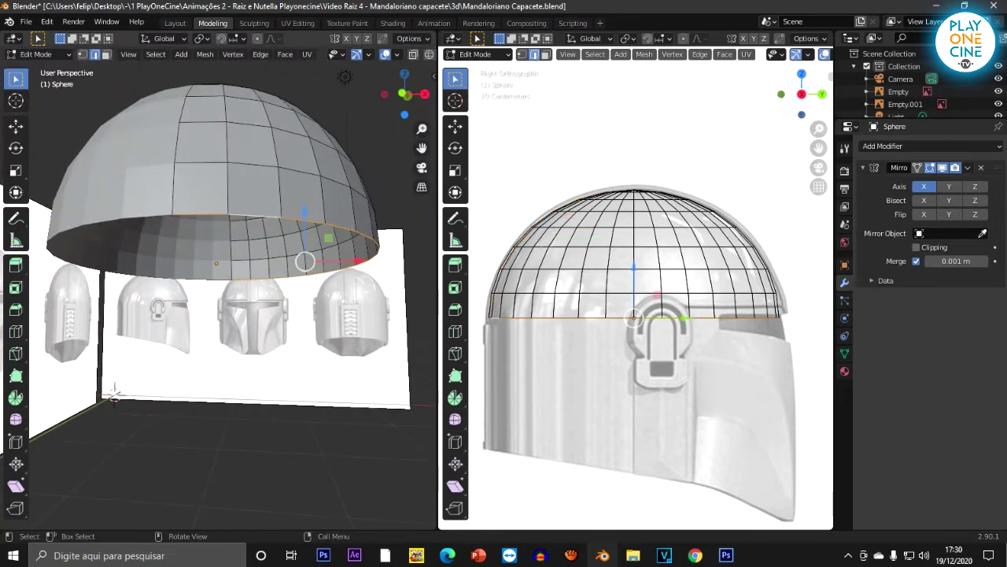
Step: In front view, extrude the dome's lower rim about 0.10 m downward along Z
key(KP_1)
scroll(220, 291, down, 1)
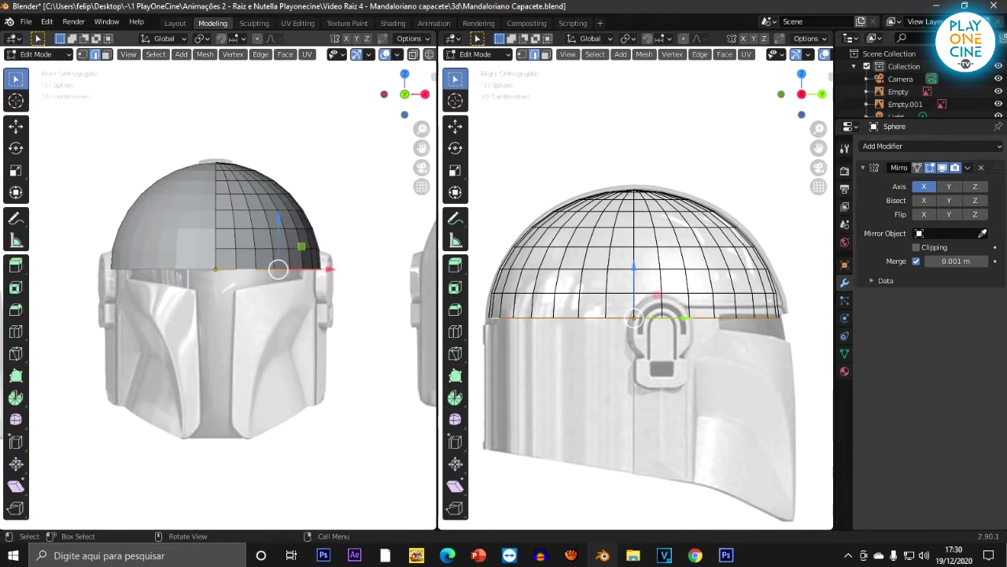
scroll(161, 307, up, 3)
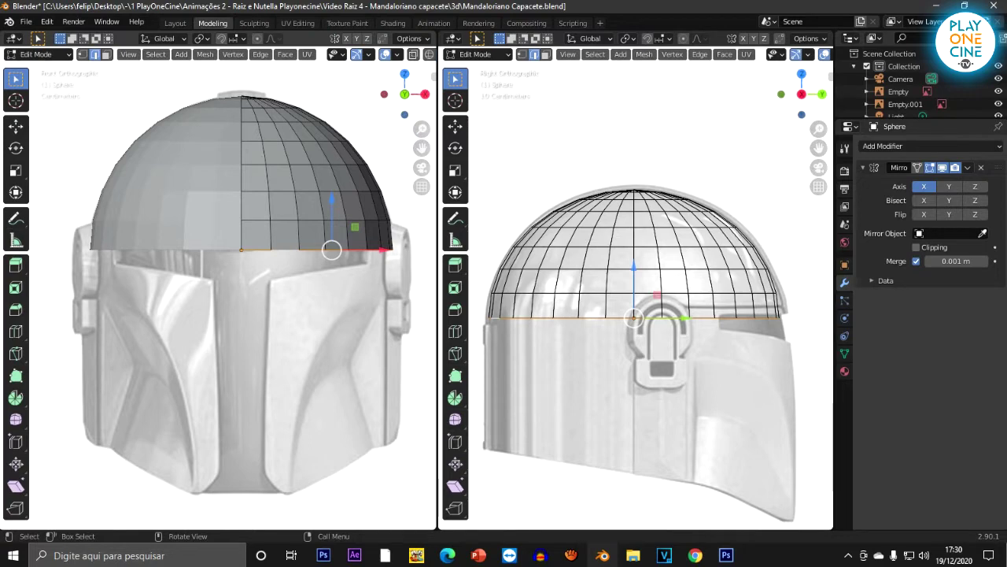
key(g)
key(z)
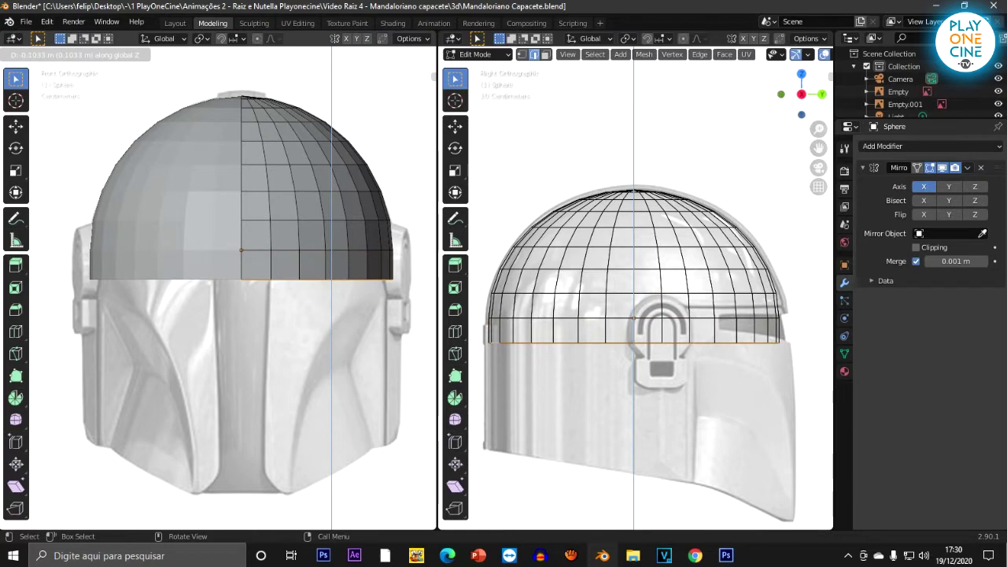
key(Return)
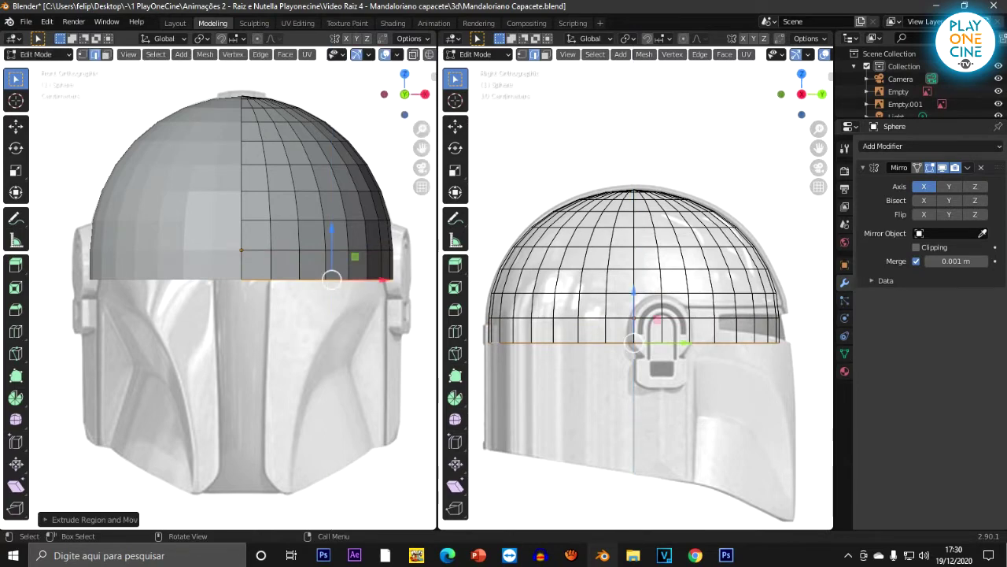
Step: Extrude the lower rim again about 0.74 m down along Z to the chin level of the reference helmet
key(e)
key(z)
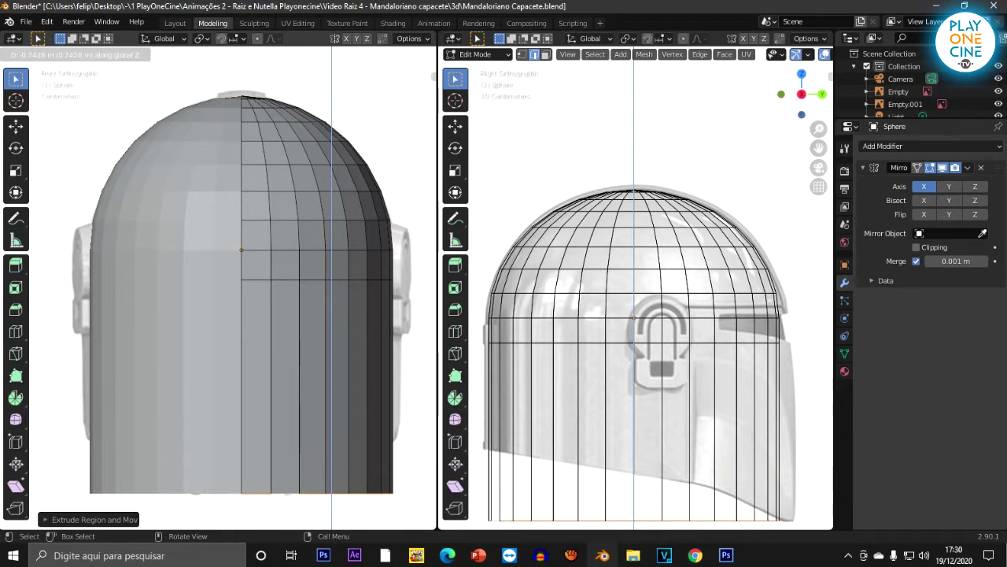
key(Return)
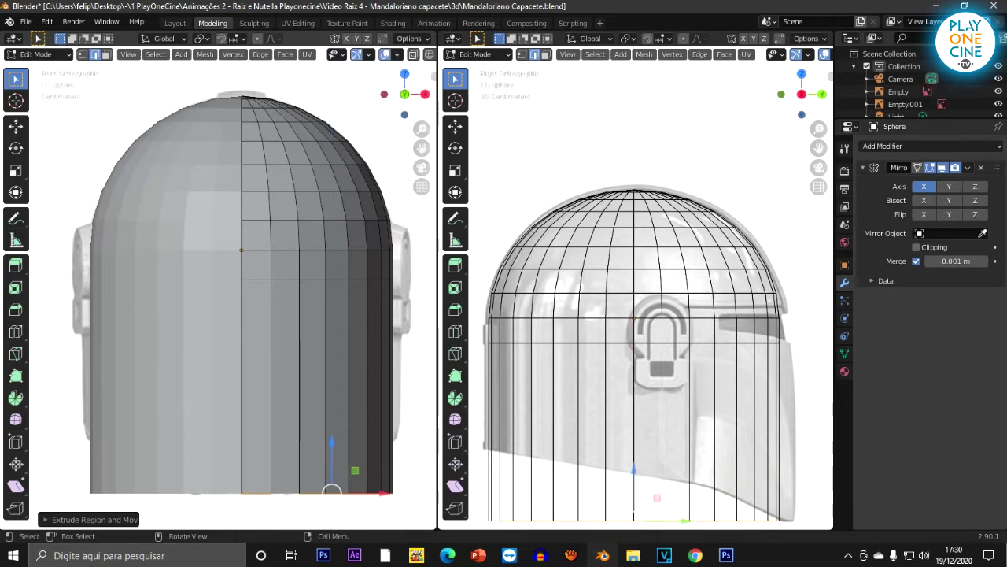
Step: Rotate the bottom edge loop about the X axis in side view to follow the slope of the reference helmet's lower edge
scroll(234, 291, down, 2)
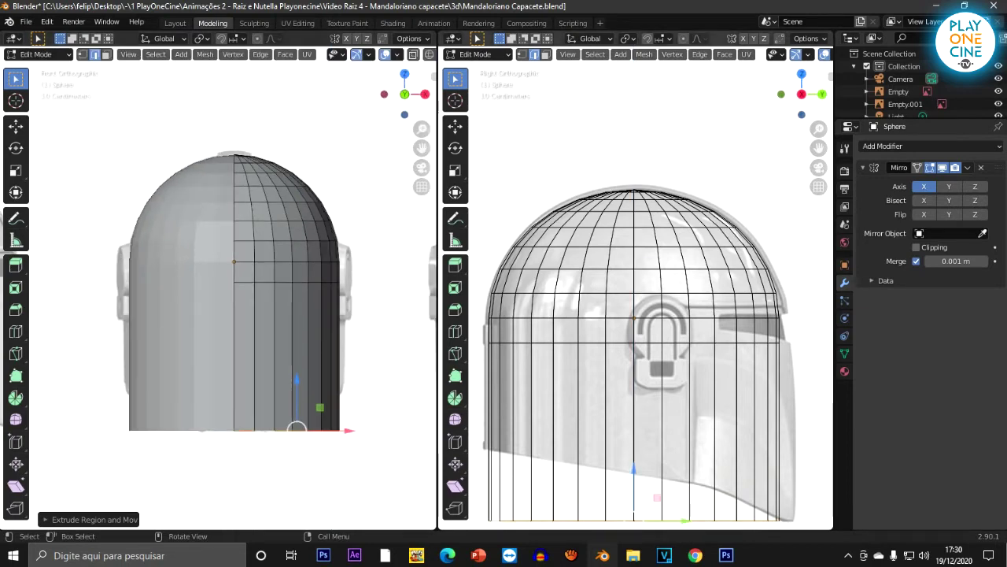
scroll(636, 314, down, 3)
shift+middle_drag(636, 315, 636, 278)
scroll(636, 278, up, 2)
scroll(636, 296, up, 3)
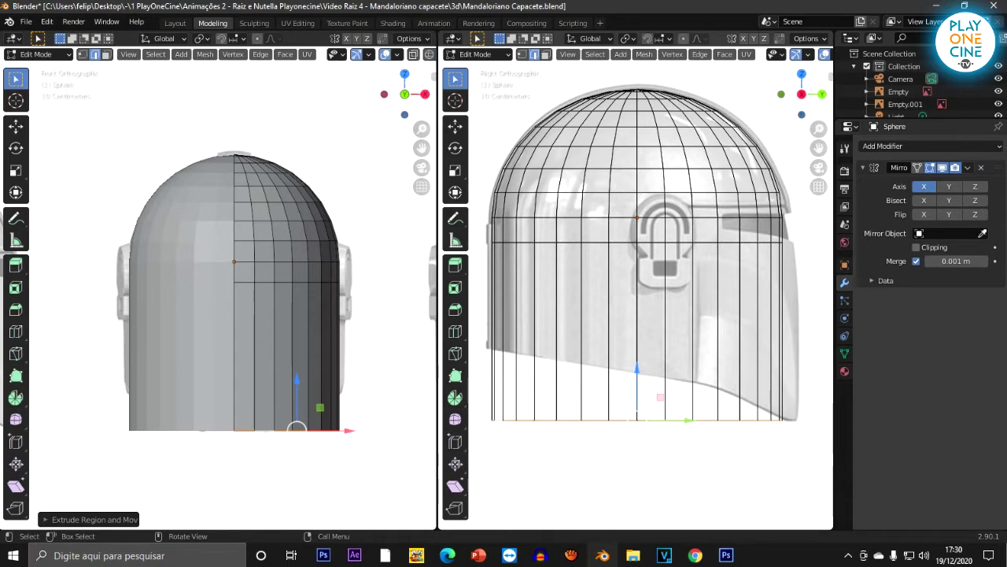
key(r)
key(x)
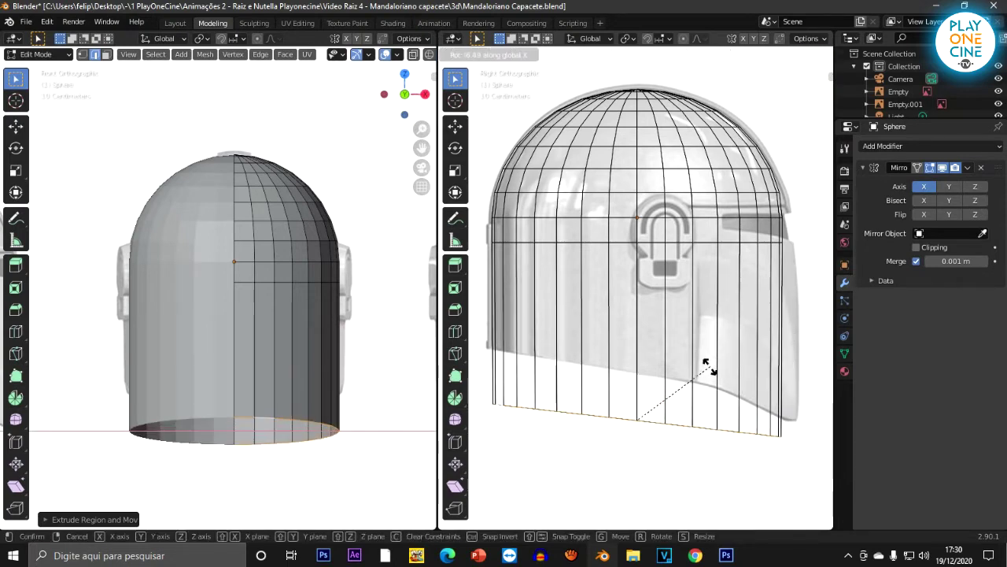
click(708, 376)
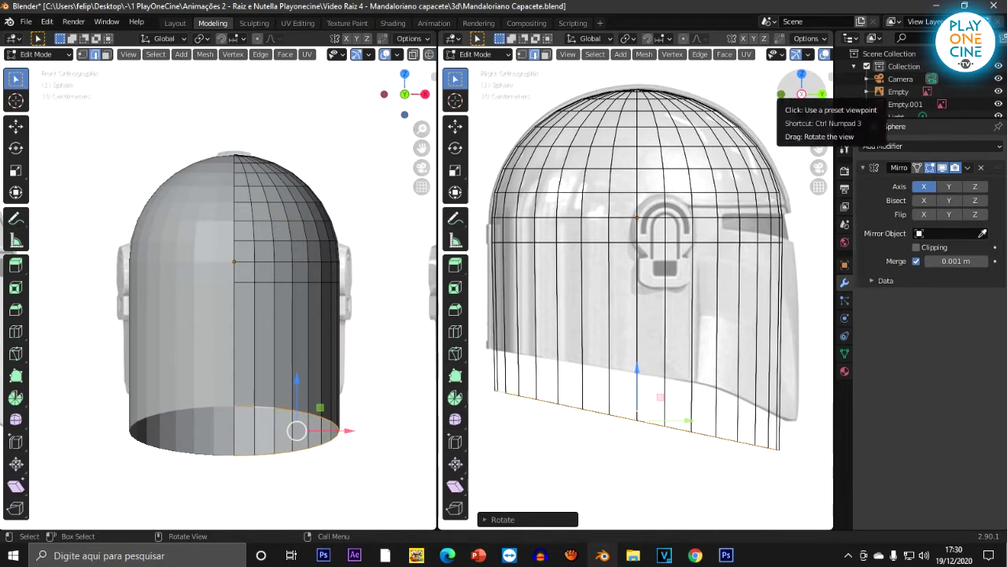
Step: Move the tilted bottom loop about 0.16 m up along Z onto the lower edge of the side reference
key(g)
key(z)
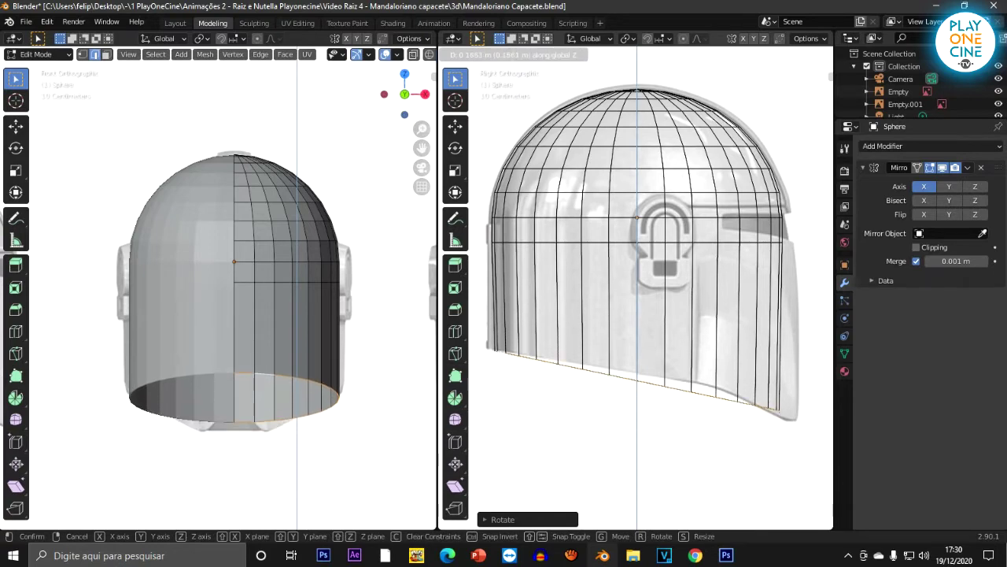
click(638, 379)
scroll(235, 315, down, 4)
middle_drag(260, 315, 161, 320)
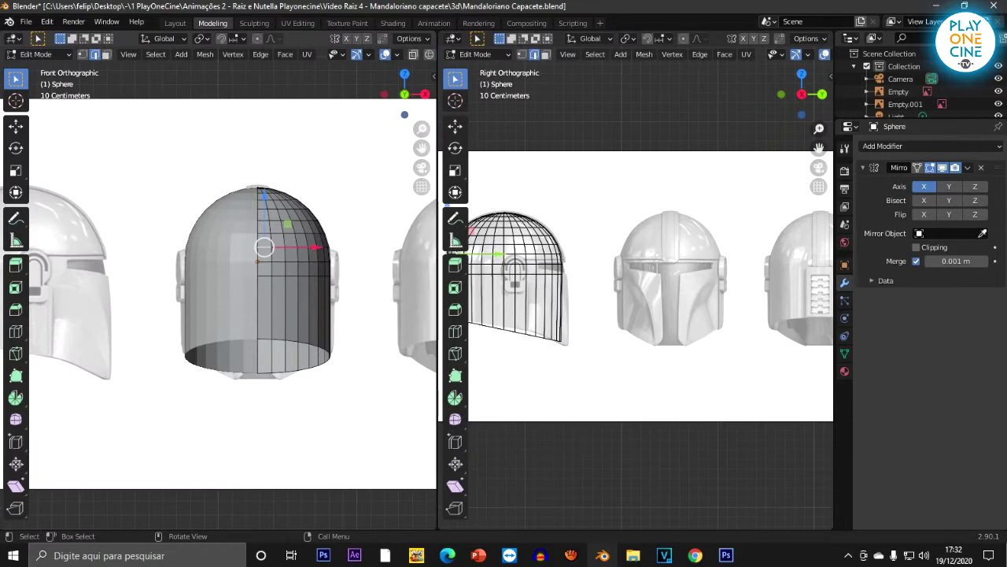
Step: Frame the helmet on the front reference and display it in wireframe shading
scroll(56, 394, down, 2)
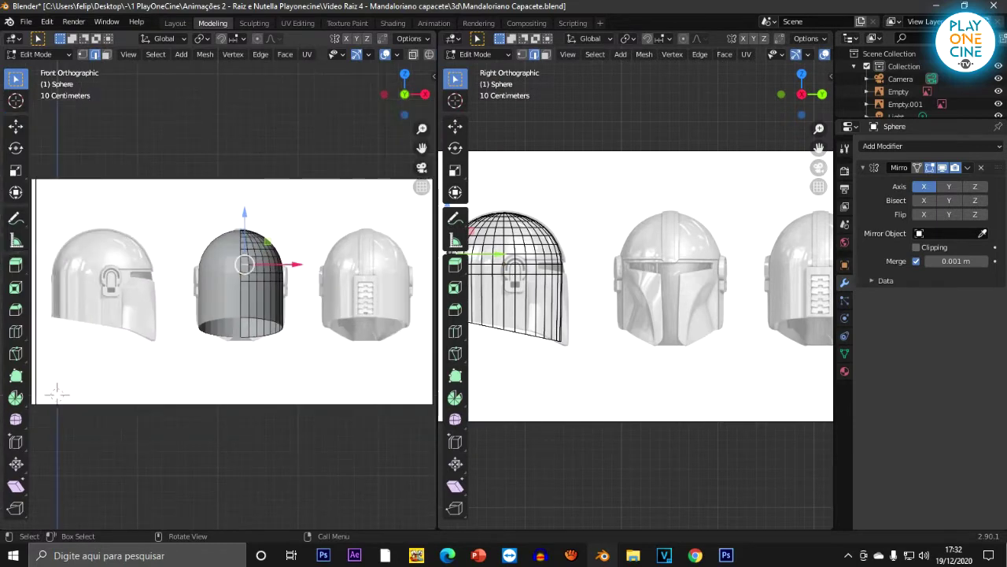
scroll(234, 292, up, 3)
shift+middle_drag(259, 291, 201, 300)
scroll(200, 300, up, 1)
key(z)
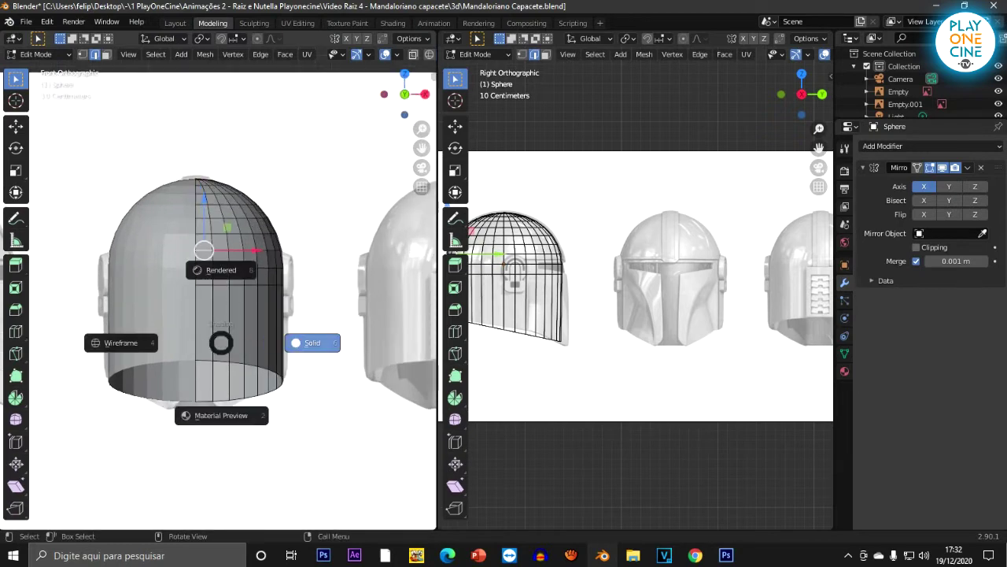
click(120, 341)
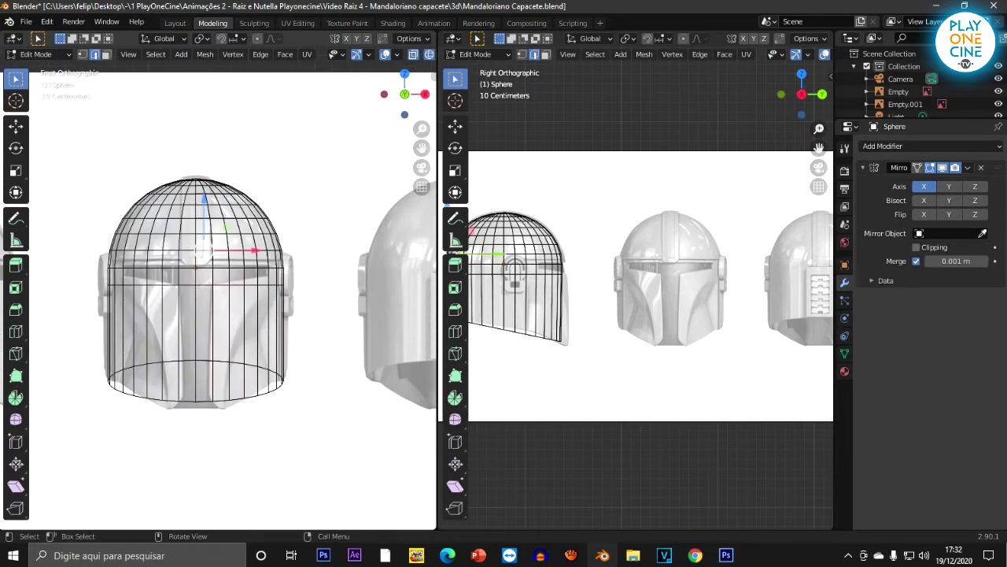
Step: Return to Object Mode and rotate the helmet mesh 90° about the Z axis
middle_drag(236, 315, 239, 357)
scroll(244, 307, down, 5)
middle_drag(152, 338, 236, 334)
key(Tab)
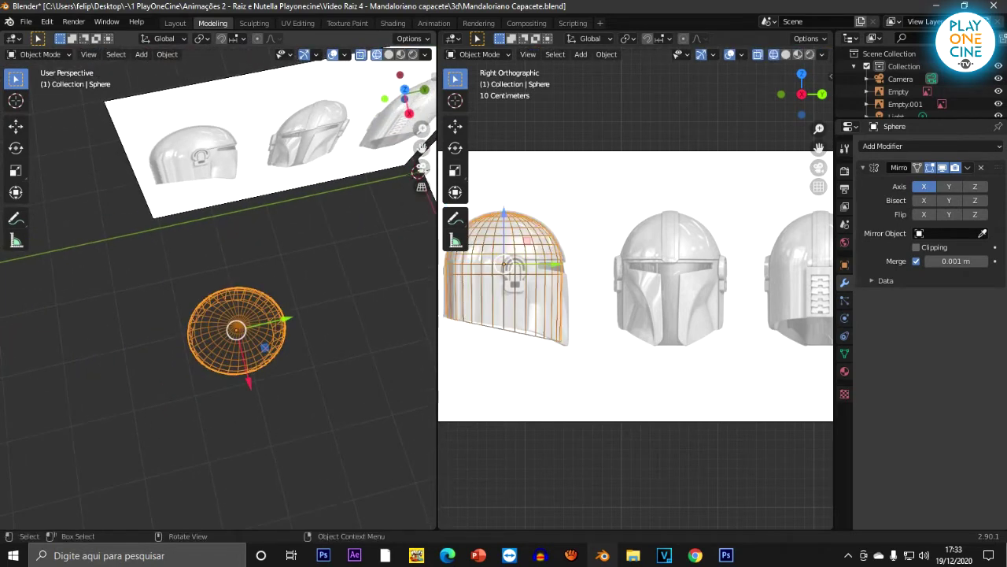
key(r)
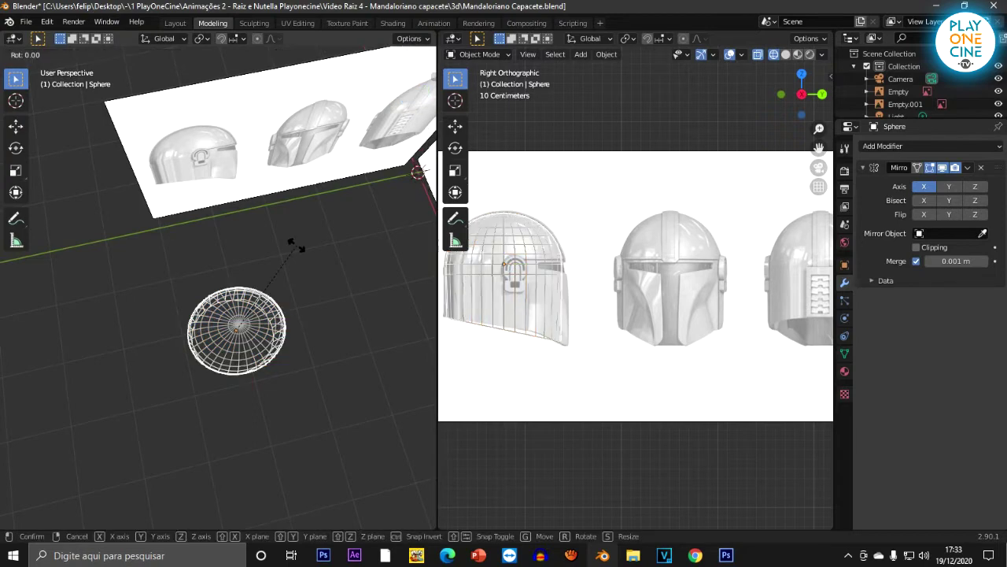
key(z)
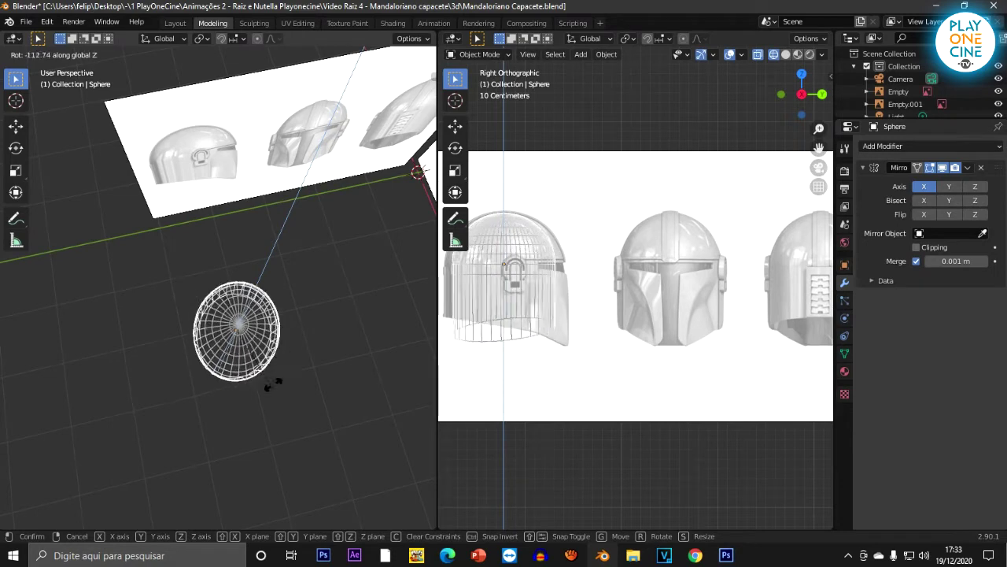
text(90)
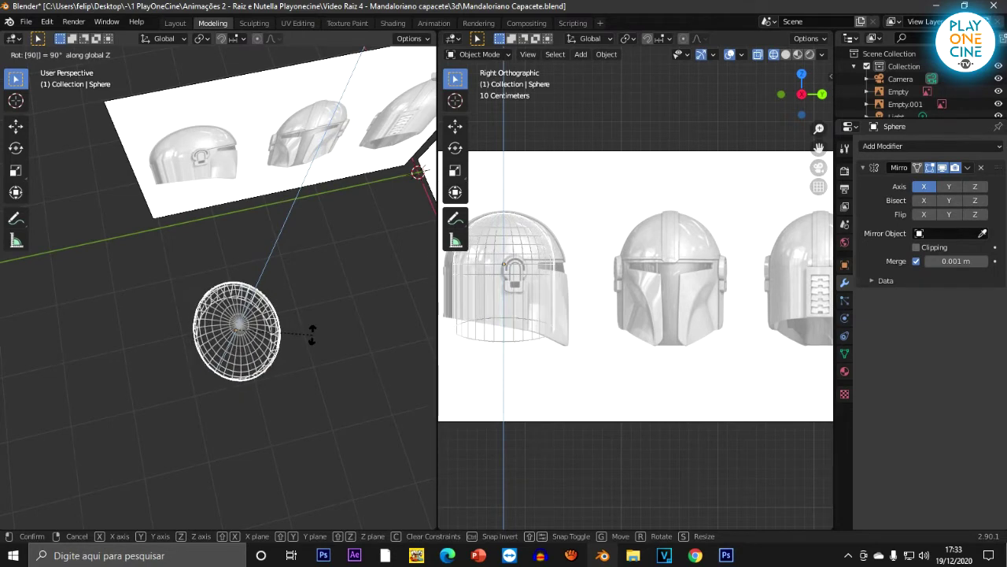
key(Return)
Step: Rotate the helmet mesh a further 90° about Z and check its orientation against both reference images
middle_drag(220, 331, 314, 299)
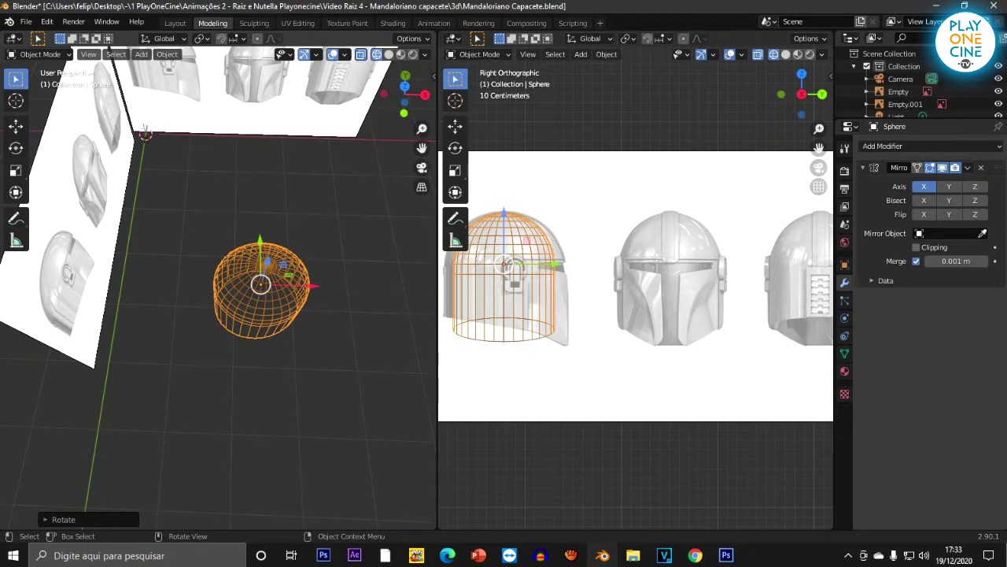
key(r)
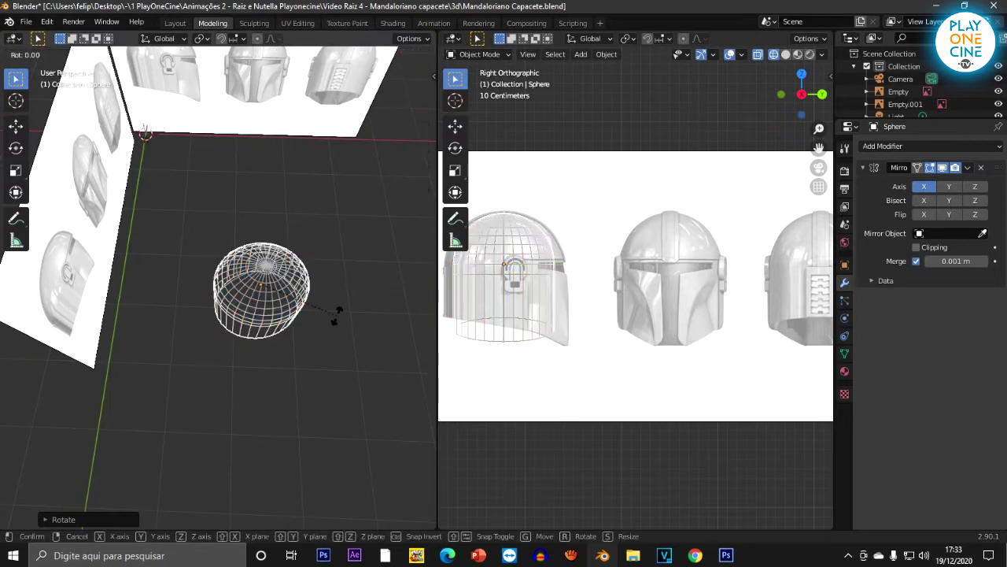
text(z90)
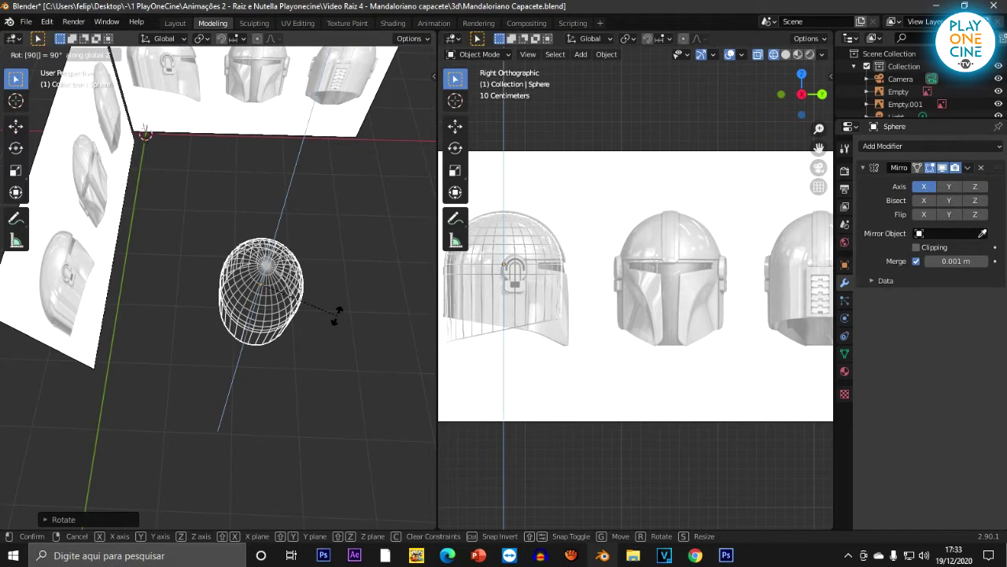
key(Return)
middle_drag(336, 316, 315, 316)
scroll(636, 288, down, 3)
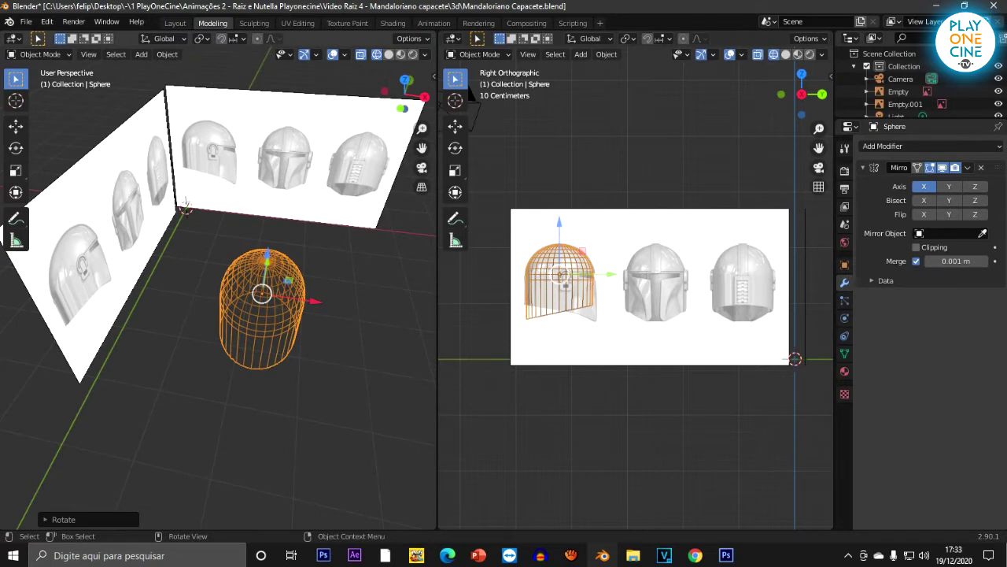
Step: Rotate the helmet mesh another 90° about the Z axis and check it against the front and side reference views
text(r90)
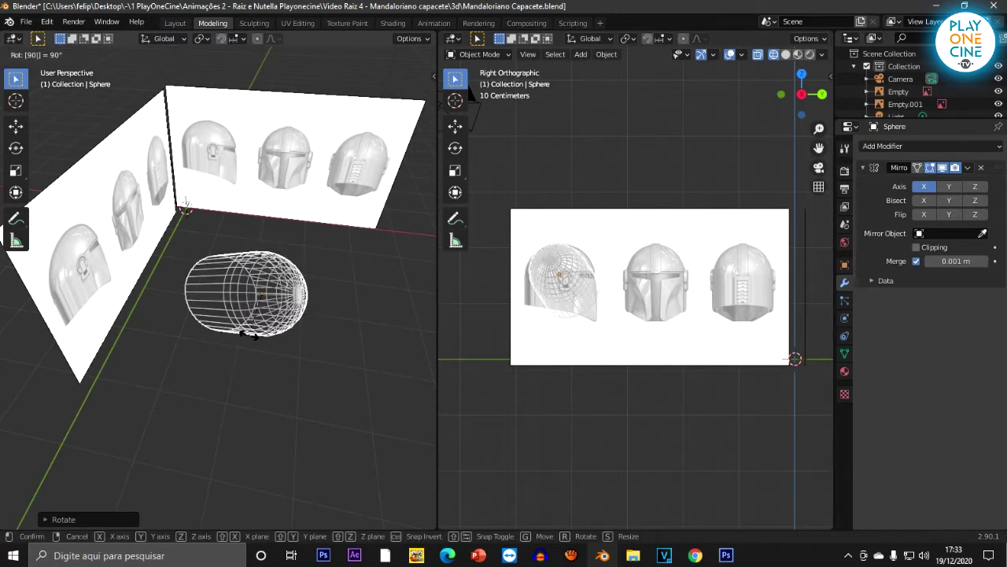
text(z)
key(Return)
middle_drag(249, 335, 285, 280)
scroll(636, 287, up, 3)
shift+middle_drag(636, 287, 678, 290)
scroll(679, 290, down, 3)
scroll(598, 302, down, 2)
middle_drag(599, 302, 596, 302)
key(KP_5)
key(KP_1)
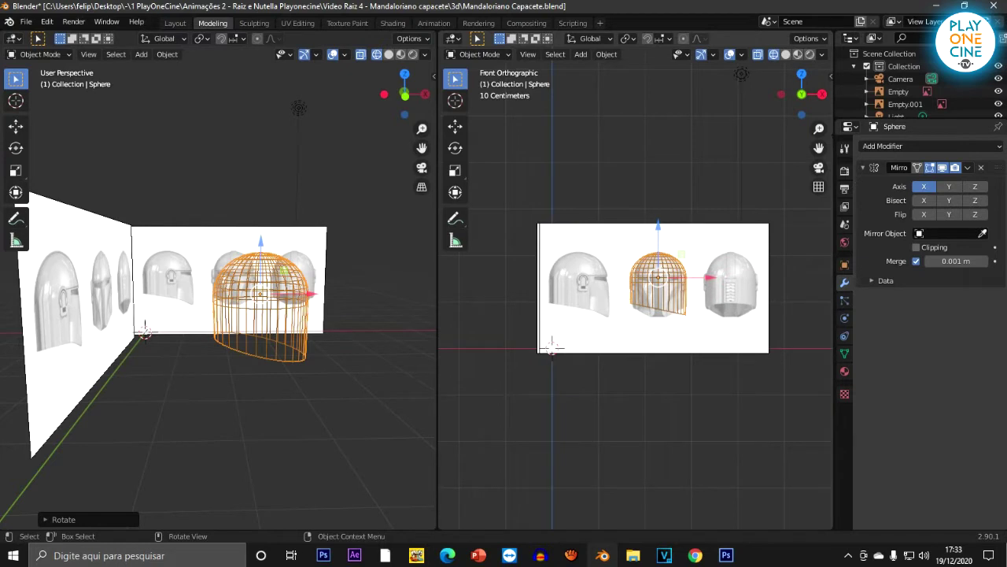
key(KP_3)
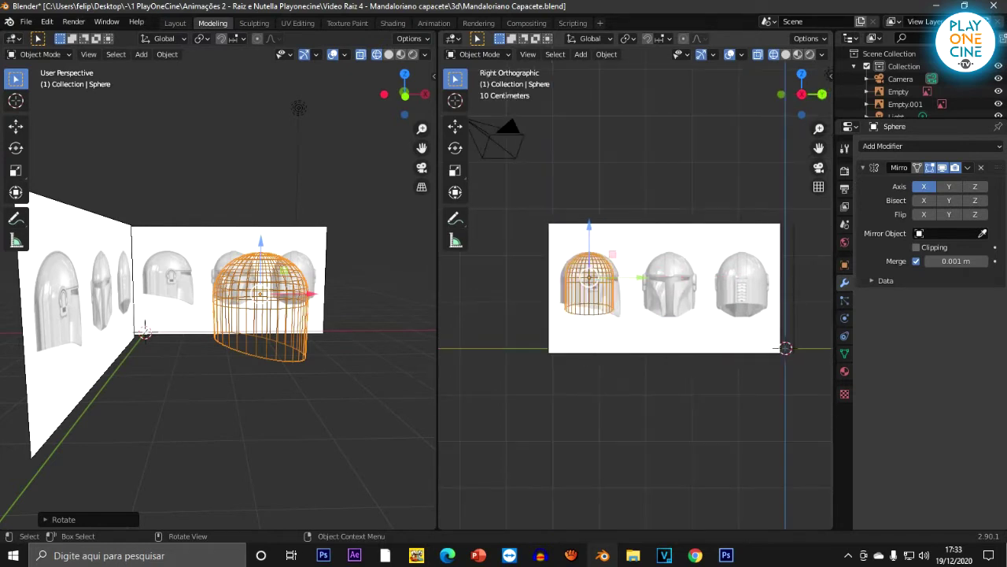
Step: Move the helmet mesh along the X axis onto the side-profile helmet of the reference image
click(201, 246)
key(KP_1)
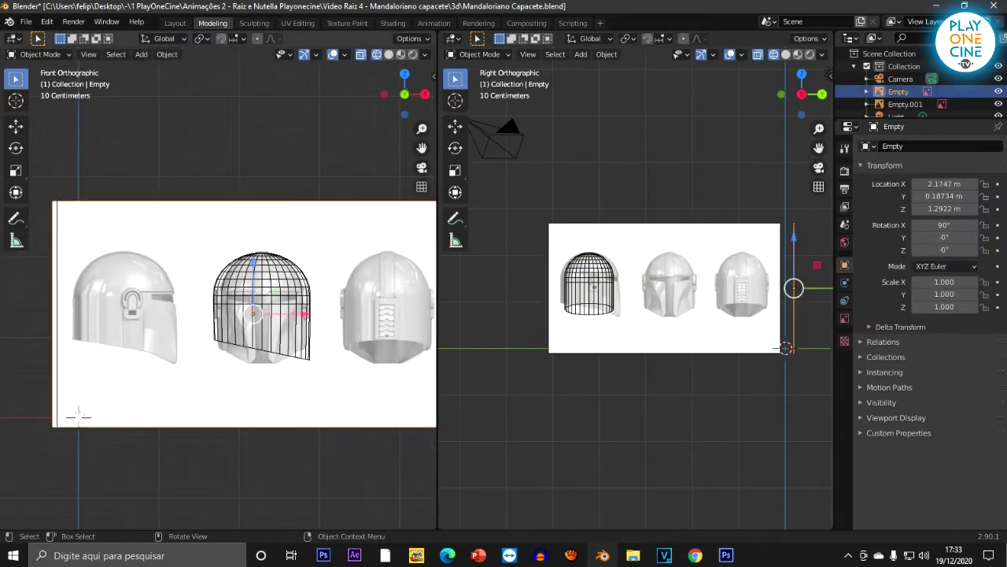
scroll(219, 299, up, 1)
drag(311, 319, 304, 319)
key(ctrl+z)
key(ctrl+z)
key(g)
key(x)
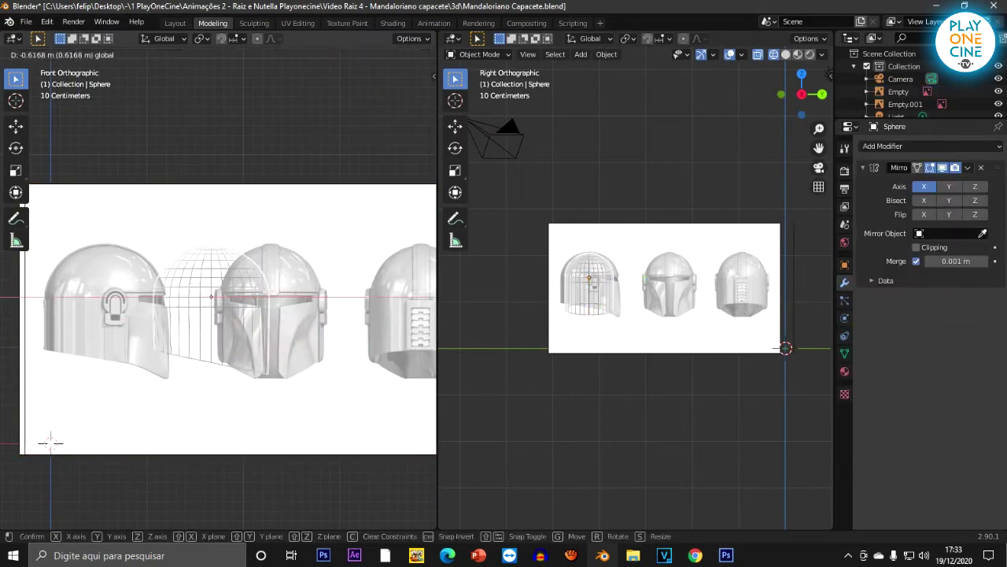
click(50, 443)
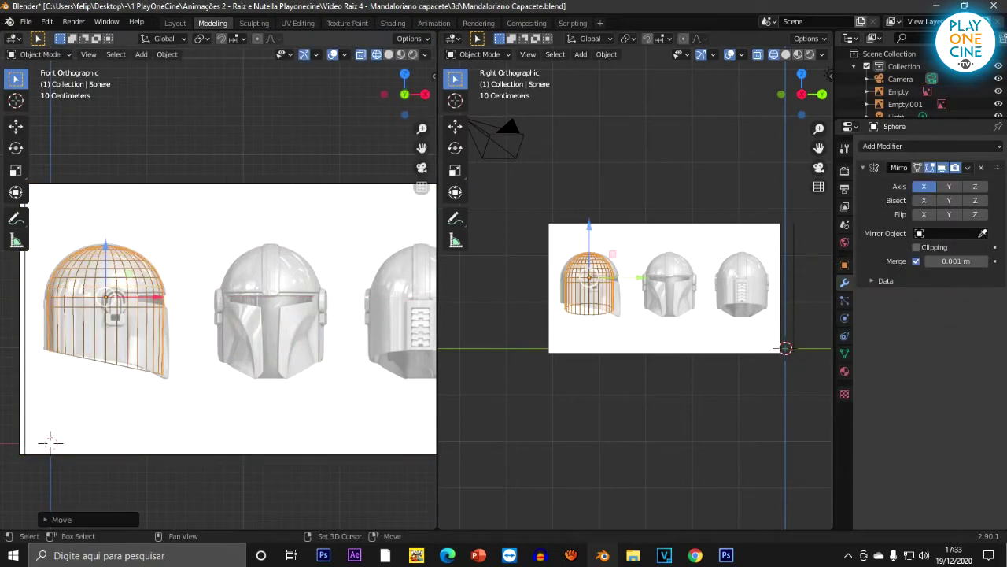
Step: Move the helmet mesh along the Y axis onto the front-facing helmet of the other reference image
key(KP_Decimal)
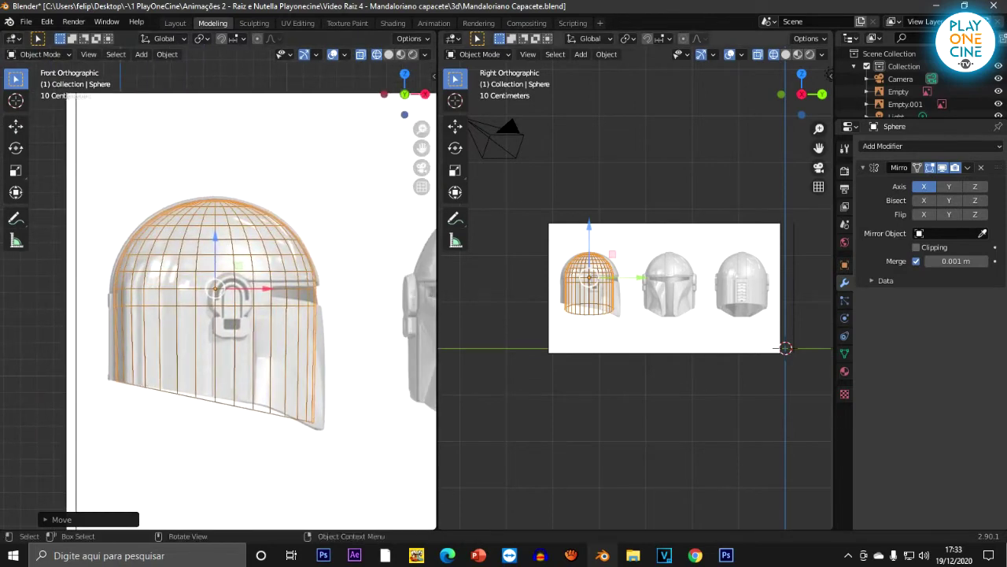
key(KP_Decimal)
key(g)
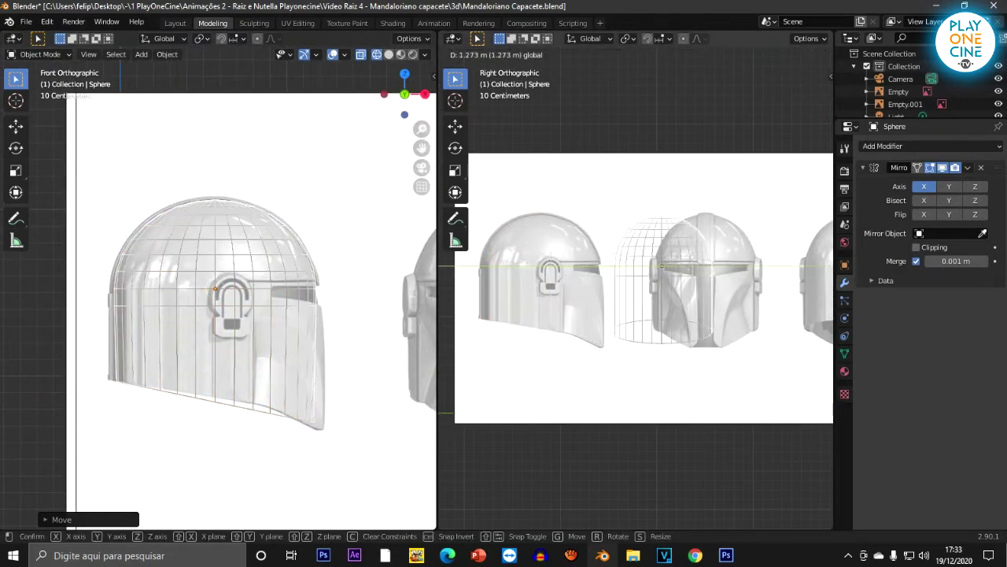
key(Return)
key(KP_Decimal)
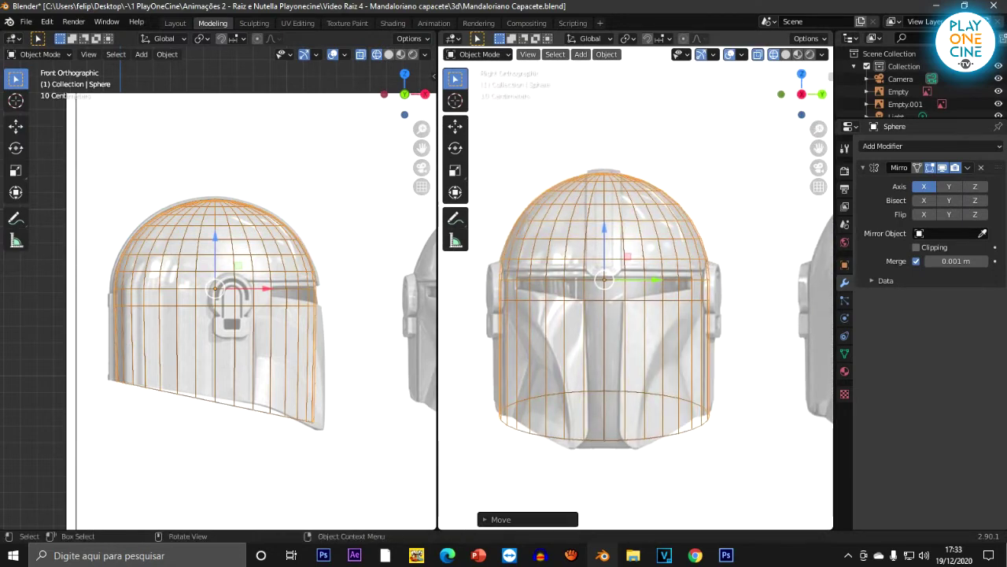
Step: Compare the helmet mesh with the front-facing reference in solid and wireframe shading, examining the lower rim and chin
key(z)
click(740, 291)
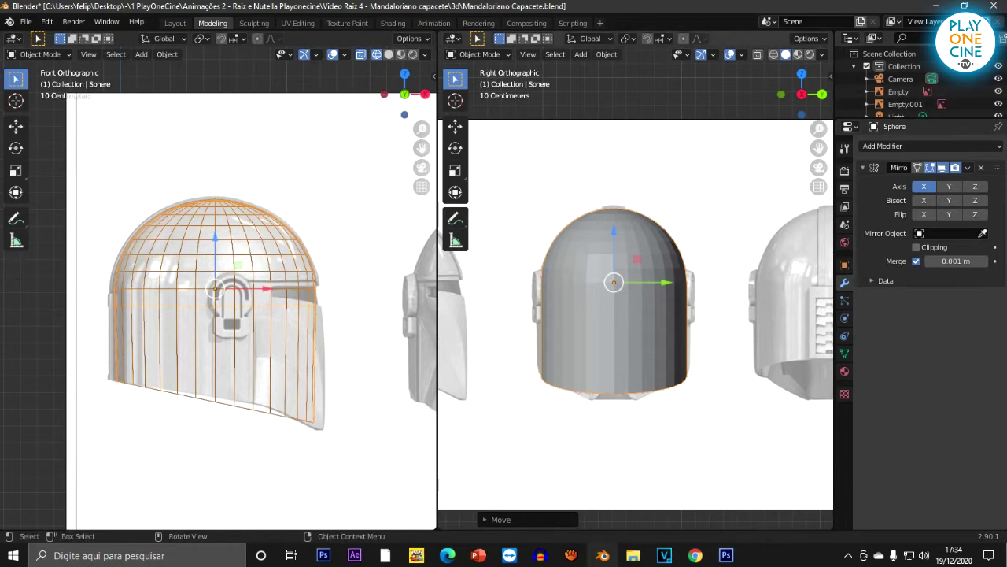
click(725, 315)
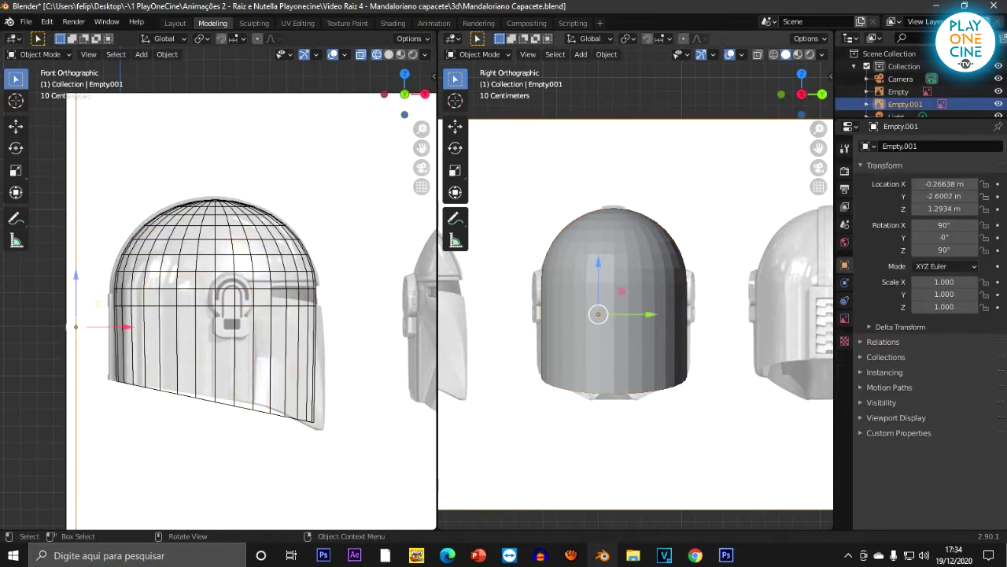
scroll(622, 307, up, 3)
shift+middle_drag(606, 331, 634, 311)
click(634, 311)
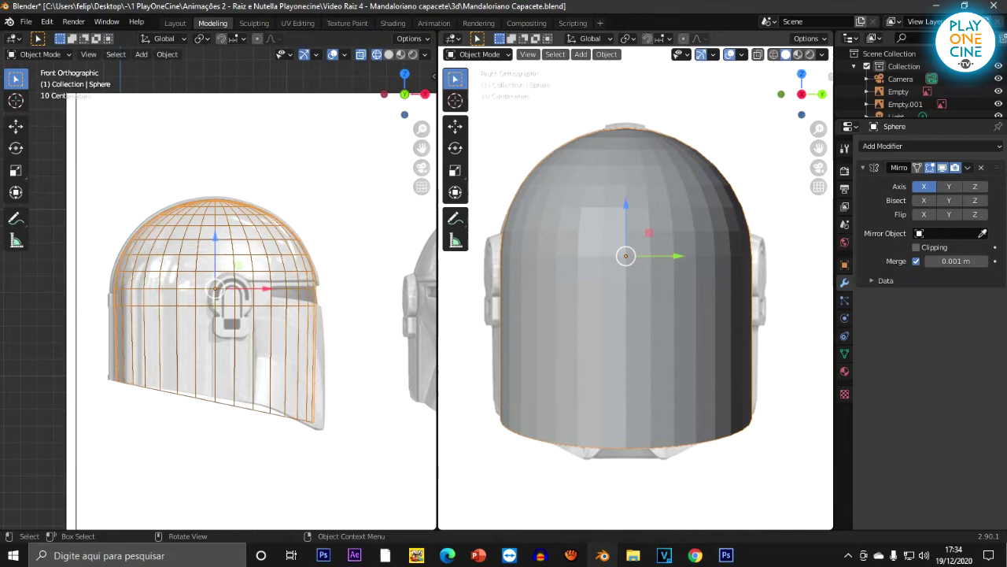
key(z)
click(565, 284)
shift+middle_drag(606, 307, 595, 235)
scroll(594, 234, up, 2)
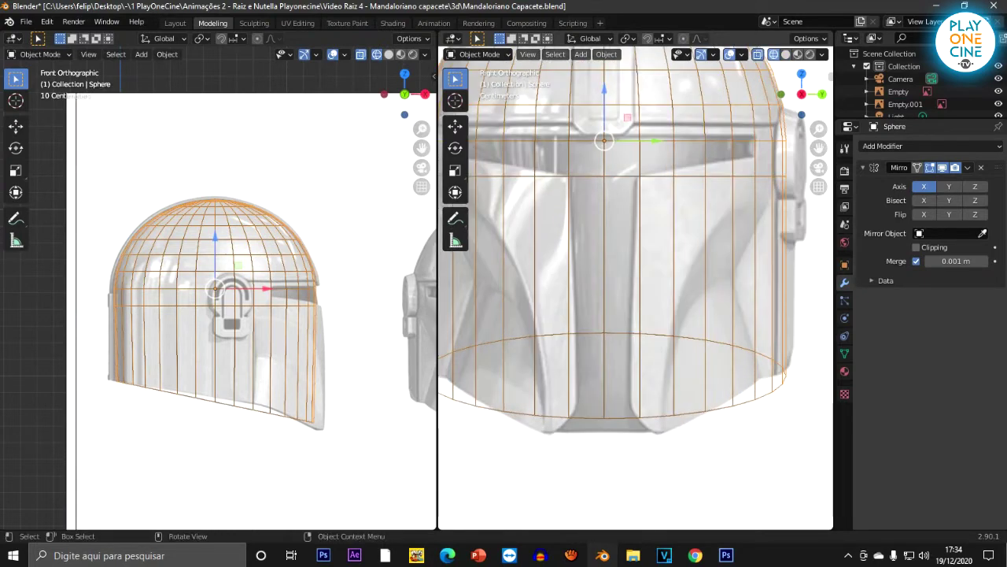
click(621, 236)
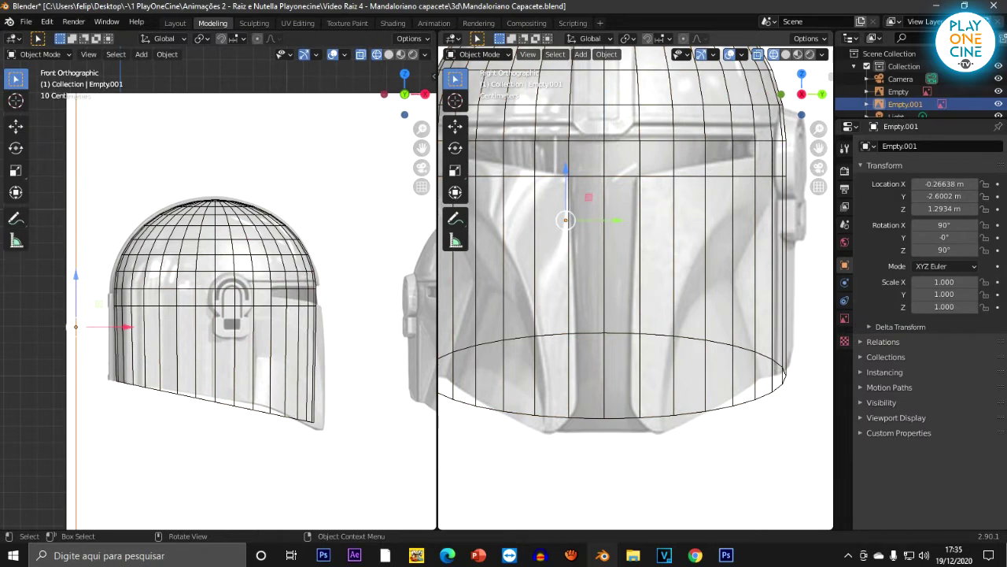
scroll(635, 287, down, 2)
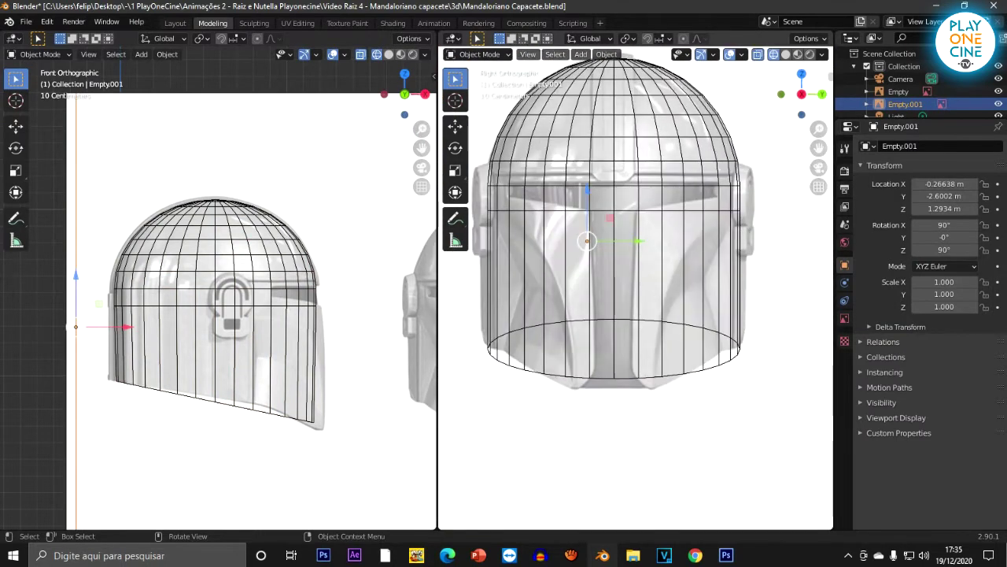
Step: Enter Edit Mode on the helmet mesh and select the lower rim's front edge next to the centre line
click(615, 210)
key(Tab)
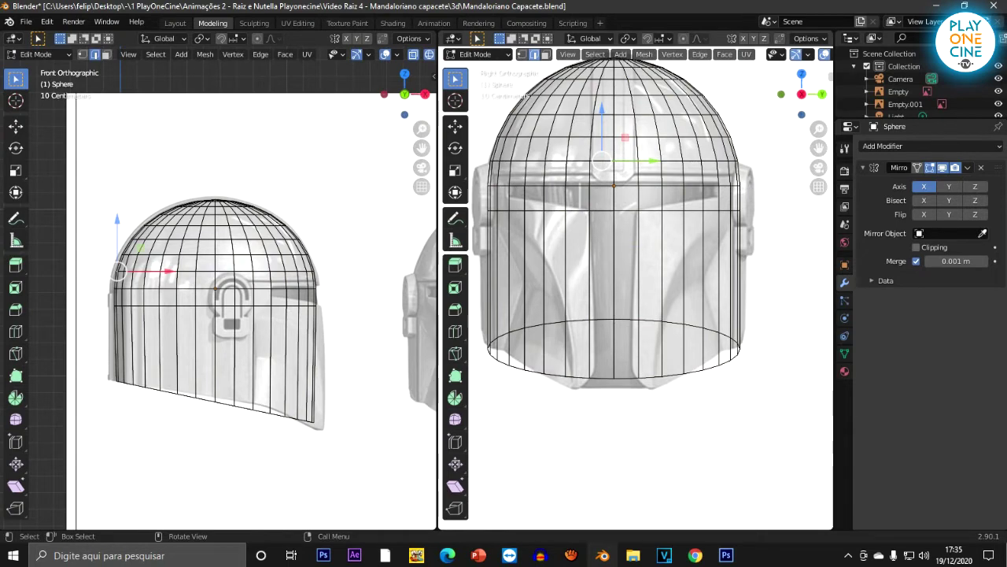
scroll(635, 287, up, 2)
click(604, 299)
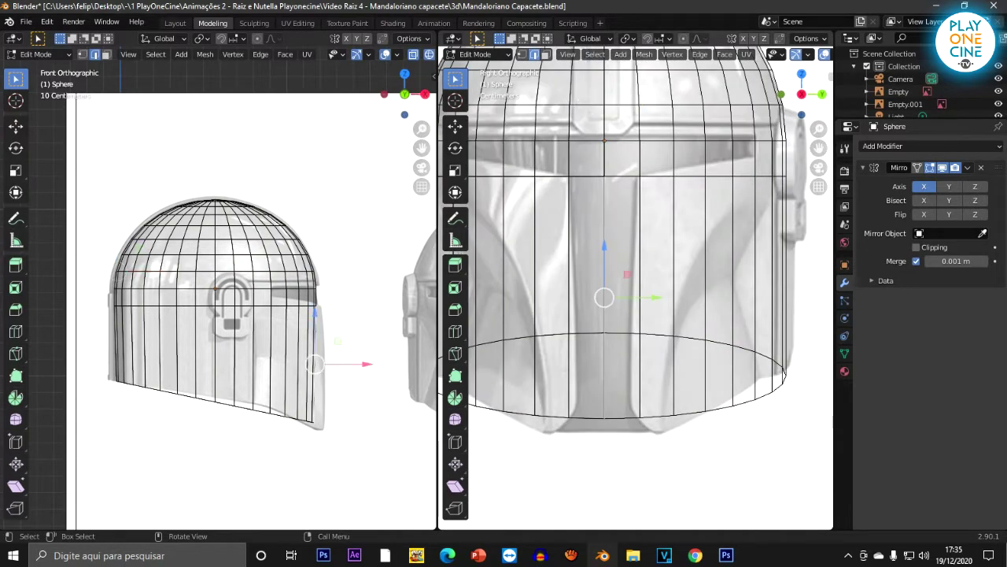
click(595, 418)
Step: Try to lower the selected front rim edge along Z to the reference chin in wireframe shading
key(g)
key(z)
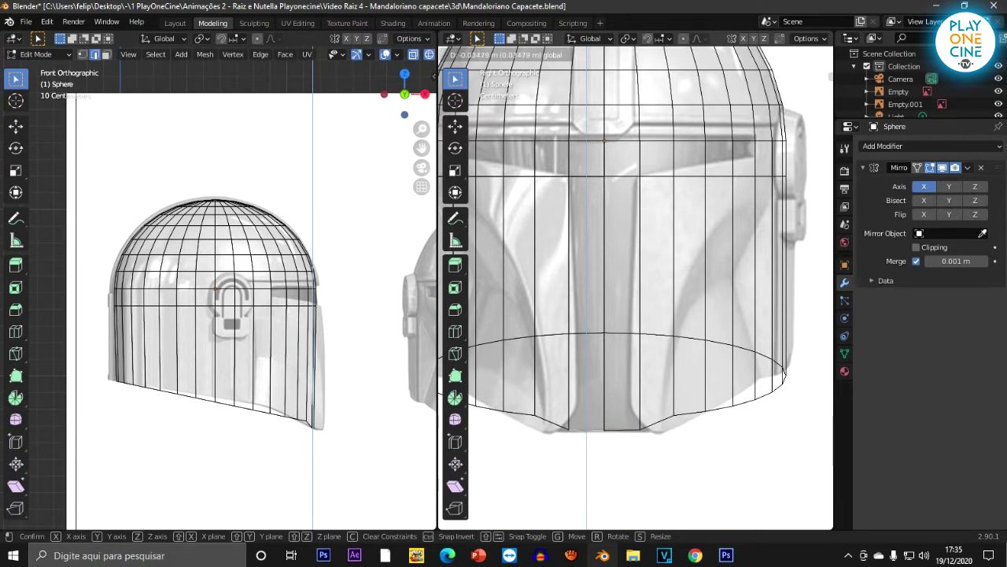
click(594, 433)
key(ctrl+z)
scroll(636, 284, down, 5)
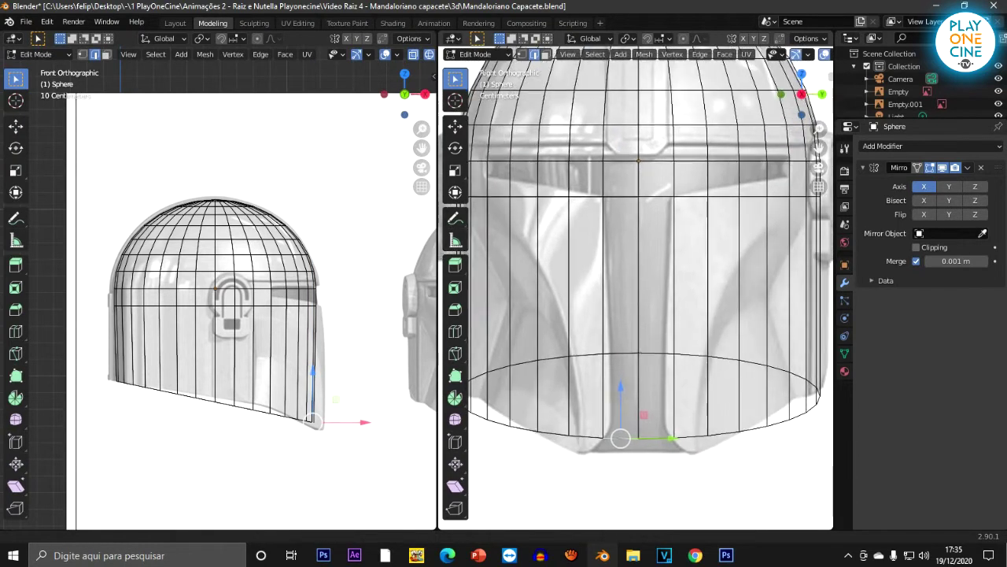
Step: Switch to solid shading and lower the front rim edge about 0.04 m along Z to the reference chin
scroll(643, 300, up, 3)
key(z)
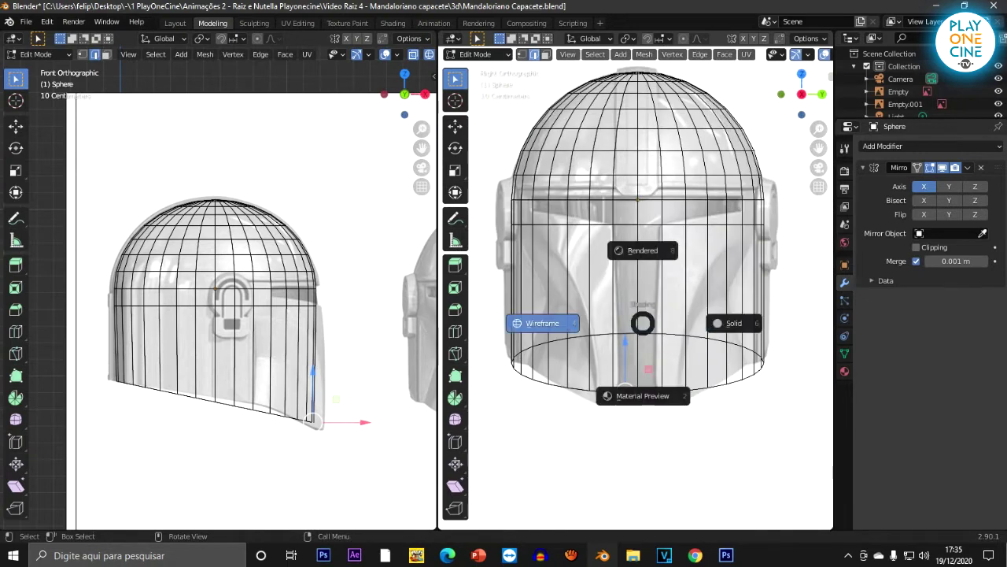
click(732, 323)
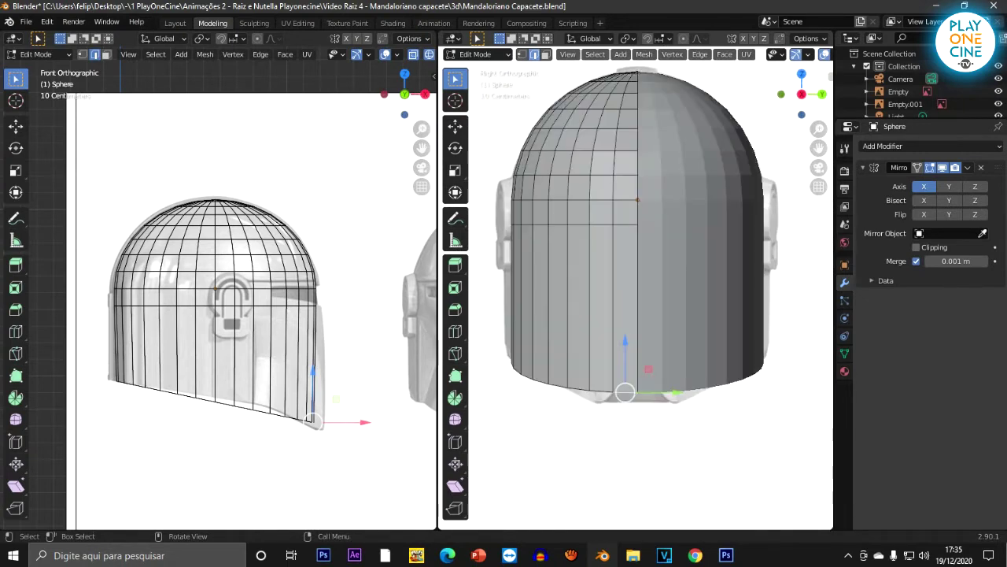
key(g)
key(z)
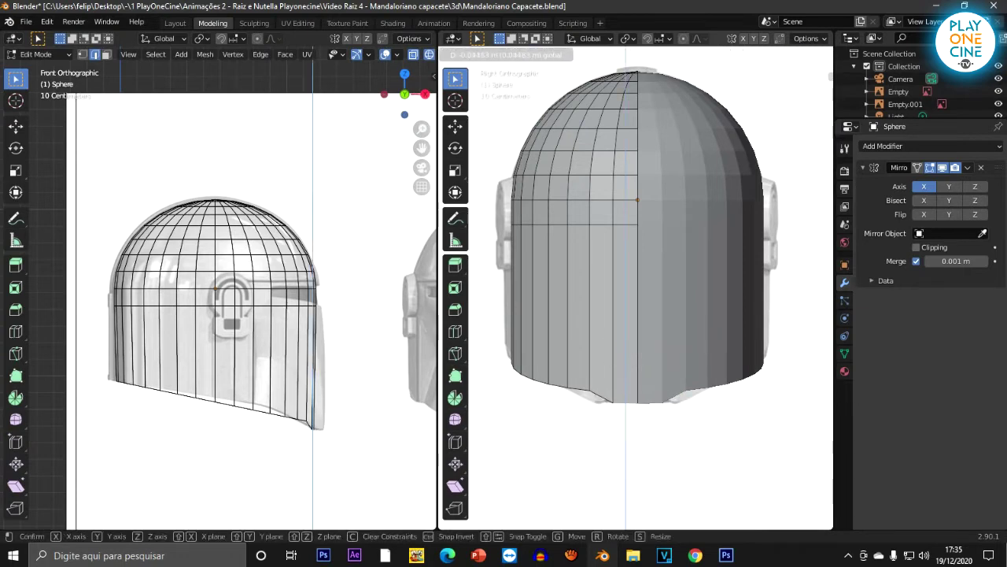
key(Return)
Step: In wireframe vertex selection, move the chin's outer vertex about 0.05 m along Y, away from the centre line, to the reference chin corner
scroll(636, 291, up, 3)
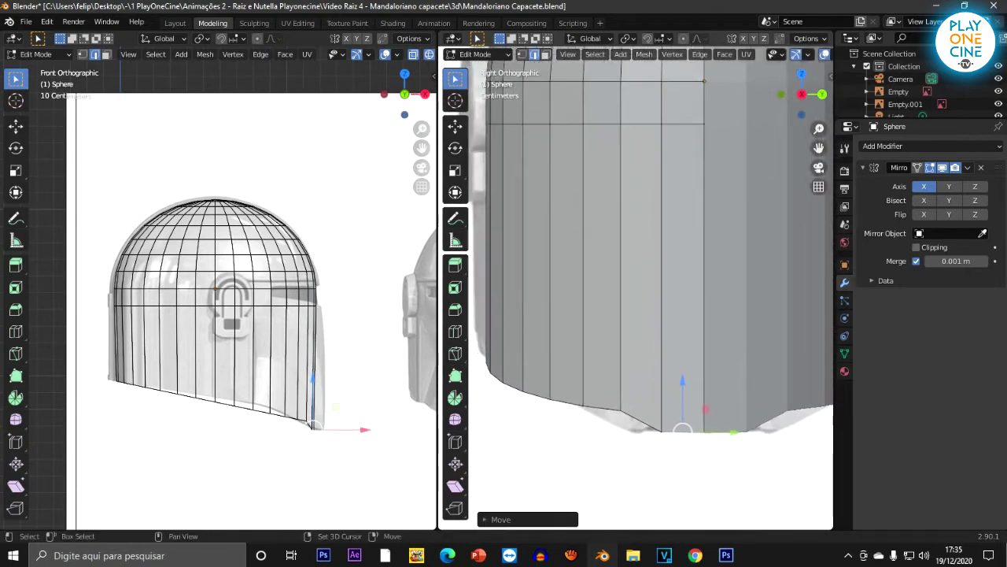
key(1)
key(z)
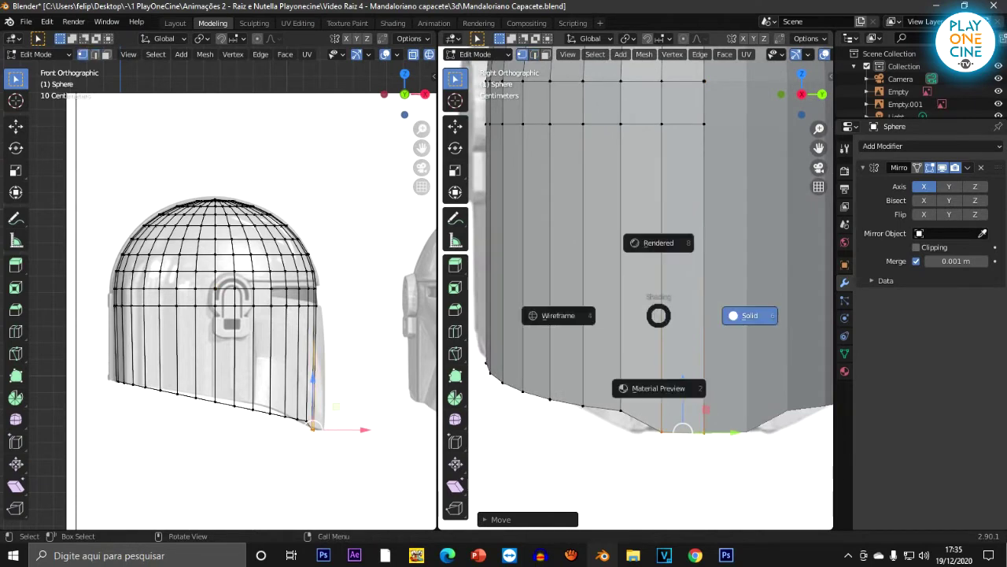
click(562, 315)
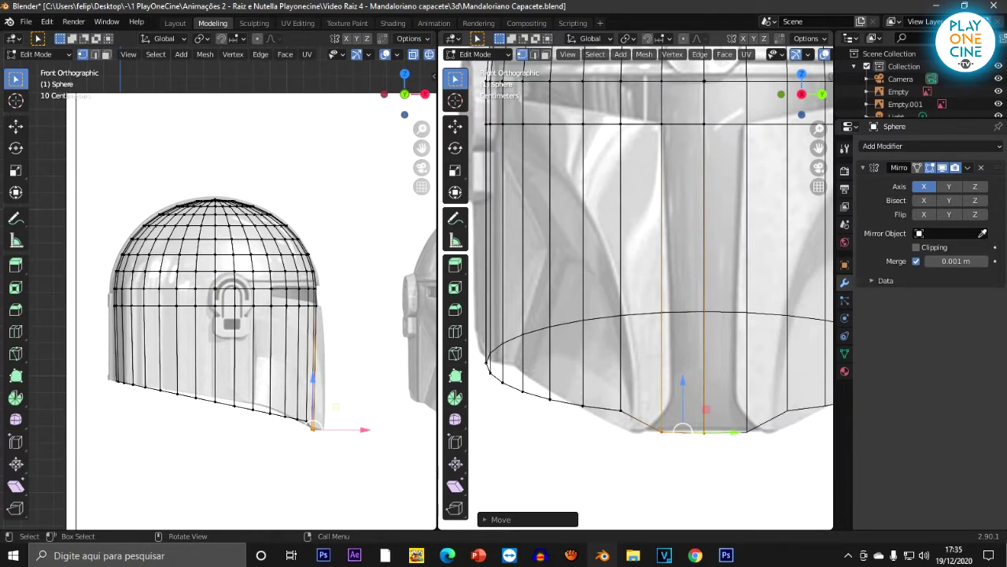
click(661, 429)
key(g)
key(y)
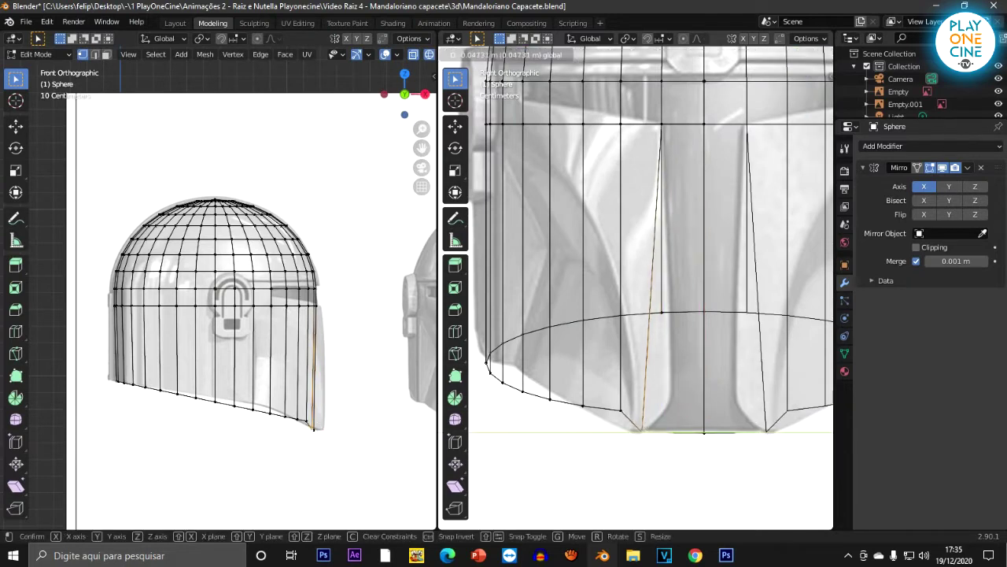
click(637, 431)
Step: Fine-tune the chin corner vertex along Y so it sits exactly on the corner of the reference chin
scroll(637, 431, up, 2)
scroll(637, 431, up, 1)
shift+middle_drag(637, 431, 646, 290)
key(g)
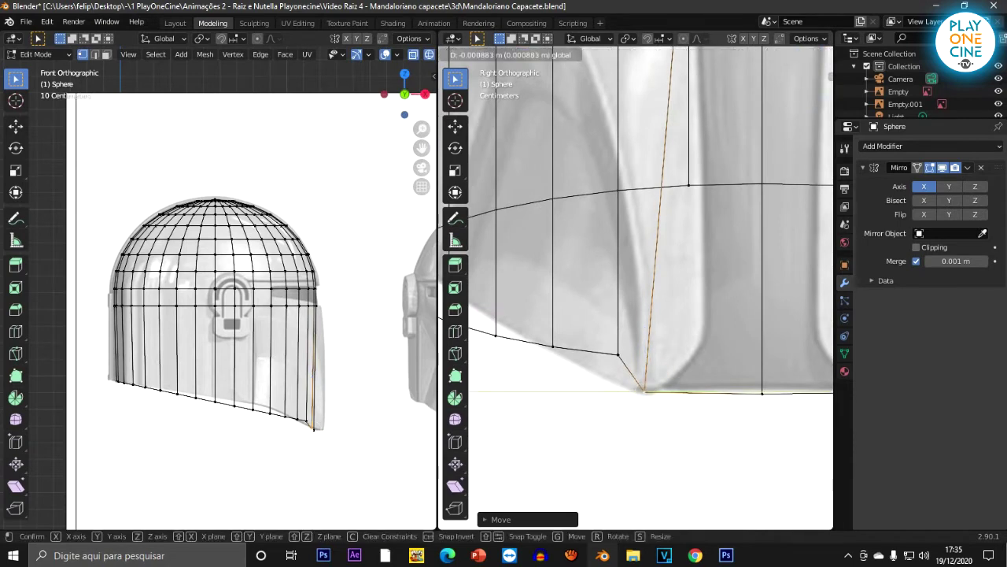
click(644, 290)
Step: Lower the rim vertex just outside the chin corner along Z onto the reference's lower outline
shift+middle_drag(644, 290, 716, 330)
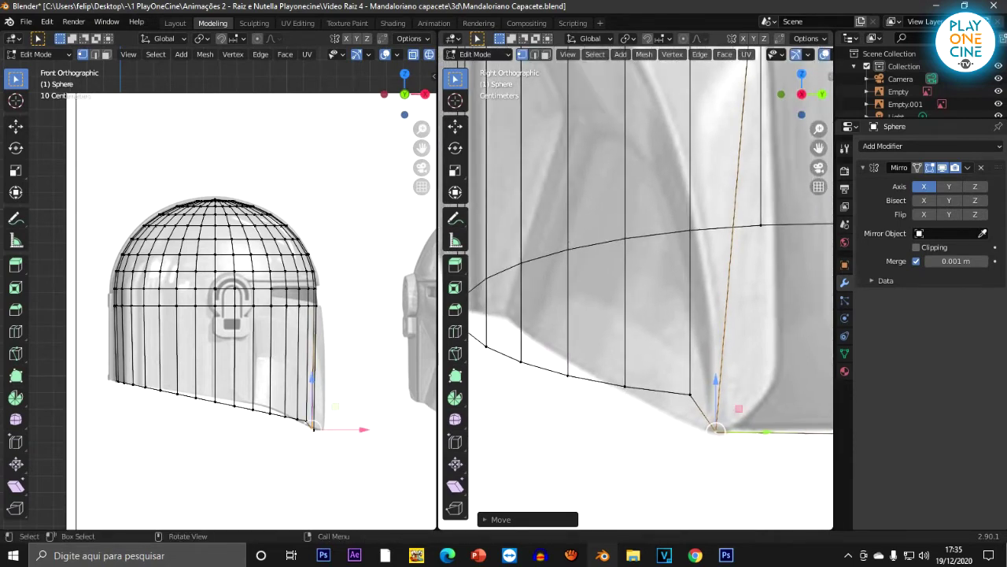
click(690, 394)
key(g)
key(z)
click(690, 419)
scroll(690, 419, down, 2)
shift+middle_drag(690, 419, 738, 463)
scroll(739, 463, up, 1)
scroll(636, 288, down, 3)
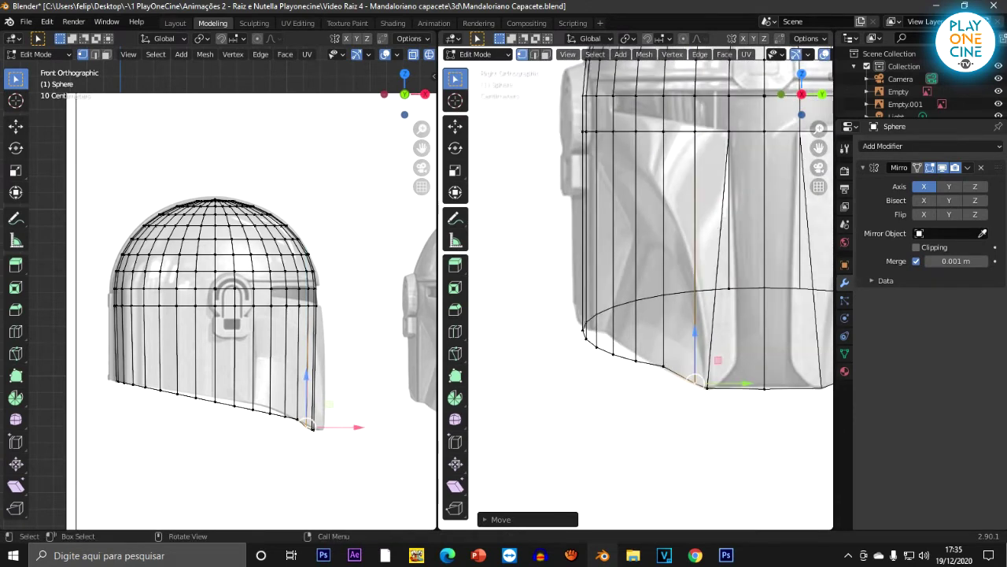
Step: Raise the rim vertex near the outer jaw corner along Z onto the reference's lower outline
scroll(636, 288, up, 4)
click(555, 410)
key(g)
key(z)
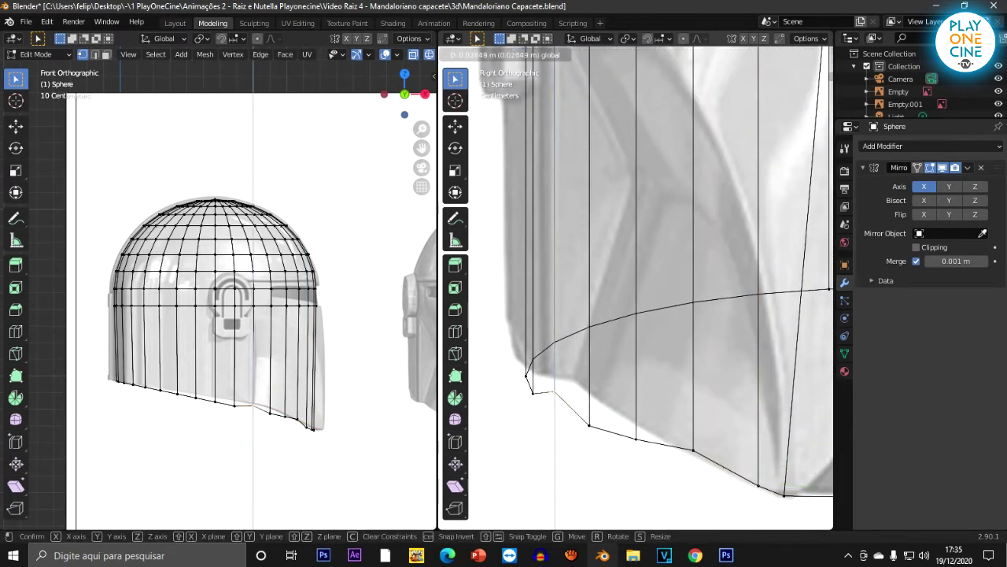
click(555, 379)
Step: Raise the next two rim vertices toward the chin along Z onto the sloping lower edge of the reference
click(590, 425)
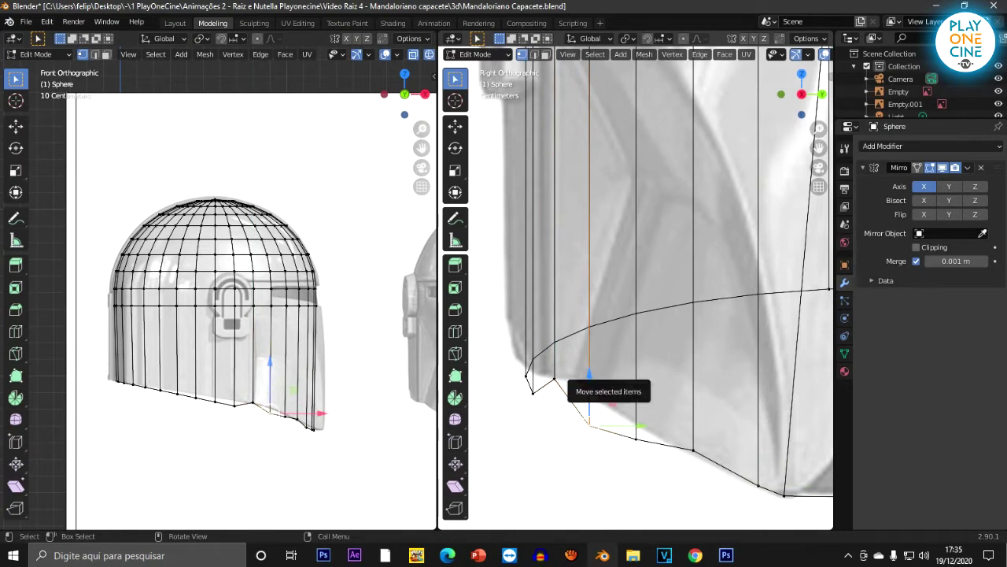
scroll(235, 454, up, 3)
scroll(321, 325, up, 4)
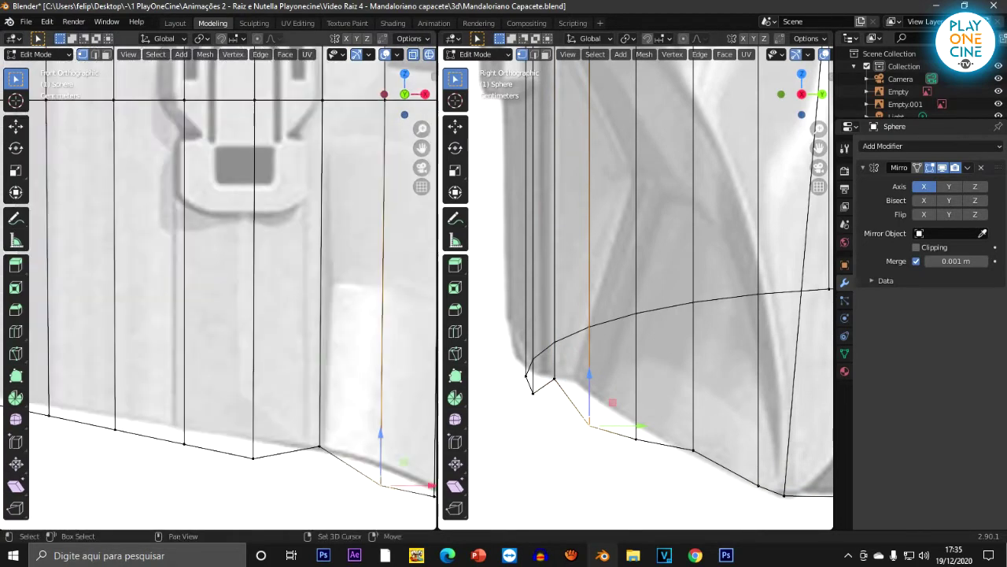
drag(590, 376, 590, 341)
click(635, 439)
drag(635, 388, 636, 366)
Step: Select the two outermost jaw rim vertices together and raise them along Z to the reference's lower edge
shift+middle_drag(636, 366, 696, 364)
scroll(221, 291, down, 3)
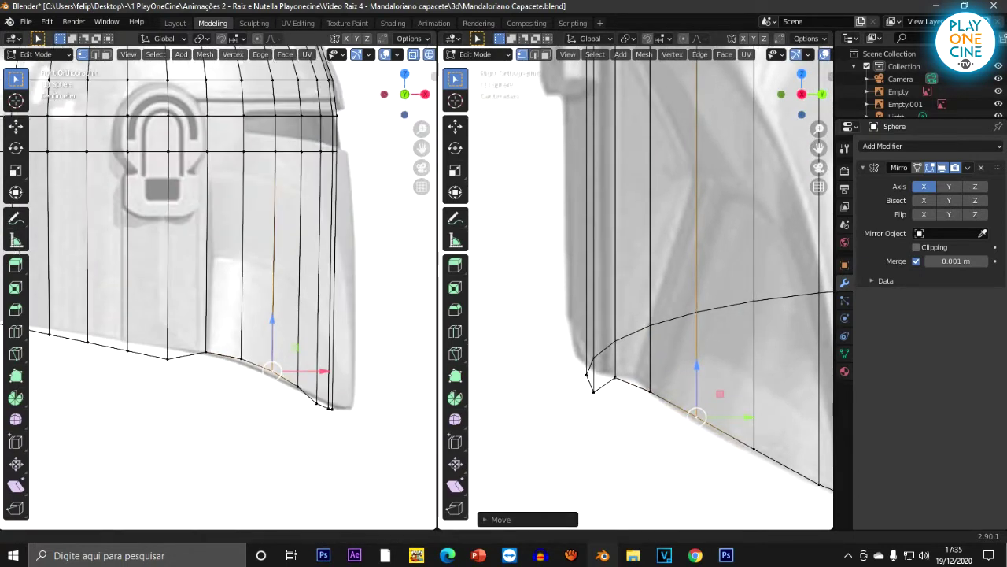
scroll(637, 291, down, 2)
scroll(636, 287, up, 6)
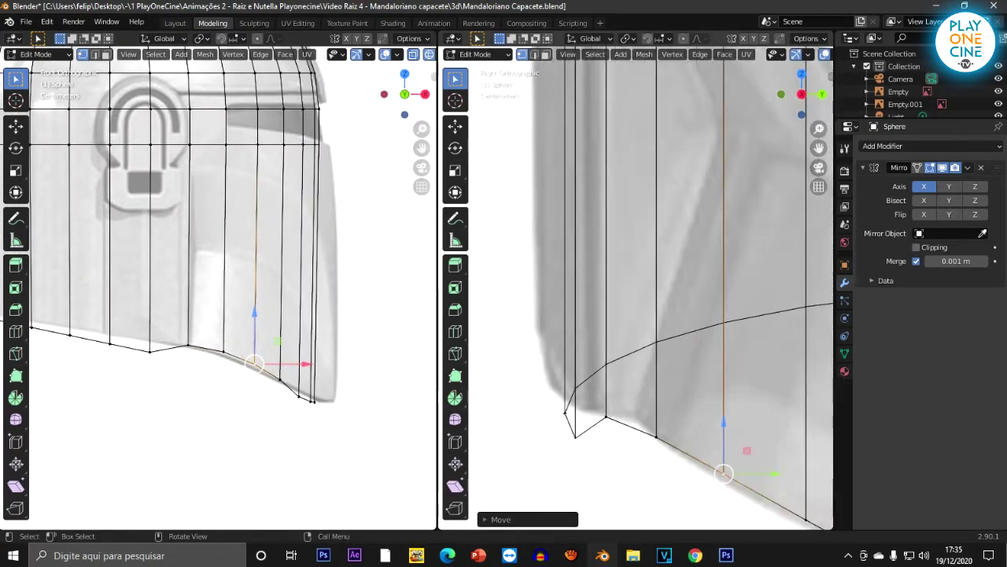
click(565, 414)
shift+click(576, 437)
drag(572, 425, 569, 393)
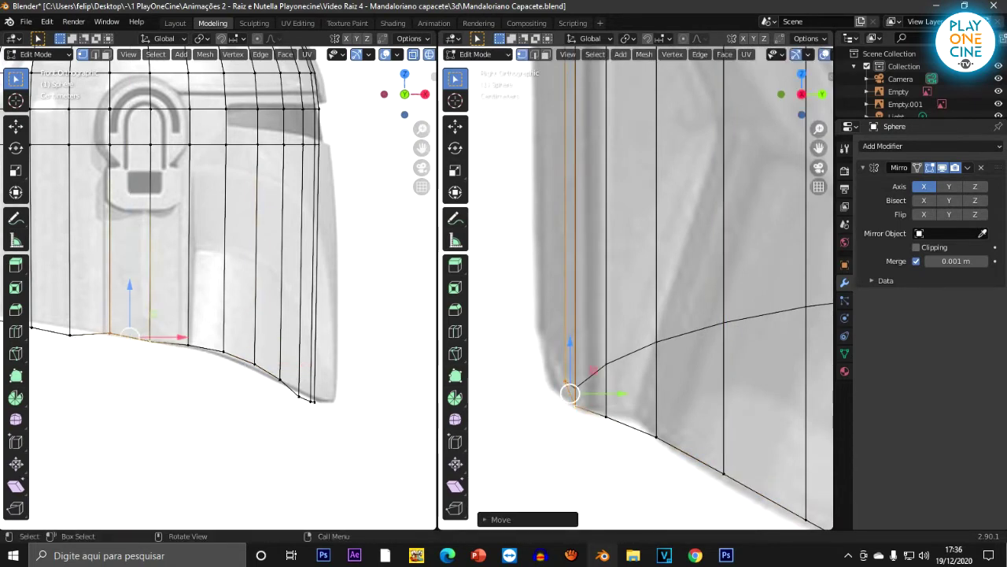
Step: Raise the rim vertices along the rear half of the helmet one by one along Z onto the side reference's lower edge
click(575, 387)
scroll(218, 290, down, 2)
shift+middle_drag(166, 283, 336, 316)
scroll(189, 212, up, 2)
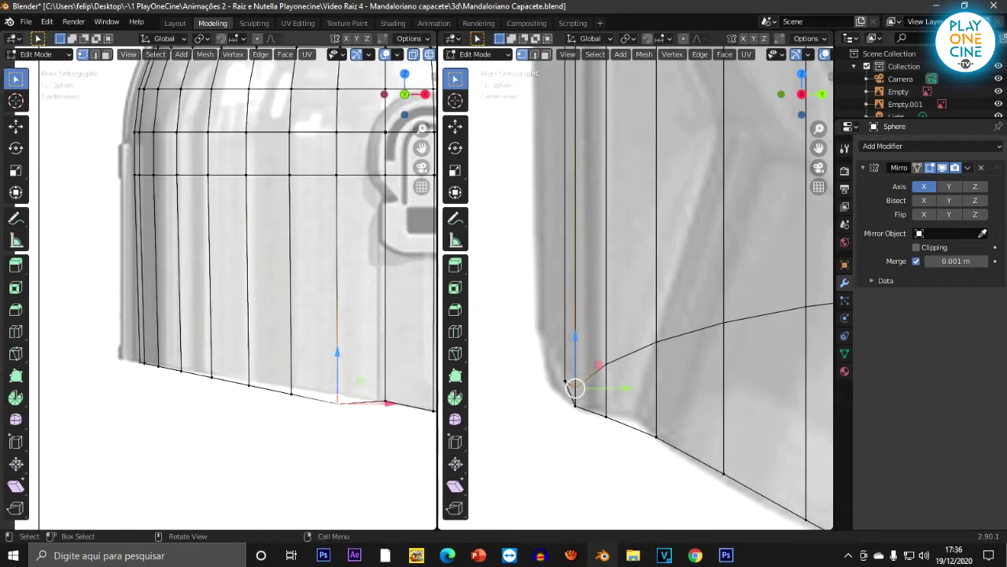
drag(337, 352, 212, 324)
click(291, 393)
click(249, 386)
click(212, 377)
Step: Examine the reshaped lower rim from back to front against the side reference
scroll(236, 292, down, 4)
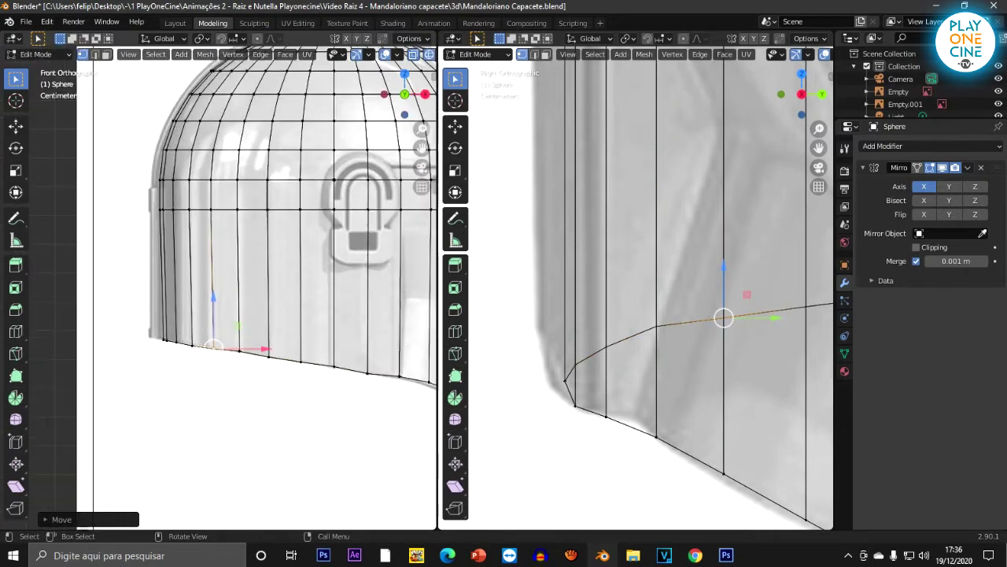
shift+middle_drag(236, 291, 251, 318)
scroll(207, 512, down, 2)
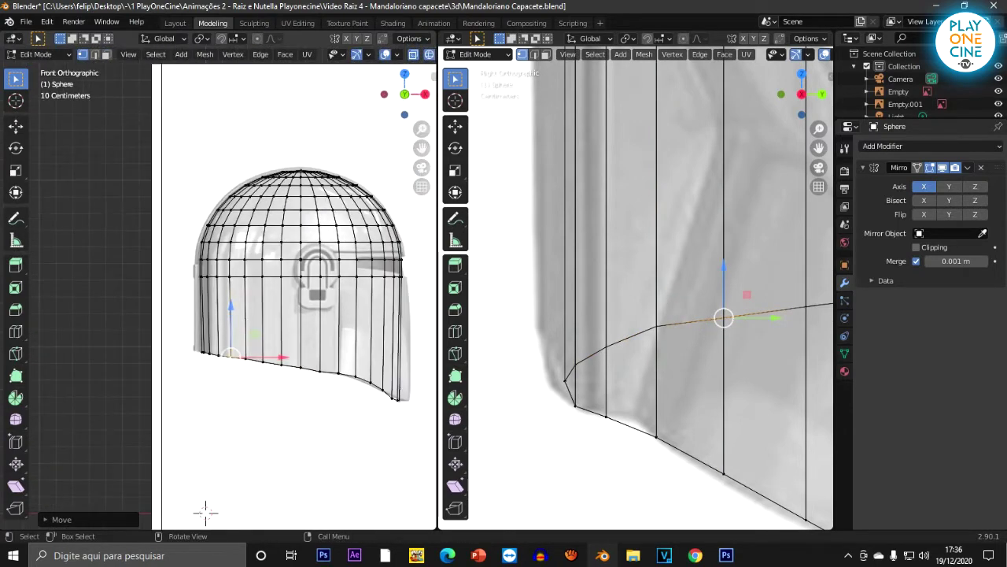
scroll(205, 512, up, 4)
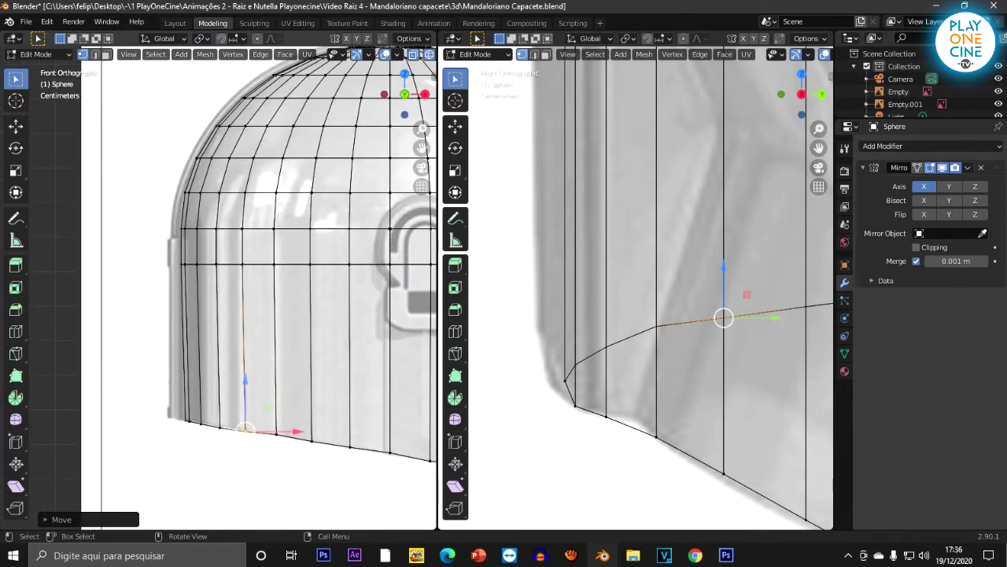
shift+middle_drag(237, 292, 217, 287)
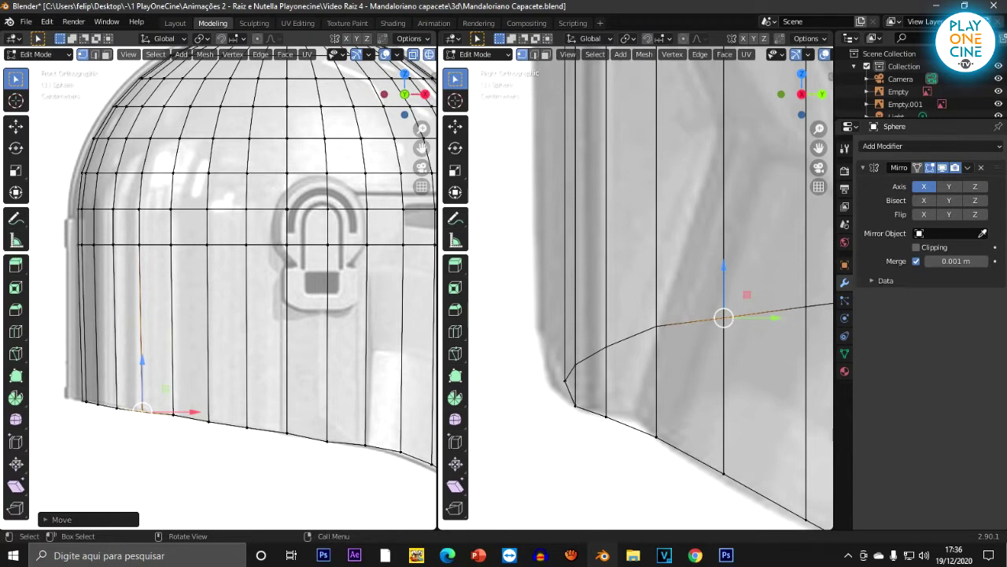
scroll(236, 292, down, 3)
shift+middle_drag(236, 292, 147, 276)
scroll(147, 276, up, 2)
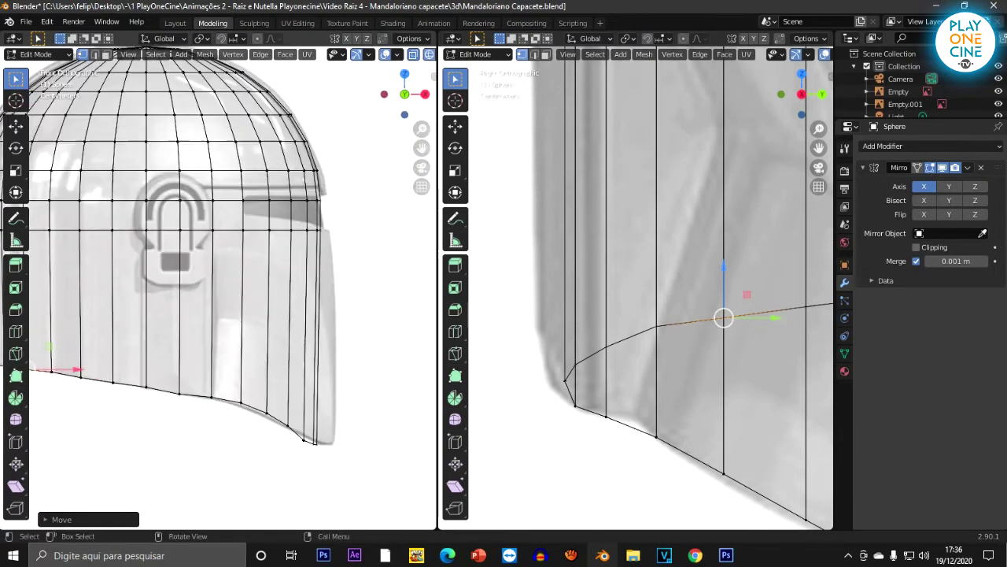
scroll(218, 288, up, 1)
Step: Try to move the two lower front centre-line vertices forward along X and undo the move
scroll(635, 288, down, 8)
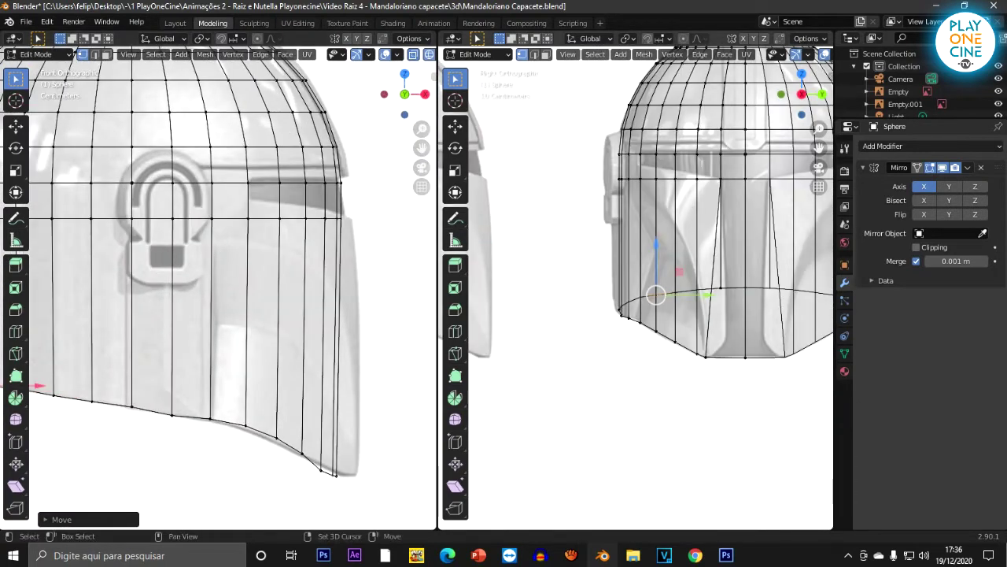
shift+middle_drag(656, 289, 607, 305)
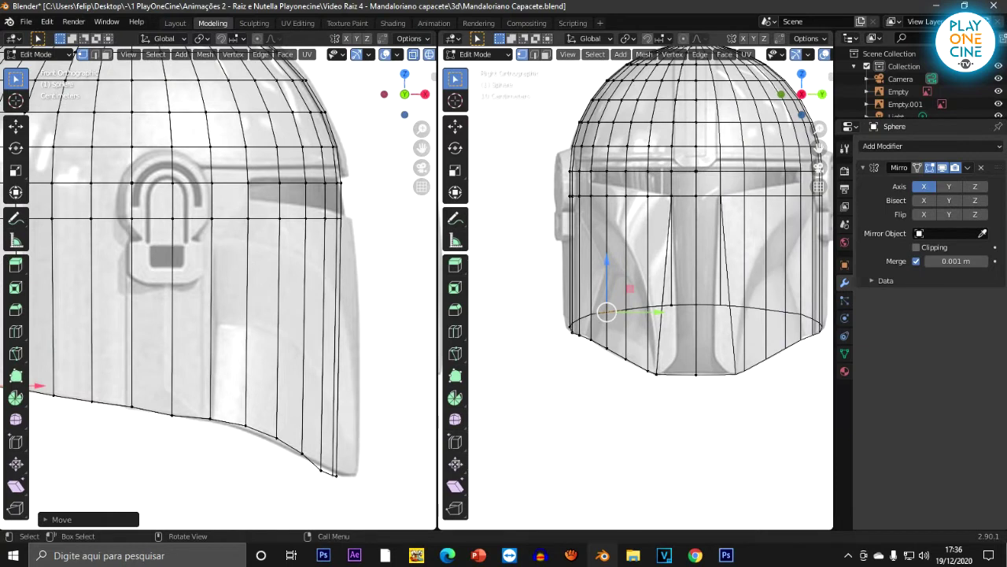
shift+right_click(696, 196)
shift+click(695, 373)
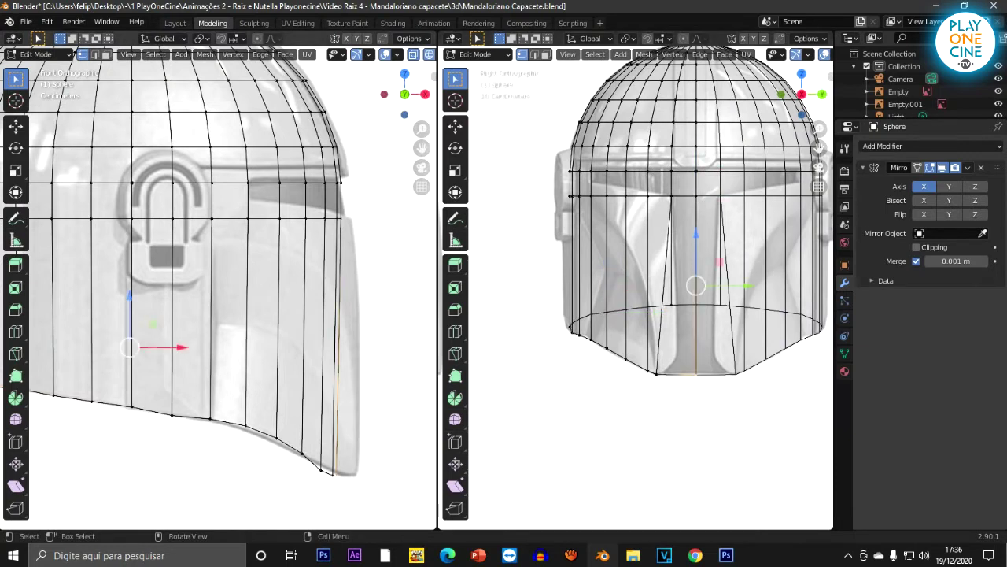
drag(180, 347, 200, 347)
key(ctrl+z)
Step: Examine how the mesh's front profile follows the reference around the brow, visor and cheek
scroll(218, 287, up, 2)
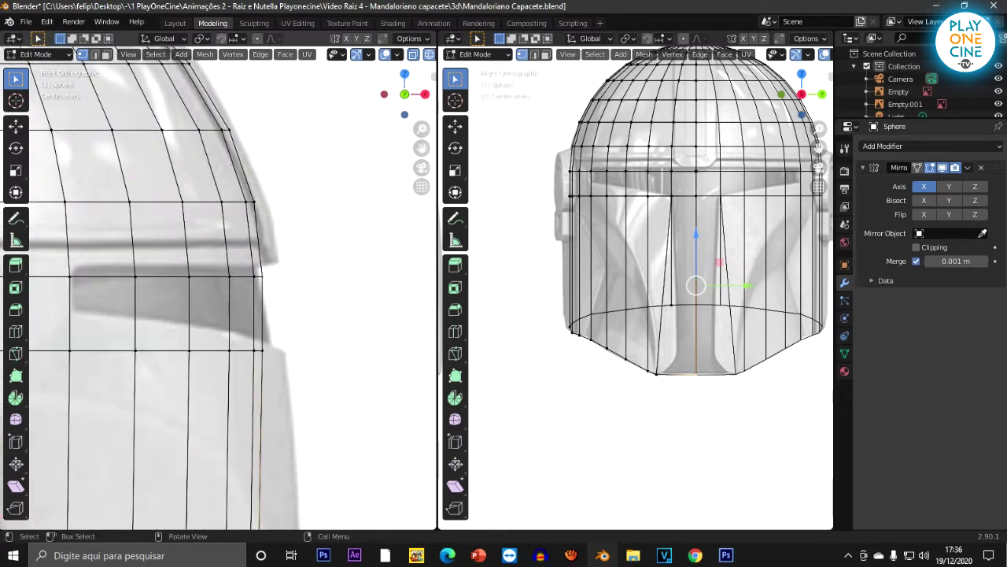
scroll(218, 287, down, 4)
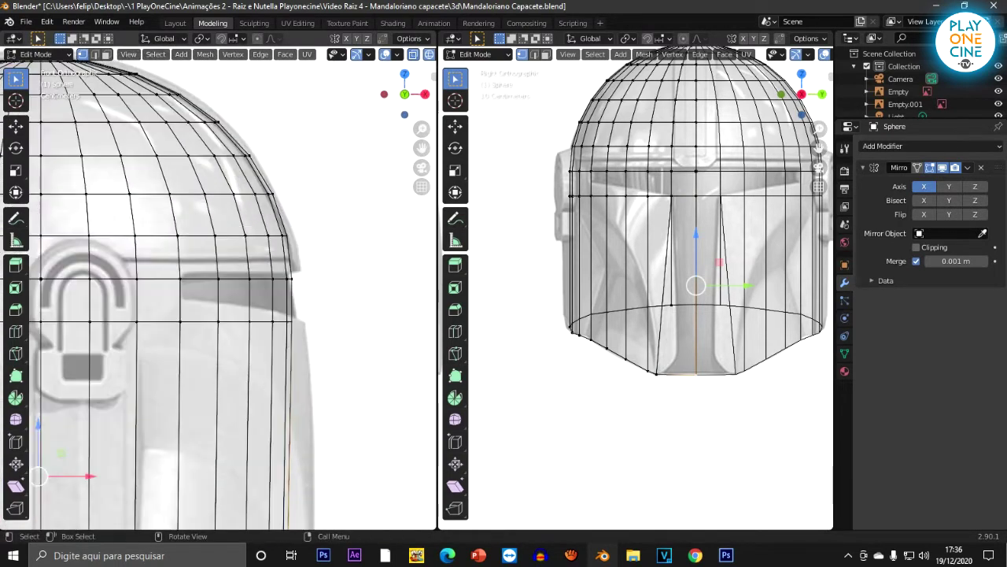
scroll(218, 285, up, 2)
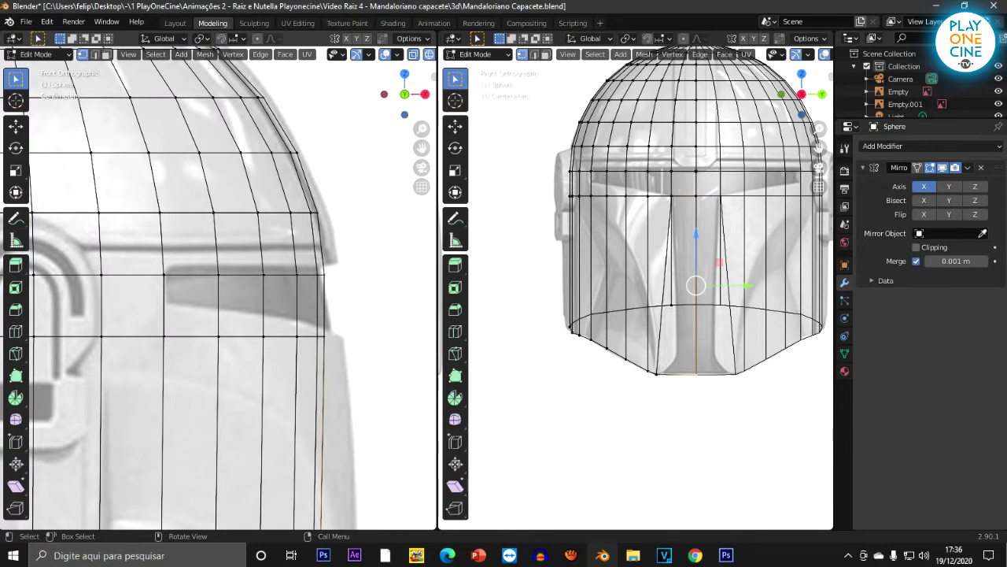
shift+middle_drag(218, 287, 290, 266)
scroll(218, 287, down, 4)
scroll(218, 287, up, 4)
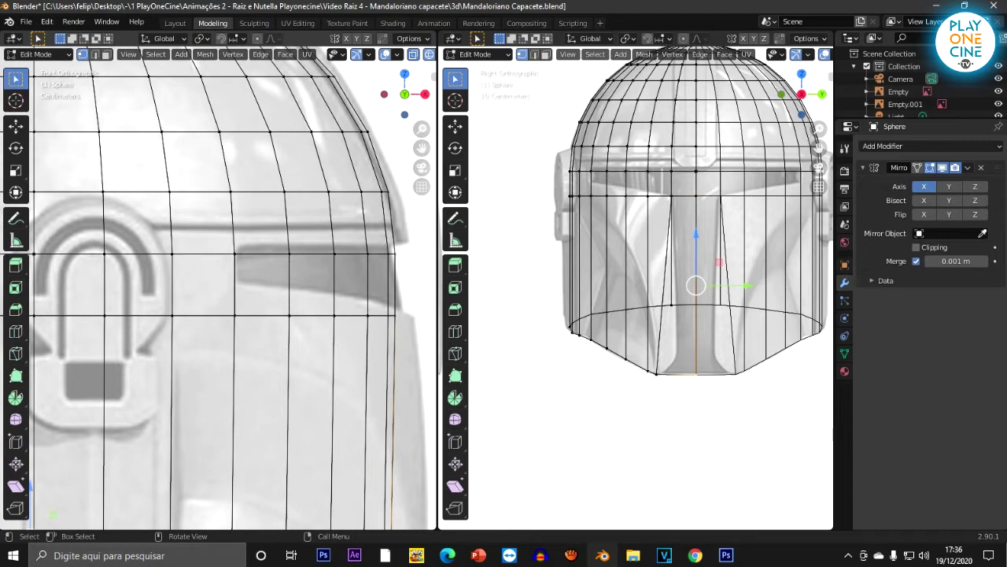
scroll(218, 287, down, 3)
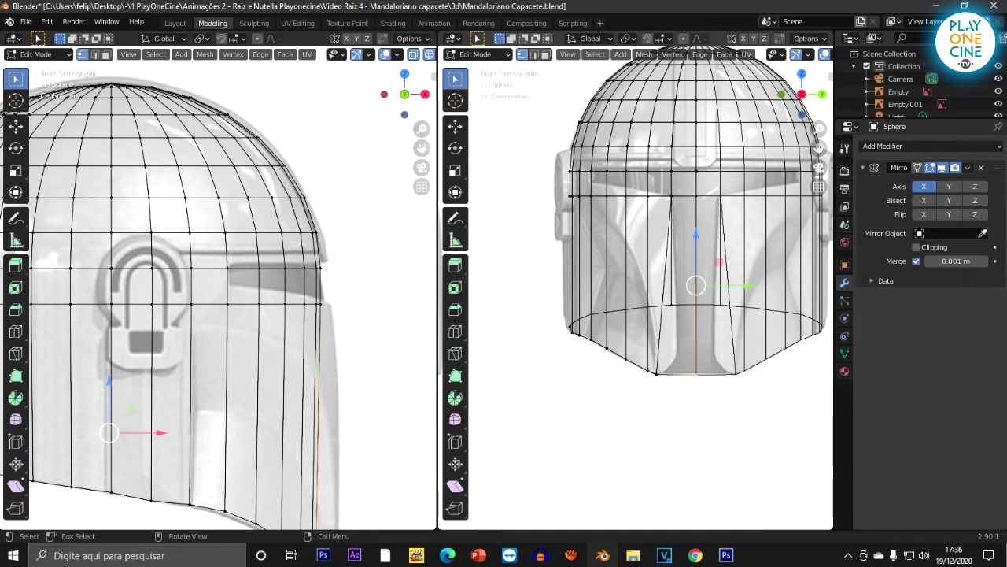
scroll(636, 236, up, 3)
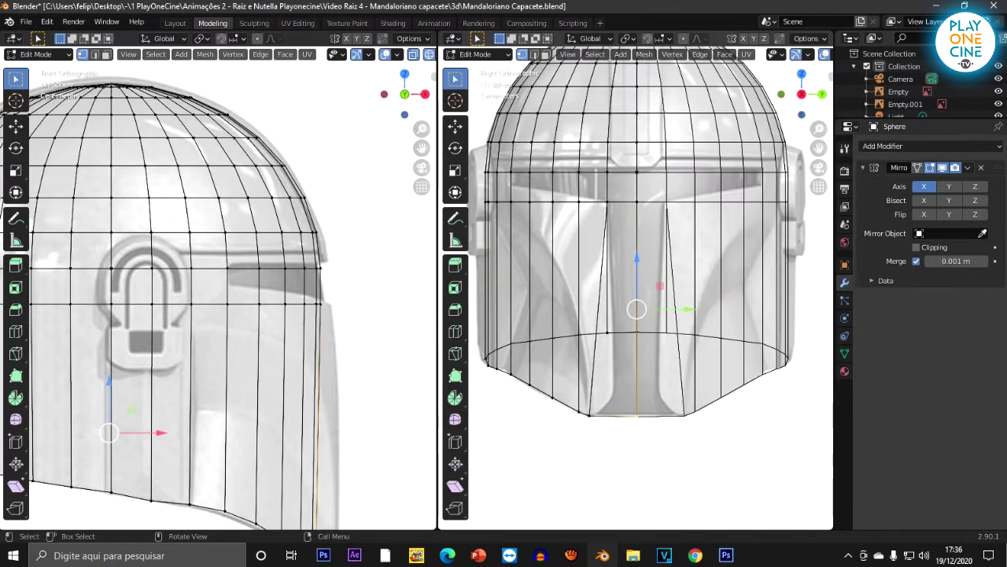
Step: Add a horizontal loop cut around the lower helmet and slide it down to just above the rim
key(ctrl+r)
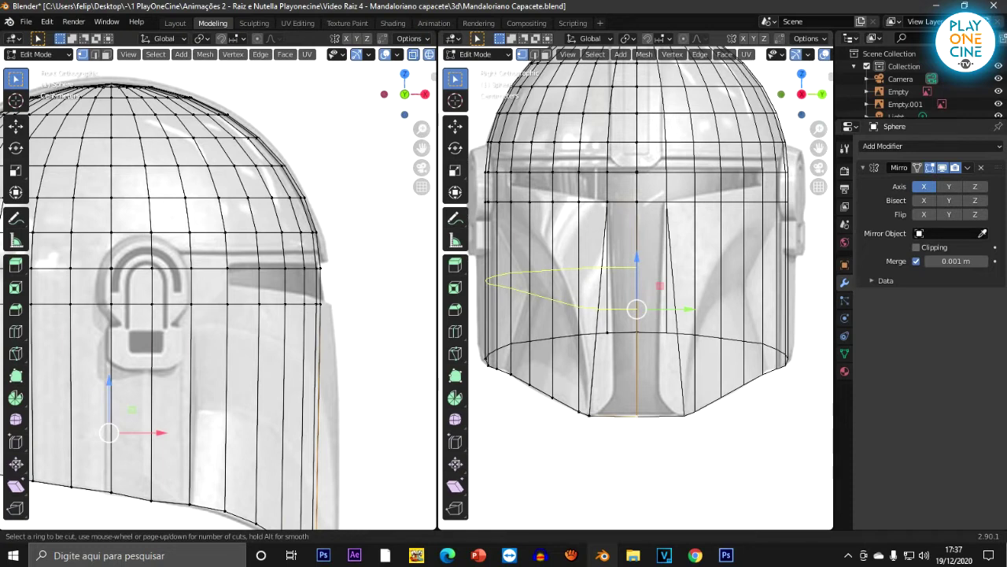
click(637, 309)
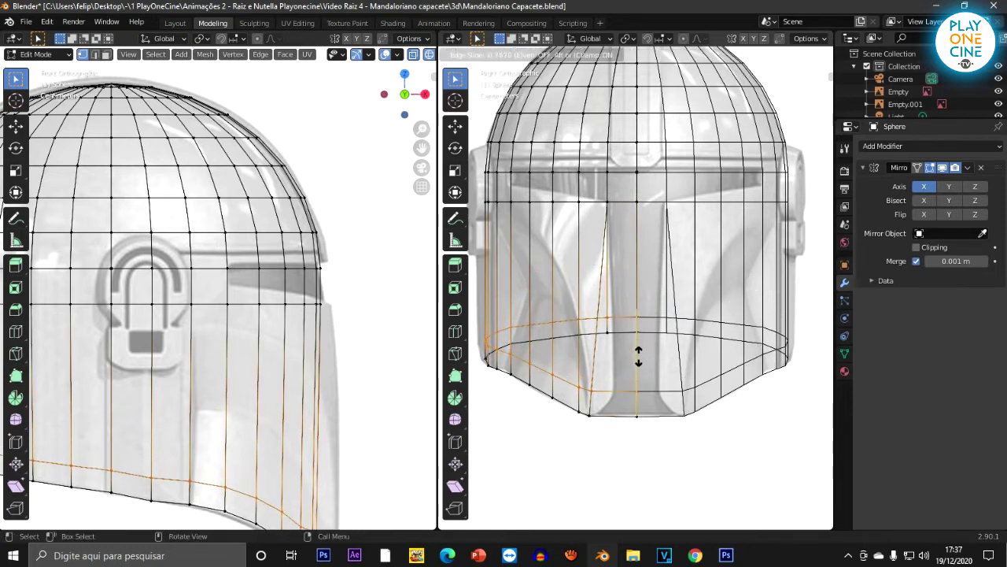
click(638, 356)
Step: Move the new loop's vertex above the chin corner inward along Y to the edge of the reference's central channel
scroll(638, 357, up, 4)
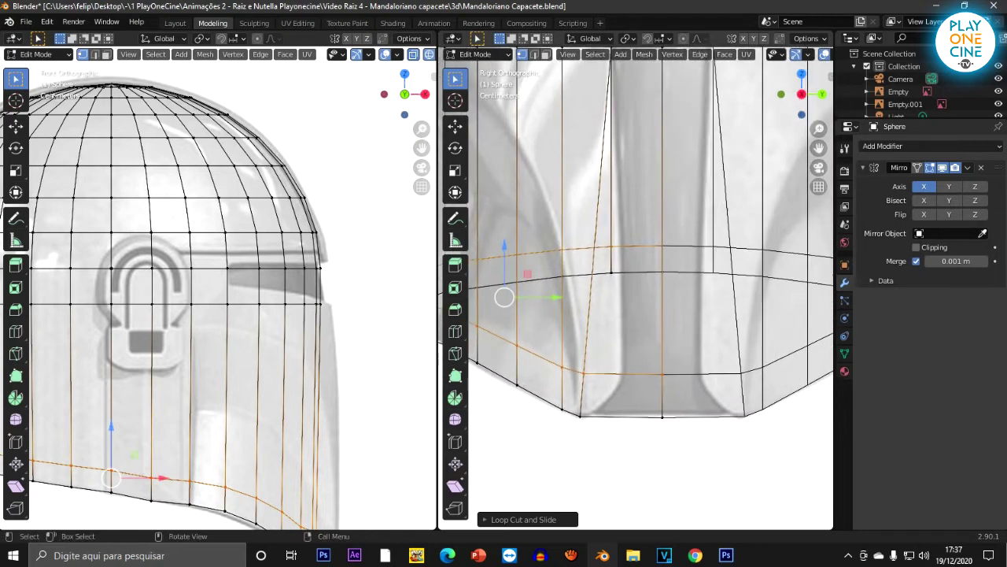
click(584, 373)
drag(634, 373, 672, 373)
scroll(637, 292, down, 3)
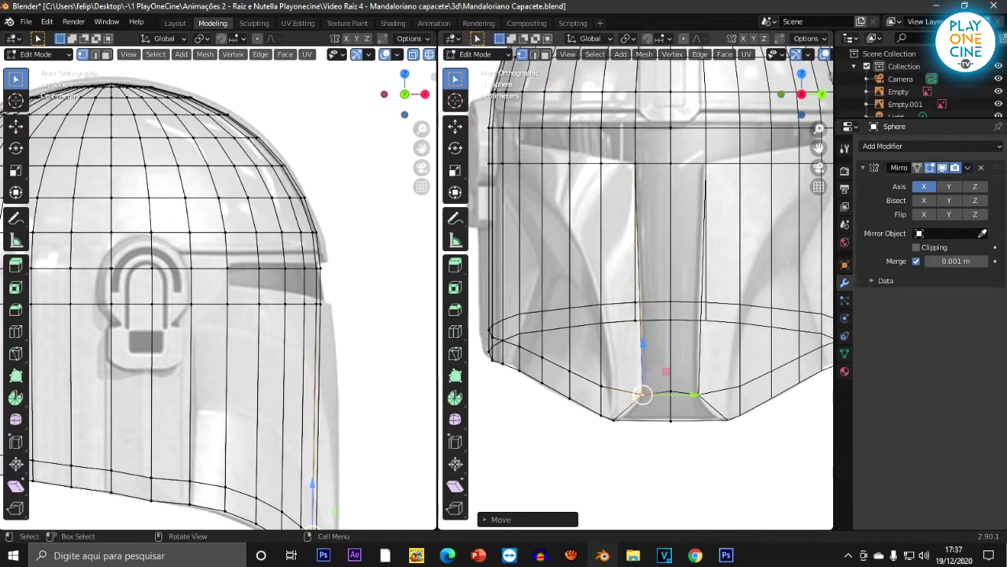
scroll(637, 291, down, 1)
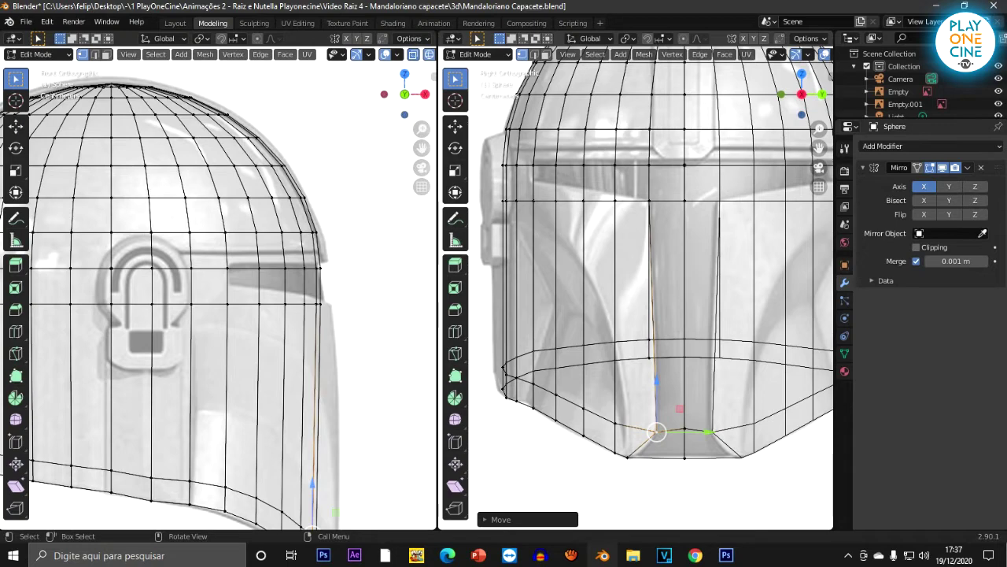
Step: Select the front centre-line vertices from the visor's upper edge to the chin and move them forward along X to the reference's front edge
shift+middle_drag(638, 291, 713, 392)
scroll(640, 363, up, 2)
shift+middle_drag(275, 378, 235, 294)
scroll(636, 288, down, 7)
shift+middle_drag(636, 287, 631, 277)
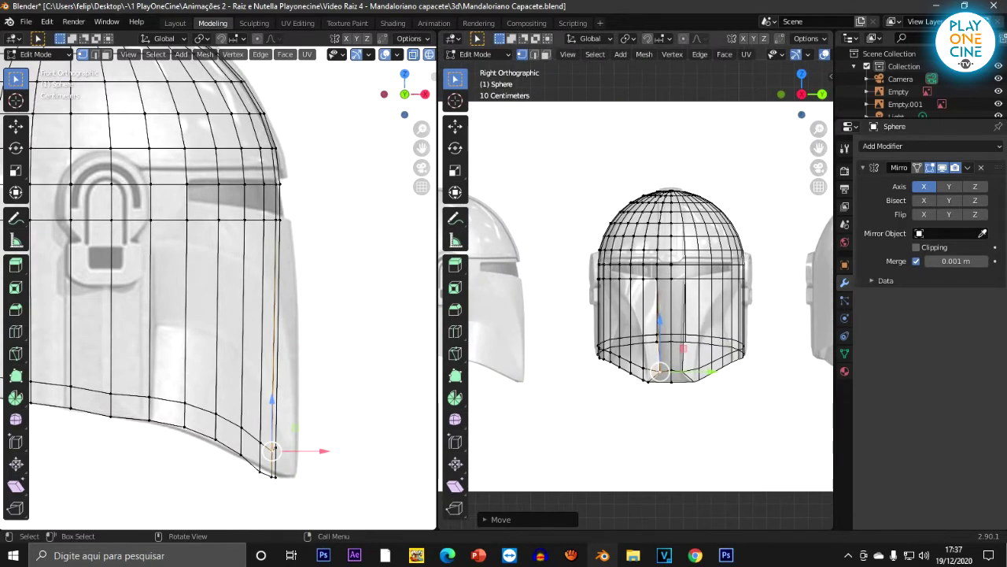
scroll(631, 276, up, 3)
drag(688, 235, 706, 477)
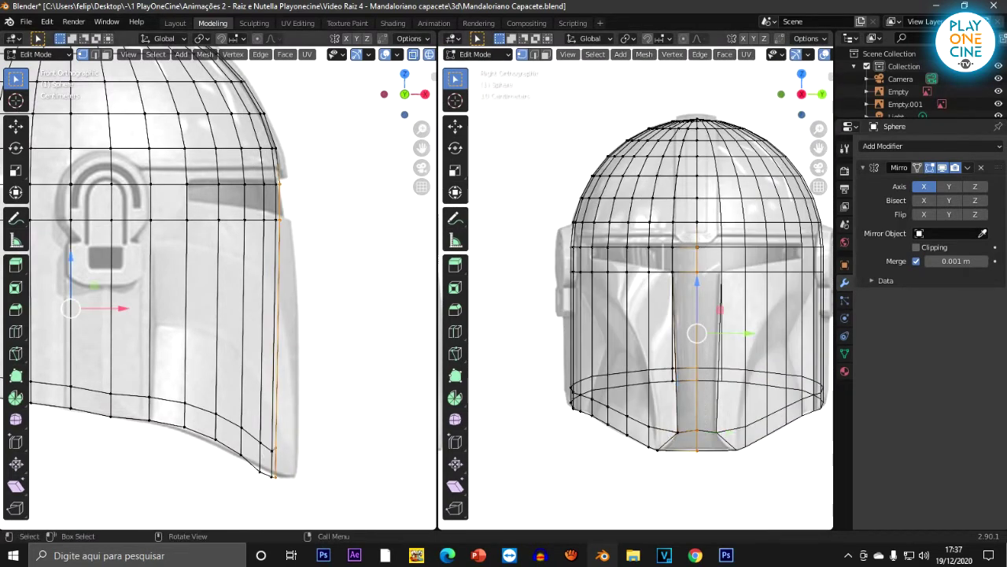
key(g)
key(x)
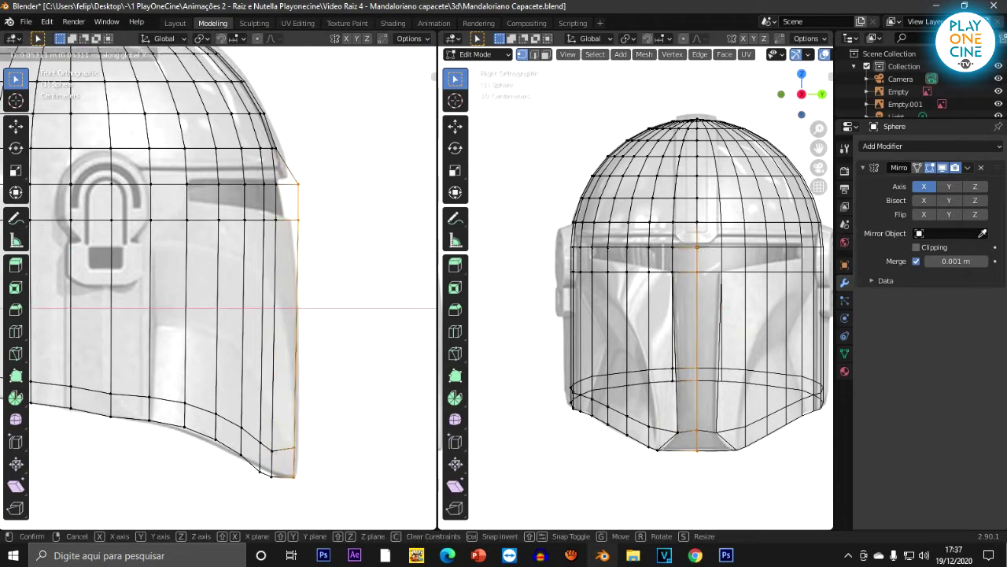
key(Return)
Step: Pull the centre-line vertices at the cheek top and visor top back along X onto the reference's front profile
click(299, 220)
drag(346, 220, 340, 220)
click(299, 185)
key(g)
key(x)
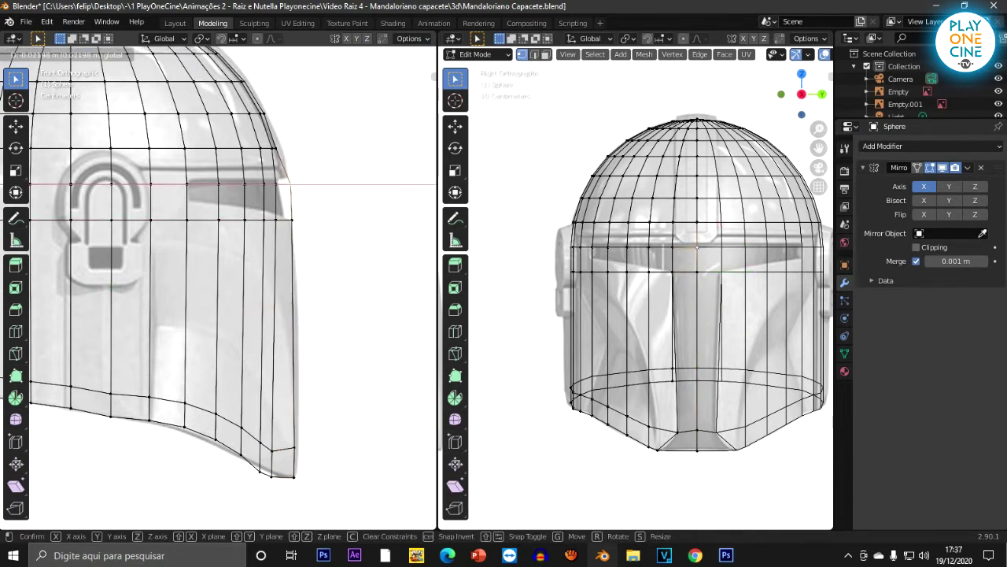
key(Return)
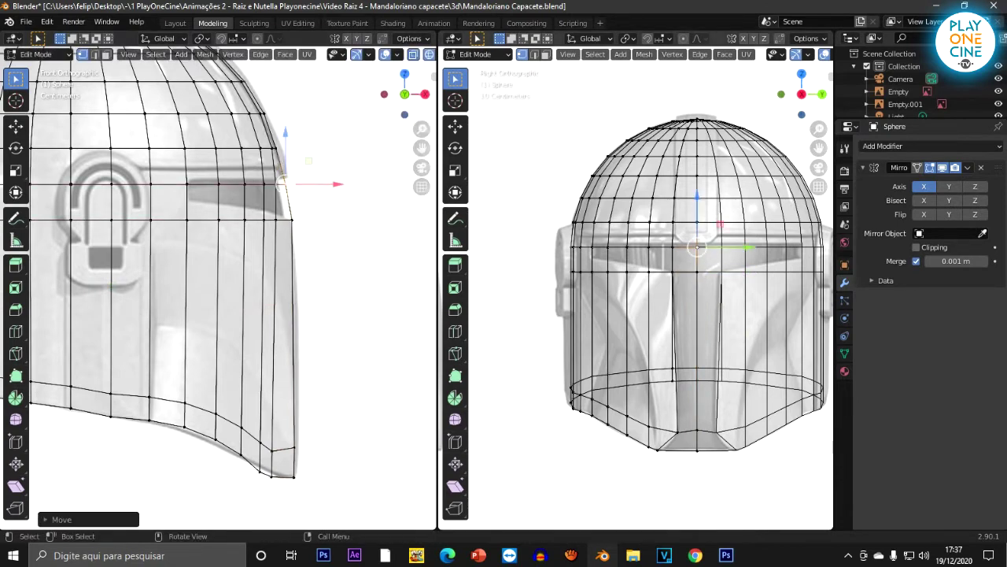
Step: Move the chin corner vertex and the loop vertex above it forward along X to the reference's front edge
alt+click(675, 303)
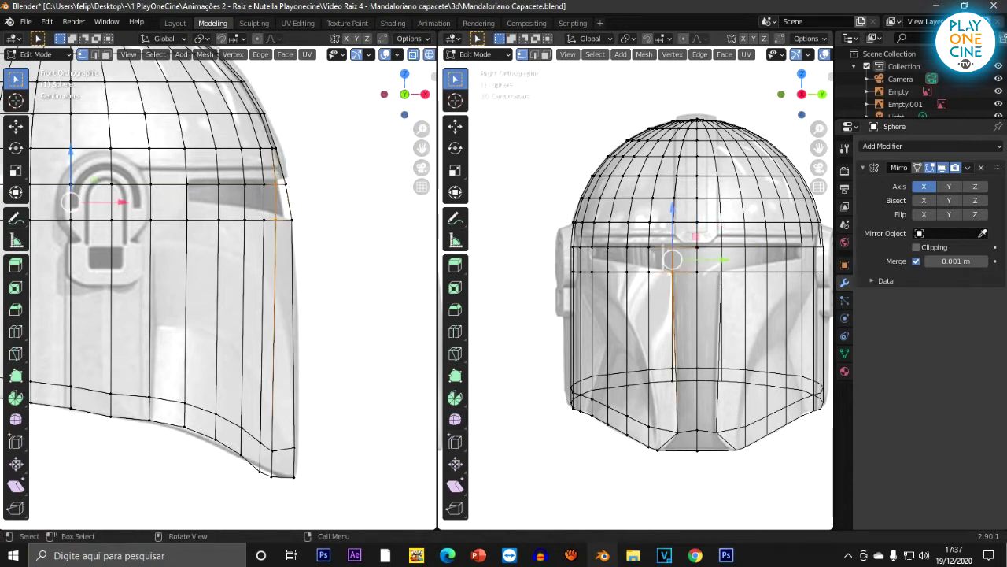
click(678, 432)
key(g)
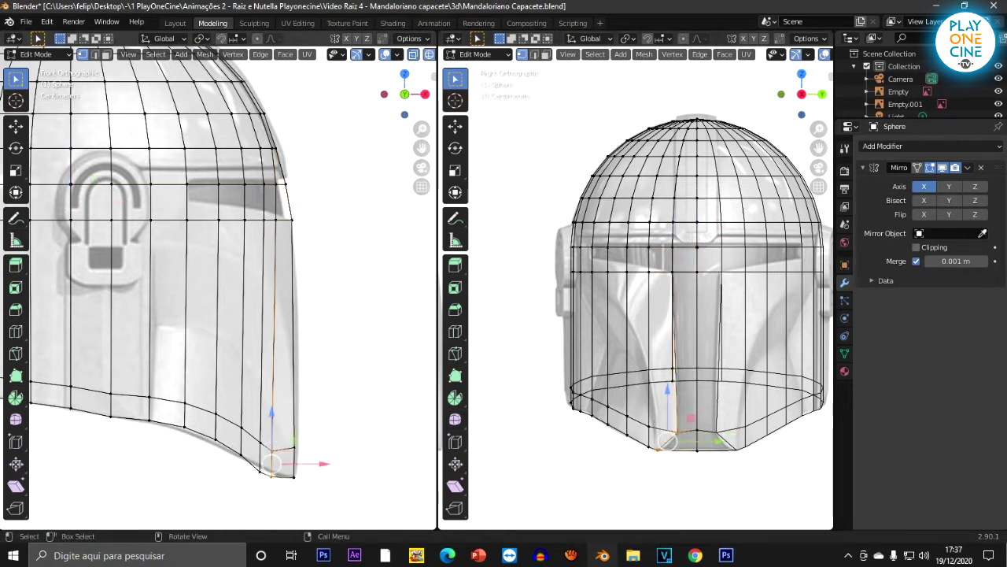
key(x)
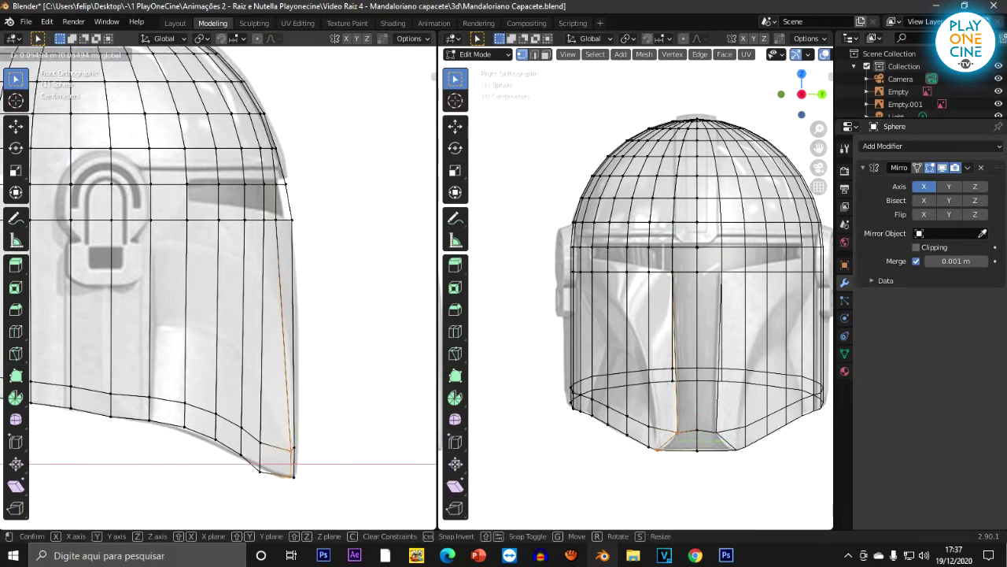
mouse_move(345, 464)
mouse_down()
mouse_move(322, 464)
mouse_move(335, 463)
mouse_up()
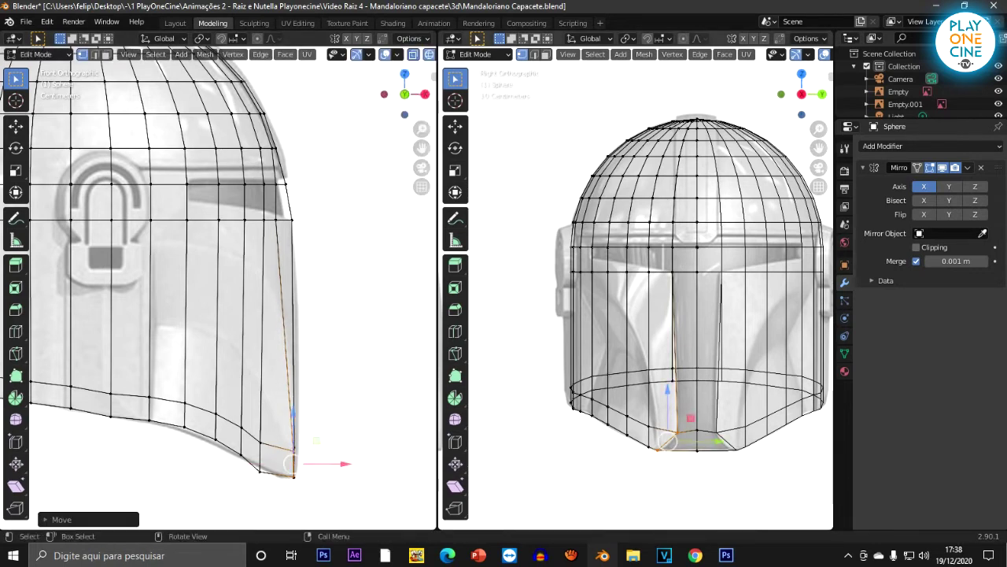
Step: Move the cheek-top and visor-top vertices of the column beside the centre line forward along X to the reference profile
click(276, 221)
drag(305, 221, 331, 220)
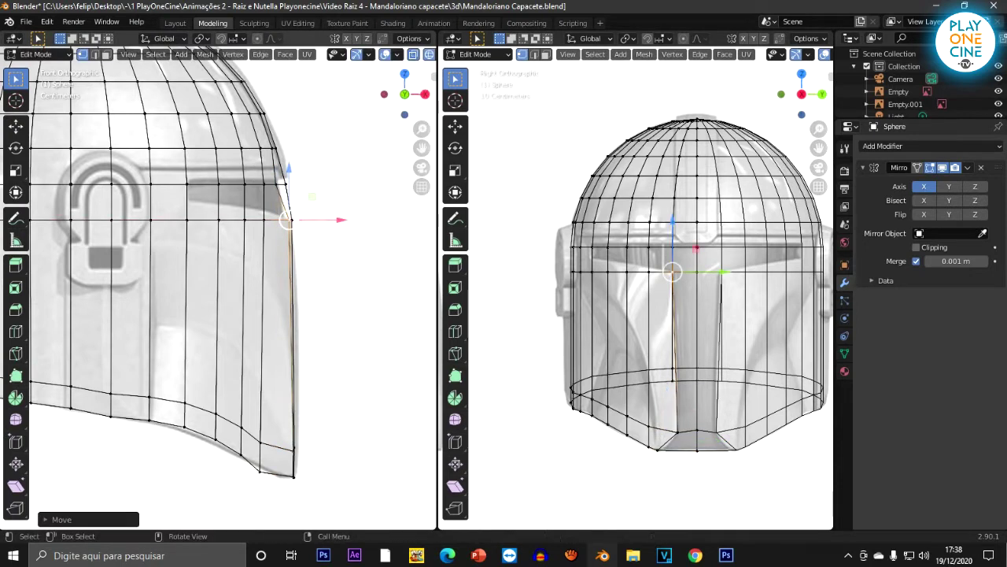
click(278, 184)
drag(328, 184, 333, 184)
click(332, 184)
Step: Move the two lower vertices of the next column behind the chin corner forward along X onto the sloping jaw edge
click(263, 219)
drag(247, 421, 307, 456)
click(340, 429)
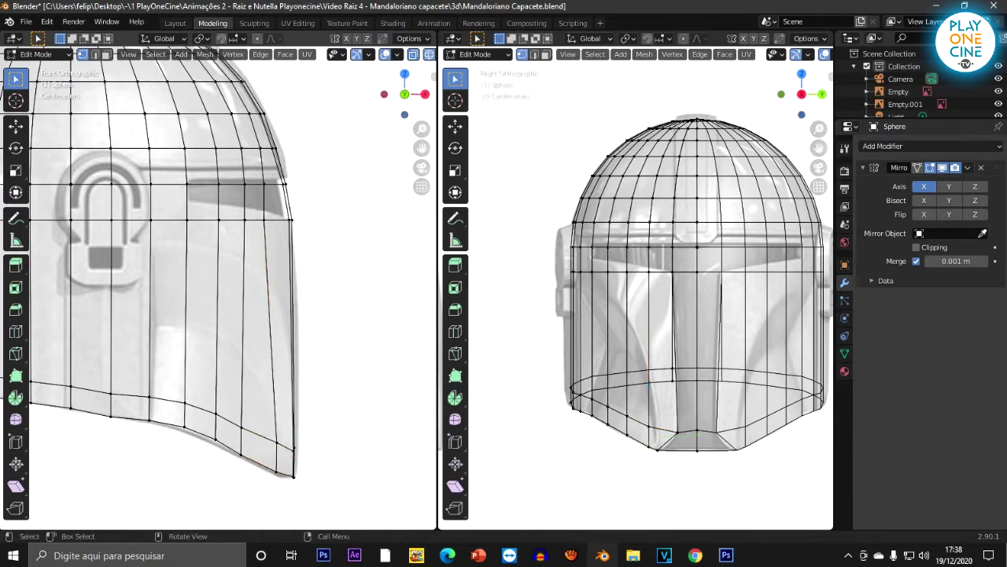
Step: Move that column's cheek-top vertex forward along X above its lower vertices, and select the next column's two lower vertices
click(264, 184)
drag(264, 134, 276, 239)
key(ctrl+z)
drag(311, 202, 275, 220)
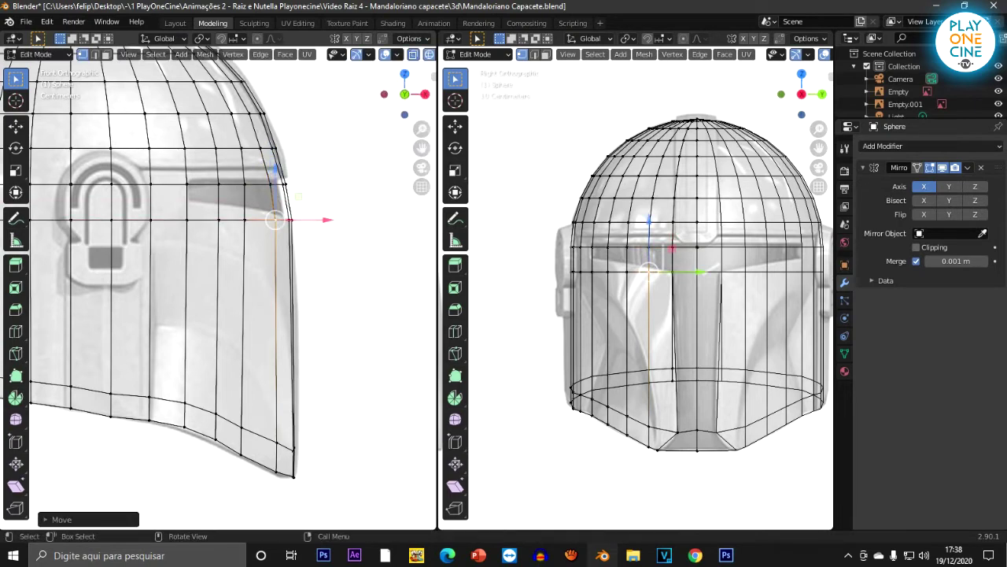
drag(235, 409, 293, 441)
scroll(697, 376, up, 3)
scroll(697, 375, down, 2)
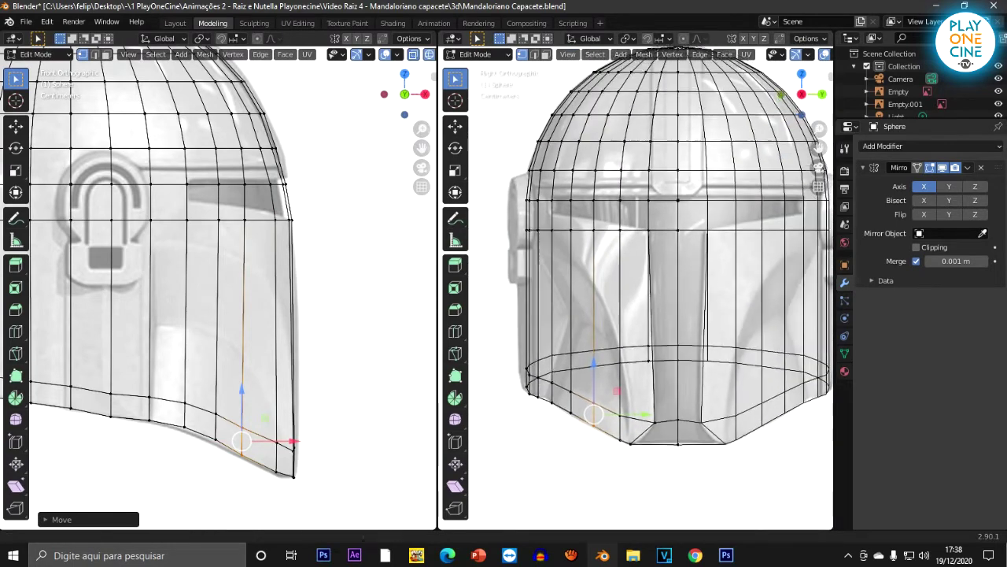
Step: Select the visor-top loop vertices from the outer visor corner to the centre line and raise them slightly along Z to the reference's visor top edge
shift+middle_drag(698, 376, 695, 427)
scroll(695, 427, up, 2)
scroll(695, 428, down, 1)
drag(523, 234, 697, 250)
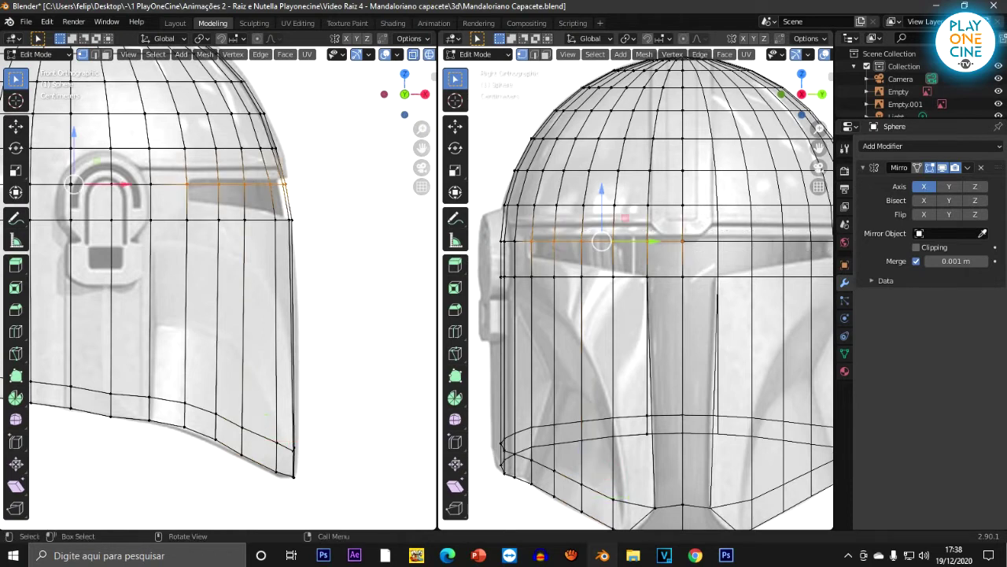
scroll(697, 250, down, 2)
scroll(697, 251, up, 3)
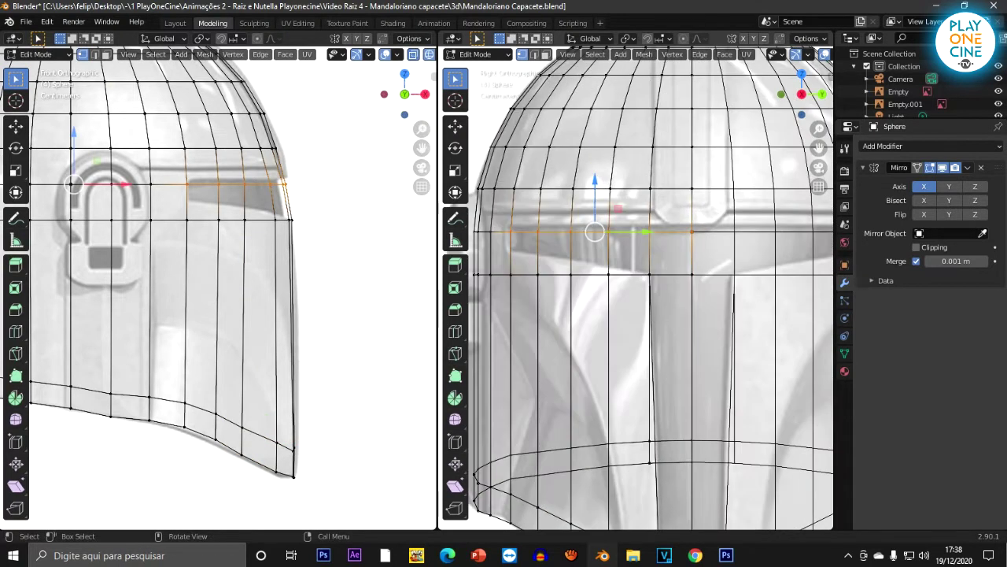
drag(595, 184, 595, 180)
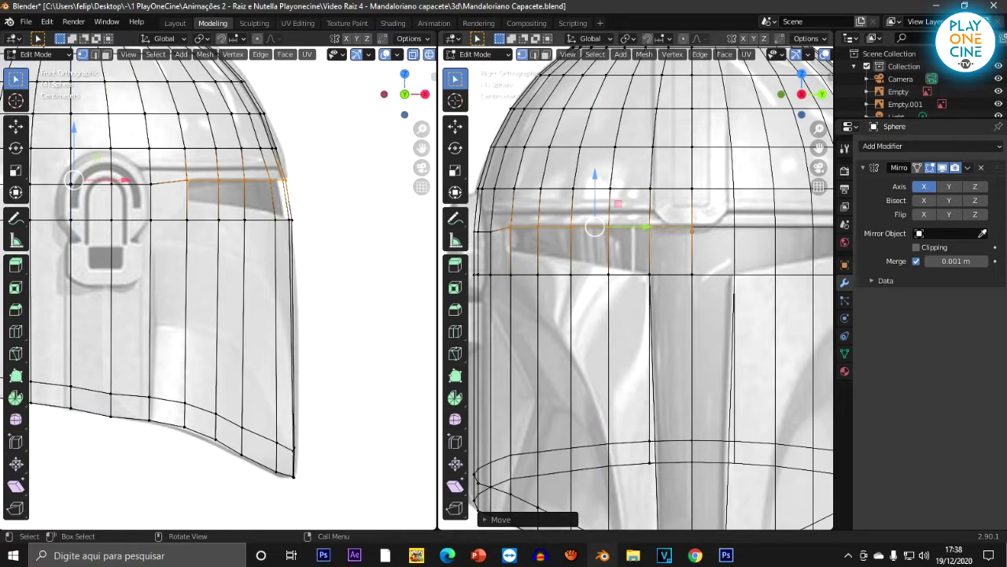
Step: Raise the vertex below the outer visor corner along Z onto the reference visor's lower edge
click(511, 274)
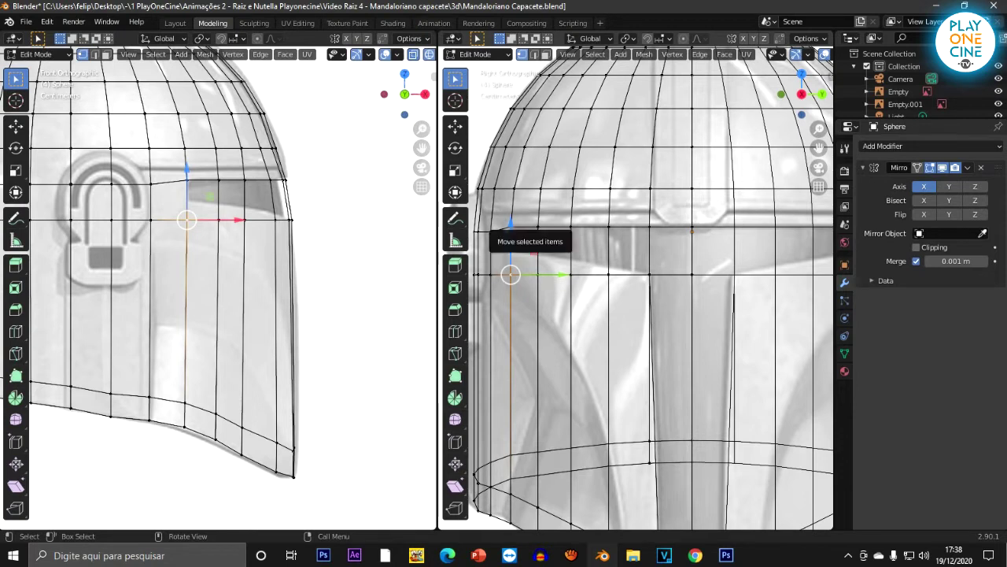
drag(510, 274, 509, 248)
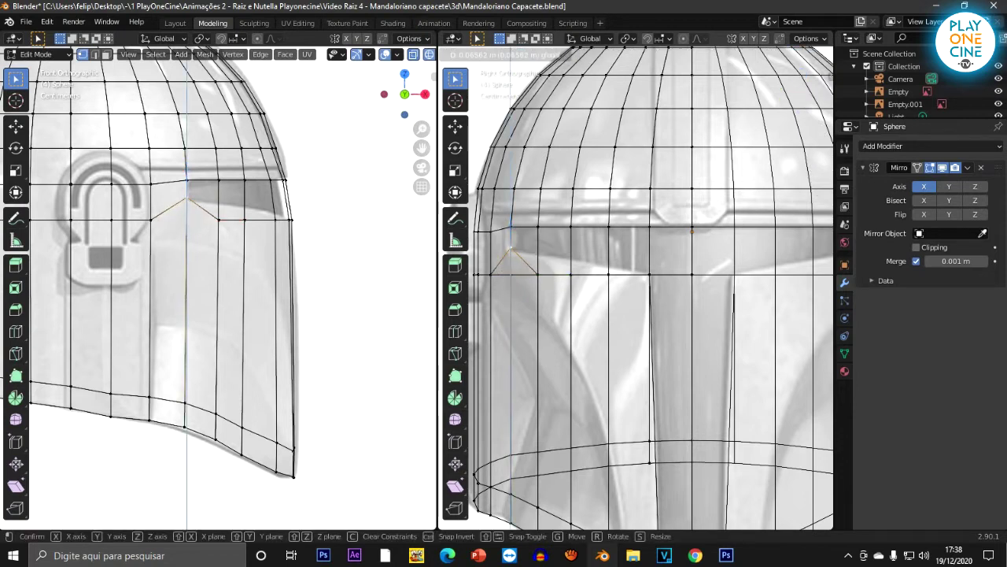
key(Escape)
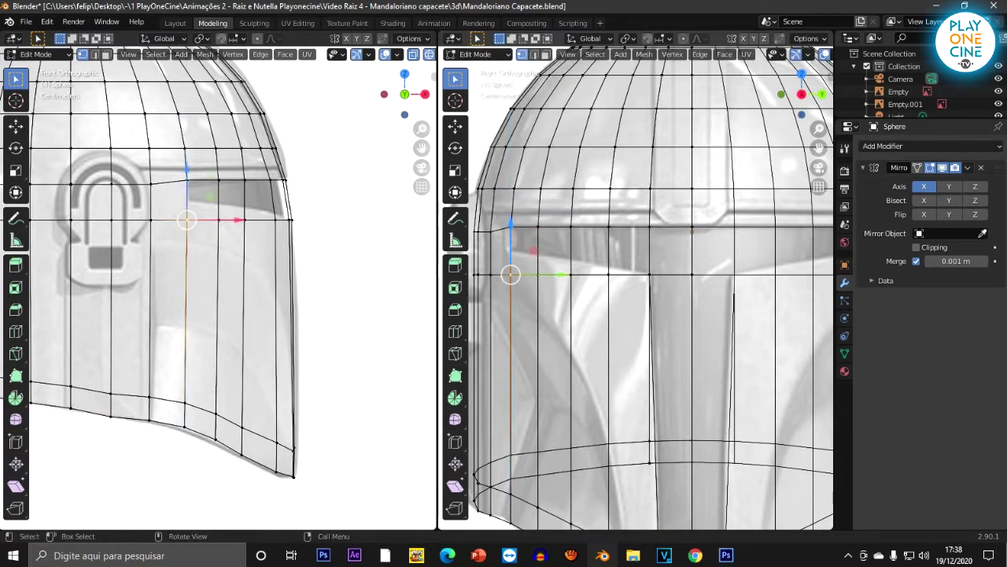
shift+middle_drag(512, 274, 584, 296)
scroll(636, 288, up, 3)
scroll(636, 288, down, 3)
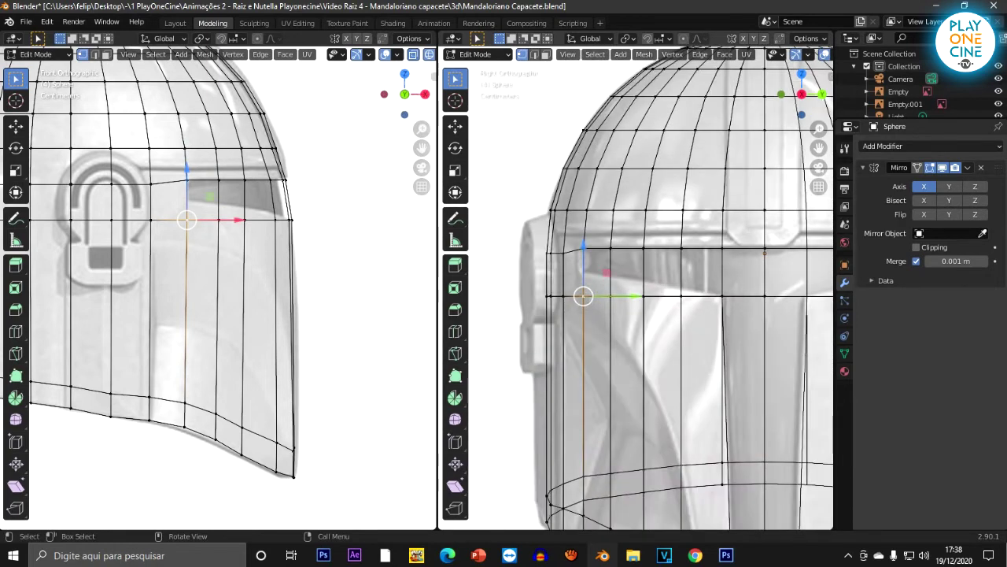
drag(186, 168, 187, 145)
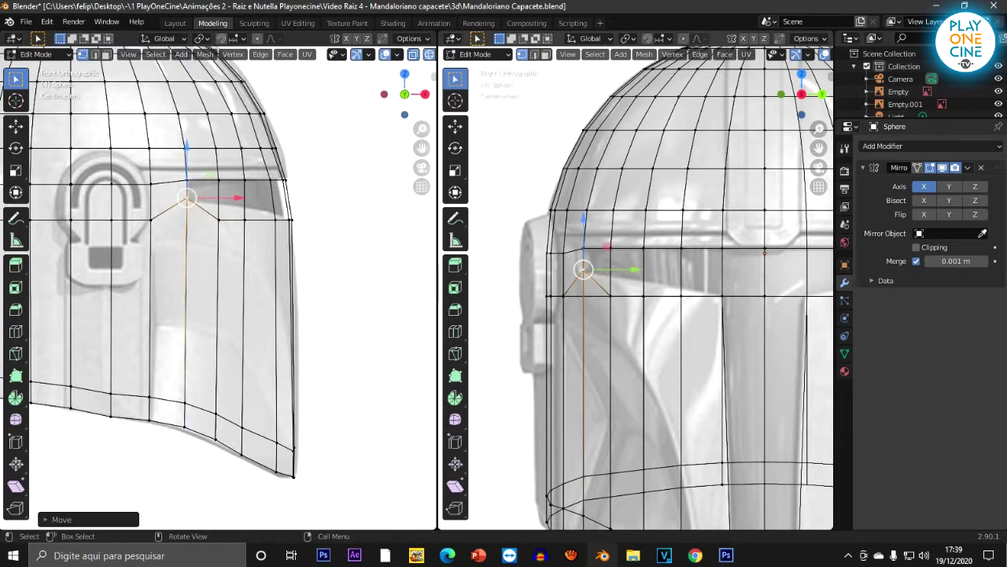
Step: Raise the second visor lower-edge vertex, one column toward the centre, along Z onto the reference's sloping lower edge
click(611, 296)
drag(610, 246, 644, 230)
click(643, 296)
key(ctrl+z)
scroll(644, 296, down, 4)
scroll(644, 296, up, 4)
click(611, 274)
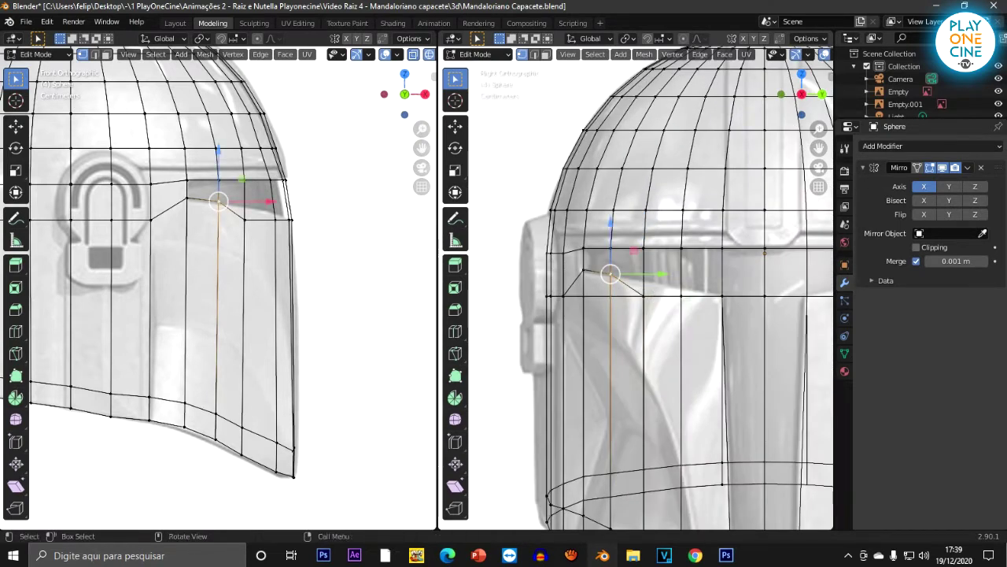
Step: Try to raise the third visor lower-edge vertex along Z onto the reference slope from the front reference view
click(644, 296)
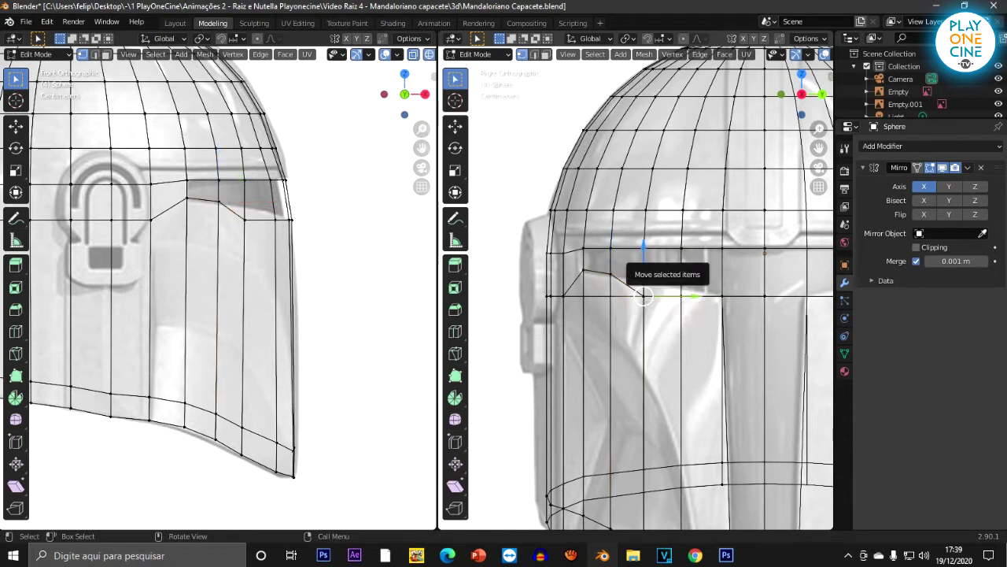
key(g)
key(z)
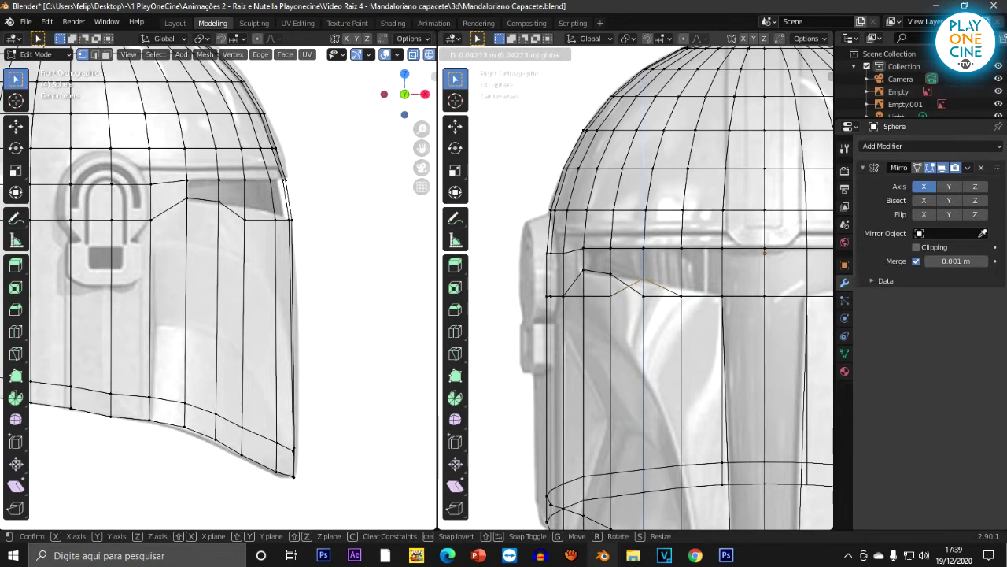
key(Return)
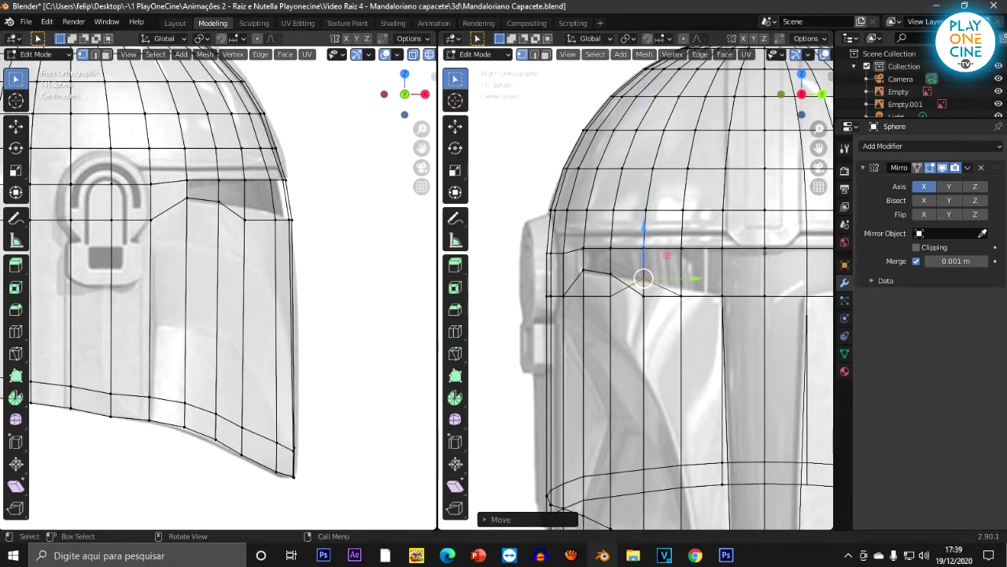
Step: Examine the moved vertex around the helmet in perspective with solid shading, and undo its move
scroll(218, 287, down, 2)
shift+middle_drag(138, 280, 298, 293)
scroll(218, 287, up, 2)
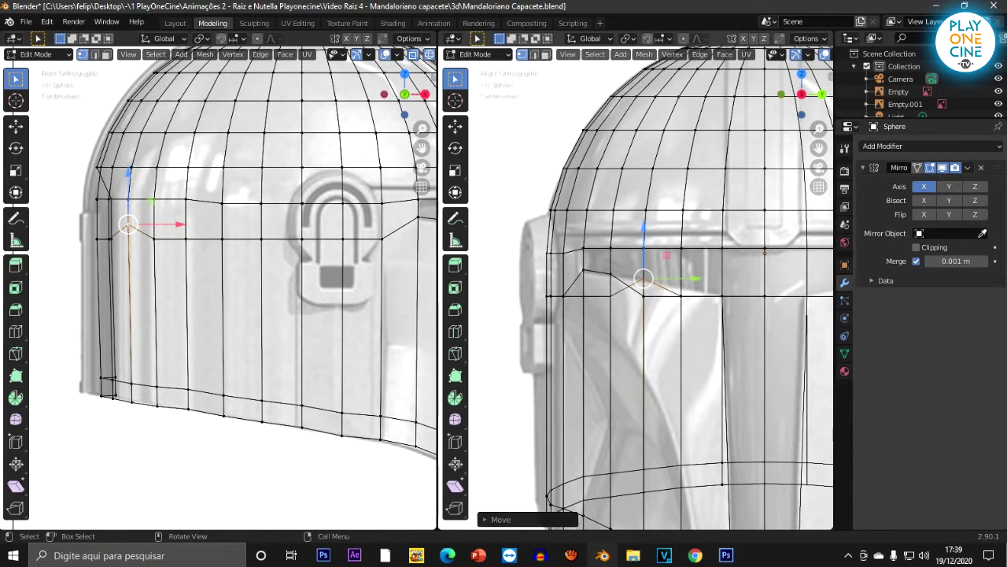
middle_drag(641, 299, 687, 311)
middle_drag(331, 303, 148, 303)
middle_drag(693, 307, 627, 299)
scroll(626, 299, up, 6)
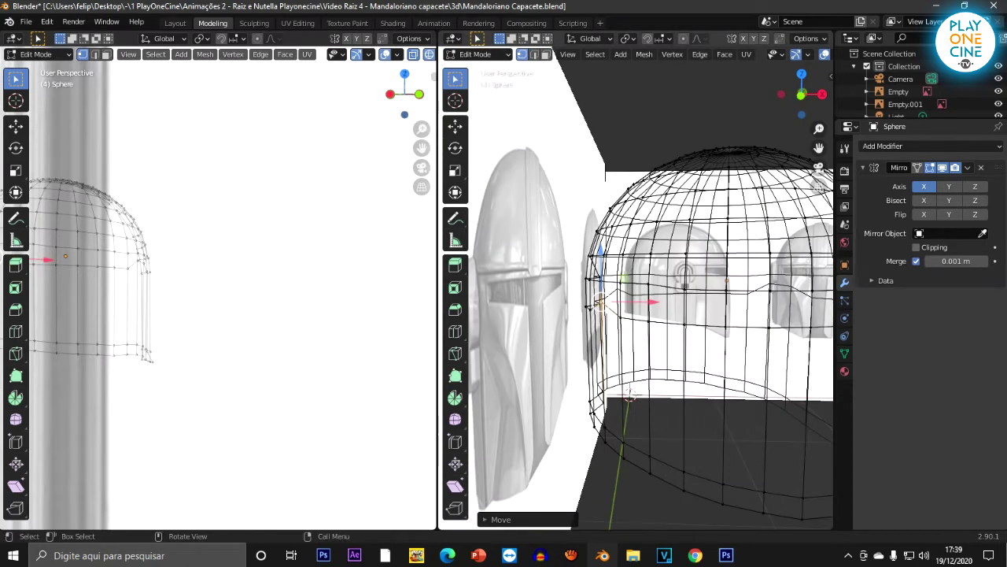
key(z)
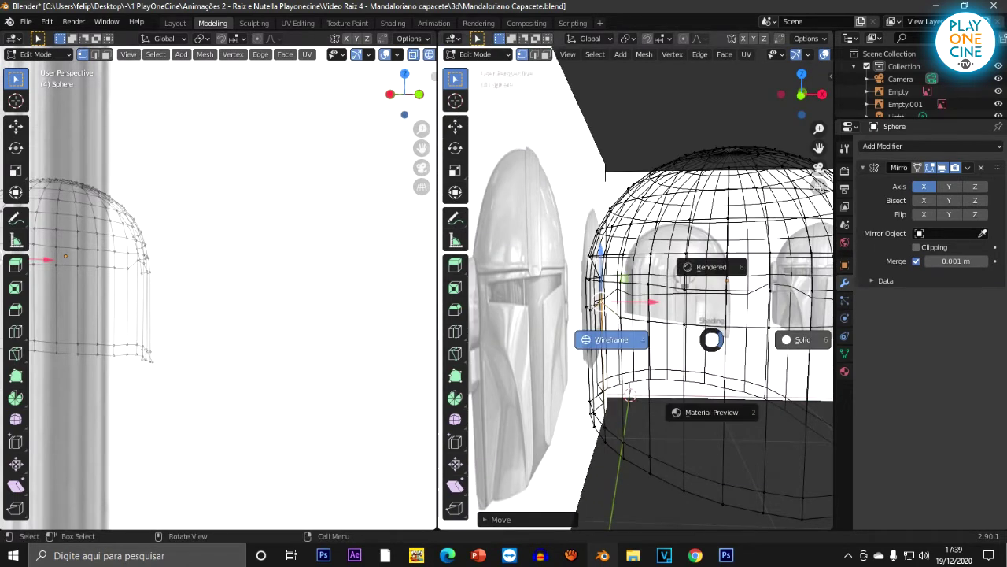
click(797, 339)
middle_drag(787, 340, 615, 322)
scroll(674, 312, down, 4)
key(ctrl+z)
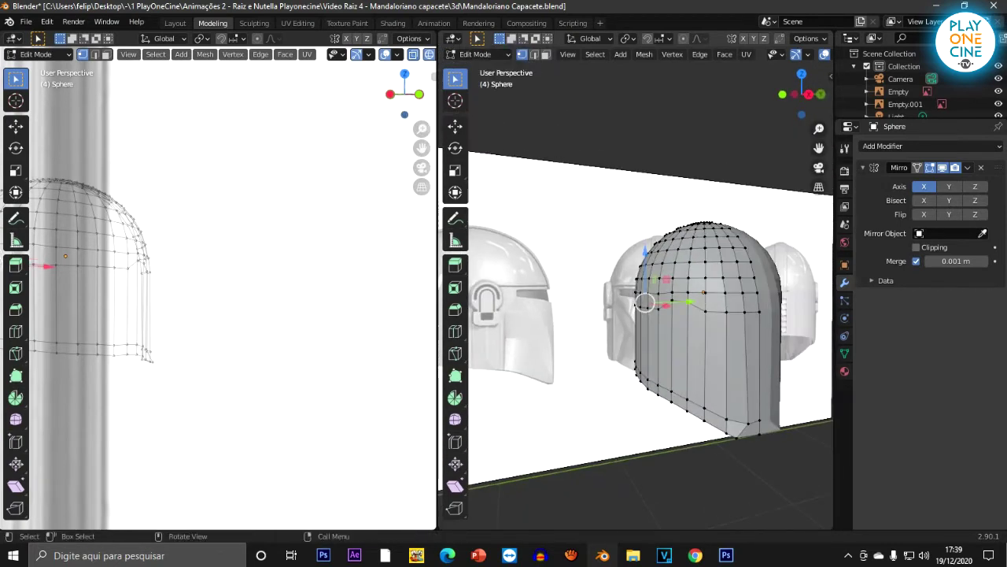
Step: Realign both views to the references and raise the third and fourth visor lower-edge vertices along Z onto the sloping edge
key(KP_1)
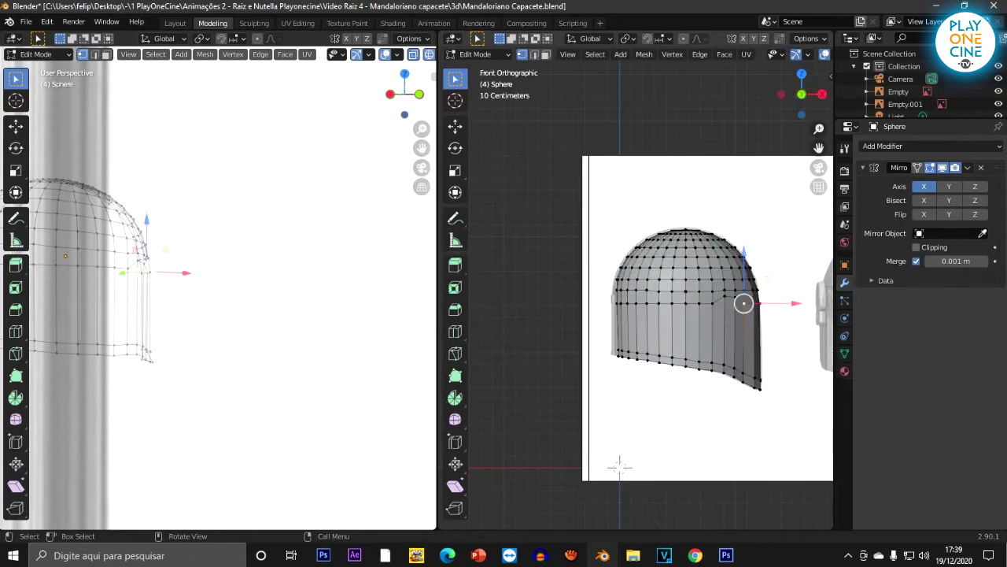
key(KP_3)
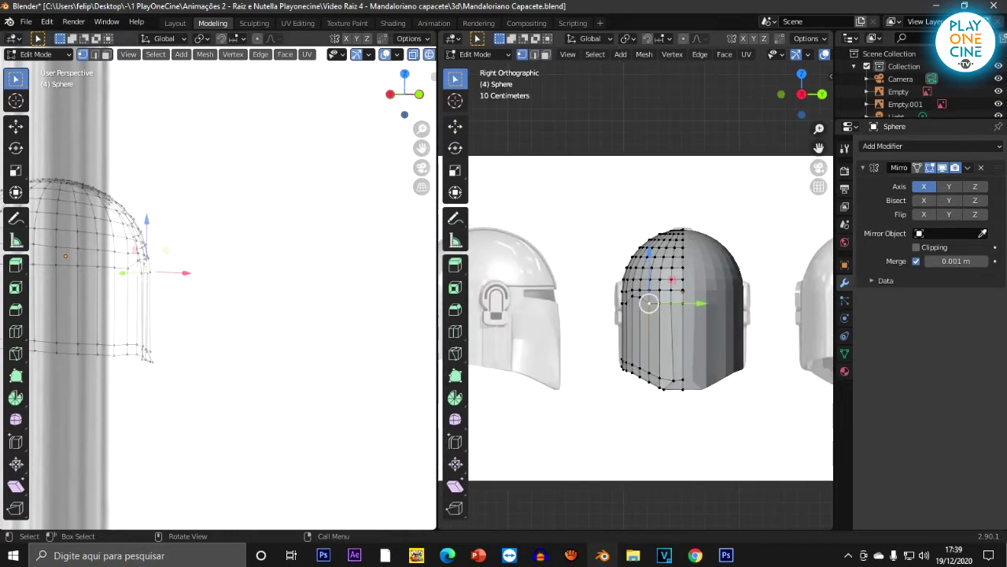
key(KP_1)
scroll(218, 288, down, 3)
shift+middle_drag(315, 272, 189, 299)
scroll(218, 288, up, 3)
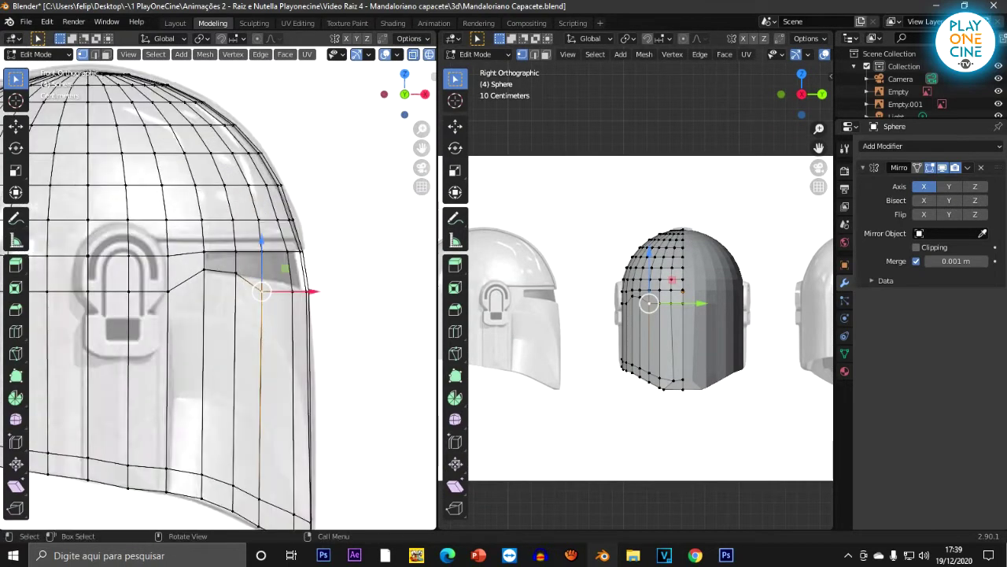
scroll(219, 292, up, 2)
drag(310, 242, 309, 214)
click(373, 295)
drag(373, 245, 373, 228)
scroll(373, 228, down, 8)
scroll(229, 333, up, 4)
scroll(680, 359, up, 4)
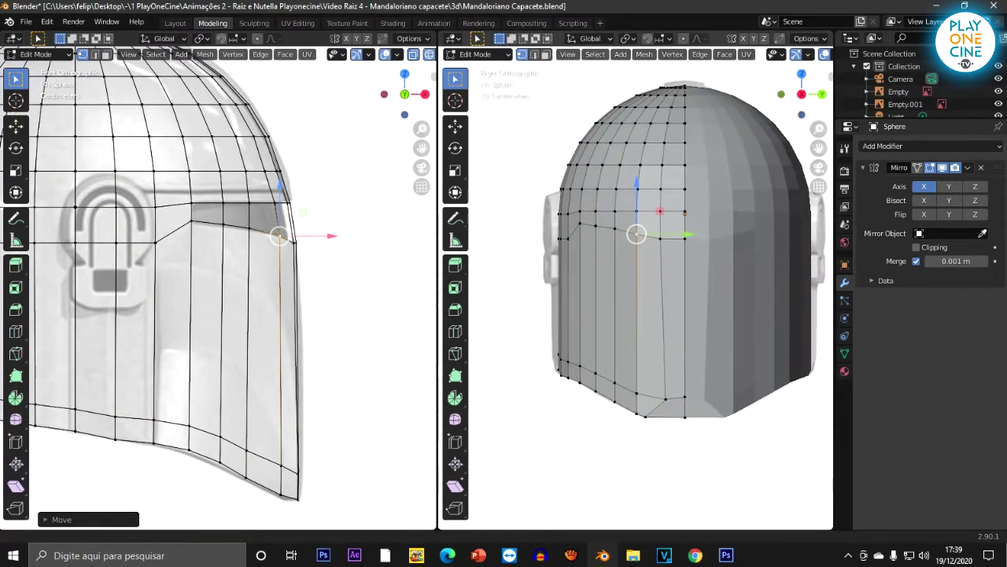
Step: In face select mode, select the central visor face, the long vertical slot face below it and the chin face
scroll(680, 359, up, 2)
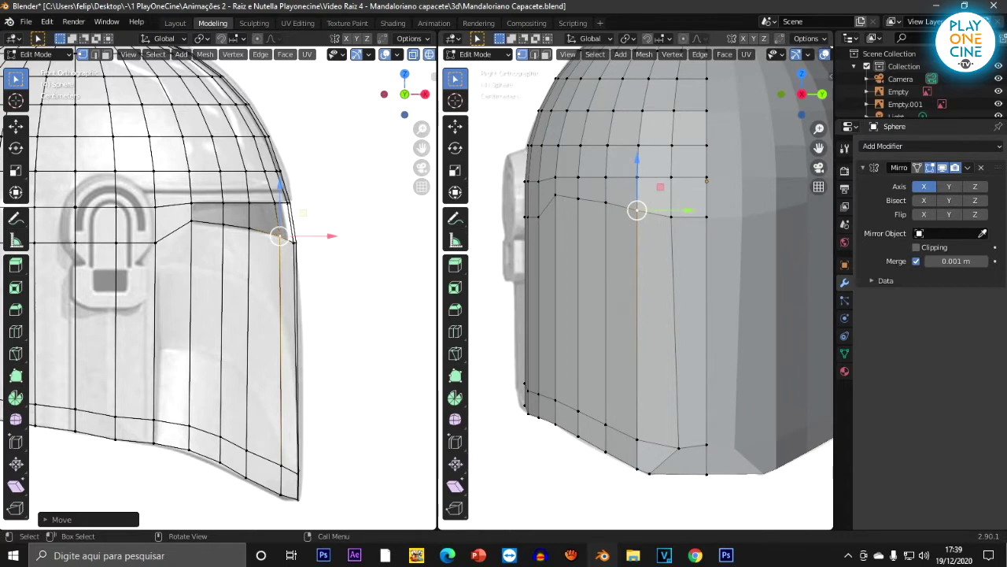
key(z)
click(567, 304)
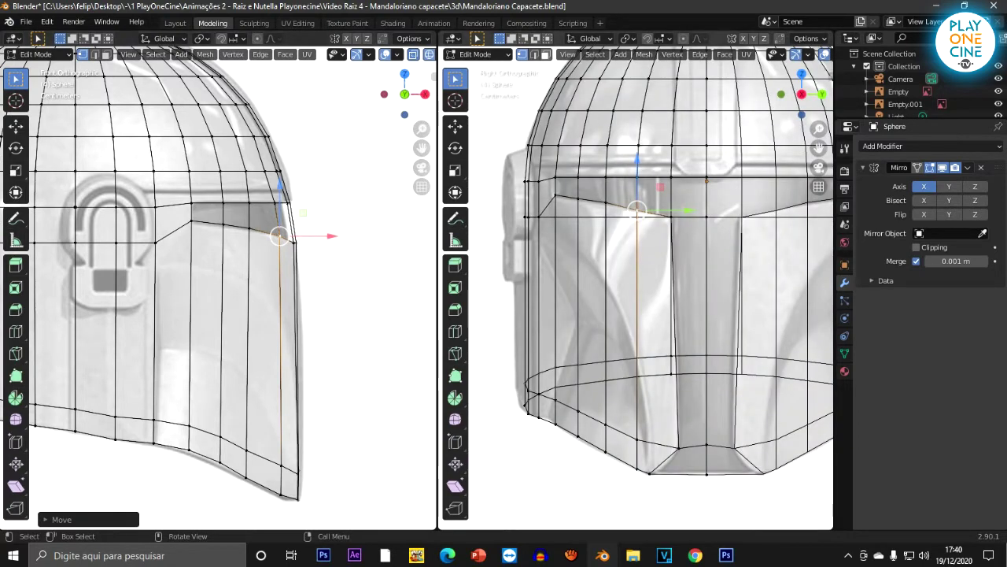
click(546, 54)
click(689, 197)
shift+click(689, 286)
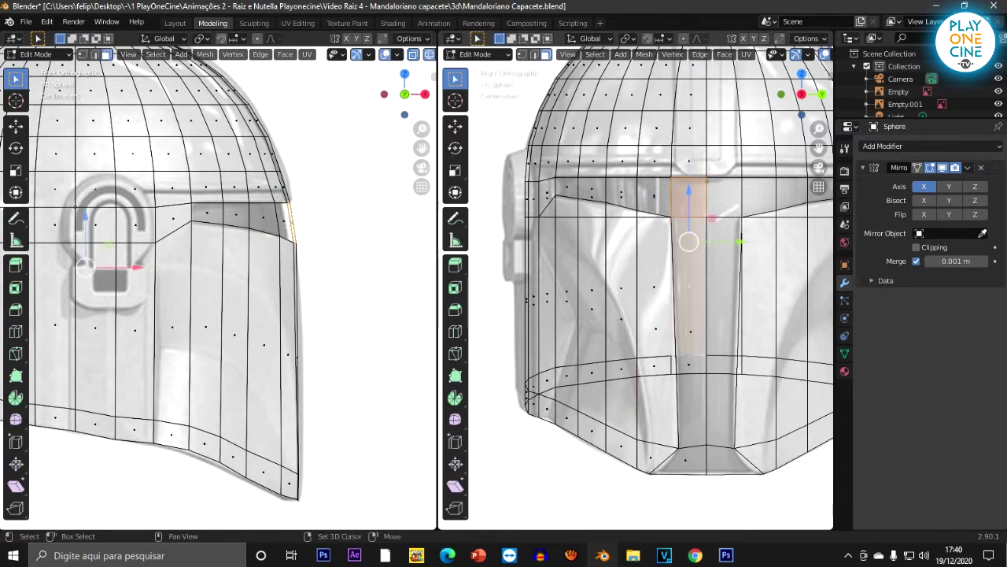
key(ctrl+z)
shift+click(689, 365)
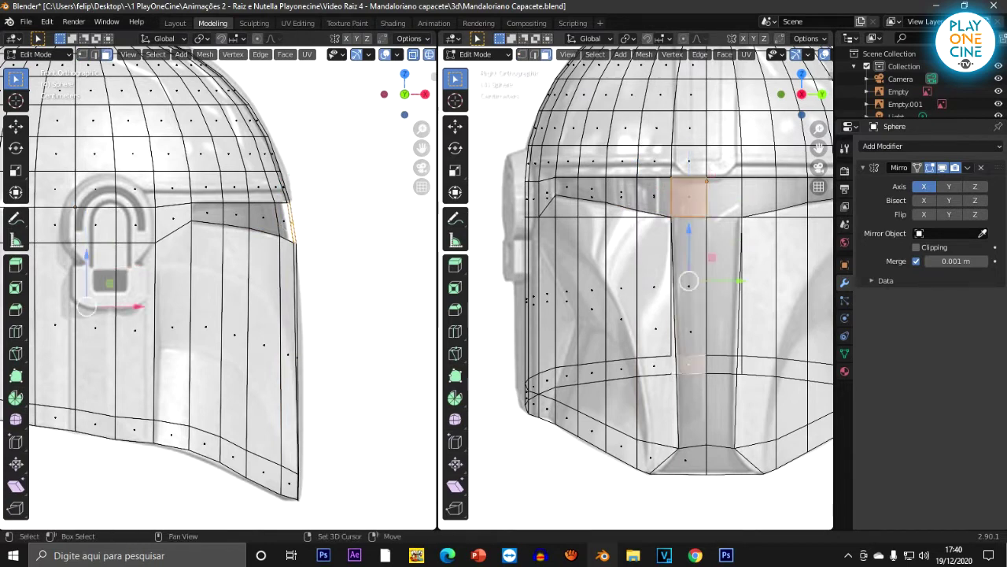
key(ctrl+z)
shift+click(690, 333)
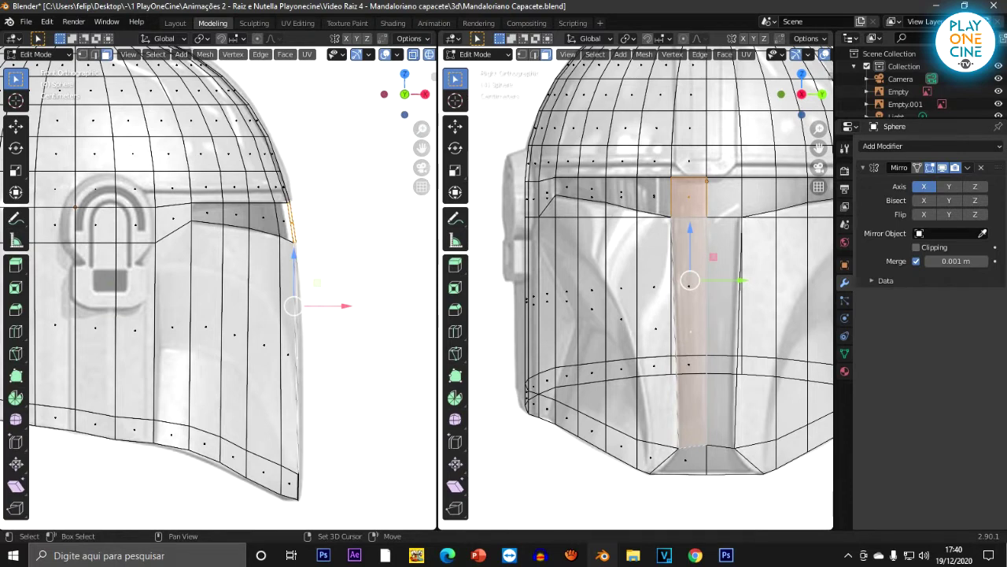
shift+click(685, 460)
key(z)
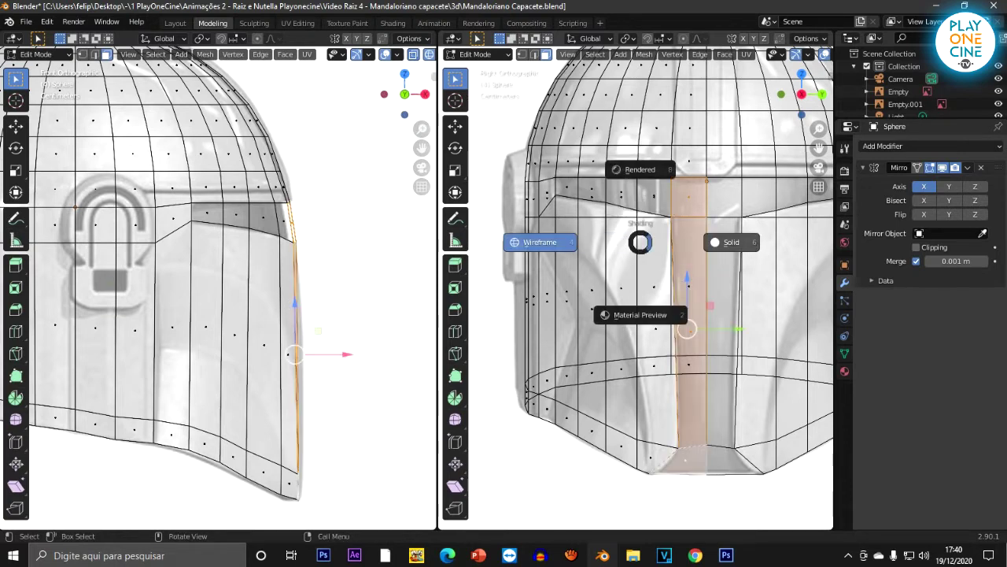
Step: Add the remaining visor faces out to the visor's outer corner to the selection, and return the view to wireframe
click(731, 242)
shift+click(622, 193)
shift+click(593, 190)
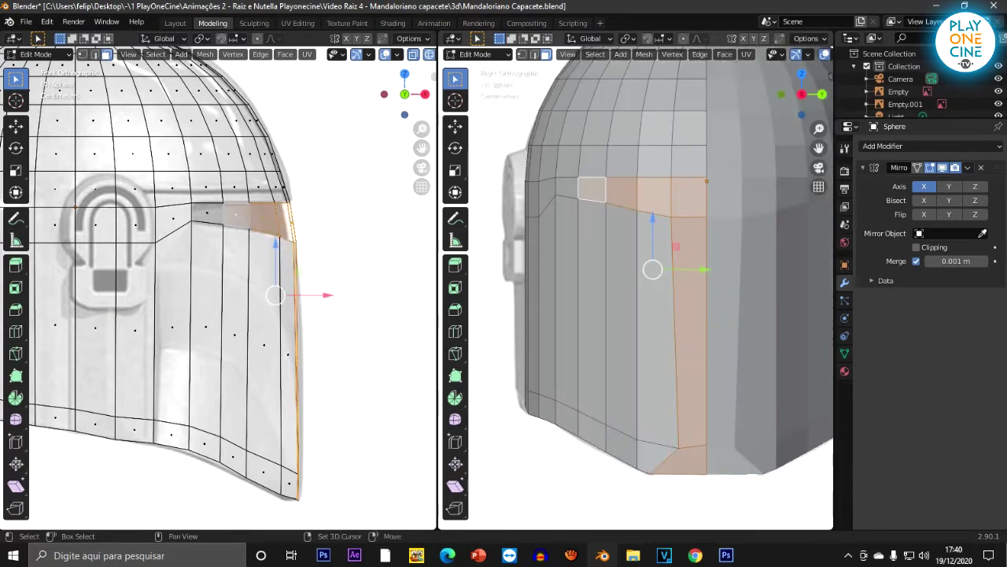
shift+click(568, 189)
scroll(568, 190, down, 3)
shift+middle_drag(568, 191, 526, 181)
scroll(526, 181, up, 3)
key(z)
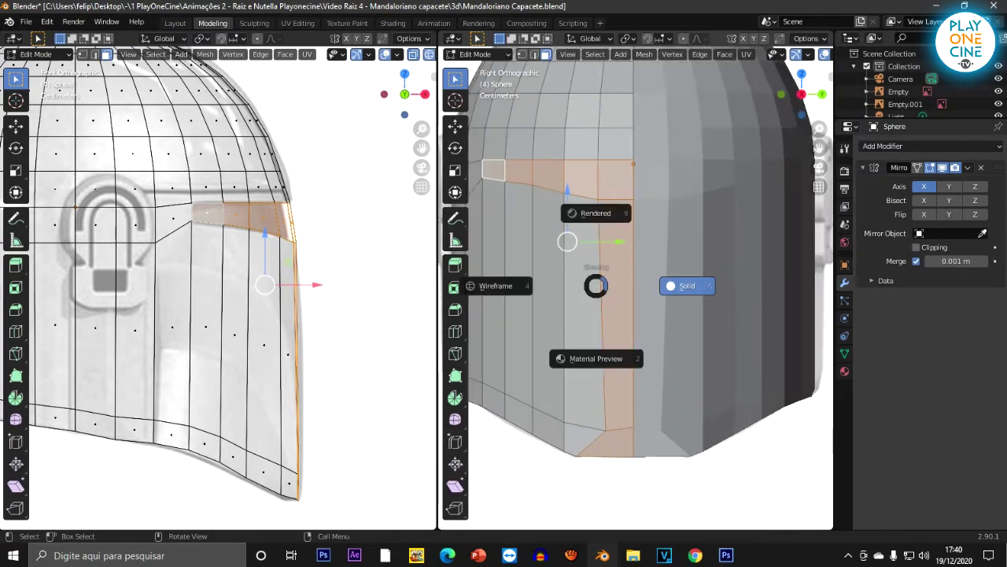
click(495, 283)
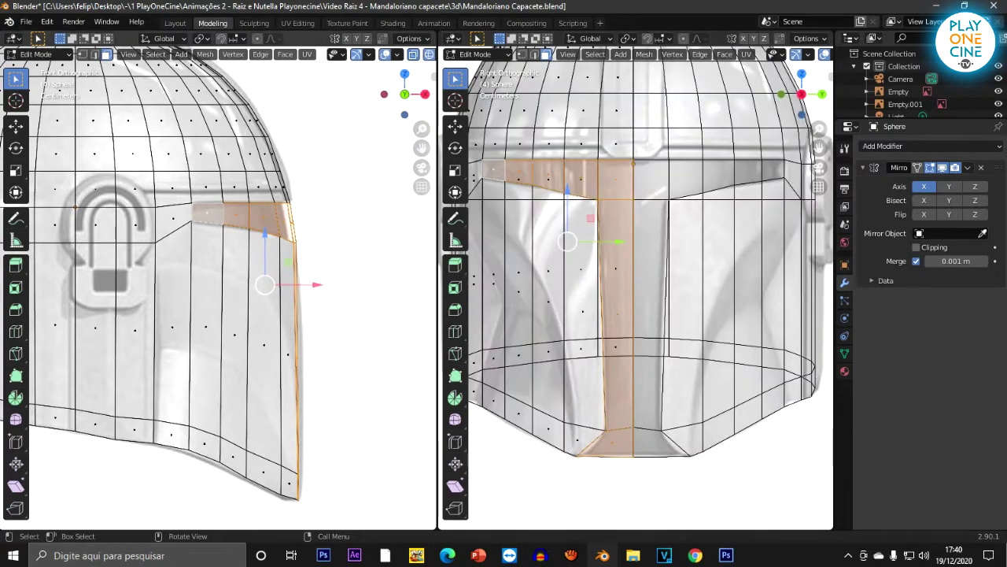
Step: Try to extrude the selected T-shaped visor faces about 0.022 m inward along X
key(g)
key(z)
key(z)
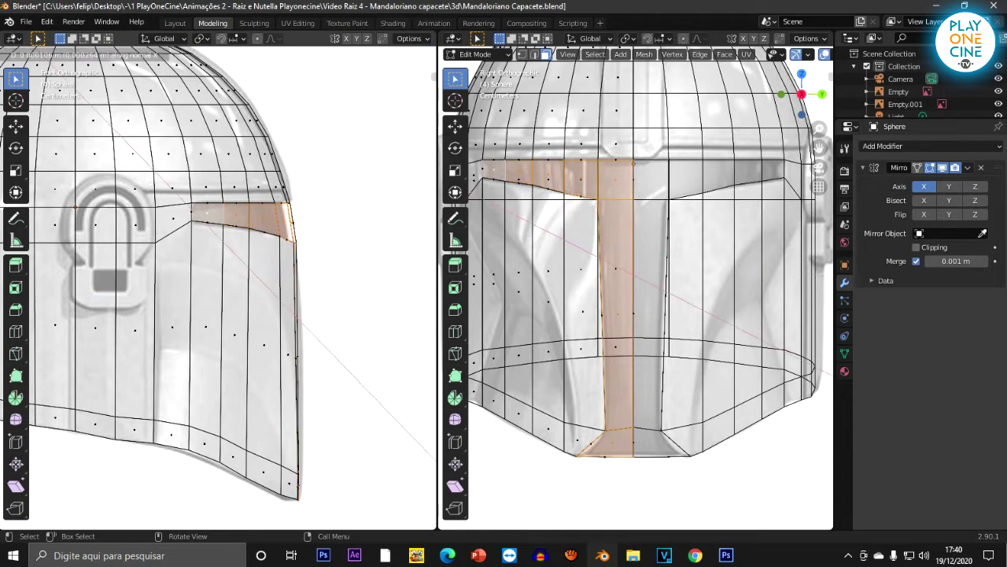
key(x)
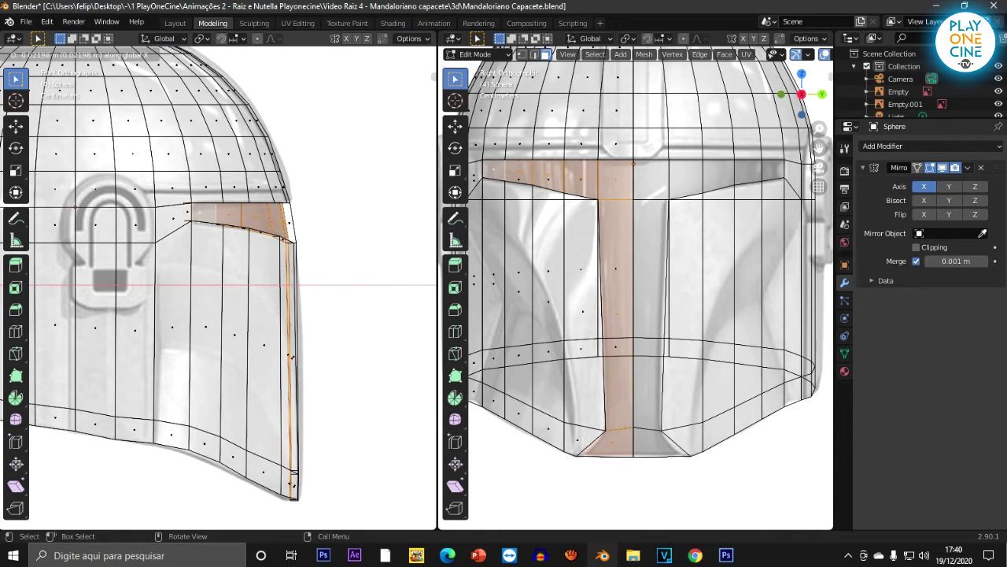
click(315, 315)
Step: Examine the recessed visor in perspective with solid shading, and undo the last extrusion
middle_drag(614, 291, 648, 310)
scroll(649, 310, down, 4)
key(z)
click(740, 301)
scroll(740, 300, down, 2)
mouse_move(740, 301)
shift+middle_down()
mouse_move(643, 272)
mouse_move(704, 280)
mouse_move(630, 236)
mouse_move(660, 272)
mouse_move(686, 280)
shift+middle_up()
scroll(681, 273, up, 4)
scroll(660, 272, down, 5)
key(ctrl+z)
Step: Extrude the selected T-shaped visor faces about 0.032 m inward along X
scroll(660, 273, up, 4)
key(g)
key(x)
key(x)
key(x)
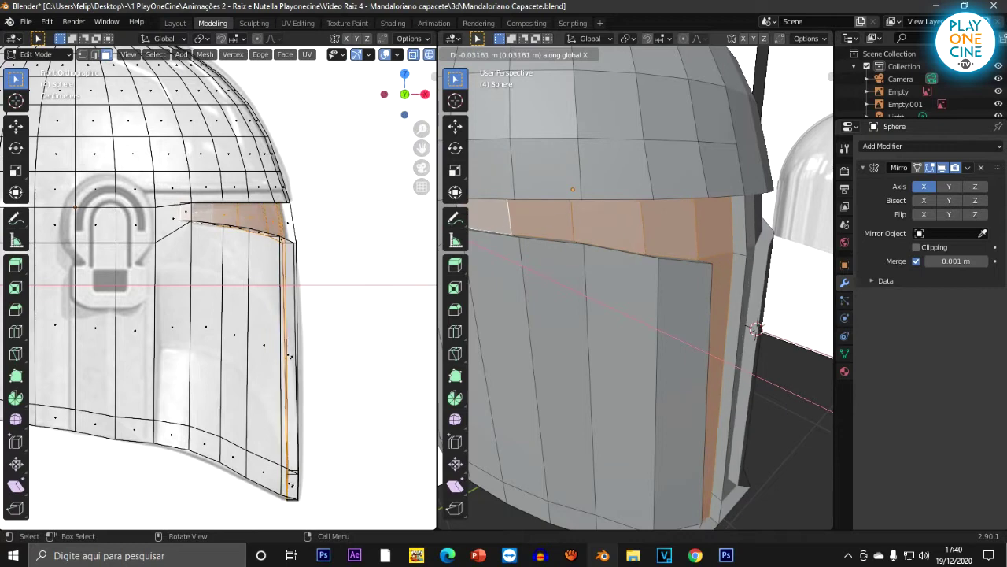
key(Return)
Step: Move the extruded visor faces slightly forward along X to make the recess shallower
scroll(218, 288, up, 4)
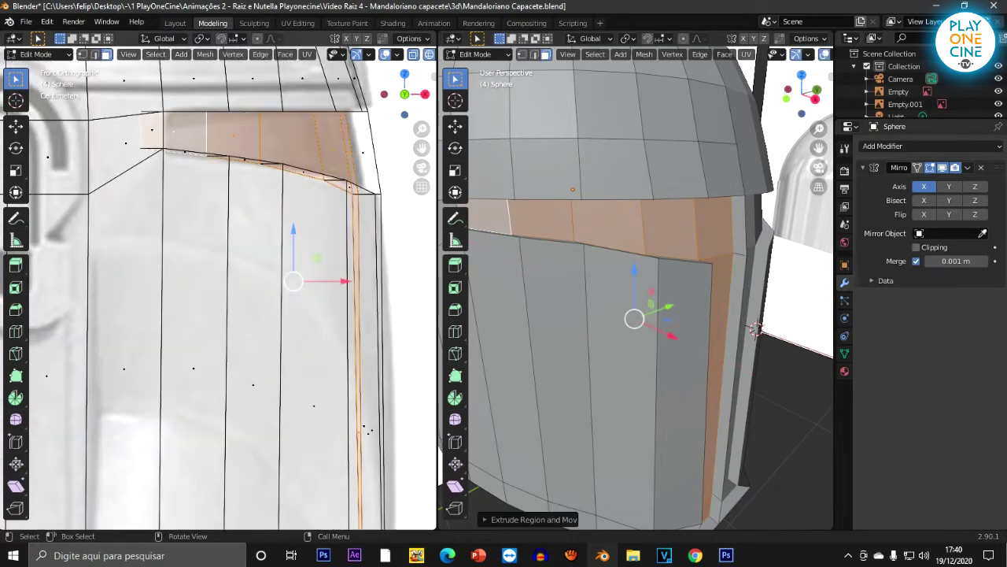
shift+middle_drag(218, 288, 180, 377)
key(g)
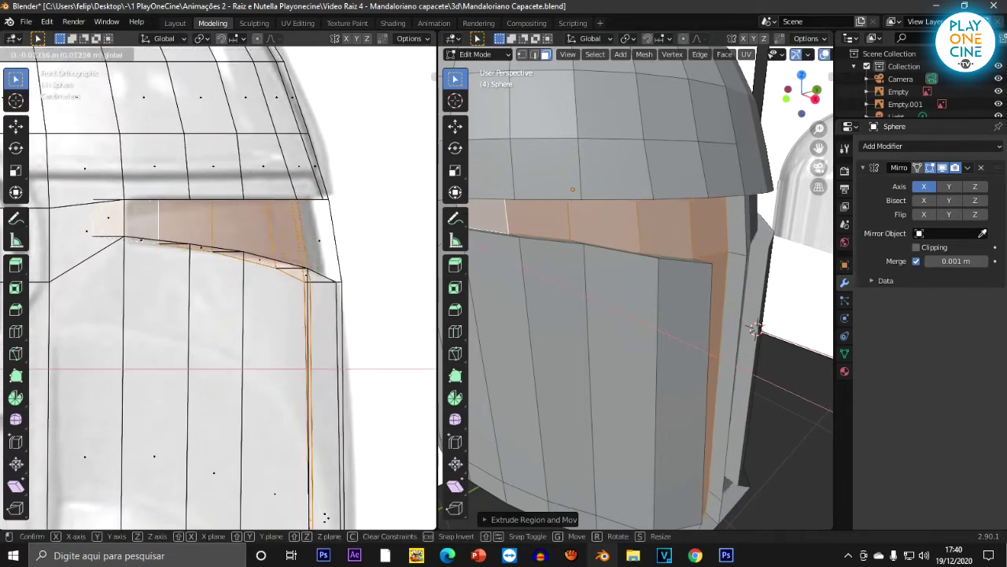
key(Return)
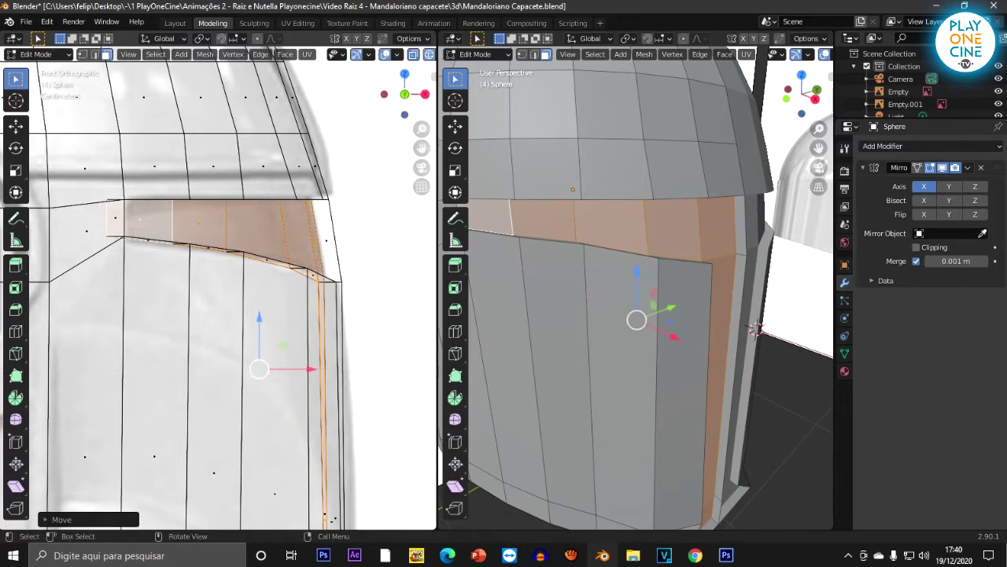
Step: Delete the selected narrow strip of faces running down the mirror seam inside the recessed visor
scroll(228, 299, down, 7)
shift+middle_drag(228, 299, 214, 275)
scroll(636, 287, down, 6)
middle_drag(636, 287, 647, 264)
scroll(647, 264, up, 3)
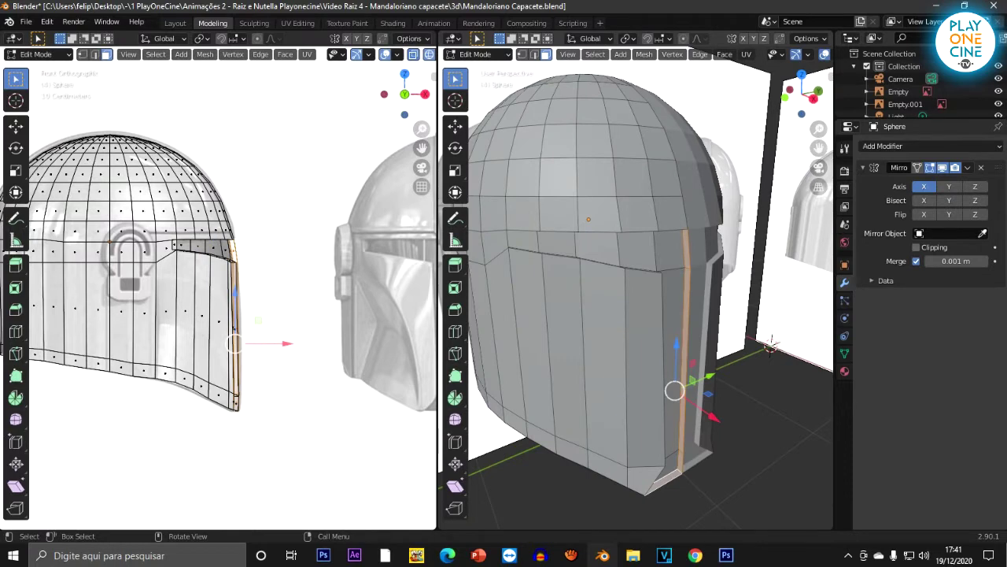
scroll(647, 264, up, 4)
shift+middle_drag(661, 346, 622, 208)
scroll(636, 288, down, 5)
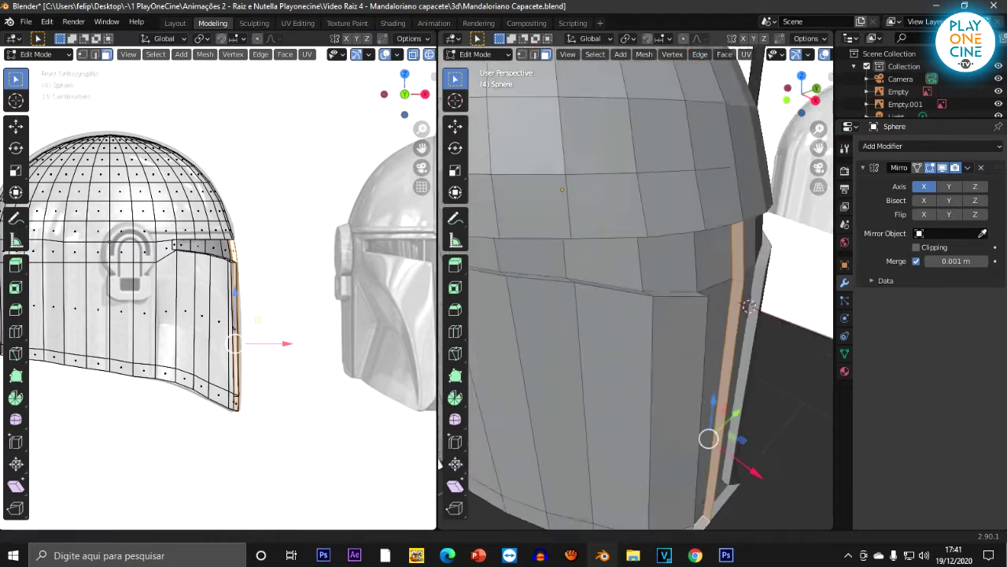
key(x)
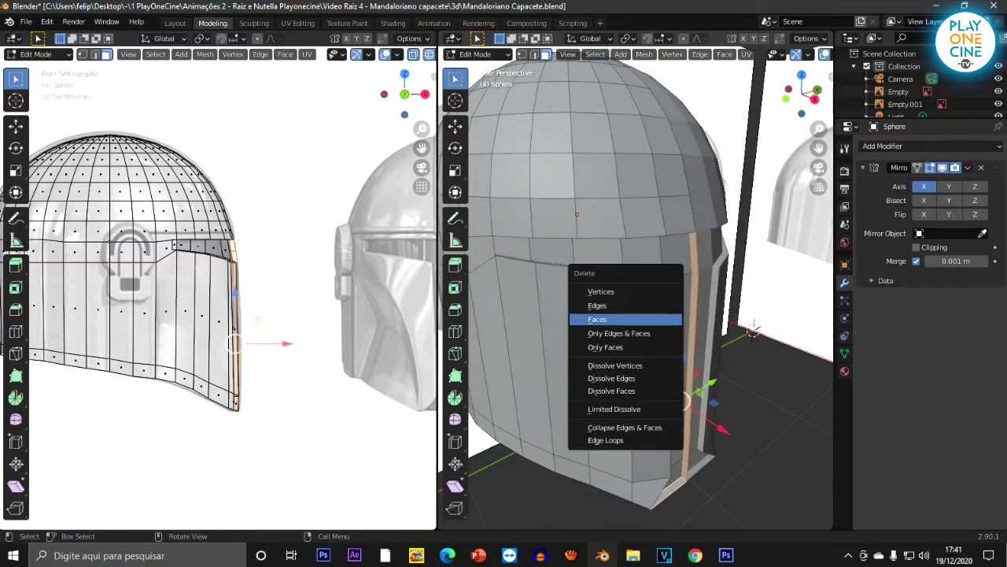
click(630, 323)
middle_drag(754, 323, 795, 318)
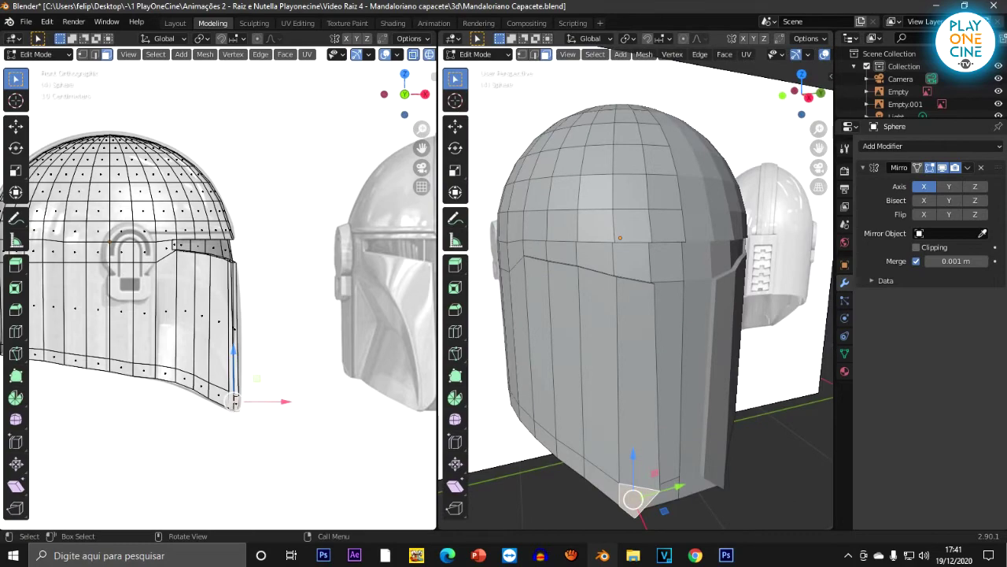
Step: Examine the visor recess in perspective and compare it with the cheek contours in the front-of-helmet reference image
middle_drag(635, 499, 685, 465)
scroll(685, 464, up, 3)
scroll(685, 464, down, 3)
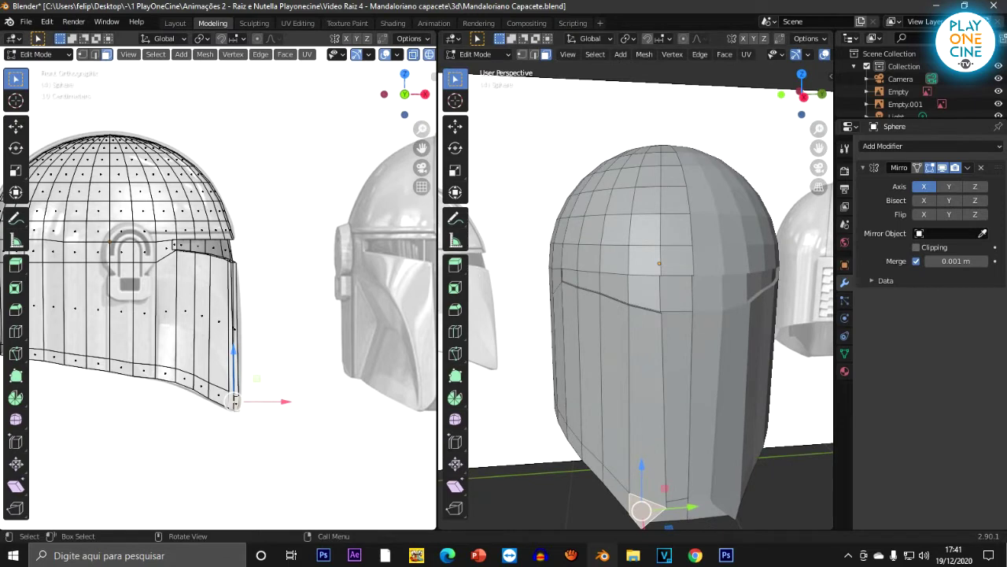
scroll(220, 334, up, 1)
shift+middle_drag(220, 334, 63, 333)
scroll(268, 299, up, 4)
shift+middle_drag(289, 300, 144, 257)
scroll(145, 257, down, 2)
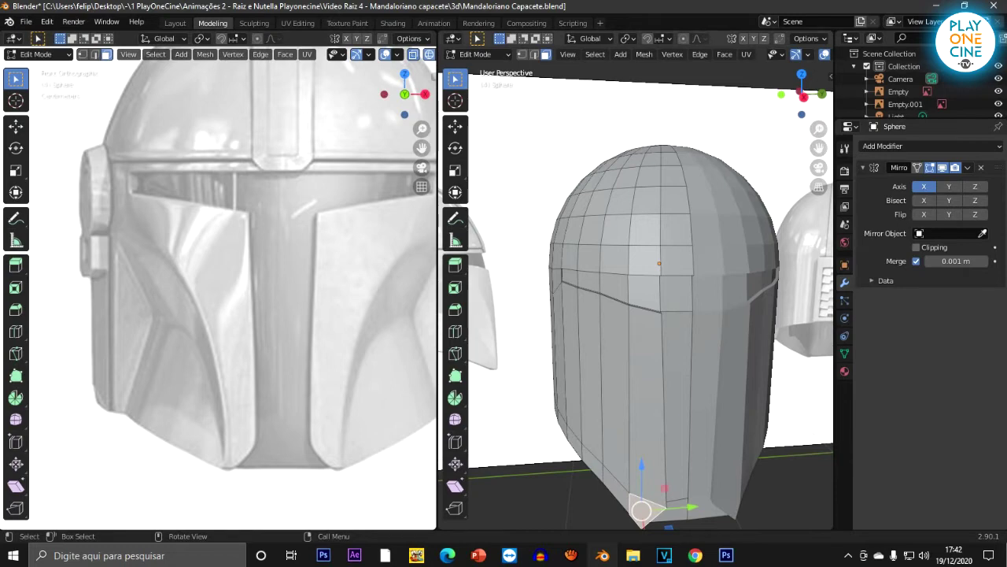
Step: In wireframe right view, add a horizontal loop cut around the lower helmet and slide it slightly downward
key(KP_1)
key(KP_3)
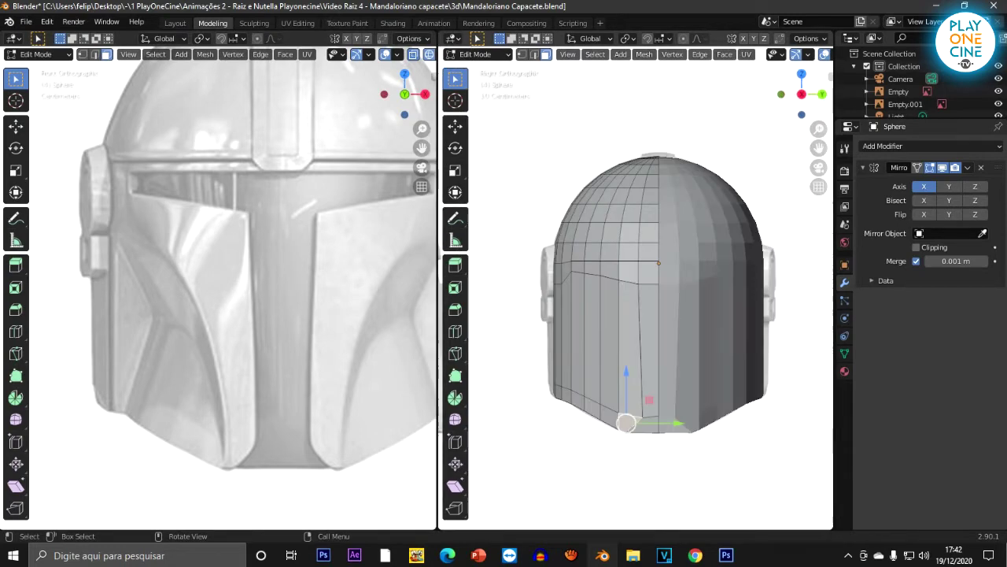
key(z)
click(577, 375)
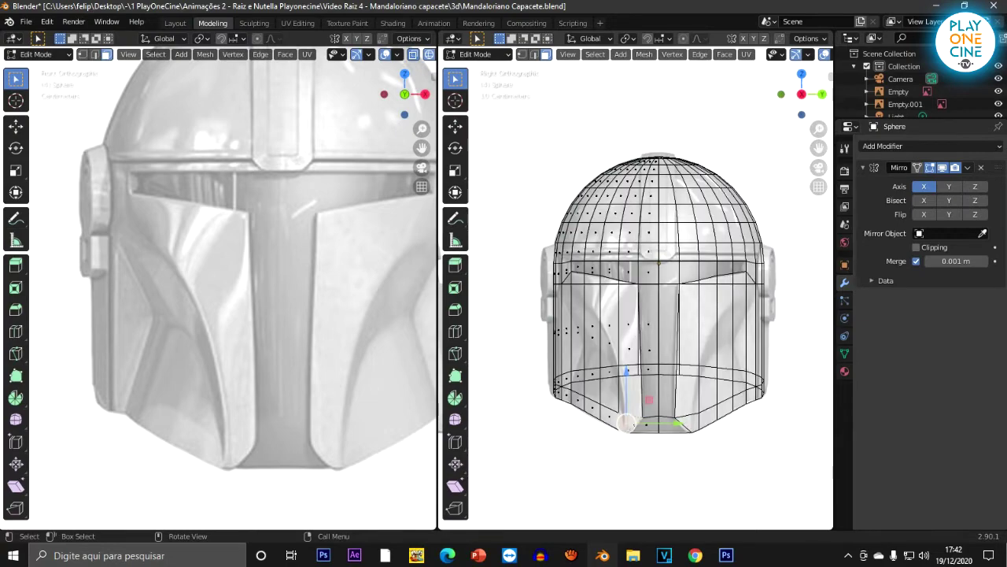
scroll(636, 288, up, 5)
shift+middle_drag(586, 369, 603, 275)
scroll(636, 288, down, 2)
scroll(636, 288, up, 1)
scroll(603, 276, down, 1)
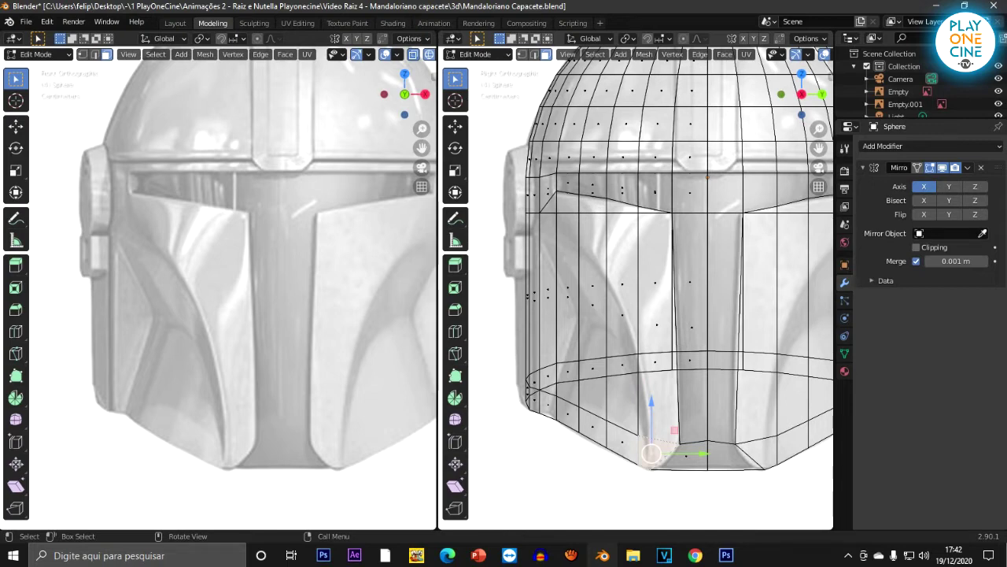
key(ctrl+r)
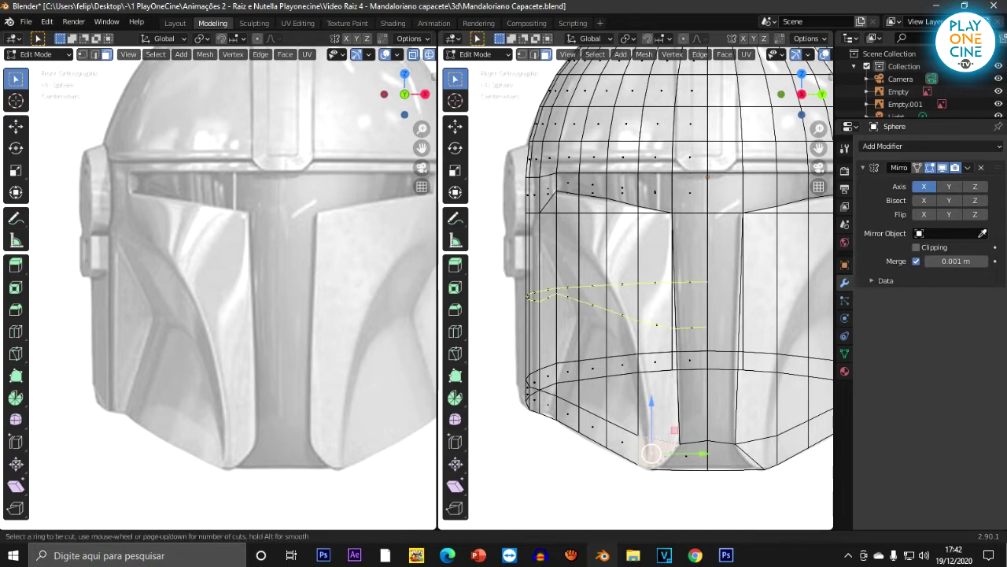
click(607, 315)
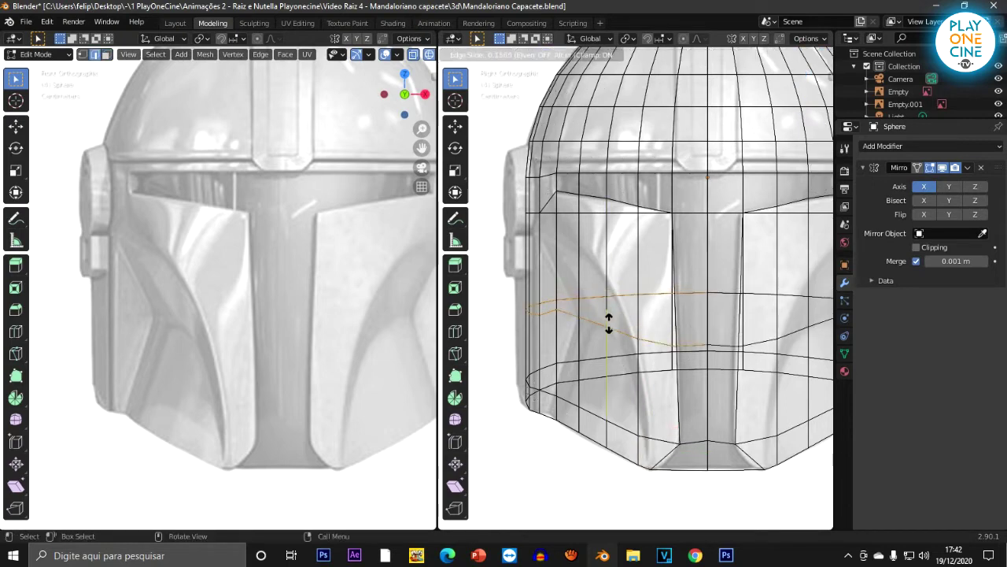
click(608, 323)
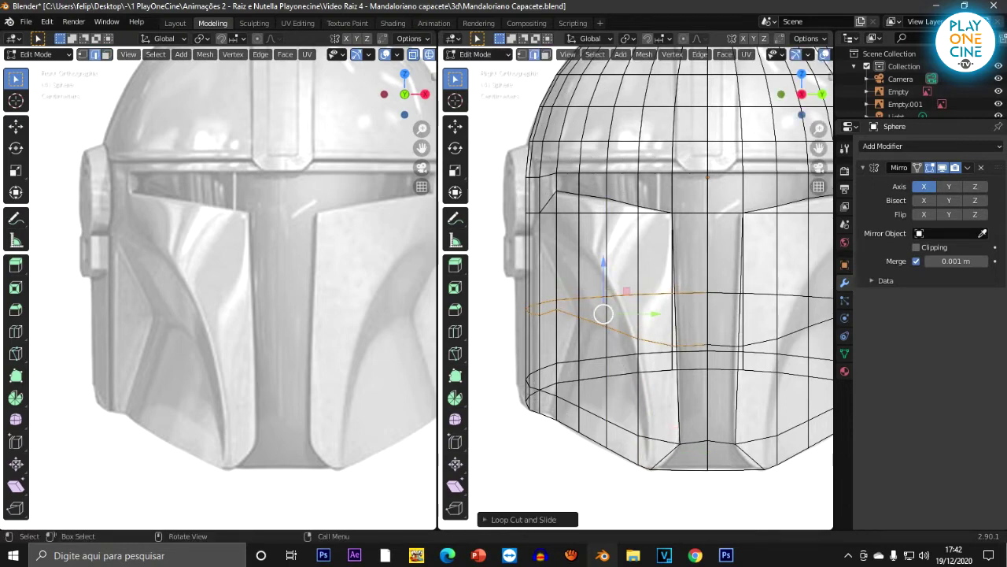
Step: Add two more horizontal loop cuts around the lower helmet, one above and one below the first cut
key(ctrl+r)
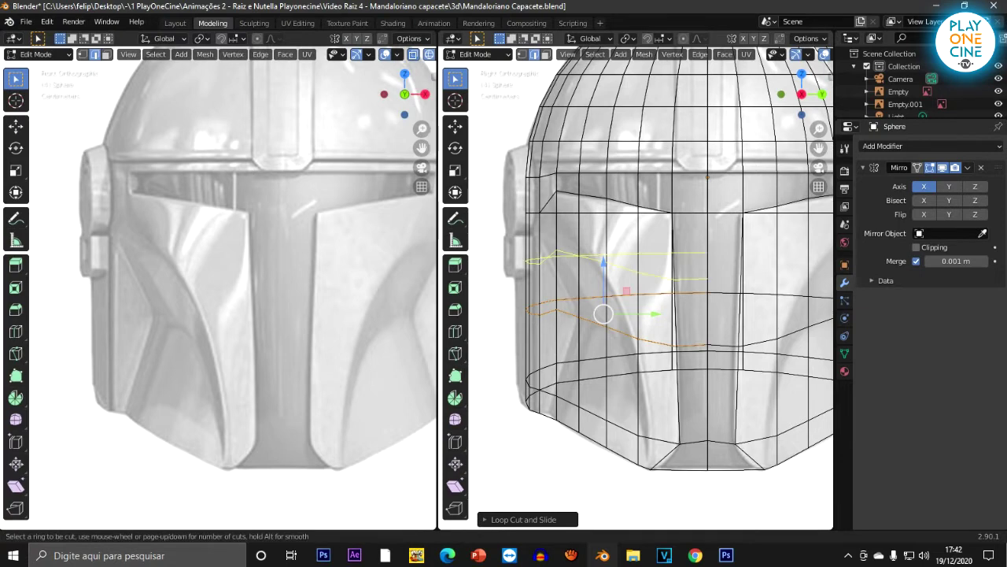
click(579, 263)
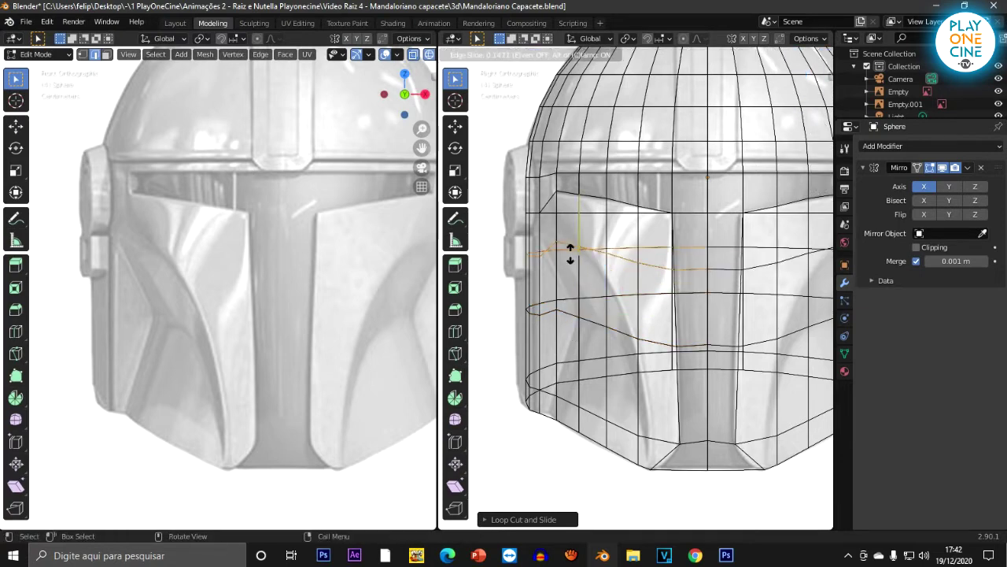
click(571, 266)
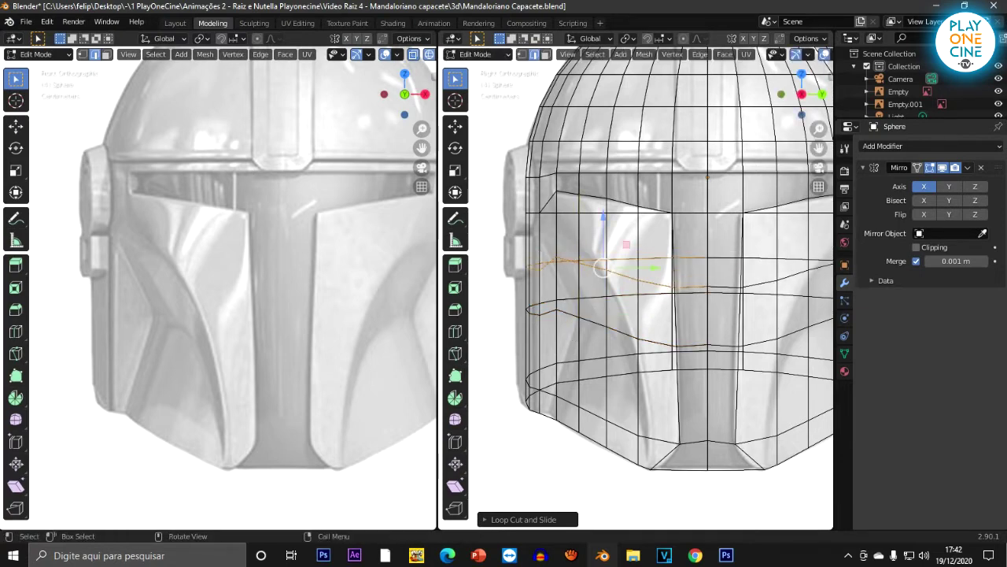
key(ctrl+r)
click(558, 344)
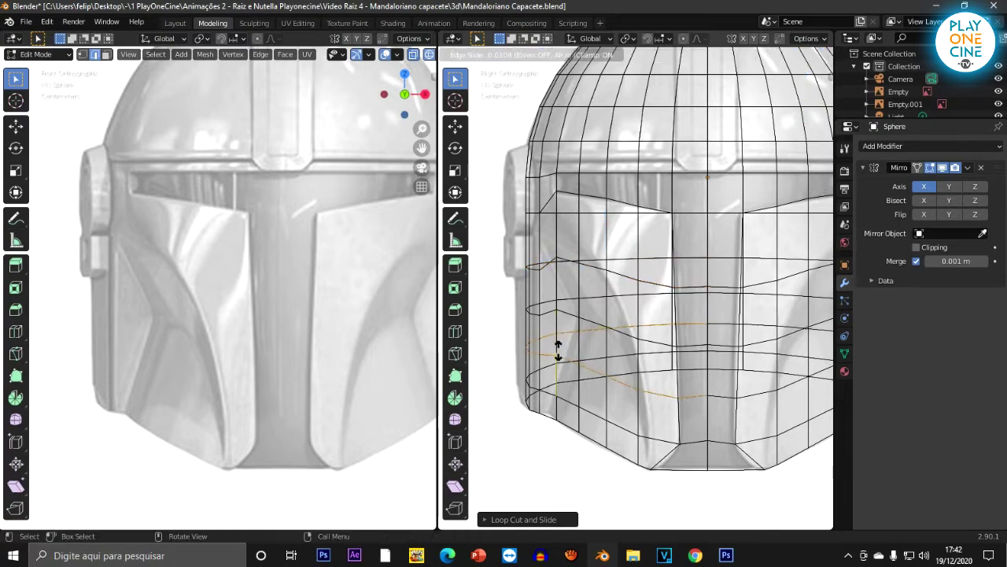
click(561, 349)
Step: Examine the new loop cuts with solid shading in perspective and compare them with the reference's cheek contours
scroll(567, 349, down, 4)
middle_drag(607, 345, 675, 355)
key(z)
click(740, 355)
mouse_move(740, 354)
middle_down()
mouse_move(613, 348)
mouse_move(736, 360)
mouse_move(752, 351)
mouse_move(669, 350)
middle_up()
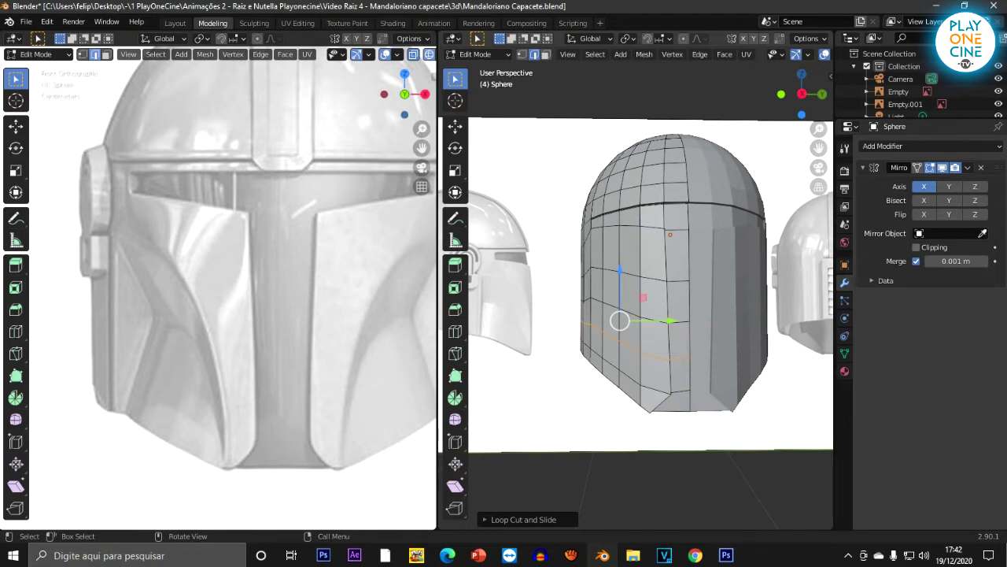
scroll(236, 290, down, 2)
mouse_move(236, 290)
shift+middle_down()
mouse_move(311, 288)
mouse_move(218, 313)
mouse_move(232, 298)
shift+middle_up()
scroll(311, 289, up, 4)
scroll(218, 313, down, 3)
scroll(232, 299, up, 2)
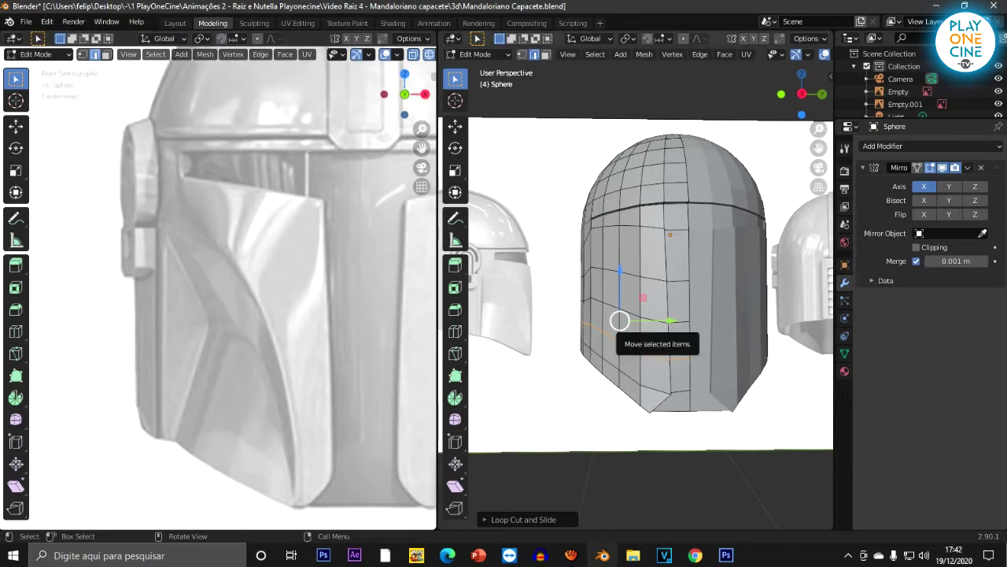
Step: In wireframe right view, raise the uppermost loop's vertex below the visor's outer corner slightly along Z
key(KP_1)
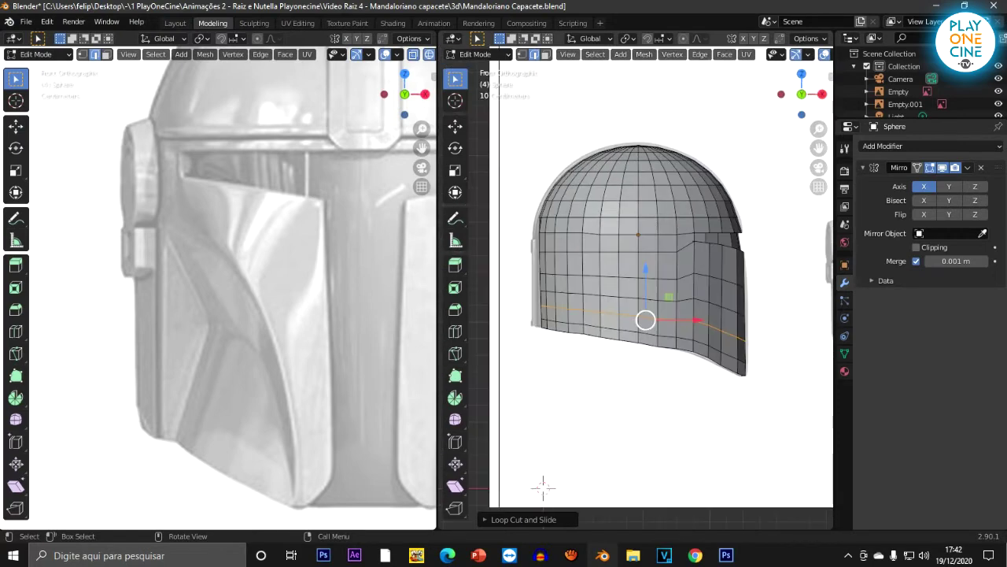
key(KP_3)
key(z)
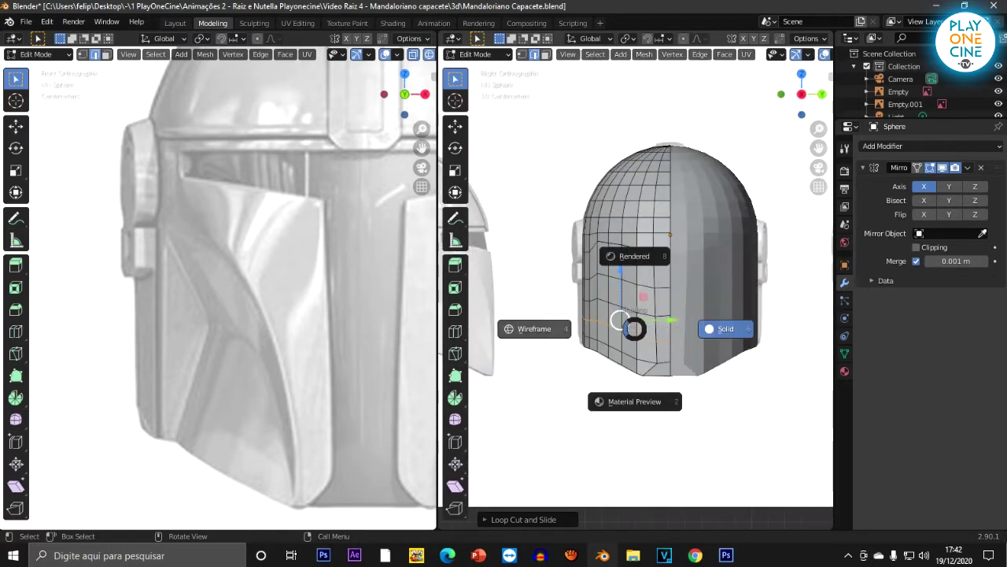
click(565, 329)
scroll(636, 288, up, 6)
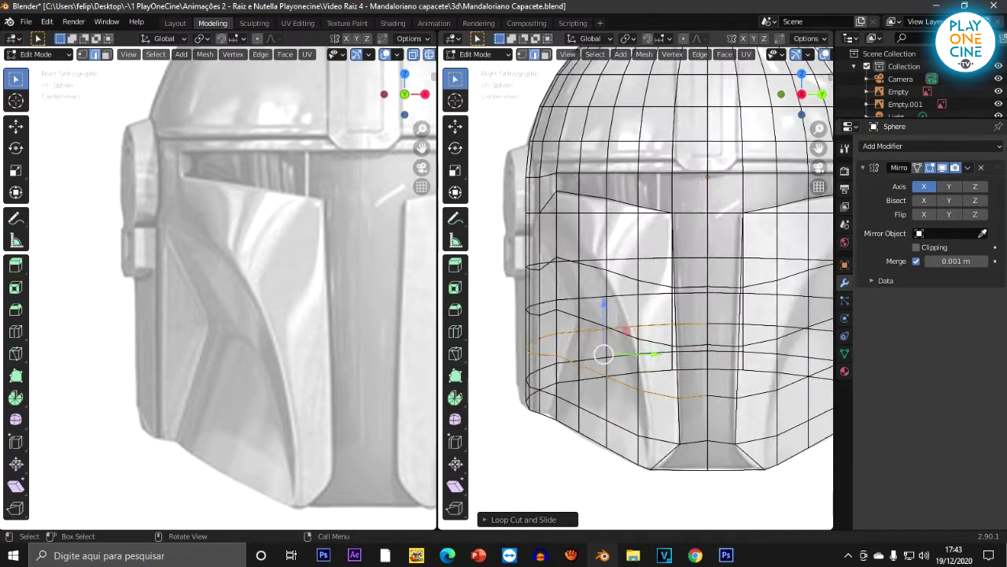
shift+middle_drag(636, 288, 643, 261)
scroll(636, 288, down, 2)
scroll(636, 288, up, 1)
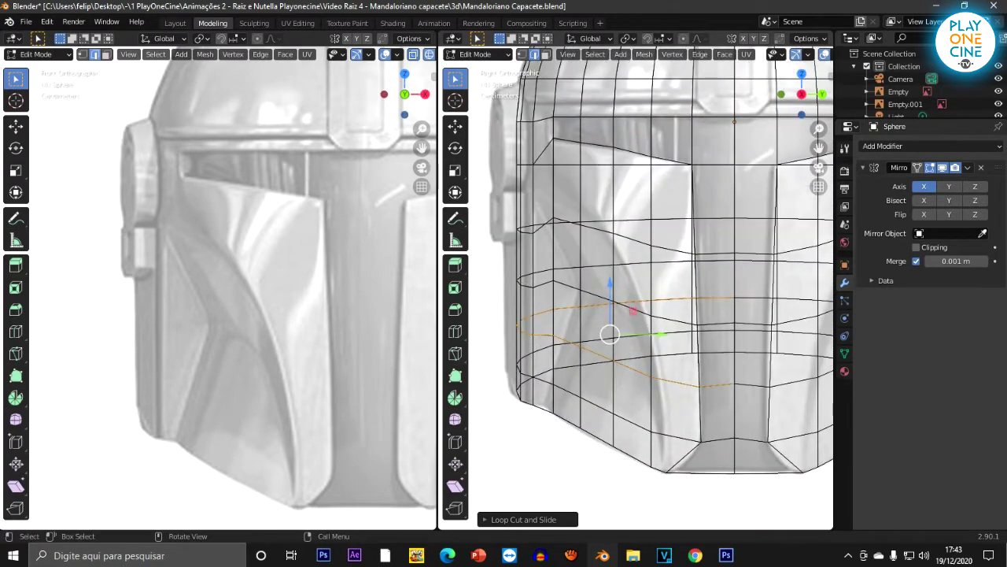
scroll(636, 288, down, 3)
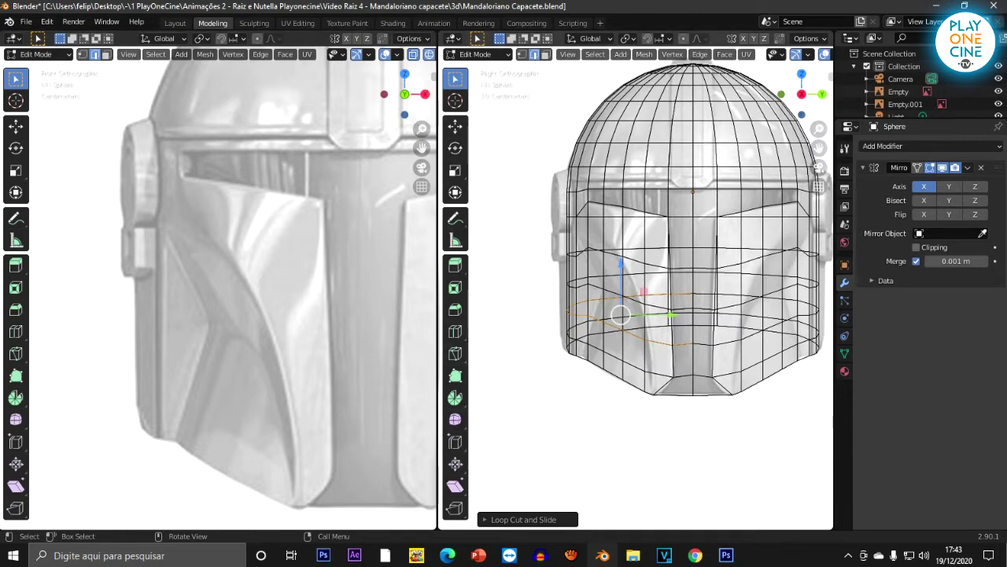
scroll(634, 290, up, 2)
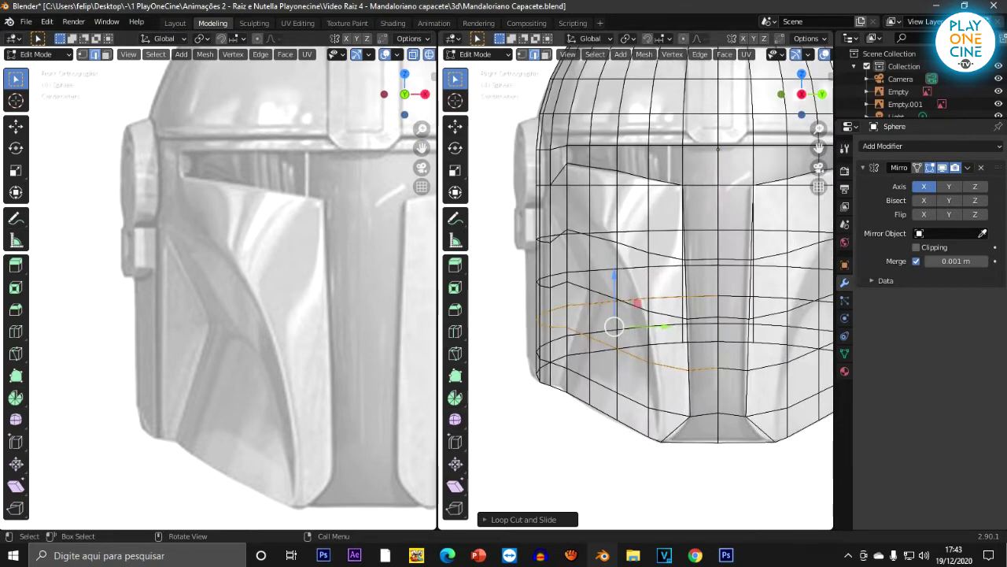
key(1)
scroll(635, 289, up, 2)
shift+middle_drag(635, 289, 687, 324)
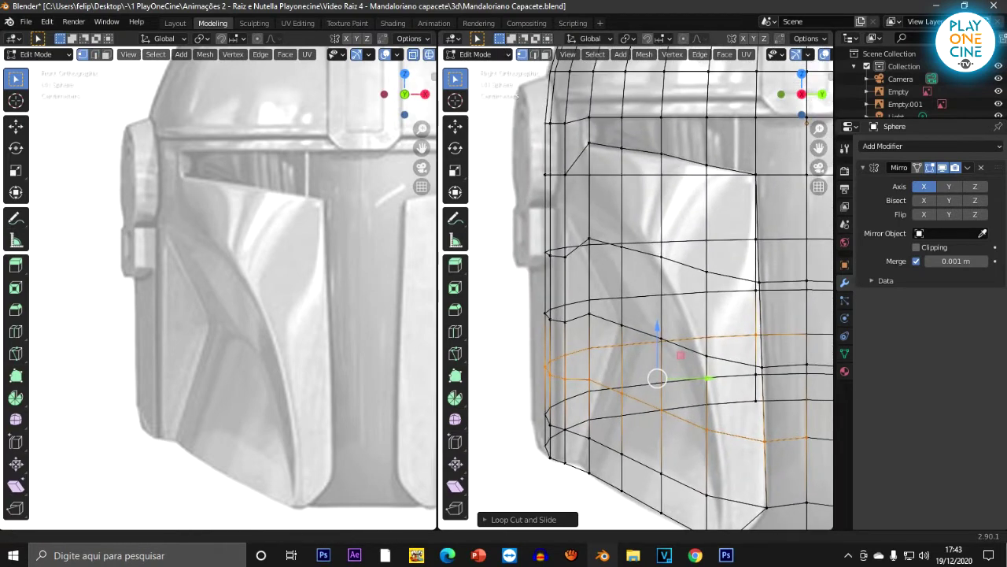
click(589, 239)
drag(590, 190, 589, 183)
Step: Set the reference viewport to a right view of the helmet with solid shading and examine the cheek area
scroll(236, 260, down, 7)
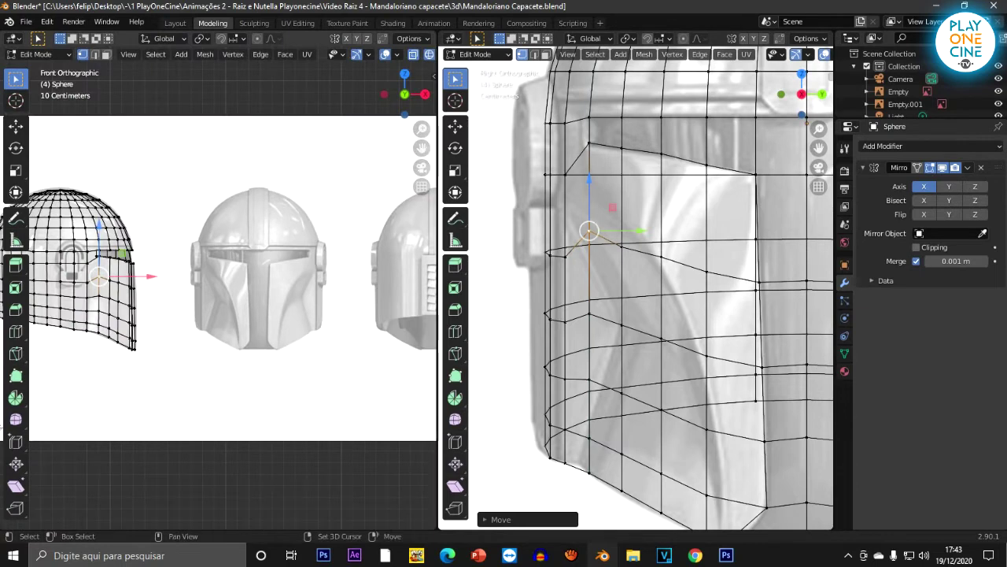
shift+middle_drag(236, 259, 369, 271)
scroll(369, 271, up, 1)
scroll(236, 292, down, 1)
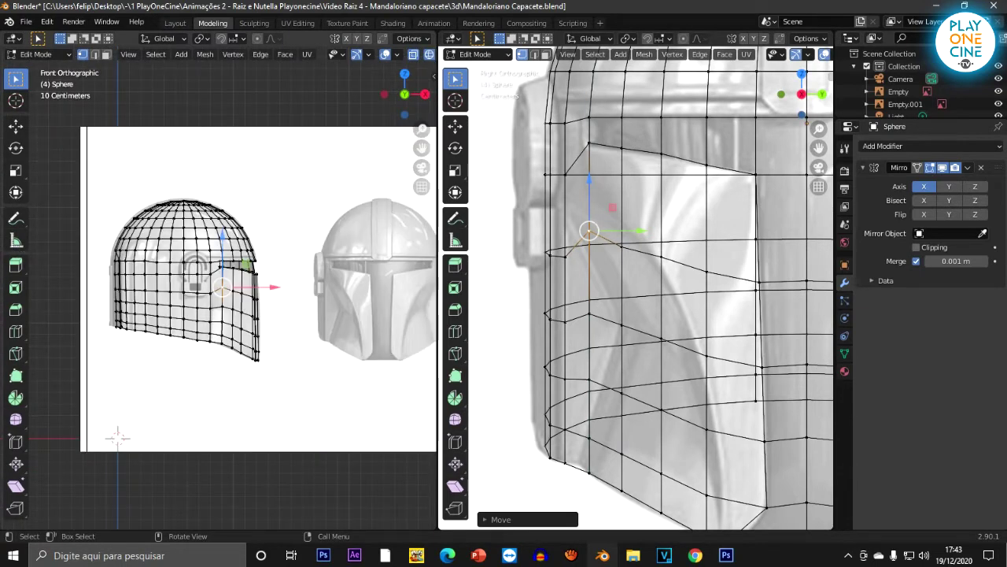
key(KP_3)
scroll(276, 284, down, 3)
shift+middle_drag(275, 283, 172, 274)
scroll(150, 300, up, 7)
shift+middle_drag(256, 362, 279, 344)
key(z)
click(368, 344)
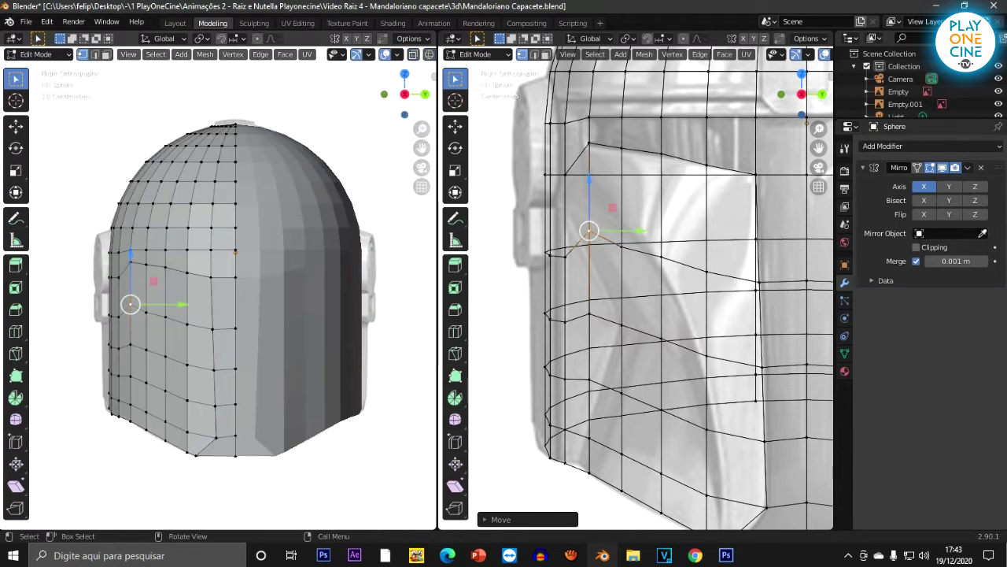
scroll(219, 288, up, 2)
shift+middle_drag(219, 288, 300, 276)
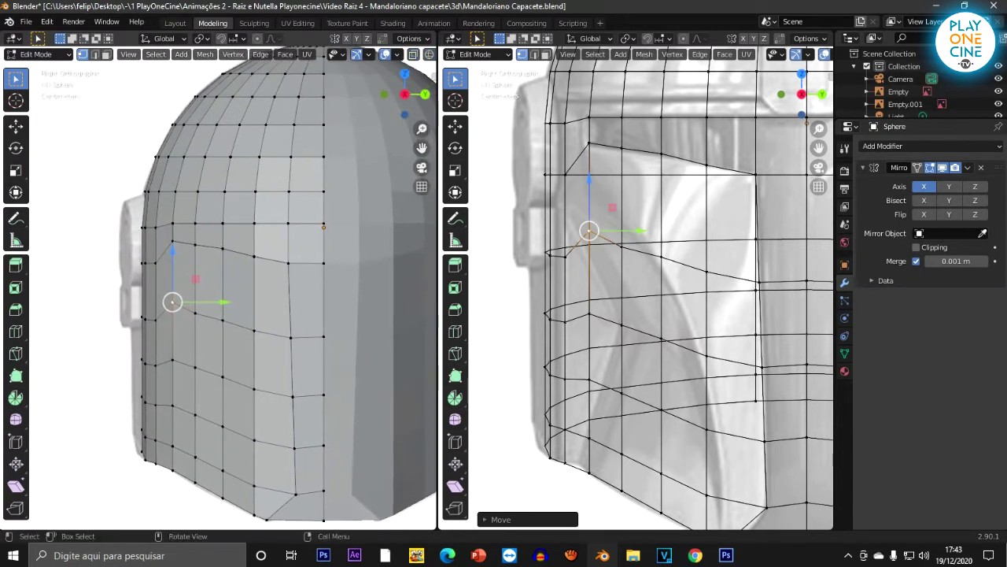
scroll(221, 291, down, 4)
scroll(221, 291, up, 4)
scroll(220, 291, down, 3)
scroll(221, 292, up, 3)
shift+middle_drag(221, 299, 221, 274)
Step: Adjust the upper loop's vertices along Z, raising the outer two and slightly lowering the third, to follow the reference cheek curve
drag(588, 182, 589, 162)
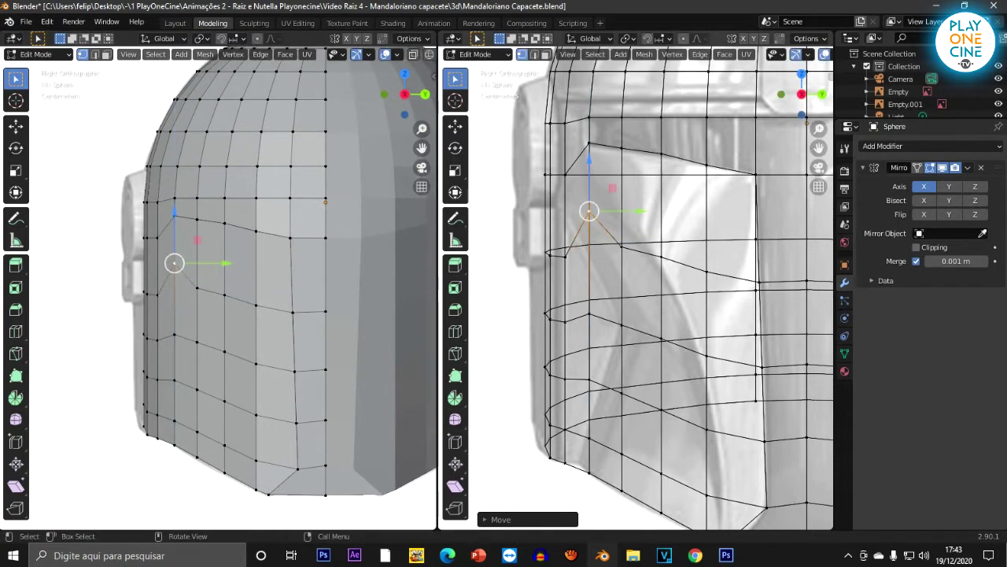
click(622, 246)
drag(621, 198, 621, 180)
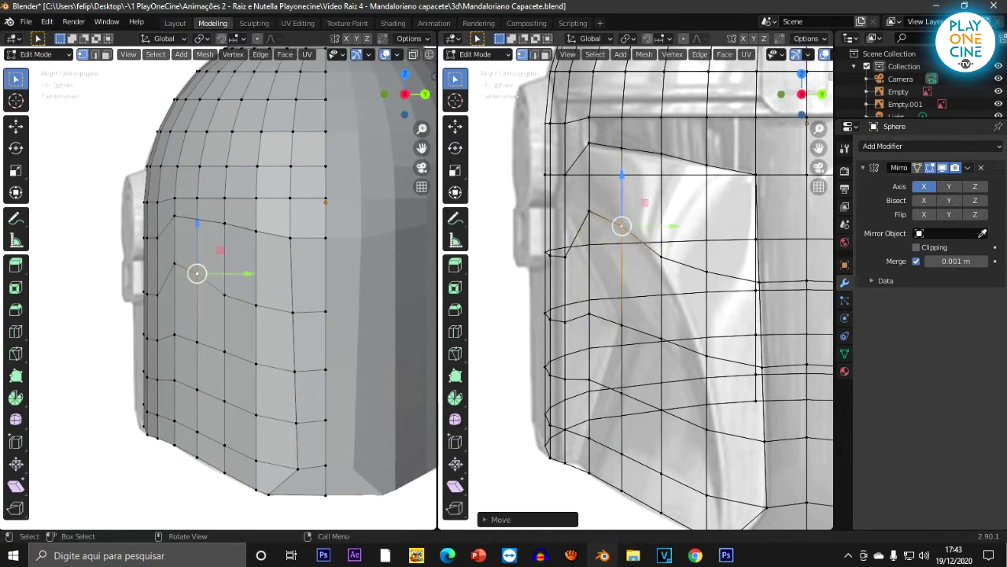
click(661, 338)
click(589, 211)
mouse_move(588, 161)
mouse_down()
mouse_move(589, 173)
mouse_move(589, 163)
mouse_up()
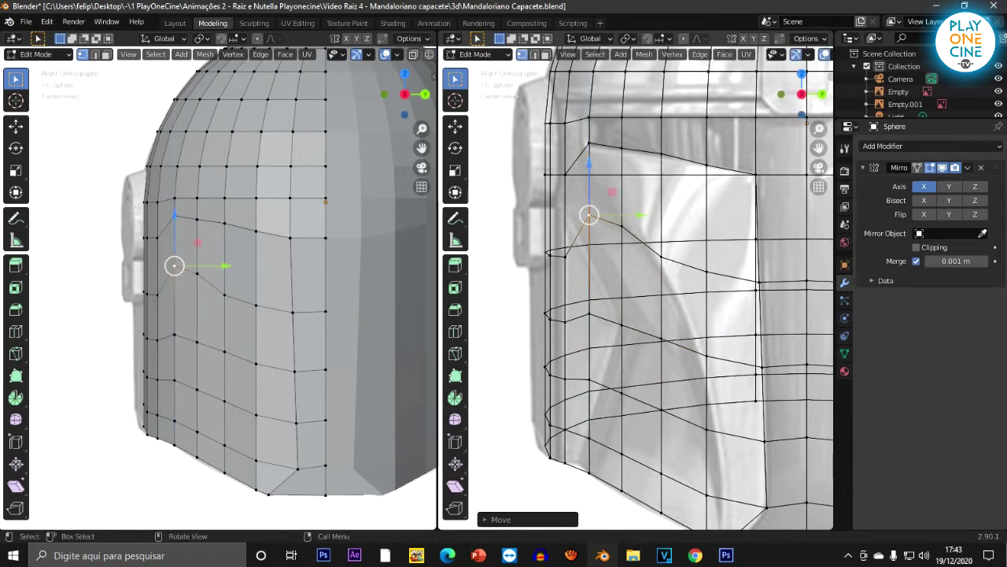
click(661, 256)
drag(662, 205, 661, 207)
Step: Raise the upper loop's next vertex toward the helmet's side by about 0.1 m along Z to continue the cheek curve
click(566, 256)
key(g)
key(z)
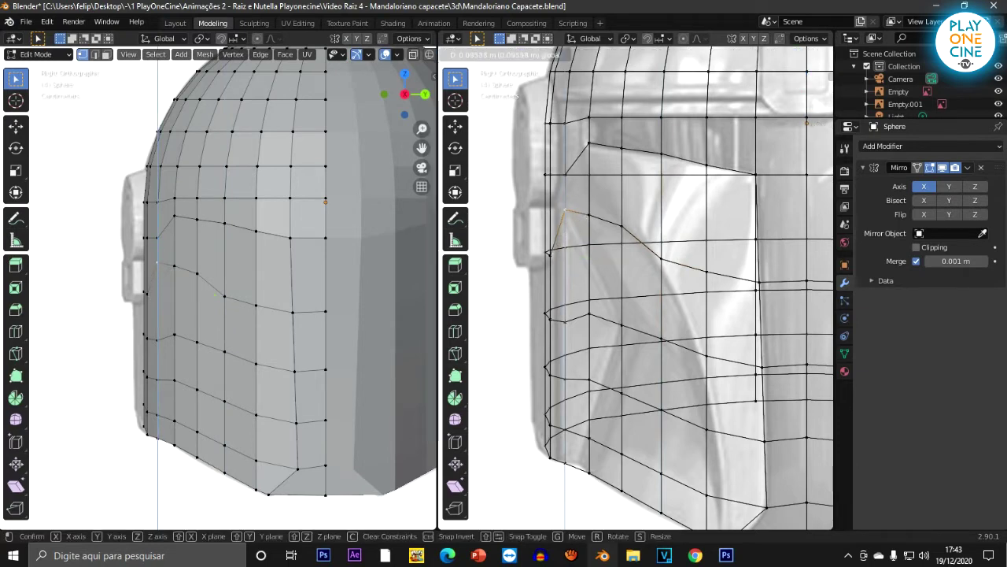
key(Return)
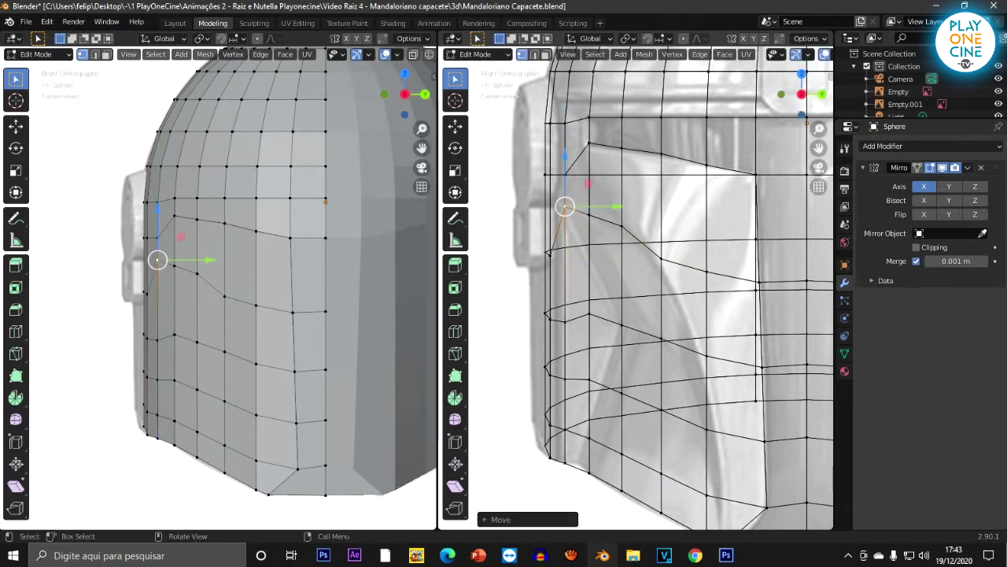
Step: Move the middle loop's cheek vertex along Y toward the visor onto the reference curve, and inspect it in perspective
click(661, 339)
drag(697, 338, 729, 338)
mouse_move(244, 291)
middle_down()
mouse_move(350, 339)
mouse_move(303, 354)
mouse_move(244, 297)
middle_up()
scroll(244, 297, up, 3)
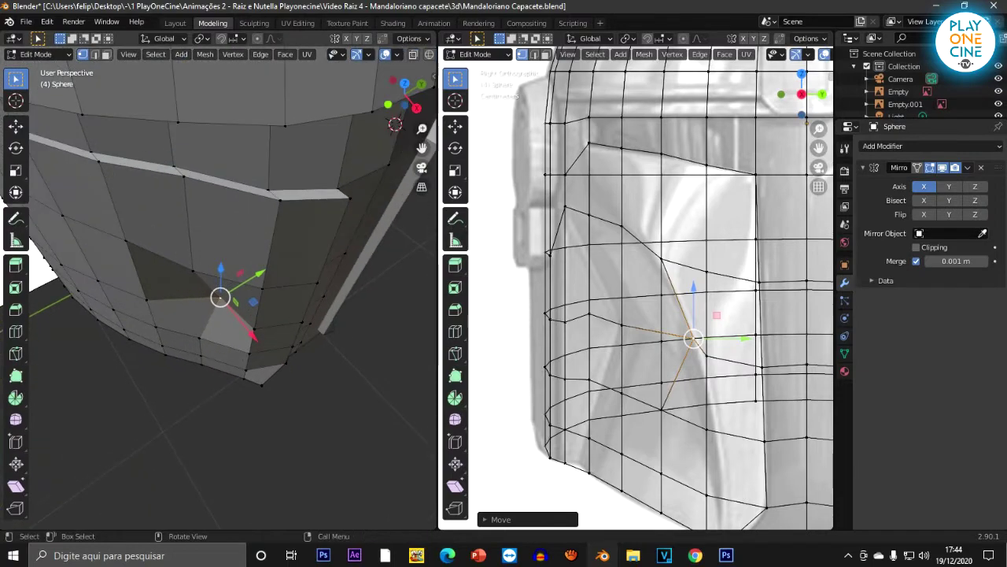
Step: Lower the middle loop's cheek vertex slightly along Z and nudge it inward along X
drag(252, 334, 277, 365)
middle_drag(277, 365, 313, 301)
middle_drag(248, 378, 227, 380)
key(g)
key(z)
drag(251, 295, 251, 296)
drag(304, 349, 302, 349)
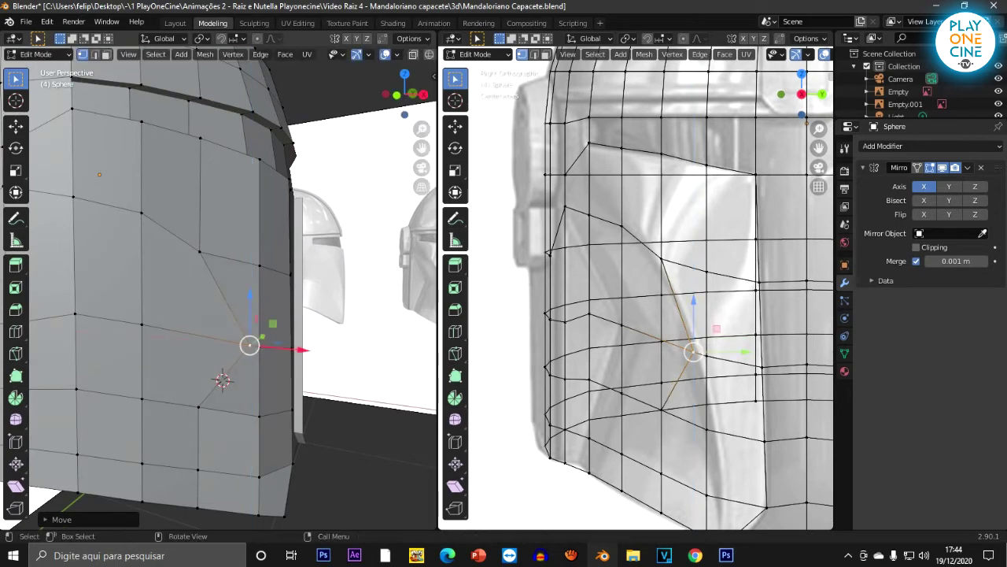
Step: Set the model viewport to a front view in wireframe and compare the mesh with the side reference of the helmet
scroll(677, 370, up, 1)
shift+middle_drag(676, 370, 617, 297)
scroll(617, 299, down, 2)
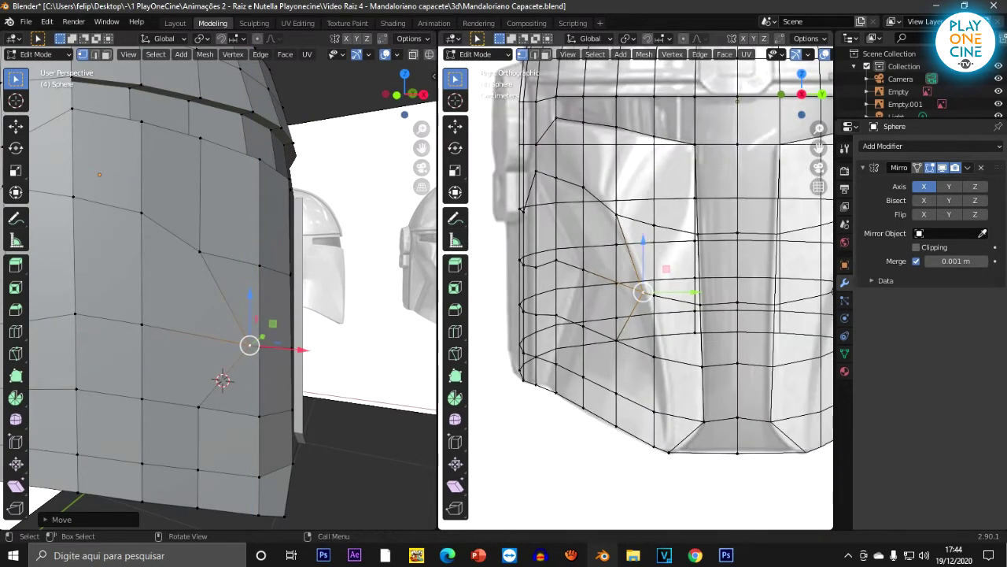
click(617, 340)
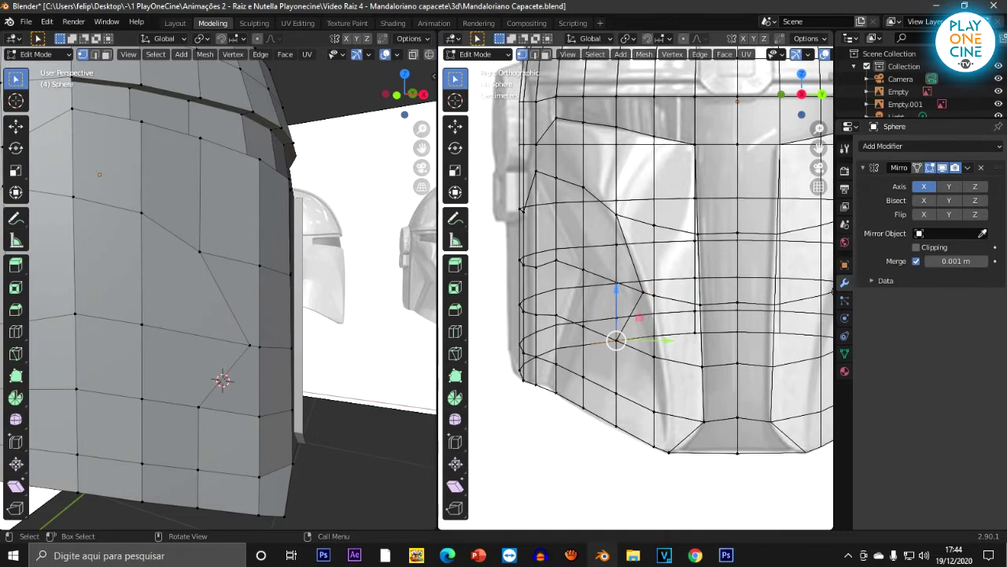
scroll(616, 340, up, 2)
middle_drag(616, 340, 618, 340)
scroll(651, 291, down, 5)
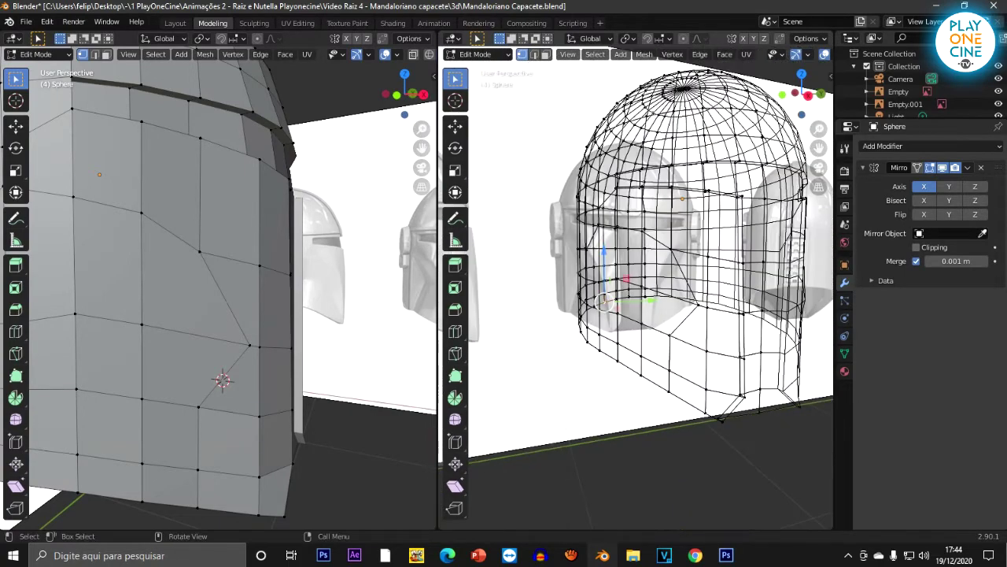
middle_drag(651, 291, 639, 291)
scroll(236, 291, down, 4)
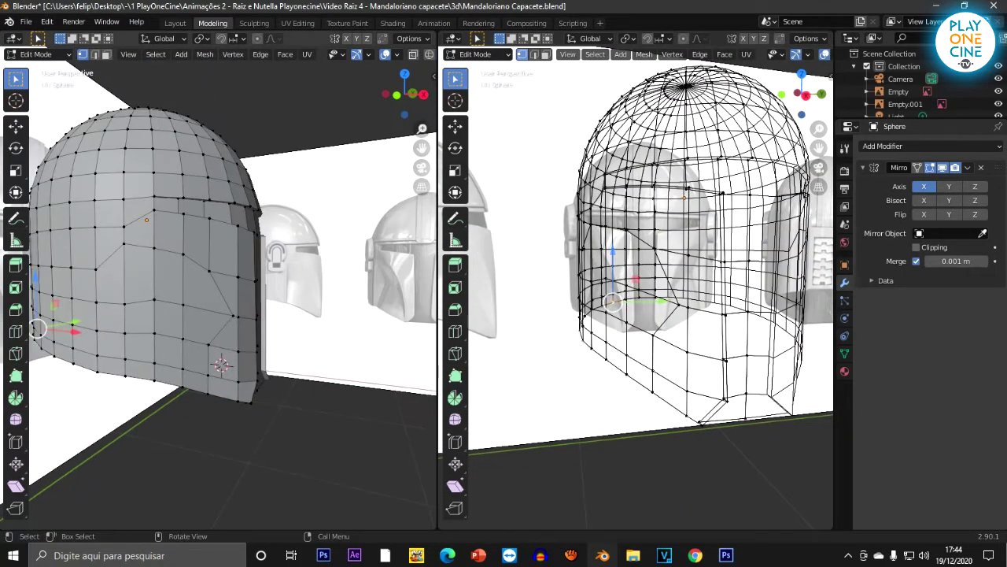
key(KP_1)
scroll(185, 285, down, 2)
scroll(186, 284, up, 2)
key(z)
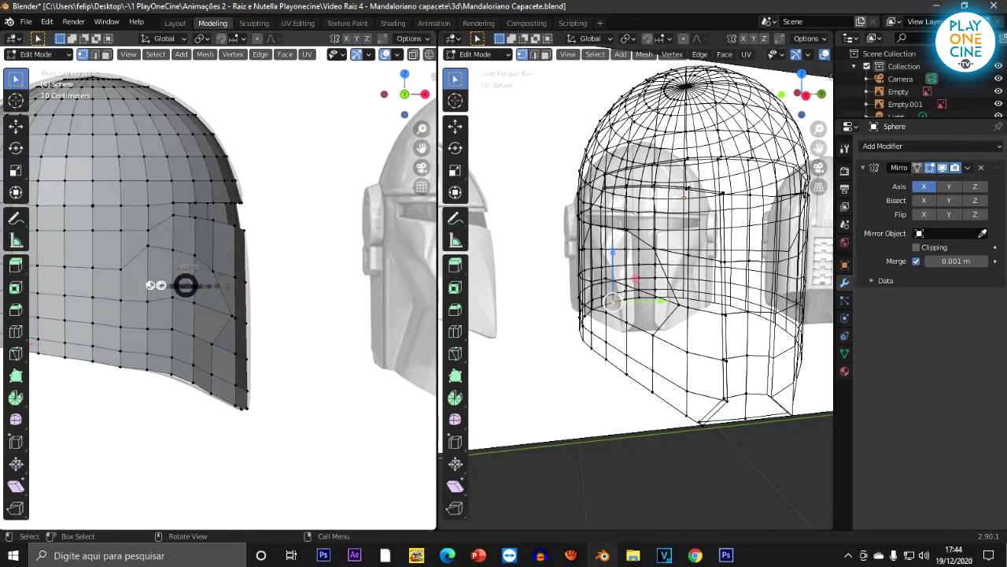
click(270, 284)
scroll(270, 283, up, 5)
scroll(252, 298, down, 4)
scroll(221, 284, up, 2)
scroll(220, 284, down, 3)
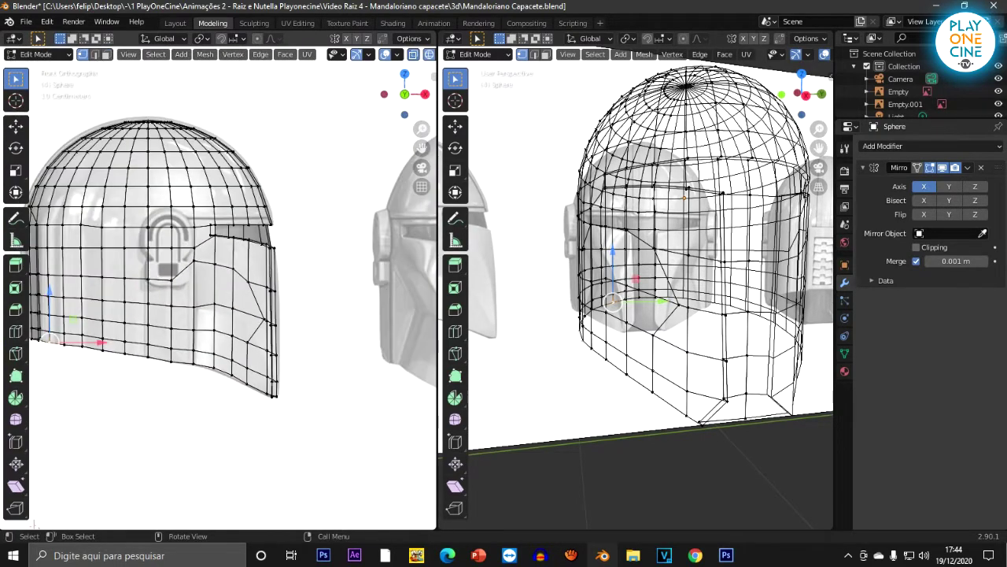
key(Tab)
scroll(218, 283, down, 2)
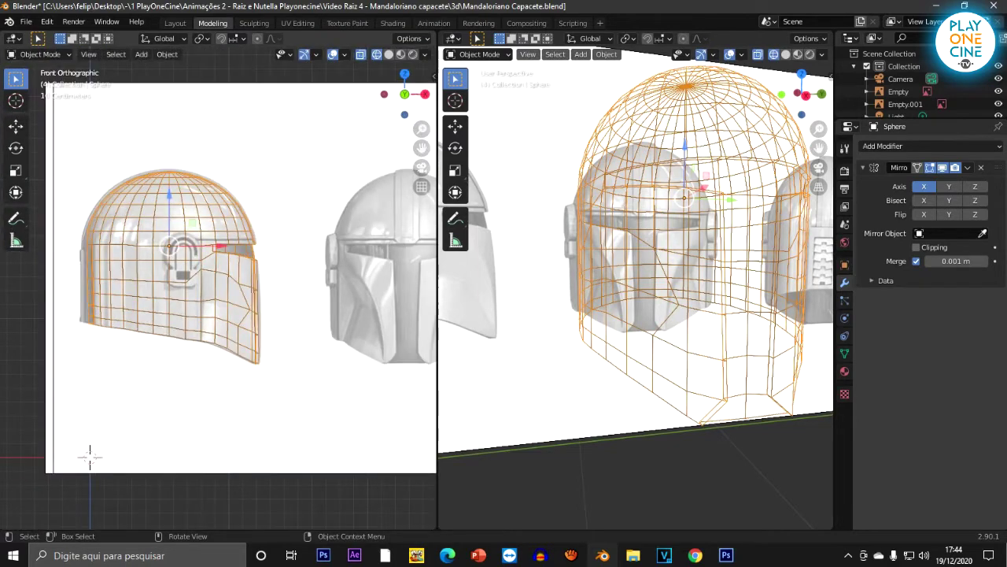
scroll(89, 455, up, 6)
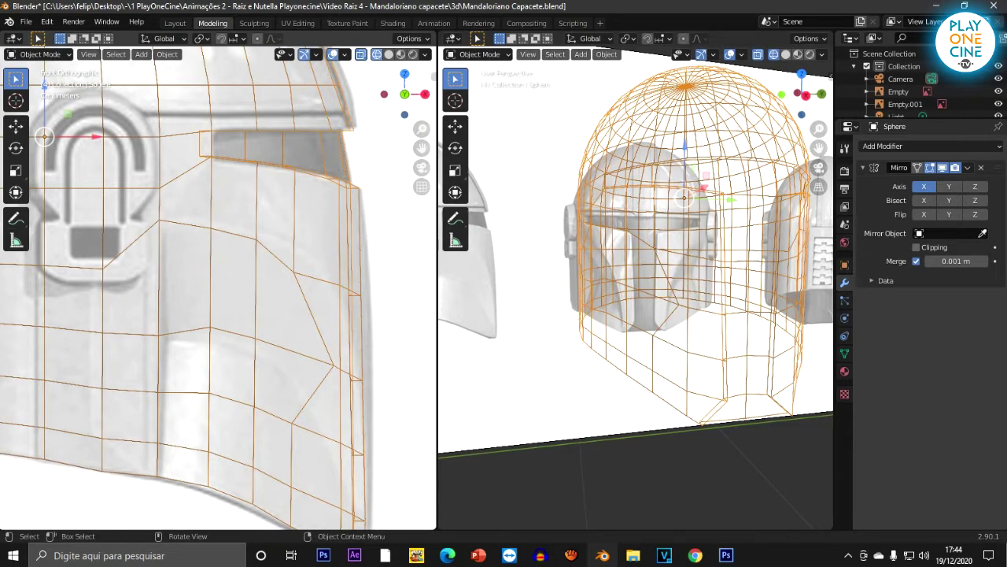
Step: Adjust the middle loop's cheek vertex slightly along X in the front view to fit the helmet's profile
key(Tab)
click(334, 365)
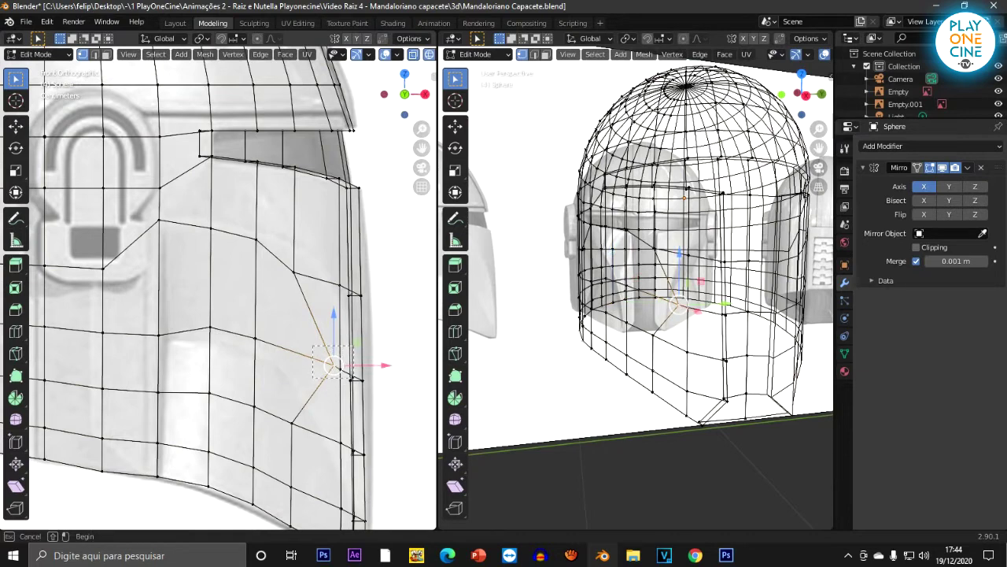
drag(359, 376, 359, 377)
shift+middle_drag(359, 377, 327, 348)
scroll(327, 347, up, 1)
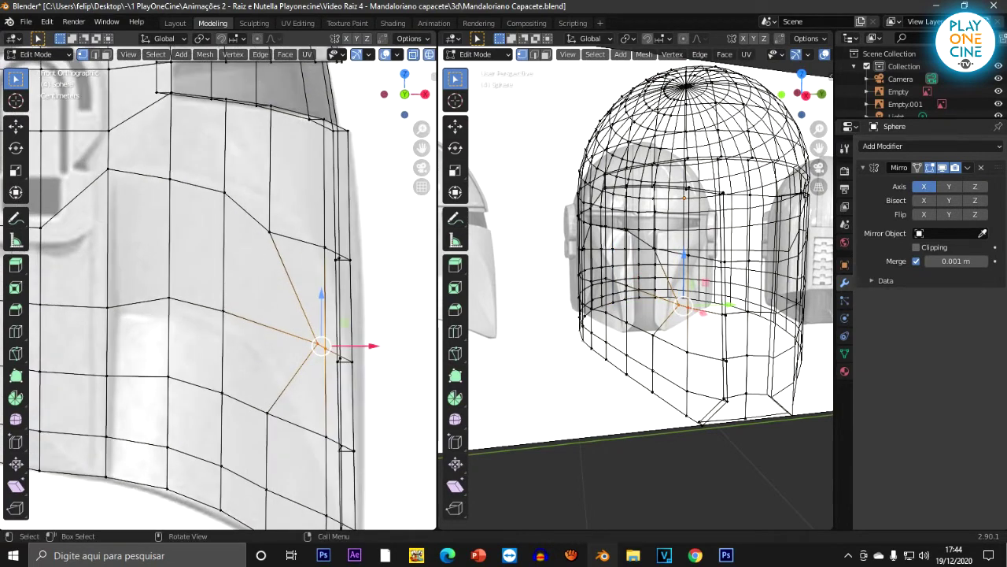
drag(373, 346, 381, 346)
click(333, 345)
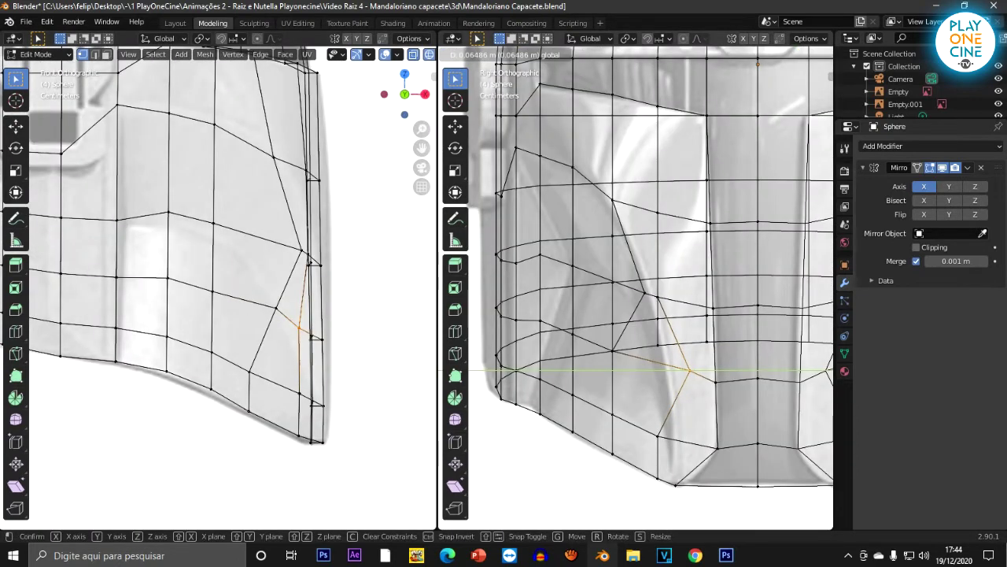
Step: Shift three vertices of the column beside the visor's vertical slot along Y toward the slot, matching the reference edge
drag(741, 370, 741, 370)
shift+middle_drag(742, 370, 707, 355)
click(624, 283)
drag(677, 283, 706, 282)
click(624, 199)
drag(677, 198, 693, 198)
key(Return)
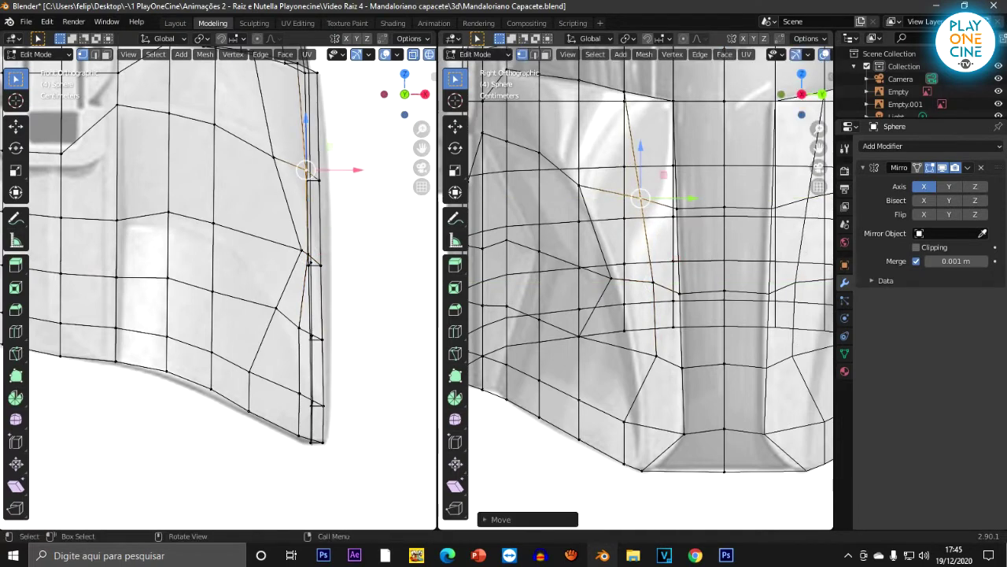
Step: Move the lower loop's cheek vertex along Y toward the visor and lower it along Z onto the reference curve
click(578, 335)
key(g)
key(y)
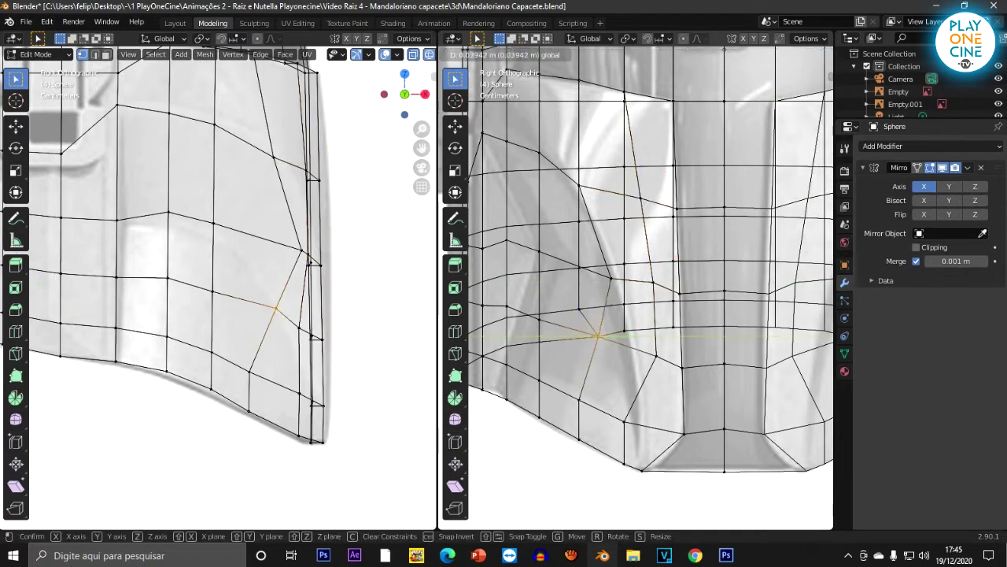
key(Return)
drag(627, 288, 627, 307)
drag(677, 356, 680, 356)
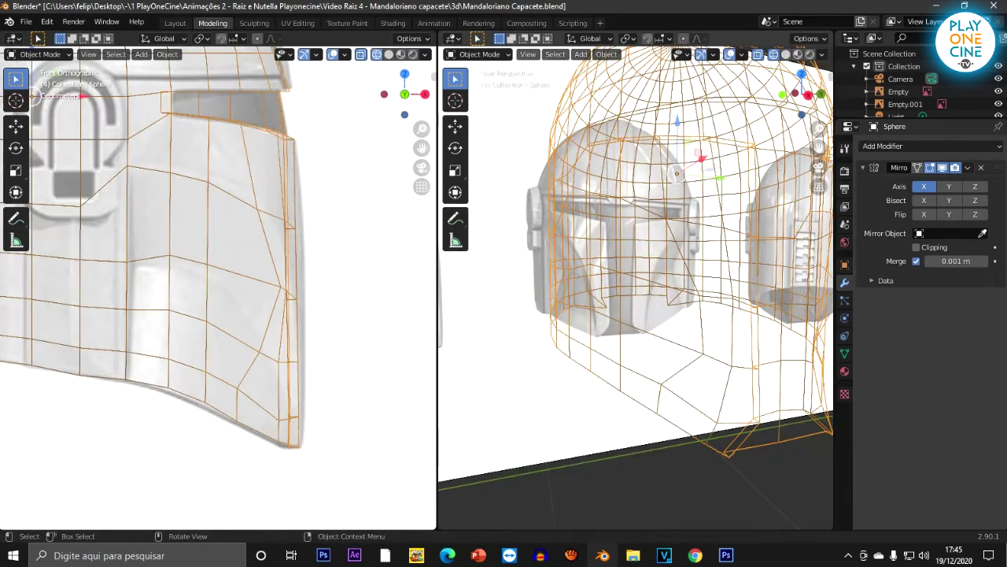
Step: Examine the cheek in solid perspective, and return the reference viewport to a right view in wireframe
middle_drag(630, 315, 658, 359)
key(alt+a)
key(z)
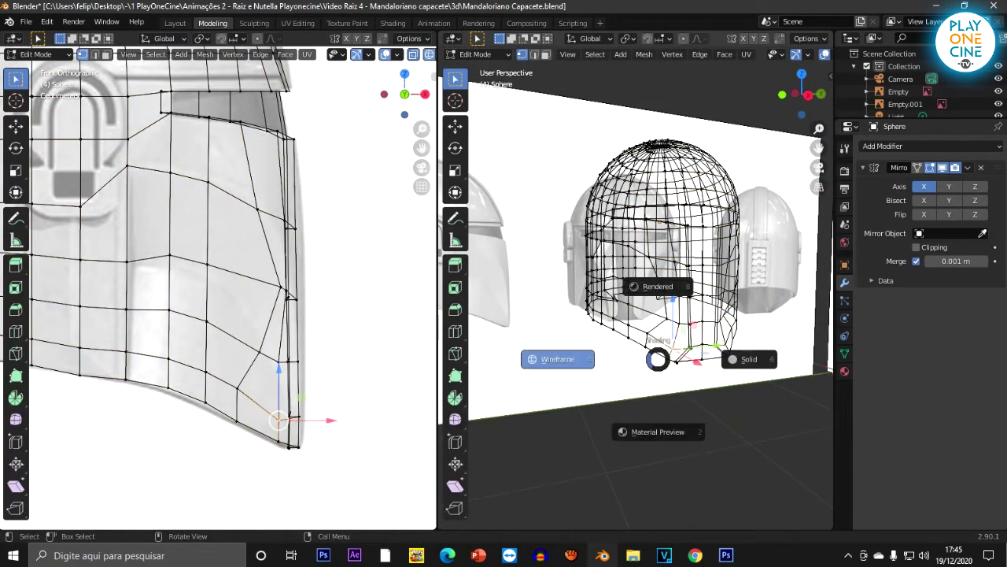
click(747, 359)
mouse_move(732, 359)
middle_down()
mouse_move(765, 363)
mouse_move(639, 360)
mouse_move(787, 361)
mouse_move(678, 362)
mouse_move(718, 356)
mouse_move(701, 374)
middle_up()
scroll(679, 362, up, 2)
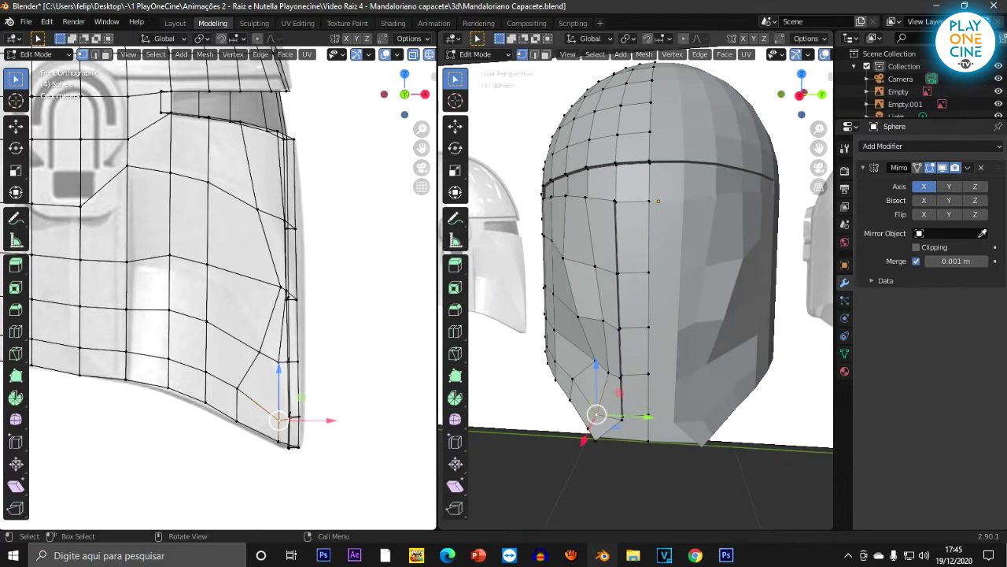
key(KP_1)
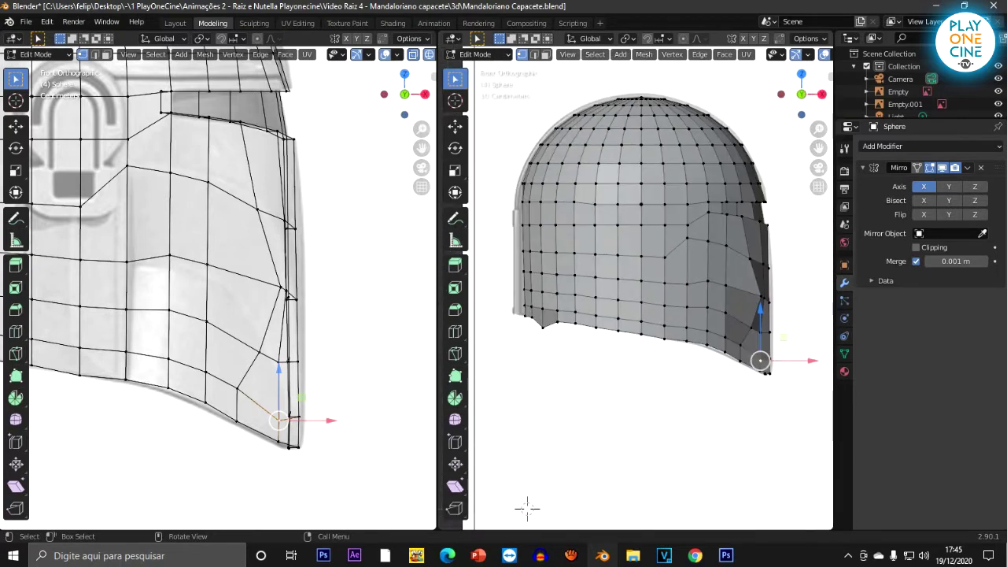
key(KP_3)
scroll(634, 337, up, 4)
key(z)
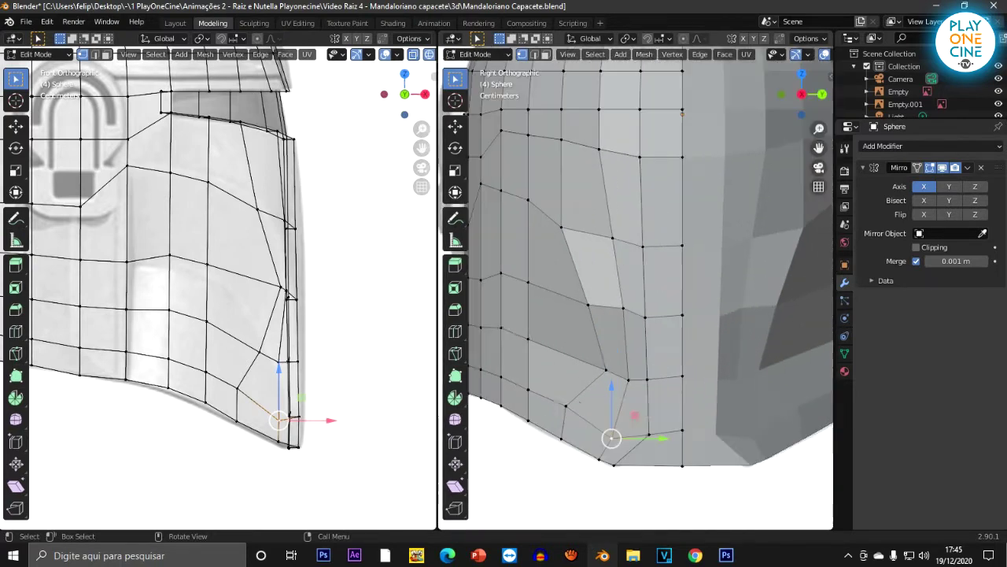
click(543, 337)
scroll(543, 337, down, 2)
shift+middle_drag(622, 338, 696, 335)
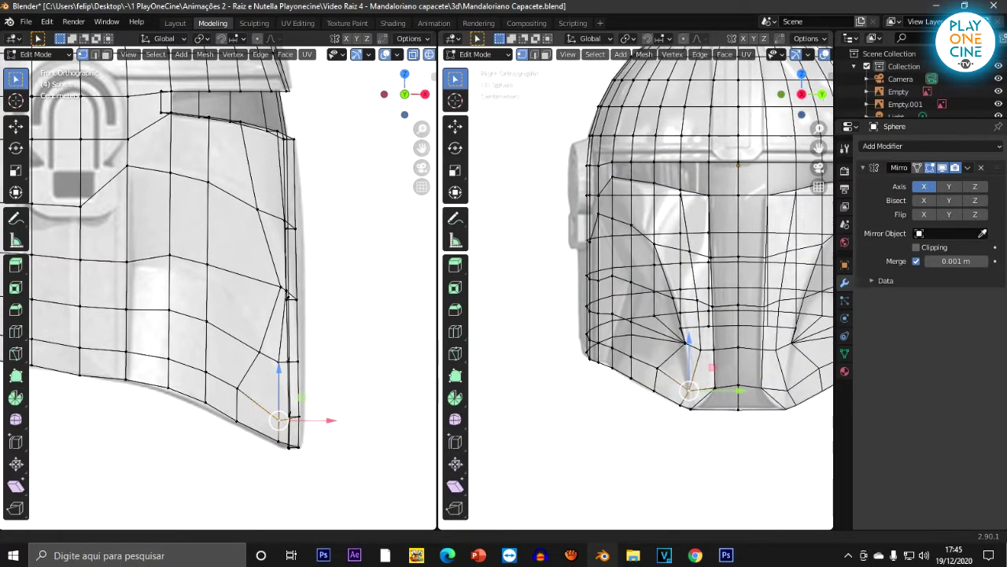
Step: Try to move the middle loop's outer cheek vertex toward the visor, and undo it
scroll(696, 335, up, 3)
click(606, 266)
key(g)
click(617, 266)
key(ctrl+z)
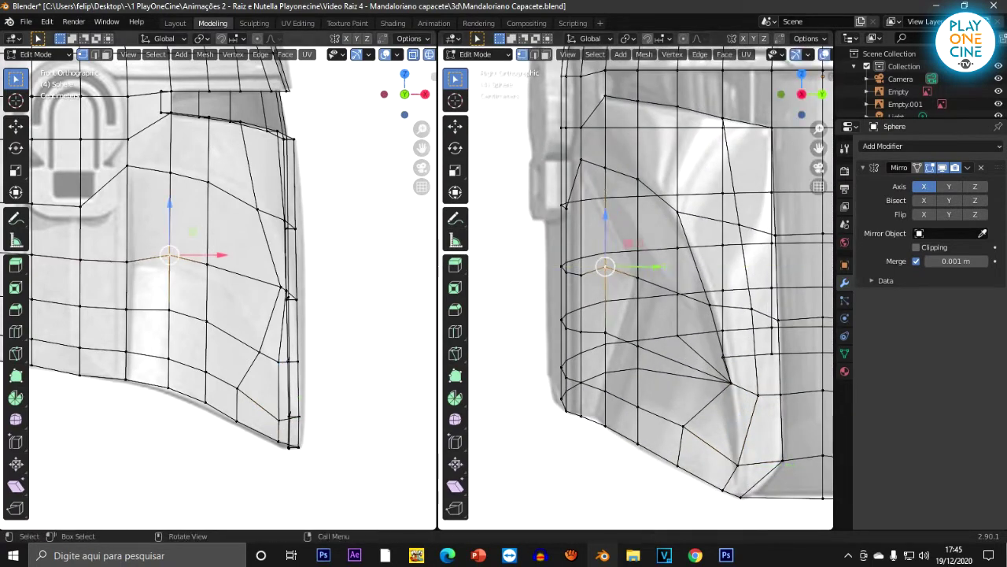
Step: Move the middle loop's cheek vertex nearest the visor about 0.02 m inward along X in the front view
scroll(275, 291, down, 2)
middle_drag(275, 291, 162, 299)
click(678, 294)
click(213, 272)
click(219, 285)
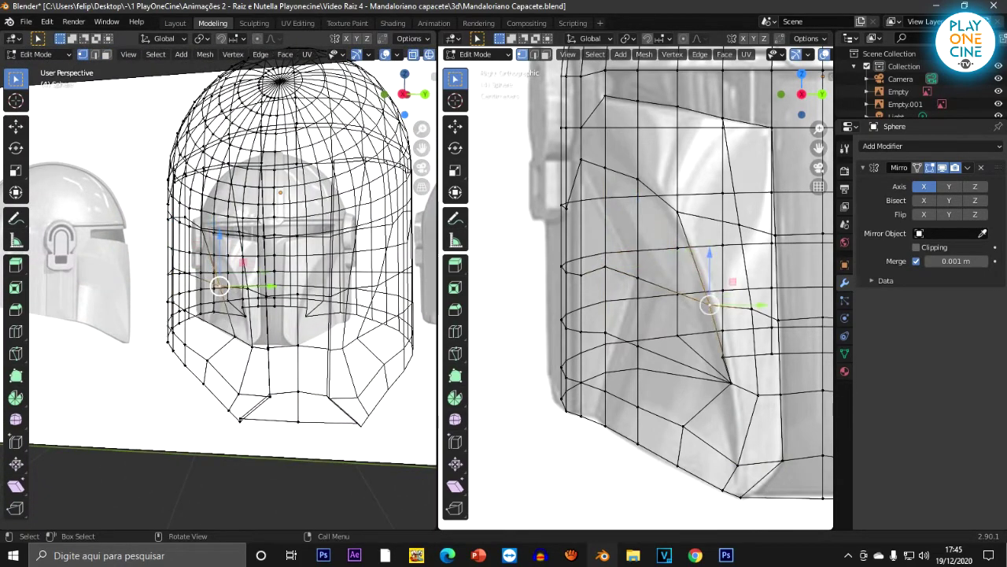
key(KP_1)
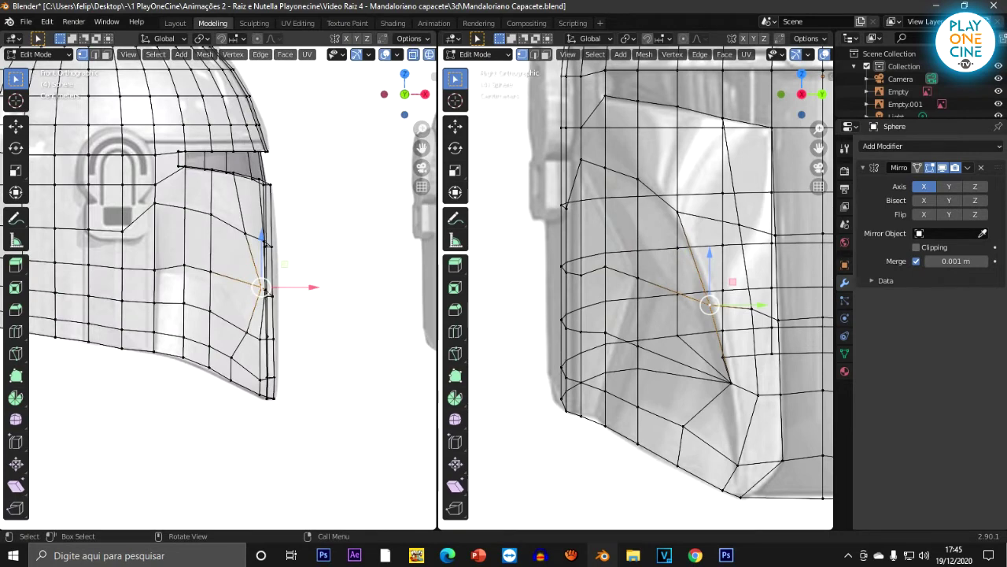
drag(312, 288, 307, 288)
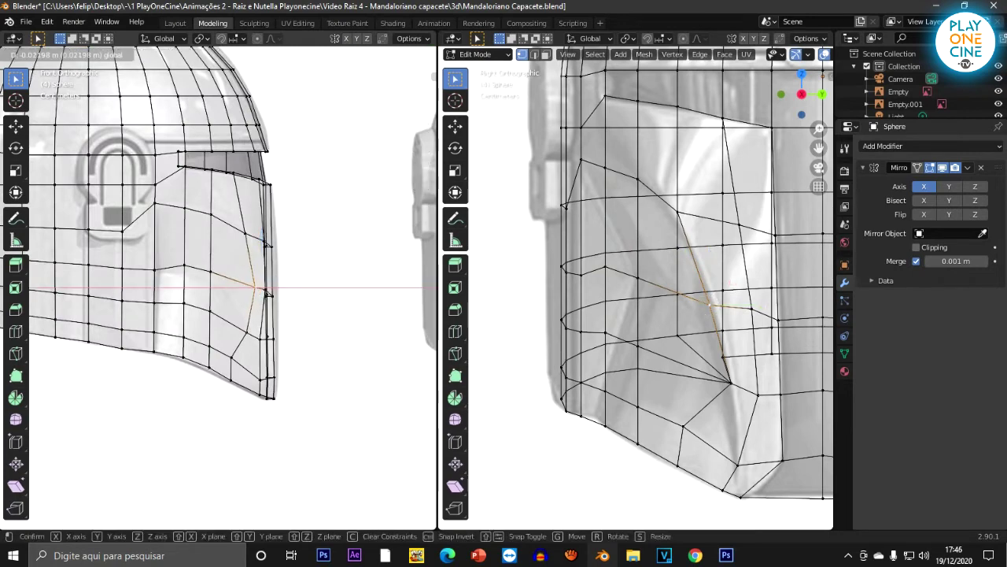
click(267, 292)
Step: Move the middle loop's next two vertices along Y toward the visor and lower them to follow the reference cheek recess
click(210, 272)
click(197, 268)
key(g)
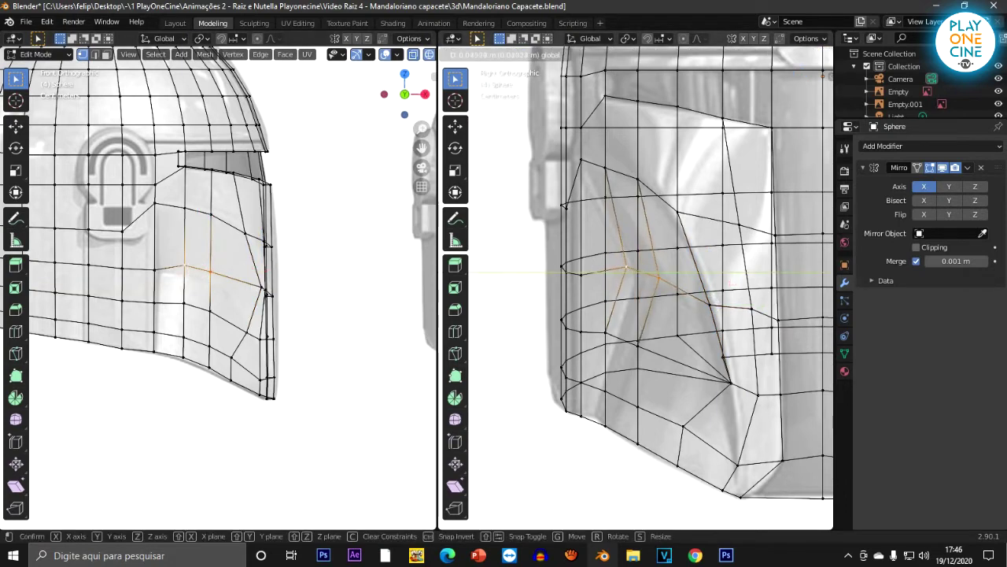
key(Return)
drag(658, 221, 658, 226)
key(g)
key(Return)
key(g)
key(Return)
Step: Move the middle loop's next vertex toward the helmet's side along Y, bringing it beside the two shifted ones
key(g)
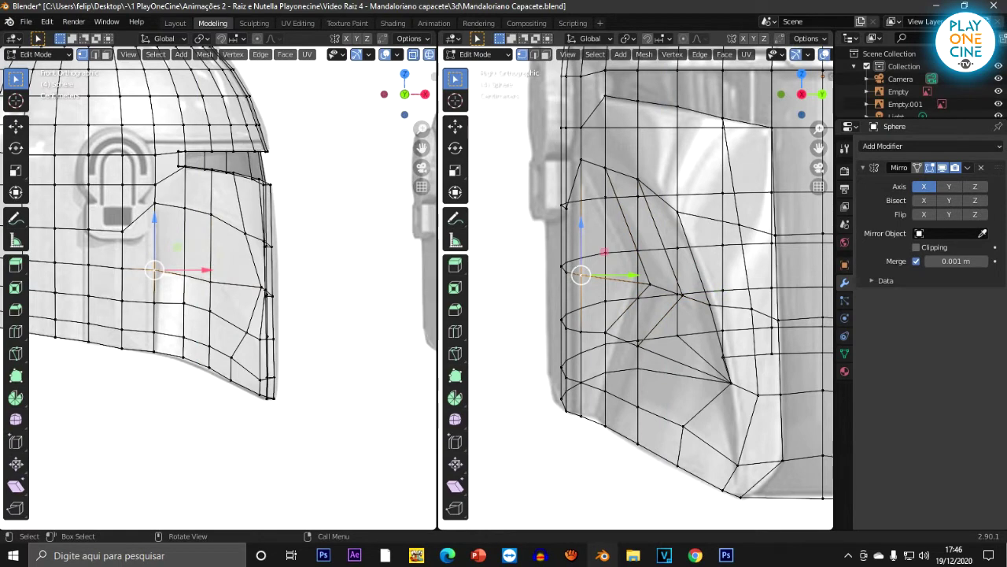
key(y)
click(681, 279)
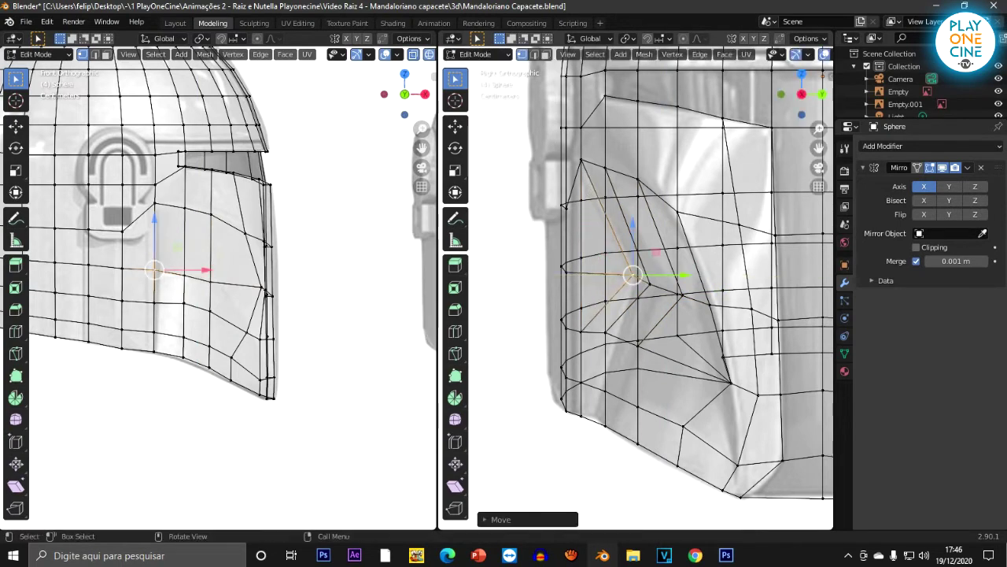
Step: Switch the reference viewport to solid shading and examine the cheek recess from the right and in perspective
scroll(682, 278, down, 4)
key(z)
click(768, 280)
scroll(768, 280, up, 2)
shift+middle_drag(768, 280, 698, 268)
scroll(638, 300, down, 2)
key(KP_3)
scroll(555, 285, up, 2)
scroll(555, 284, down, 3)
middle_drag(633, 275, 653, 203)
scroll(622, 271, up, 3)
scroll(655, 240, up, 1)
Step: Adjust the cheek recess's corner vertex nearest the visor along X, and shift it about 0.02 m along Y
click(659, 319)
middle_drag(659, 319, 701, 332)
middle_drag(634, 272, 640, 319)
click(573, 276)
key(g)
key(x)
click(631, 315)
key(g)
key(y)
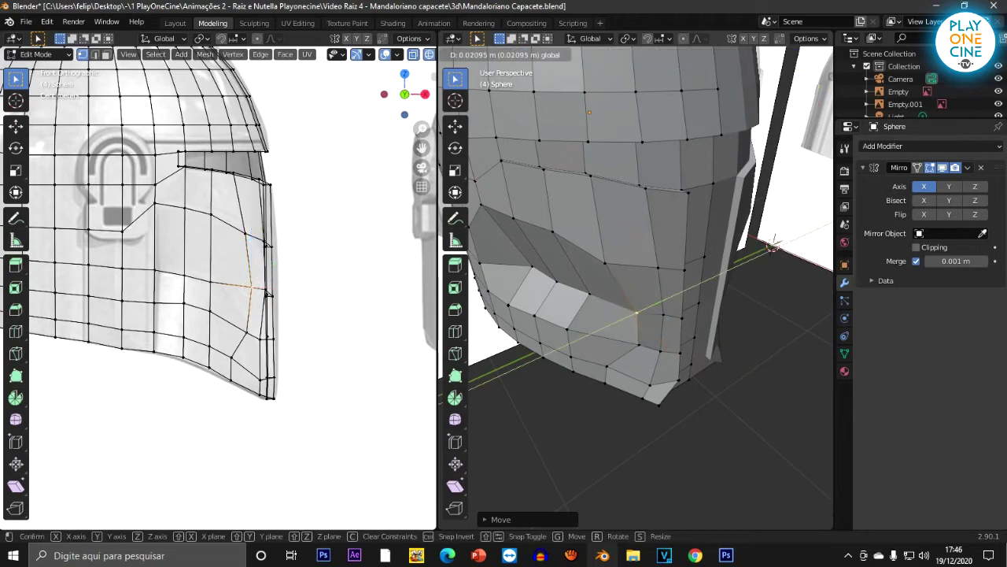
click(631, 314)
Step: Inspect the helmet in Object Mode from the front and below, and return to Edit Mode at the visor's lower end
scroll(252, 288, up, 2)
middle_drag(598, 303, 584, 287)
middle_drag(685, 315, 777, 325)
scroll(713, 312, down, 3)
key(Tab)
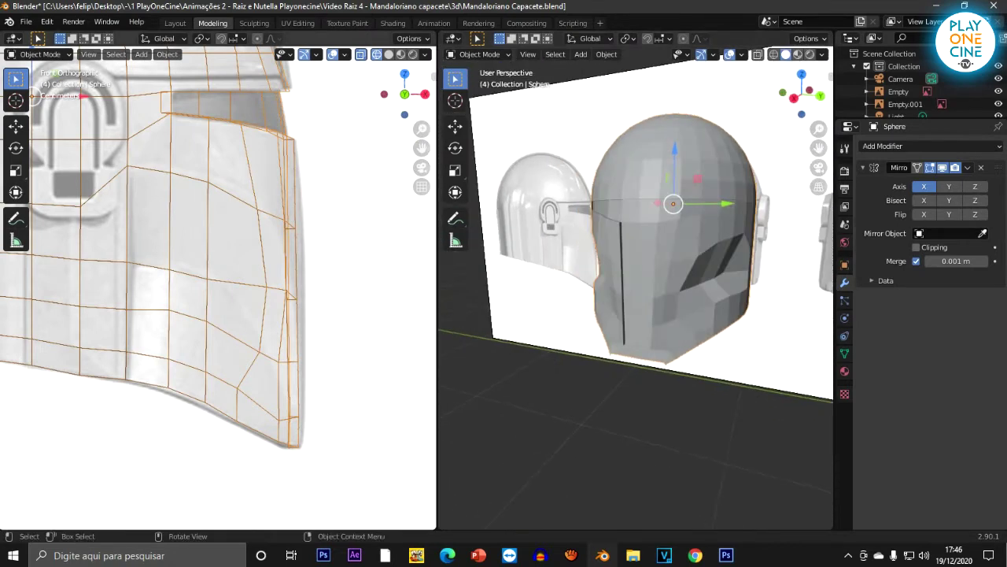
scroll(236, 299, down, 3)
scroll(654, 315, down, 3)
middle_drag(653, 314, 700, 254)
scroll(645, 307, up, 8)
scroll(645, 307, down, 8)
scroll(641, 314, up, 4)
key(Tab)
scroll(641, 313, up, 3)
scroll(650, 236, up, 2)
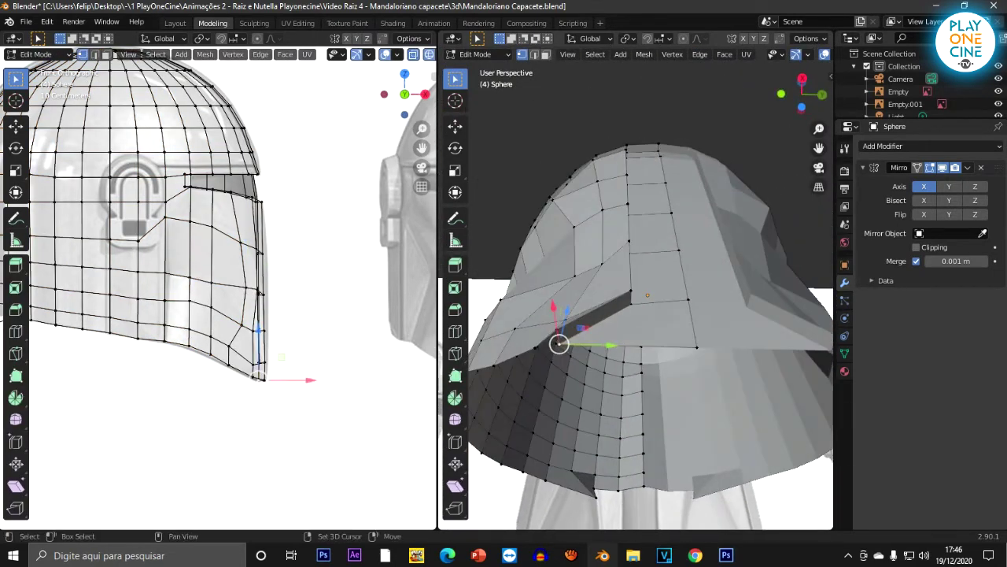
Step: Push the vertices at the bottom end of the visor's vertical slot inward along X
shift+click(630, 304)
middle_drag(648, 284, 573, 316)
drag(536, 337, 549, 348)
click(517, 414)
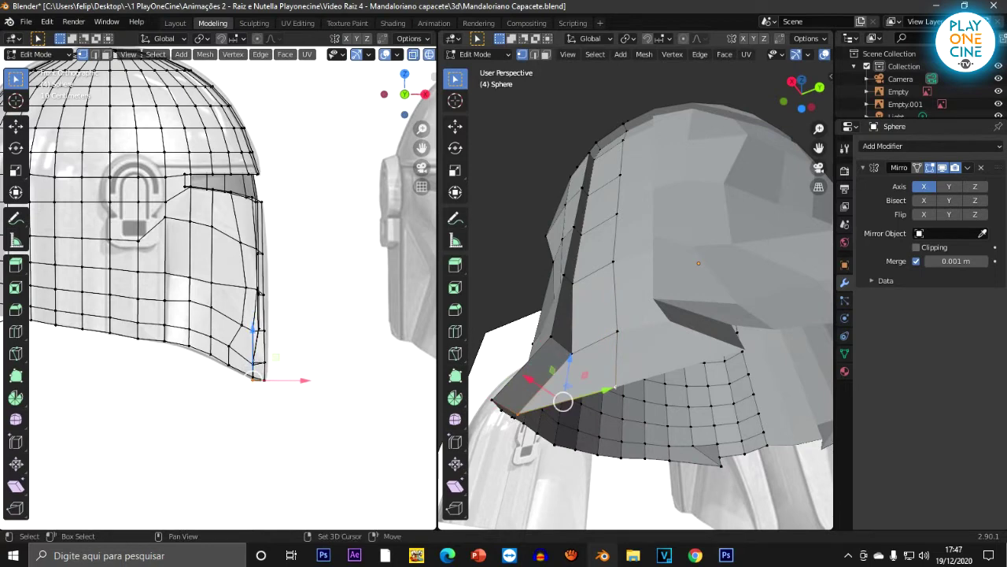
drag(530, 379, 545, 389)
middle_drag(545, 390, 610, 413)
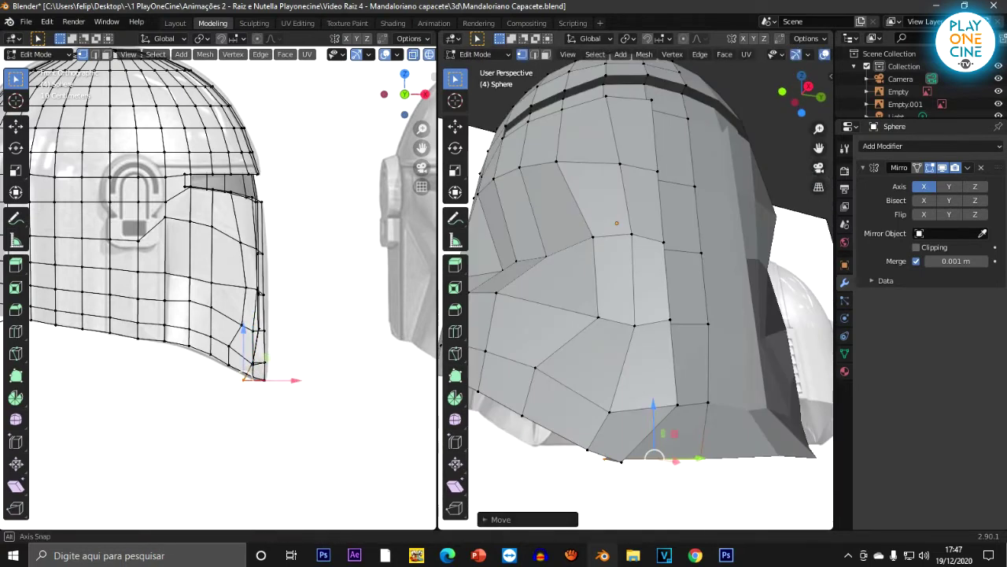
Step: Push the visor slot's vertex pair above the bottom end slightly inward along X
key(Tab)
mouse_move(604, 328)
middle_down()
mouse_move(718, 323)
mouse_move(616, 322)
middle_up()
key(Tab)
scroll(691, 322, up, 3)
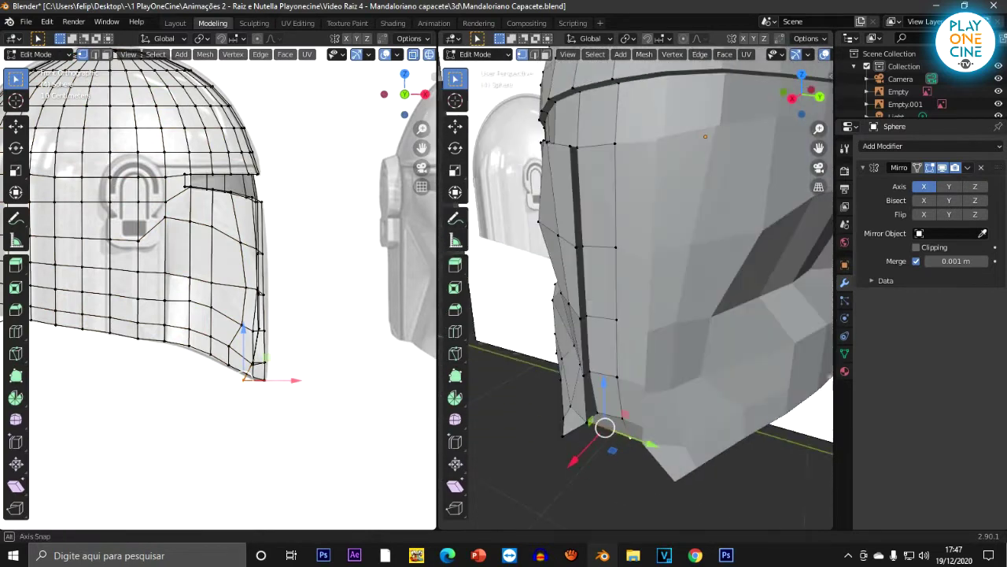
click(591, 372)
shift+click(617, 377)
drag(571, 402, 577, 396)
Step: Push the next vertex pair up the visor slot slightly inward along X, and inspect the whole helmet
click(581, 318)
click(617, 319)
shift+click(586, 318)
drag(568, 336, 574, 333)
key(Tab)
middle_drag(574, 333, 708, 334)
scroll(708, 334, down, 2)
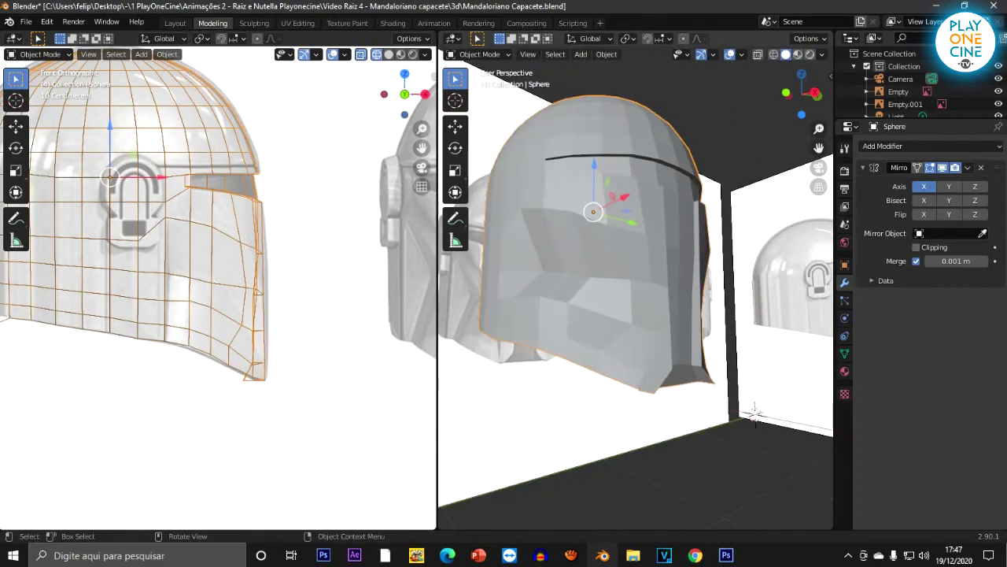
key(Tab)
middle_drag(754, 413, 768, 421)
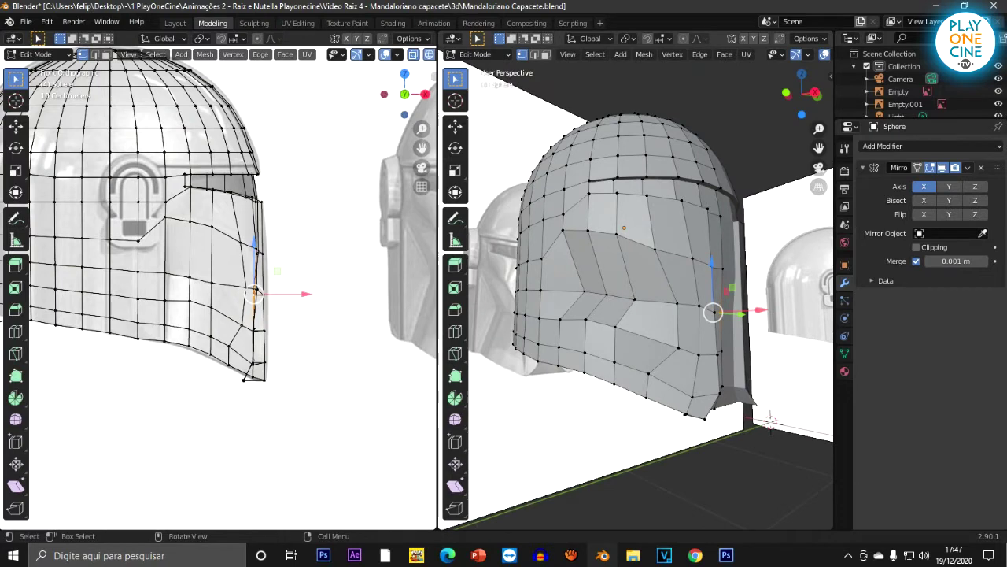
Step: Move three vertices along the cheek panel's lower edge down and inward toward the visor, using the wireframe over the face reference
click(211, 307)
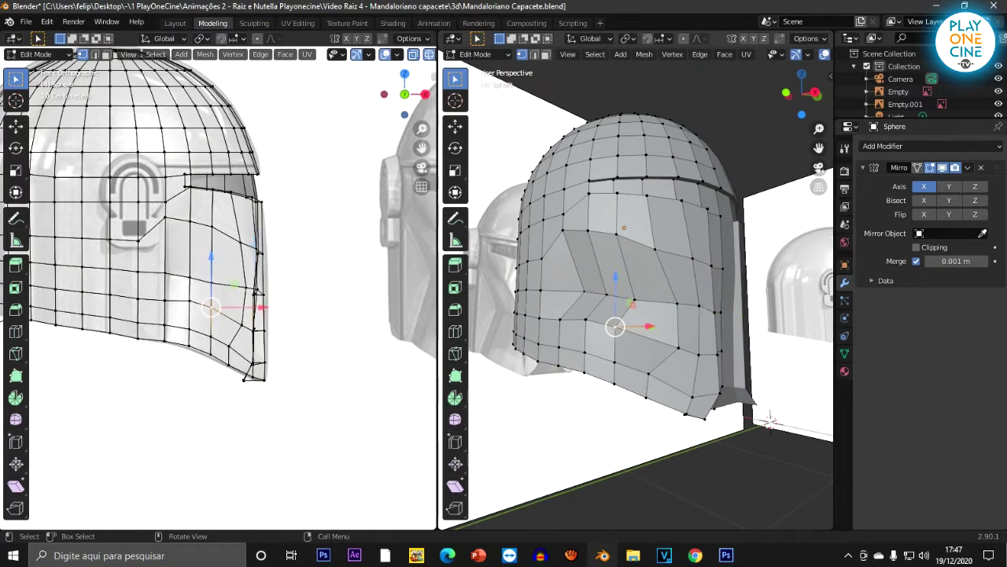
key(KP_3)
key(KP_3)
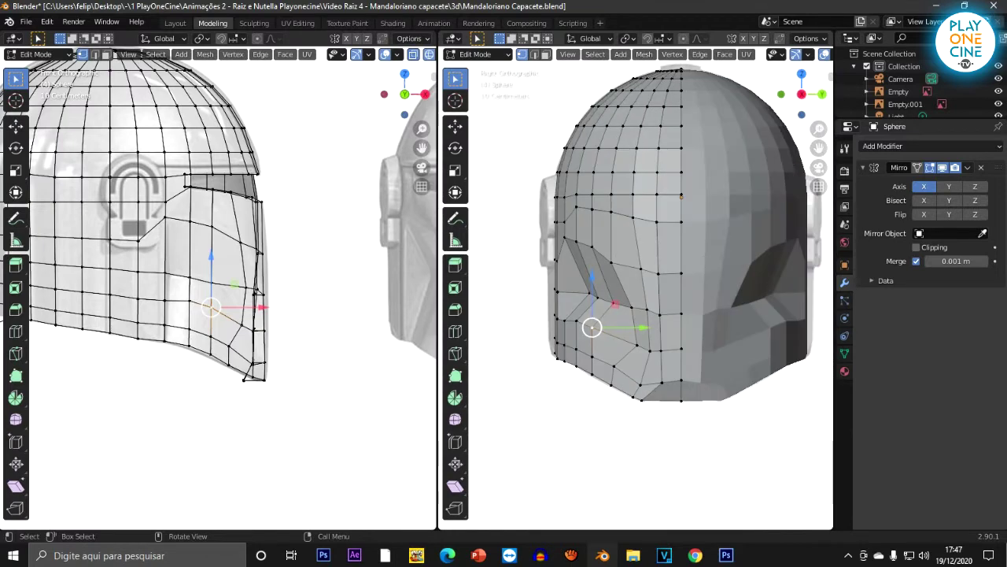
key(z)
click(483, 317)
scroll(639, 292, up, 1)
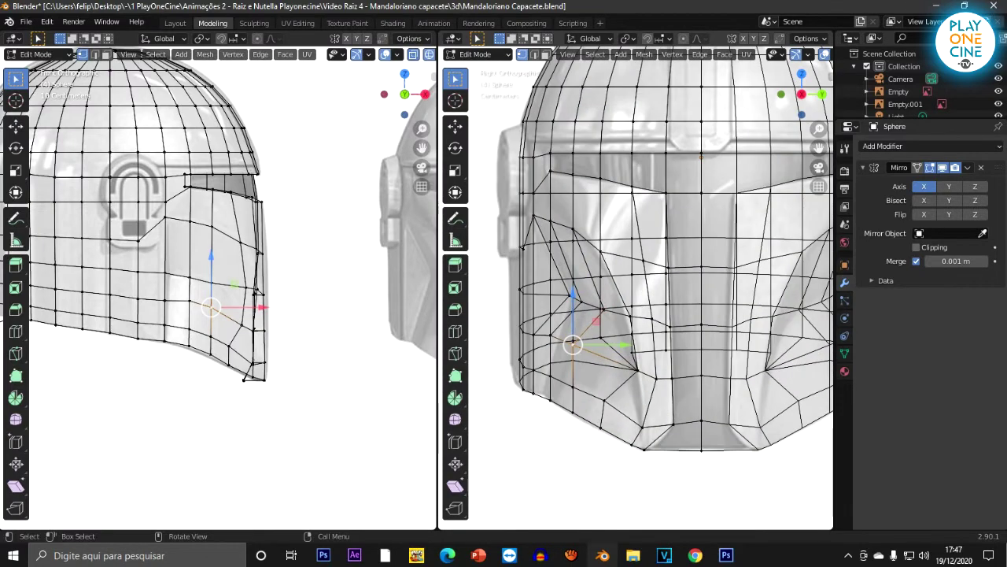
scroll(636, 291, up, 3)
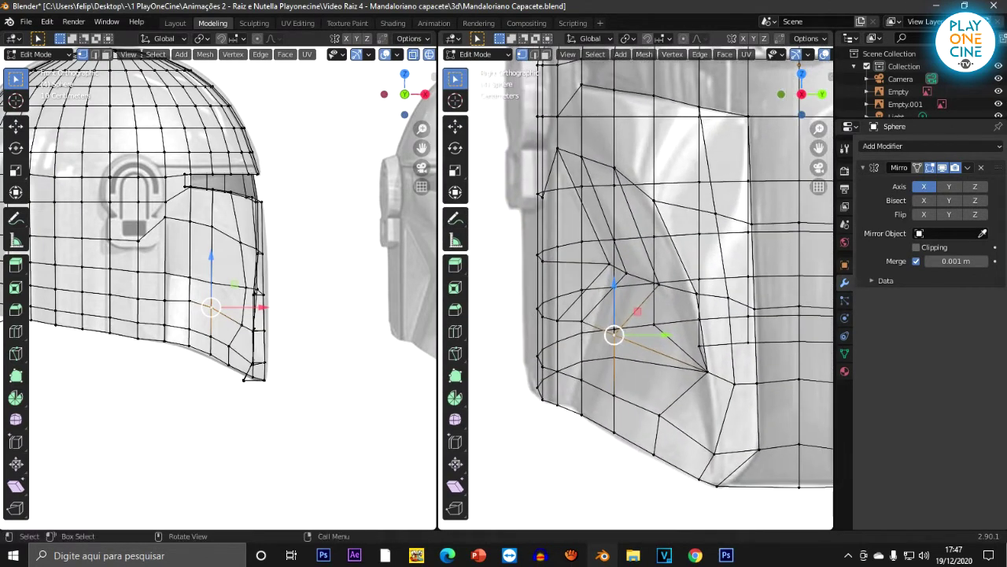
shift+click(557, 320)
shift+click(581, 321)
drag(584, 277, 584, 309)
drag(621, 358, 645, 358)
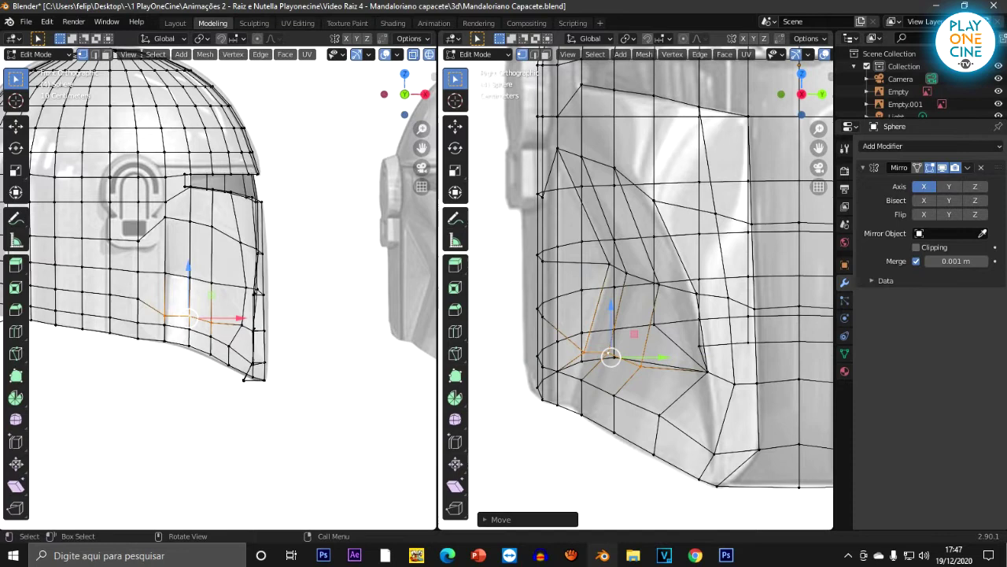
Step: Try to lower the three vertices in the row directly beneath the cheek panel's lower edge
click(558, 371)
shift+click(581, 381)
shift+click(614, 395)
drag(584, 382, 584, 398)
key(ctrl+z)
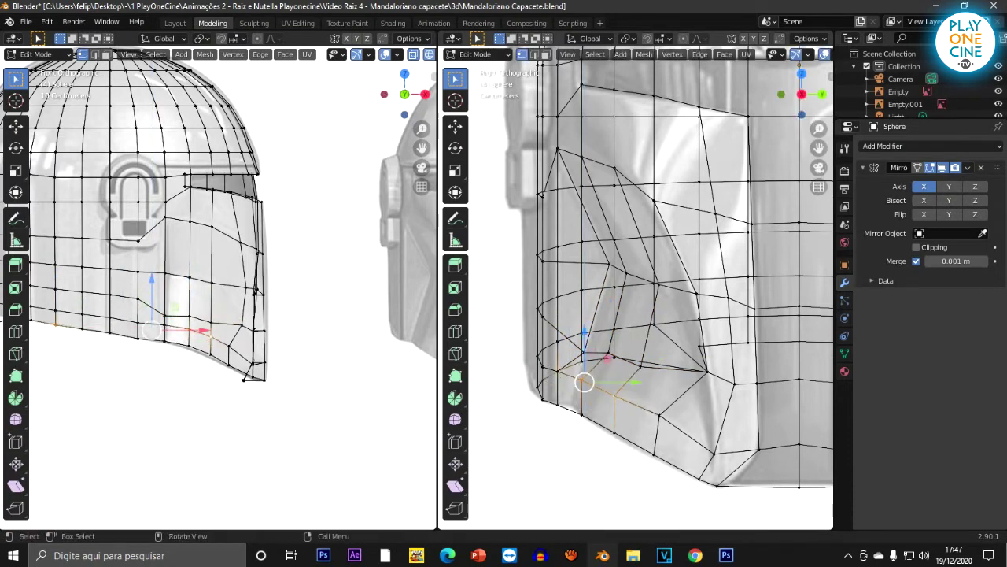
Step: Raise the stray vertex protruding below the helmet's rear bottom edge and shift it back into line with its row
scroll(636, 315, down, 2)
shift+middle_drag(236, 288, 355, 287)
scroll(88, 252, up, 2)
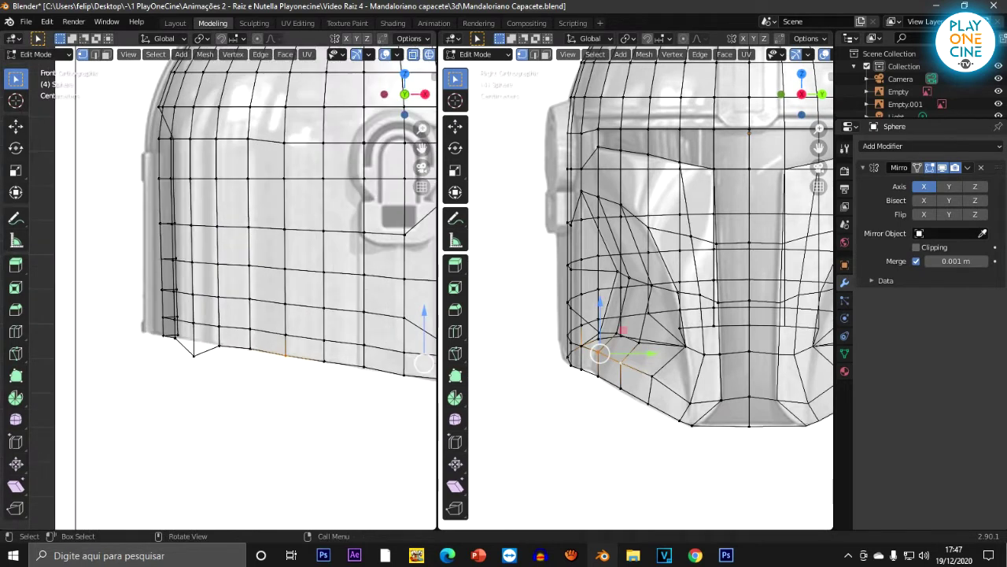
scroll(218, 288, up, 2)
click(158, 361)
click(185, 385)
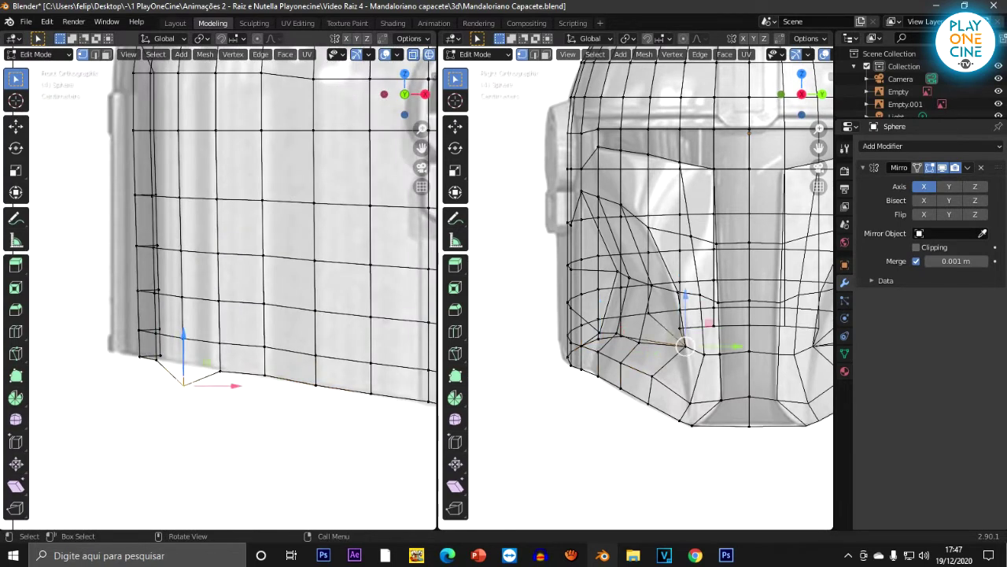
drag(183, 337, 184, 315)
scroll(189, 315, down, 3)
middle_drag(189, 315, 224, 417)
scroll(224, 417, up, 2)
drag(171, 250, 186, 286)
middle_drag(186, 285, 195, 197)
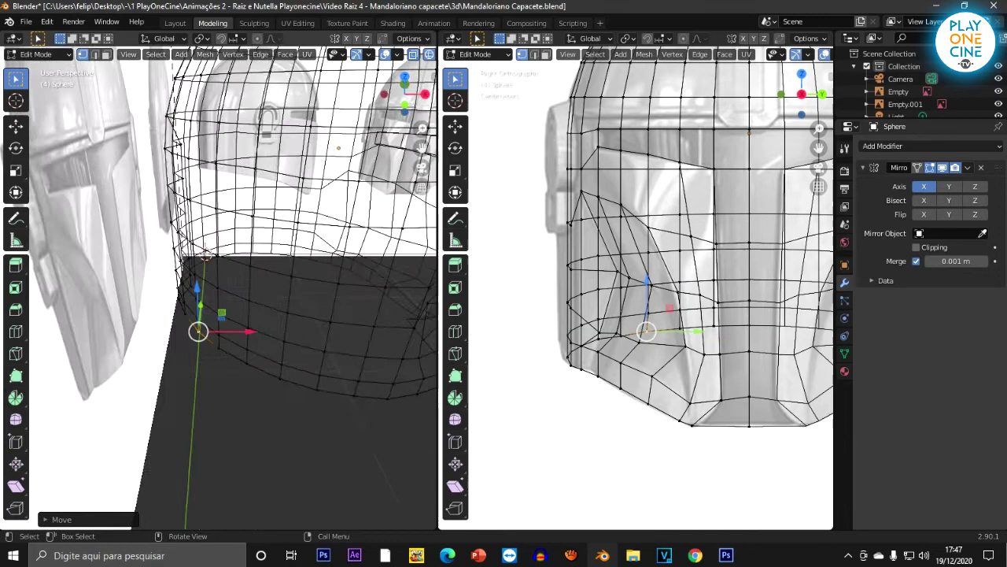
Step: Examine the whole helmet wireframe from several angles and compare its lower cheek with the face reference
scroll(197, 212, down, 5)
scroll(636, 315, up, 2)
scroll(636, 315, down, 5)
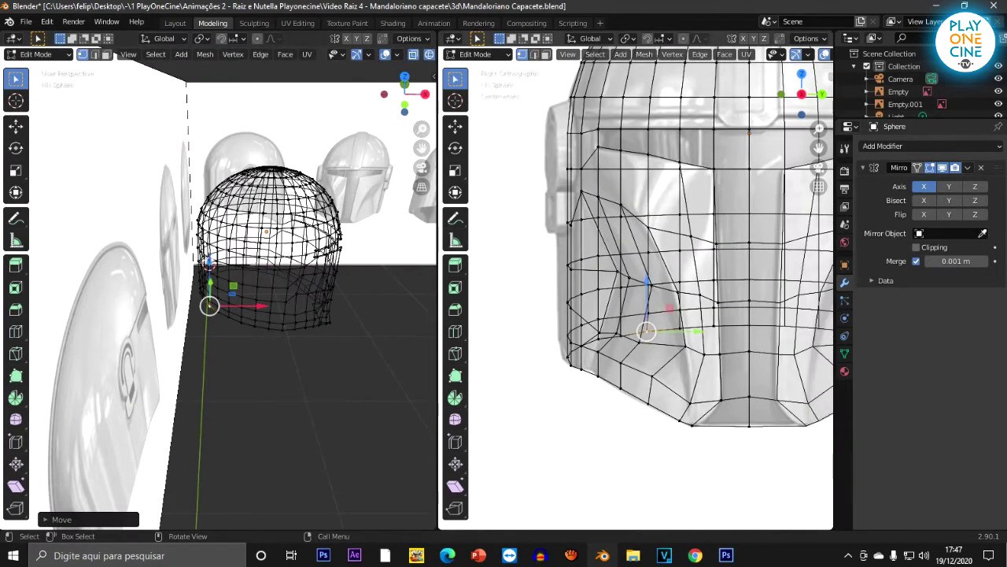
scroll(636, 286, up, 3)
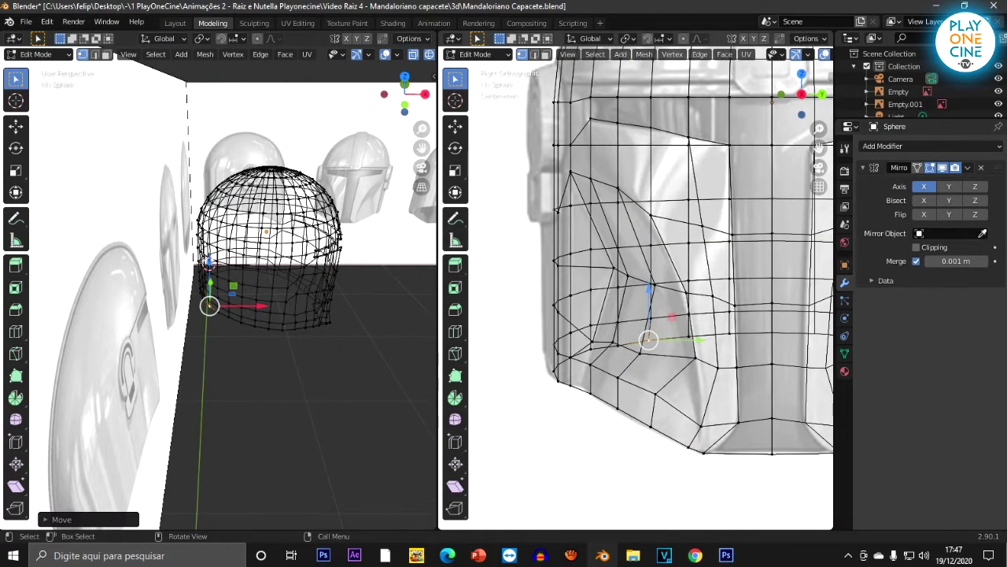
scroll(637, 286, down, 2)
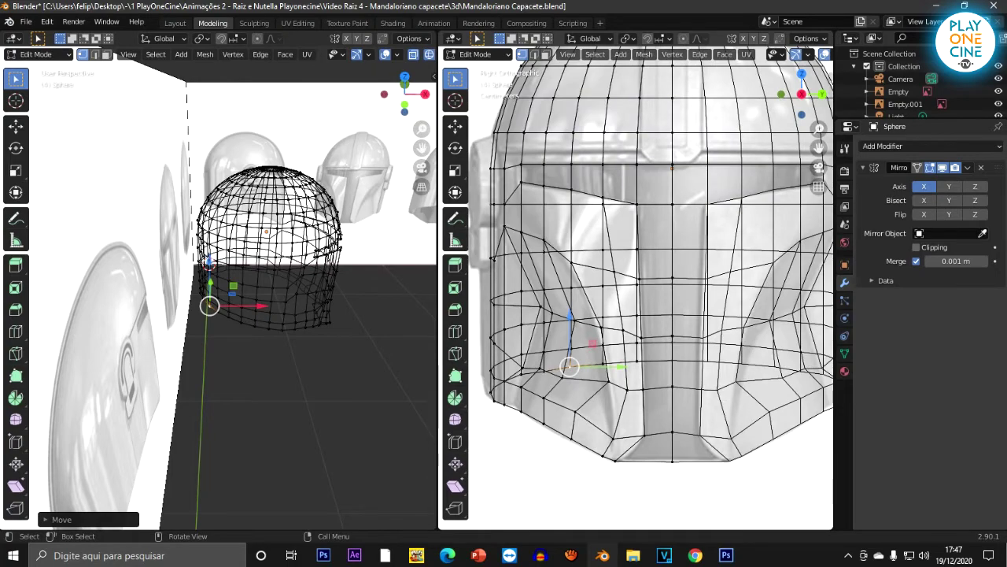
shift+middle_drag(637, 285, 685, 246)
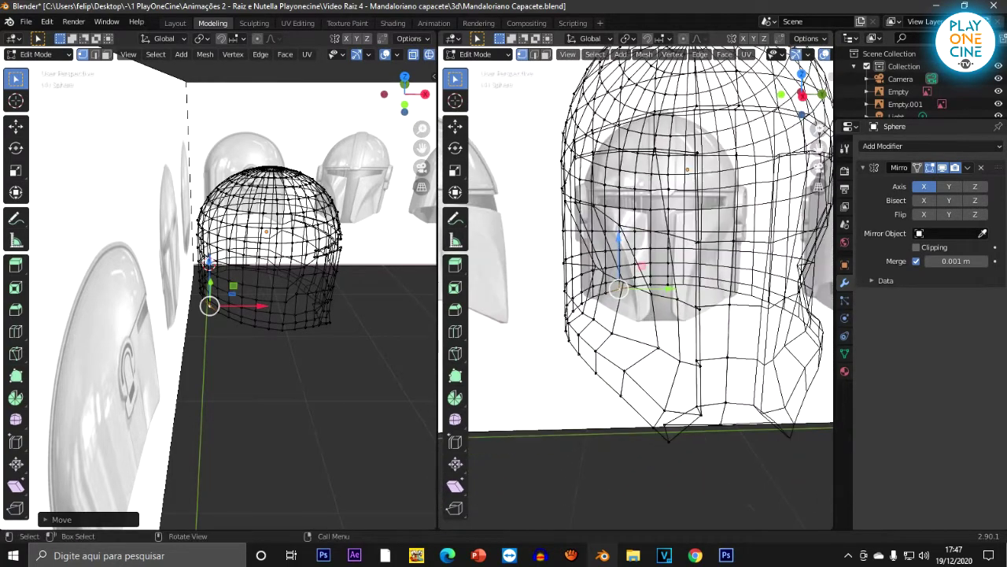
key(KP_1)
key(KP_3)
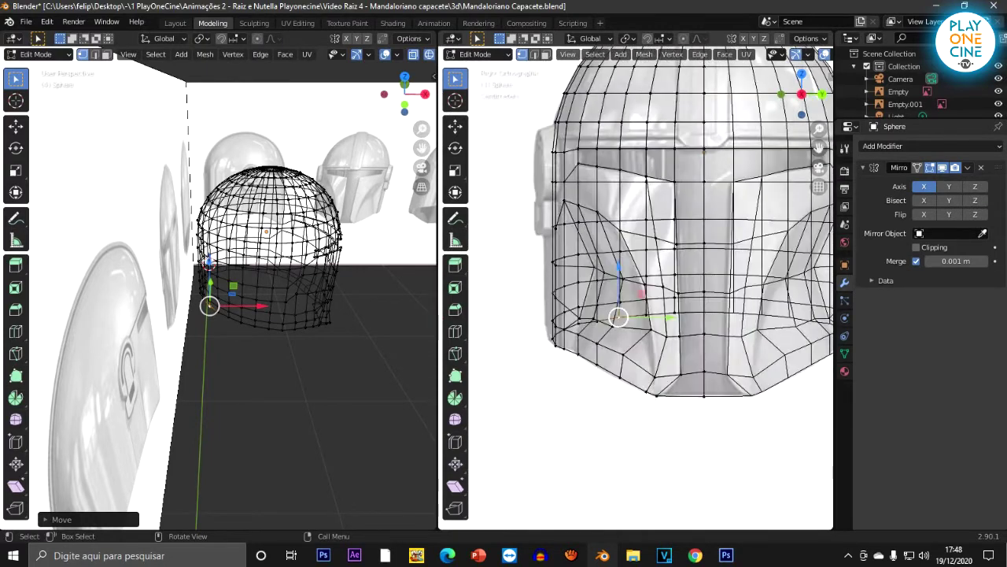
scroll(635, 287, up, 3)
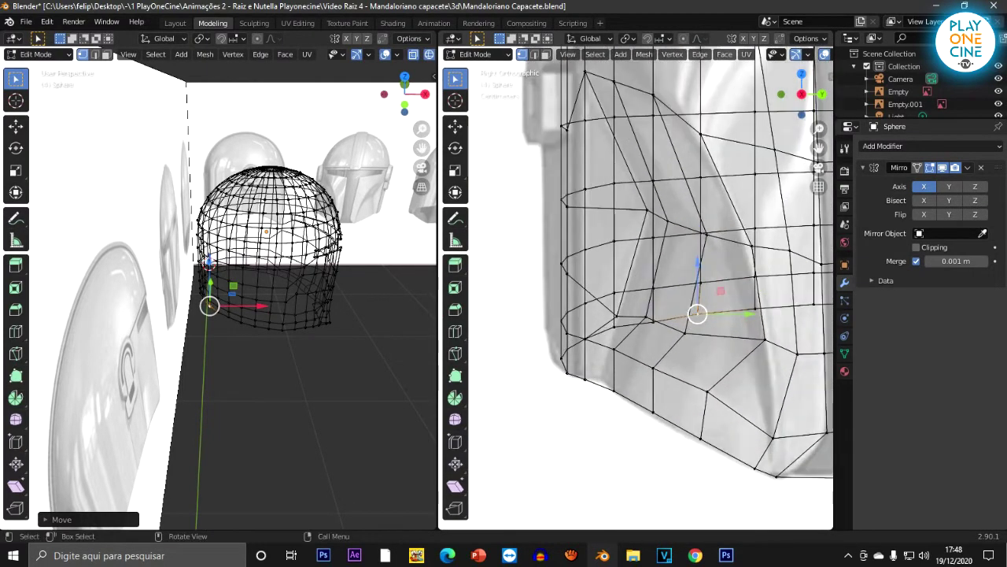
Step: Select the three vertices on the cheek panel's lower edge and compare their placement in both reference views
click(646, 317)
shift+click(685, 334)
shift+click(617, 316)
scroll(276, 291, up, 1)
key(KP_1)
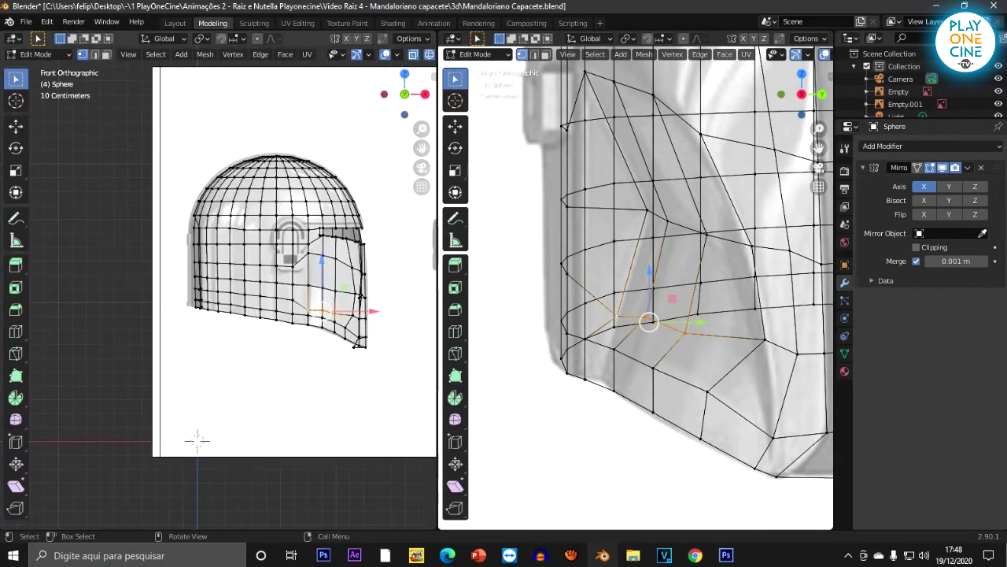
scroll(637, 287, up, 1)
scroll(314, 291, up, 3)
shift+middle_drag(315, 292, 159, 298)
scroll(228, 291, up, 3)
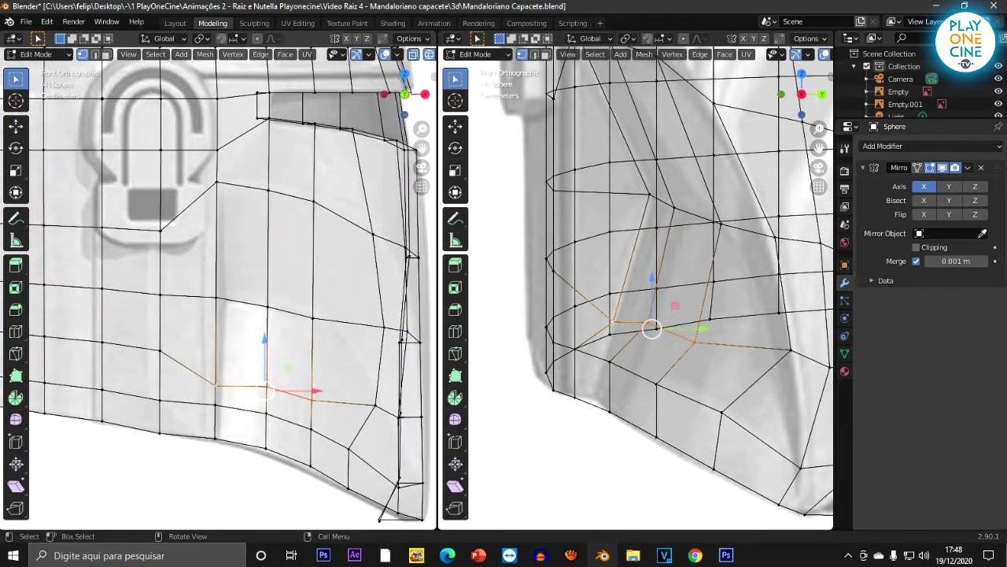
scroll(229, 291, down, 2)
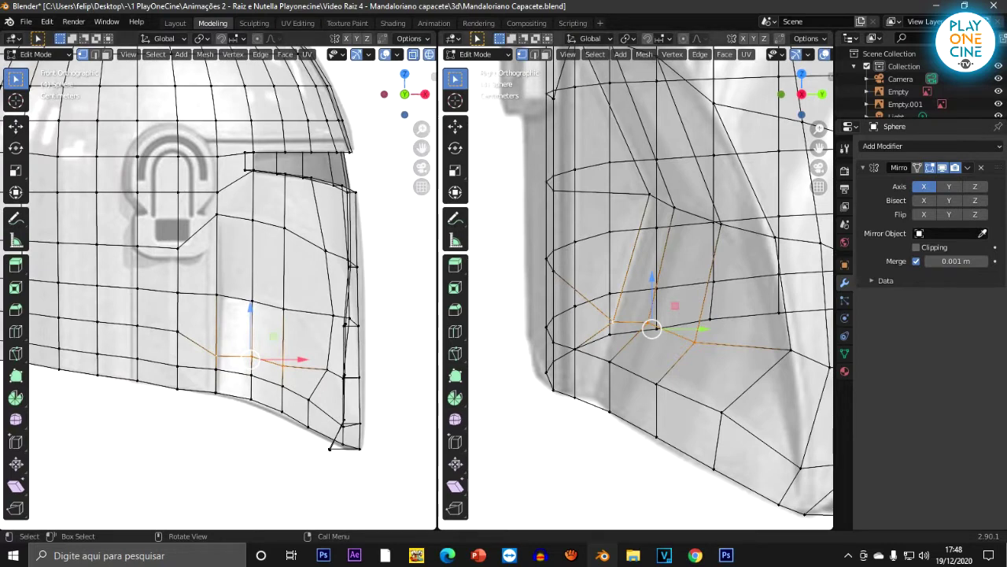
scroll(636, 287, down, 2)
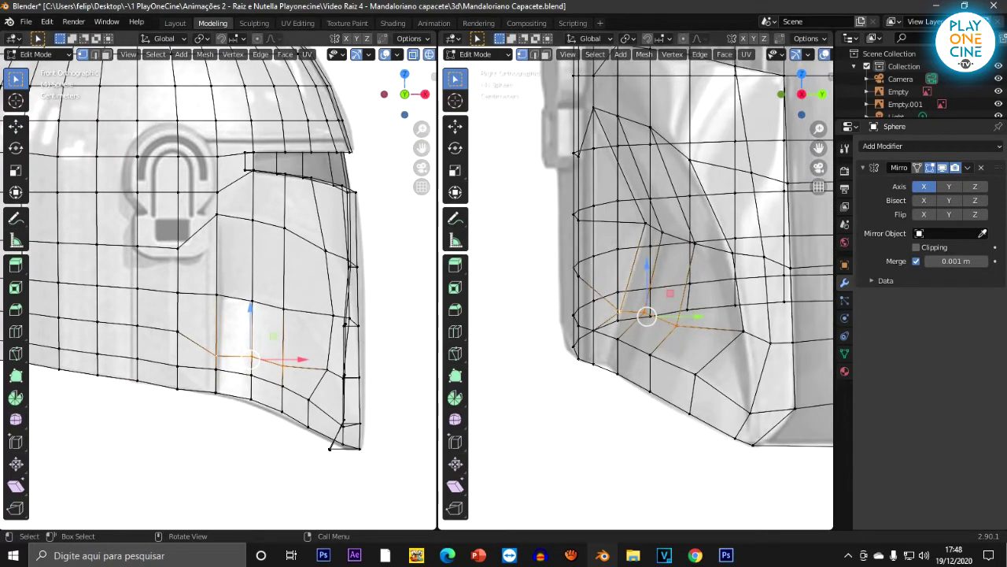
Step: Move the three vertices in the row beneath the cheek panel's lower edge inward along Y
click(217, 369)
shift+click(618, 339)
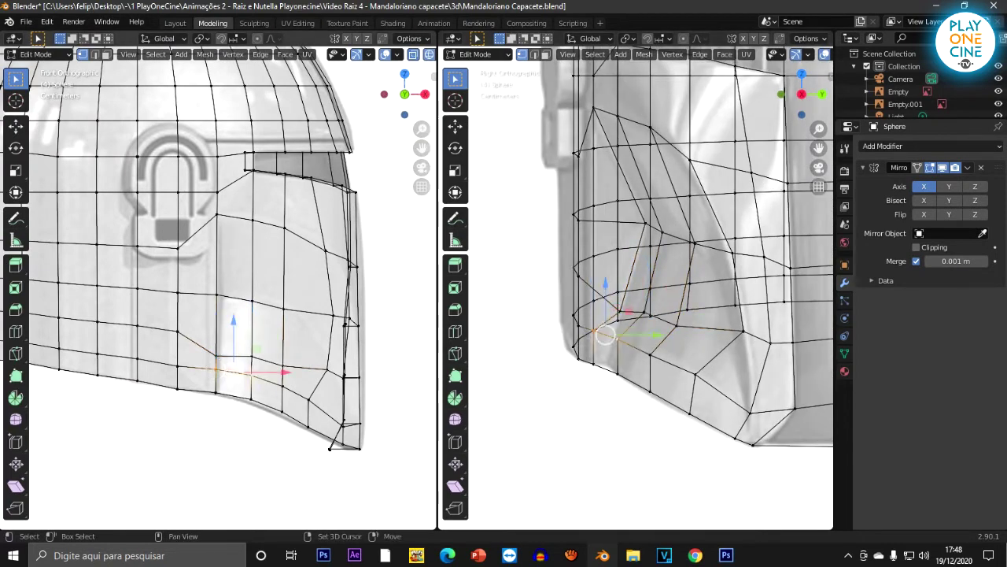
shift+click(651, 355)
key(g)
key(y)
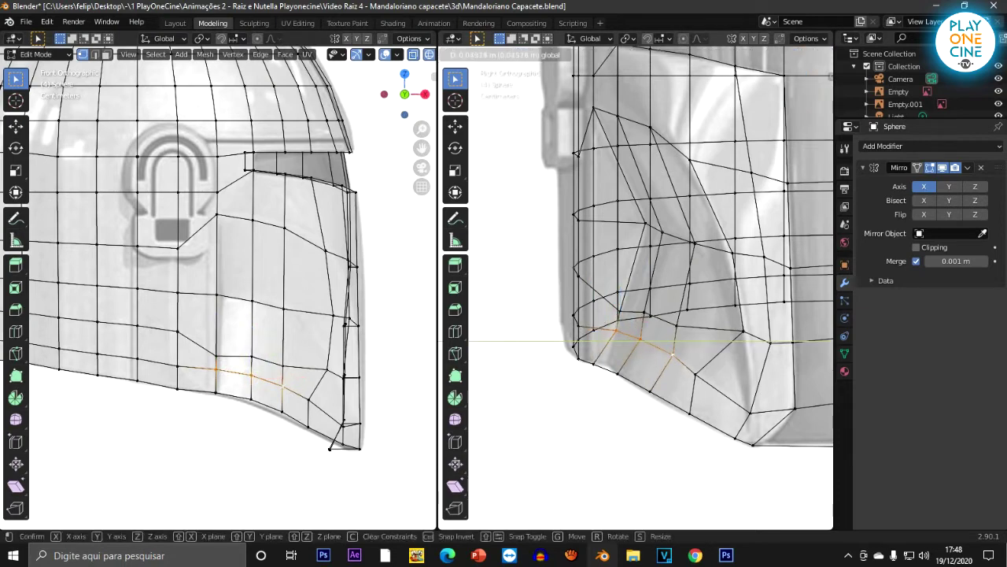
key(Return)
Step: Nudge the three vertices on the cheek panel's lower edge slightly inward along Y
click(621, 310)
shift+click(644, 312)
shift+click(677, 325)
key(g)
key(y)
key(Return)
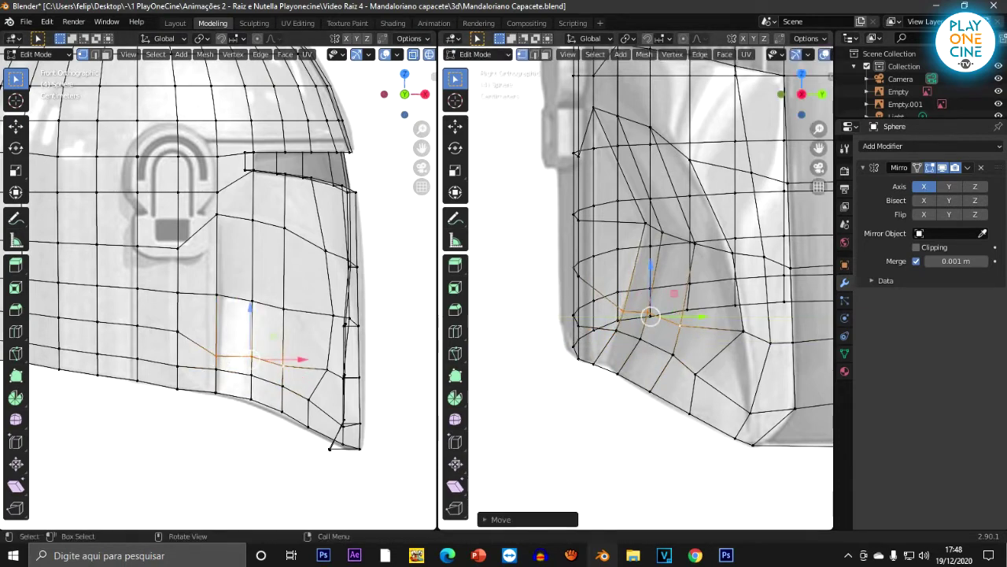
Step: Raise the outermost vertex of the cheek panel's lower edge along Z, and check it in perspective and front views
click(623, 311)
key(g)
key(z)
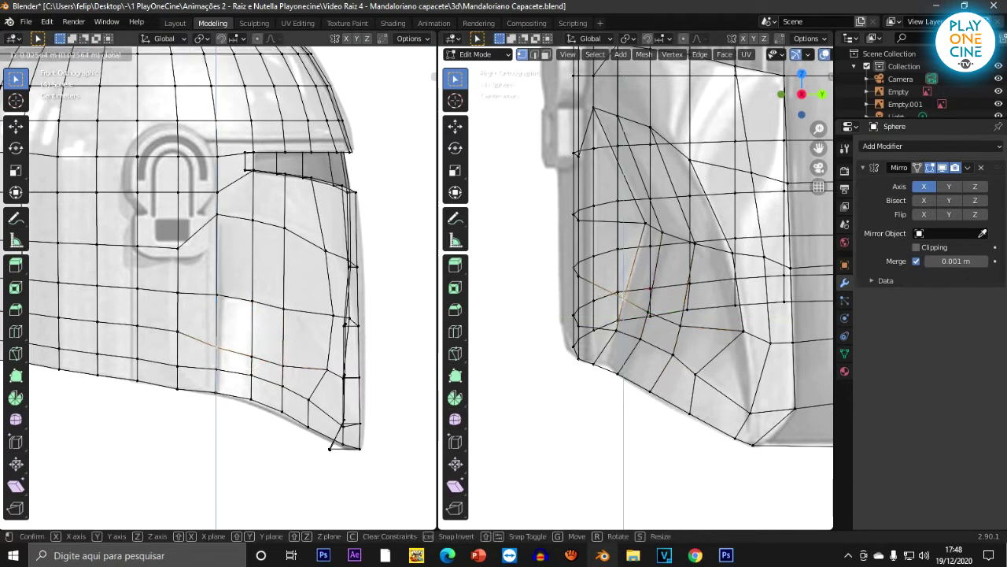
key(Return)
drag(216, 297, 217, 299)
mouse_move(217, 370)
middle_down()
mouse_move(286, 389)
mouse_move(362, 303)
mouse_move(249, 377)
middle_up()
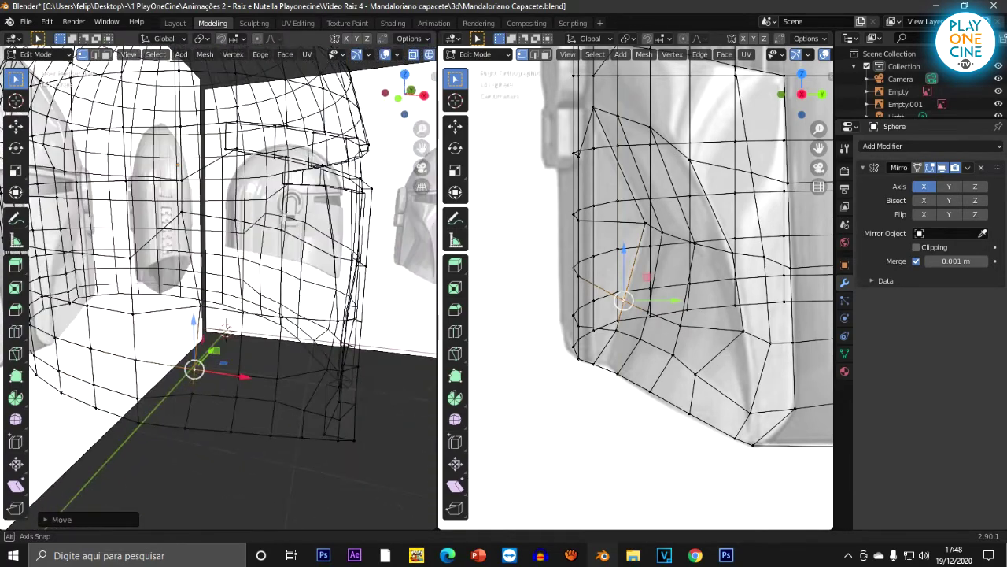
key(z)
key(Escape)
key(KP_1)
scroll(219, 289, up, 3)
scroll(218, 288, down, 3)
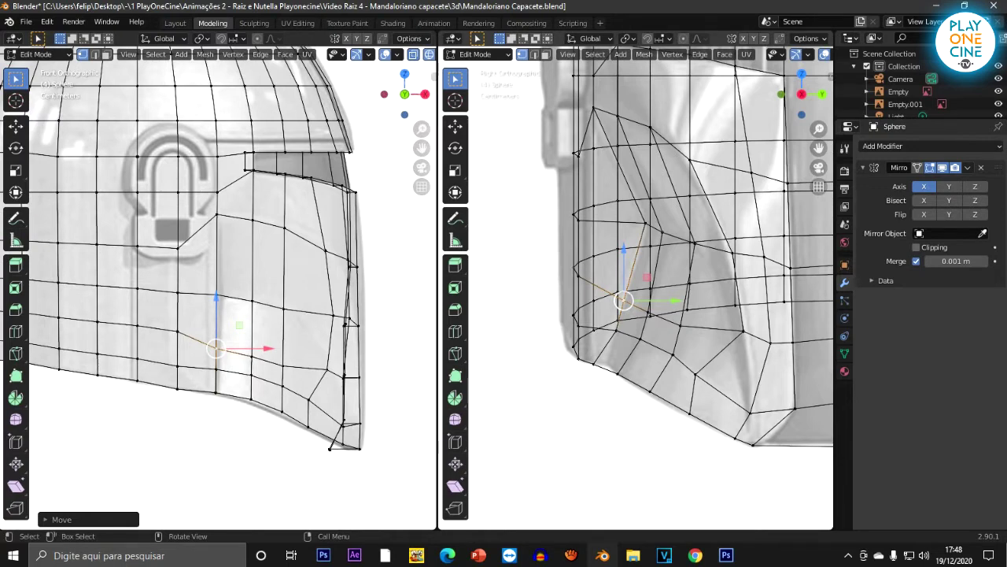
scroll(630, 295, down, 2)
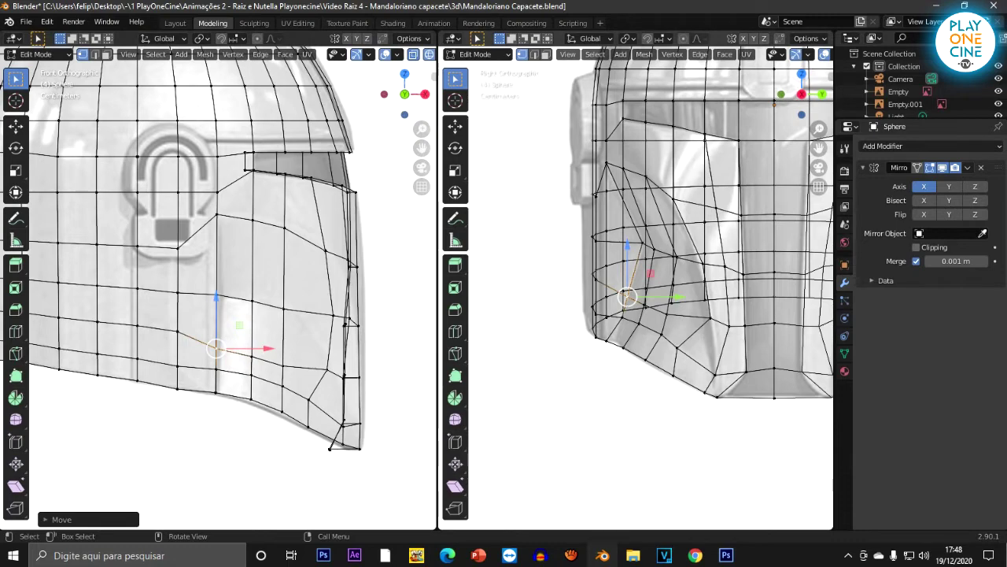
Step: Set the perspective viewport to solid shading and inspect the cheek's lower outer corner against the helmet reference
middle_drag(189, 315, 196, 313)
key(z)
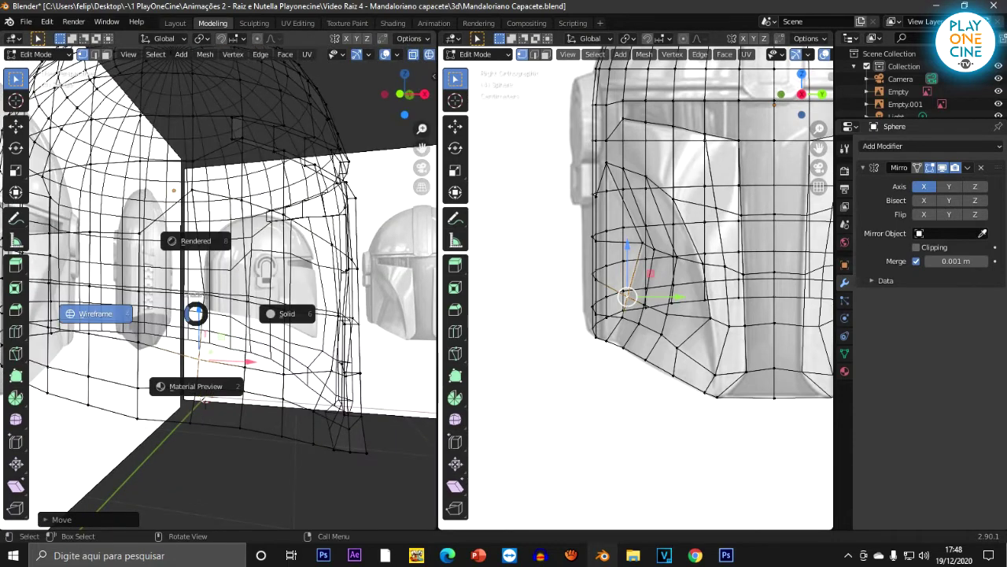
click(287, 313)
mouse_move(287, 314)
middle_down()
mouse_move(175, 314)
mouse_move(293, 317)
mouse_move(267, 312)
middle_up()
scroll(236, 315, down, 5)
scroll(283, 316, up, 2)
scroll(283, 317, down, 2)
scroll(267, 312, up, 4)
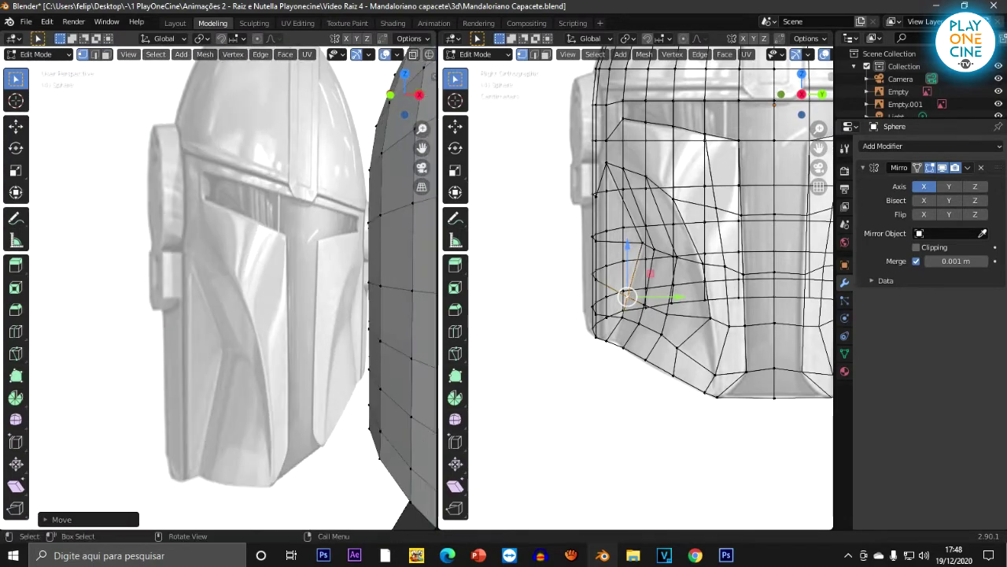
scroll(307, 331, down, 3)
scroll(636, 289, down, 3)
mouse_move(315, 330)
middle_down()
mouse_move(236, 321)
mouse_move(305, 325)
middle_up()
scroll(305, 325, up, 2)
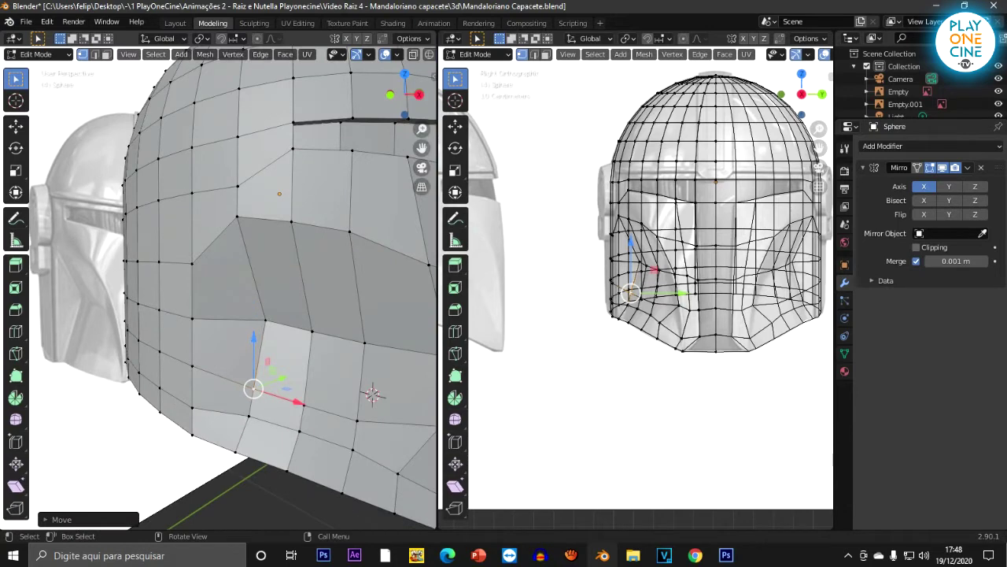
Step: Add a vertical loop cut just behind the cheek panel's rear edge
key(ctrl)
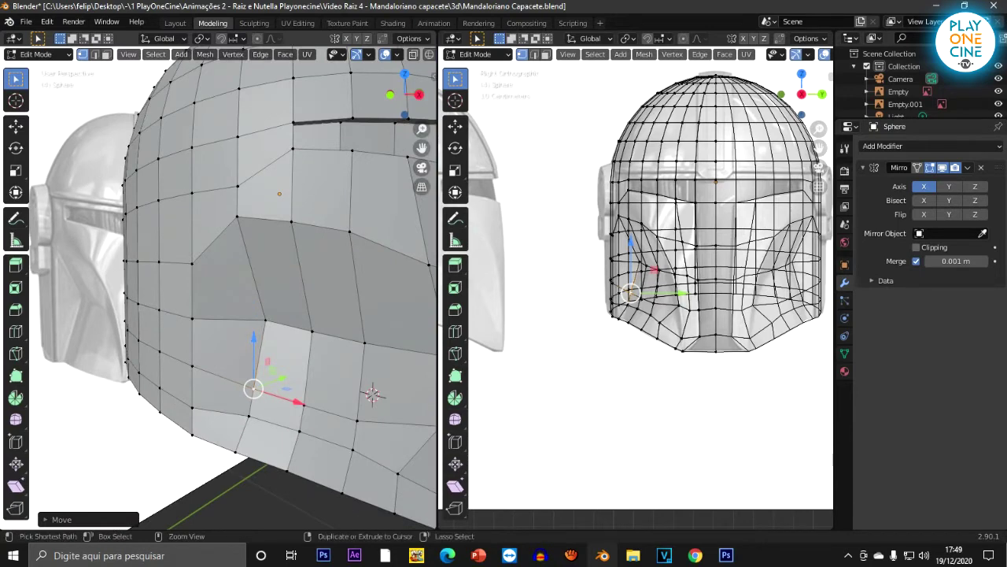
key(ctrl+r)
drag(214, 236, 241, 211)
Step: Move the new loop's vertices beside the lower cheek outward along Y to form a step behind the cheek edge
click(262, 319)
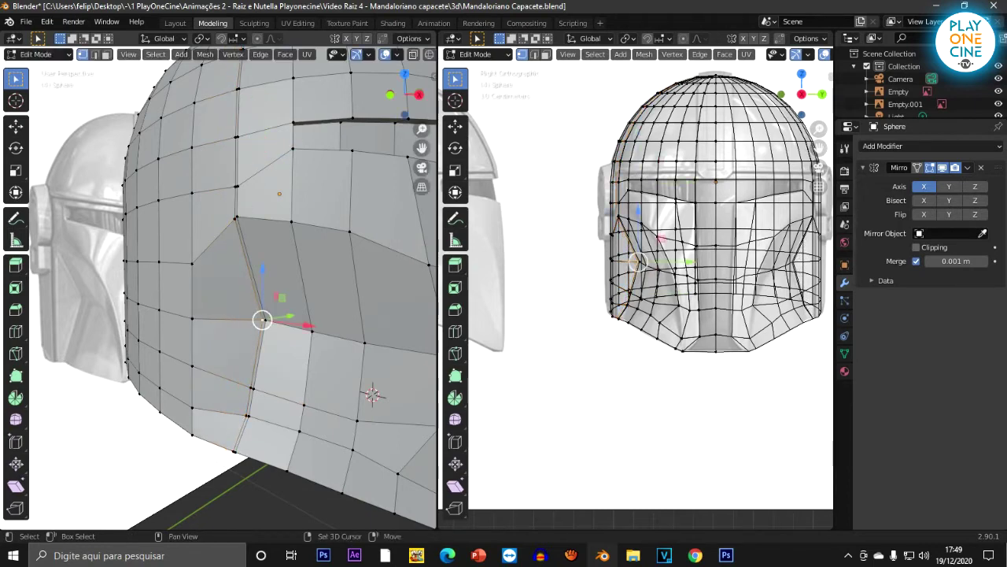
shift+click(251, 388)
shift+click(246, 415)
shift+click(235, 451)
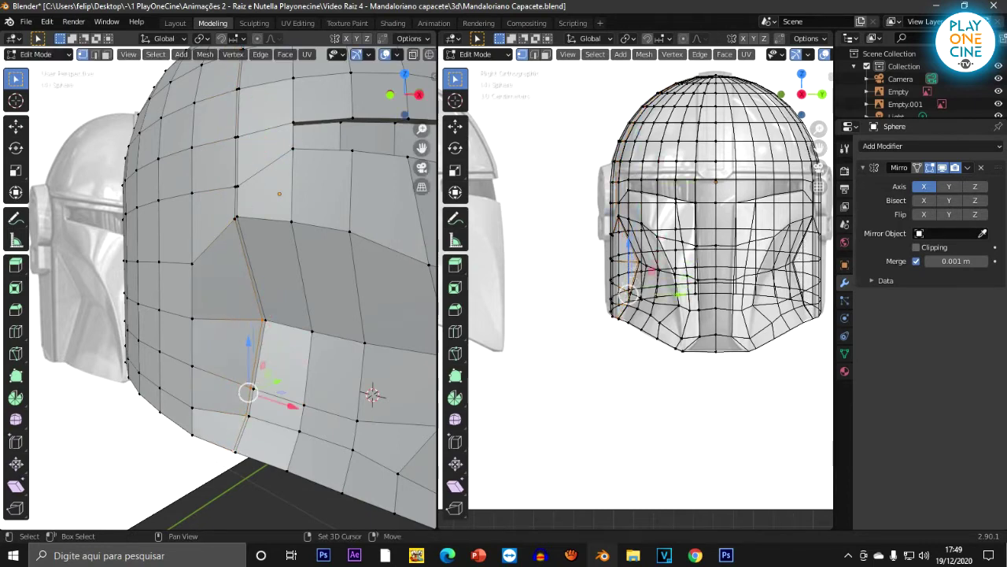
key(KP_Decimal)
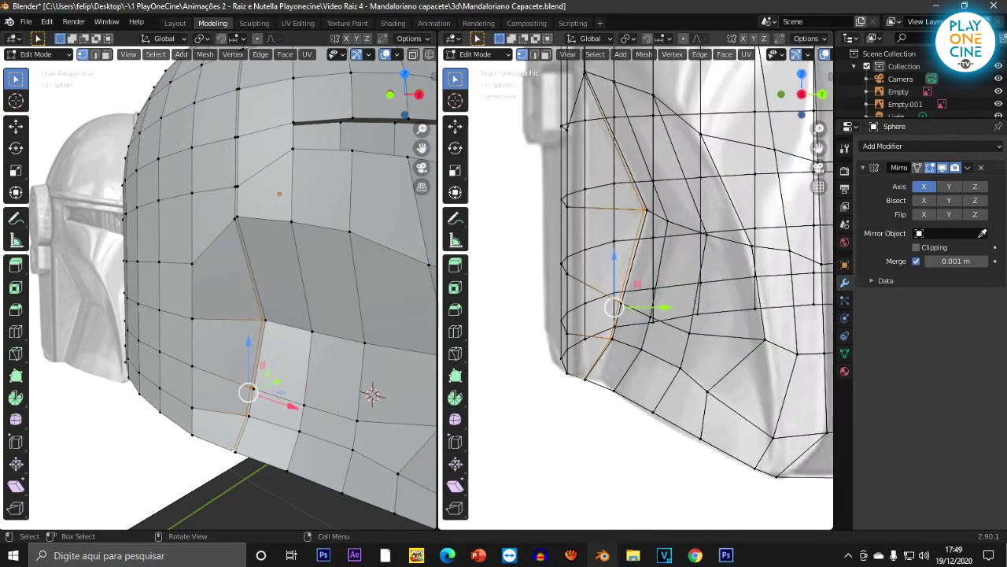
drag(666, 308, 620, 283)
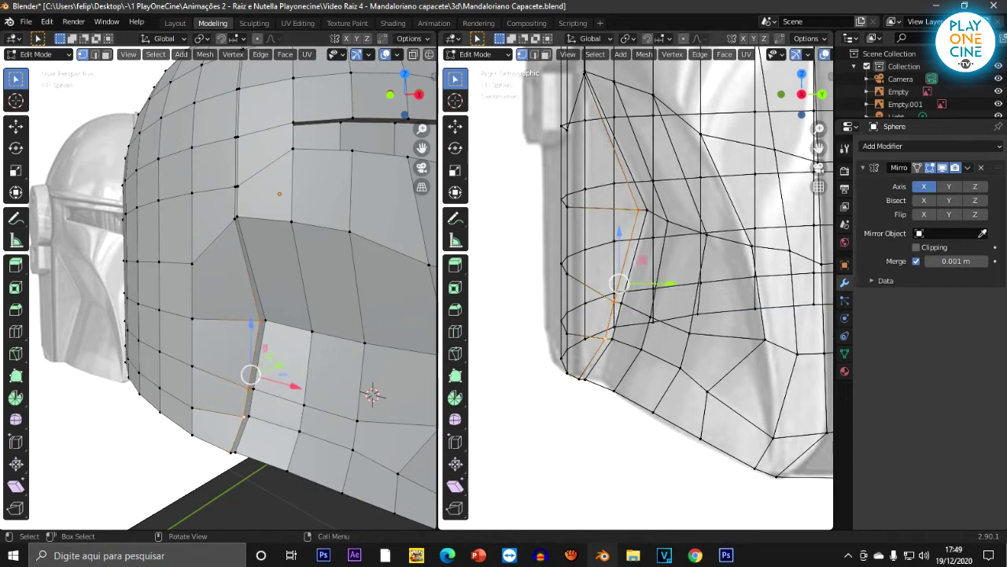
drag(671, 284, 630, 284)
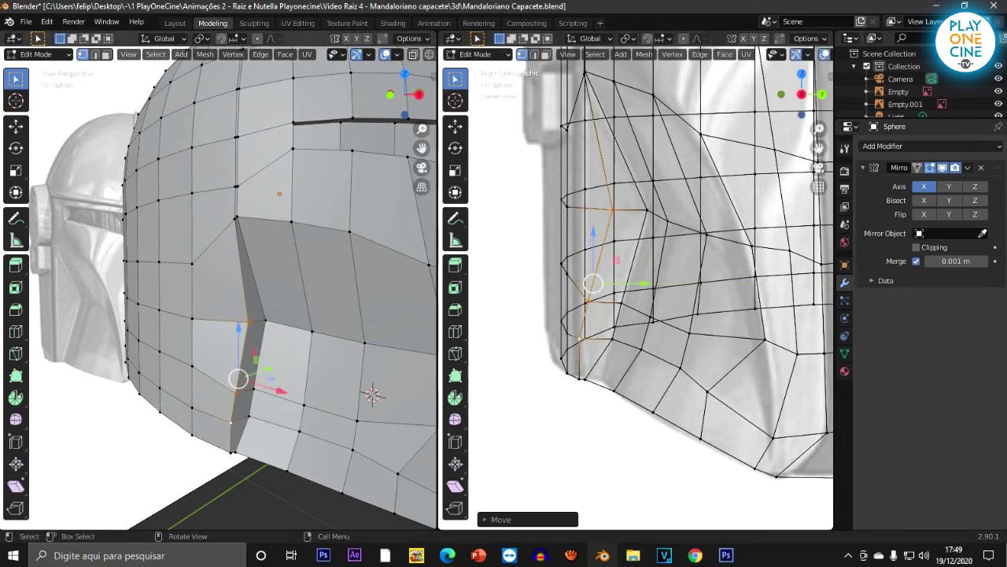
Step: Move two vertices of the loop behind the cheek rearward along Y to straighten it, and check the helmet's shape in Object Mode
click(588, 302)
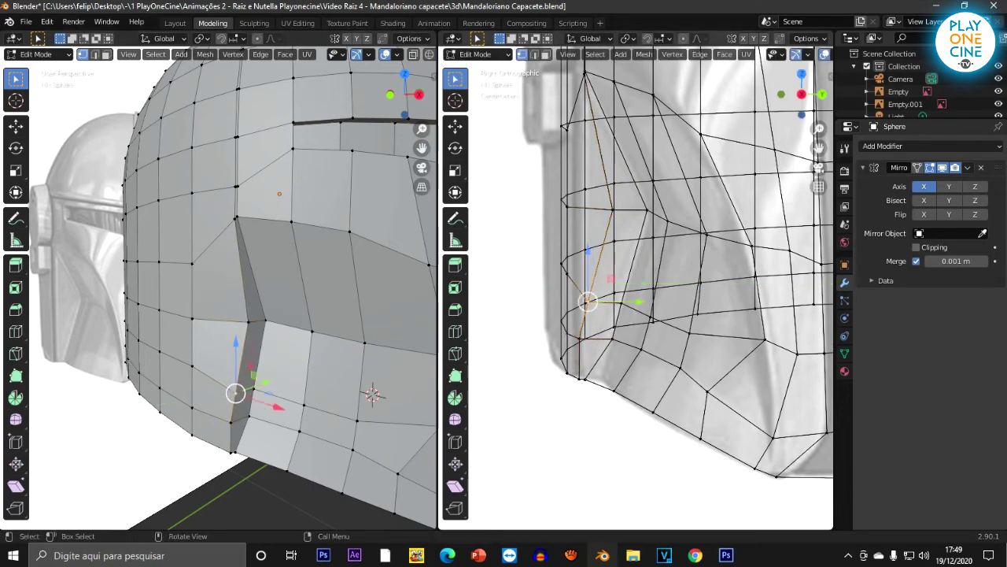
drag(640, 301, 628, 301)
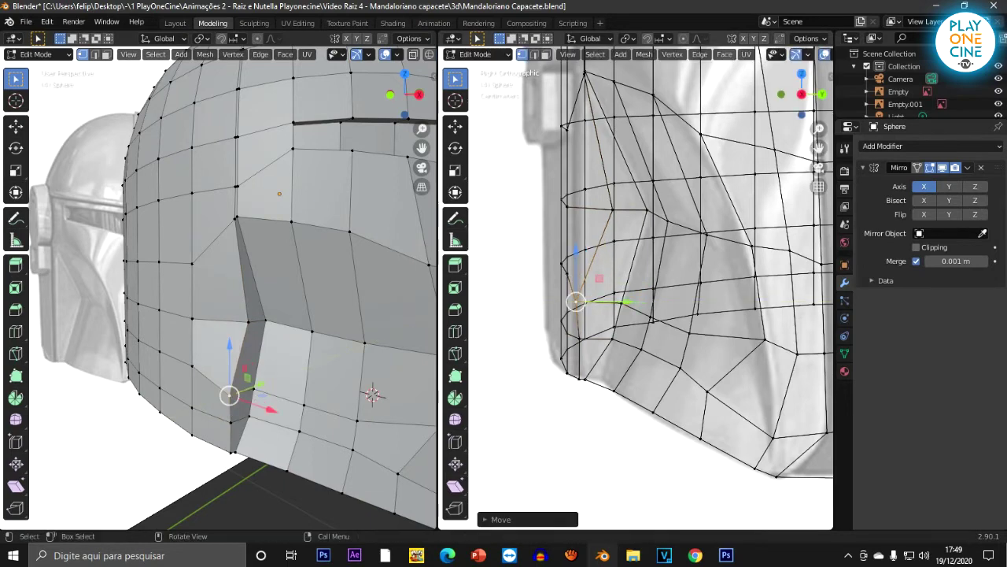
click(613, 210)
drag(665, 209, 628, 210)
scroll(259, 299, down, 4)
key(Tab)
mouse_move(260, 299)
middle_down()
mouse_move(118, 291)
mouse_move(123, 282)
mouse_move(203, 289)
mouse_move(118, 297)
mouse_move(150, 321)
mouse_move(117, 313)
mouse_move(175, 290)
mouse_move(157, 288)
mouse_move(246, 283)
mouse_move(264, 296)
mouse_move(251, 291)
middle_up()
scroll(219, 289, down, 1)
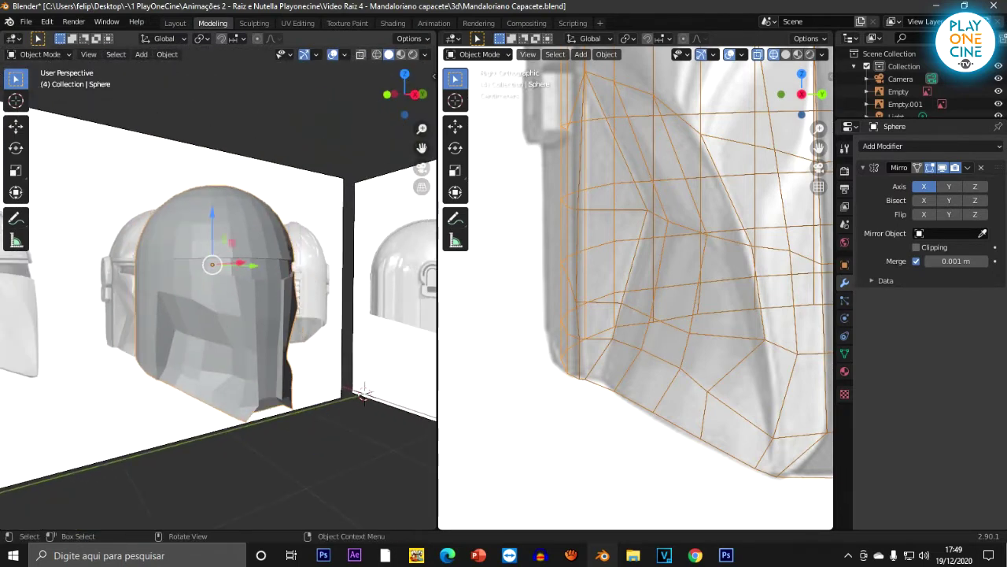
scroll(212, 283, up, 6)
key(Tab)
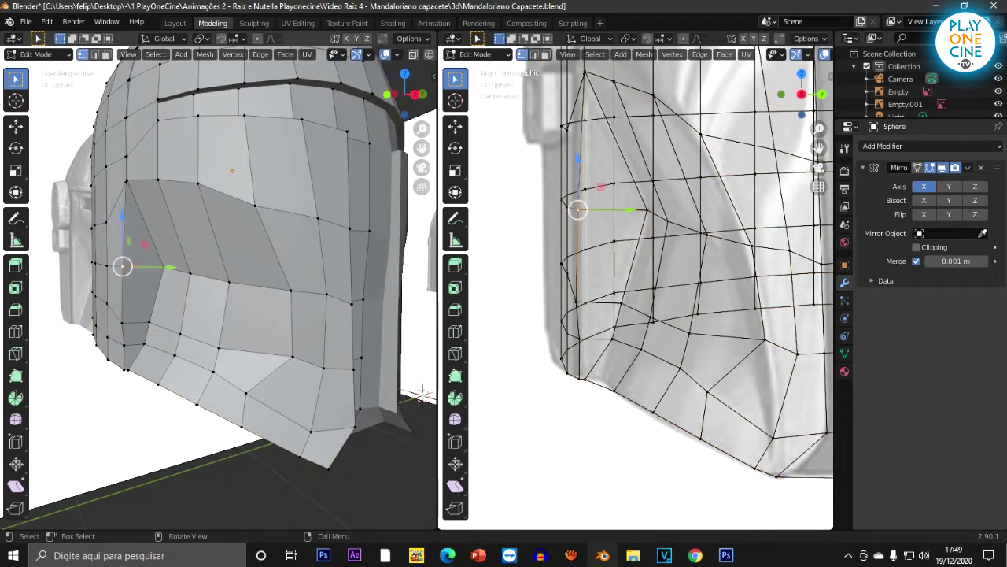
Step: Move the inner vertex just above the cheek panel's lower edge forward toward the visor in the side view
scroll(693, 362, down, 2)
scroll(692, 362, up, 1)
click(696, 375)
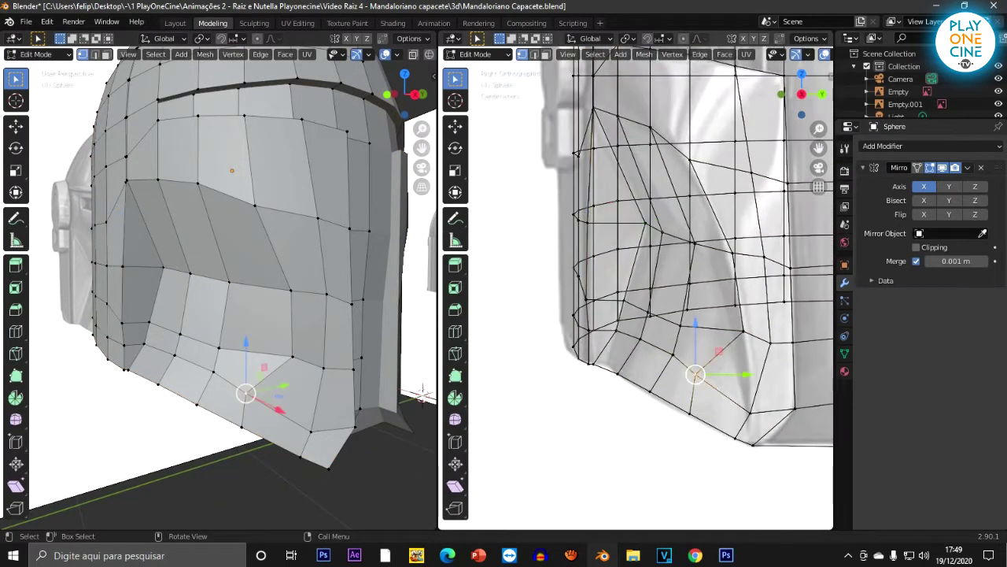
key(g)
click(718, 374)
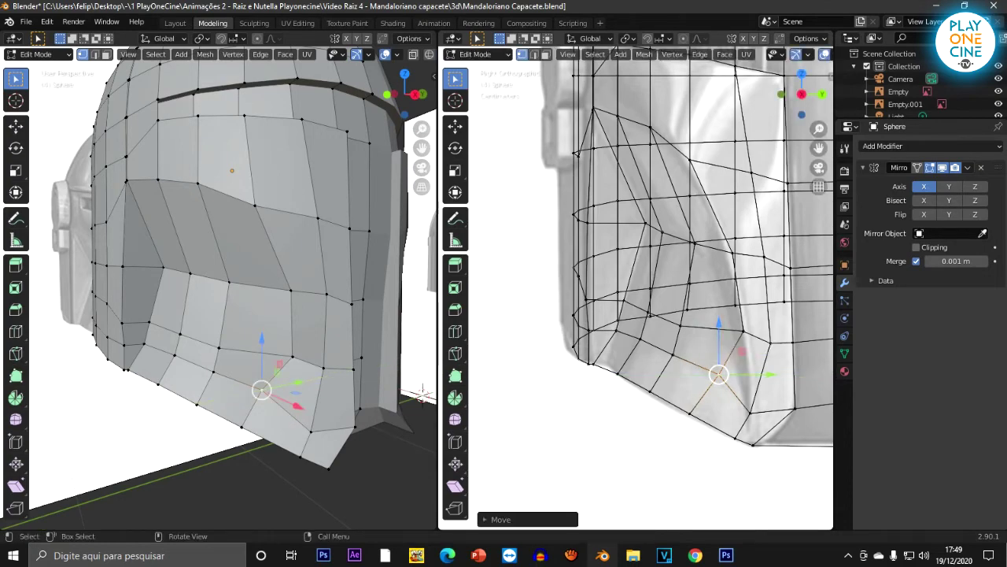
Step: Examine the lower cheek's faces and the step behind them from several angles against the side reference
shift+middle_drag(719, 340, 670, 319)
scroll(314, 291, down, 3)
middle_drag(260, 291, 200, 293)
scroll(636, 315, down, 4)
scroll(636, 315, up, 6)
middle_drag(260, 362, 332, 347)
scroll(332, 346, up, 2)
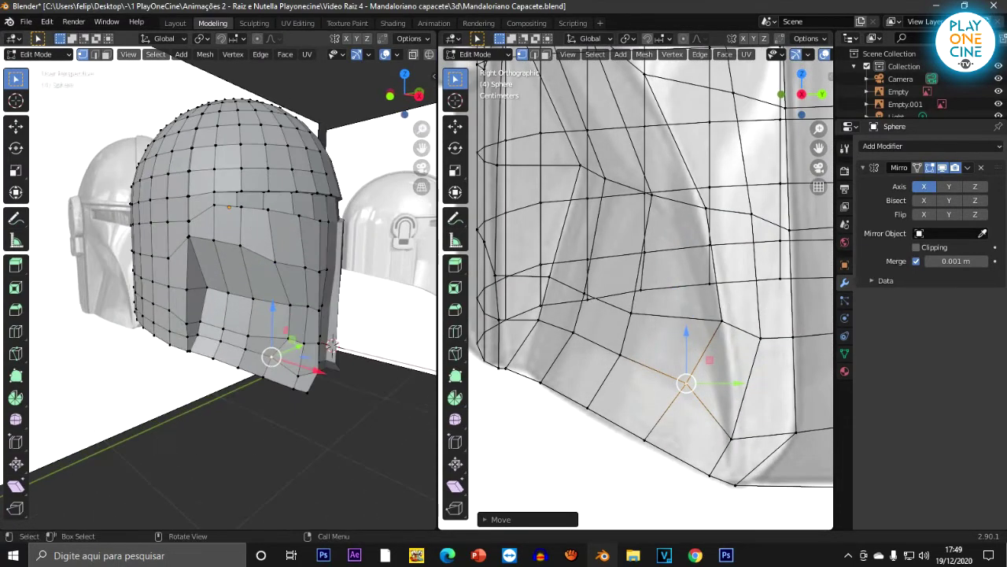
middle_drag(332, 347, 351, 360)
scroll(378, 372, up, 3)
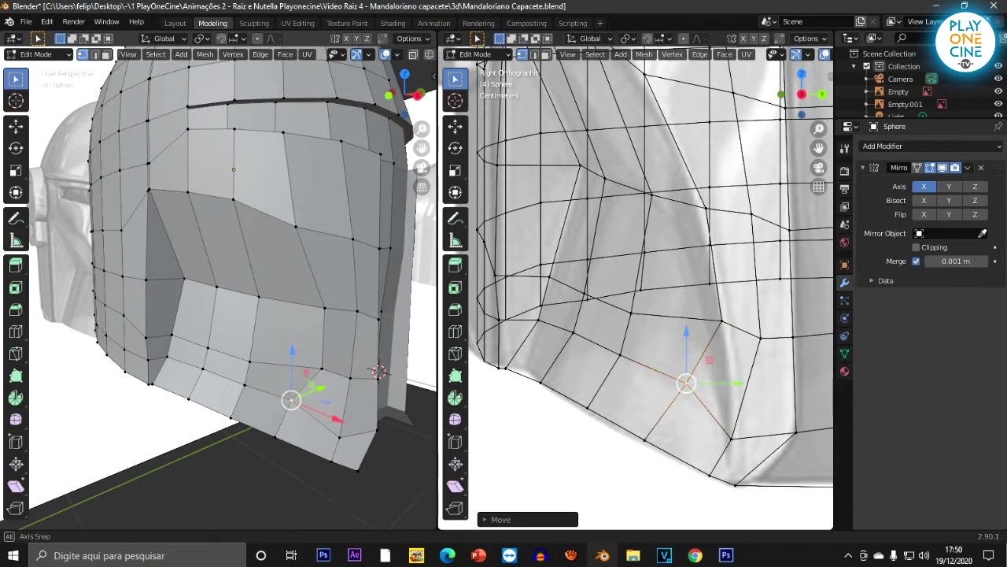
scroll(378, 372, down, 5)
middle_drag(379, 372, 363, 355)
scroll(363, 356, up, 4)
scroll(362, 356, down, 2)
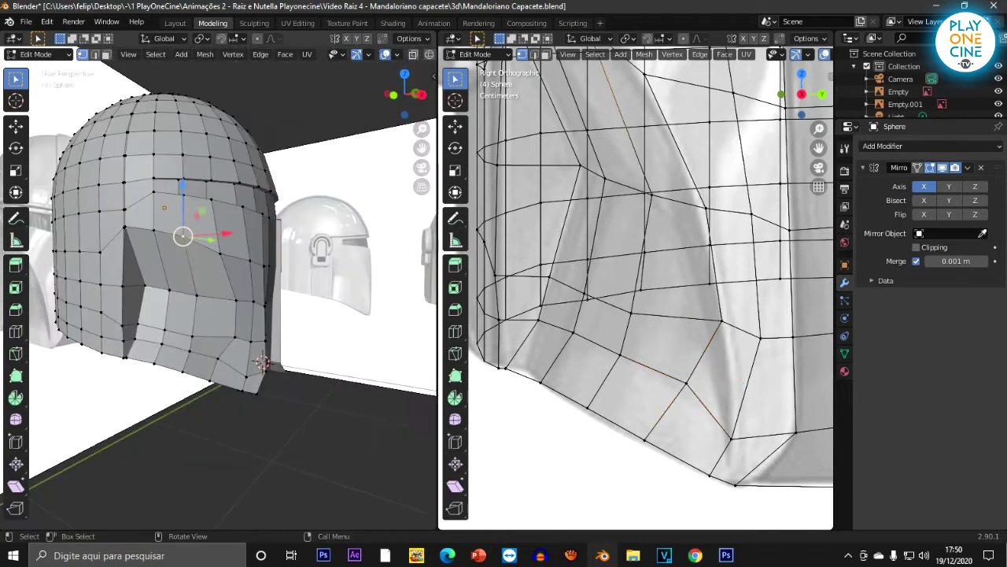
Step: Compare the helmet mesh with the side reference image, examining the shape of the cheek and lower front edge
scroll(363, 356, up, 2)
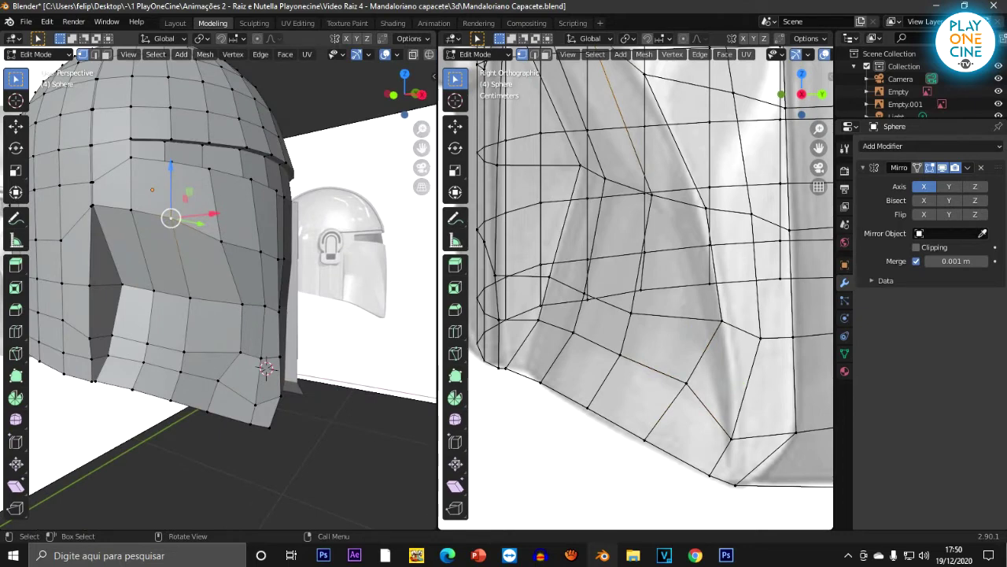
scroll(363, 356, down, 2)
scroll(363, 356, down, 3)
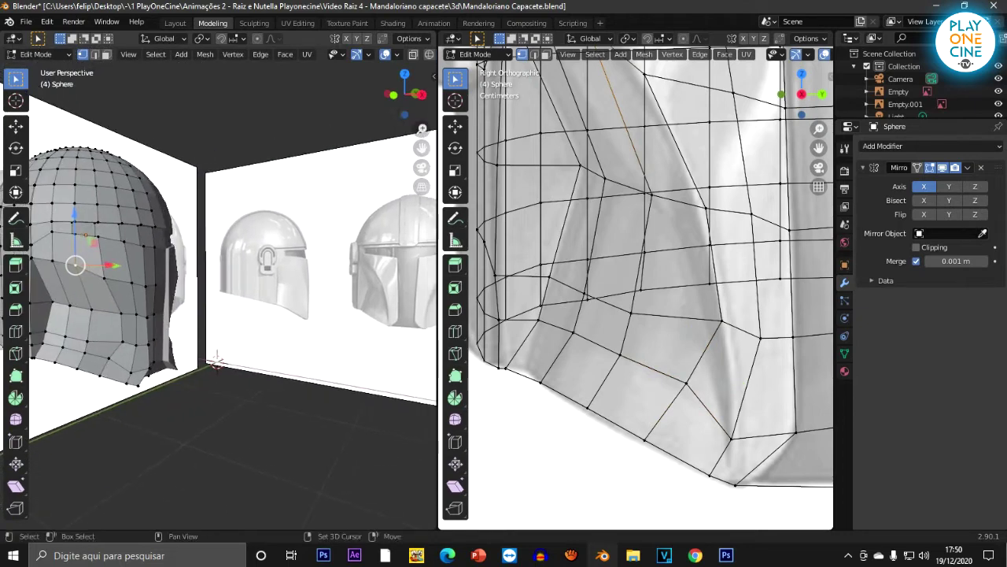
middle_drag(363, 356, 338, 359)
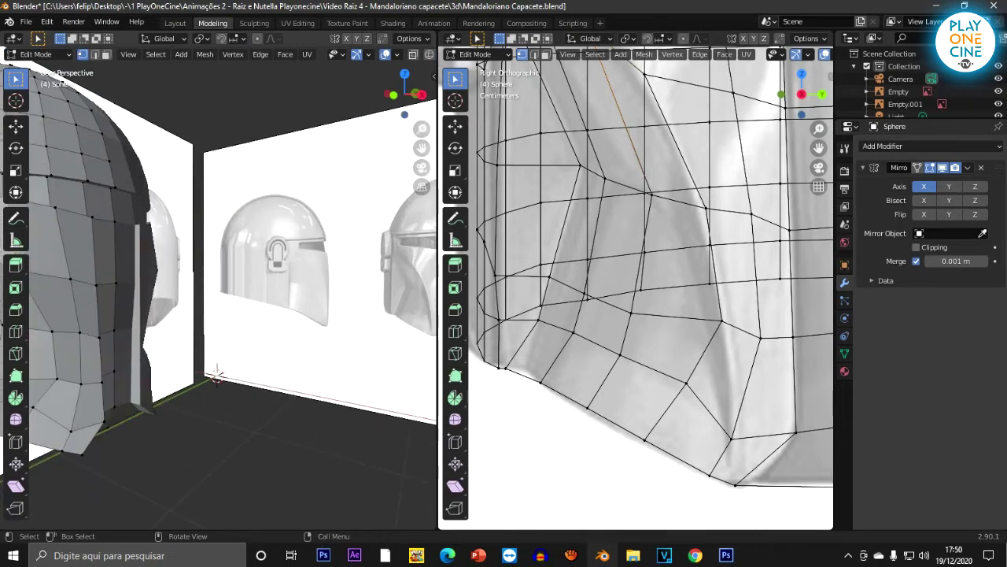
scroll(234, 287, down, 4)
middle_drag(338, 315, 103, 239)
scroll(236, 299, up, 6)
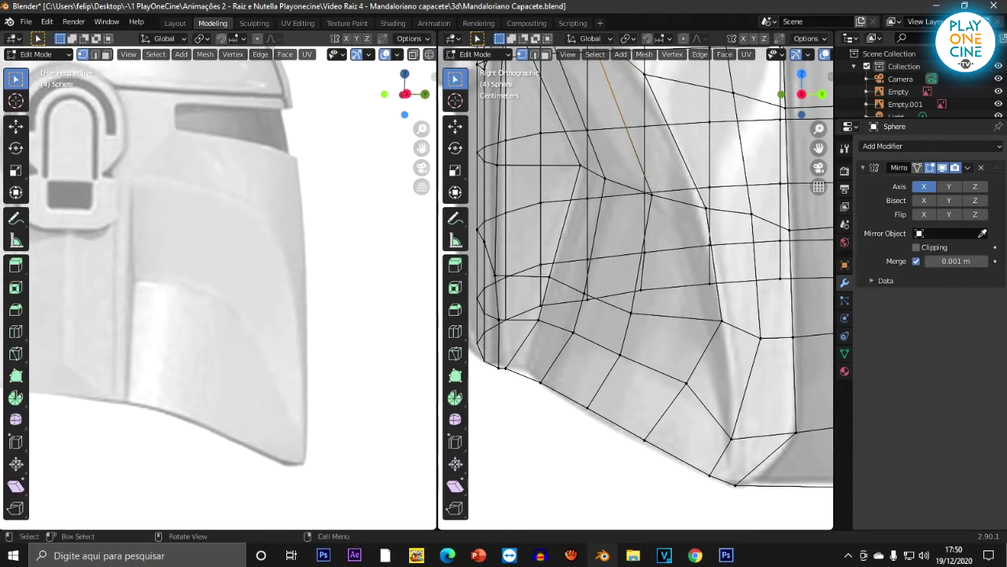
scroll(236, 299, down, 10)
middle_drag(236, 299, 338, 302)
scroll(236, 291, up, 8)
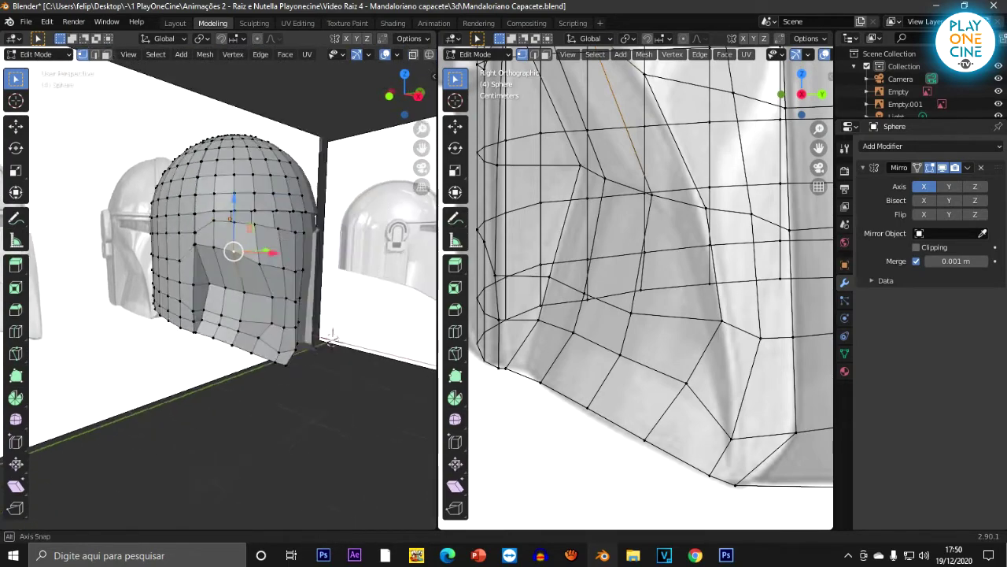
Step: Lower the vertex on the cheek crease toward the jaw corner, following the crease in the reference
shift+middle_drag(372, 241, 237, 229)
click(254, 236)
key(g)
key(Return)
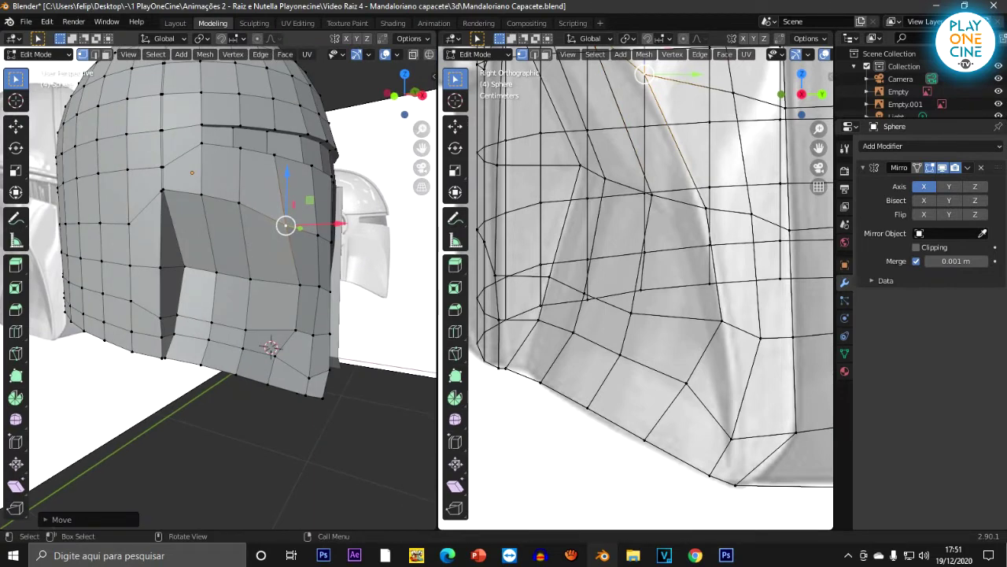
click(300, 285)
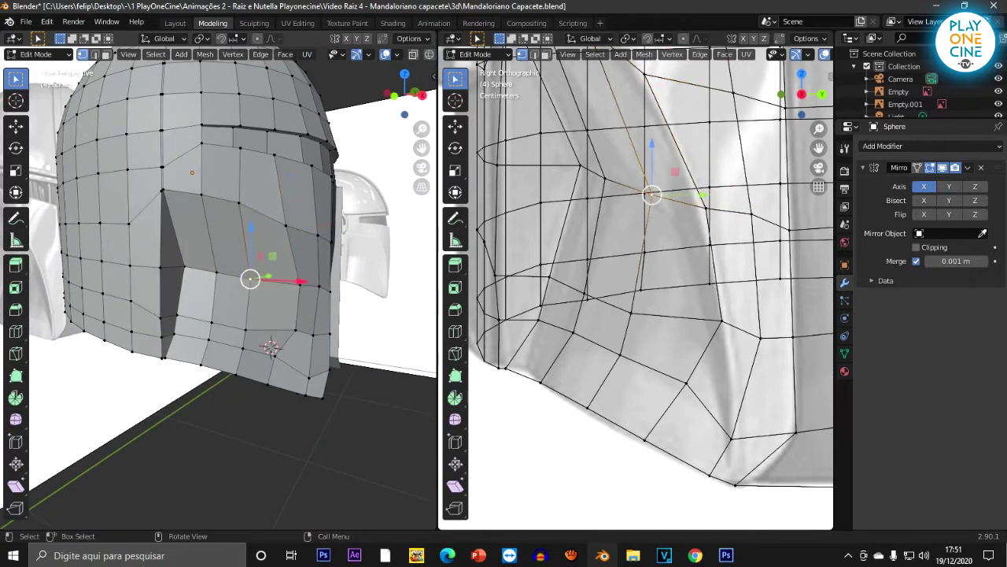
drag(300, 234, 301, 271)
middle_drag(301, 271, 242, 273)
middle_drag(350, 365, 429, 387)
middle_drag(204, 292, 264, 292)
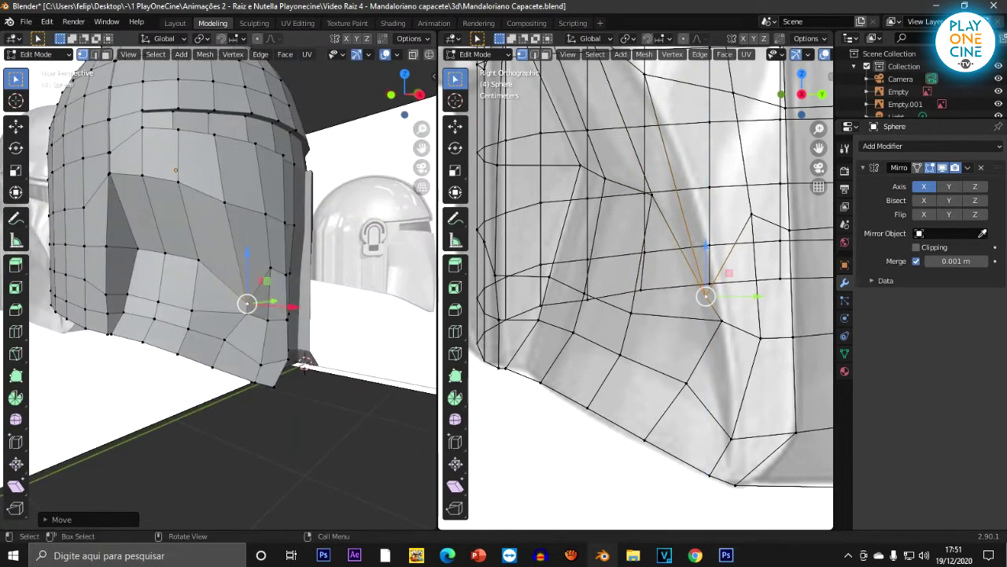
Step: Lower the two cheek vertices just above the jaw corner so they follow the reference crease
scroll(252, 303, up, 2)
click(227, 362)
middle_drag(313, 371, 279, 353)
key(g)
drag(365, 396, 374, 398)
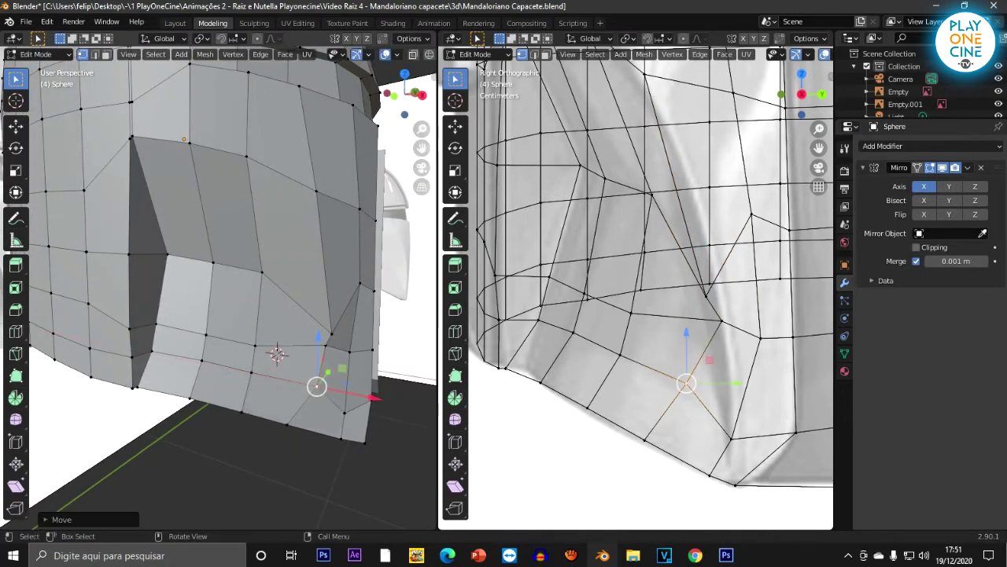
drag(319, 336, 318, 347)
click(326, 346)
drag(383, 357, 389, 357)
drag(337, 294, 336, 306)
scroll(633, 284, down, 1)
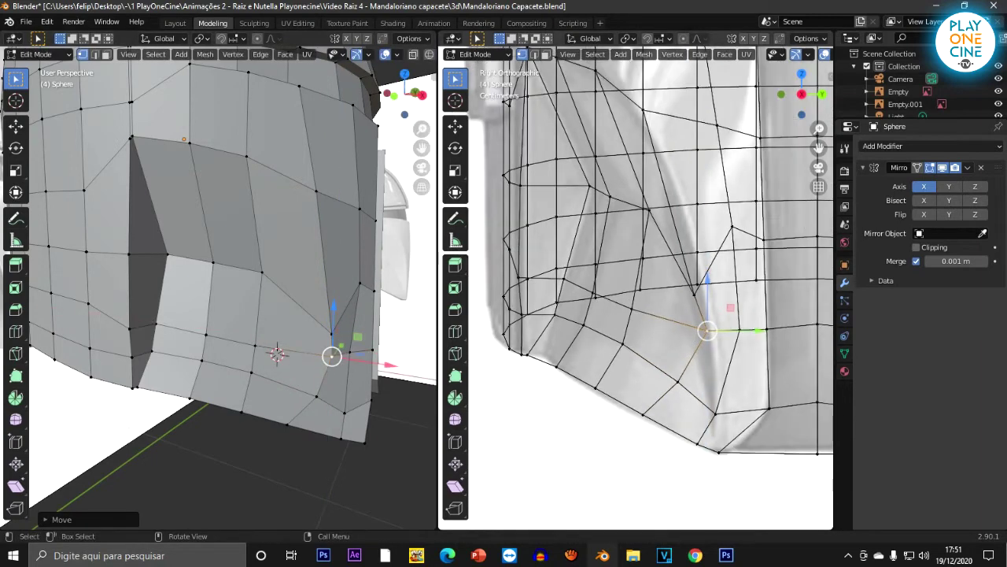
middle_drag(315, 299, 330, 342)
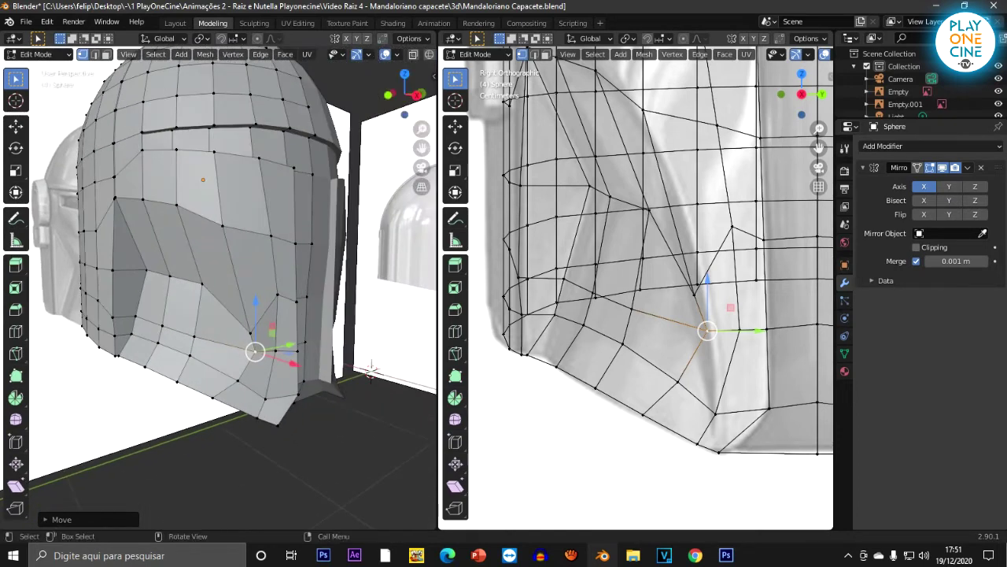
Step: Add a centred horizontal loop cut through the stretched cheek faces below the visor
key(ctrl+r)
click(191, 264)
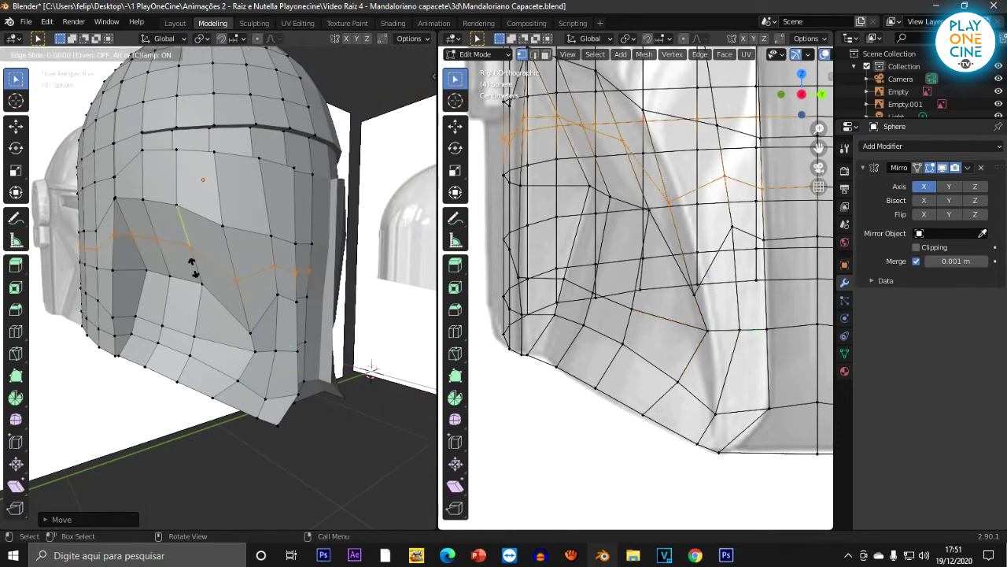
click(193, 268)
Step: Move the new loop's crease vertex and the crease vertex below it along Y onto the reference crease
middle_drag(192, 267, 230, 271)
click(279, 284)
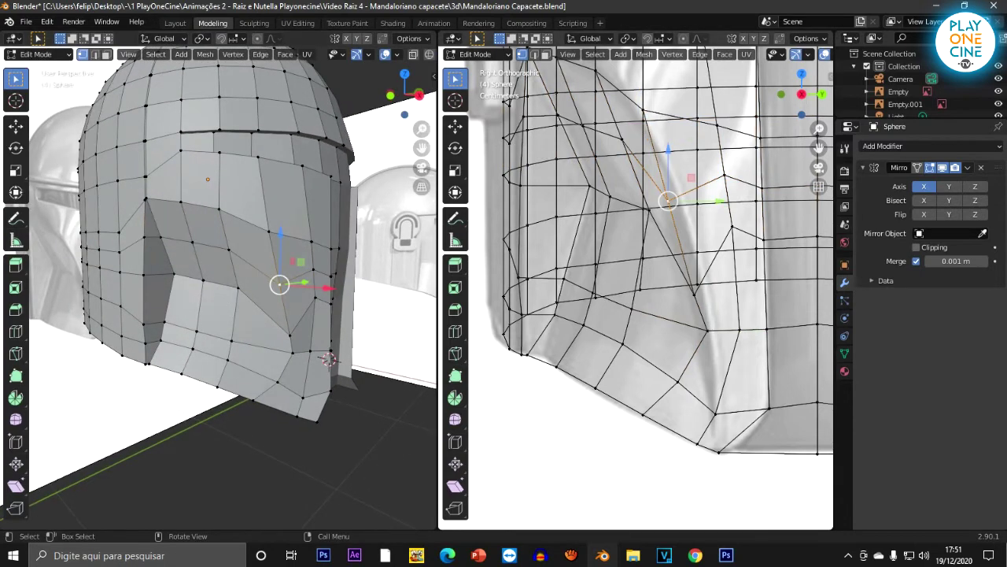
key(g)
key(y)
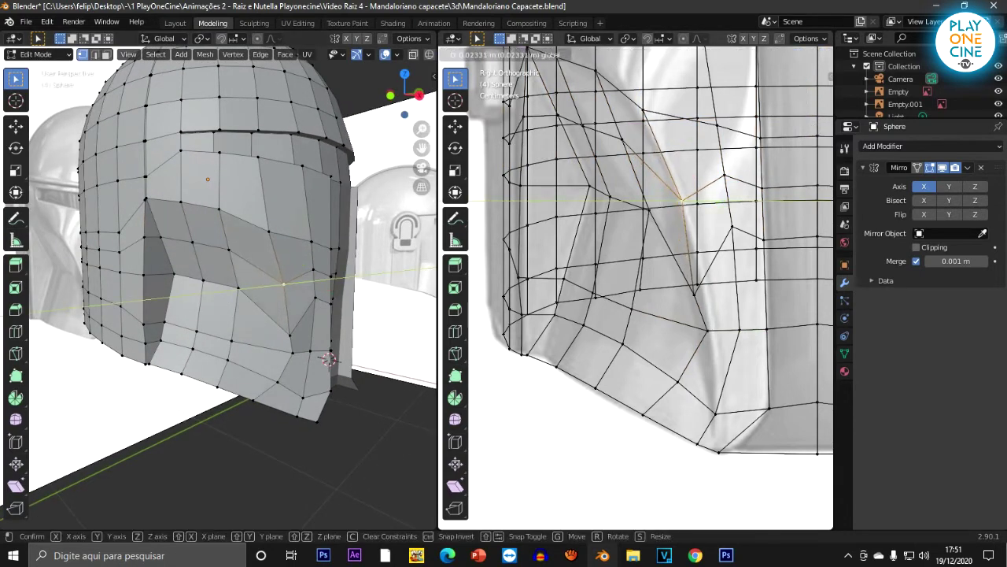
key(Return)
click(694, 294)
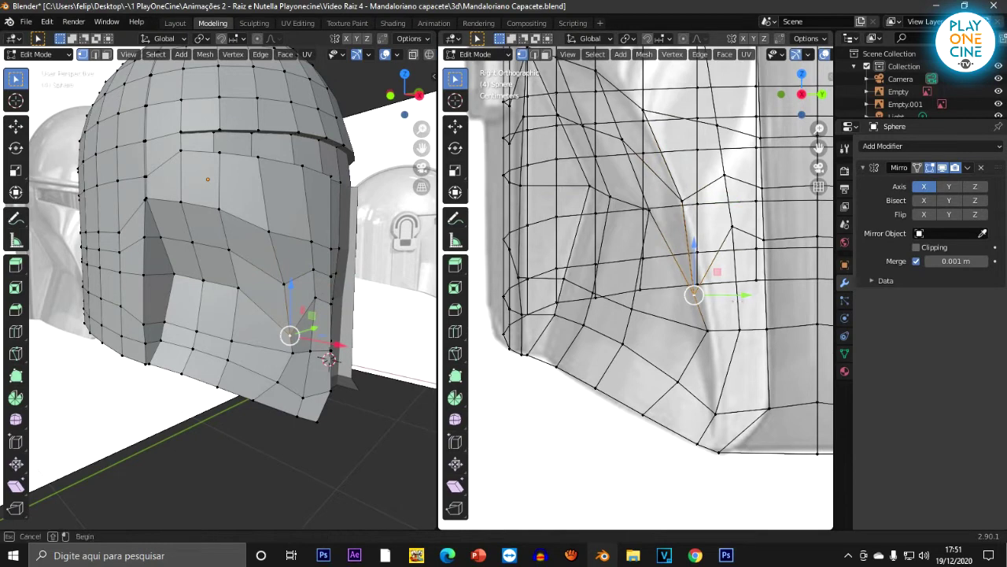
drag(745, 295, 756, 295)
mouse_move(236, 315)
middle_down()
mouse_move(277, 315)
mouse_move(255, 316)
middle_up()
Step: With see-through display against the side reference, move the cheek crease vertices forward along X, then restore solid display
click(319, 230)
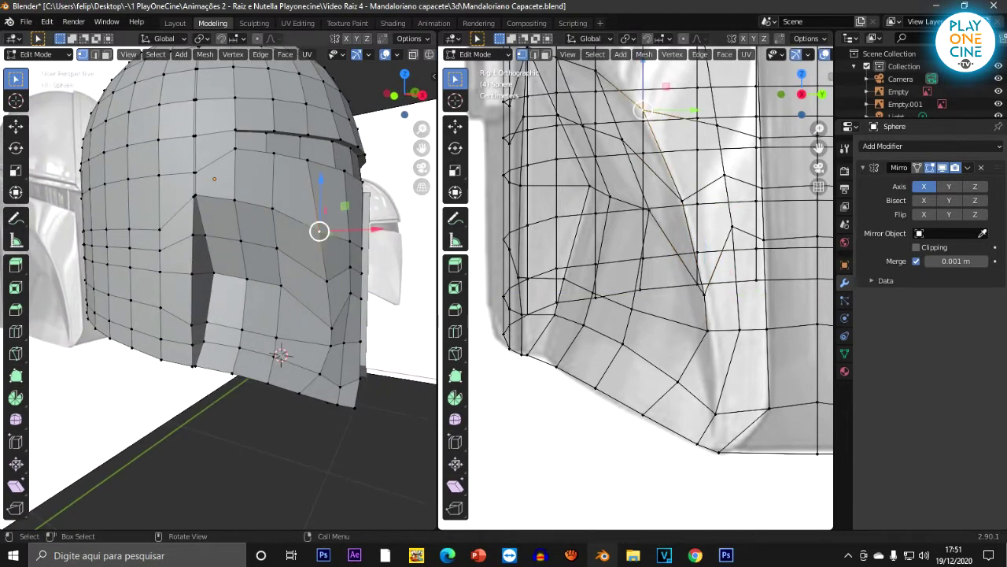
key(KP_3)
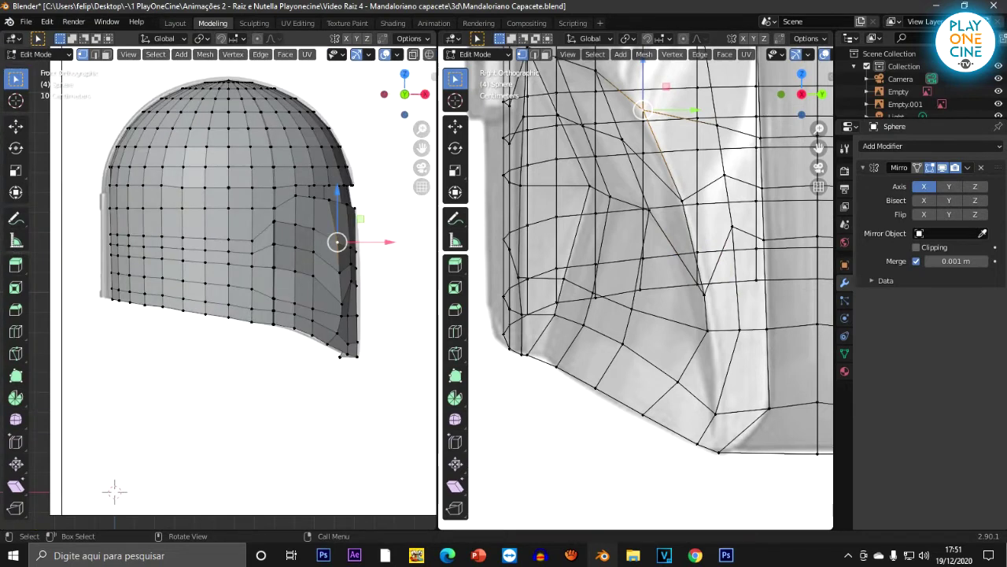
key(z)
click(259, 213)
scroll(298, 251, up, 4)
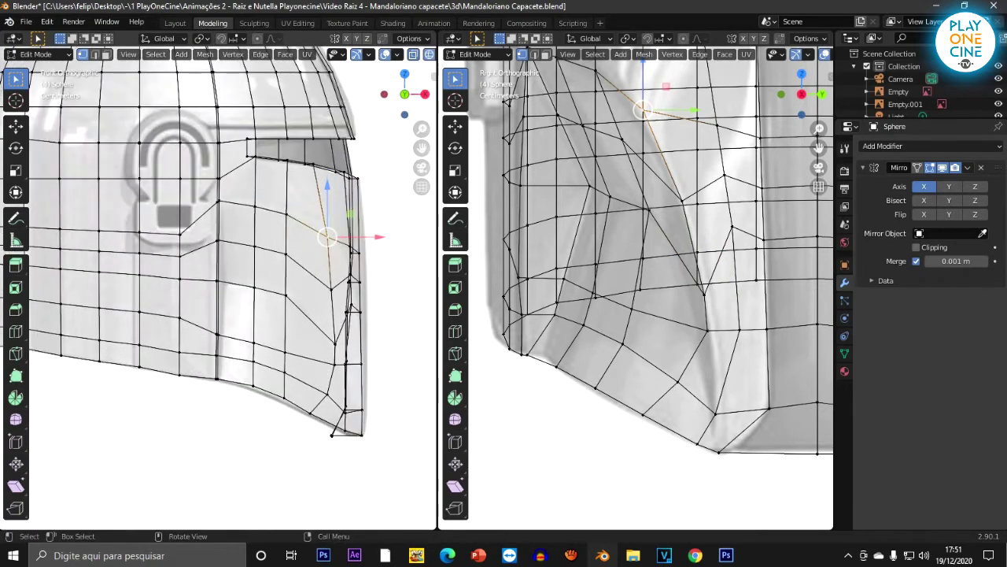
drag(377, 228, 379, 228)
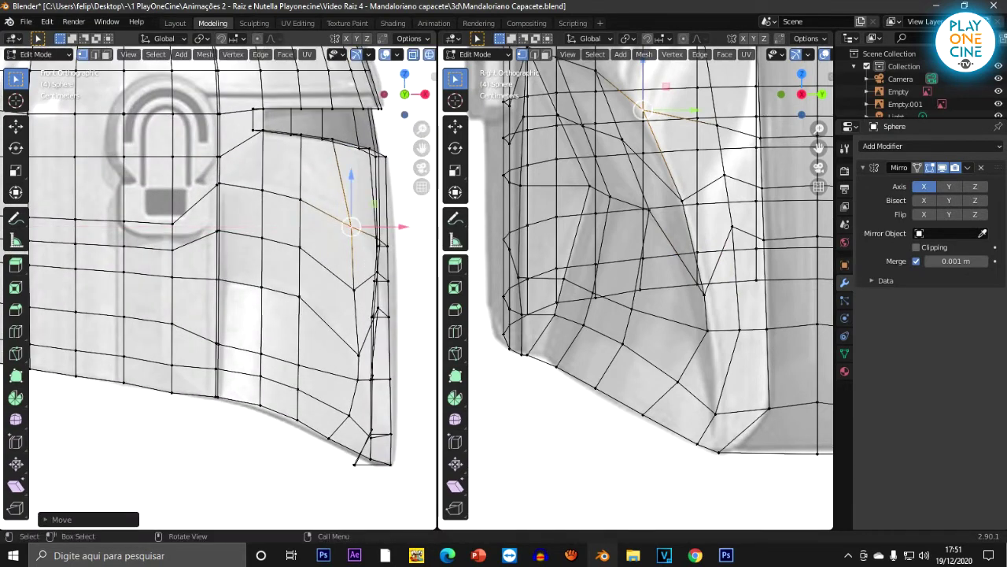
click(354, 290)
shift+click(358, 355)
shift+click(359, 376)
drag(406, 342, 429, 341)
middle_drag(369, 351, 290, 367)
key(z)
Step: Select the three vertices between the cheek crease and the centre slot and shift them together along X
click(376, 367)
mouse_move(370, 365)
middle_down()
mouse_move(313, 367)
mouse_move(312, 386)
middle_up()
click(227, 290)
shift+click(232, 319)
shift+click(234, 366)
middle_drag(236, 363, 244, 400)
drag(266, 432, 270, 442)
middle_drag(252, 392, 297, 277)
scroll(291, 271, up, 3)
scroll(311, 307, down, 3)
middle_drag(311, 307, 326, 255)
middle_drag(212, 275, 206, 276)
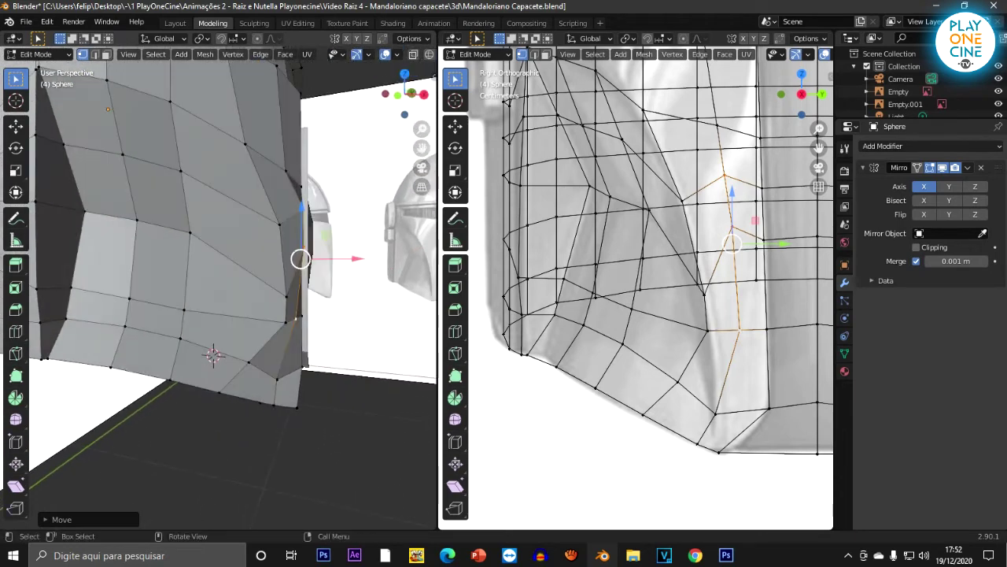
Step: Lower the upper vertex between the crease and the centre slot and pull it slightly back along X
click(306, 207)
middle_drag(327, 209, 339, 216)
drag(315, 163, 315, 181)
drag(367, 233, 363, 233)
drag(311, 181, 312, 185)
Step: Lower the middle vertex of that column along Z to the crease vertex's height and pull it slightly back along X
click(312, 253)
drag(320, 236, 320, 238)
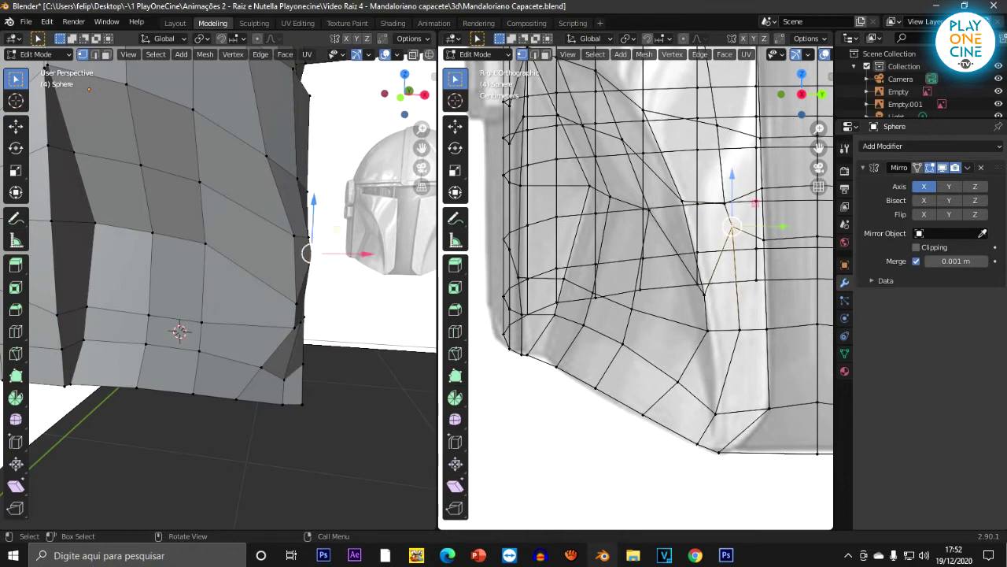
key(g)
key(z)
drag(308, 253, 308, 247)
middle_drag(313, 249, 330, 240)
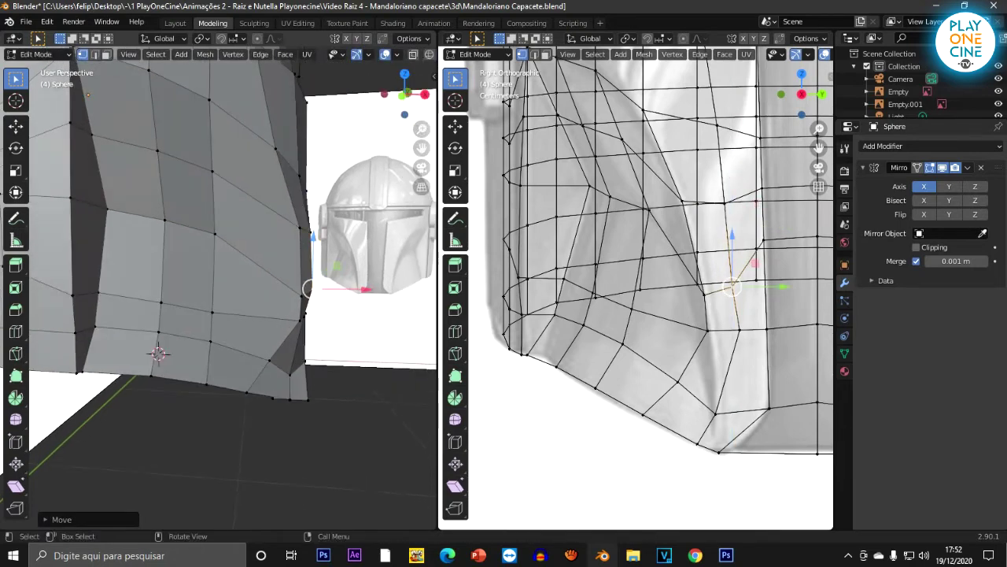
drag(365, 288, 363, 289)
click(158, 353)
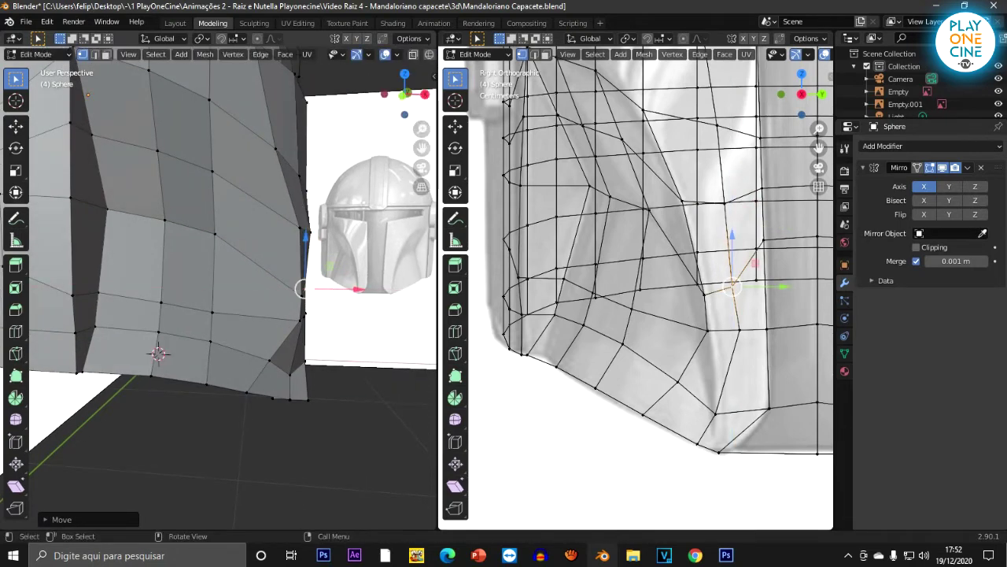
Step: Lower the column's upper vertex slightly along Z and nudge it back along X to smooth the profile
click(310, 232)
drag(311, 180, 311, 184)
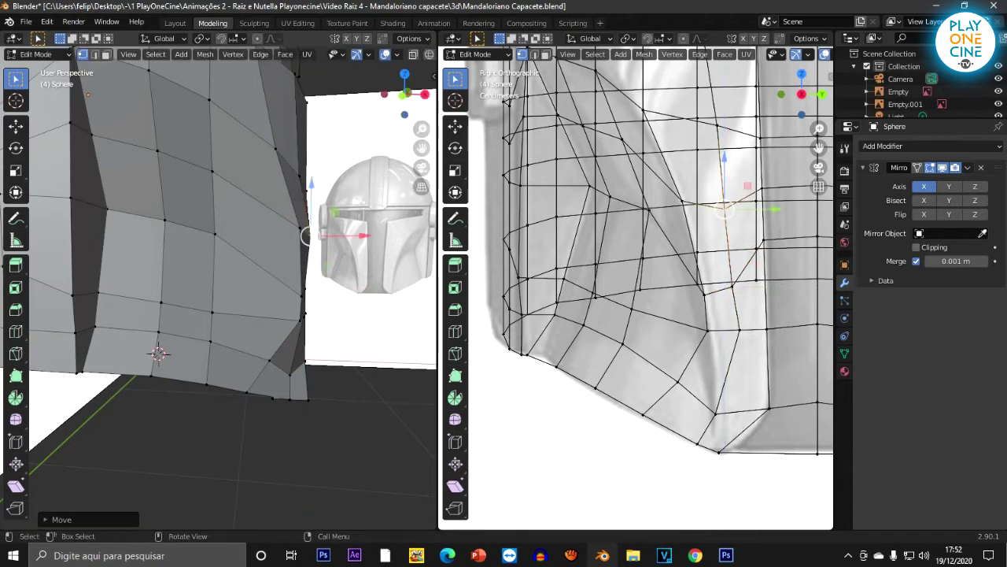
key(g)
key(x)
drag(356, 236, 354, 235)
middle_drag(354, 236, 364, 347)
middle_drag(251, 355, 299, 355)
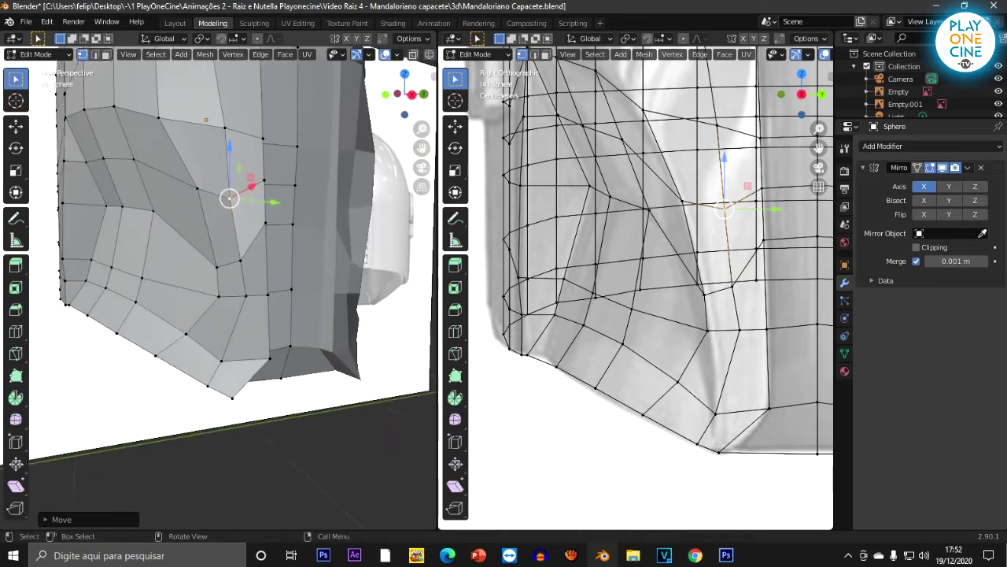
Step: Lower the lower vertex on the cheek's edge beside the centre slot along Z and level its neighbour with it
click(265, 223)
key(g)
key(z)
drag(265, 224, 240, 218)
click(240, 261)
middle_drag(240, 220, 220, 331)
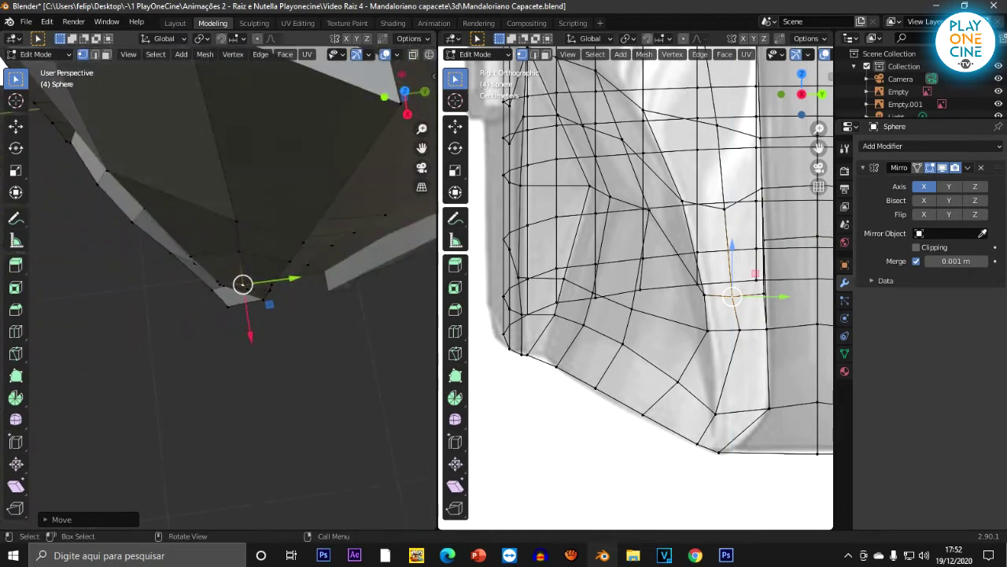
Step: Adjust the column's vertices along X and raise the upper one along Z to straighten its row
click(239, 251)
drag(247, 300, 248, 312)
middle_drag(248, 312, 202, 239)
middle_drag(237, 199, 225, 227)
key(g)
key(x)
drag(182, 238, 180, 239)
drag(228, 189, 228, 179)
Step: Lower the upper vertex on the cheek's edge beside the centre slot along Z to level it with its row
middle_drag(228, 178, 346, 124)
click(255, 198)
drag(254, 148, 254, 155)
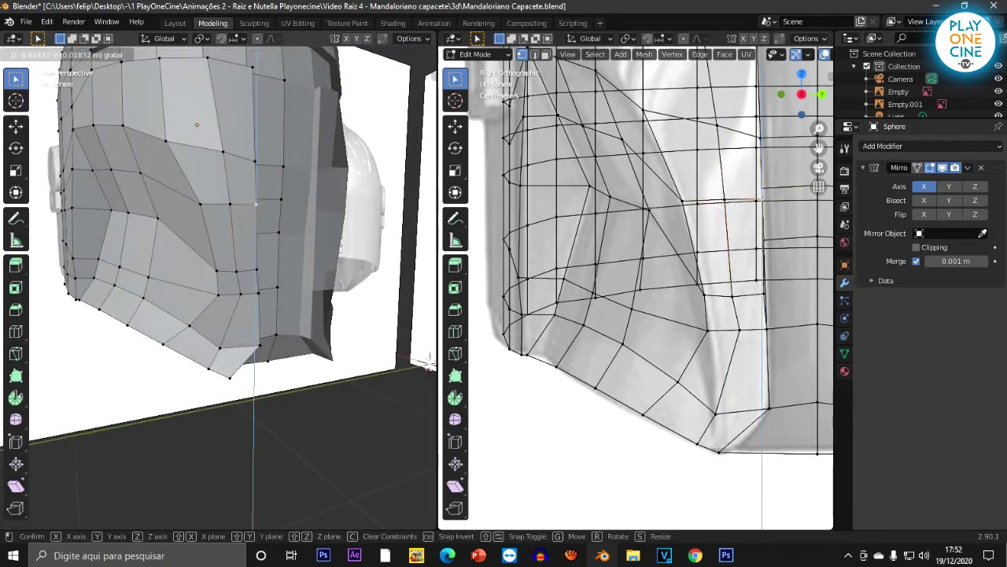
key(Return)
middle_drag(255, 205, 427, 381)
scroll(233, 259, up, 2)
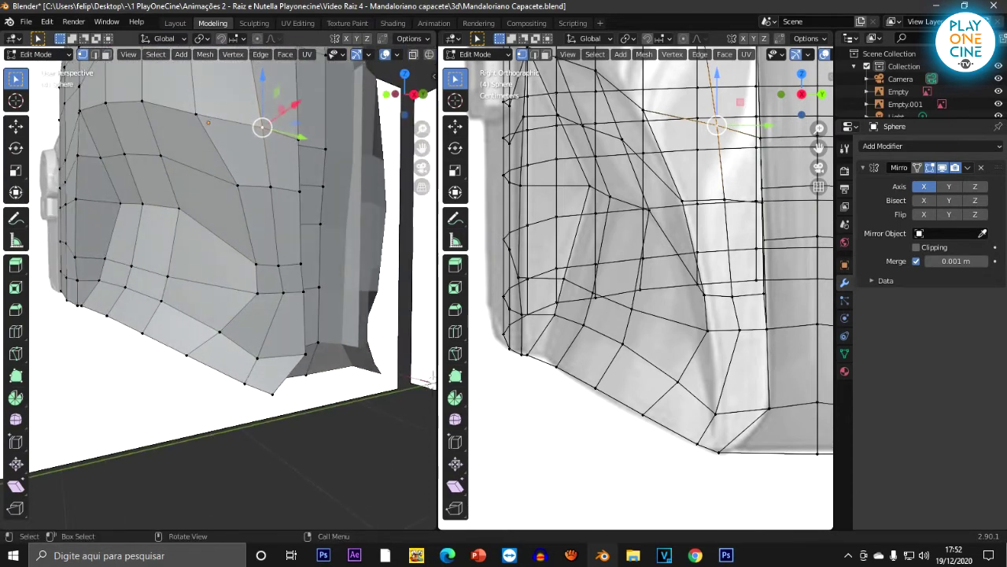
Step: Move the three vertices around the jaw's bottom corner along Y toward the centre, matching the reference's lower edge
click(718, 452)
key(g)
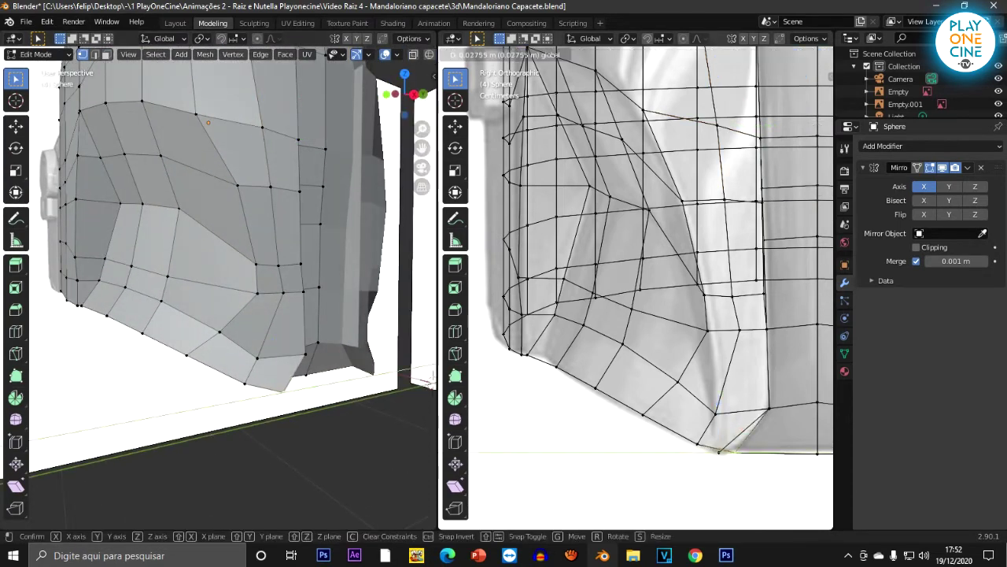
click(430, 381)
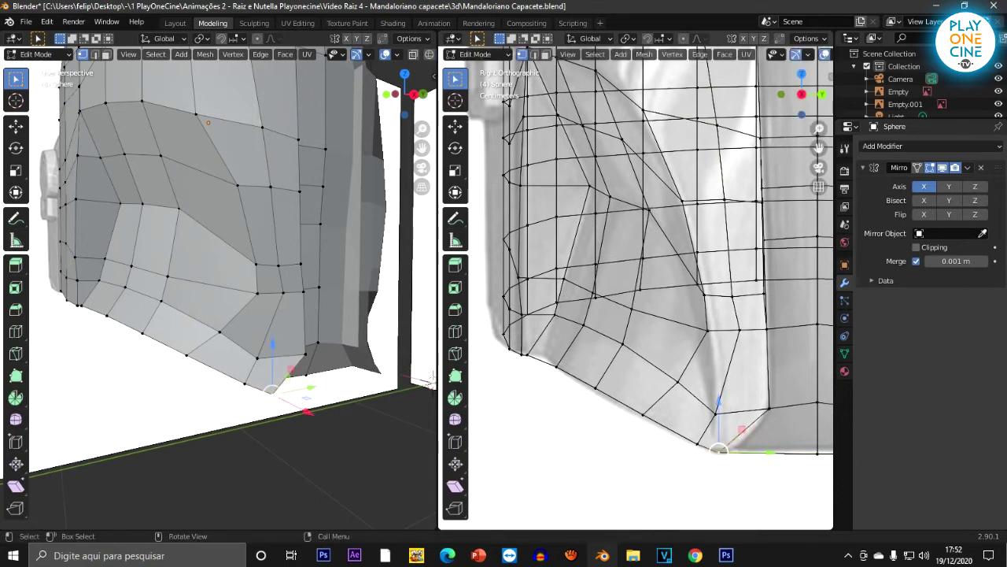
drag(709, 438, 785, 453)
click(698, 444)
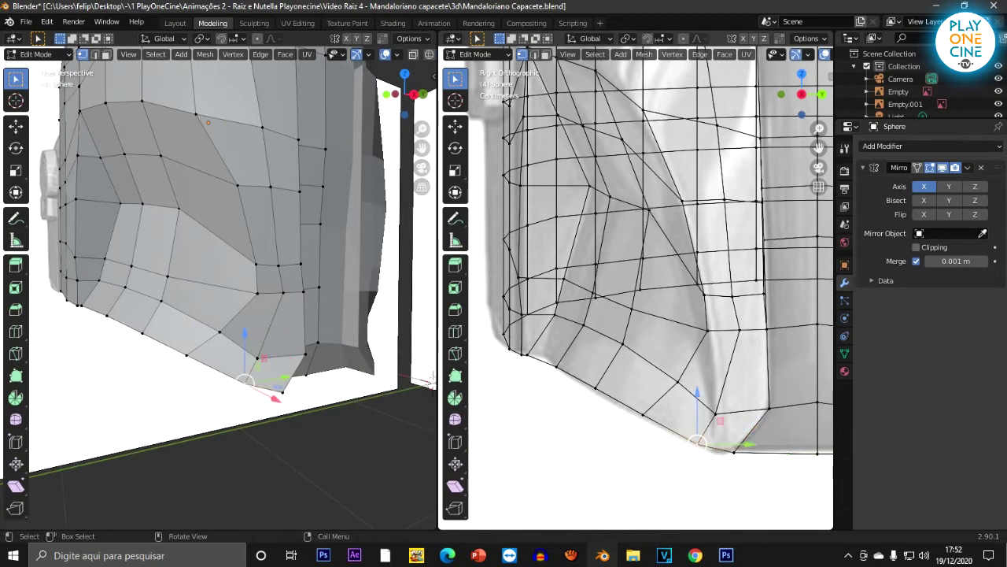
drag(732, 444, 766, 455)
click(715, 410)
drag(714, 410, 739, 413)
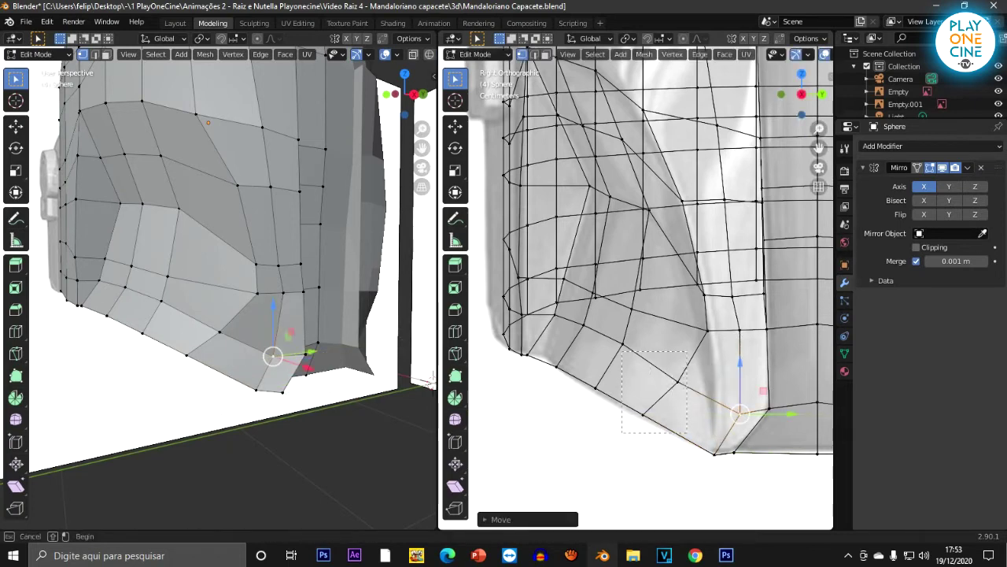
Step: Move the next pair of lower jaw vertices along Y toward the centre and lower them along Z
drag(622, 351, 688, 432)
key(g)
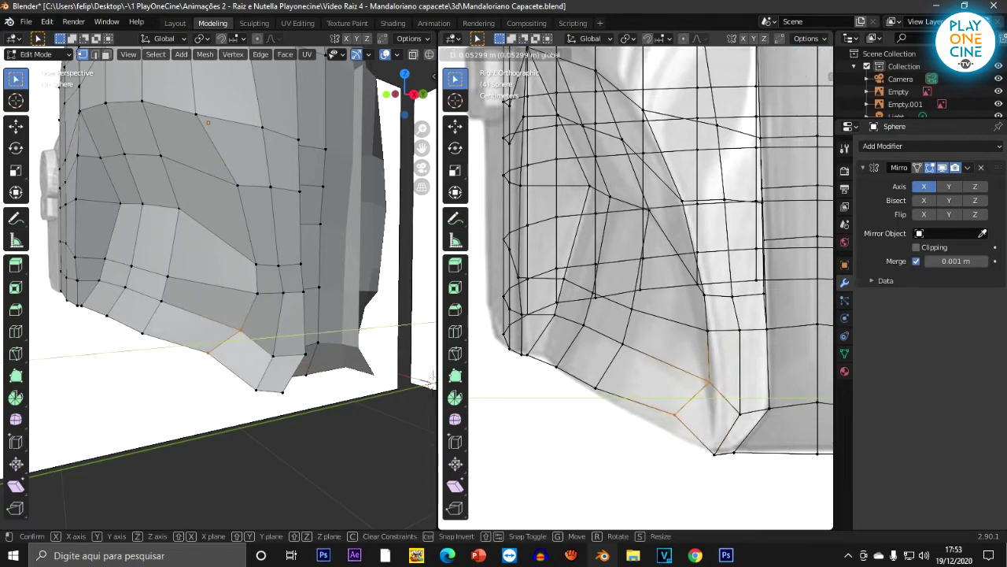
drag(743, 399, 747, 398)
key(g)
key(z)
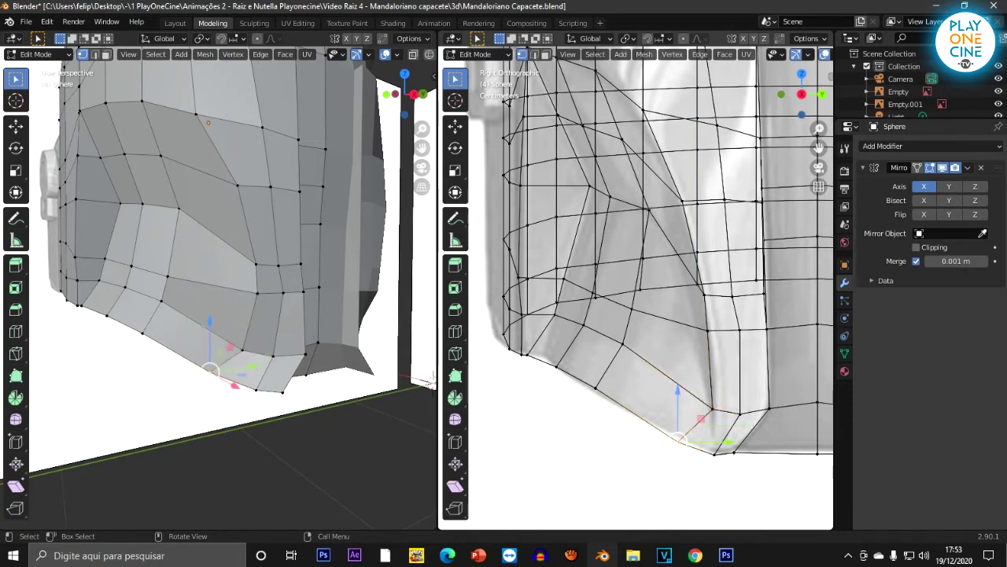
Step: Fit the pair's bottom vertex to the reference's jaw outline with small moves along Y and Z
key(y)
key(Return)
key(g)
key(z)
key(Return)
key(g)
key(y)
key(Return)
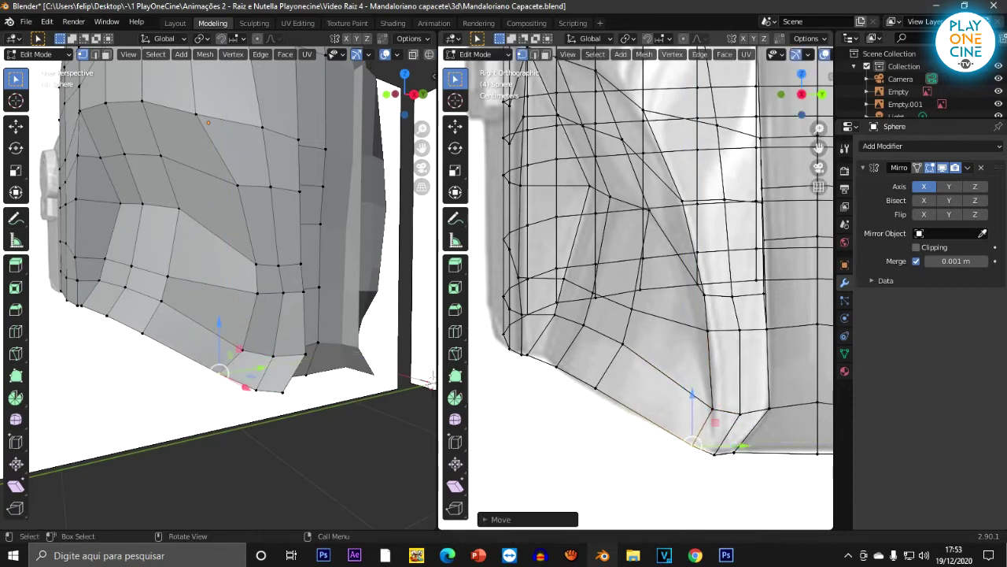
Step: Move the bottom vertex of the jaw's front corner forward along X toward the side reference's front edge
drag(691, 281, 721, 343)
middle_drag(236, 299, 318, 295)
key(KP_1)
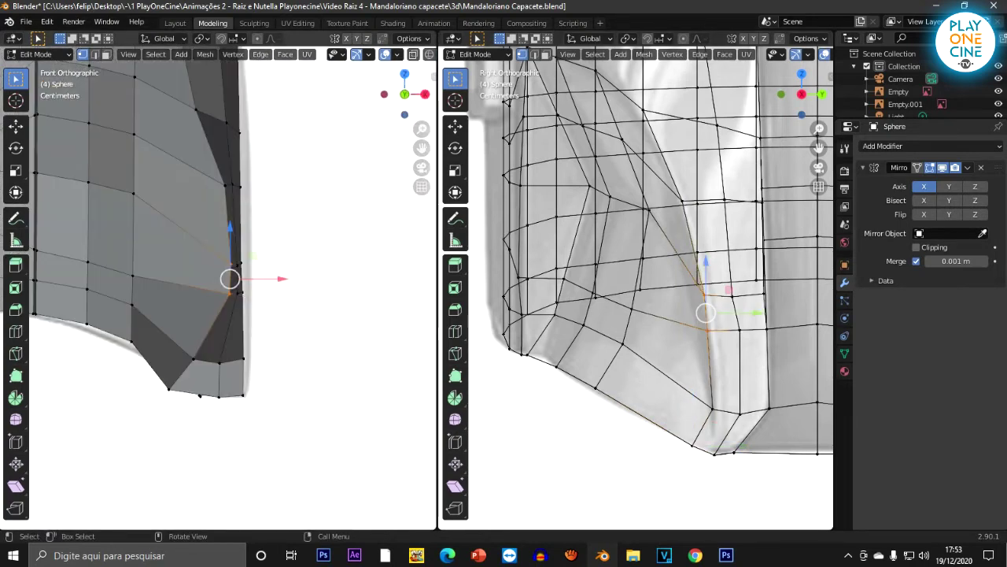
key(z)
click(227, 309)
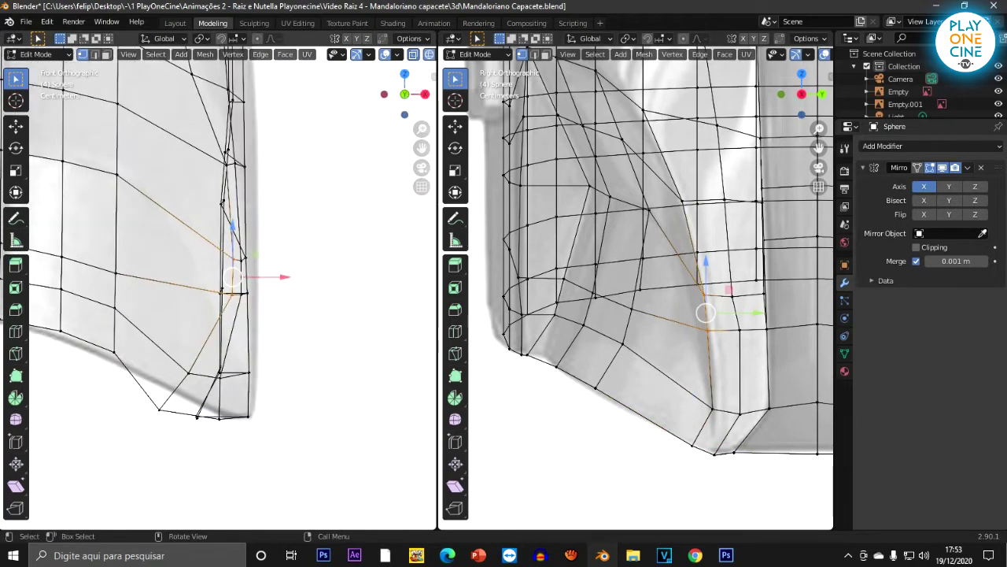
key(z)
click(303, 423)
click(115, 307)
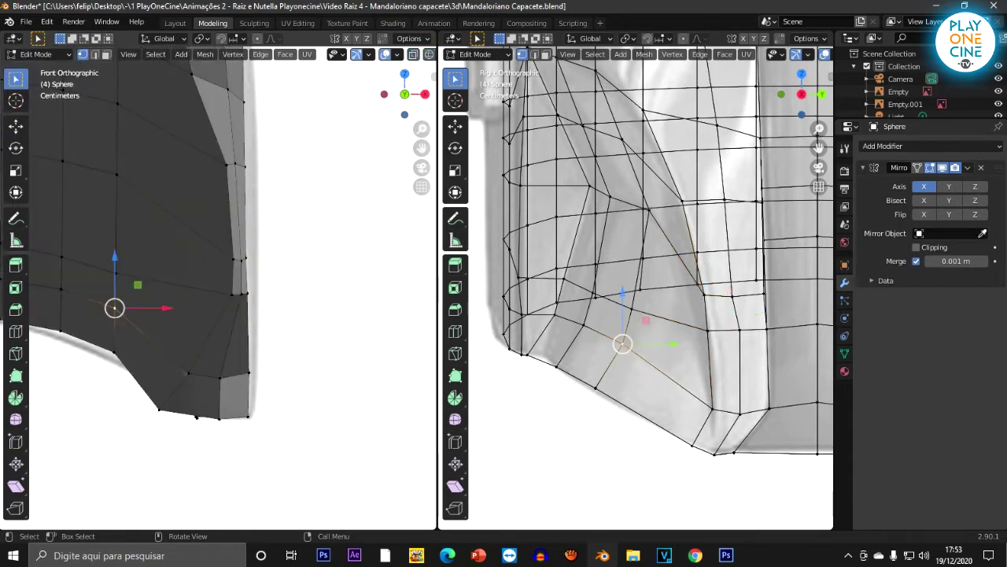
key(z)
click(145, 366)
click(159, 408)
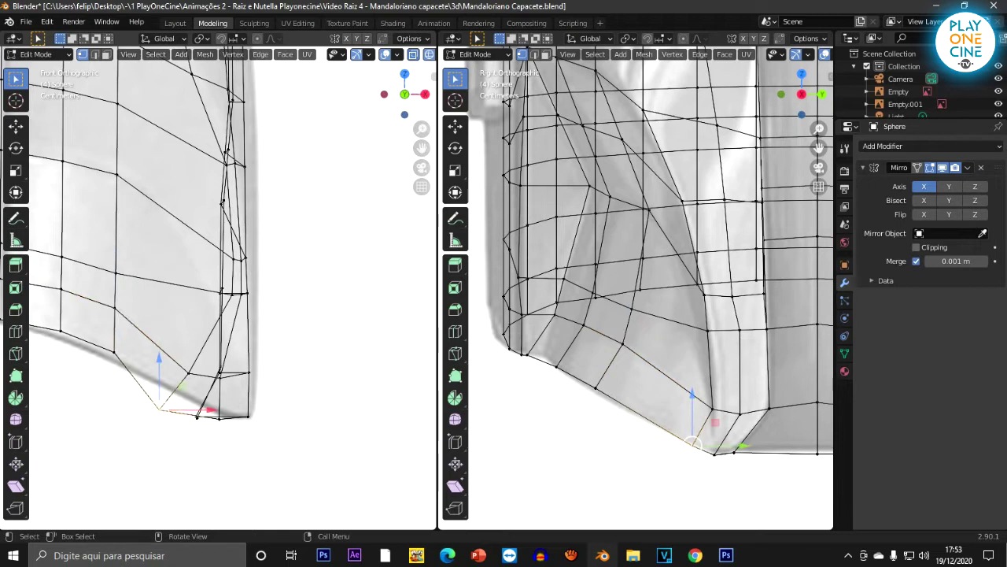
click(219, 419)
drag(271, 419, 291, 419)
Step: Move the neighbouring lower jaw vertex and the vertex above it forward along X to match the reference's lower edge
click(160, 409)
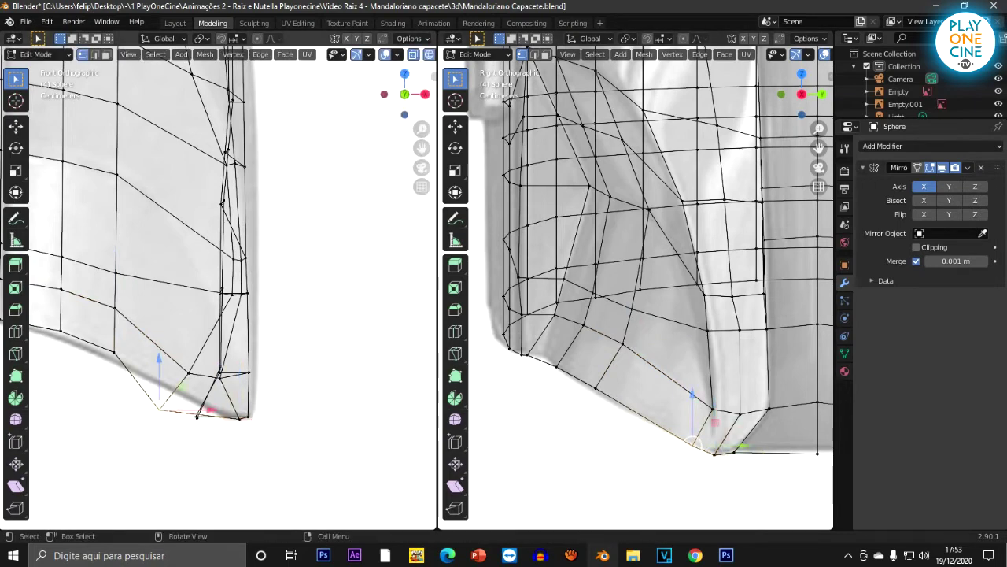
drag(225, 410, 240, 414)
shift+click(189, 373)
drag(226, 392, 278, 391)
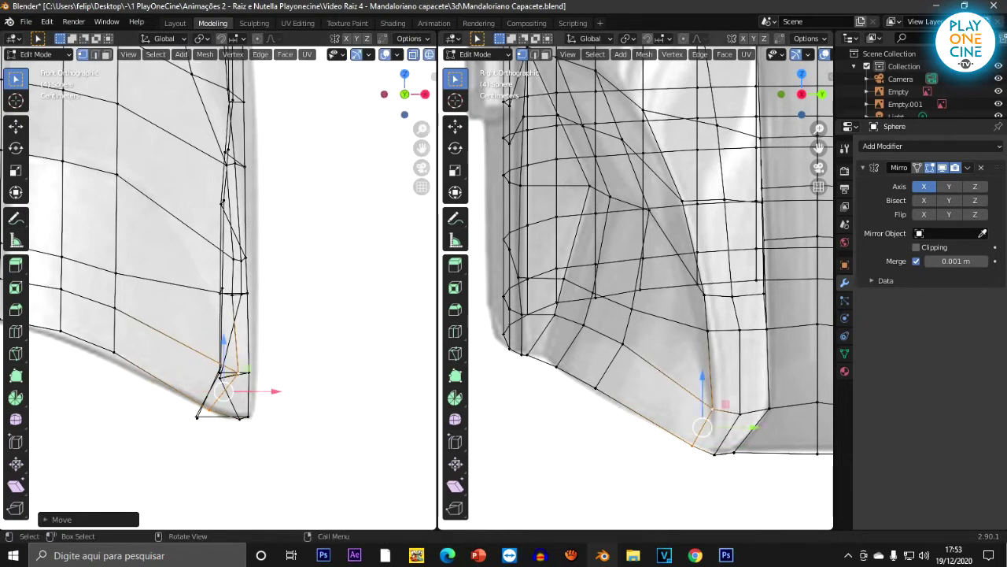
Step: Move the middle vertex above the jaw's bottom corner forward along X and raise it slightly along Z to level its row
click(739, 413)
drag(273, 378, 298, 378)
drag(244, 327, 244, 324)
middle_drag(244, 323, 146, 326)
middle_drag(283, 299, 193, 373)
Step: In solid shading, nudge two neighbouring vertices on the lower part of the cheek's crease along X to smooth its profile
key(z)
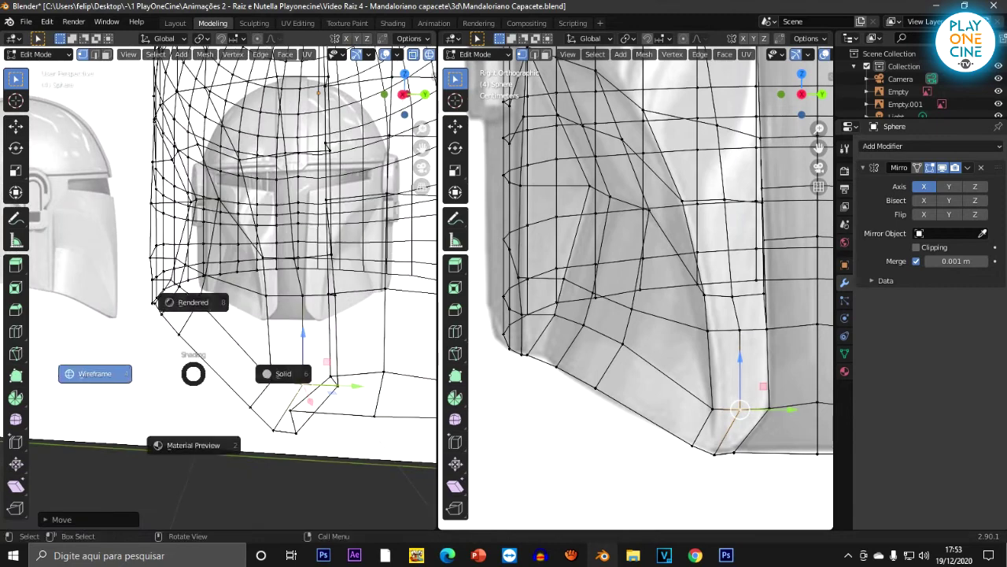
click(284, 373)
mouse_move(284, 374)
middle_down()
mouse_move(366, 366)
mouse_move(200, 358)
mouse_move(429, 313)
mouse_move(315, 317)
middle_up()
scroll(236, 313, up, 3)
middle_drag(189, 314, 272, 291)
click(227, 293)
drag(277, 293, 270, 293)
click(236, 356)
key(g)
key(x)
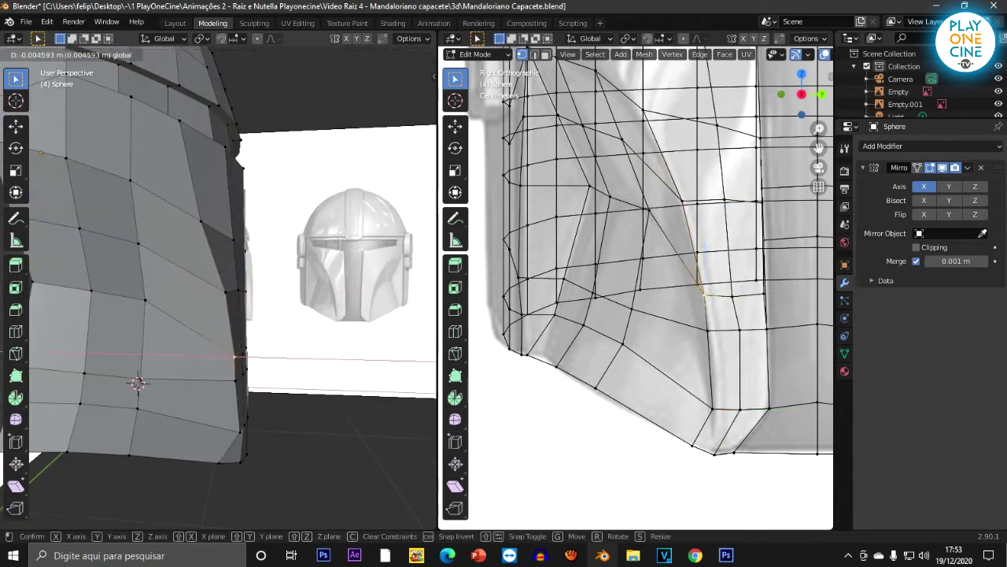
click(138, 383)
Step: Try moving the cheek's edge vertex along Y, and undo the move
middle_drag(138, 383, 275, 371)
scroll(276, 372, up, 4)
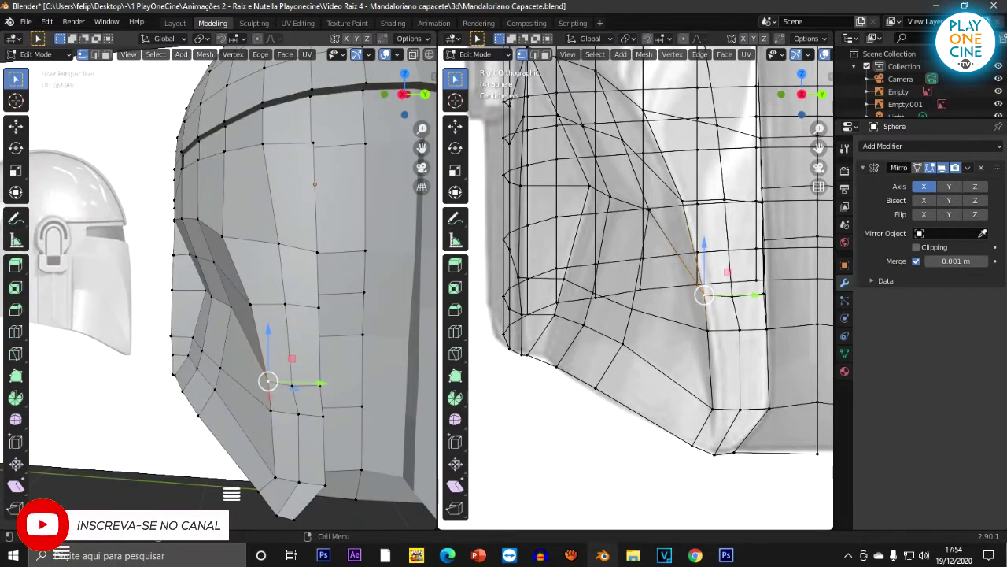
drag(344, 387, 377, 387)
click(320, 386)
key(ctrl+z)
Step: Inspect the reshaped cheek and jaw from several angles, including the whole helmet in Object Mode
middle_drag(374, 388, 418, 377)
scroll(268, 366, up, 1)
middle_drag(376, 403, 305, 412)
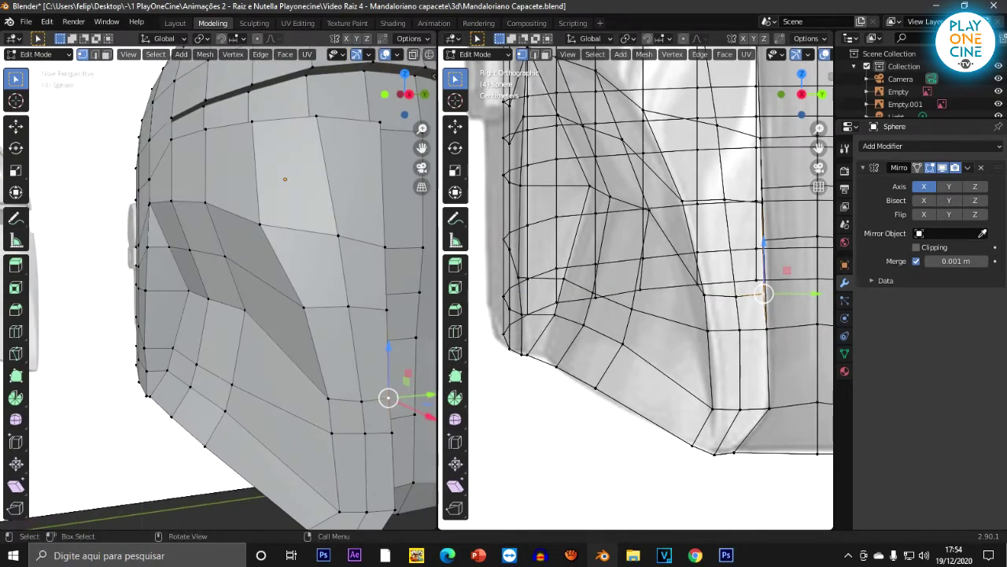
scroll(305, 394, down, 7)
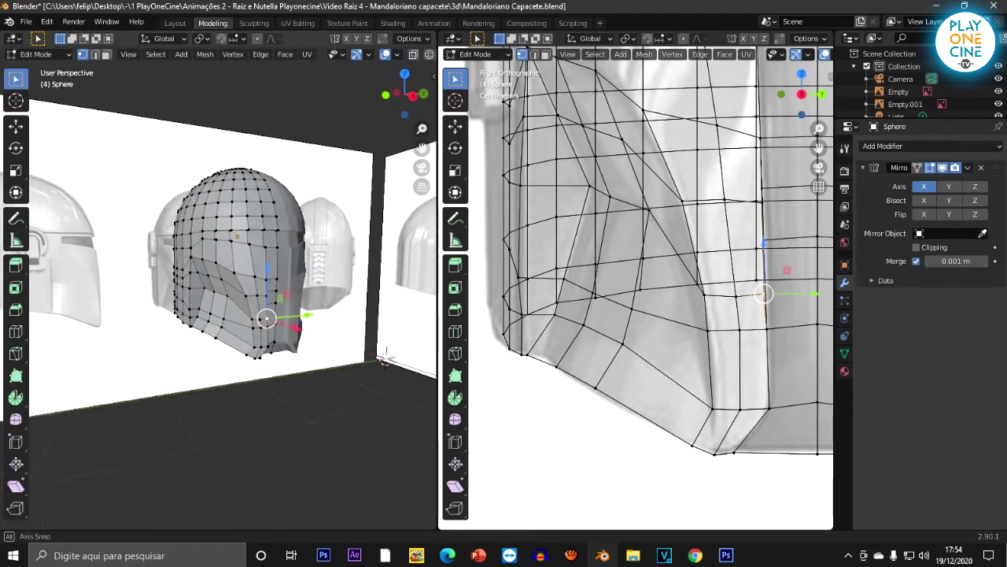
key(Tab)
middle_drag(306, 386, 316, 346)
scroll(316, 346, up, 1)
middle_drag(275, 393, 228, 378)
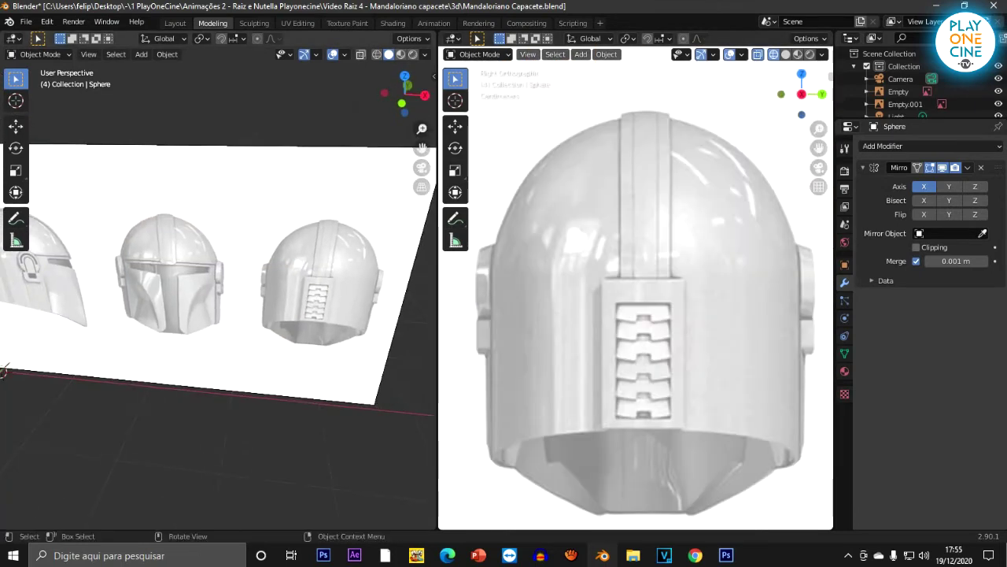
Step: Examine the vent panel in the helmet's back-view reference image
scroll(221, 275, up, 3)
shift+middle_drag(236, 314, 175, 329)
middle_drag(175, 328, 219, 317)
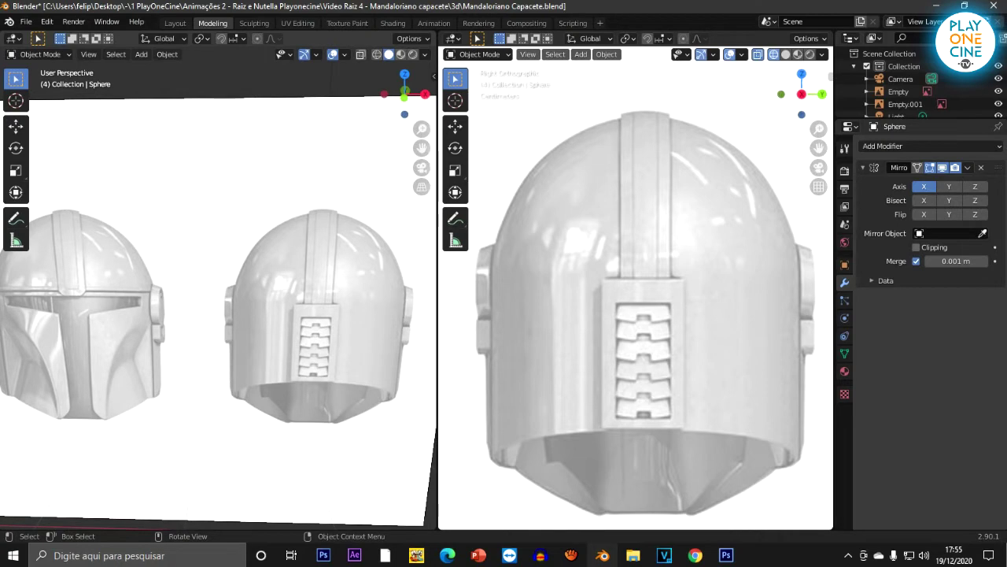
scroll(197, 323, down, 5)
shift+middle_drag(196, 323, 339, 310)
shift+middle_drag(237, 319, 285, 303)
key(Tab)
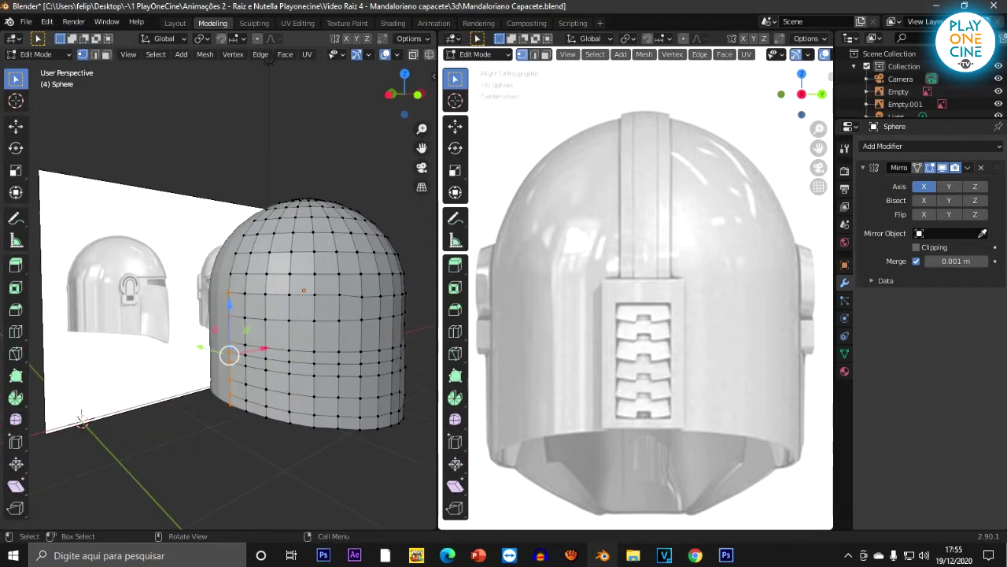
scroll(636, 291, down, 7)
scroll(636, 292, up, 3)
scroll(636, 291, up, 5)
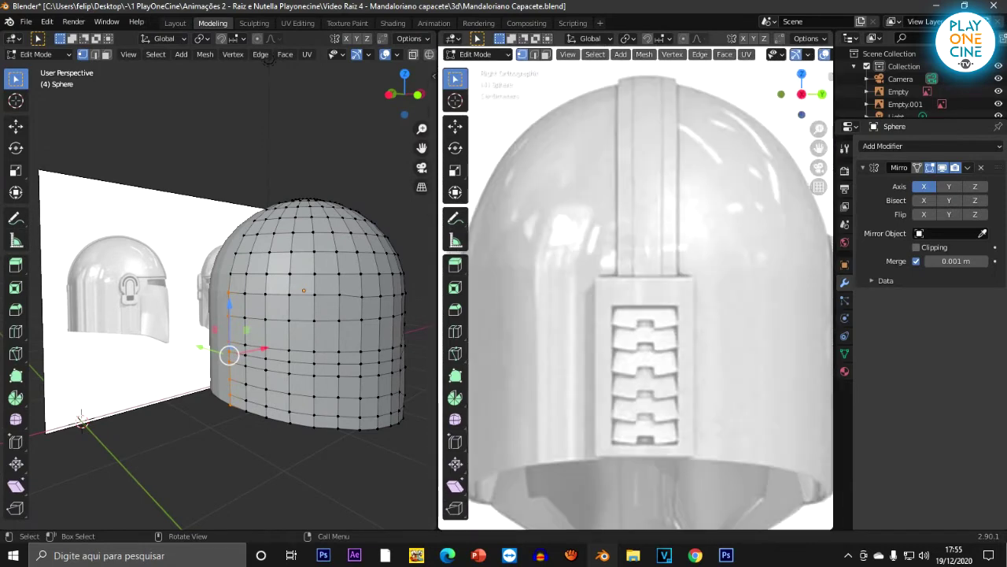
Step: Try adding a cube inside the helmet mesh and move it
mouse_move(228, 315)
middle_down()
mouse_move(258, 316)
mouse_move(189, 303)
mouse_move(244, 305)
middle_up()
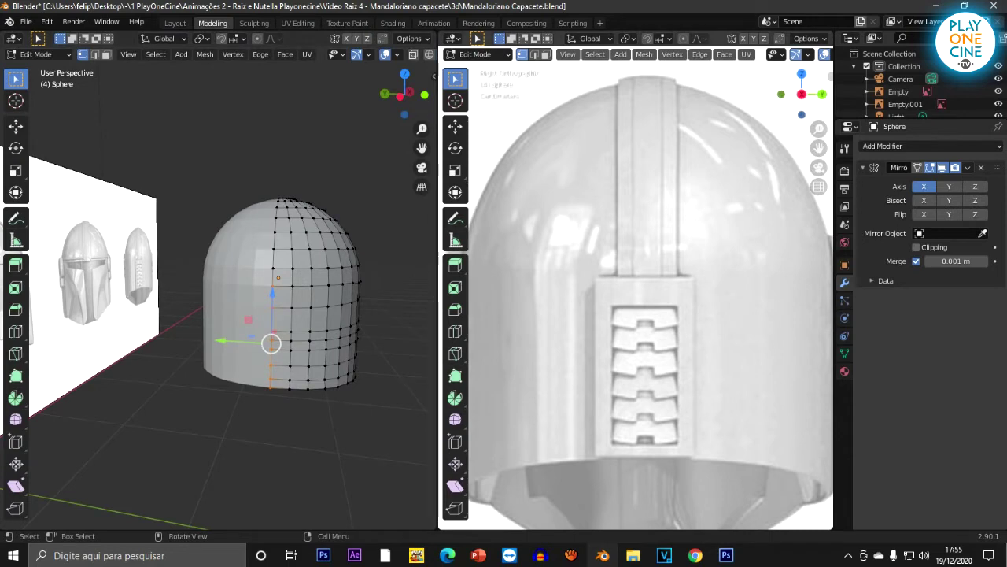
middle_drag(244, 307, 214, 299)
scroll(228, 330, up, 3)
scroll(228, 331, down, 3)
mouse_move(244, 351)
middle_down()
mouse_move(222, 346)
mouse_move(240, 355)
middle_up()
key(shift+a)
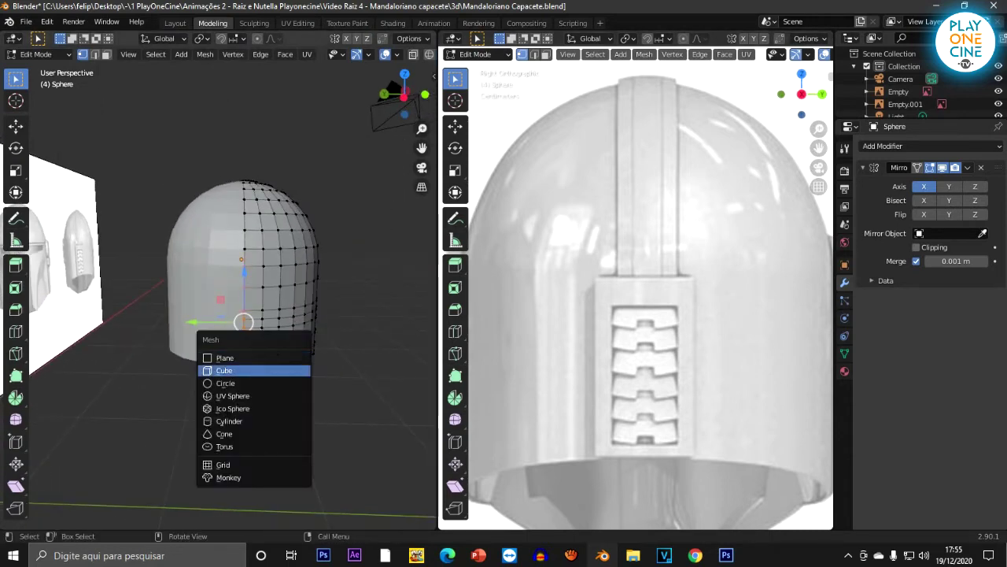
click(225, 371)
scroll(228, 346, down, 5)
middle_drag(228, 346, 193, 382)
scroll(130, 405, down, 4)
drag(132, 299, 141, 293)
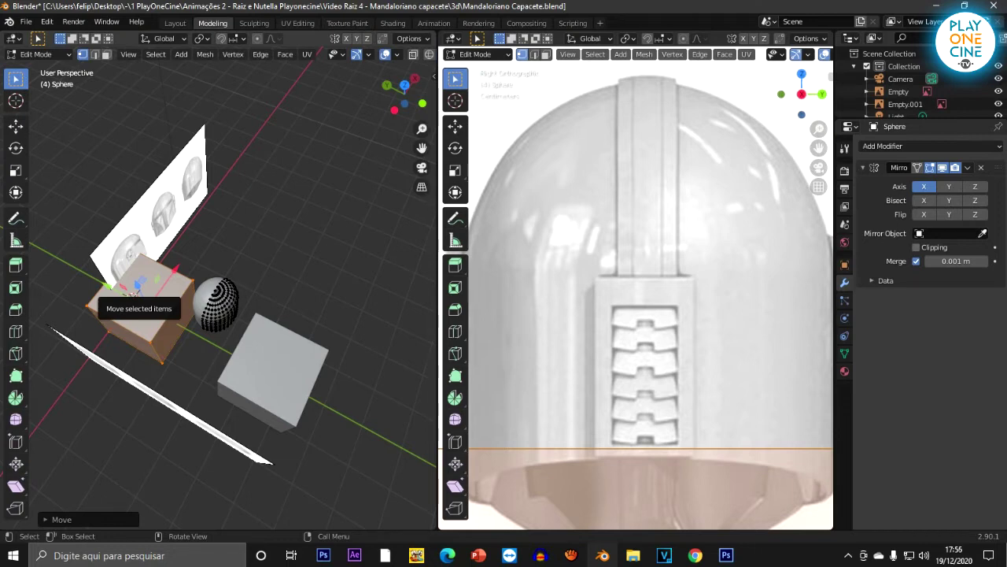
Step: Delete the faces of the cube added inside the helmet mesh and return to Object Mode
key(Tab)
key(Tab)
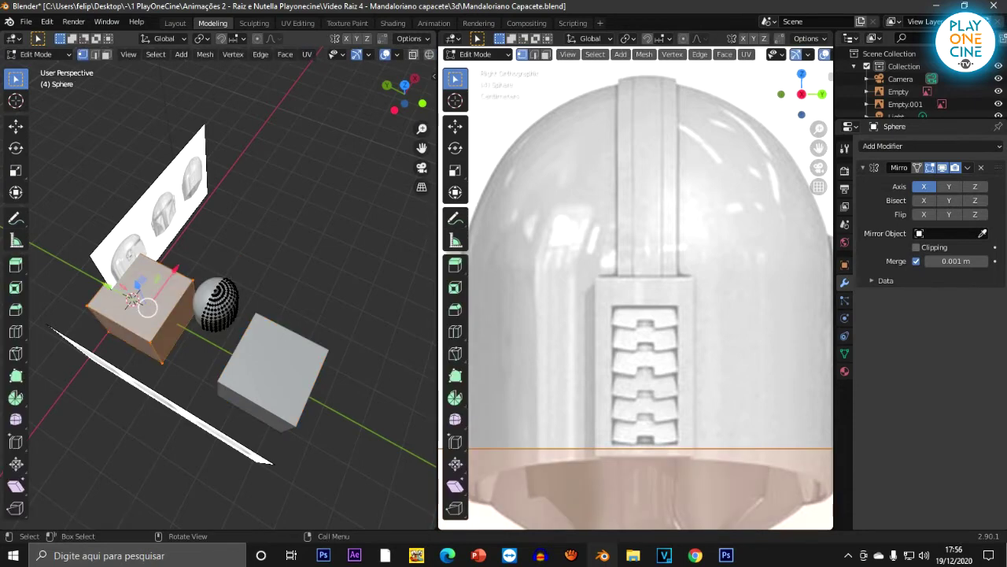
key(x)
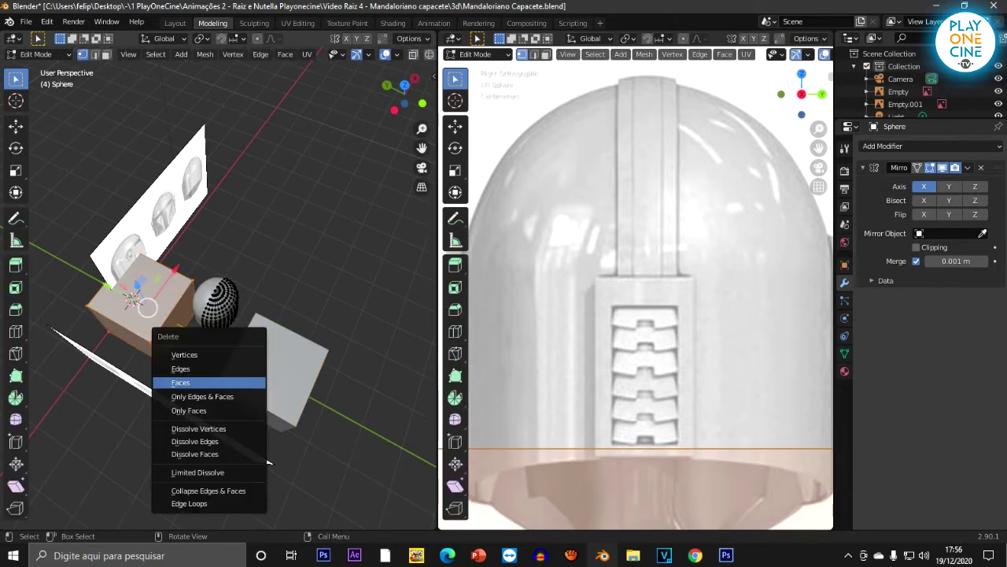
click(239, 382)
key(Tab)
Step: Add a cube as a separate object, move it beside the helmet's back, and scale it to about 0.13
scroll(238, 378, up, 6)
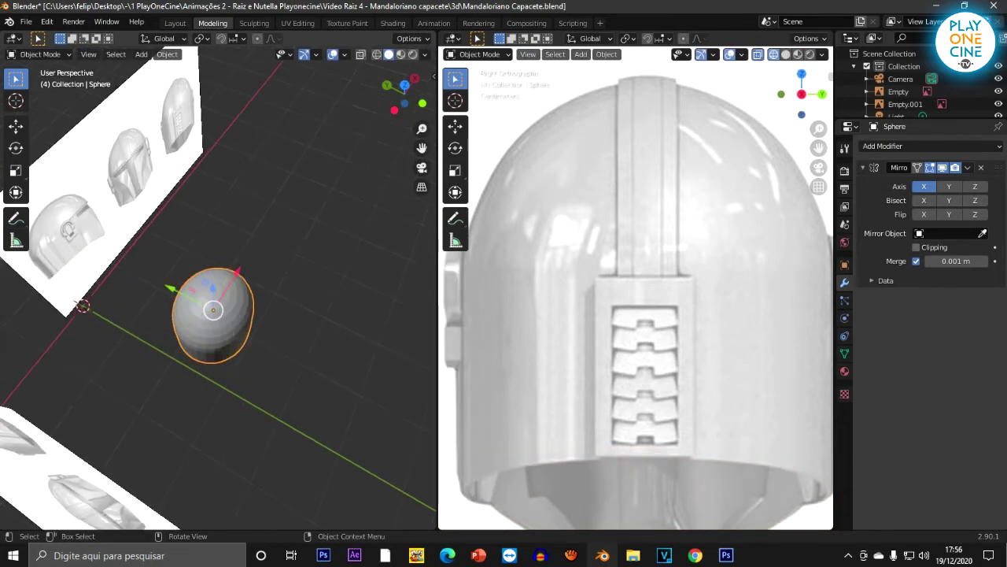
middle_drag(238, 378, 237, 358)
key(shift+a)
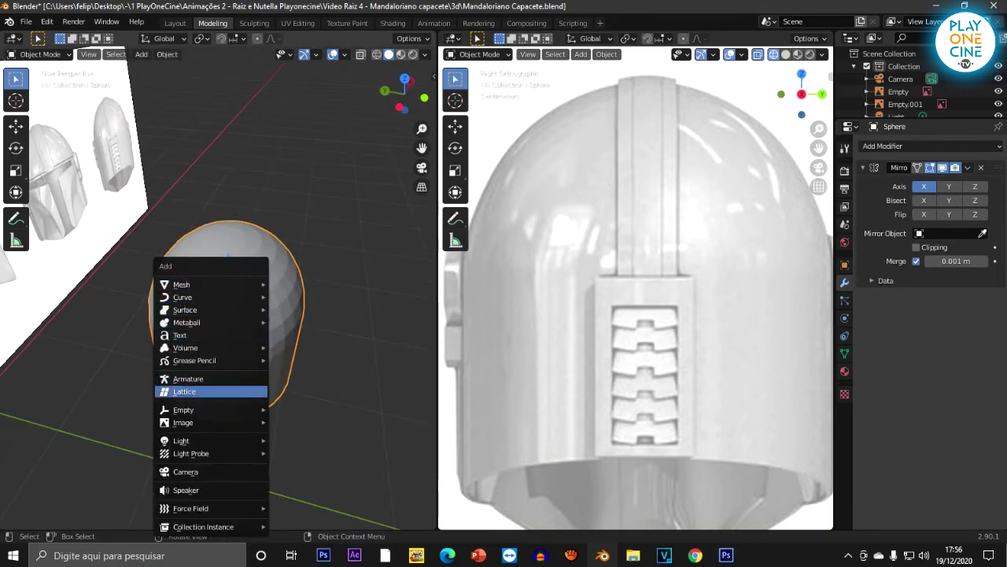
mouse_move(189, 284)
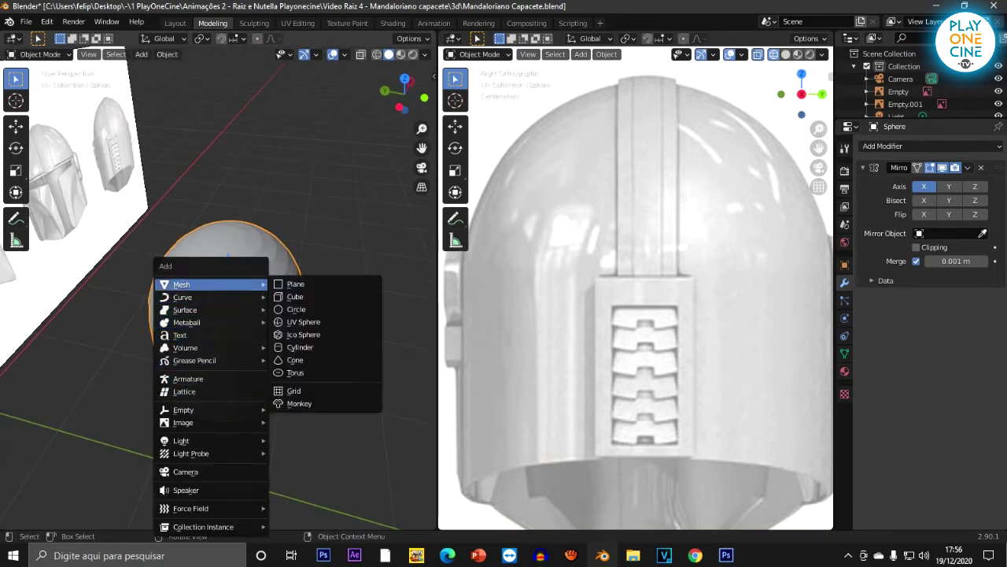
click(296, 297)
scroll(295, 297, down, 3)
drag(24, 350, 188, 277)
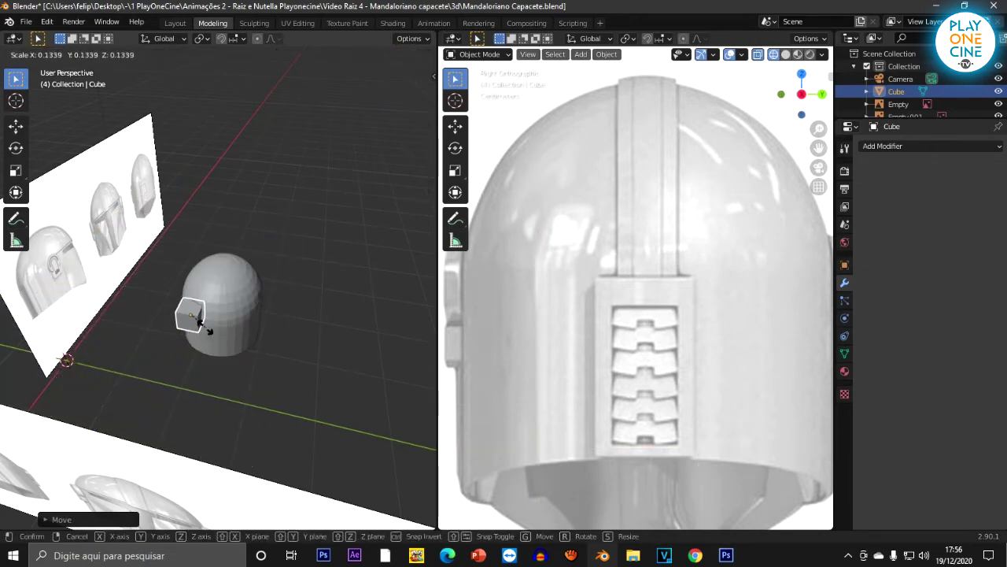
click(205, 334)
Step: Lower the cube along Z to the helmet's lower back and shift it along Y toward the middle
scroll(205, 333, up, 5)
middle_drag(204, 334, 248, 280)
scroll(252, 284, down, 2)
drag(201, 188, 202, 284)
drag(151, 335, 186, 336)
middle_drag(186, 335, 153, 329)
scroll(153, 329, up, 4)
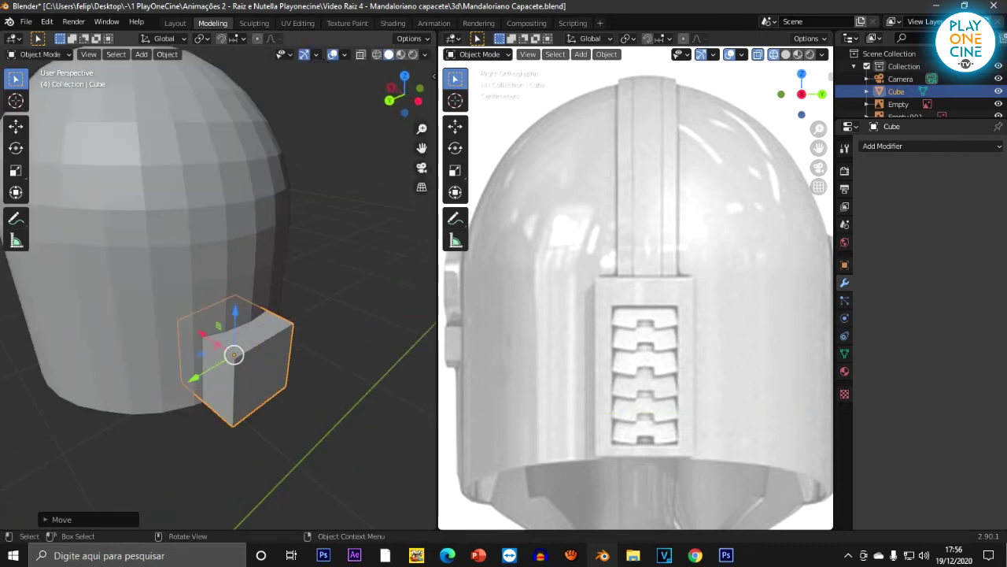
Step: Align the cube along Y with the helmet's vertical centre line in the right view
key(KP_1)
scroll(636, 288, down, 9)
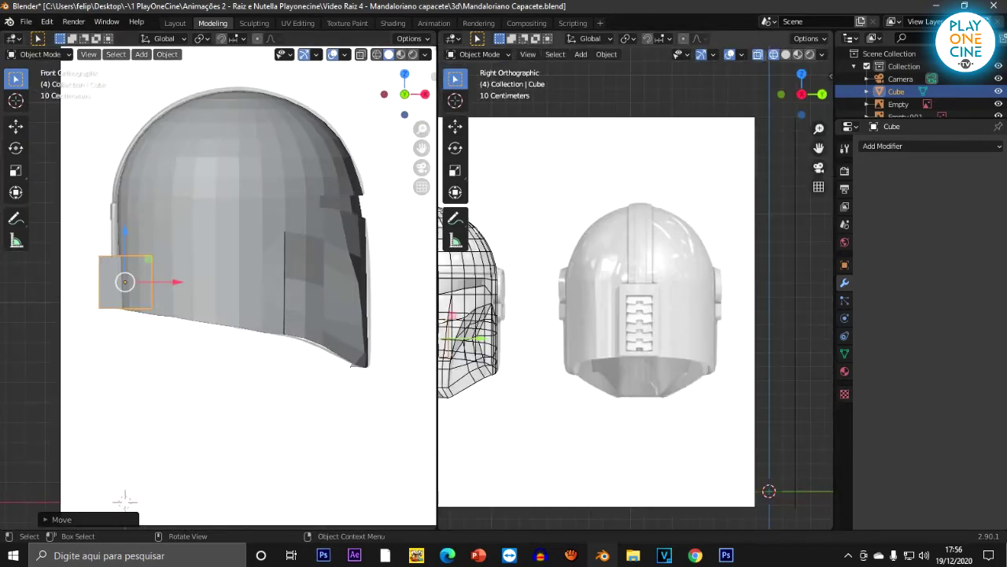
shift+middle_drag(614, 288, 666, 288)
scroll(665, 287, up, 7)
shift+middle_drag(500, 339, 681, 267)
scroll(681, 288, up, 2)
drag(685, 313, 672, 312)
scroll(636, 288, down, 5)
shift+middle_drag(673, 307, 593, 325)
Step: In Edit Mode, scale the cube's geometry along X to about 0.43 against the side reference
key(Tab)
scroll(636, 287, up, 3)
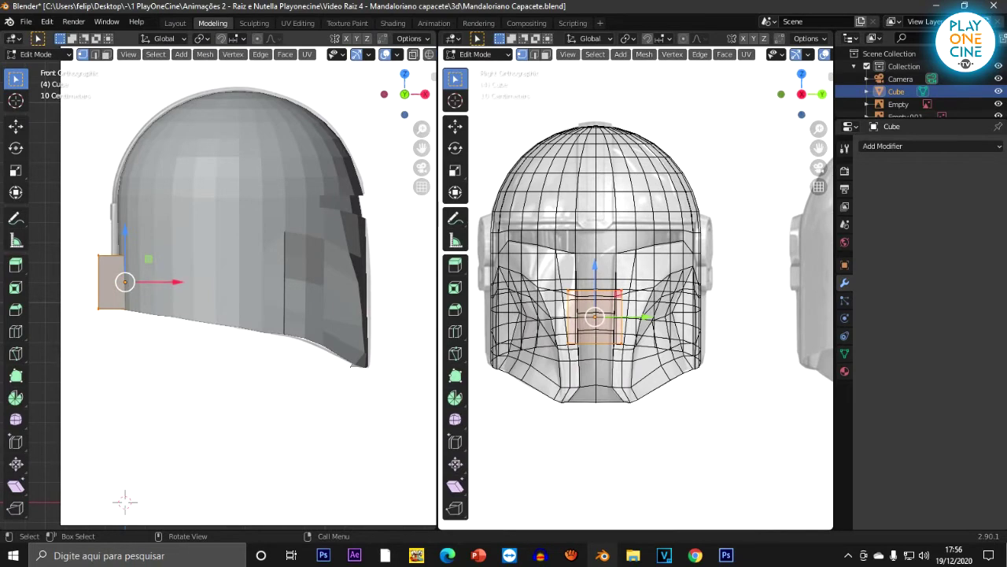
middle_drag(125, 281, 319, 327)
scroll(767, 294, down, 5)
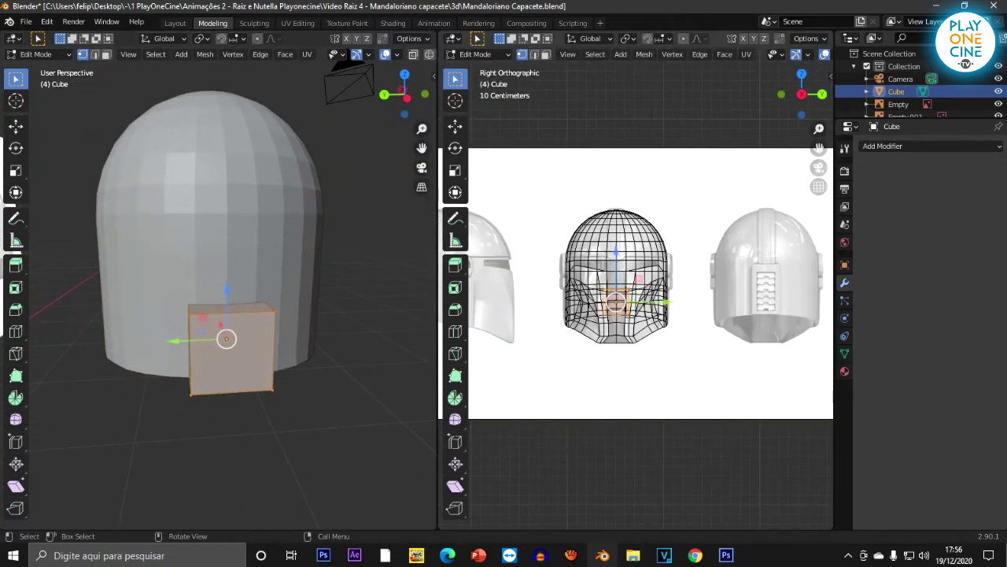
scroll(638, 289, up, 2)
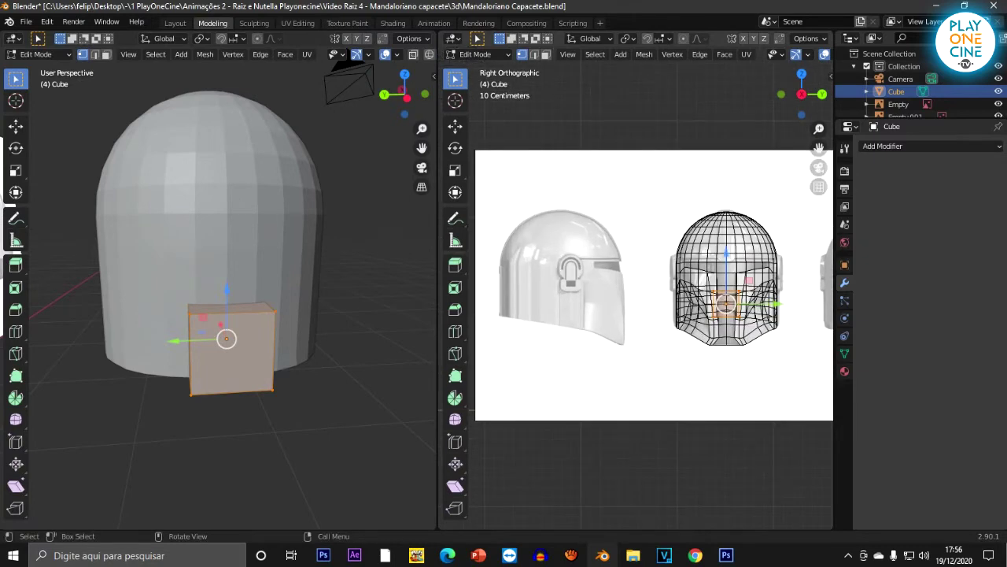
key(KP_3)
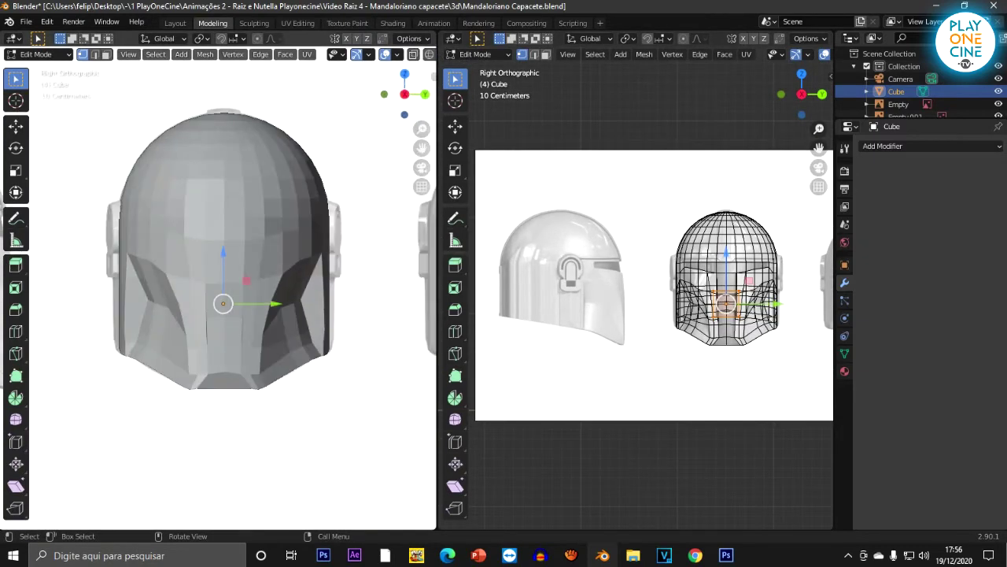
key(KP_1)
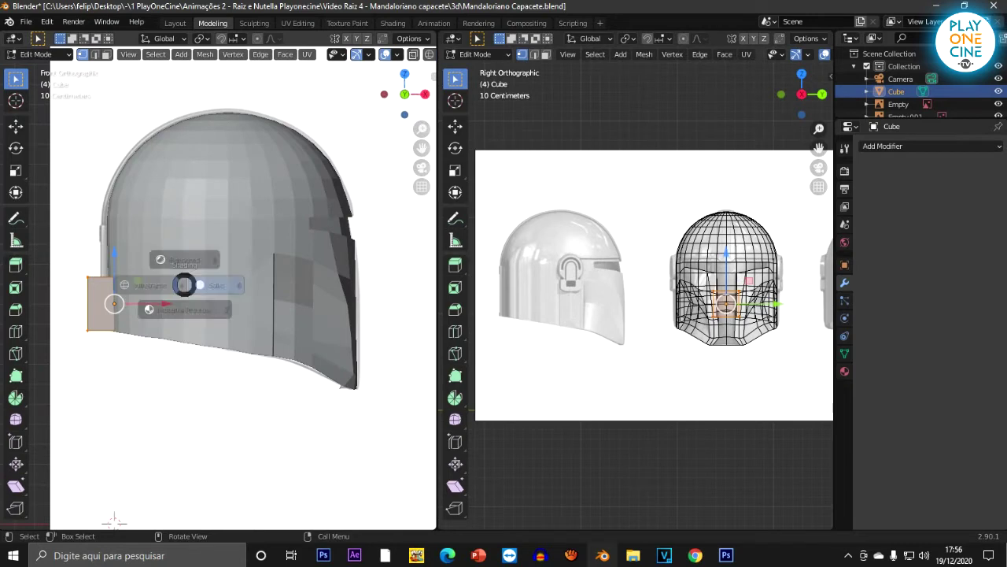
key(alt+z)
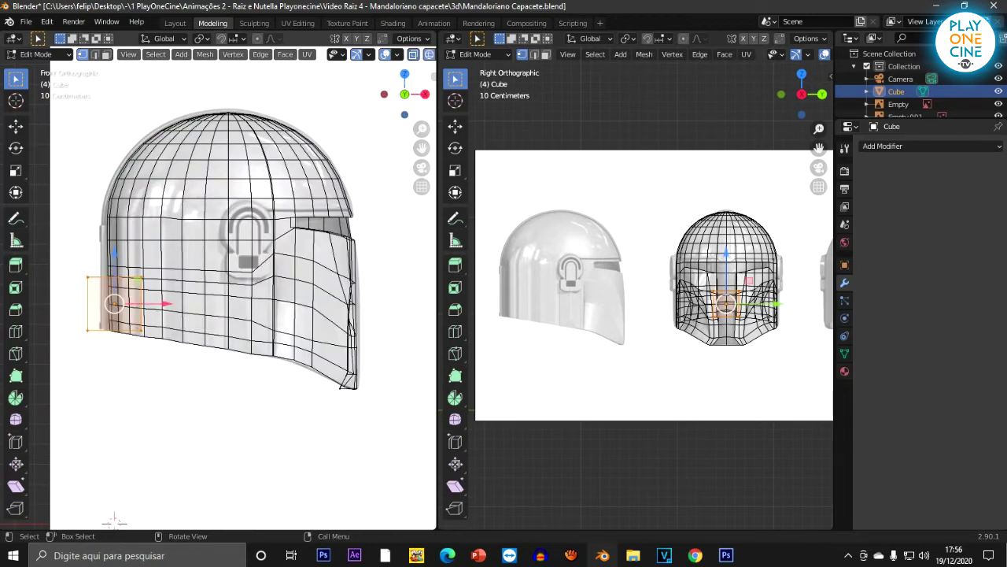
key(s)
key(x)
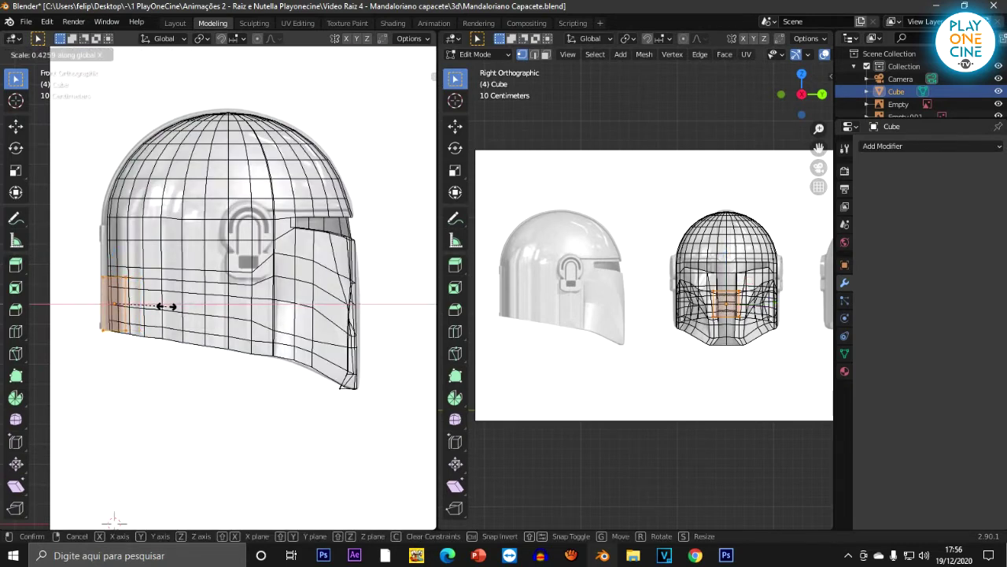
click(166, 306)
Step: Move the cube's geometry backward along X and adjust its height along Z to match the side reference's rear panel
scroll(167, 306, up, 5)
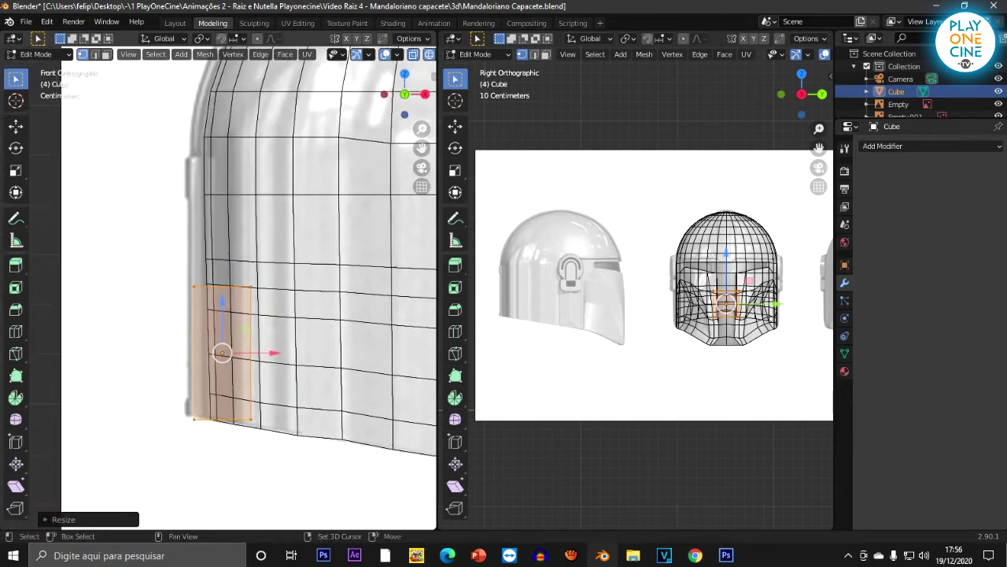
scroll(249, 287, up, 2)
drag(271, 382, 264, 381)
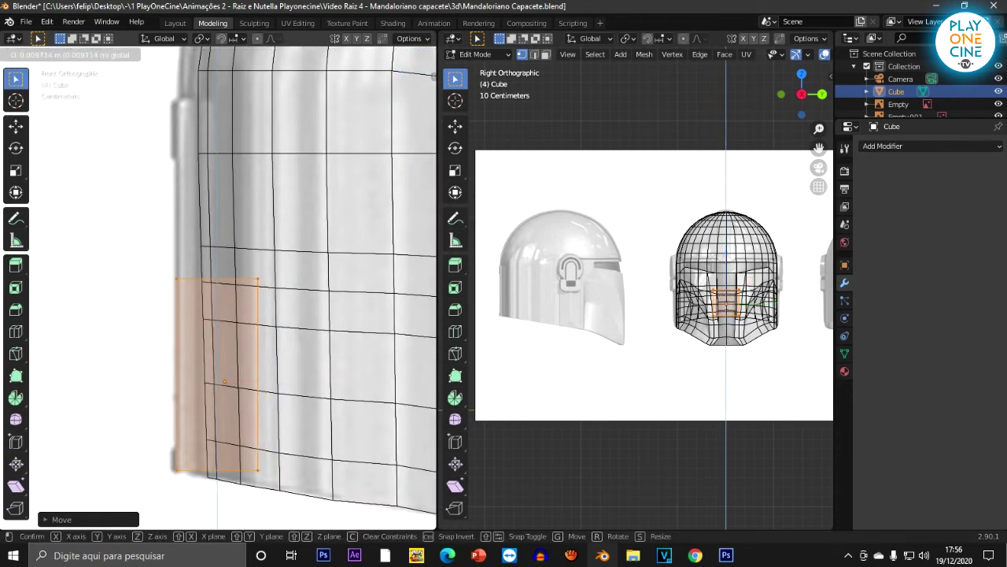
scroll(224, 283, down, 1)
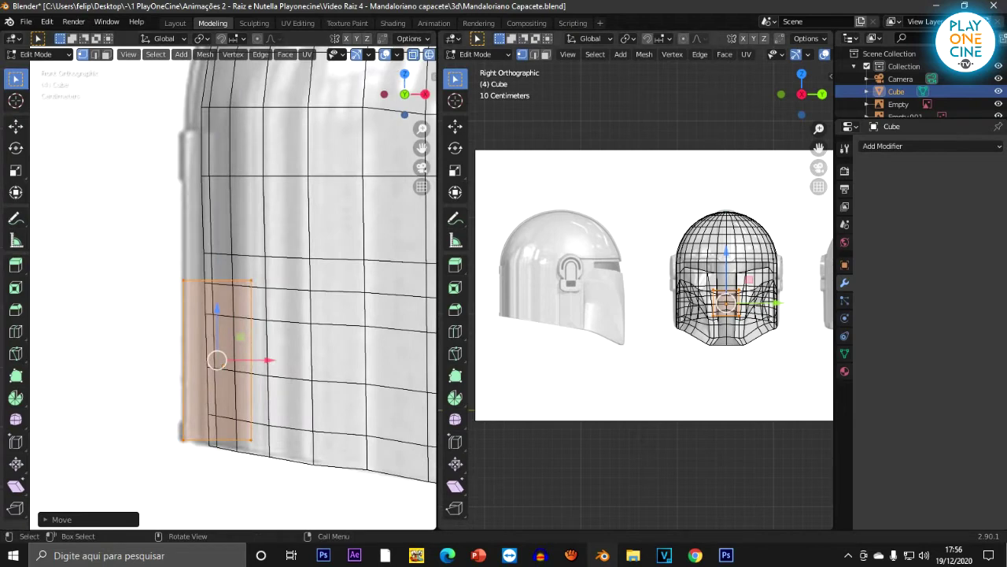
Step: Switch to solid shading and raise the cube's top face about 0.25 m along Z to the rear panel's height in the side reference
middle_drag(236, 271, 265, 323)
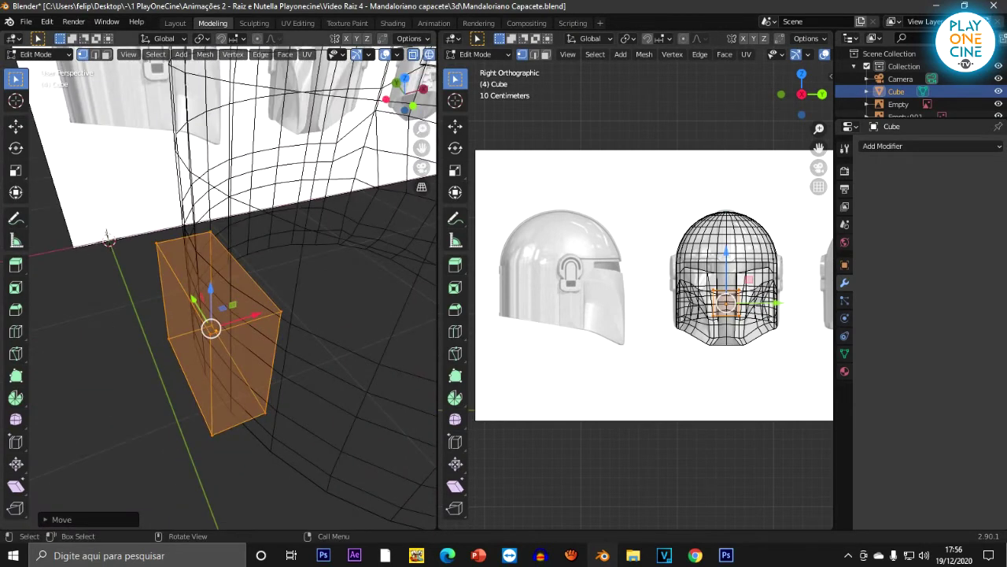
key(3)
click(209, 276)
key(z)
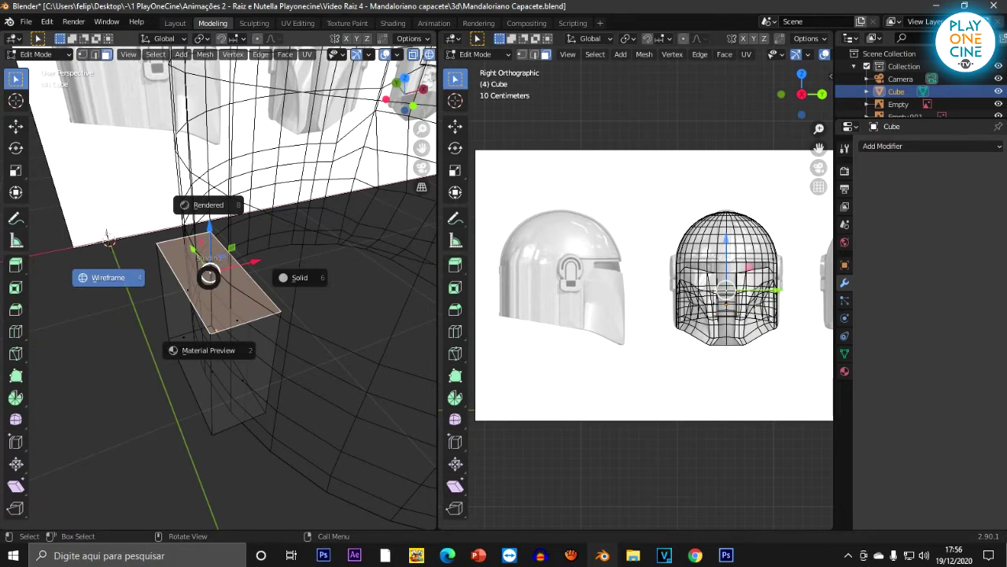
click(296, 277)
scroll(296, 277, down, 1)
middle_drag(296, 277, 302, 273)
middle_drag(210, 314, 256, 309)
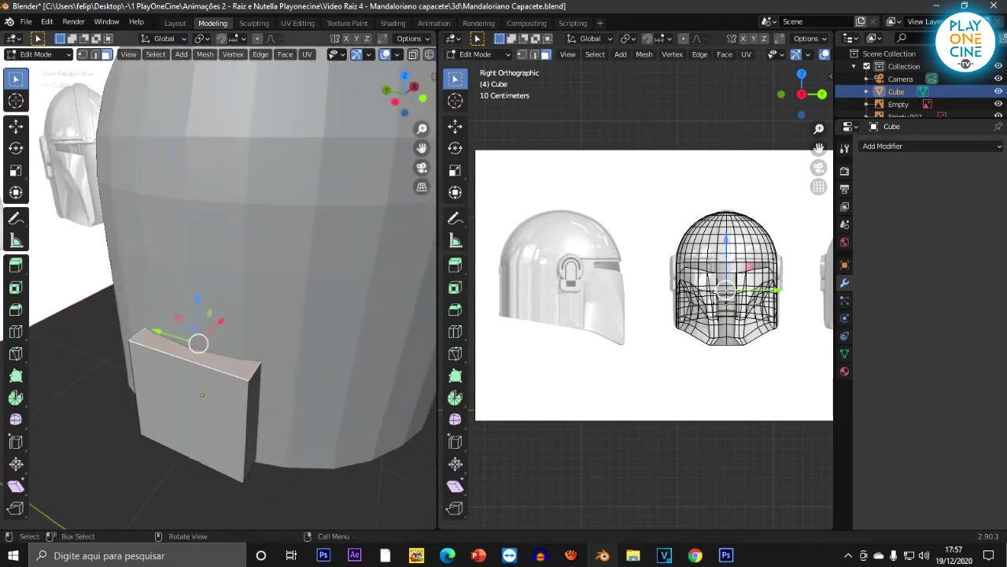
mouse_move(669, 283)
shift+middle_down()
mouse_move(595, 291)
mouse_move(676, 292)
shift+middle_up()
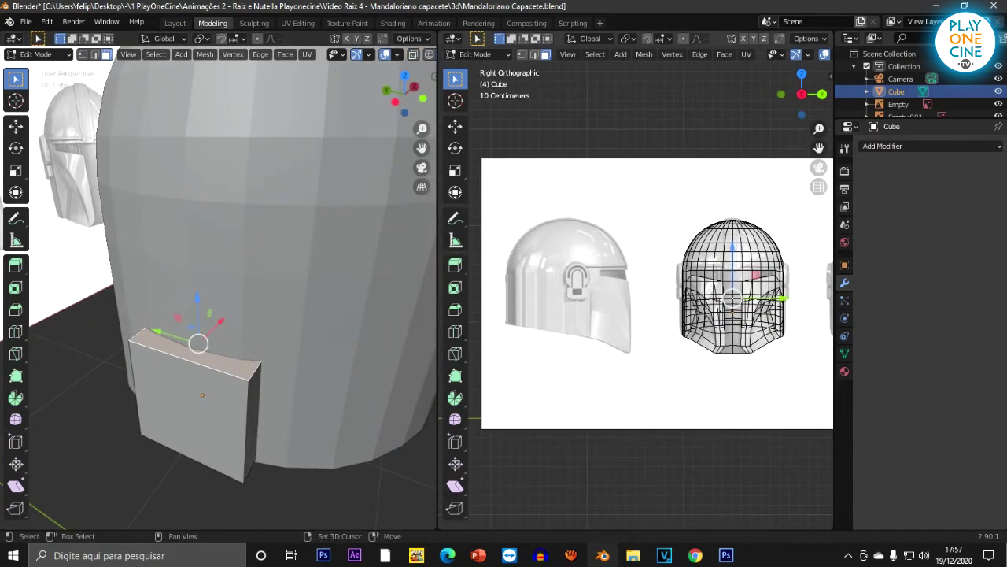
scroll(236, 299, down, 1)
key(KP_3)
scroll(236, 299, down, 4)
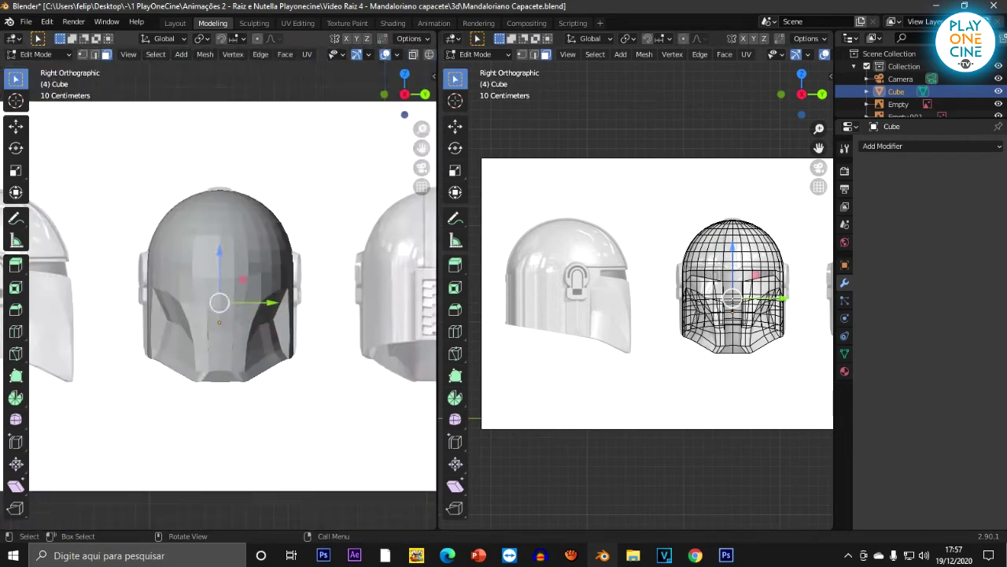
key(KP_1)
scroll(236, 299, up, 6)
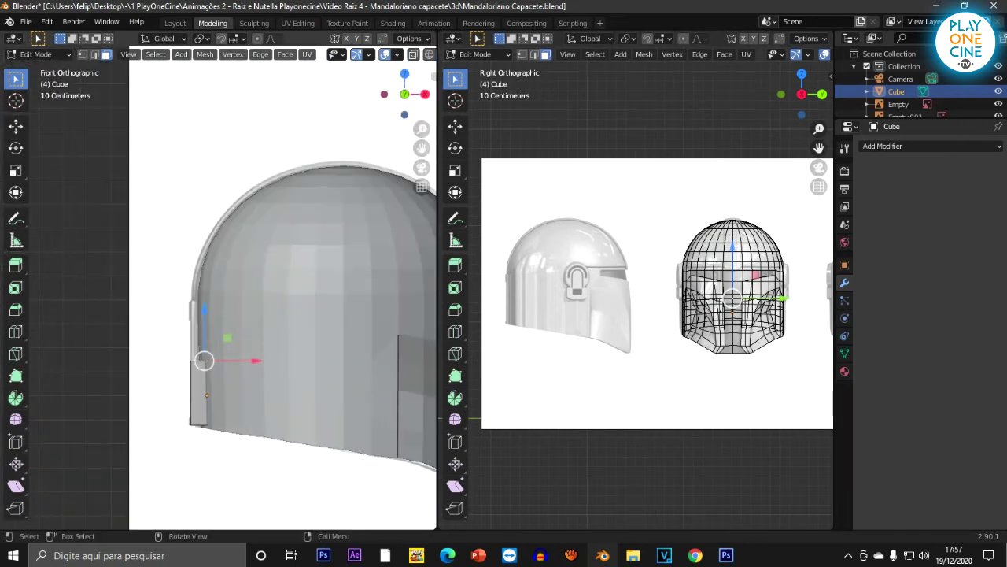
key(g)
key(z)
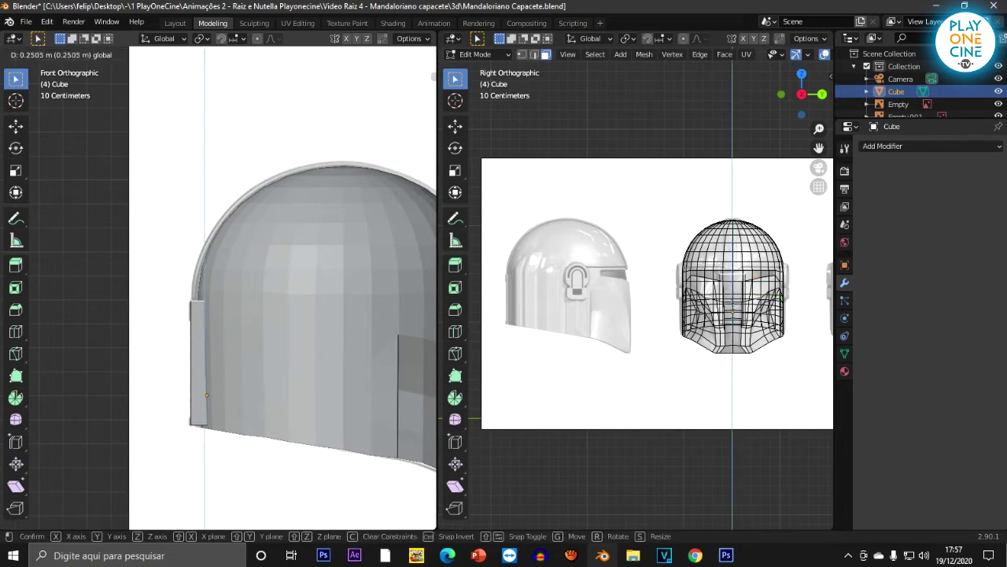
click(91, 358)
Step: Examine the tall panel from behind and compare it with the vent in the back-view reference
middle_drag(91, 358, 263, 378)
middle_drag(276, 282, 285, 280)
shift+middle_drag(103, 362, 393, 110)
middle_drag(315, 204, 252, 189)
shift+middle_drag(173, 173, 308, 338)
scroll(326, 343, down, 2)
scroll(669, 291, down, 3)
shift+middle_drag(669, 292, 554, 288)
scroll(595, 291, up, 1)
scroll(595, 291, up, 4)
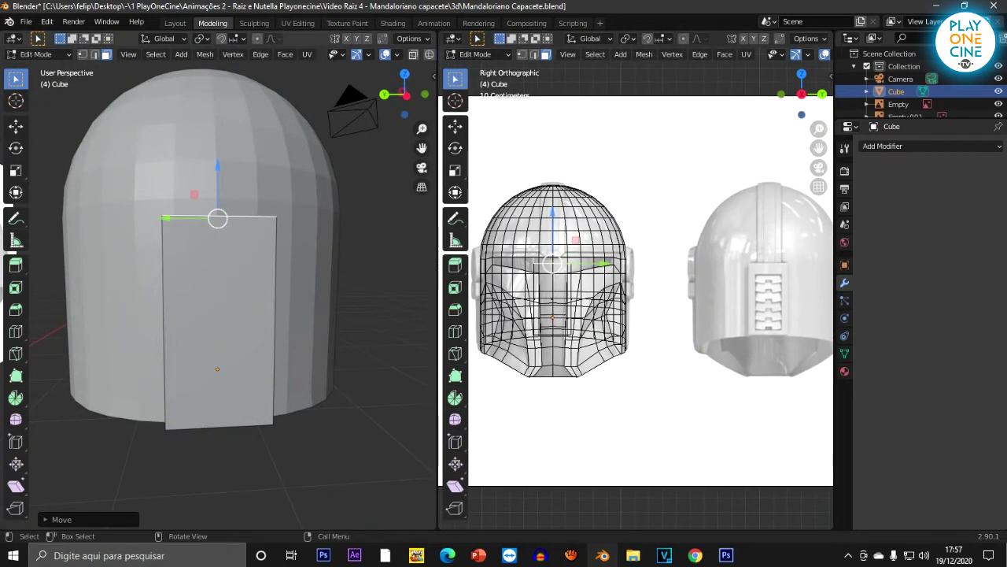
middle_drag(315, 299, 305, 296)
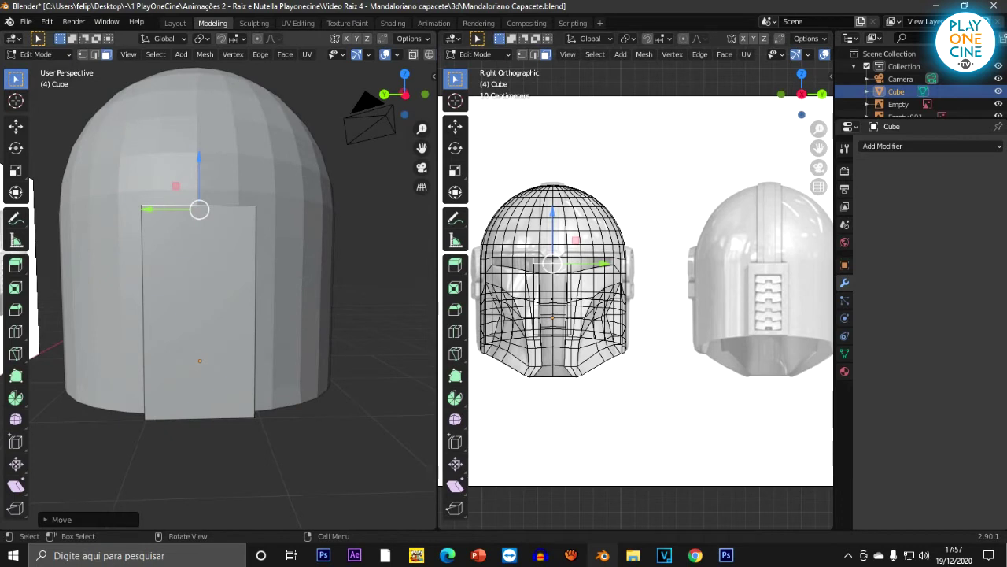
Step: Extrude the panel's outer rear face in place and scale it inward, adjusting it along Z, to form a frame border
click(200, 311)
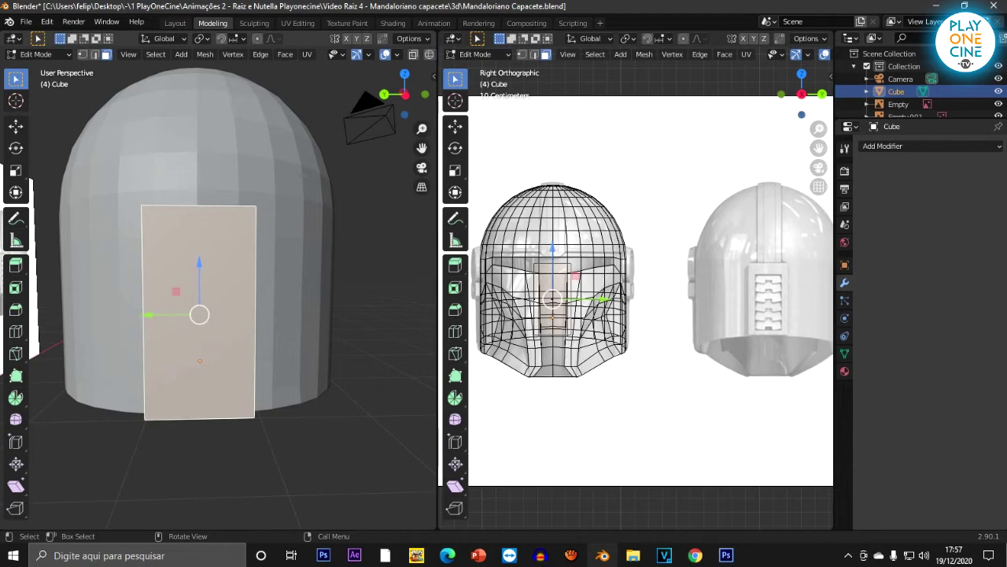
middle_drag(206, 311, 220, 327)
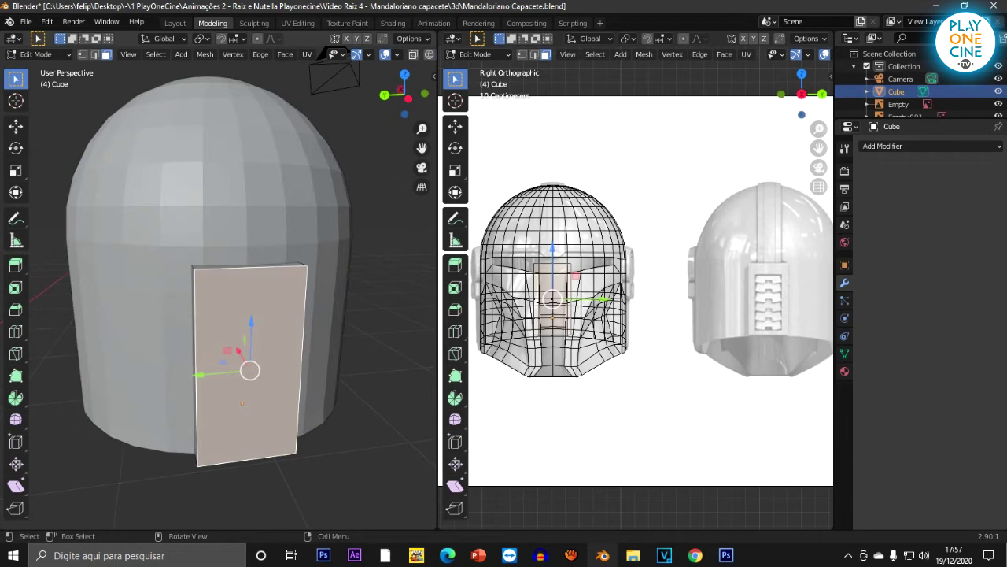
key(e)
key(Escape)
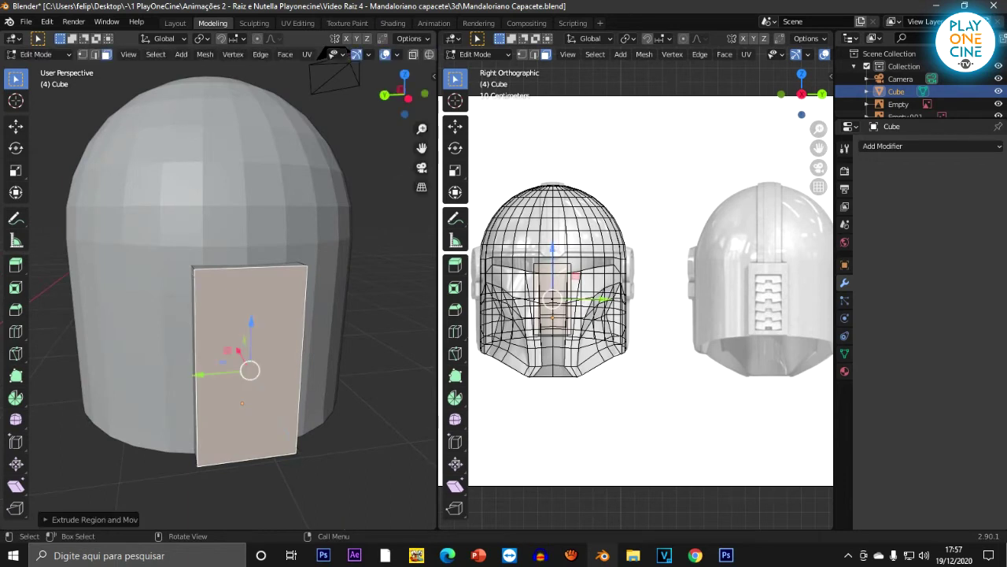
key(s)
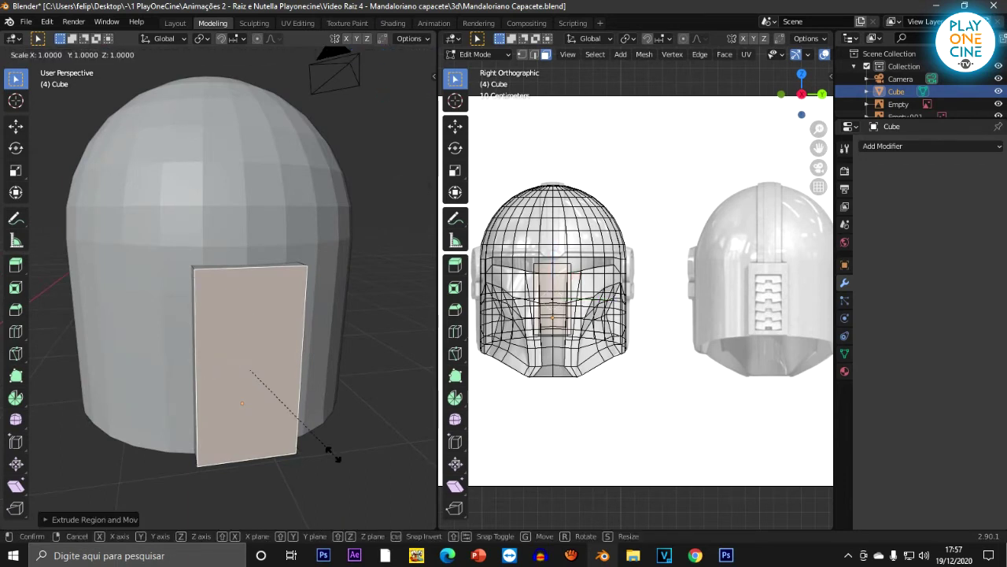
click(292, 441)
key(s)
key(z)
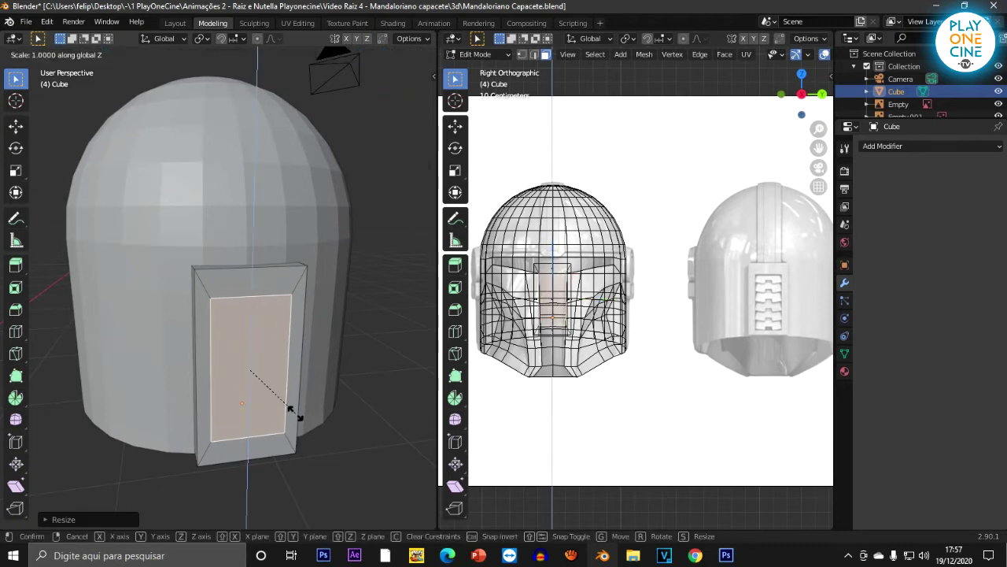
click(283, 425)
Step: Extrude the framed inner face inward toward the helmet to create the vent's recess
middle_drag(283, 425, 354, 431)
key(e)
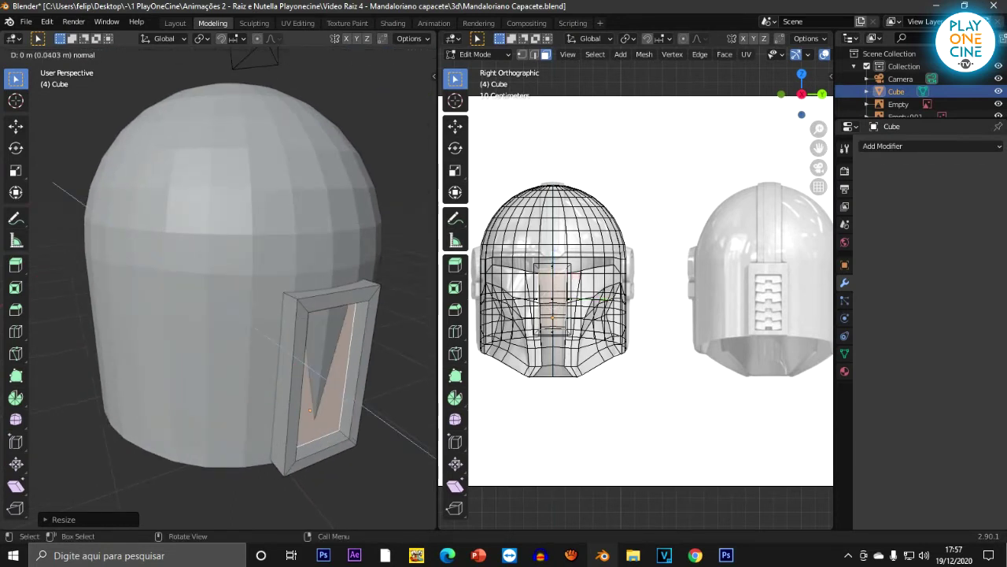
click(331, 409)
middle_drag(331, 410, 280, 389)
scroll(279, 378, down, 2)
shift+middle_drag(252, 346, 304, 325)
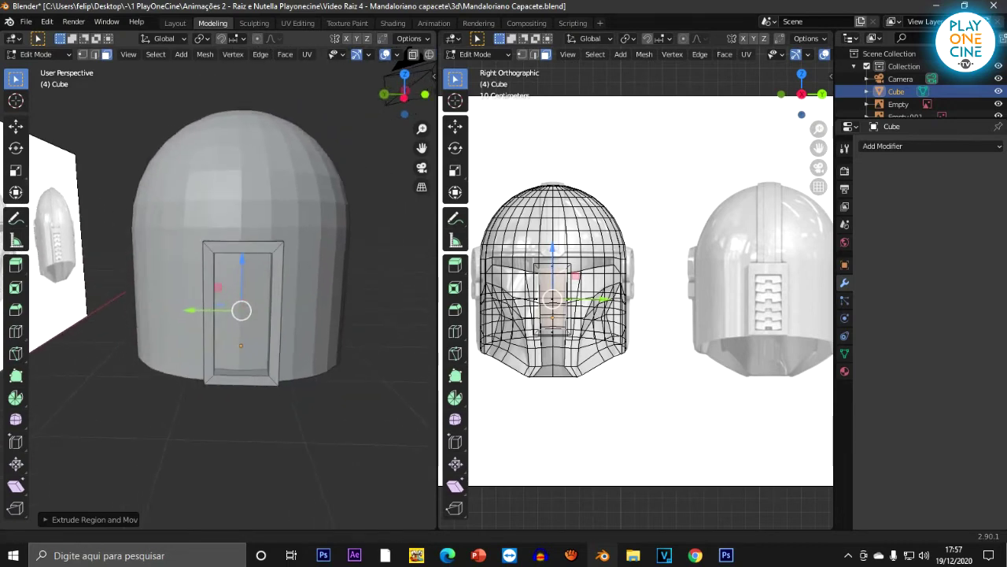
scroll(304, 325, up, 5)
scroll(304, 325, down, 5)
middle_drag(304, 325, 330, 327)
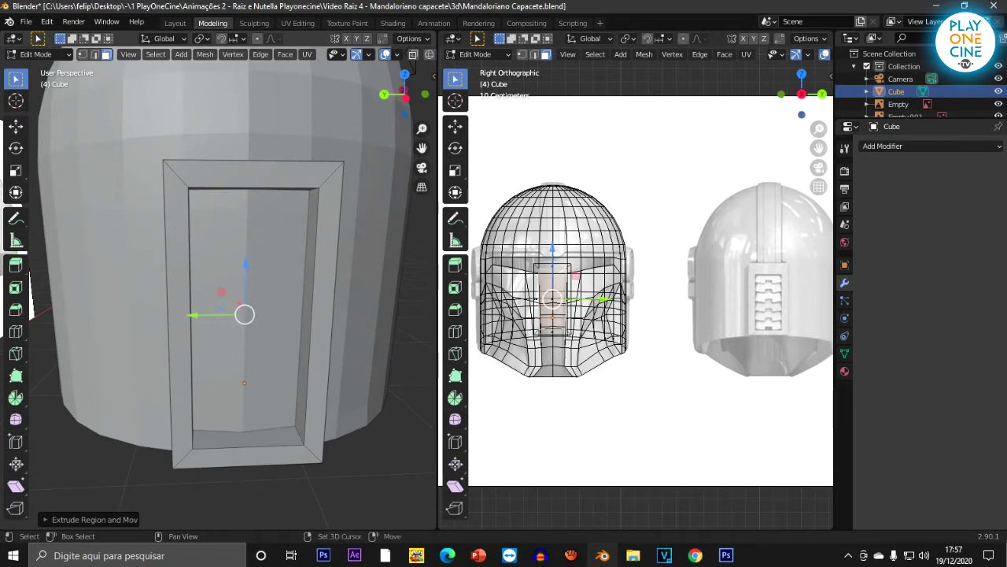
Step: Add a cube within the panel mesh, move it to the helmet's back, and scale it down to about a third
key(shift+a)
click(224, 366)
scroll(224, 366, down, 6)
middle_drag(224, 315, 208, 425)
scroll(220, 346, down, 5)
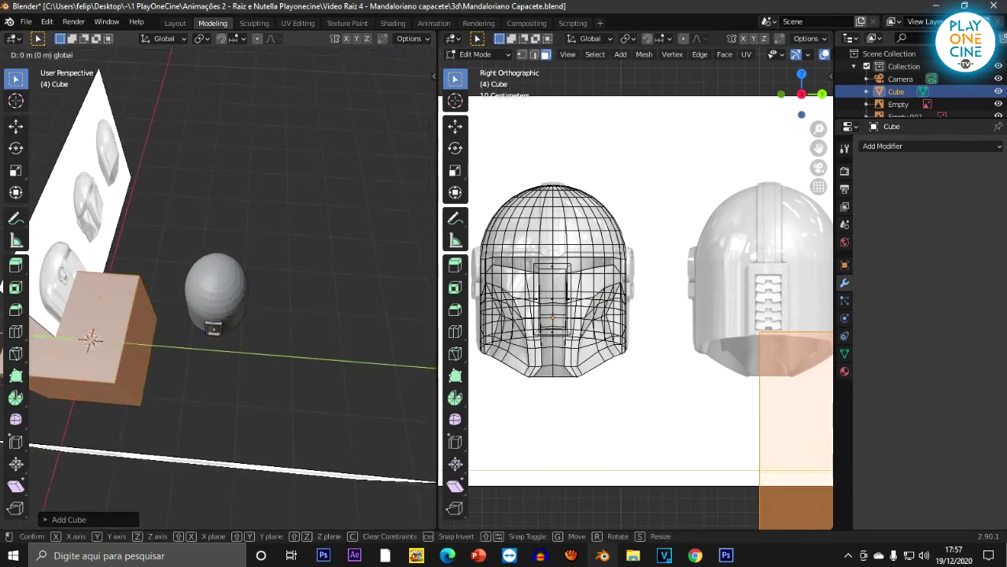
key(g)
click(221, 351)
middle_drag(222, 351, 170, 299)
drag(198, 321, 195, 235)
key(s)
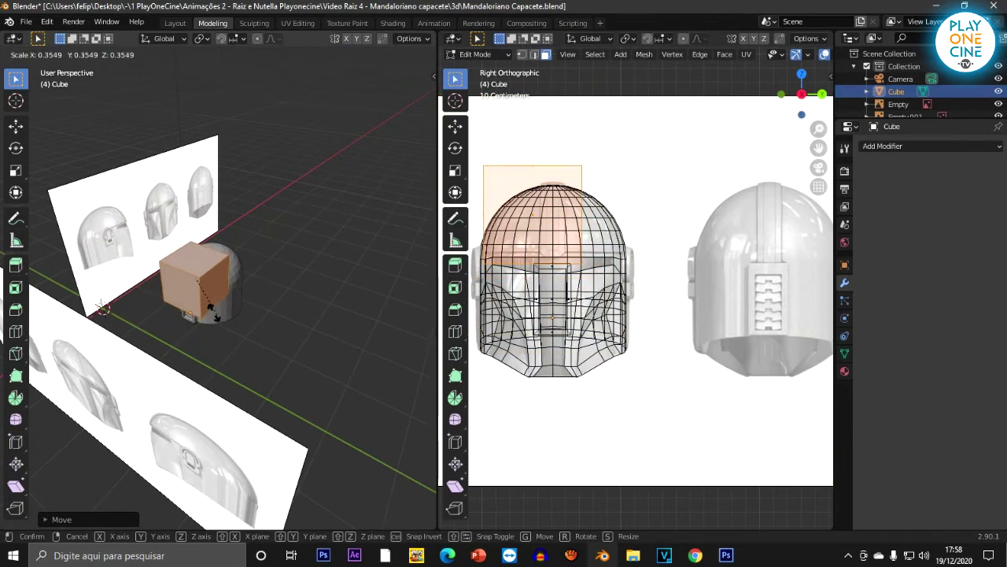
click(189, 300)
Step: Position the new cube inside the panel's recess and scale it down to fit within the frame
scroll(189, 300, up, 6)
middle_drag(189, 300, 246, 274)
drag(318, 150, 307, 250)
scroll(307, 252, up, 5)
middle_drag(307, 252, 293, 250)
scroll(240, 299, down, 4)
drag(253, 310, 219, 313)
middle_drag(219, 312, 236, 260)
scroll(191, 299, up, 2)
key(s)
click(234, 304)
Step: Raise the small cube near the top of the recess, flatten it along Z, and widen it along Y to span the opening
scroll(234, 346, up, 2)
drag(240, 217, 240, 173)
key(s)
key(z)
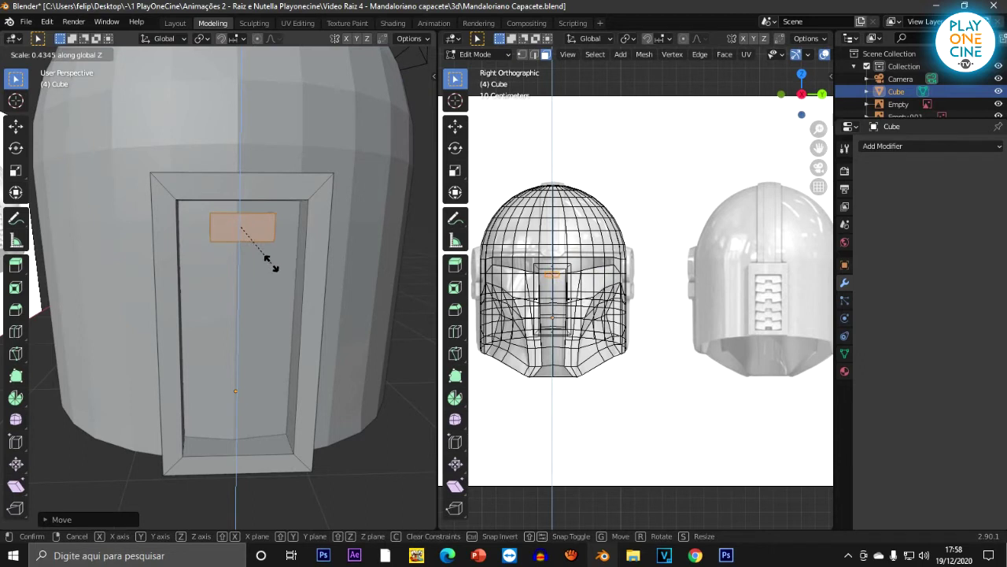
click(274, 267)
key(s)
key(x)
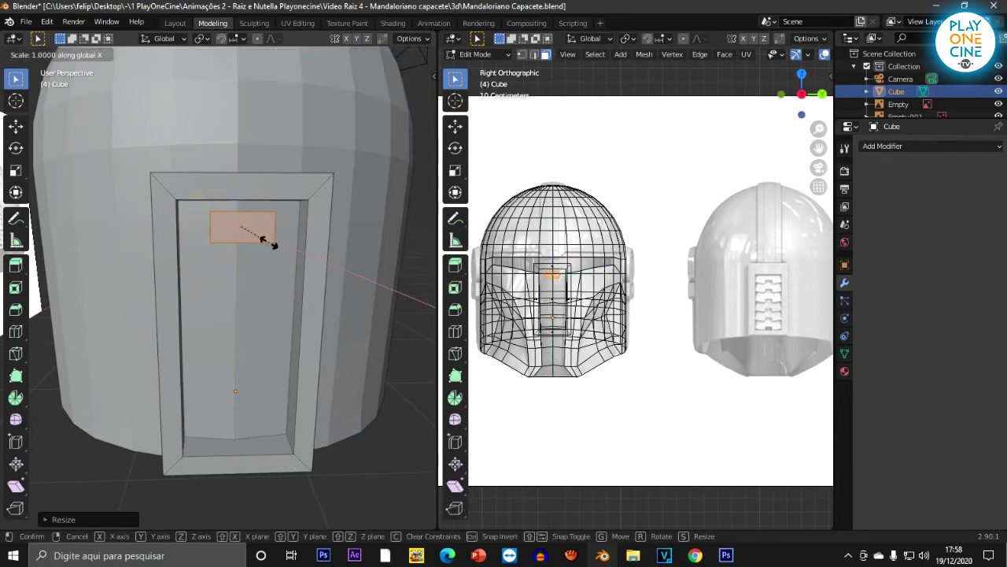
key(y)
click(311, 239)
Step: Shift the slat along Y until it is centred on the helmet's vertical centre line
scroll(636, 288, up, 2)
shift+middle_drag(540, 256, 666, 276)
scroll(606, 276, up, 5)
scroll(666, 276, up, 2)
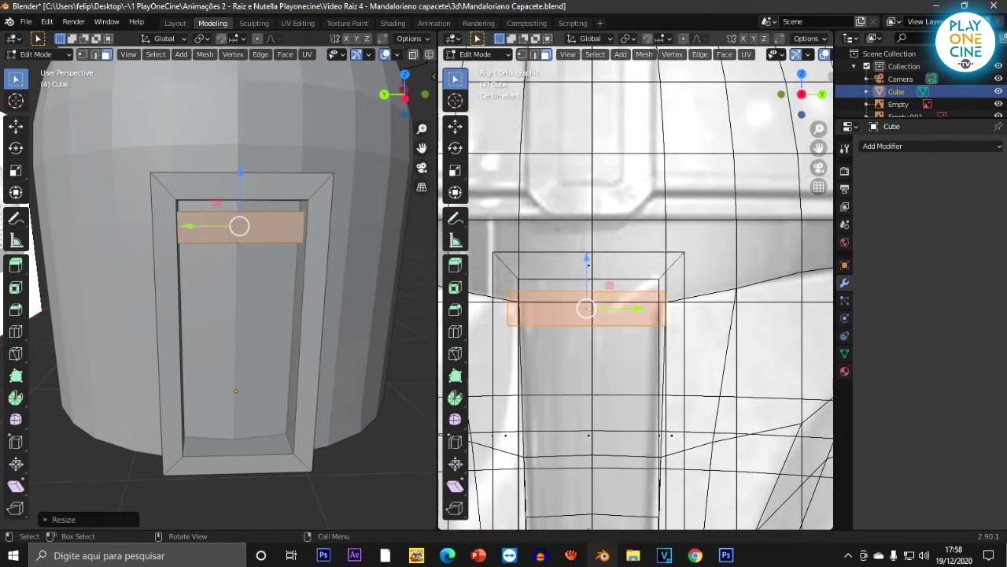
key(g)
key(y)
key(Return)
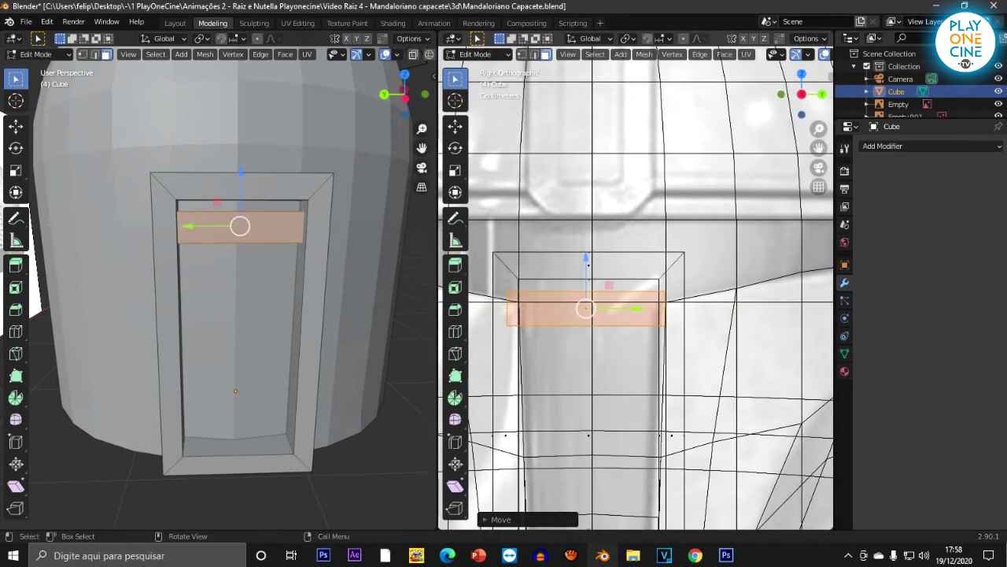
drag(638, 309, 645, 309)
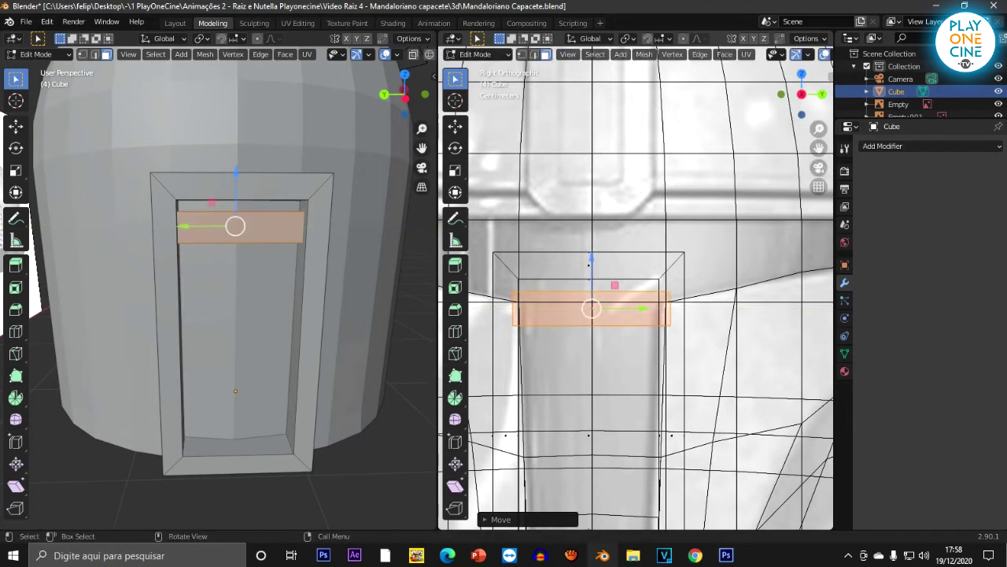
Step: Select the whole linked frame, nudge it along Y to the helmet's centre line, and reselect the linked slat
click(604, 266)
key(ctrl+l)
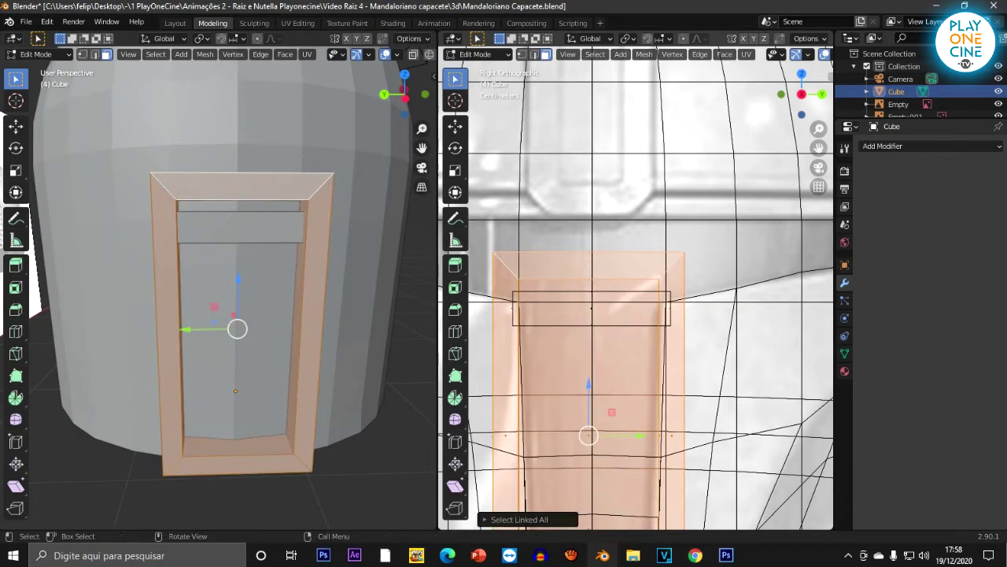
scroll(639, 425, down, 1)
drag(648, 410, 651, 411)
click(650, 306)
key(ctrl+l)
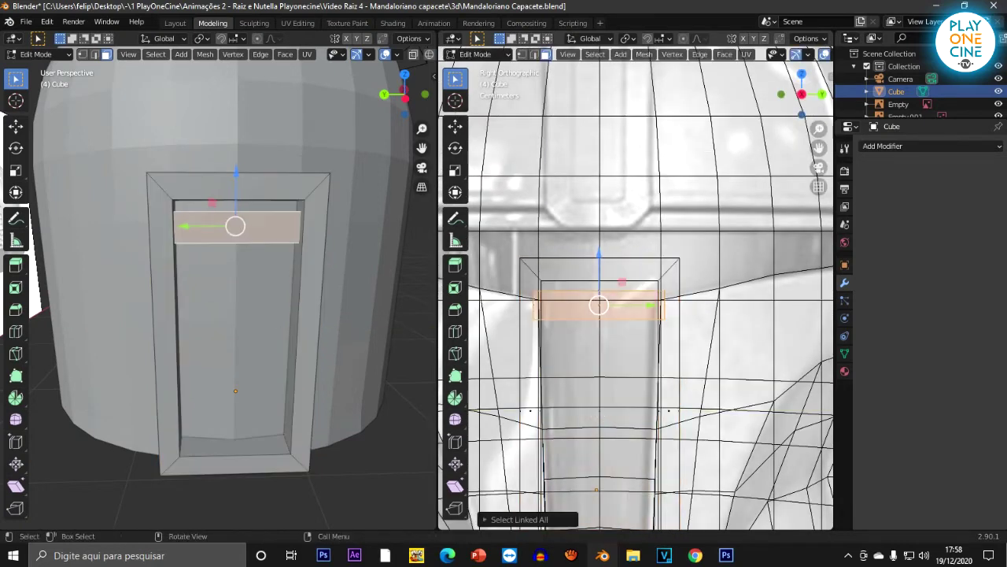
Step: Using the rear vent reference, scale the slat along Z to about 1.3 and raise it against the frame's upper inner edge
middle_drag(314, 323, 311, 299)
scroll(312, 300, down, 2)
scroll(692, 299, down, 8)
shift+middle_drag(729, 299, 551, 299)
scroll(679, 305, up, 8)
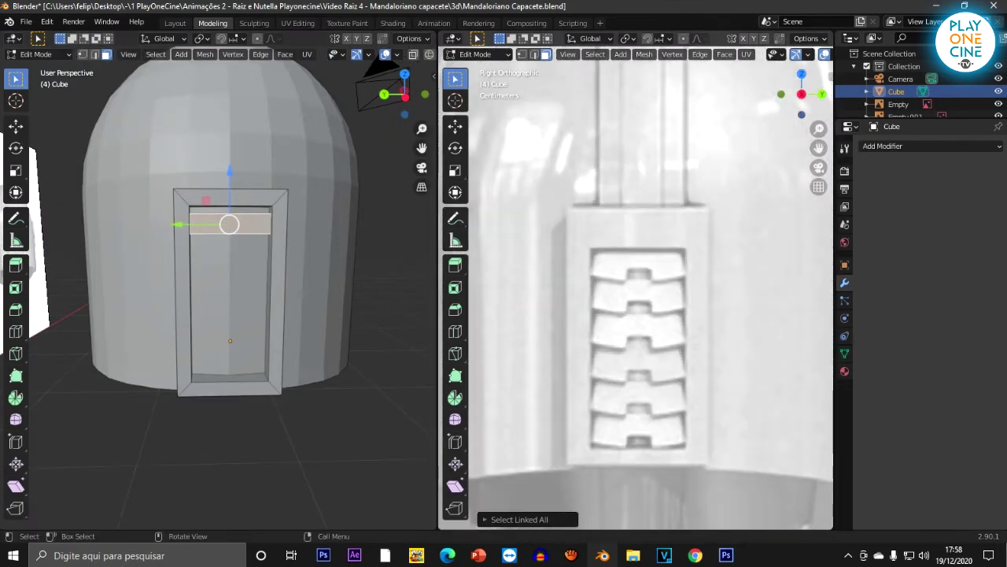
scroll(229, 224, up, 5)
scroll(227, 229, down, 3)
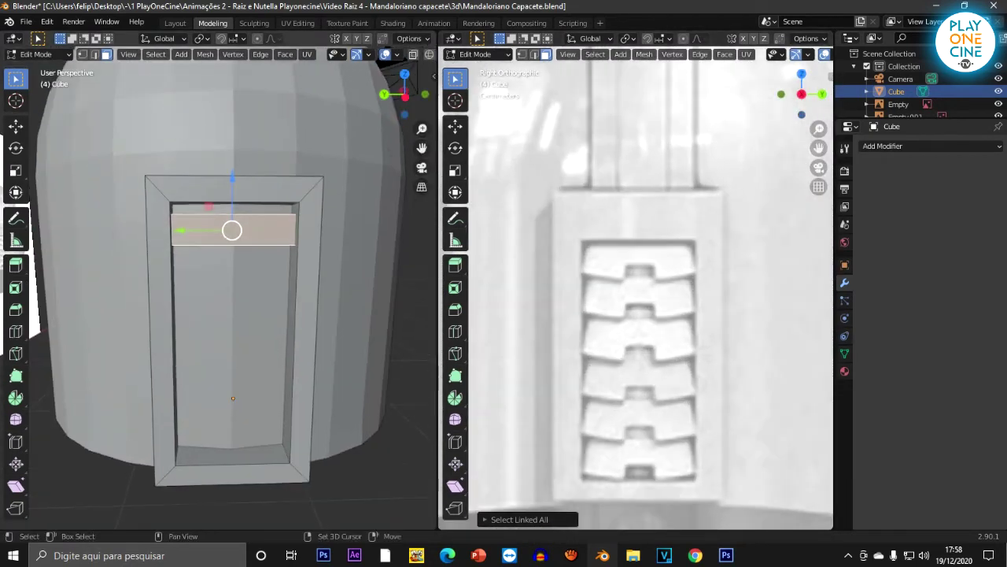
key(s)
key(z)
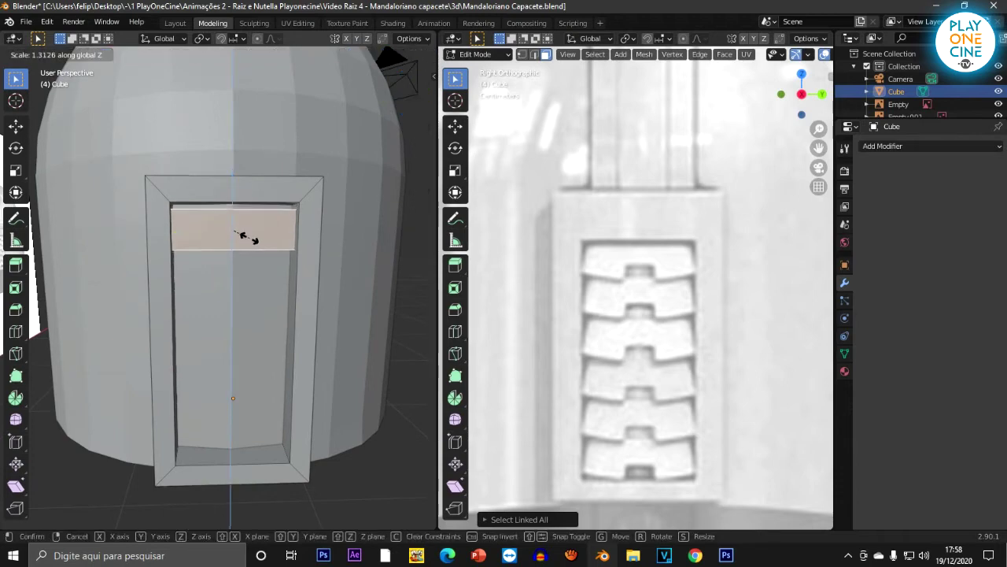
click(247, 234)
key(g)
key(z)
click(232, 224)
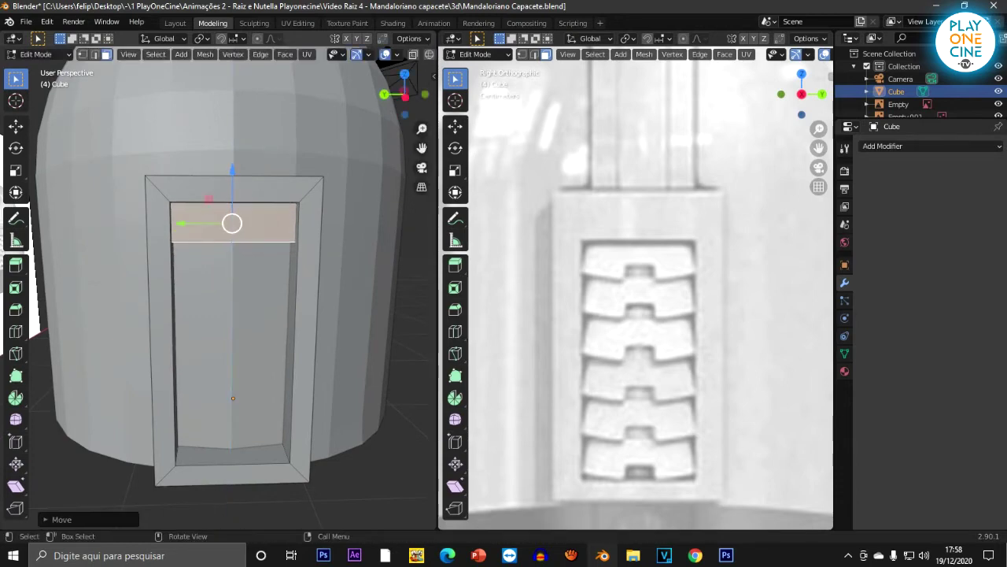
Step: Cut three vertical edge loops into the slat, one at its centre and one on either side to outline the notch
scroll(231, 224, up, 2)
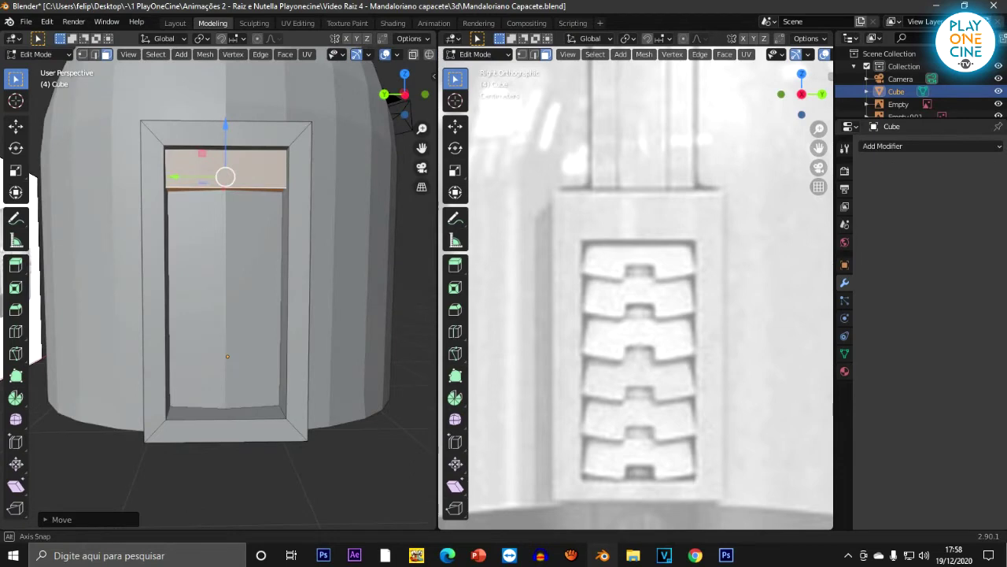
scroll(231, 224, down, 3)
scroll(236, 252, up, 5)
key(ctrl+r)
click(256, 276)
click(257, 276)
key(ctrl+r)
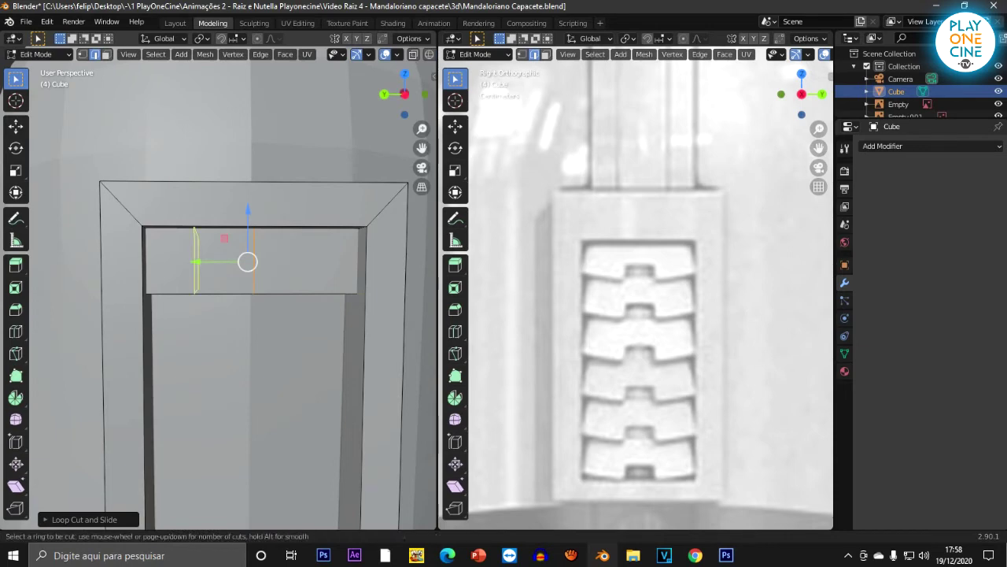
click(214, 274)
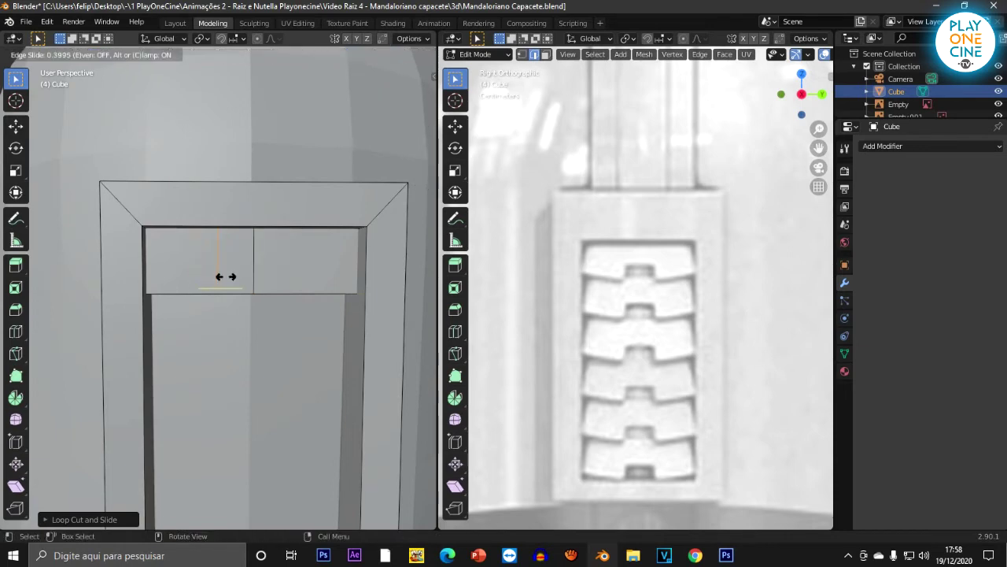
click(226, 276)
key(ctrl+r)
click(274, 281)
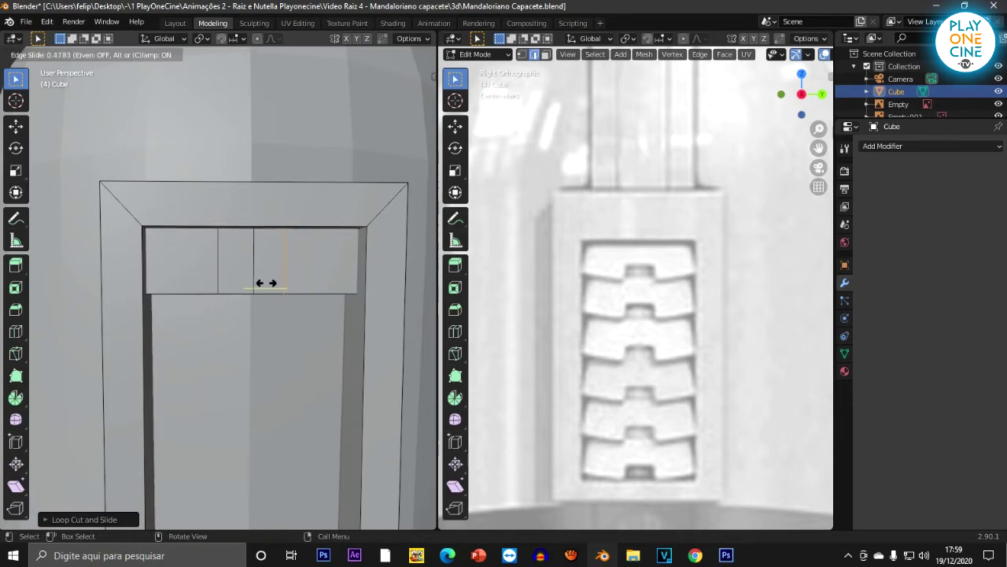
click(270, 281)
scroll(270, 281, down, 5)
scroll(270, 281, up, 5)
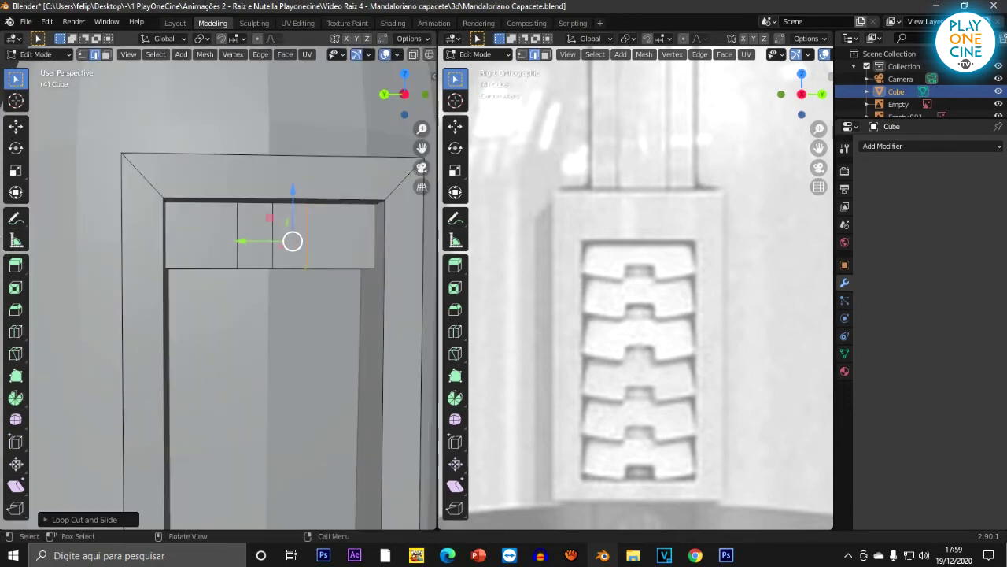
Step: Try raising the slat's two middle underside faces, first by moving them and then by extruding them along Z
middle_drag(270, 281, 256, 279)
middle_drag(253, 236, 249, 173)
scroll(250, 197, down, 4)
key(3)
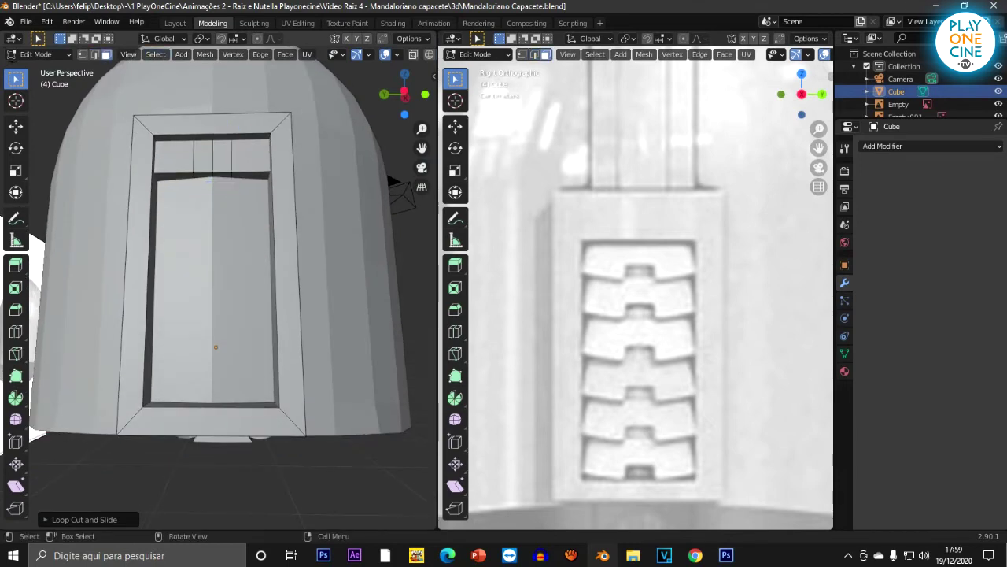
click(203, 175)
shift+click(223, 175)
drag(214, 143, 214, 131)
key(ctrl+z)
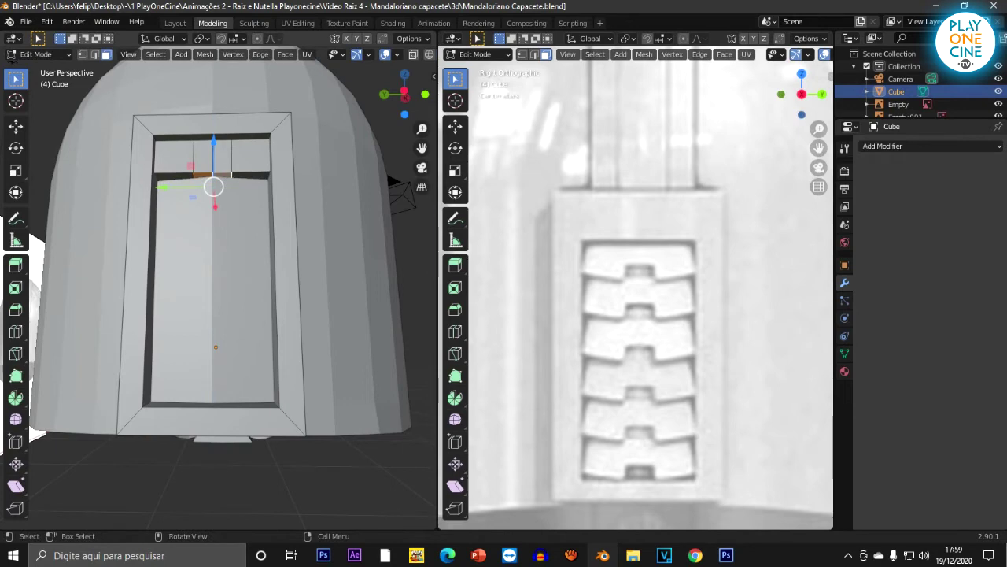
key(e)
key(z)
click(220, 155)
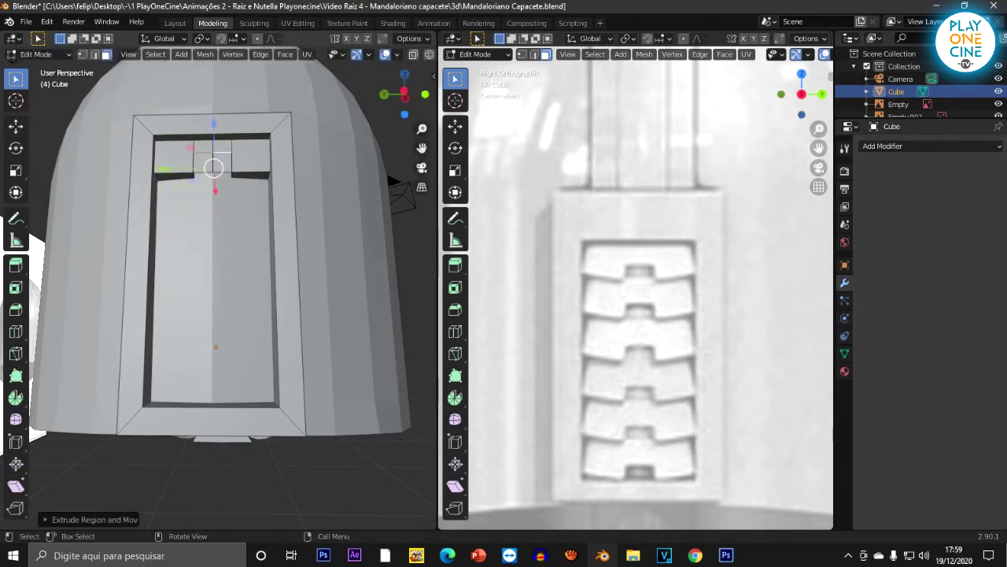
key(ctrl+z)
Step: Extrude the slat's two outer underside faces downward along Z by about 0.026 m, leaving a central notch
click(252, 176)
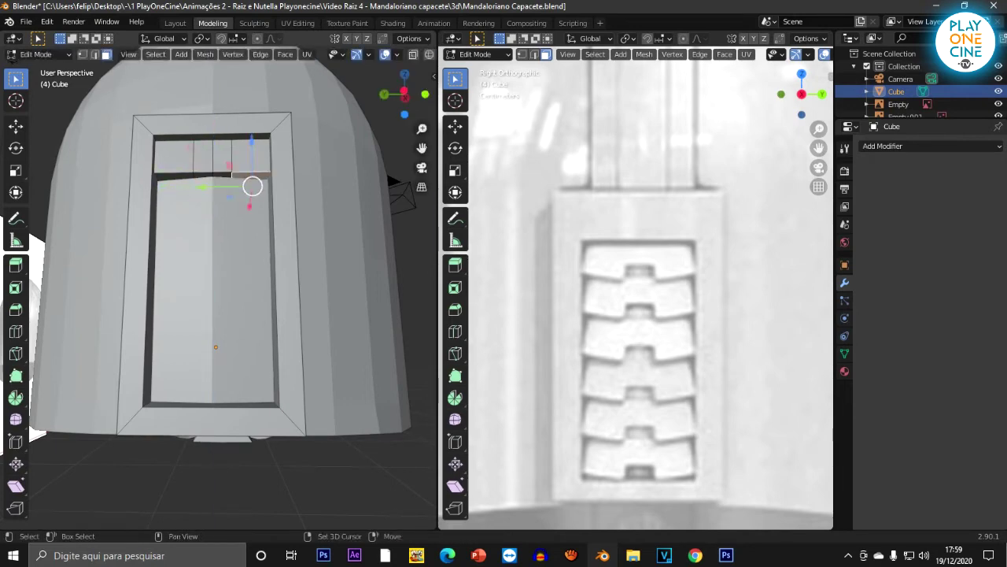
shift+click(175, 179)
key(e)
key(z)
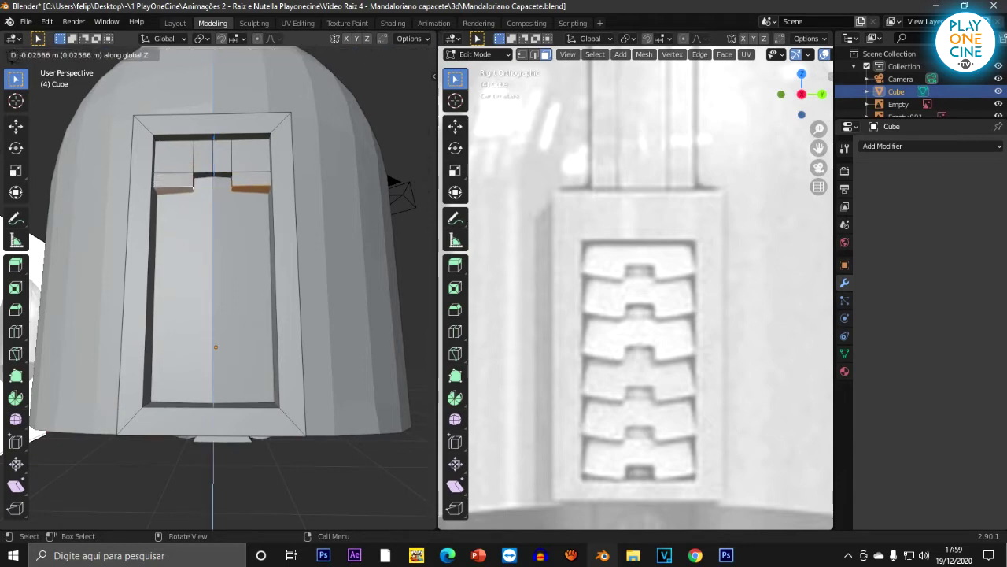
click(176, 192)
Step: Select the whole linked slat, scale it along Z to about 0.5, and raise it against the frame's upper inner edge
key(ctrl+a)
key(Return)
key(ctrl+l)
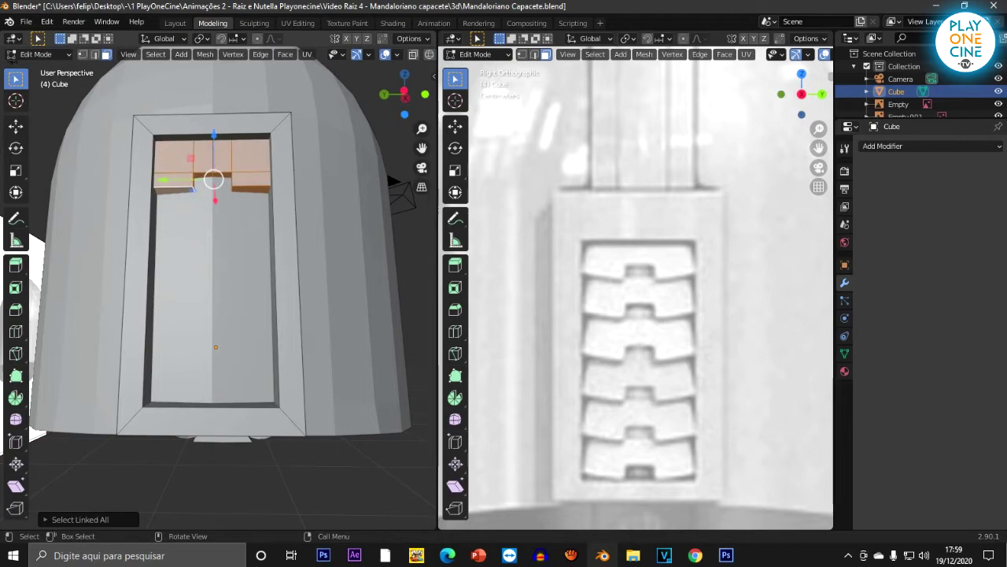
key(s)
key(z)
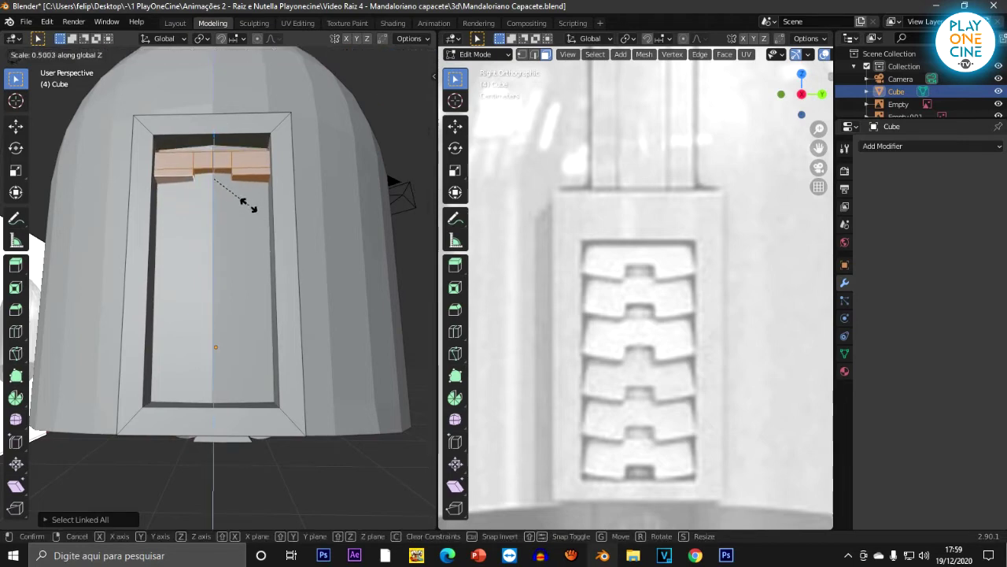
click(252, 210)
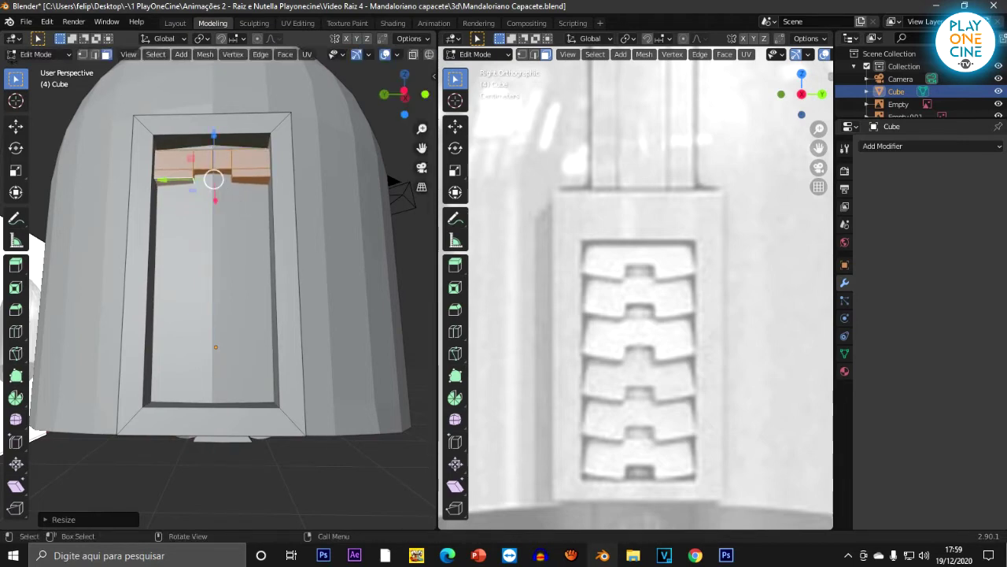
key(g)
key(z)
click(252, 195)
key(Tab)
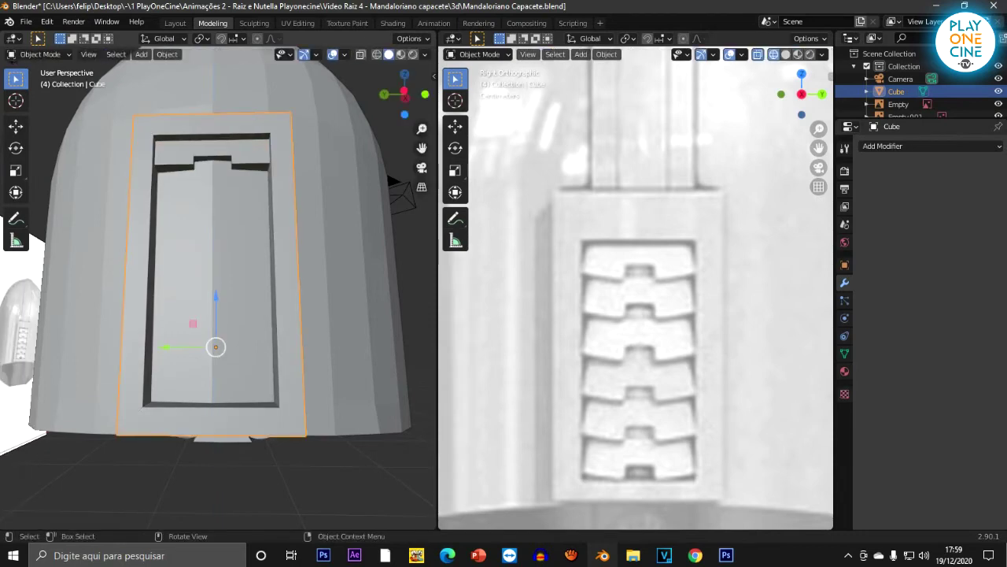
Step: Lower the slat's bottom edges beside the notch slightly along Z so its underside slopes down towards the centre
middle_drag(251, 197, 256, 244)
key(Tab)
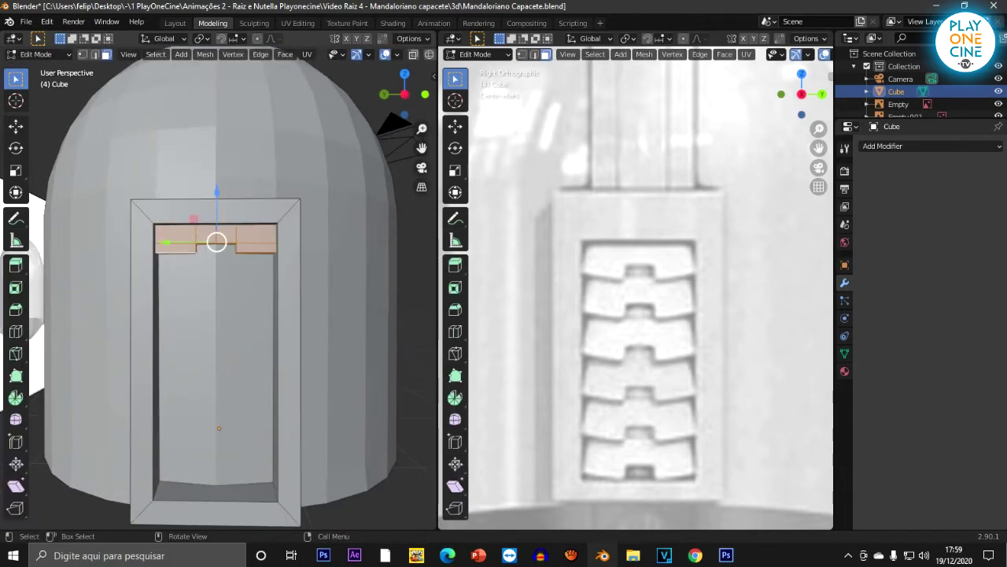
scroll(219, 287, up, 5)
click(94, 54)
click(126, 135)
scroll(218, 287, down, 8)
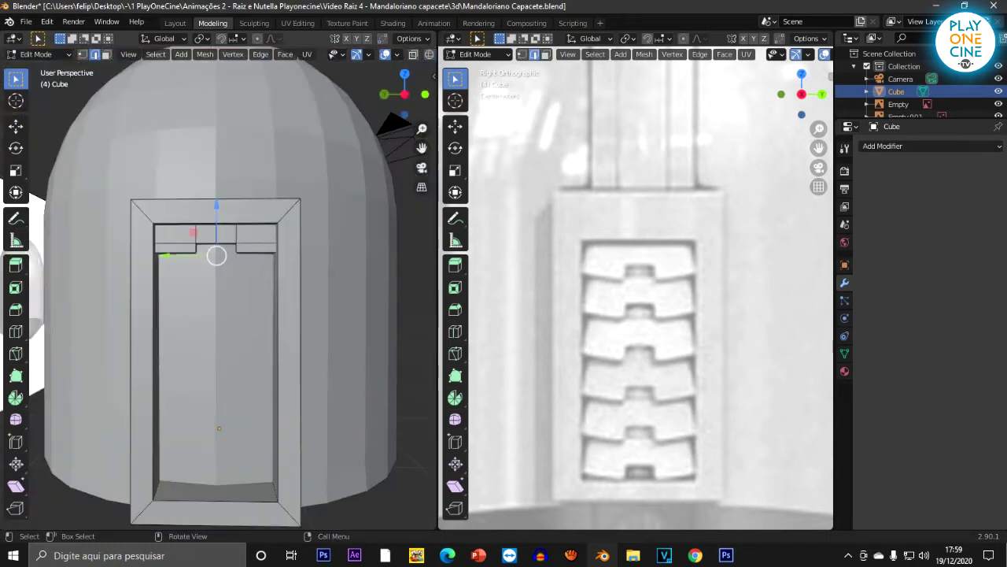
drag(217, 206, 217, 216)
Step: Select the whole linked slat and rotate it around Y so its lower side tilts outward from the recess
middle_drag(217, 236, 292, 209)
scroll(237, 260, up, 3)
middle_drag(237, 260, 207, 260)
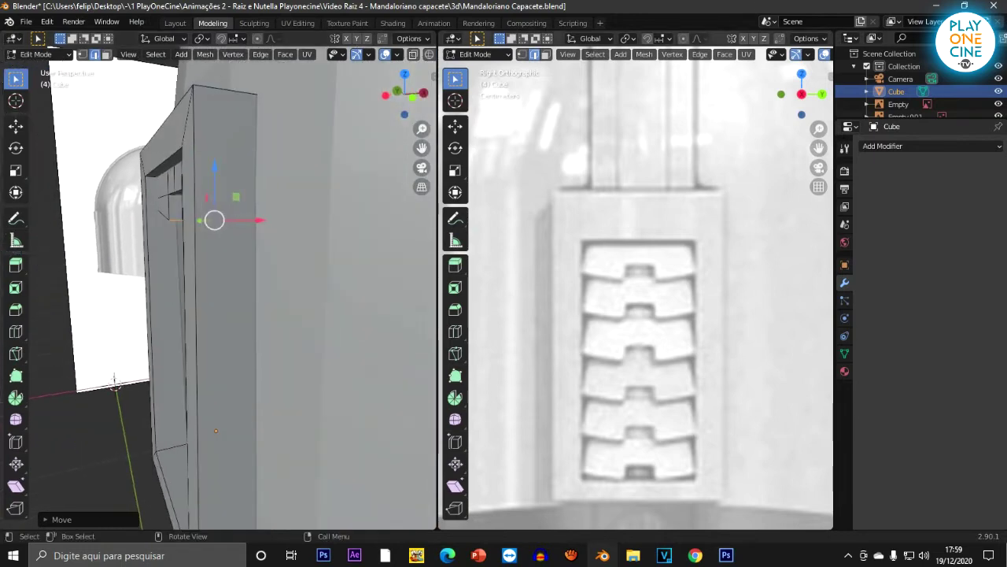
middle_drag(214, 220, 268, 227)
key(ctrl+l)
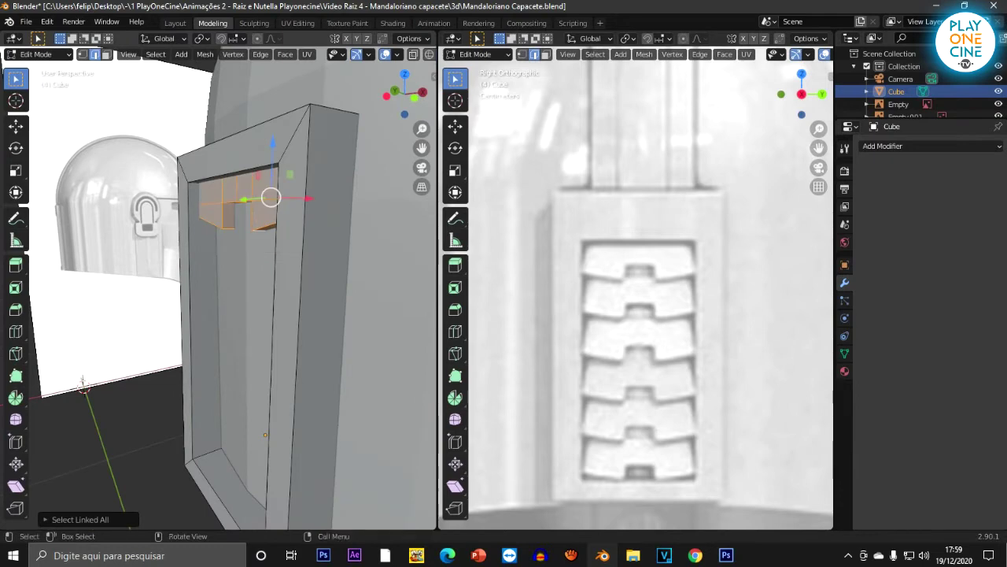
key(r)
key(y)
click(356, 212)
Step: Shift the tilted slat along X in two small moves to adjust its depth within the frame
middle_drag(354, 212, 334, 223)
key(g)
key(x)
click(324, 223)
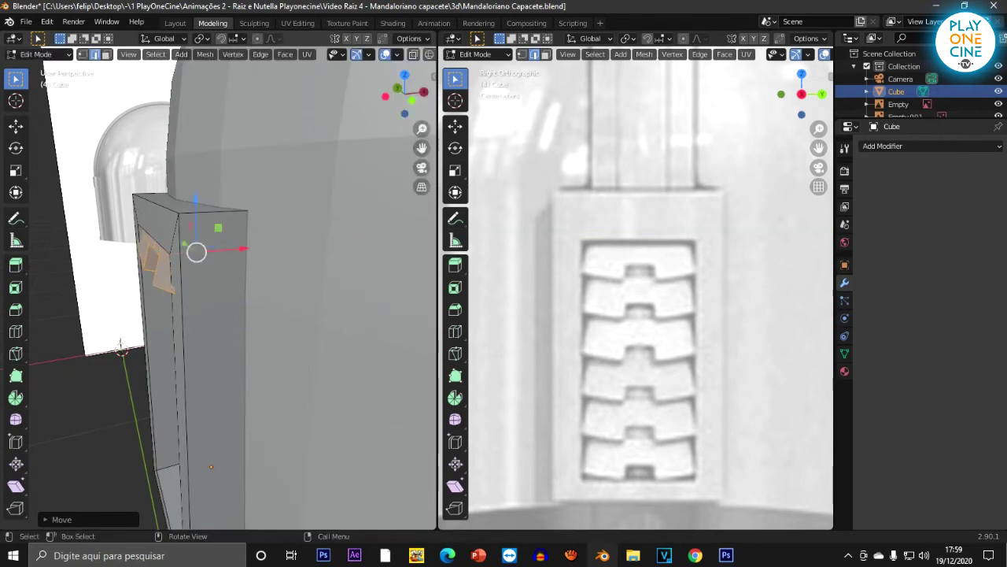
key(g)
key(x)
click(317, 224)
Step: Scale the slat along its local Y to about 0.85 so its ends fit inside the frame opening
middle_drag(315, 226, 157, 234)
scroll(384, 231, down, 2)
middle_drag(366, 214, 386, 274)
scroll(394, 211, up, 2)
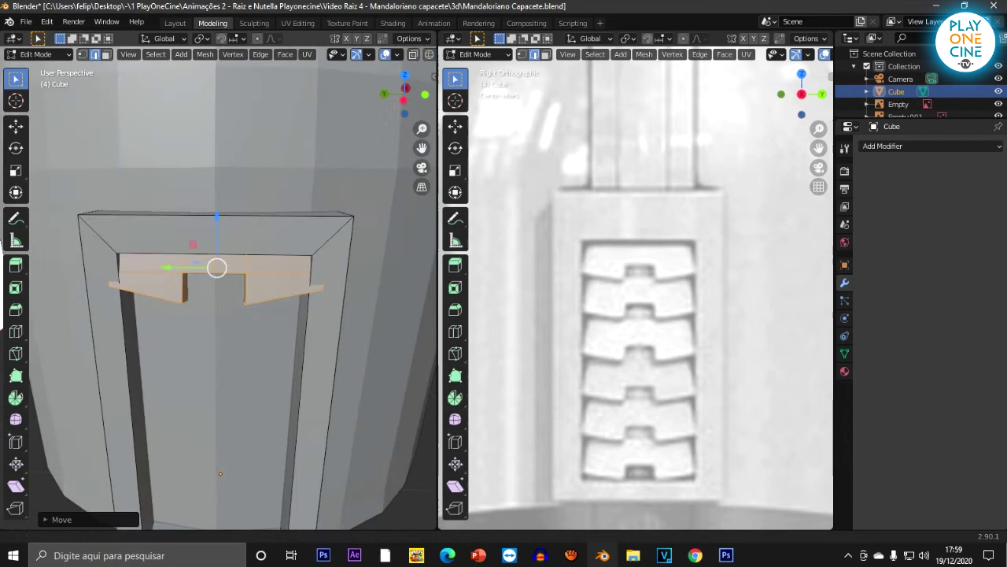
mouse_move(315, 272)
middle_down()
mouse_move(277, 279)
mouse_move(331, 270)
middle_up()
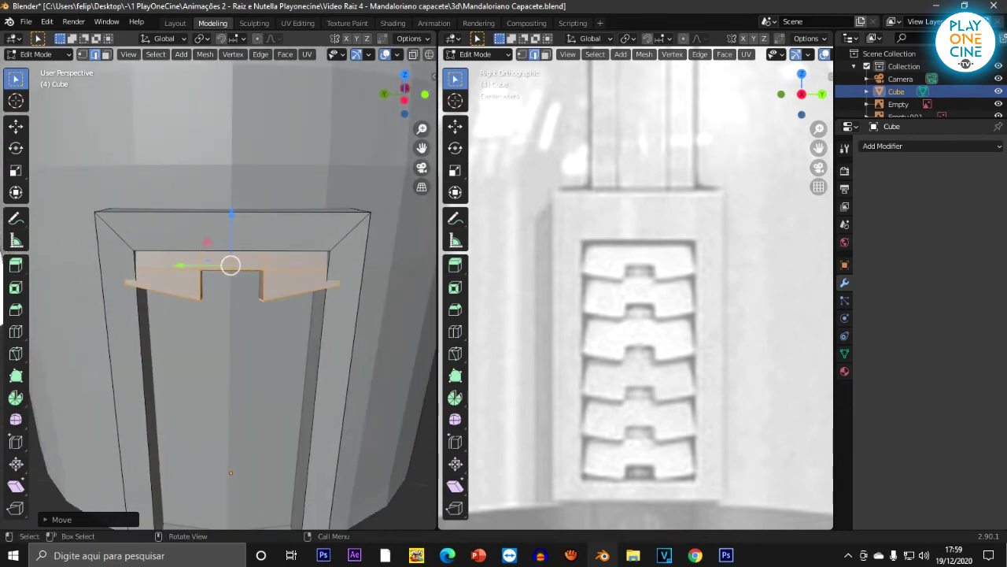
key(s)
key(x)
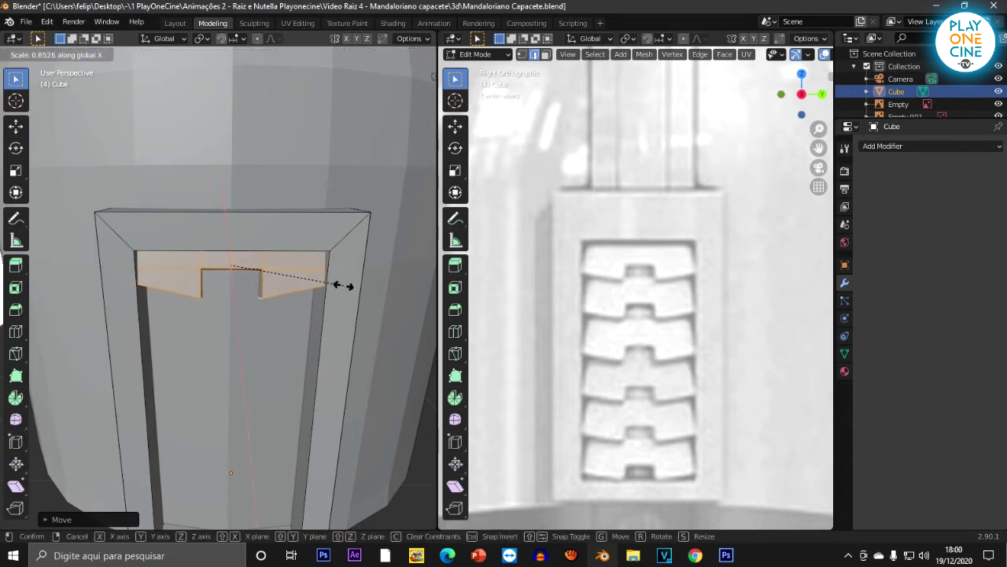
key(y)
key(y)
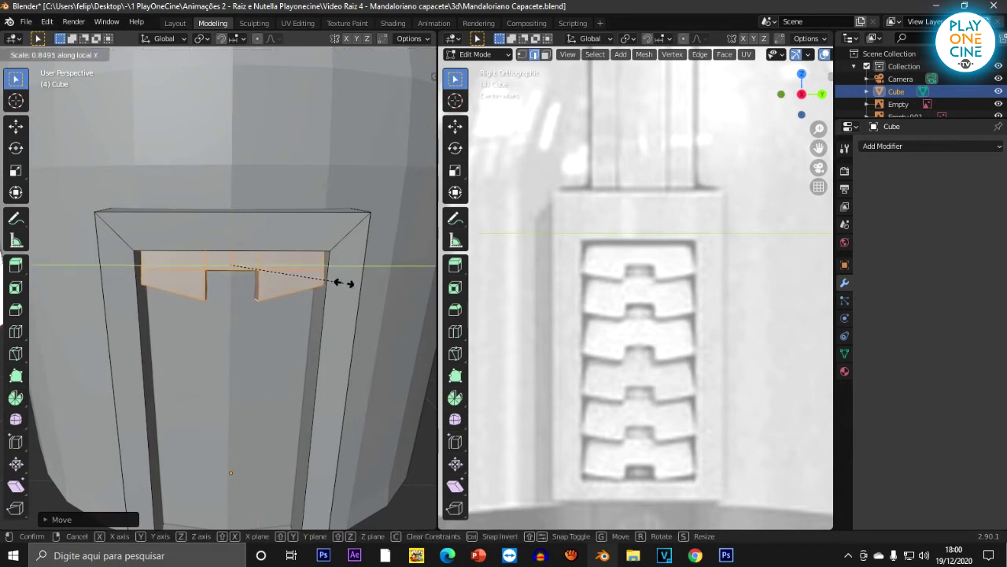
click(343, 282)
Step: Rotate the slat about 8.8° around its local X and lower it along Z by about 0.014 m
middle_drag(341, 282, 200, 284)
key(r)
key(x)
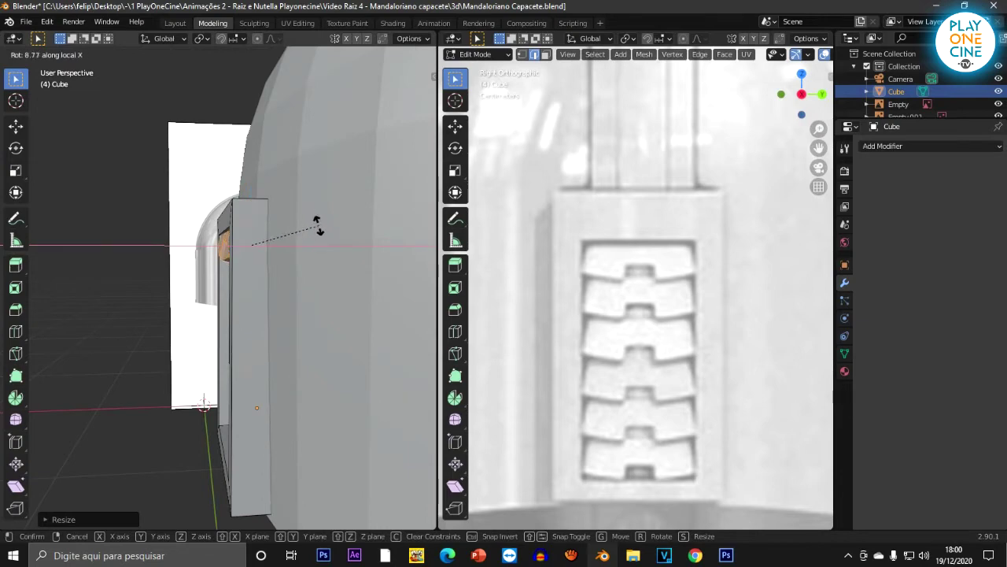
click(319, 227)
middle_drag(319, 227, 406, 232)
key(g)
key(z)
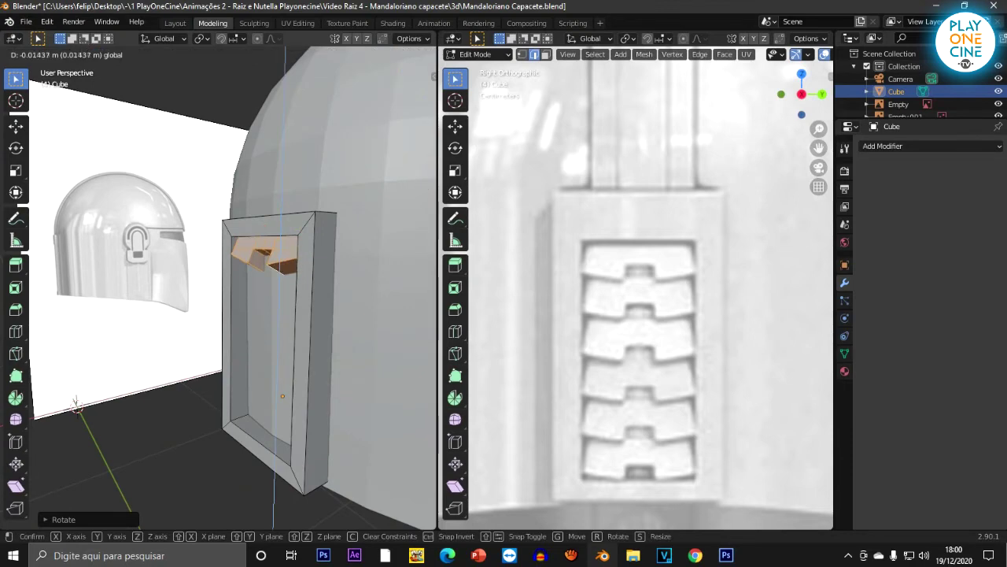
click(285, 229)
Step: Extrude the selected slat downward along Z twice to form the second and third slats
middle_drag(285, 230, 297, 250)
key(e)
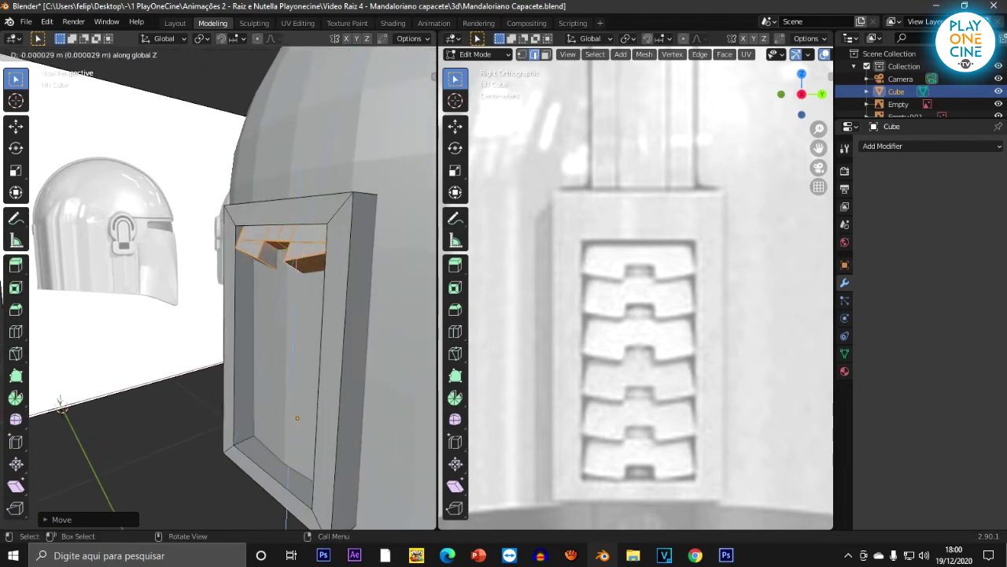
click(296, 276)
mouse_move(296, 276)
middle_down()
mouse_move(364, 272)
mouse_move(290, 276)
middle_up()
key(e)
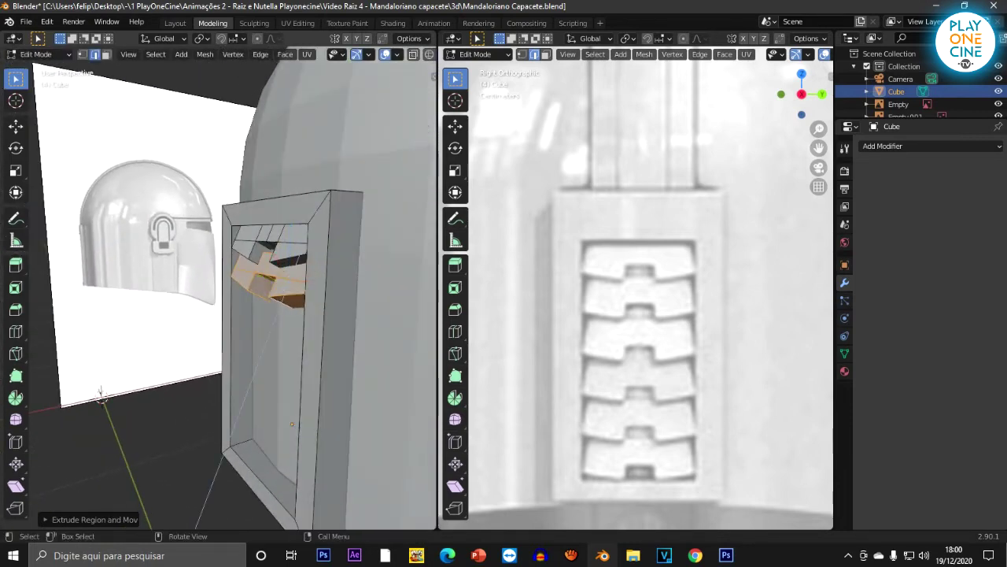
key(z)
click(291, 309)
middle_drag(291, 309, 348, 307)
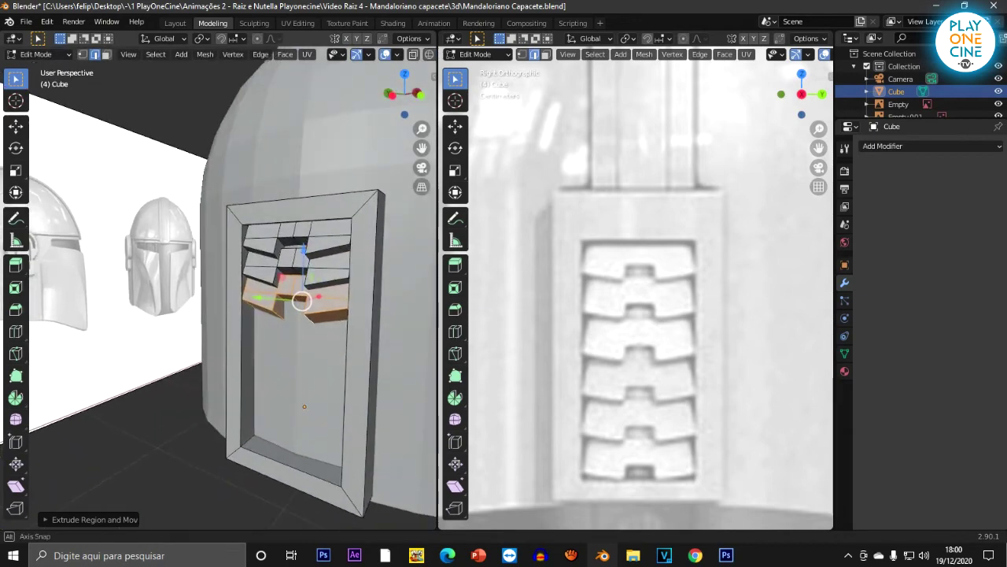
Step: Keep extruding the lowest slat downward along Z at similar spacing until eight slats fill the frame
key(e)
key(z)
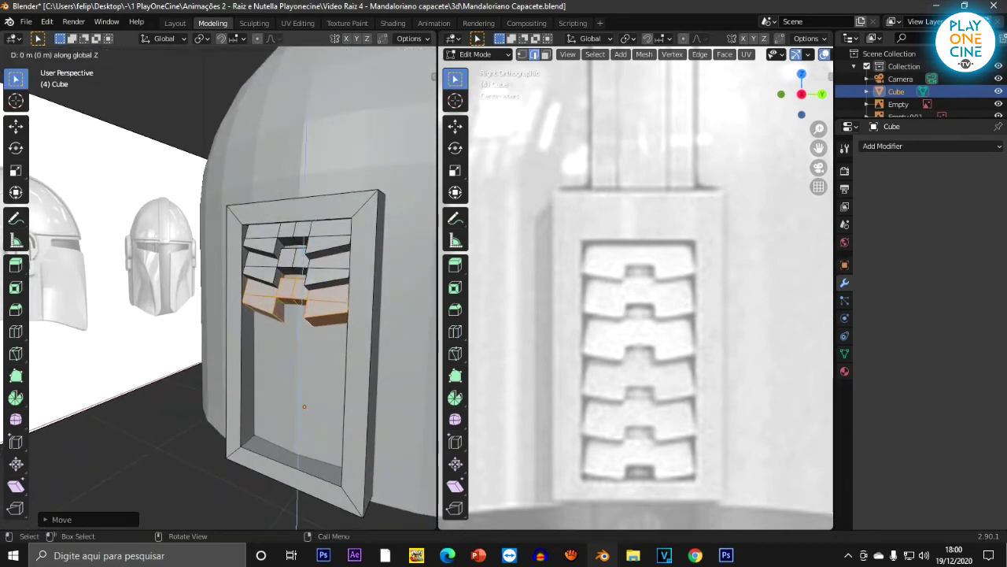
key(Return)
key(e)
key(z)
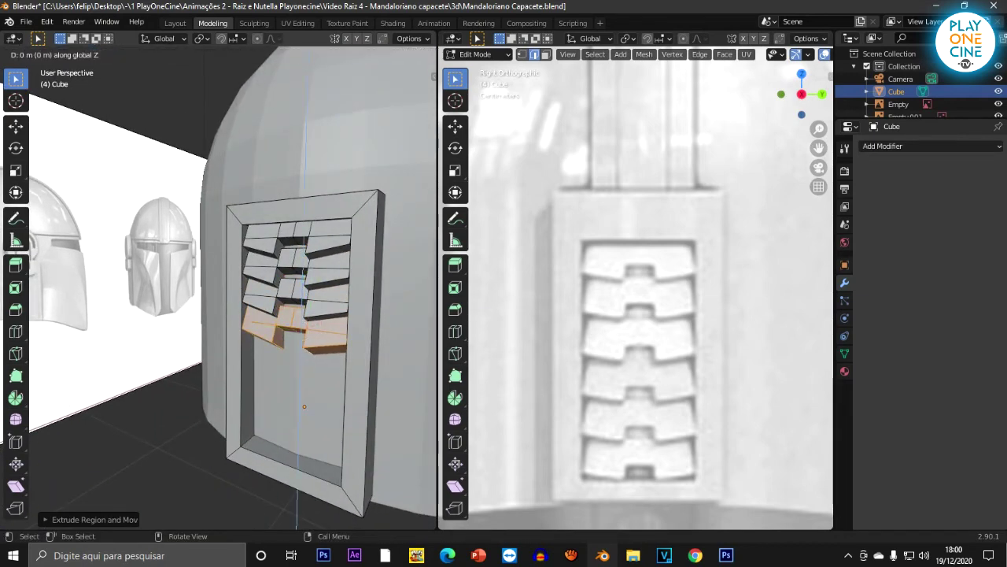
key(Return)
key(e)
key(z)
key(Return)
middle_drag(299, 387, 309, 386)
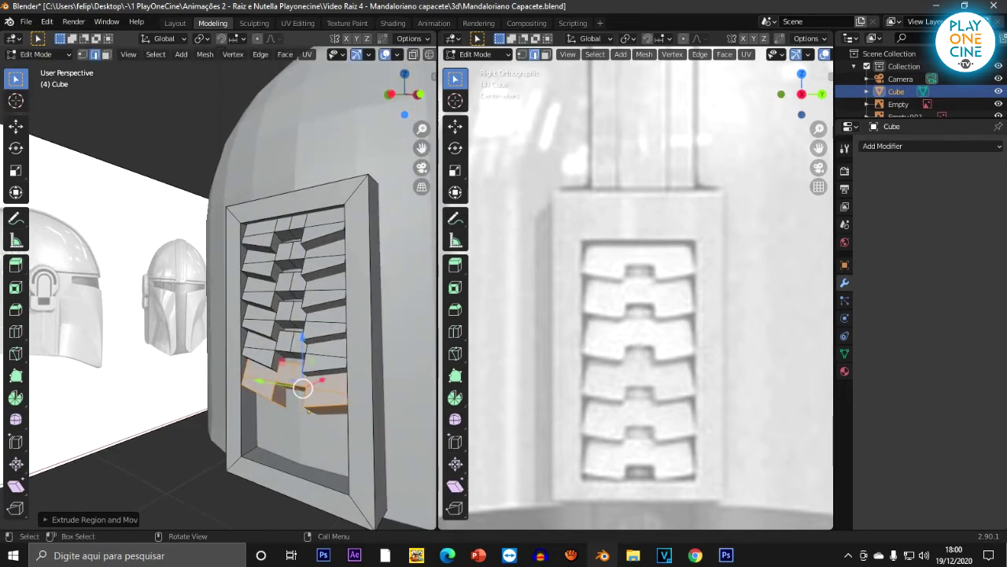
key(e)
key(z)
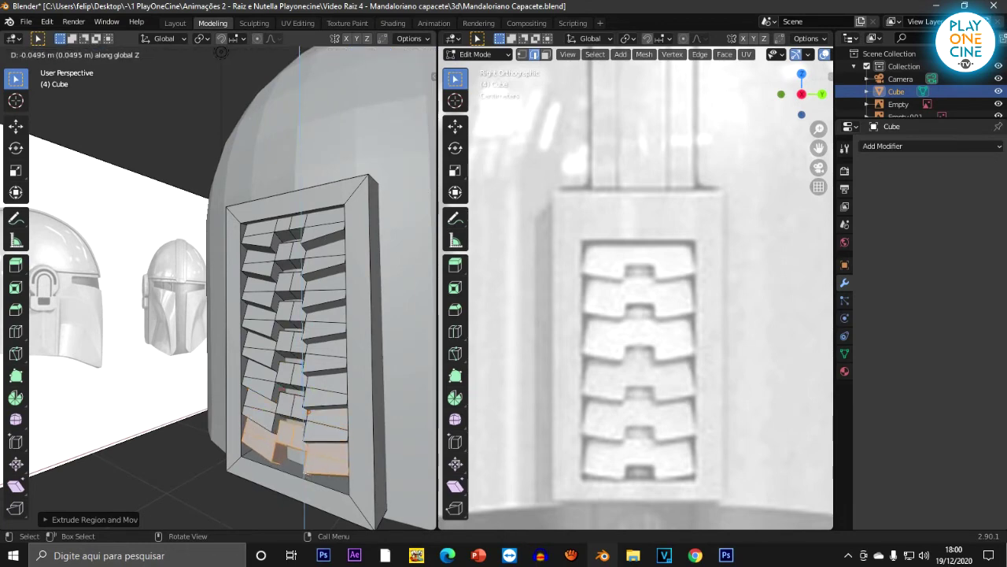
key(Return)
Step: Finish editing the vent panel, then select the helmet shell and switch it to mesh editing
middle_drag(309, 386, 378, 370)
key(Tab)
scroll(271, 378, down, 3)
scroll(327, 381, down, 1)
scroll(362, 382, up, 2)
scroll(219, 288, down, 3)
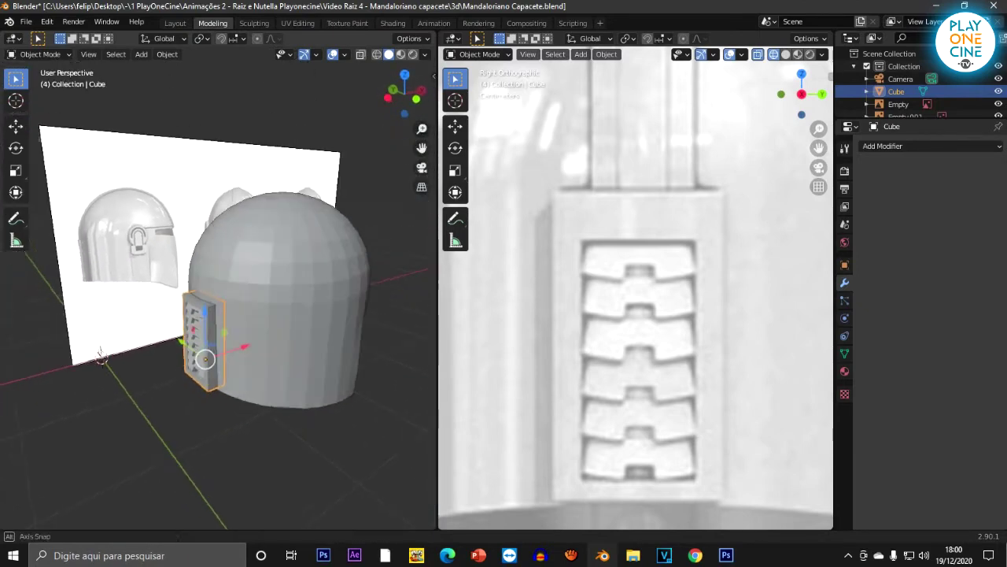
scroll(636, 288, down, 4)
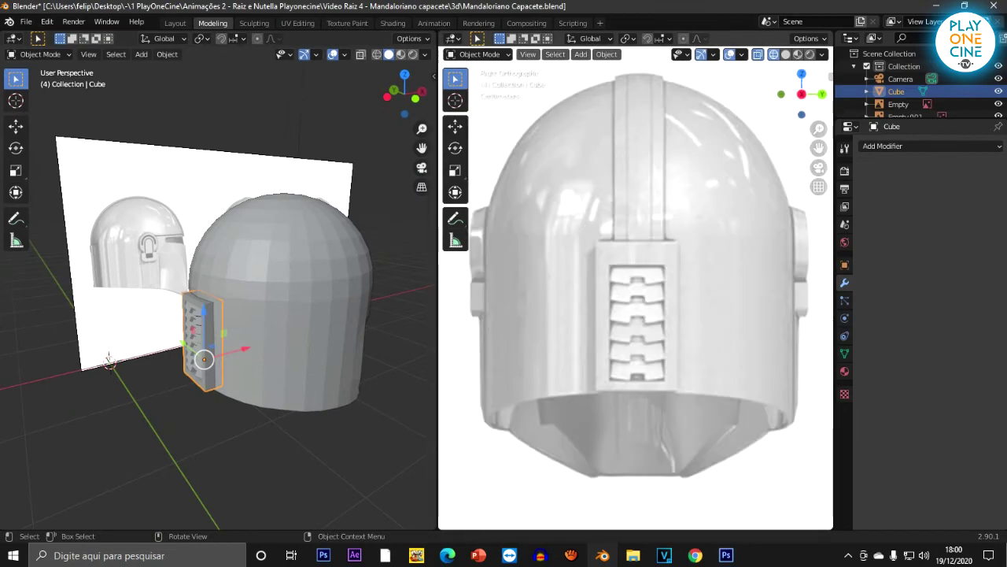
middle_drag(636, 288, 755, 296)
key(KP_3)
right_click(504, 265)
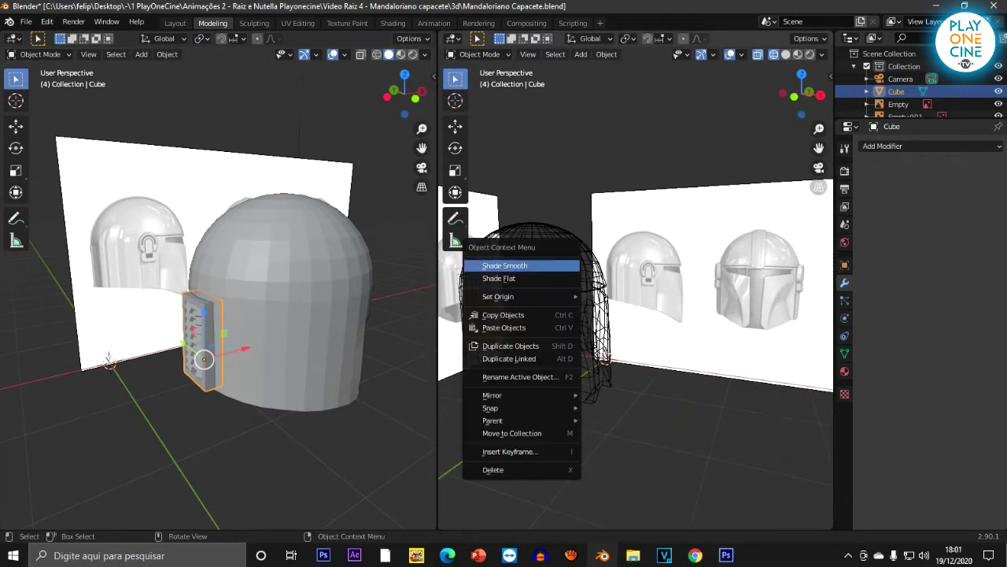
click(596, 298)
shift+middle_drag(596, 297, 716, 295)
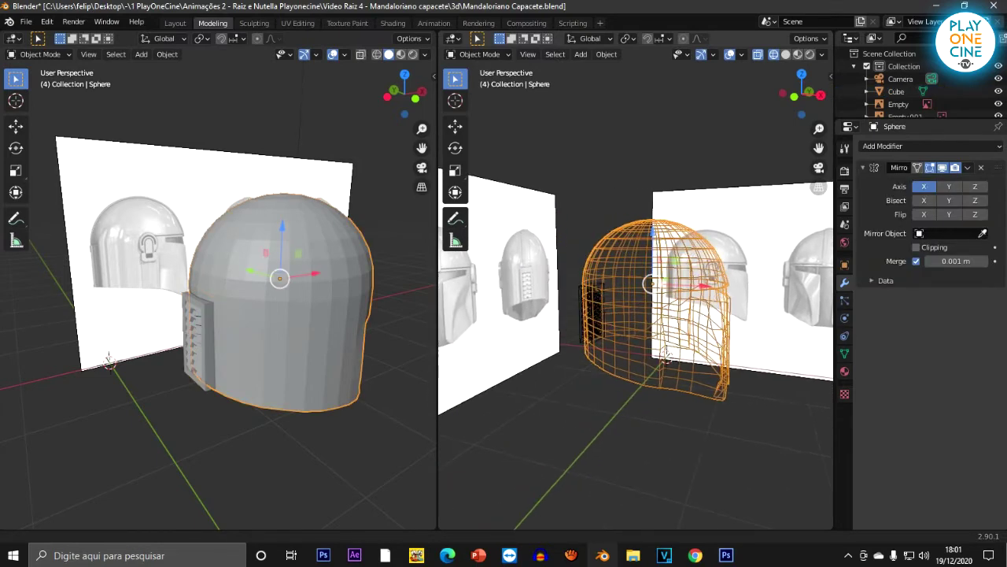
middle_drag(266, 253, 94, 276)
key(Tab)
shift+middle_drag(222, 315, 277, 307)
Step: Add a mesh circle to the helmet shell and rotate it 90° around global X so it stands upright
key(shift+a)
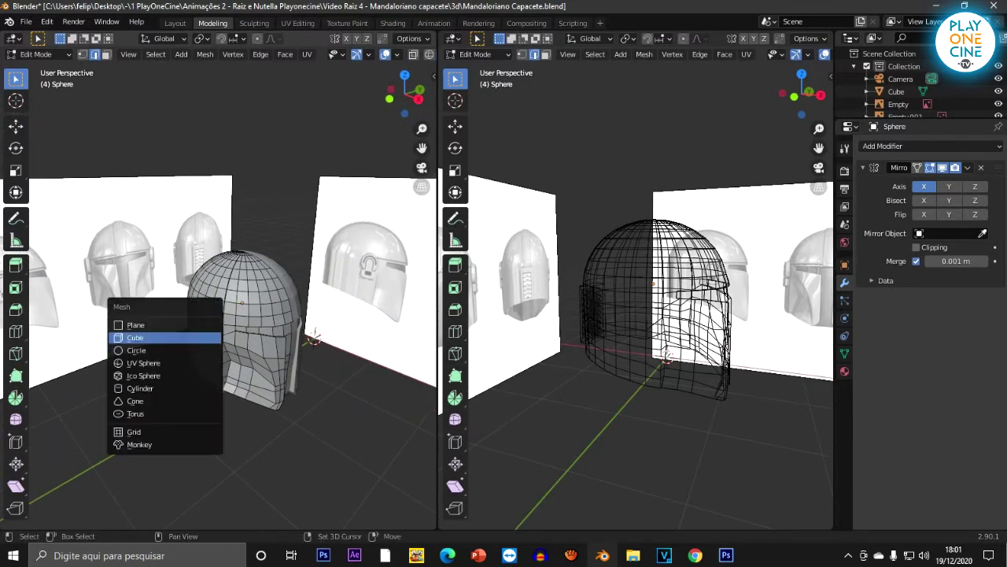
click(185, 351)
middle_drag(185, 351, 151, 387)
scroll(151, 388, down, 4)
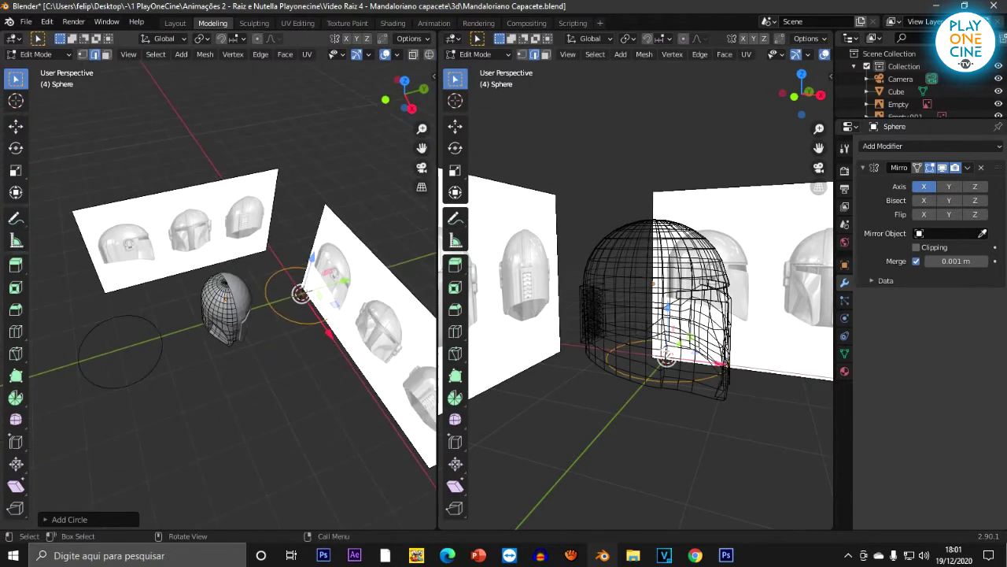
scroll(329, 285, up, 4)
shift+middle_drag(329, 285, 267, 301)
middle_drag(267, 300, 274, 272)
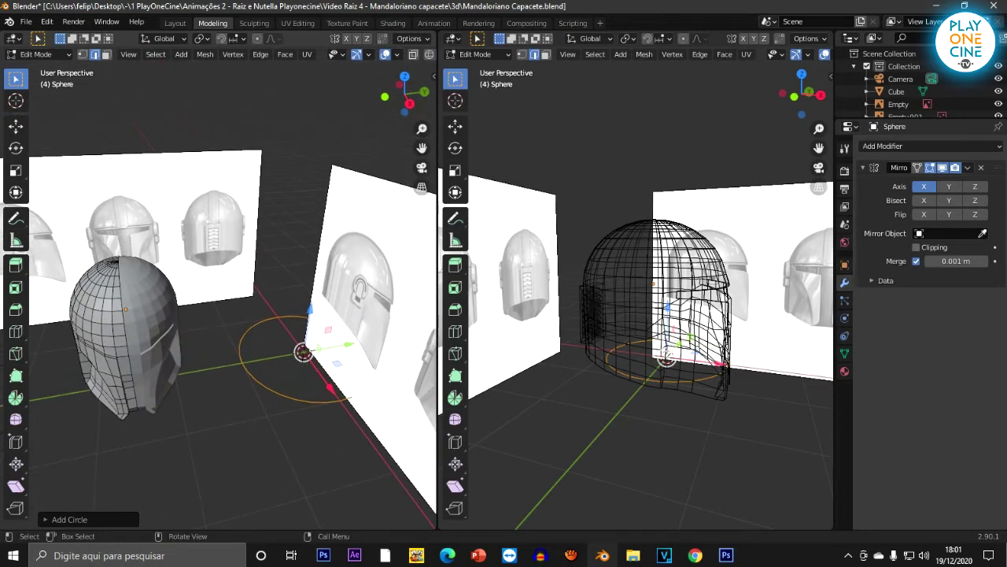
key(r)
key(x)
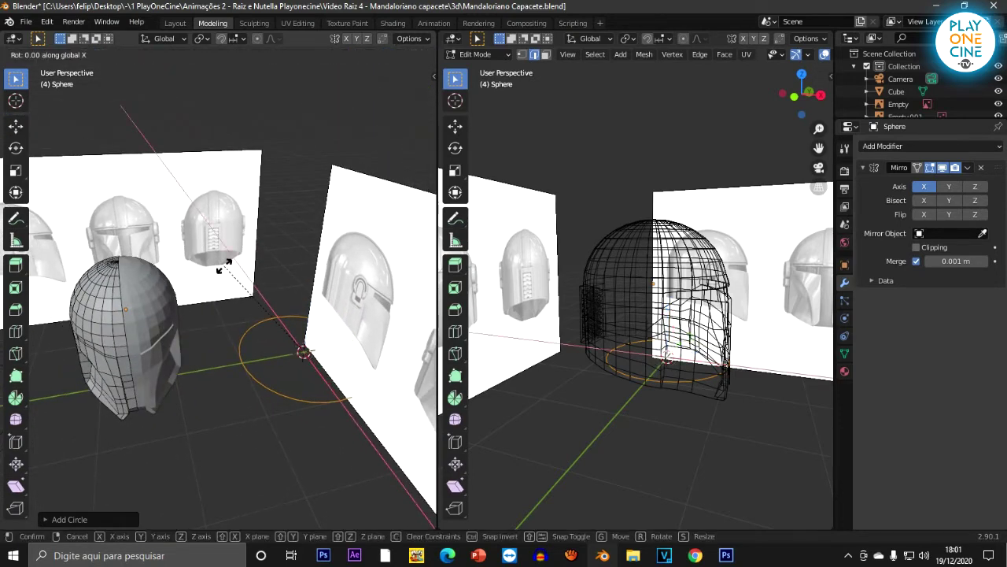
text(90)
key(Return)
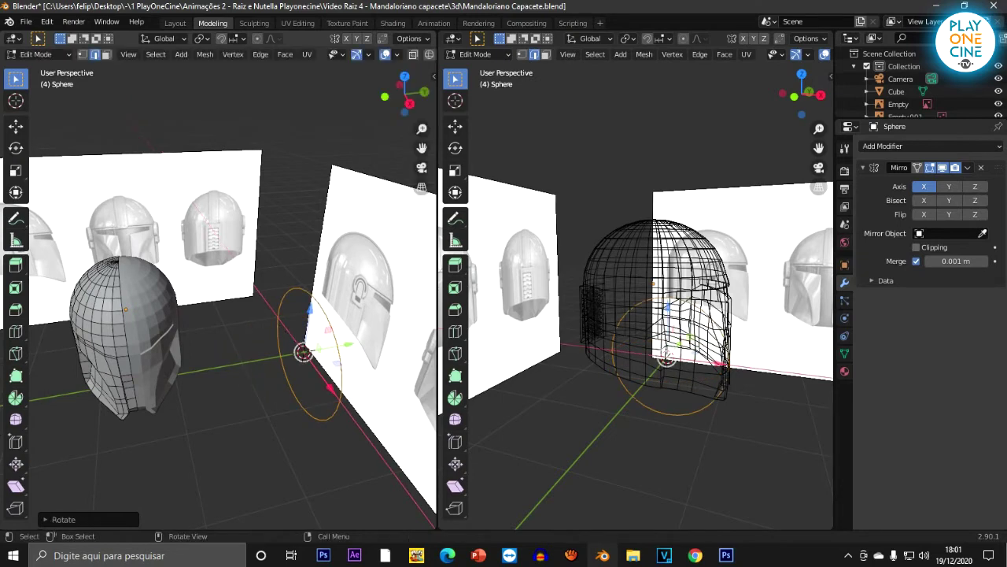
Step: Move the upright circle along Y, Z and X until it surrounds the helmet in the front view
middle_drag(221, 266, 183, 241)
scroll(183, 241, down, 2)
drag(360, 399, 212, 397)
middle_drag(212, 397, 228, 392)
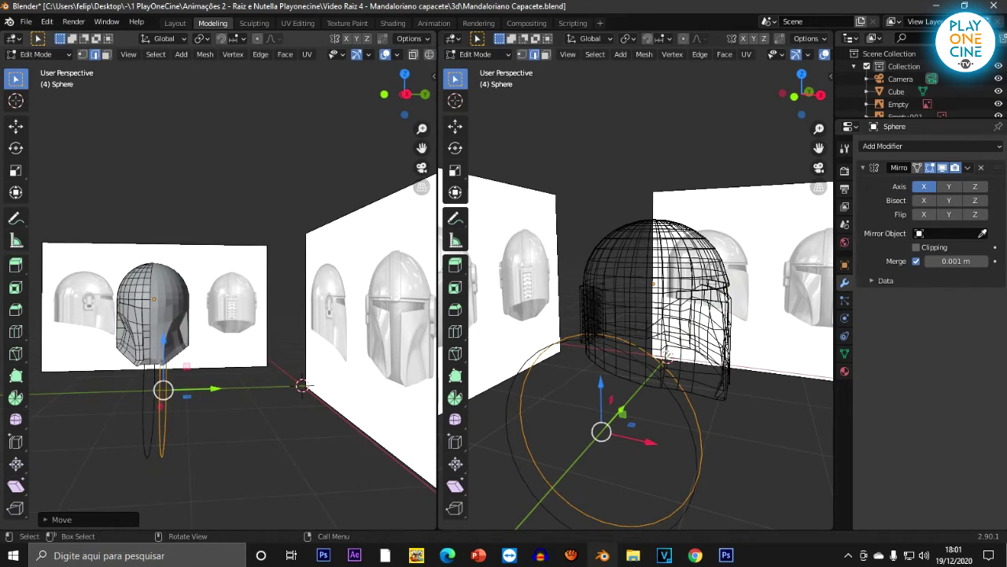
drag(216, 388, 179, 389)
middle_drag(180, 389, 206, 394)
drag(122, 349, 122, 280)
middle_drag(122, 280, 208, 282)
middle_drag(178, 375, 178, 375)
drag(217, 338, 264, 338)
key(KP_1)
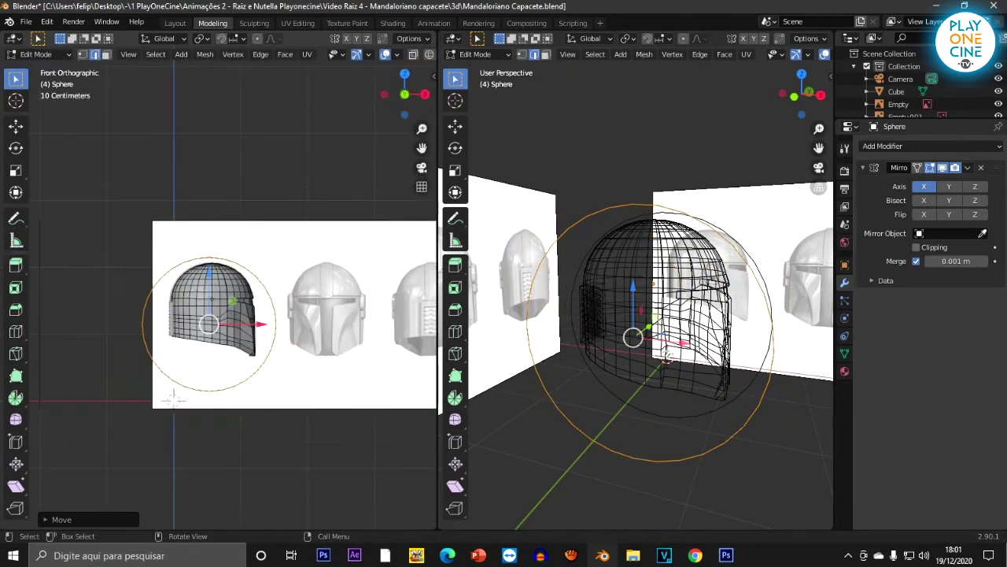
Step: Scale the circle down uniformly to about the helmet's width and shift it along Z and X to centre it on the dome
scroll(173, 399, up, 2)
key(s)
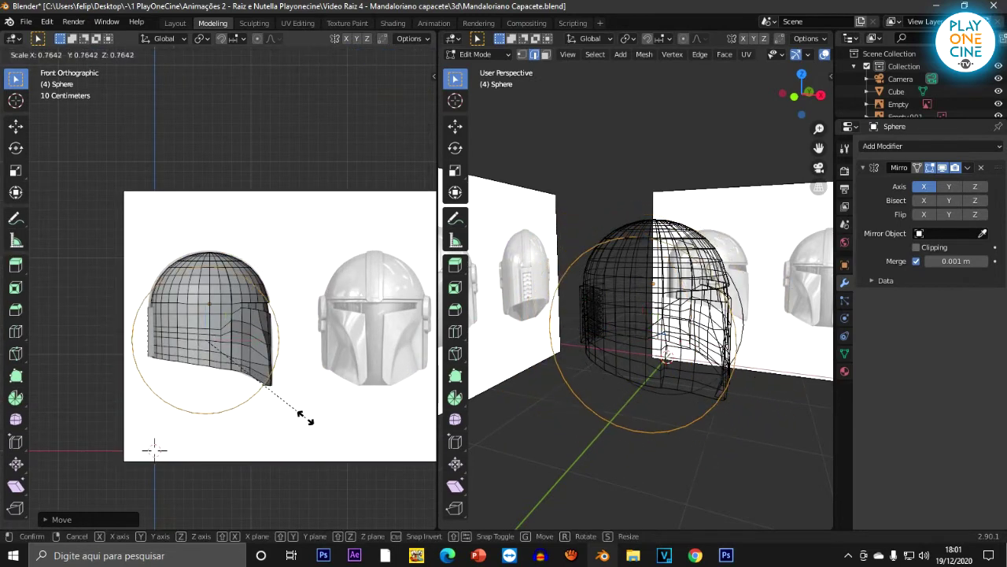
click(281, 409)
scroll(281, 409, up, 3)
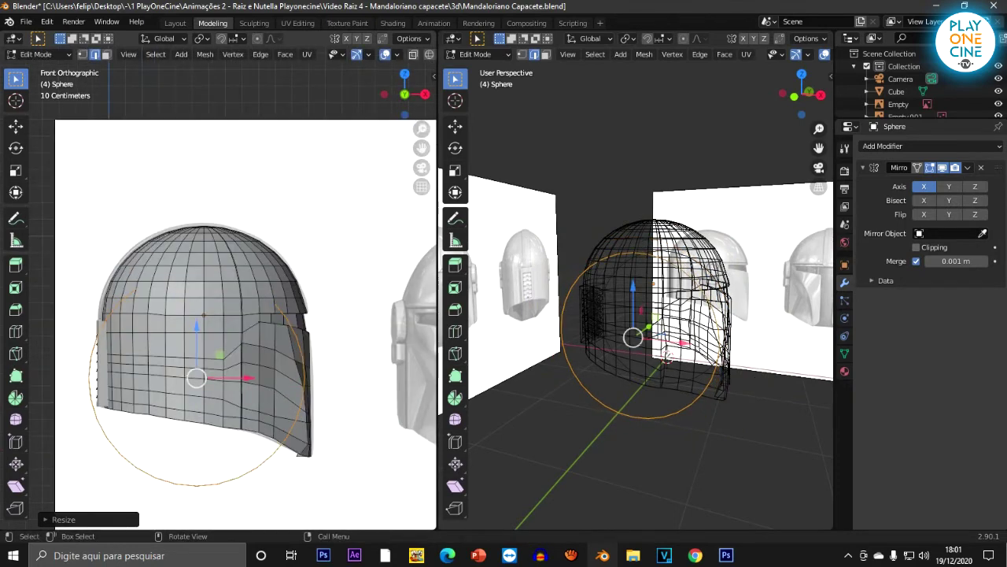
drag(197, 327, 197, 275)
drag(248, 326, 253, 326)
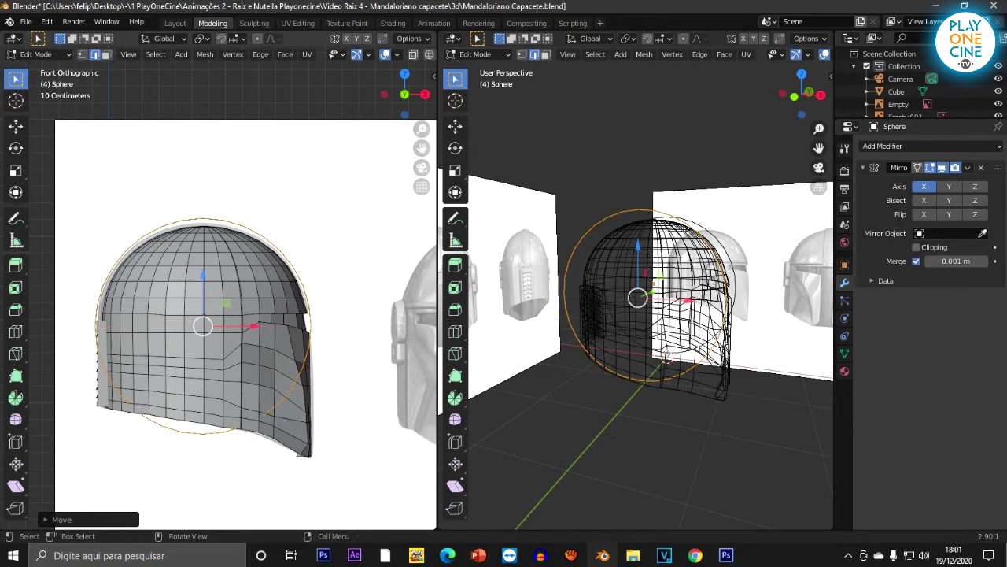
Step: Scale the circle along Z to about 0.95 and narrow it slightly along X to follow the dome's outline
key(s)
key(z)
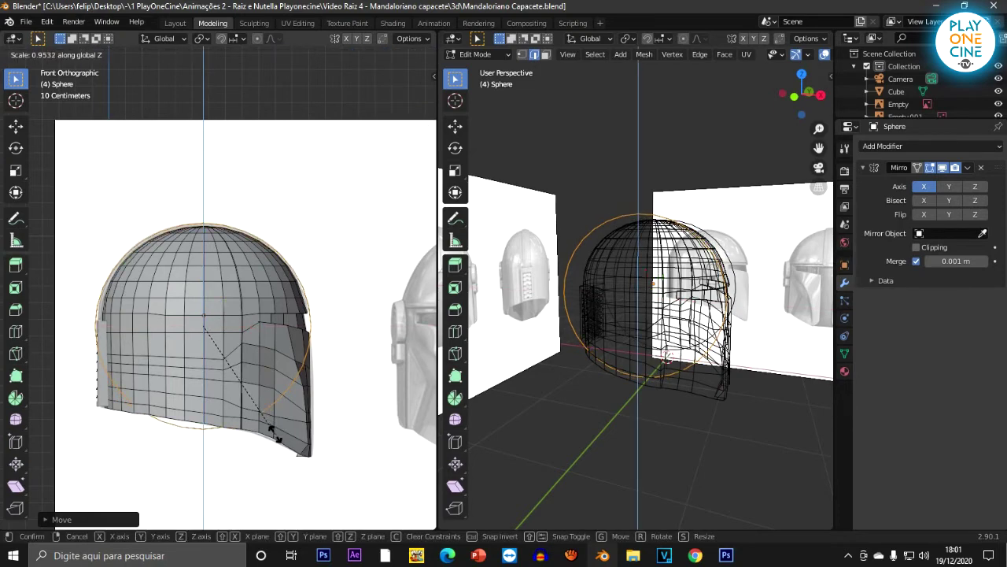
click(274, 433)
scroll(168, 339, up, 2)
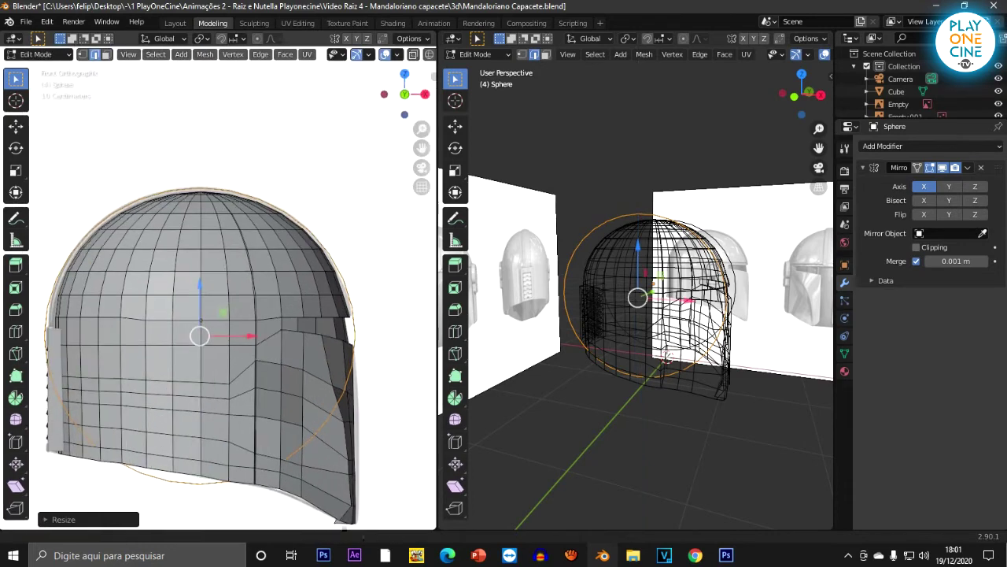
key(s)
key(x)
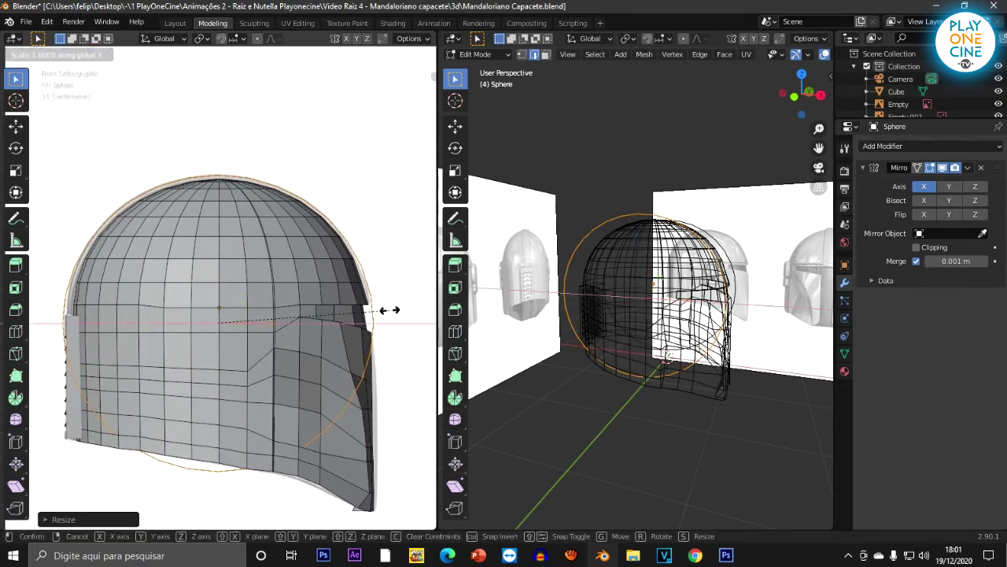
click(385, 309)
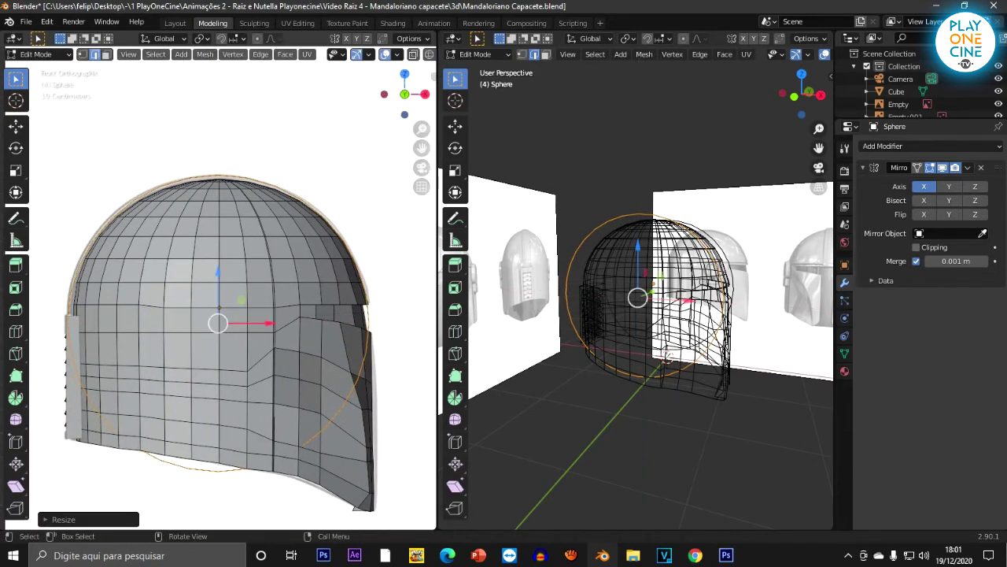
Step: Fine-tune the circle with small moves along X and Z and a slight scale along X to match the reference dome
key(g)
key(x)
click(383, 310)
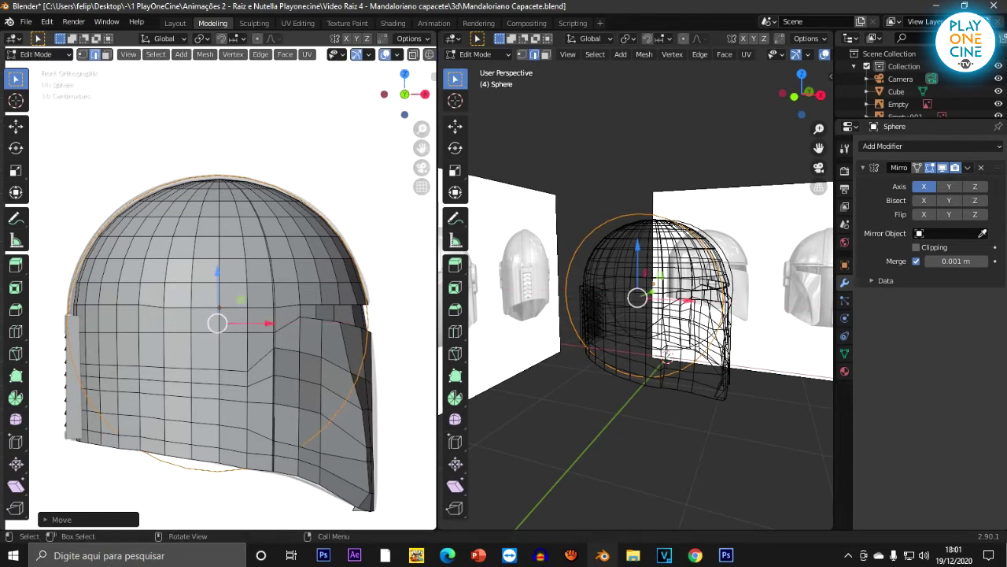
key(s)
key(x)
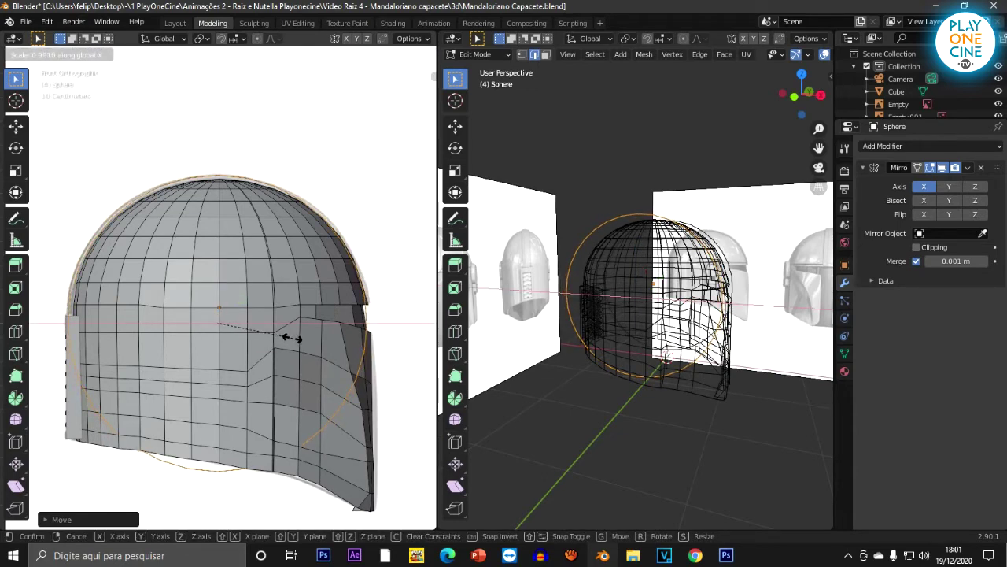
click(291, 338)
key(g)
key(x)
click(292, 338)
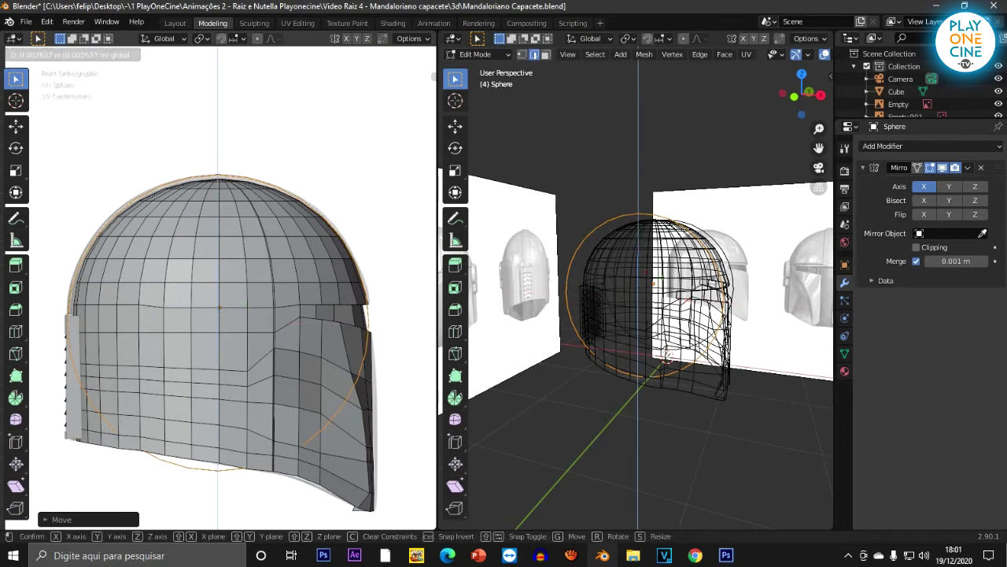
click(274, 320)
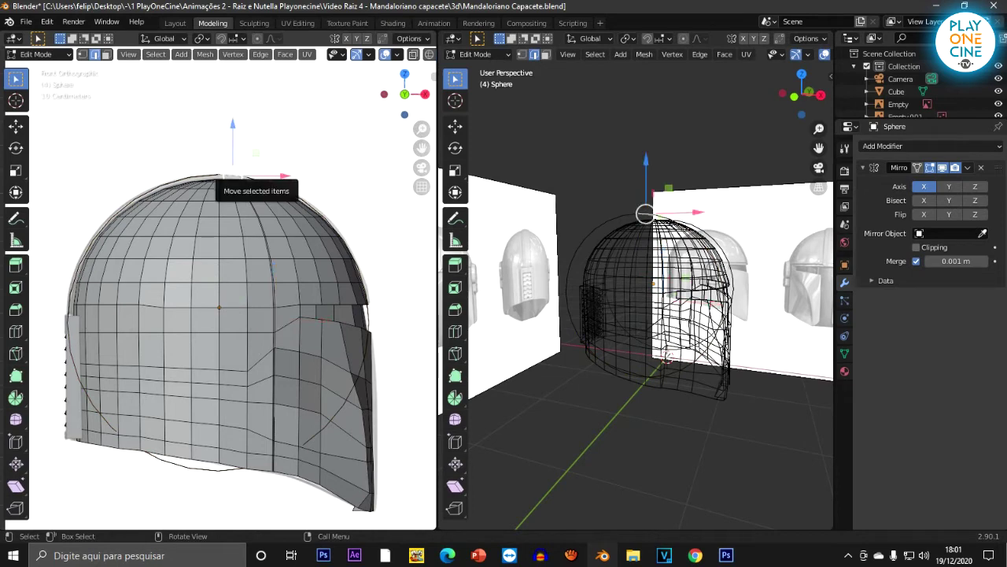
Step: Select all linked geometry of the circle and scale it down slightly along global Z
key(ctrl+l)
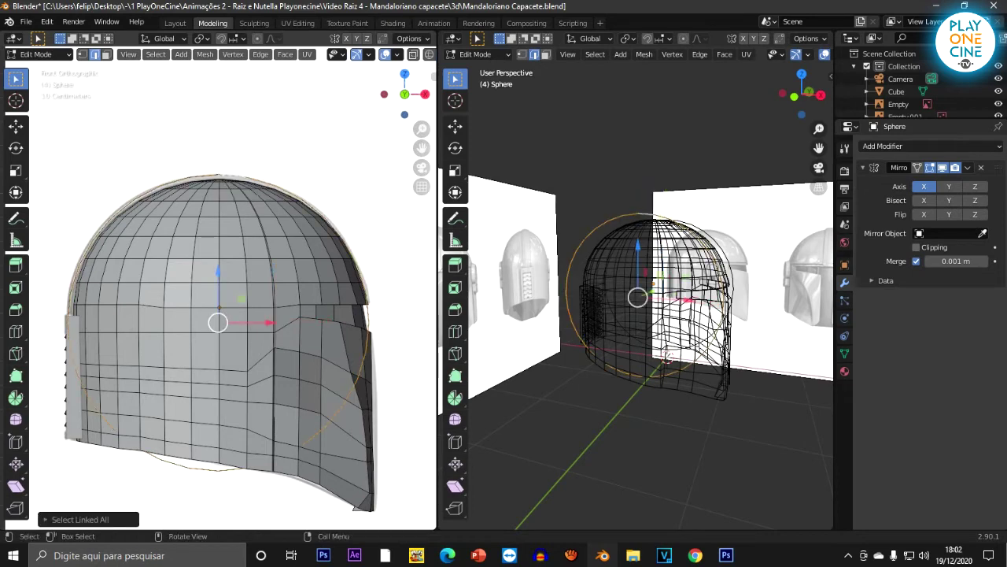
key(ctrl+z)
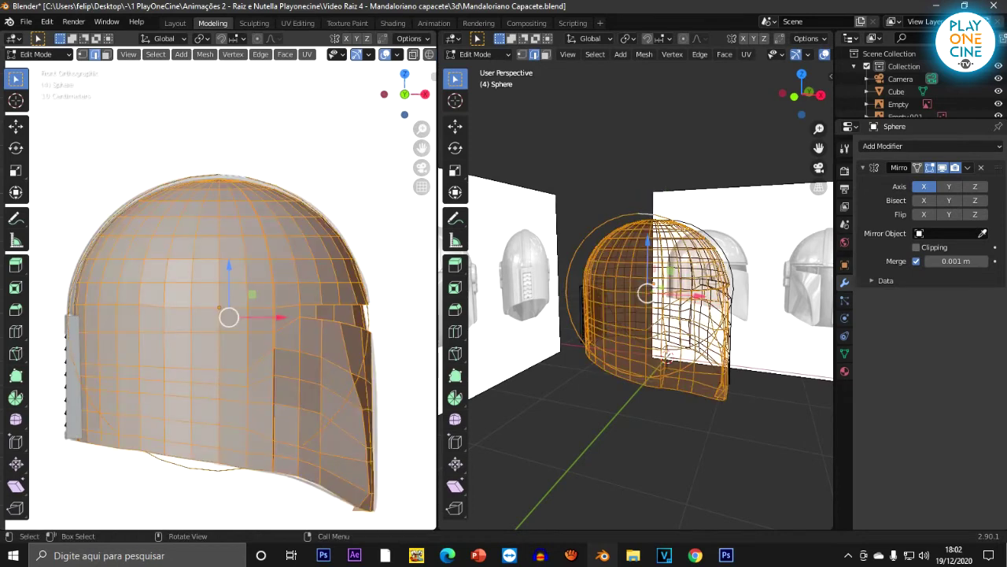
click(203, 177)
key(ctrl+l)
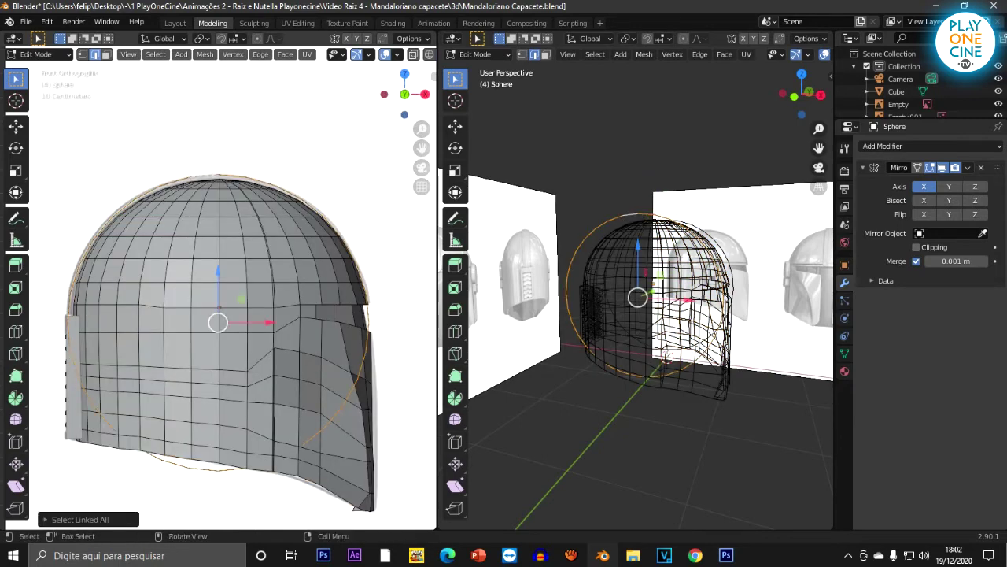
key(s)
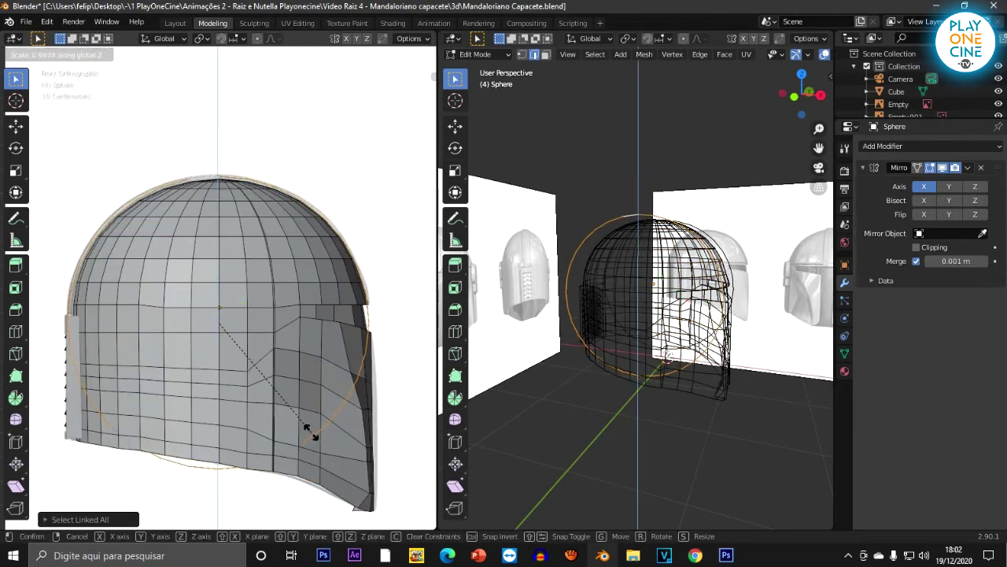
click(314, 418)
Step: Raise the circle along Z by about 0.028 m and nudge it along X by about 0.0026 m onto the dome's outline
key(g)
key(z)
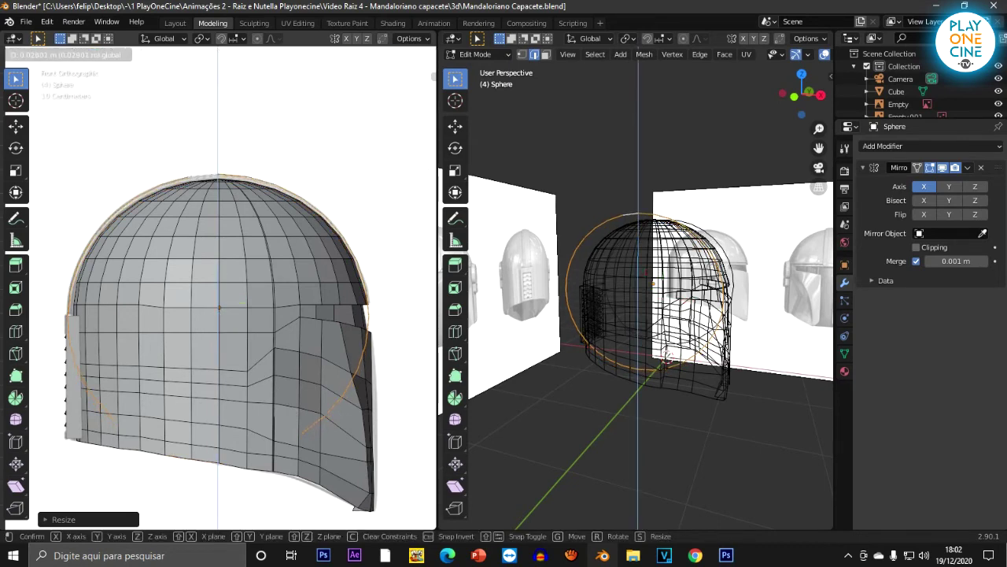
key(Return)
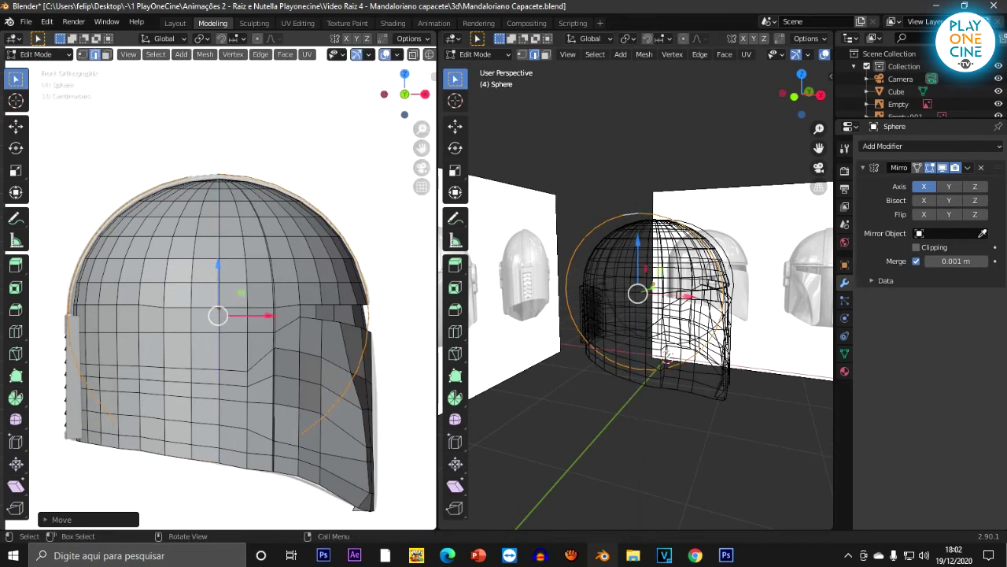
key(g)
key(x)
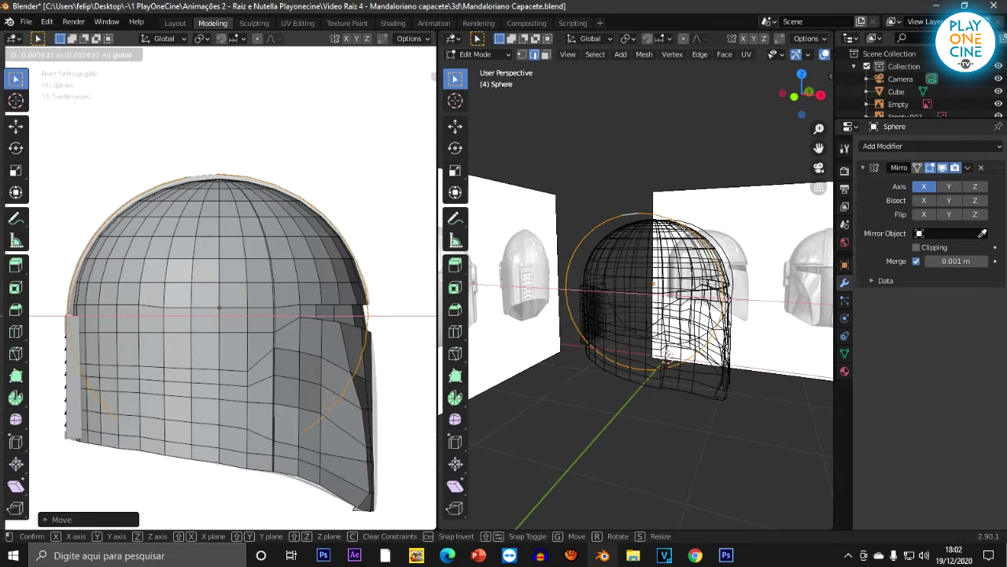
key(Return)
Step: Move the circle along Y by about 0.25 m to the outer edge of the helmet's central crest strip in the right view
middle_drag(267, 275, 197, 303)
scroll(219, 299, down, 4)
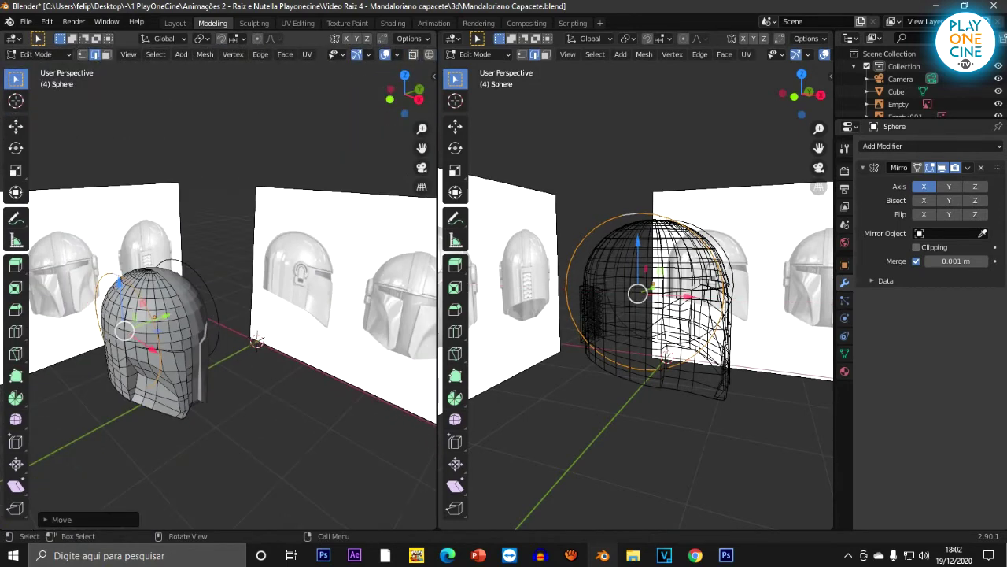
key(KP_1)
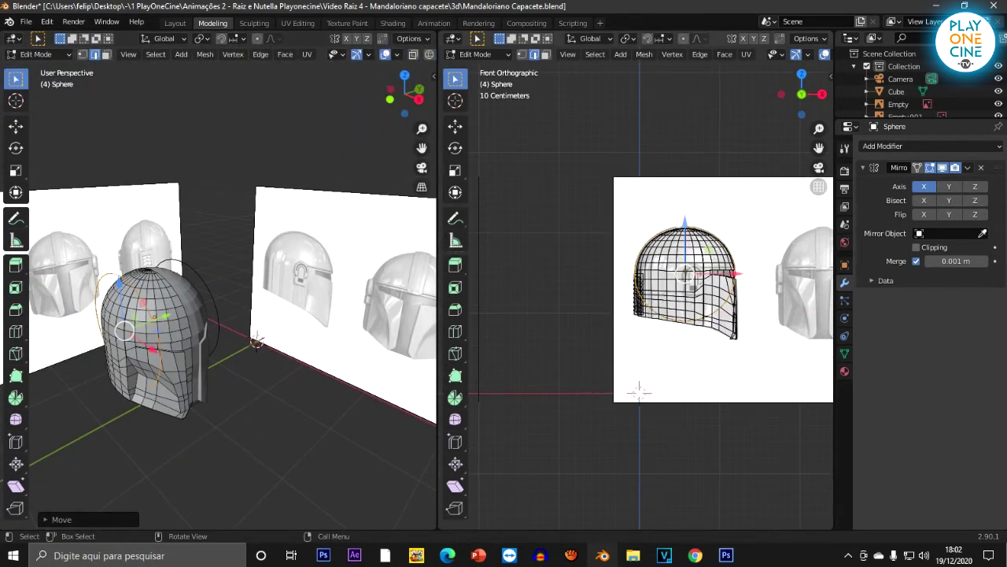
key(KP_3)
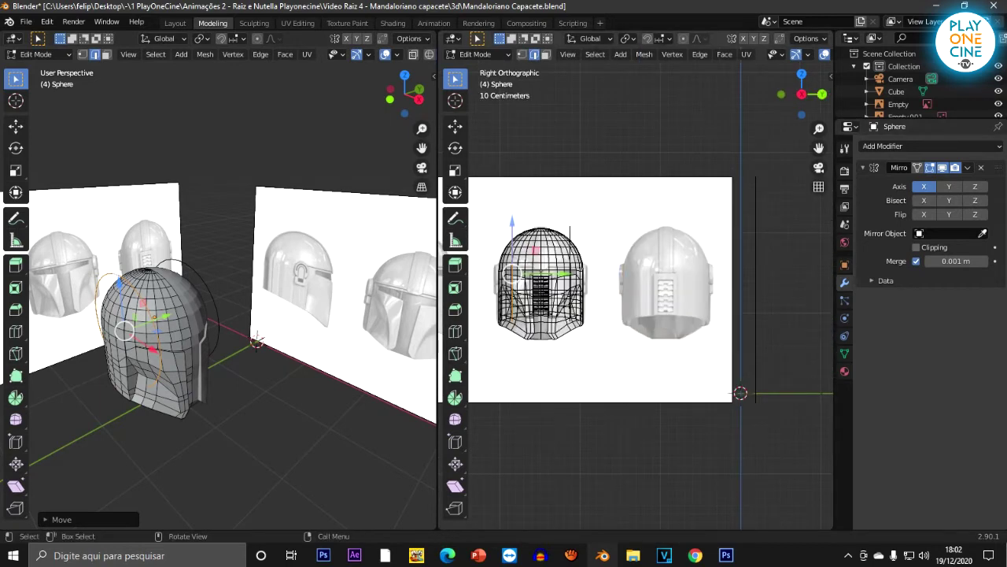
key(KP_Decimal)
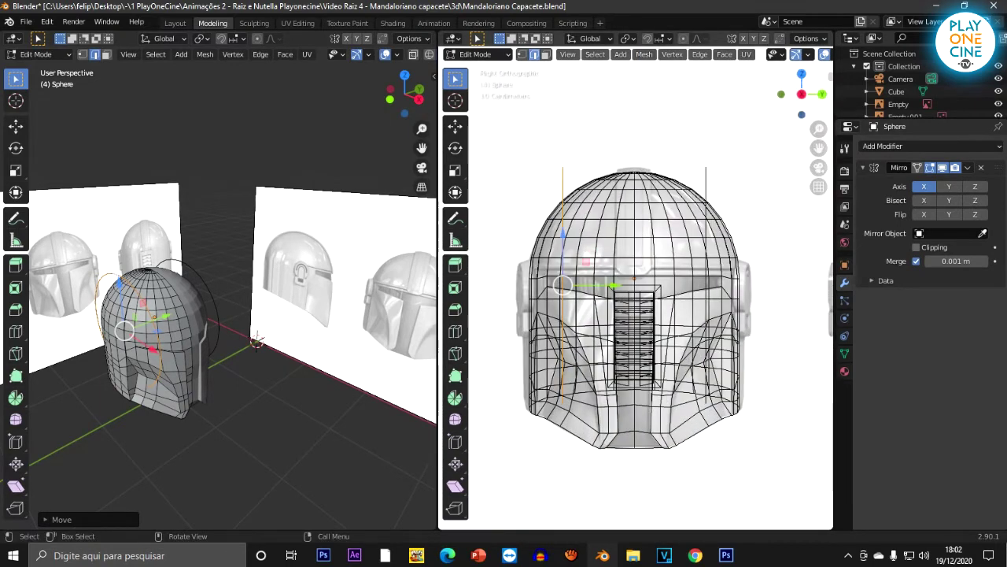
key(g)
key(y)
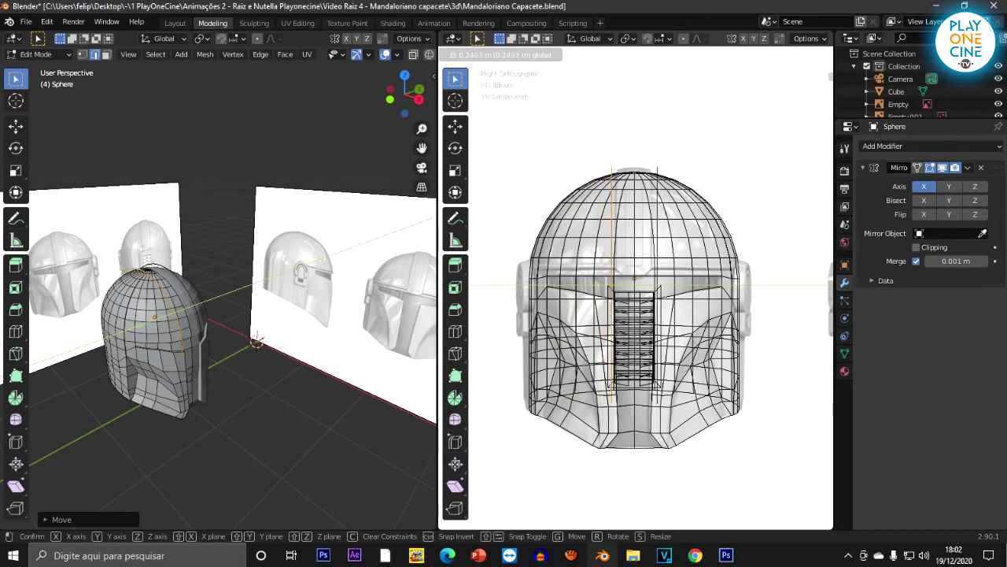
click(615, 284)
scroll(636, 288, up, 3)
shift+middle_drag(636, 260, 621, 360)
scroll(620, 360, up, 4)
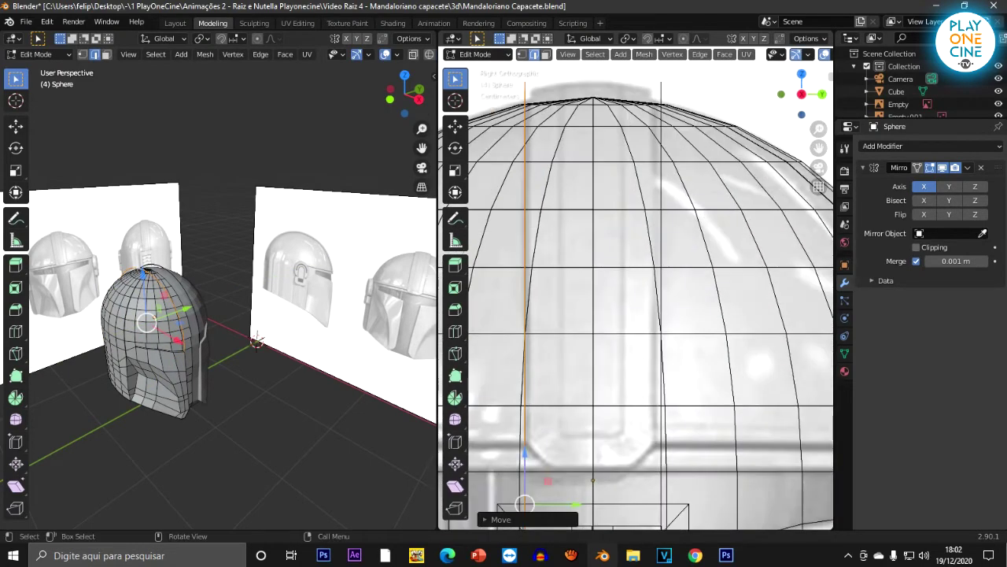
Step: Pull the circle along Y until it stands clear of the helmet's side
scroll(636, 291, down, 3)
scroll(233, 314, up, 3)
middle_drag(164, 400, 172, 472)
scroll(196, 399, down, 3)
scroll(196, 431, up, 3)
scroll(172, 472, down, 4)
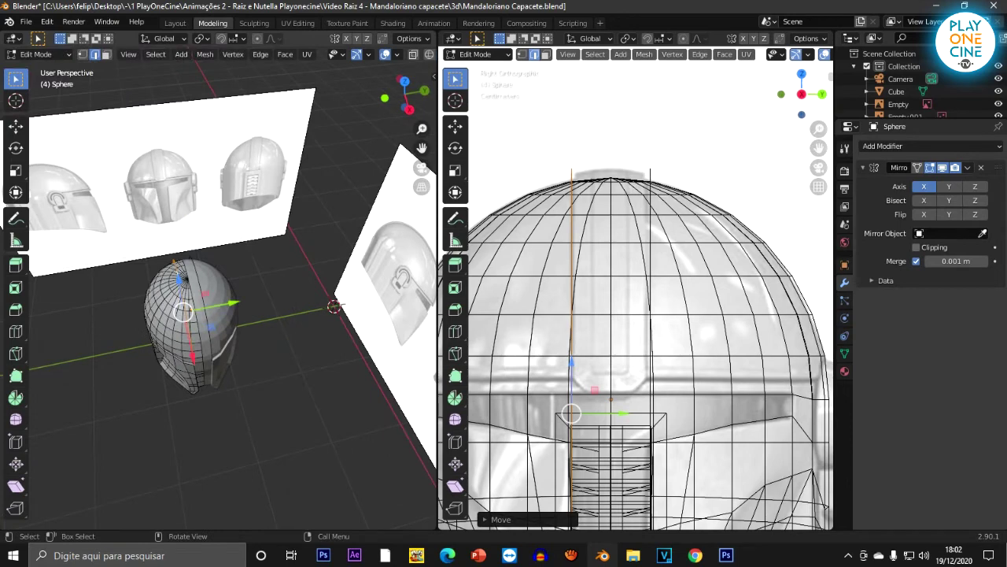
drag(234, 302, 175, 315)
Step: Frame the circle in the front view and select its whole edge loop without any of the helmet's edges
middle_drag(175, 315, 271, 258)
key(KP_1)
key(KP_Decimal)
key(z)
click(169, 244)
shift+middle_drag(169, 244, 139, 250)
click(377, 288)
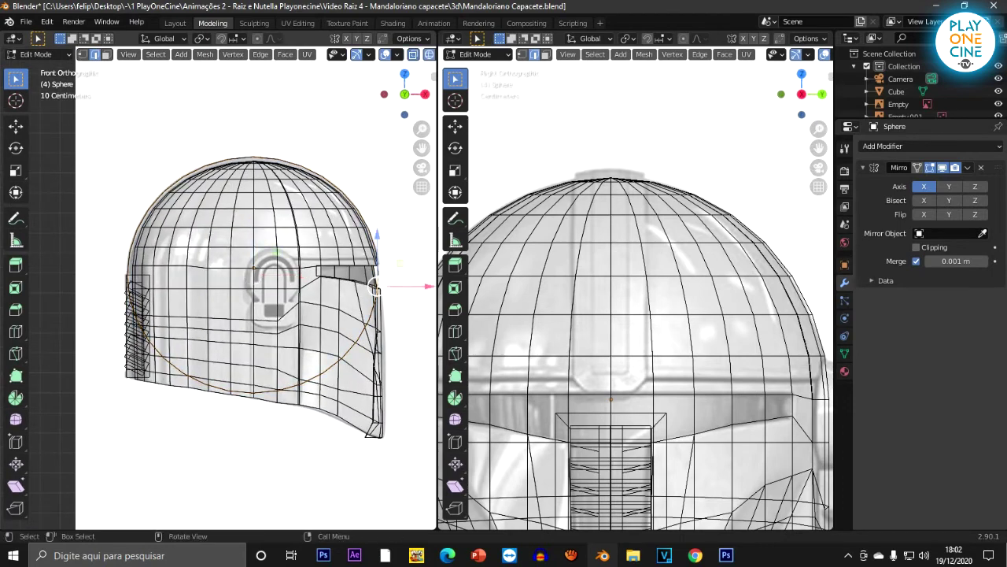
alt+click(379, 289)
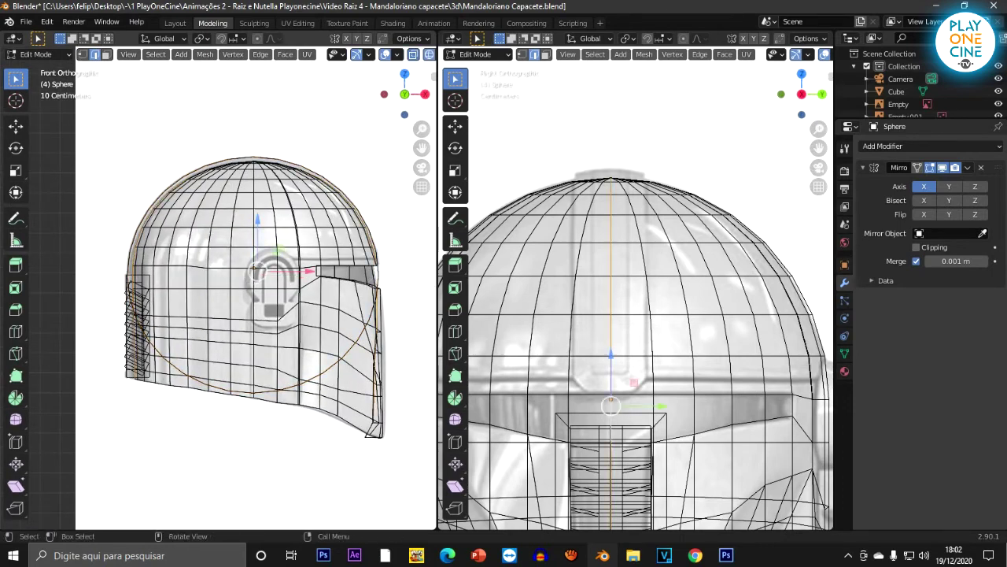
scroll(236, 299, up, 2)
scroll(266, 286, down, 2)
key(z)
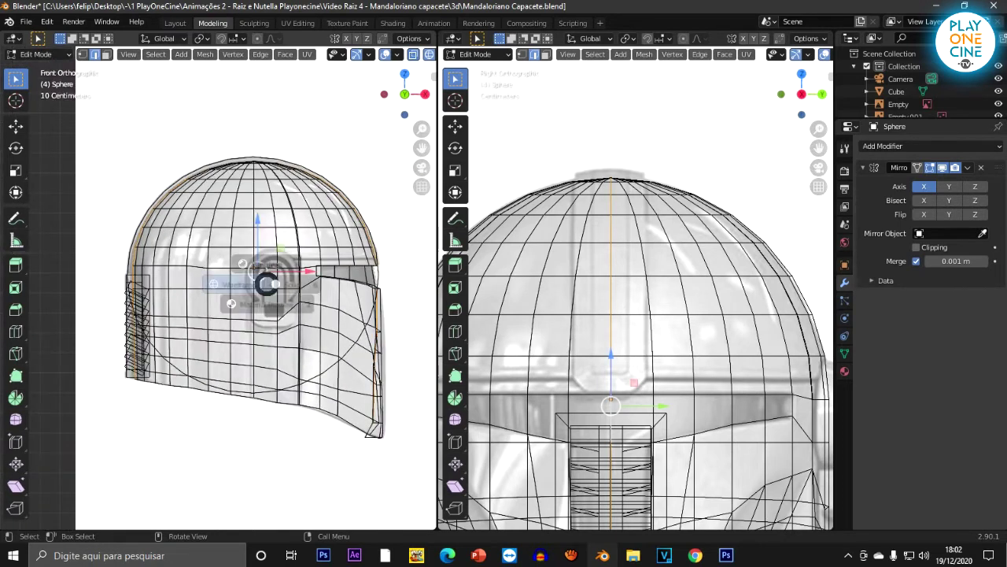
click(357, 284)
alt+click(378, 277)
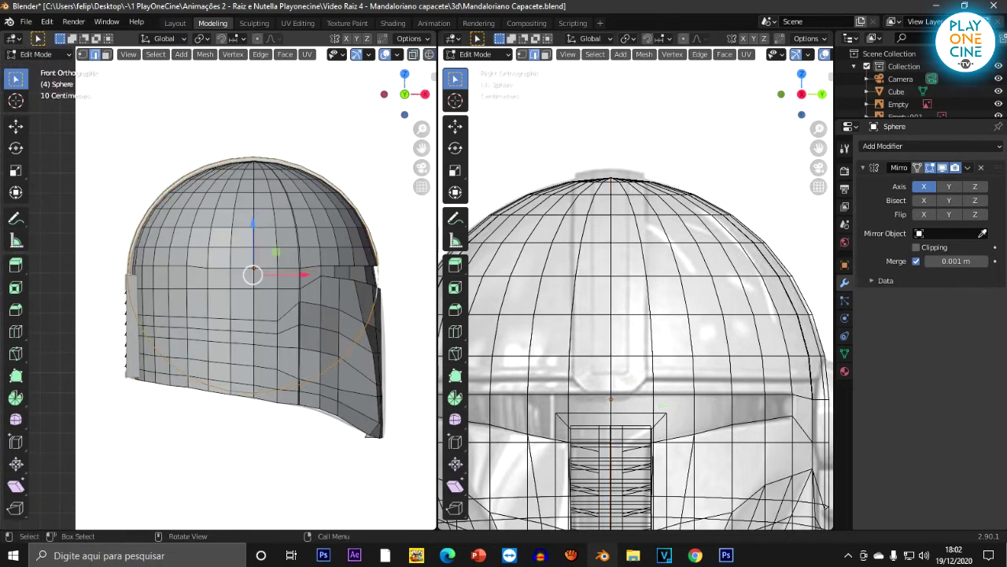
Step: Deselect the circle's upper arc over the dome and delete the vertices of its lower half
shift+middle_drag(378, 277, 360, 308)
ctrl+drag(387, 303, 93, 161)
shift+middle_drag(235, 307, 230, 279)
alt+click(231, 279)
scroll(233, 299, up, 2)
key(ctrl)
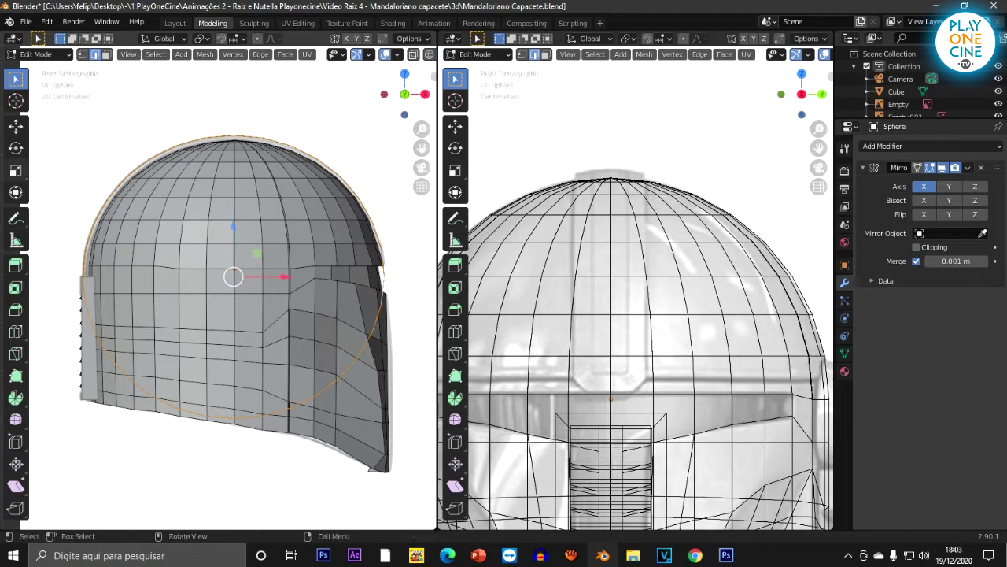
ctrl+drag(71, 238, 112, 296)
ctrl+drag(131, 121, 238, 154)
ctrl+drag(242, 117, 386, 282)
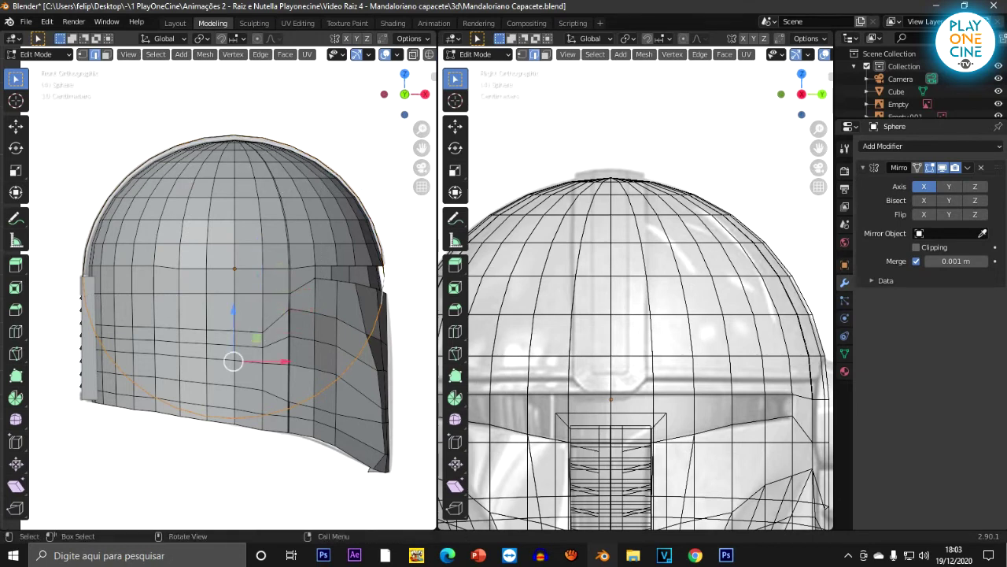
key(x)
key(Escape)
key(x)
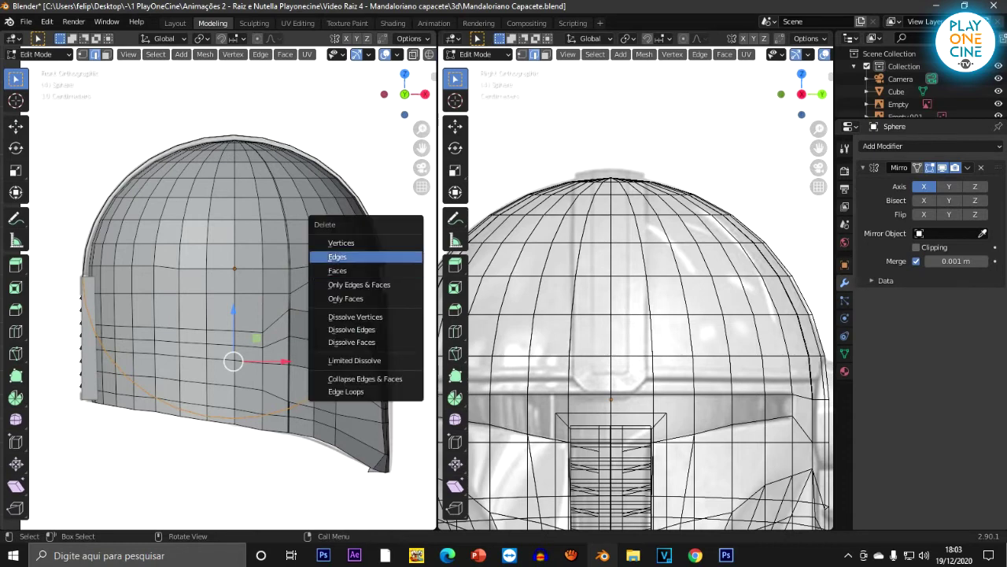
click(353, 242)
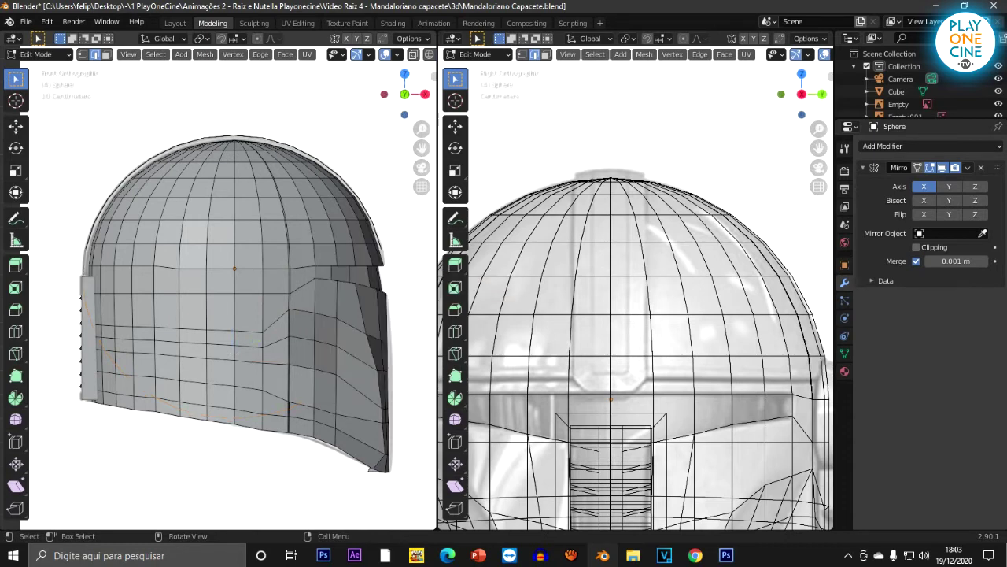
Step: Delete the remaining edges of the circle's lower arc, keeping only the upper arc over the dome
alt+click(384, 278)
key(x)
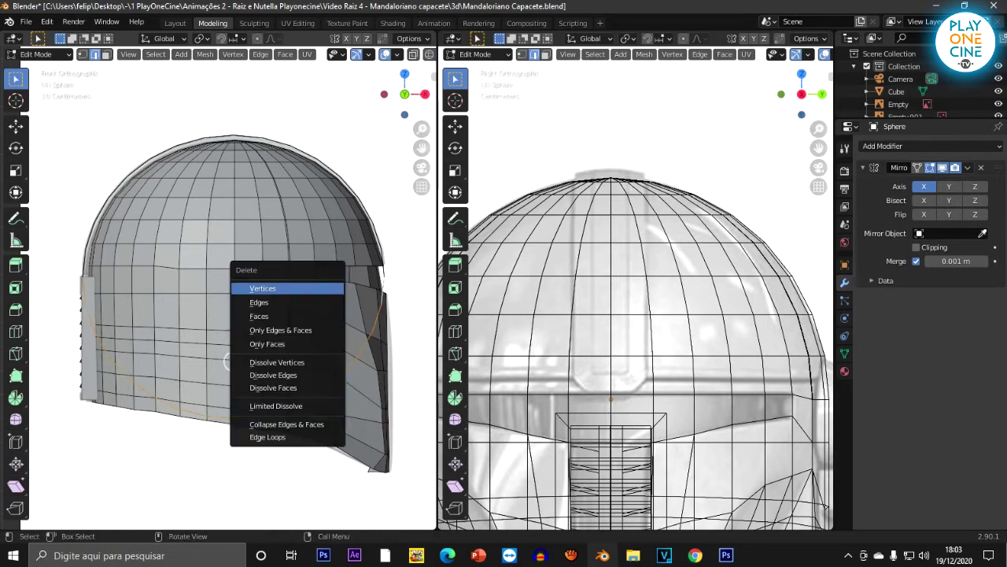
key(Down)
key(Return)
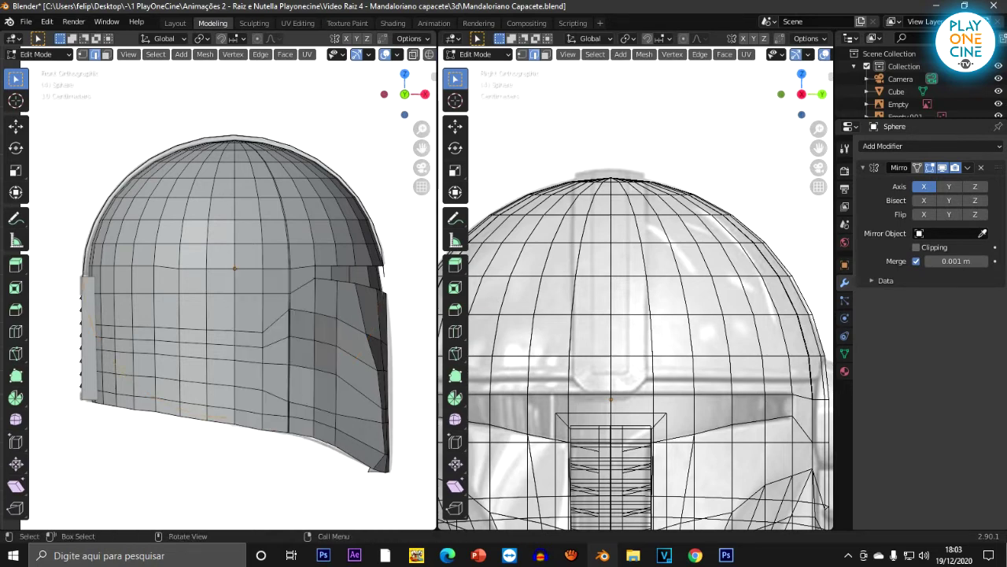
Step: Select the whole remaining arc and move it along Y back to the outer edge of the central crest strip
middle_drag(315, 299, 222, 340)
scroll(236, 323, down, 5)
scroll(222, 341, down, 4)
click(115, 262)
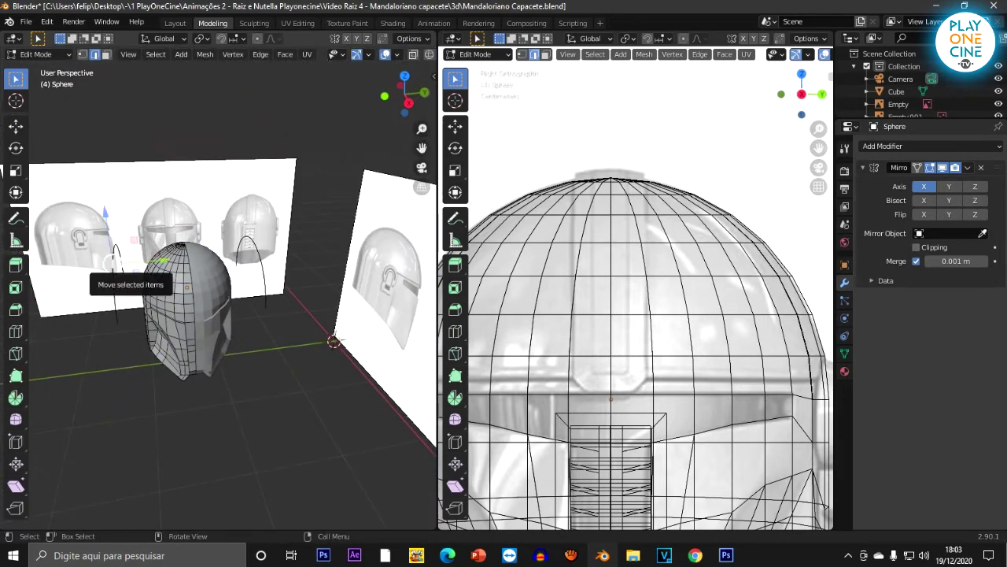
key(ctrl+l)
key(KP_1)
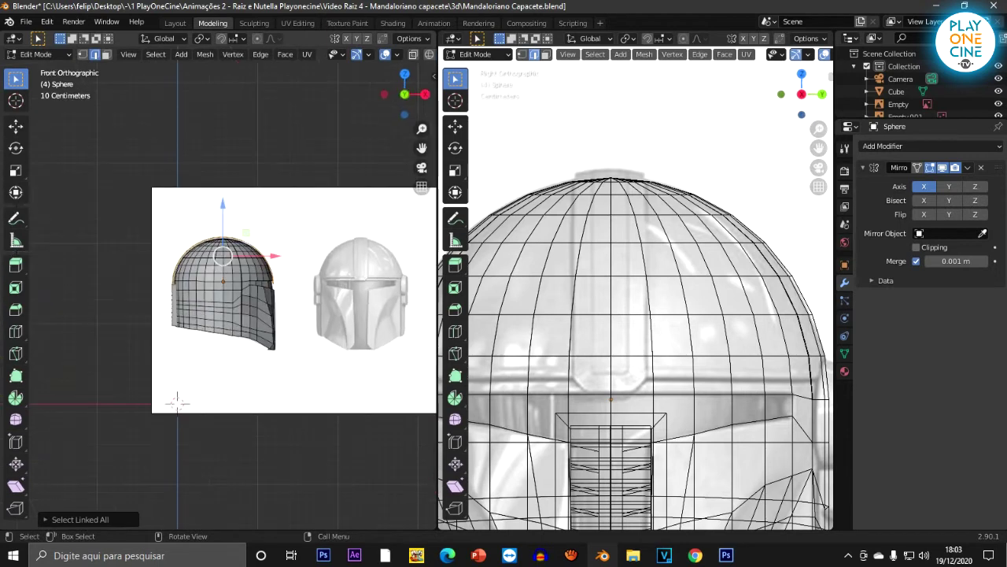
key(KP_3)
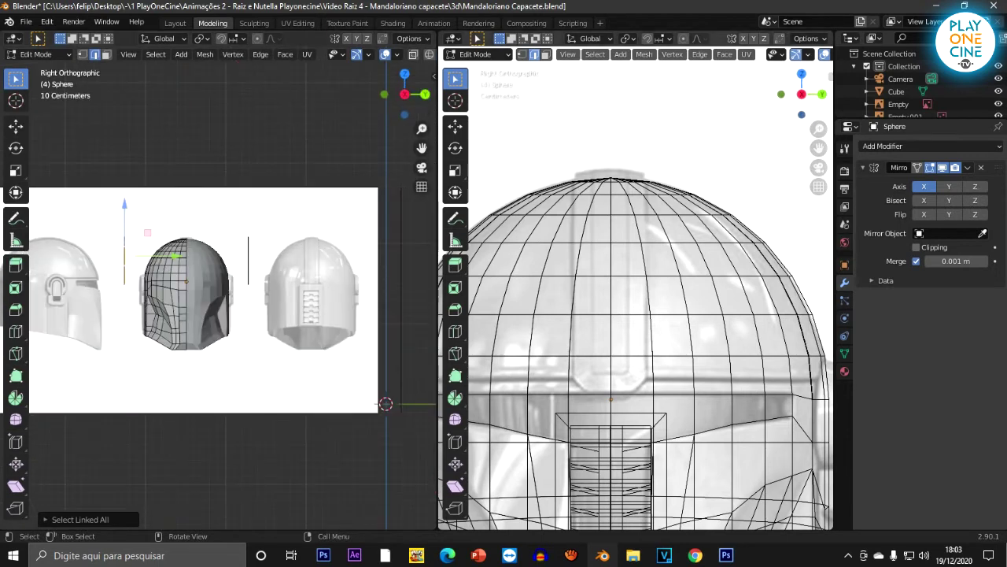
scroll(636, 287, down, 5)
drag(549, 280, 662, 279)
Step: Try to extrude the arc along Y to the helmet's centre line, and undo the extrusion
scroll(221, 290, up, 6)
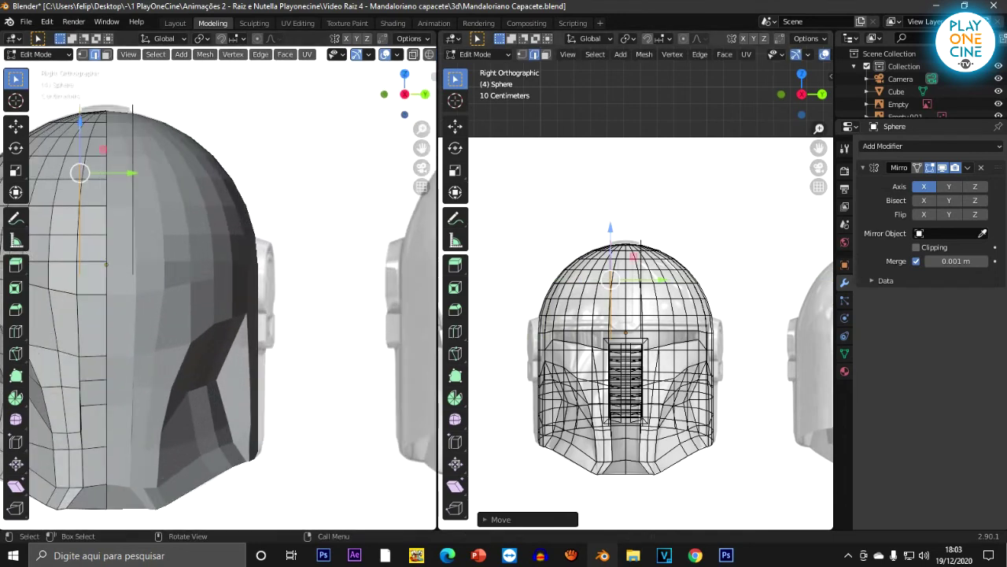
scroll(638, 289, up, 4)
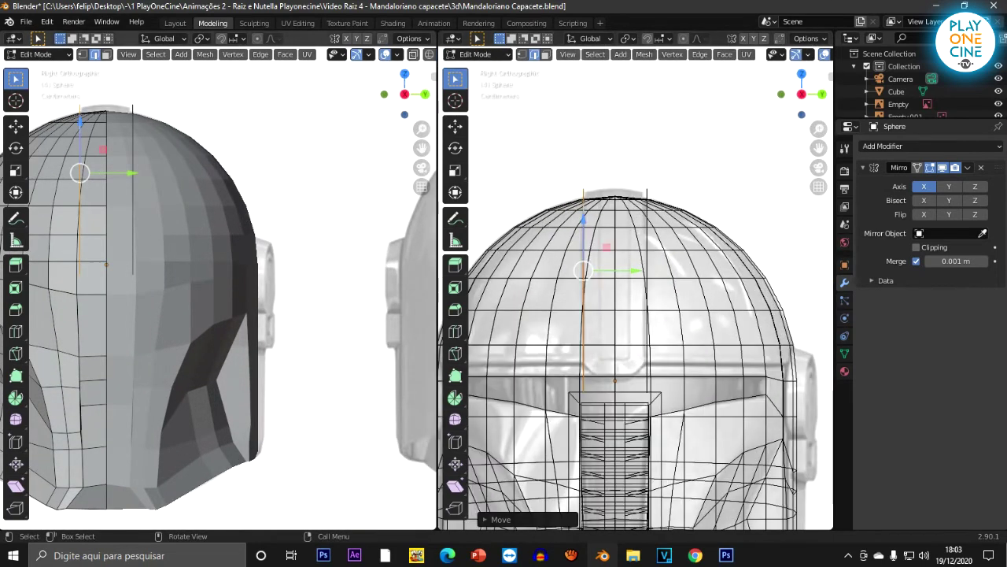
key(e)
key(y)
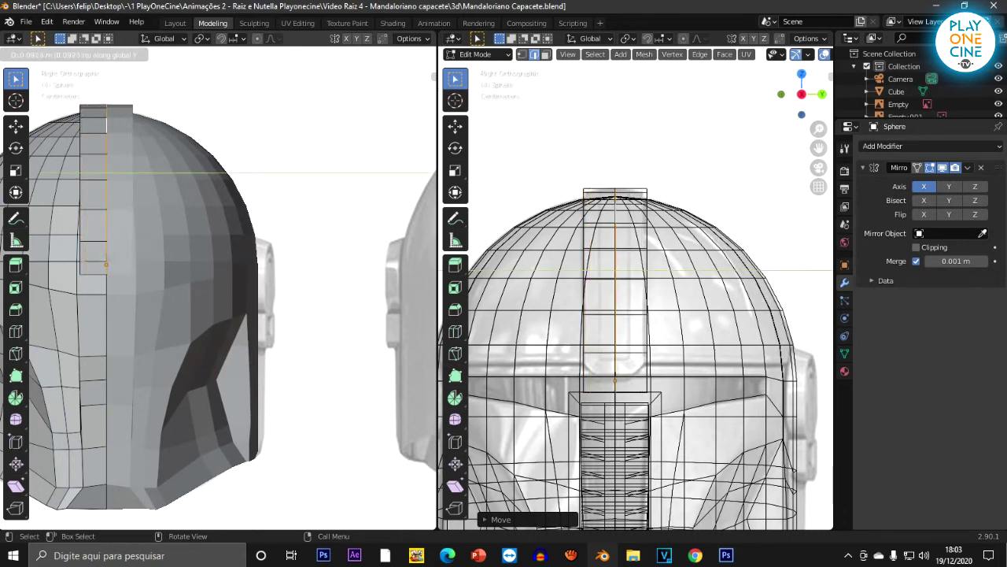
key(Return)
key(ctrl+z)
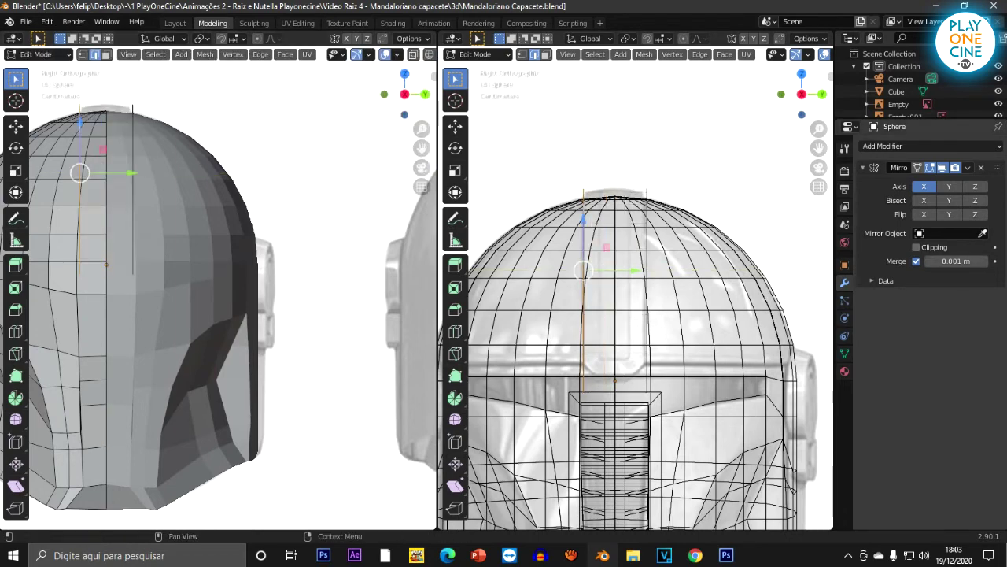
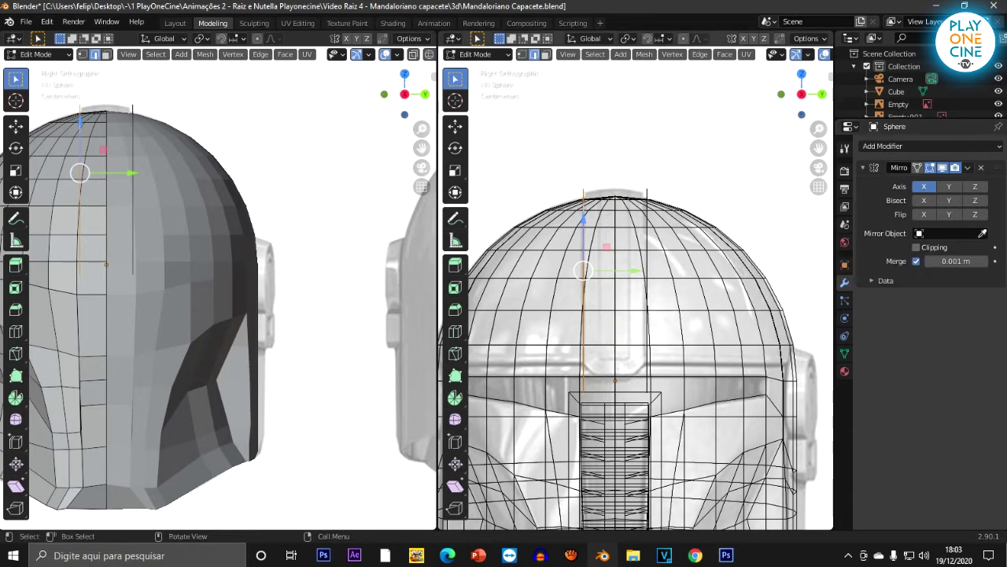
Step: Try extruding the arc along Y by about 0.1 m over the centre line in solid shading, and undo it
scroll(218, 291, down, 2)
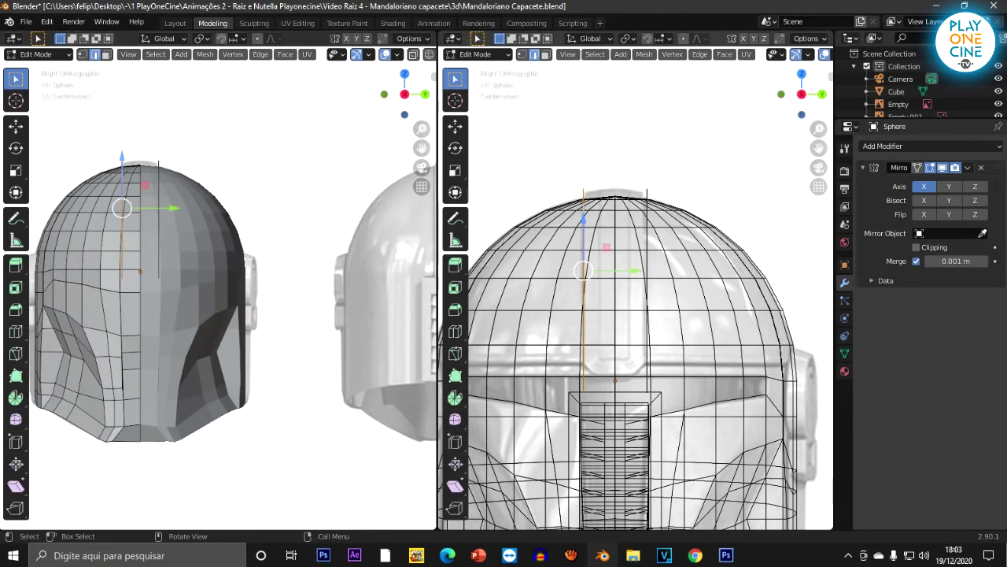
key(z)
click(753, 253)
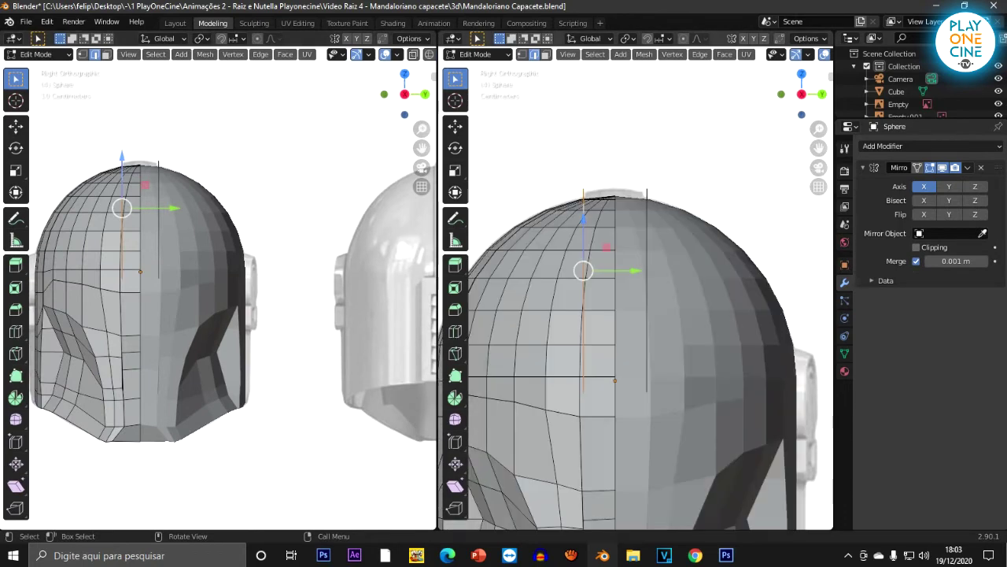
middle_drag(740, 256, 751, 266)
scroll(603, 235, down, 5)
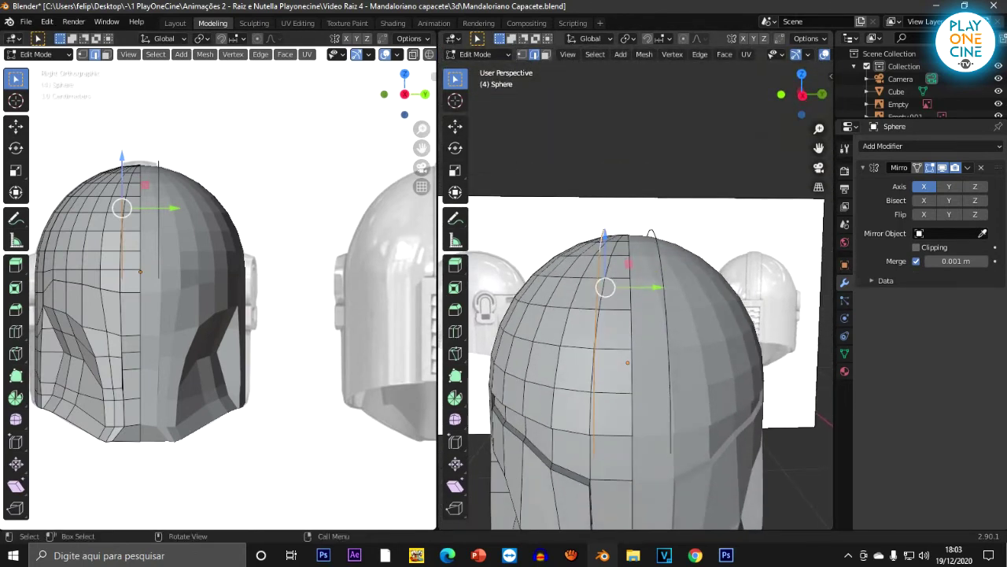
key(g)
key(x)
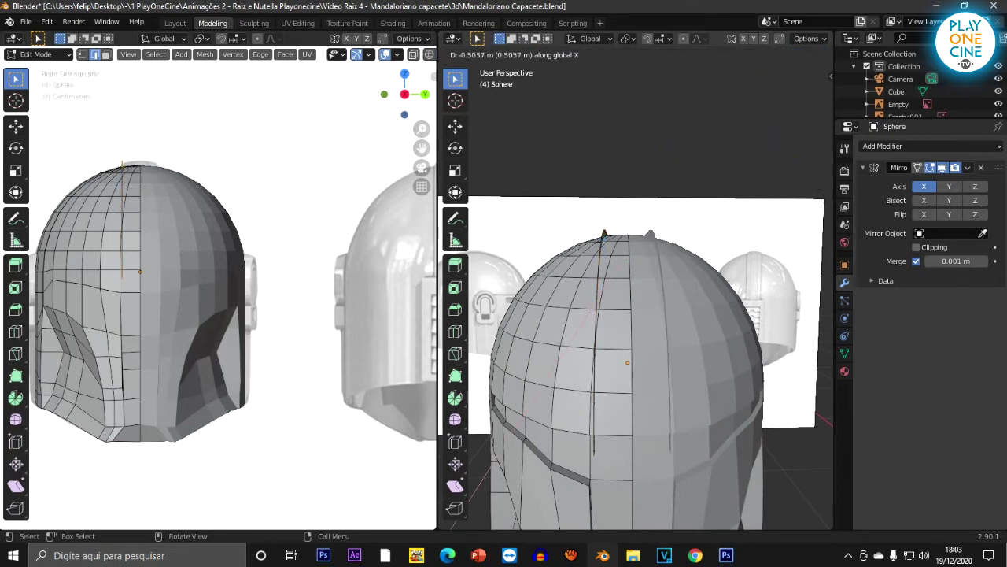
key(y)
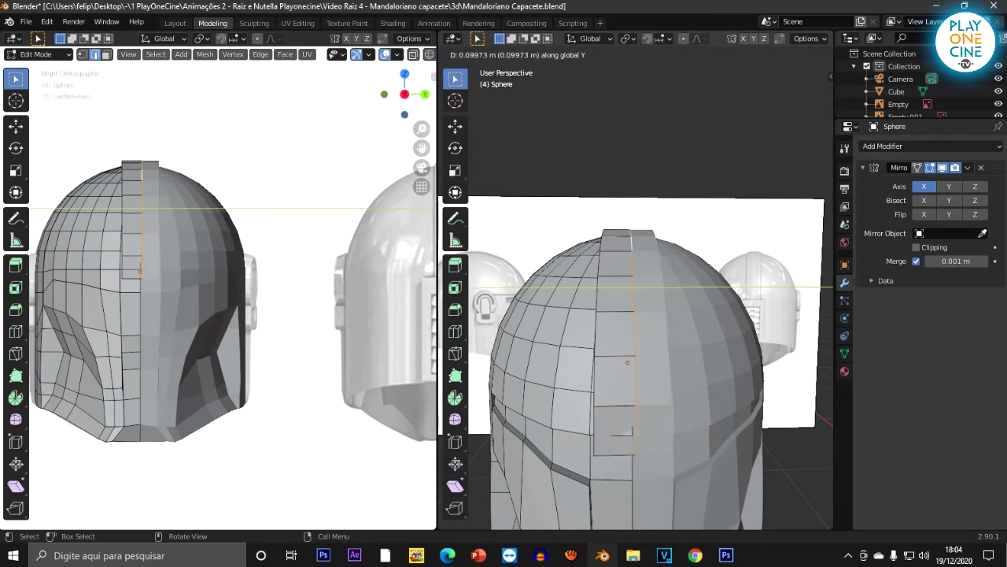
key(Return)
key(ctrl+z)
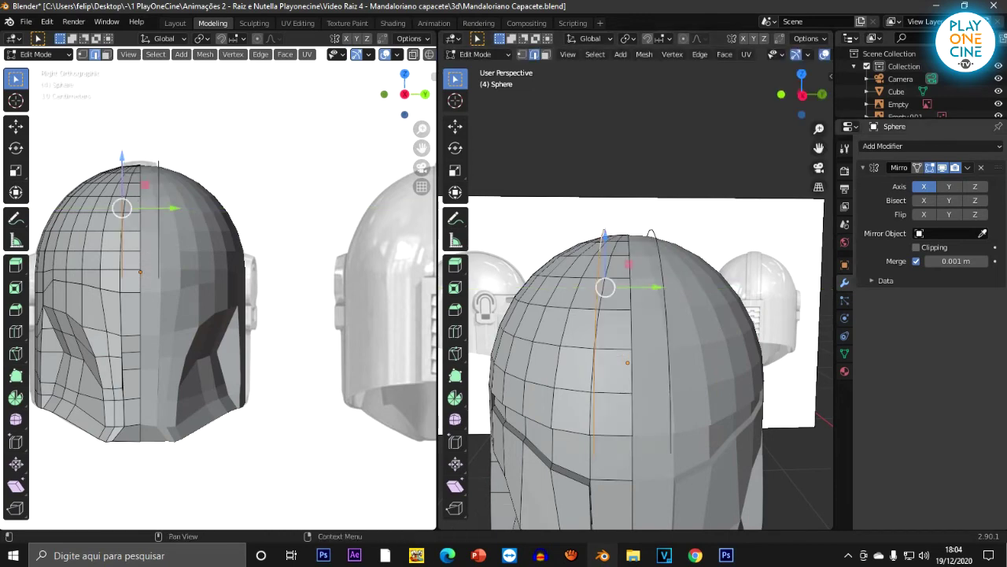
Step: Enable Clipping on the Mirror modifier and extrude the arc along Y to the centre line, forming the crest strip
click(916, 247)
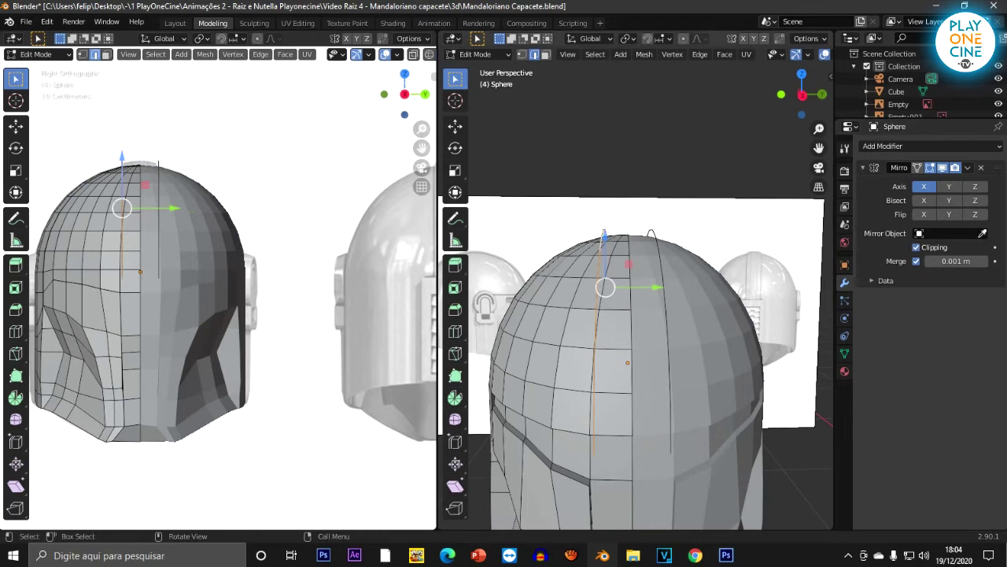
key(e)
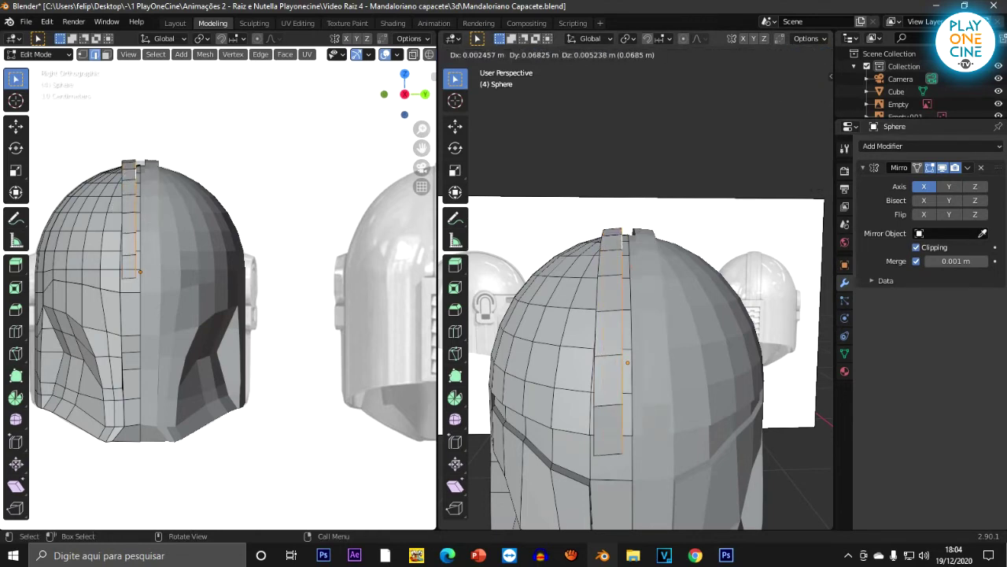
key(y)
click(678, 287)
drag(677, 287, 669, 287)
middle_drag(669, 299, 818, 302)
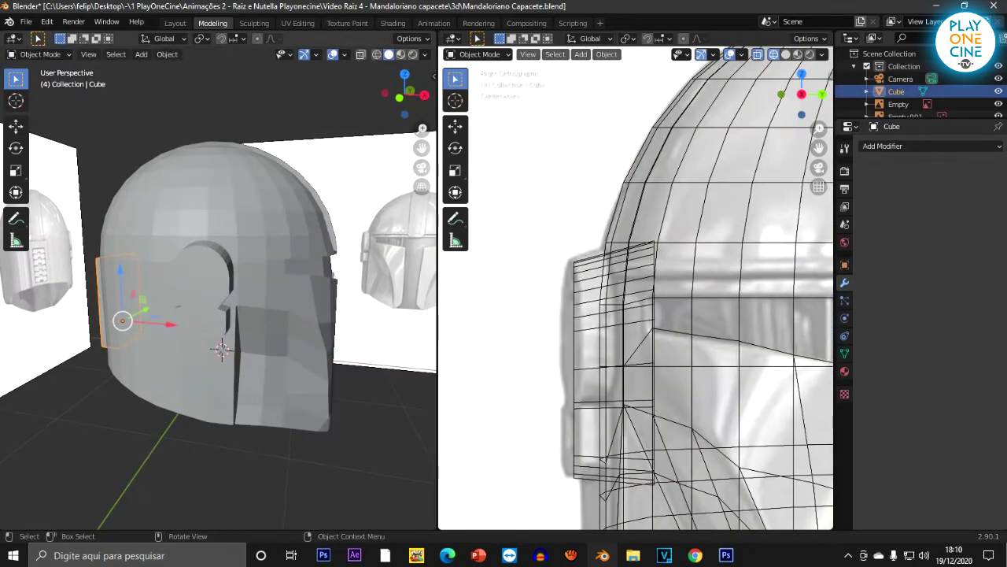
Step: Examine the ear piece against the side reference image in a front wireframe view and in perspective
scroll(219, 299, up, 2)
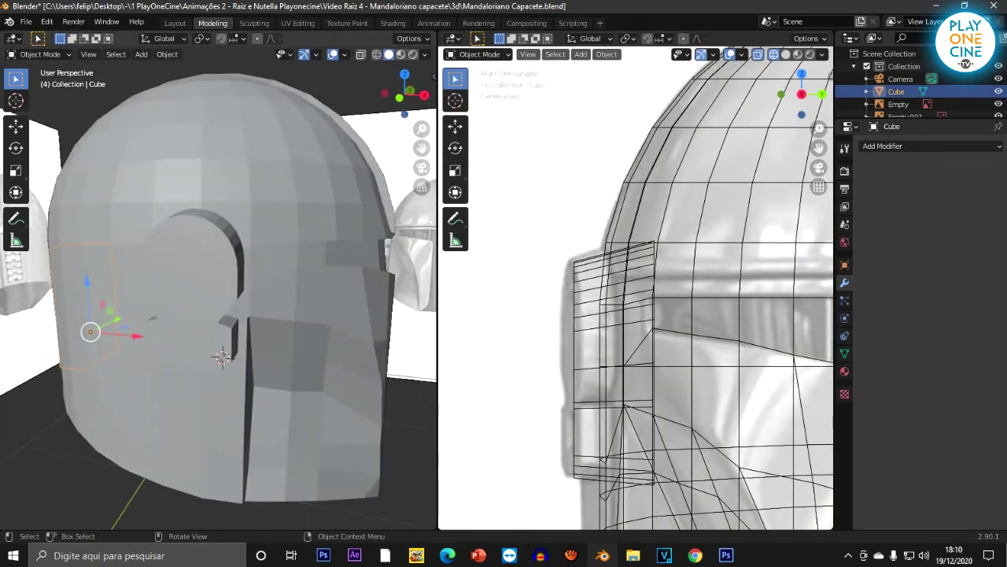
key(KP_1)
key(z)
click(142, 289)
scroll(158, 290, up, 3)
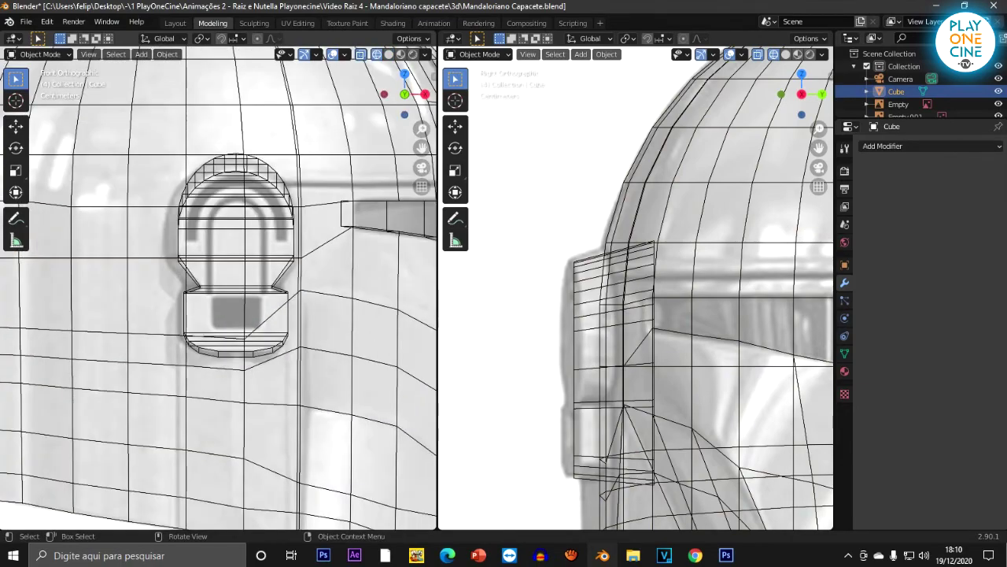
shift+middle_drag(236, 256, 202, 313)
scroll(219, 287, up, 3)
scroll(218, 287, down, 4)
mouse_move(236, 283)
middle_down()
mouse_move(177, 306)
mouse_move(324, 312)
mouse_move(258, 317)
middle_up()
scroll(219, 287, down, 4)
Step: In Edit Mode with solid shading, move the ear piece's inner-side vertices slightly outward along Y
key(z)
click(341, 317)
scroll(303, 312, up, 4)
click(291, 307)
scroll(291, 307, down, 3)
click(278, 354)
click(278, 354)
middle_drag(278, 353, 220, 359)
key(Tab)
mouse_move(242, 286)
mouse_down()
mouse_move(202, 295)
mouse_move(233, 288)
mouse_up()
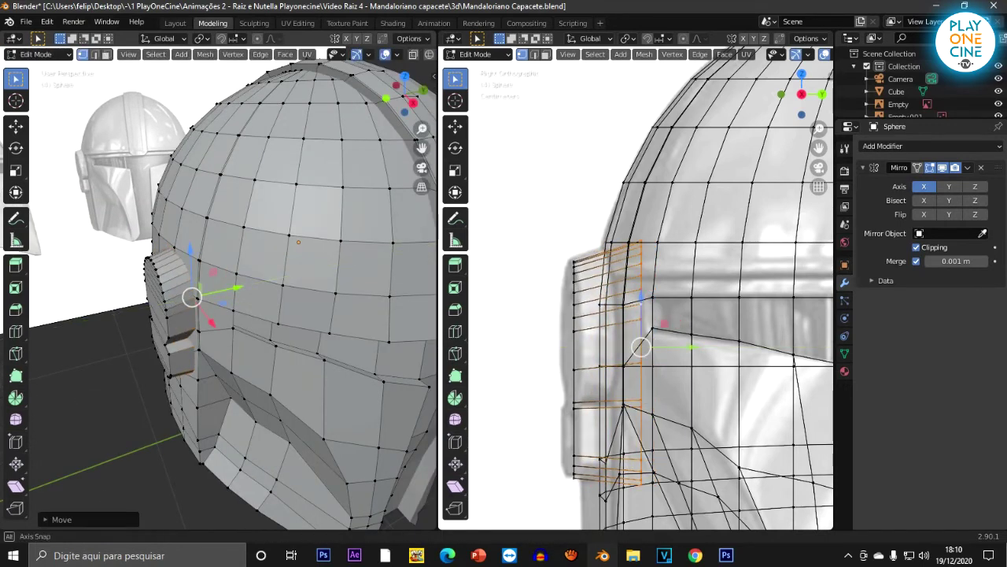
Step: Compare the ear piece's outline with the side reference in front wireframe view, and return to solid shading
middle_drag(235, 284, 293, 267)
key(KP_1)
key(z)
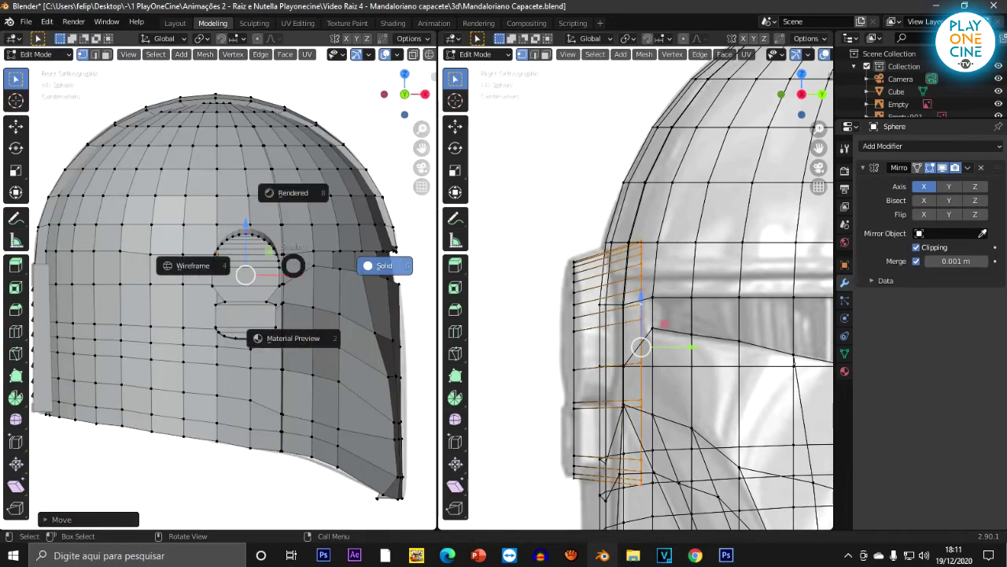
click(193, 265)
scroll(219, 272, up, 5)
shift+middle_drag(260, 265, 196, 277)
scroll(197, 277, up, 2)
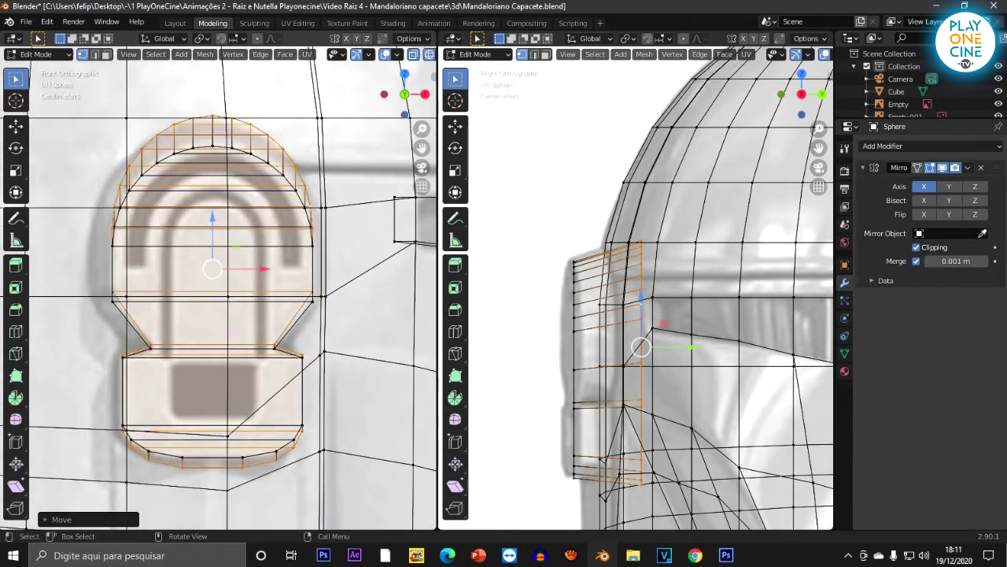
scroll(187, 307, down, 2)
key(z)
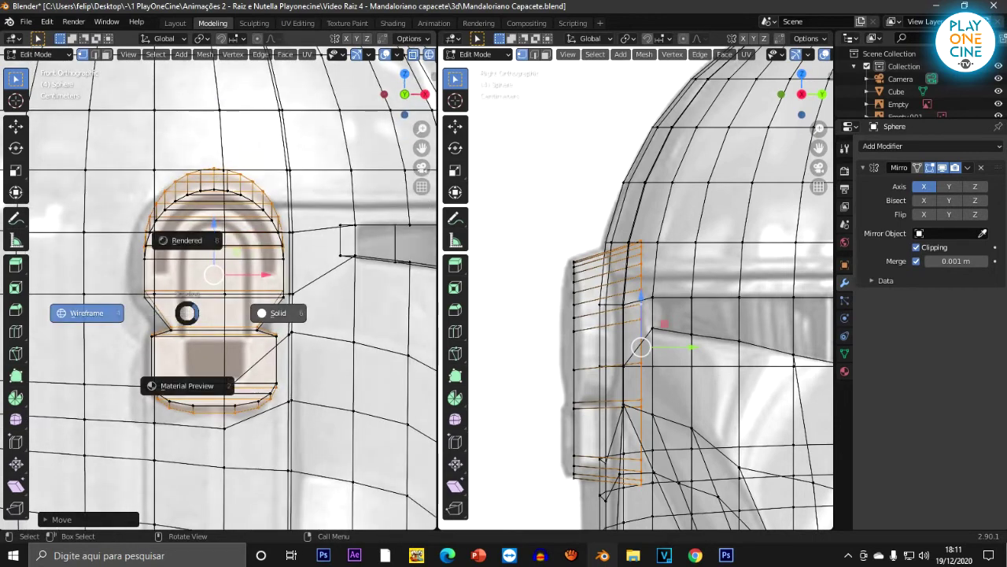
click(281, 310)
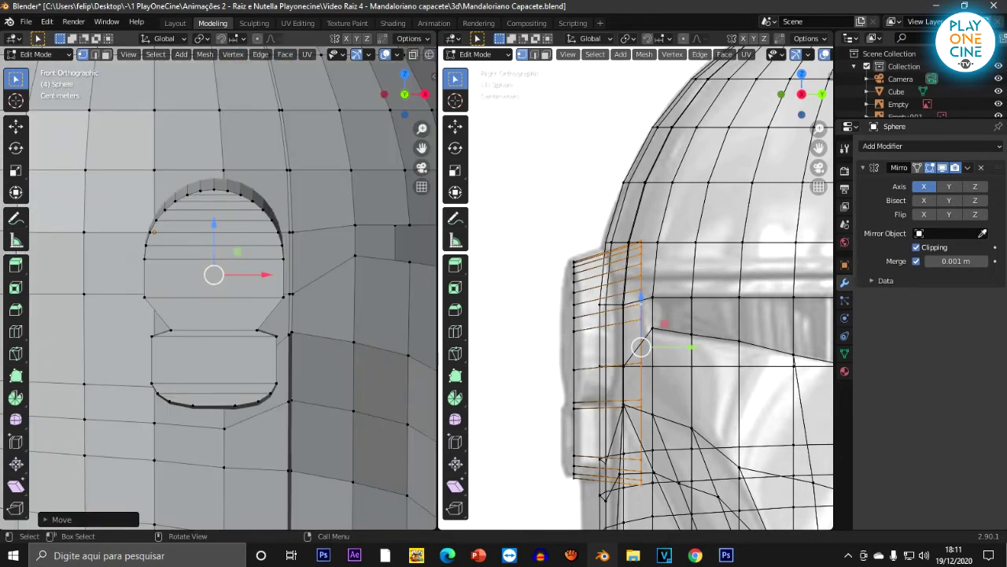
Step: Select all outer faces of the ear piece, extrude them in place and scale them down into an inset outline
click(105, 54)
click(214, 193)
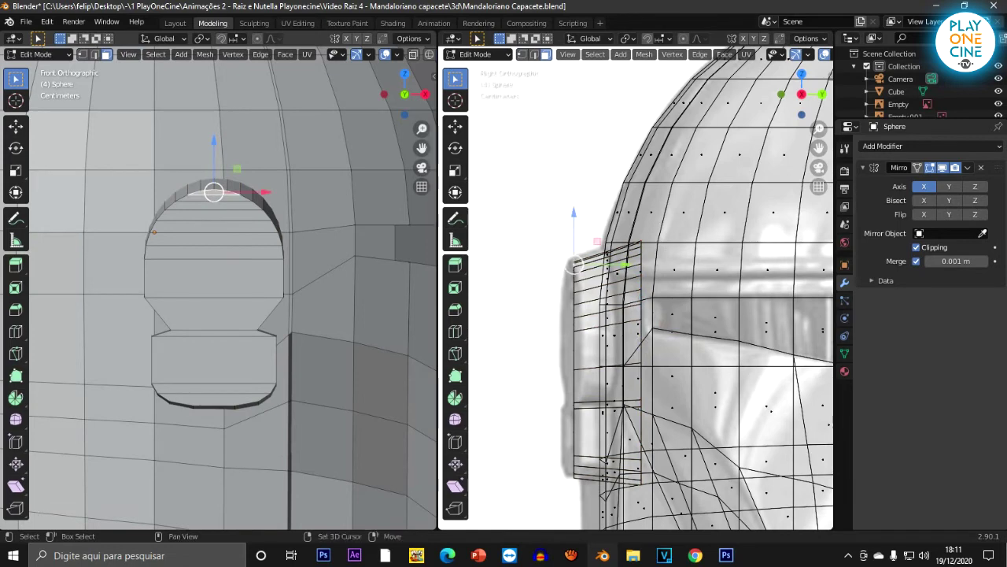
shift+click(214, 399)
shift+click(214, 361)
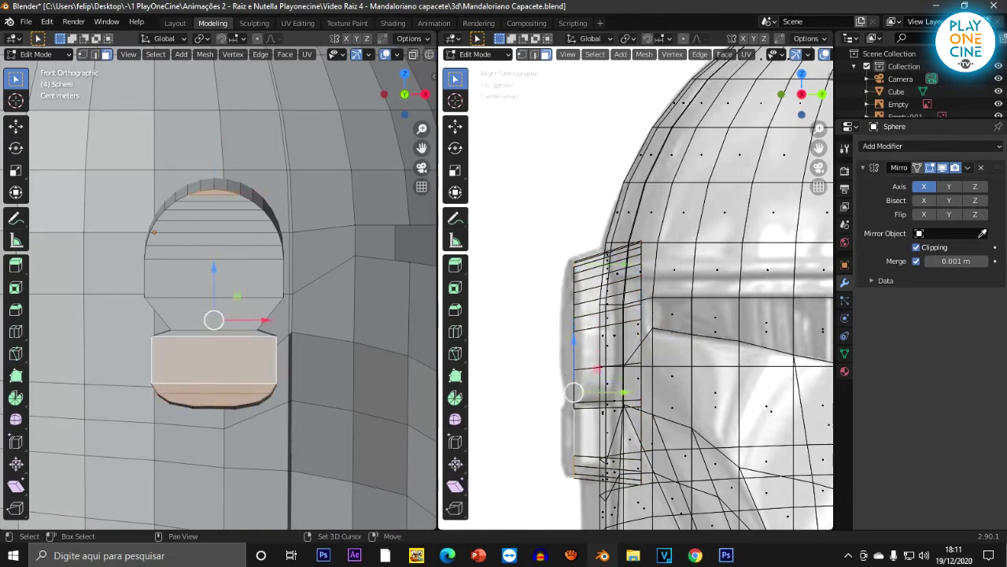
drag(213, 360, 228, 194)
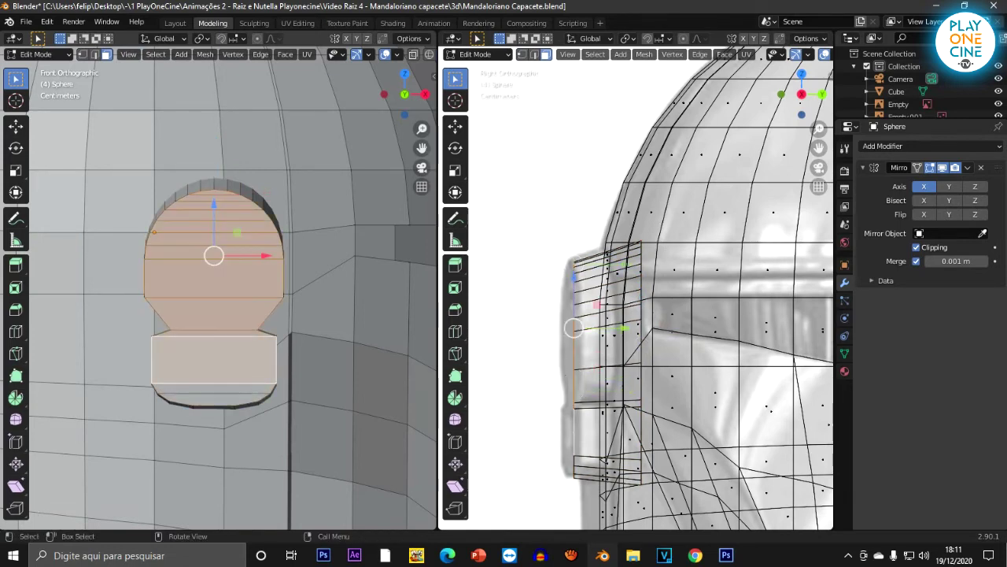
shift+click(215, 389)
shift+click(214, 400)
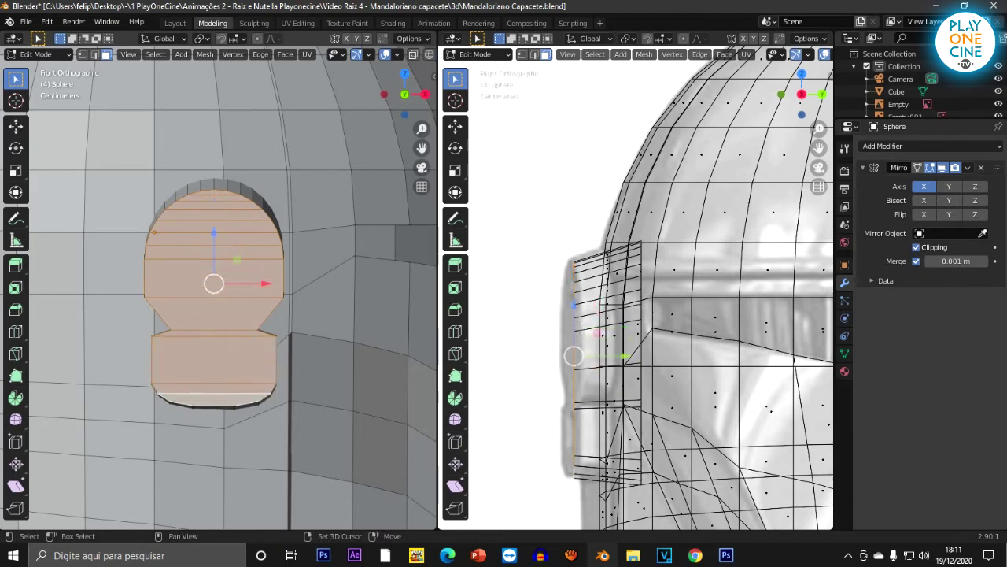
scroll(212, 285, up, 1)
key(e)
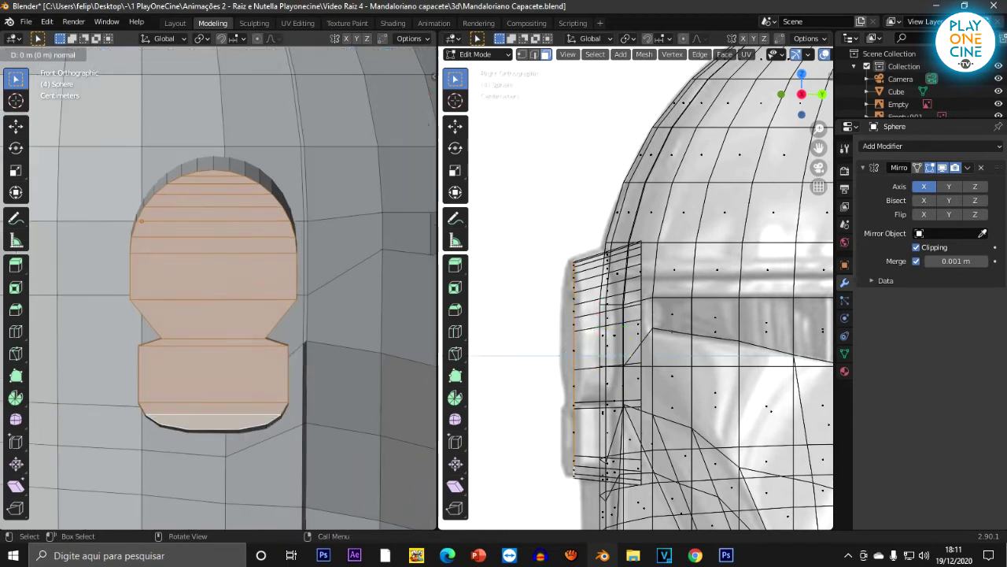
key(Escape)
key(s)
click(306, 333)
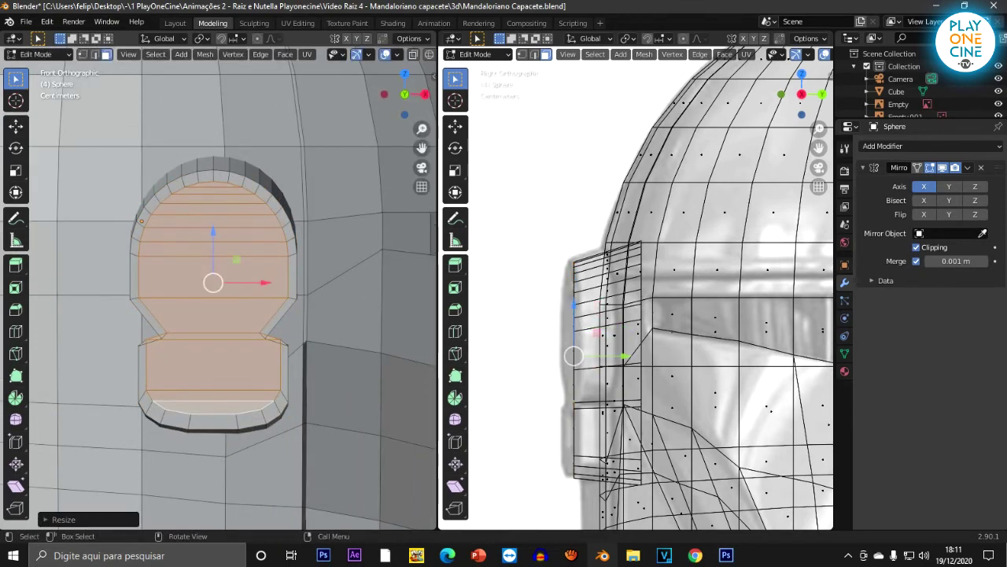
Step: Move the inset faces of the ear piece's lower block slightly down along Z to even out the border
click(250, 358)
shift+click(251, 336)
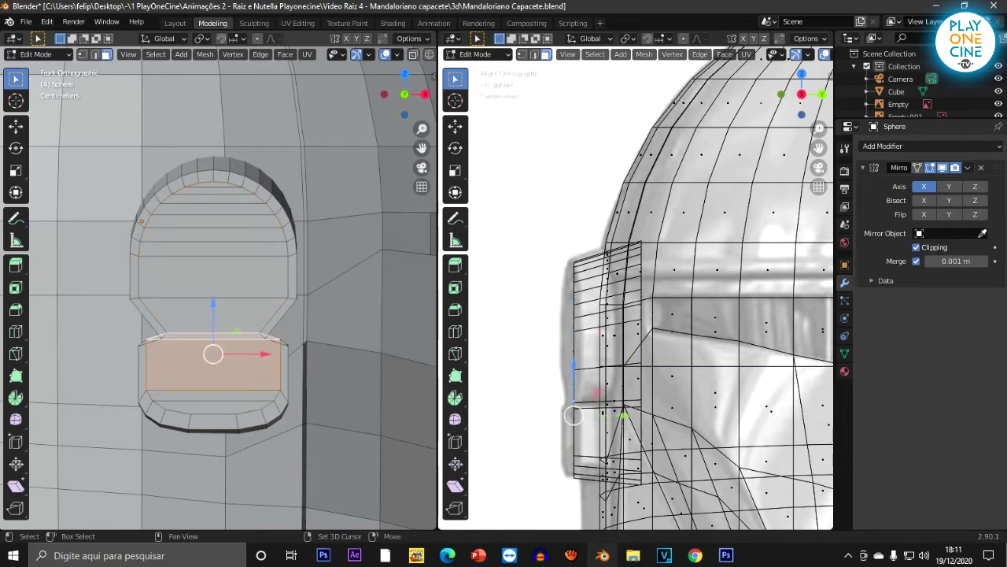
shift+click(236, 408)
shift+click(237, 396)
drag(213, 329, 213, 340)
middle_drag(260, 338, 331, 355)
Step: Following the side reference, extrude the upper arch faces in place, scale them down into a concentric ring and lower them slightly along Z
click(225, 287)
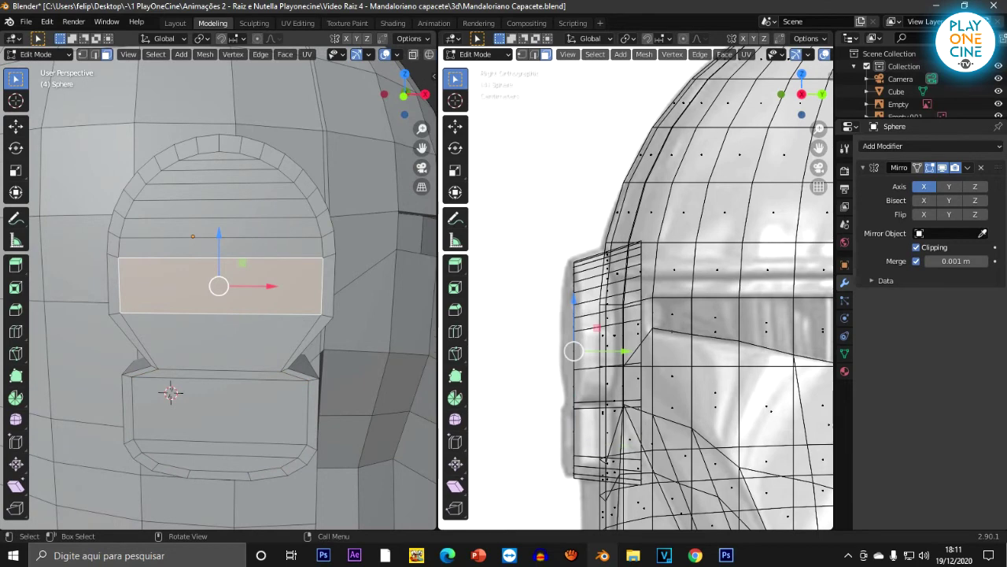
key(KP_1)
key(Home)
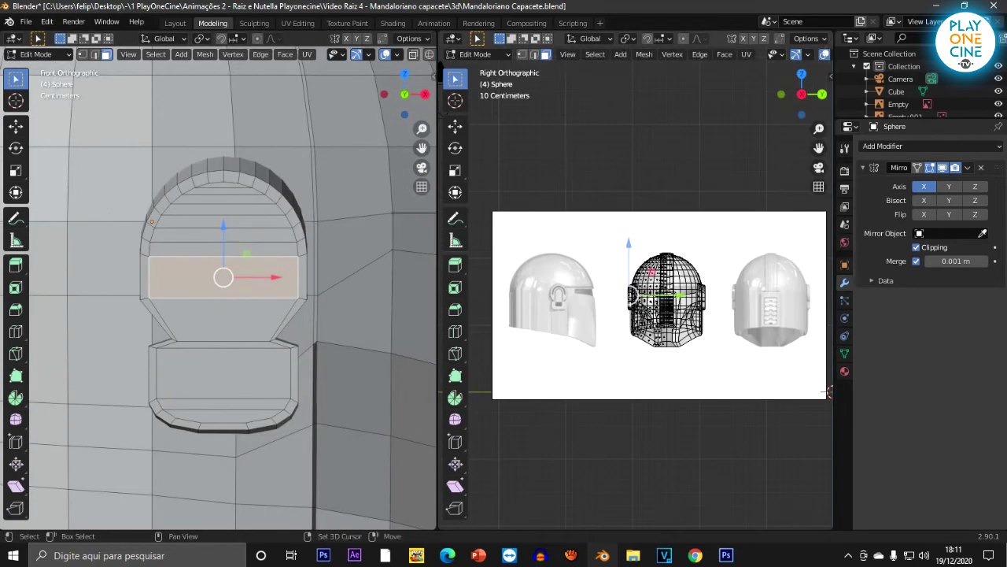
scroll(652, 295, up, 10)
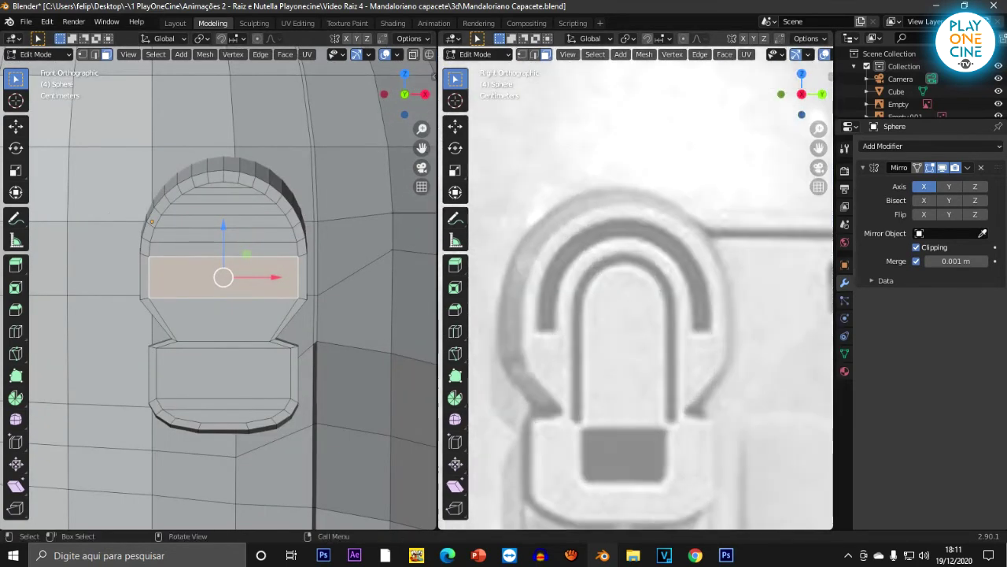
click(197, 249)
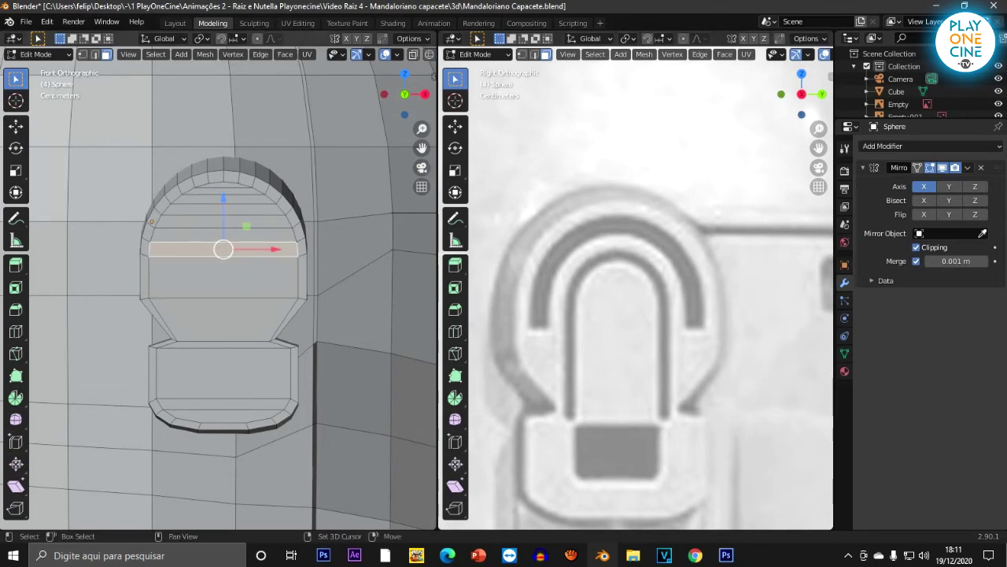
shift+click(197, 235)
shift+click(197, 222)
shift+click(197, 209)
shift+click(201, 198)
shift+click(202, 191)
shift+click(208, 185)
key(e)
key(Escape)
key(s)
click(300, 259)
drag(223, 165, 224, 171)
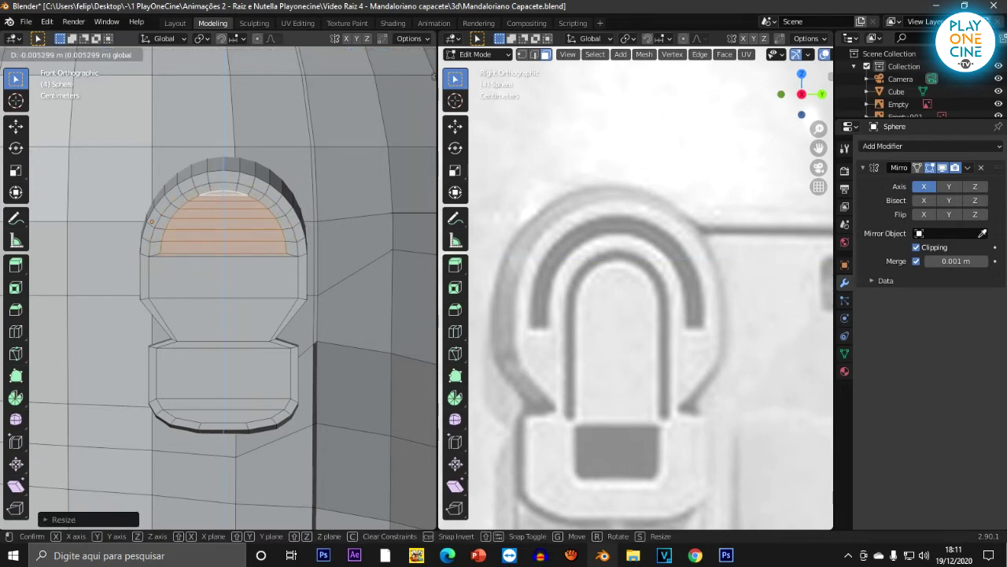
click(299, 260)
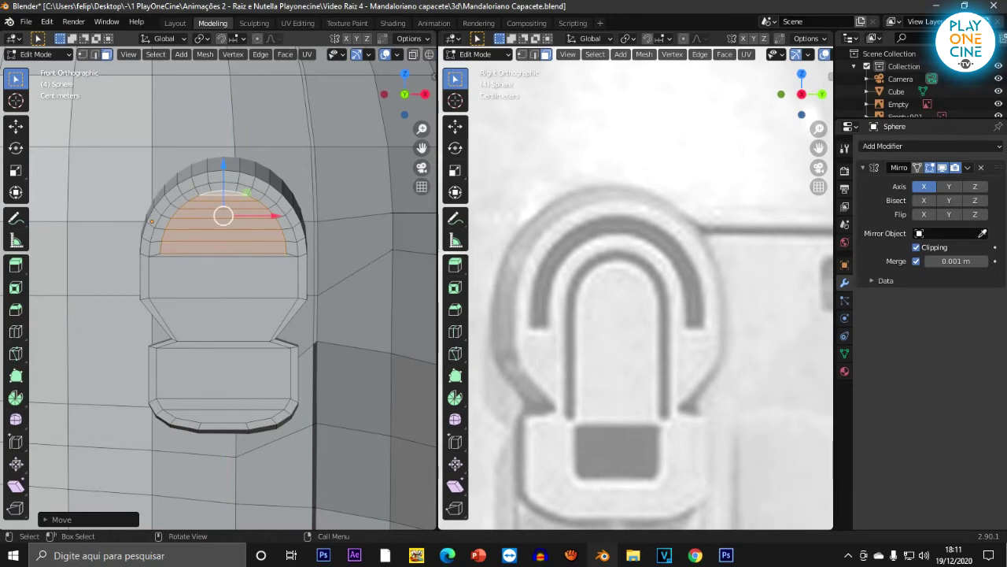
Step: Extrude the arch faces in place again, scale them down into a second inner ring and adjust its height along Z
key(e)
key(Escape)
key(s)
click(260, 251)
key(g)
key(z)
key(Return)
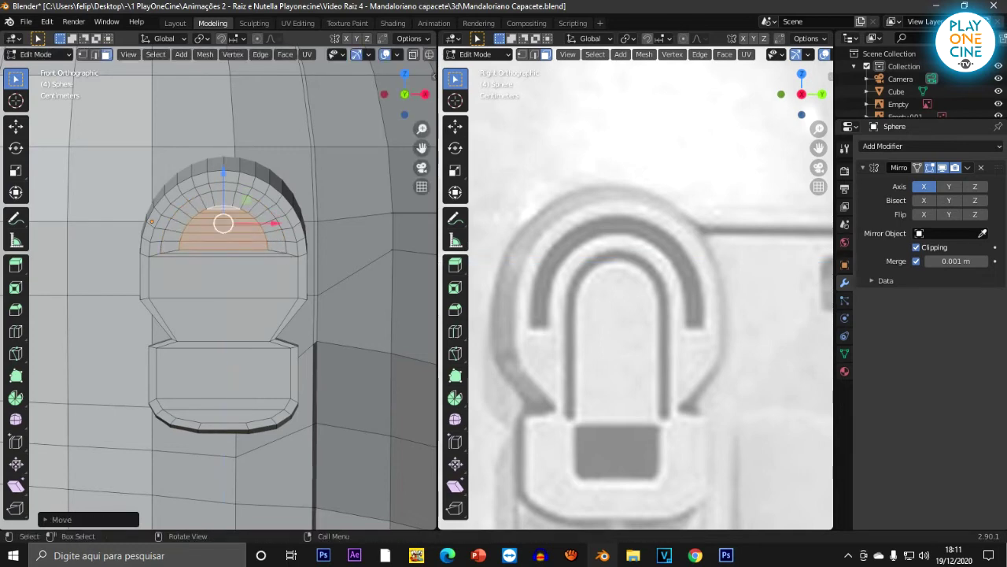
Step: Try a vertical loop cut slid towards the left side of the ear piece's front faces, and undo it
key(ctrl+e)
key(Escape)
key(ctrl+r)
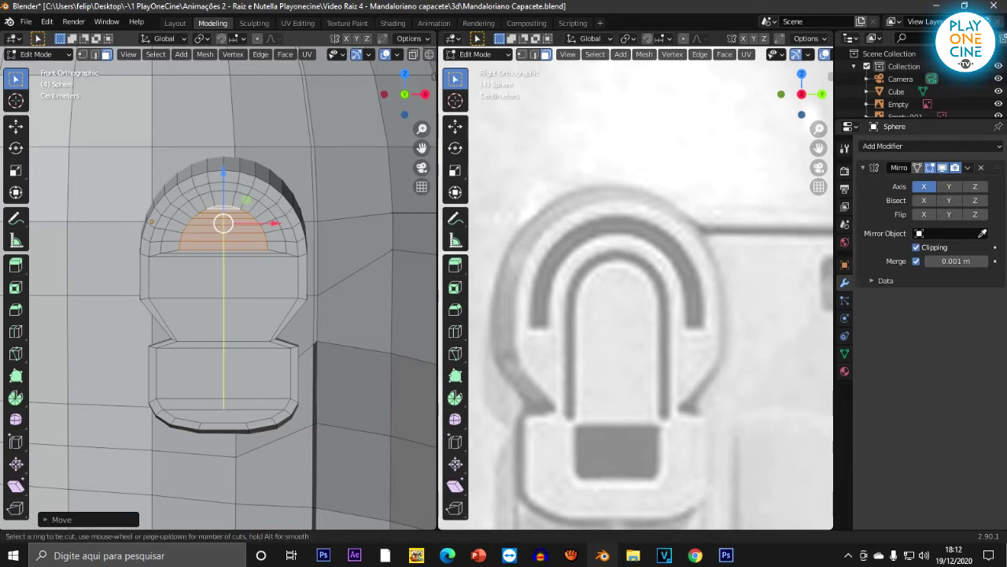
click(219, 241)
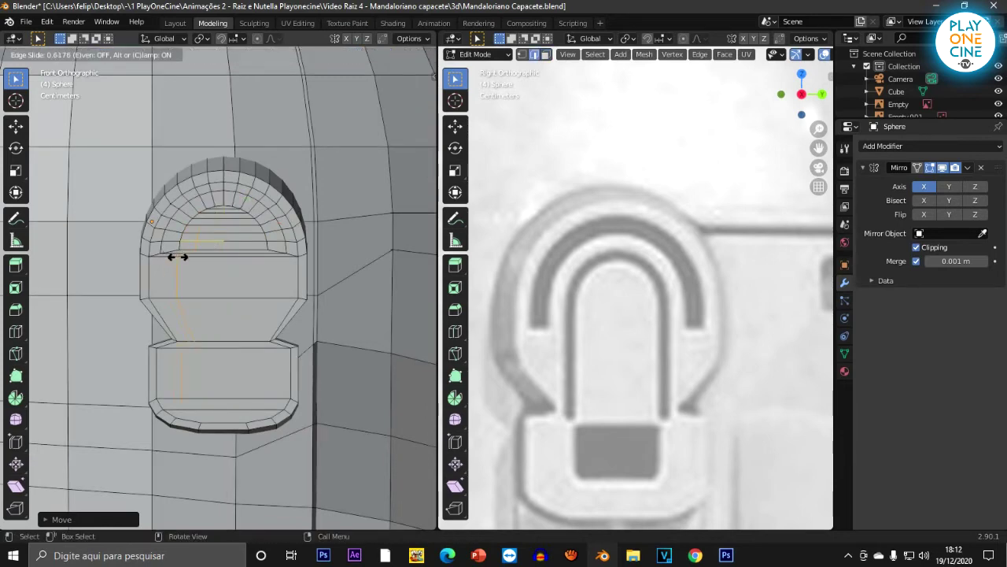
click(181, 256)
key(ctrl+z)
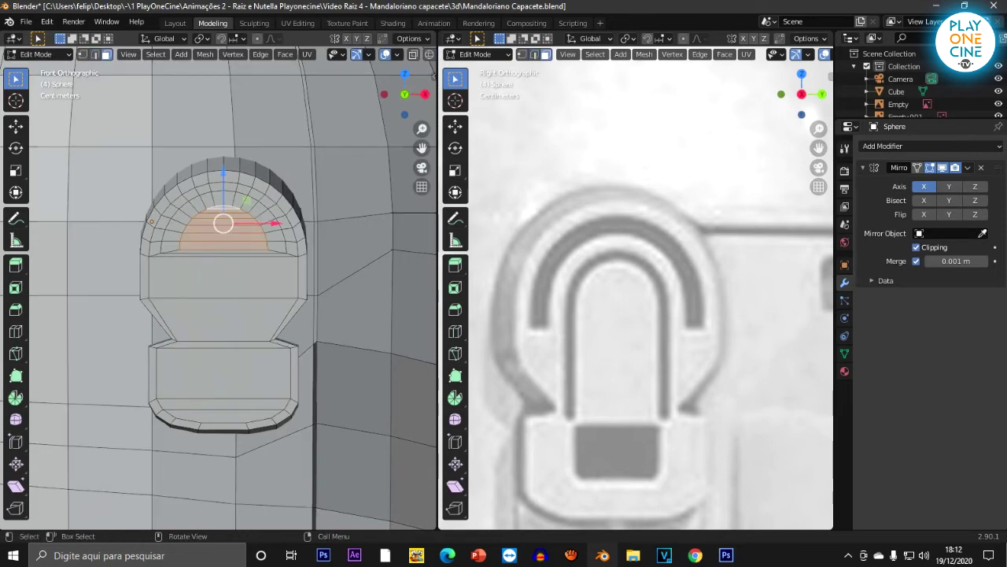
Step: Extrude the innermost arch faces in place, scale them down slightly into a narrow third ring and lower it along Z
key(e)
key(Escape)
key(s)
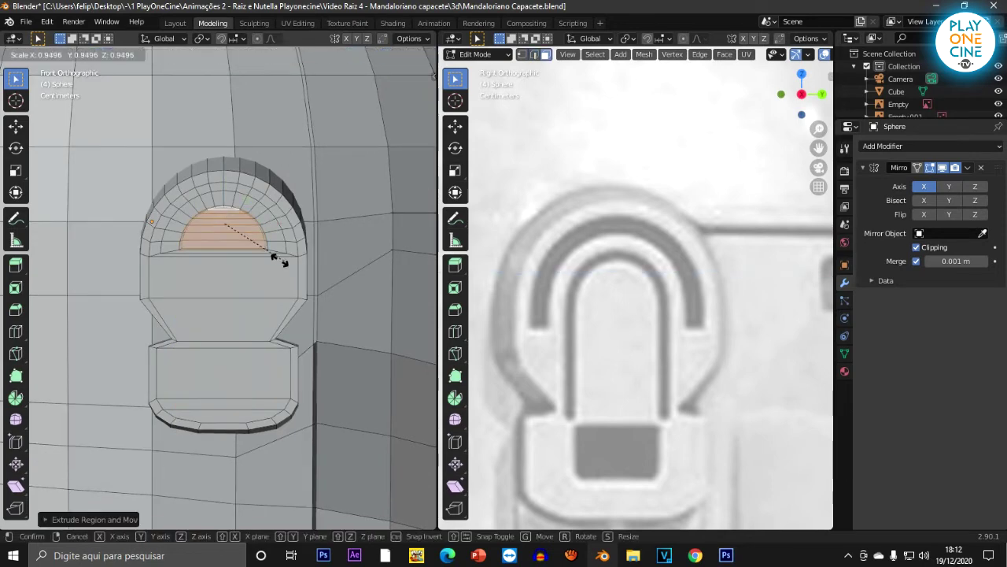
click(274, 258)
drag(224, 170, 224, 173)
Step: Try a vertical loop cut slid towards the right side of the ear piece's front faces, and undo it
scroll(224, 175, up, 3)
key(ctrl+e)
key(Escape)
key(ctrl+r)
click(275, 238)
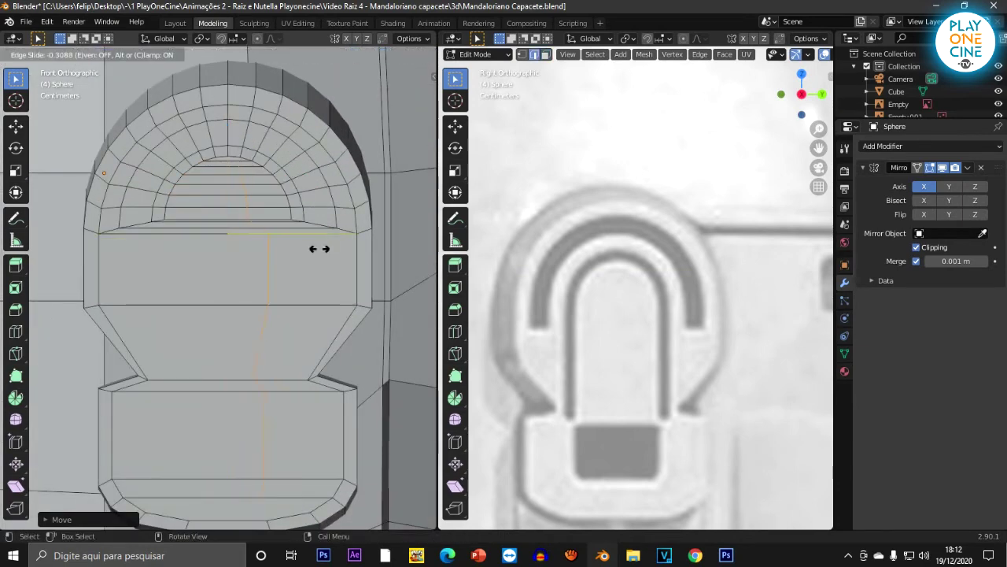
click(349, 254)
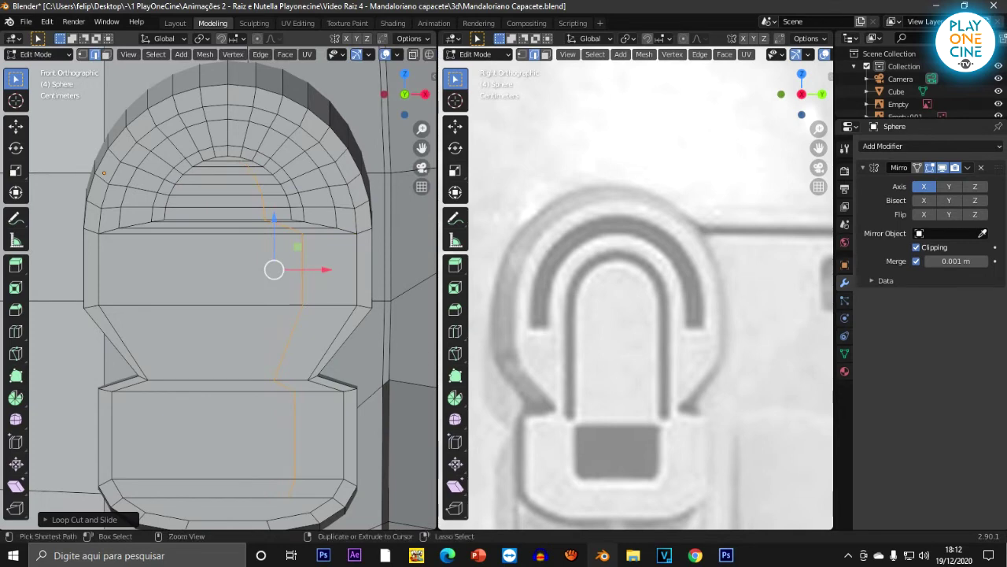
key(ctrl+z)
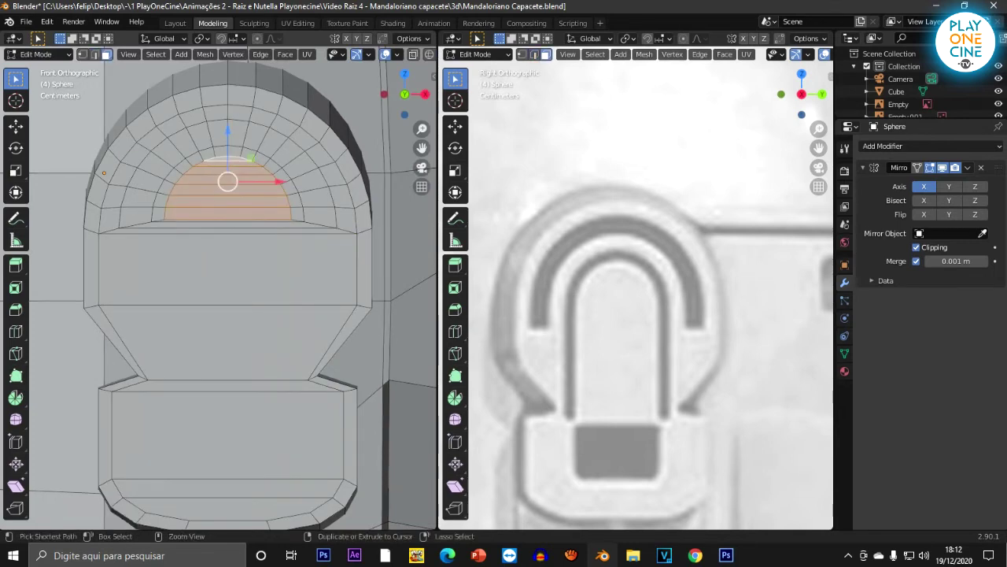
Step: Undo the two innermost arch rings, keeping only the first concentric ring
key(ctrl+KP_Add)
key(ctrl+KP_Add)
key(ctrl+KP_Add)
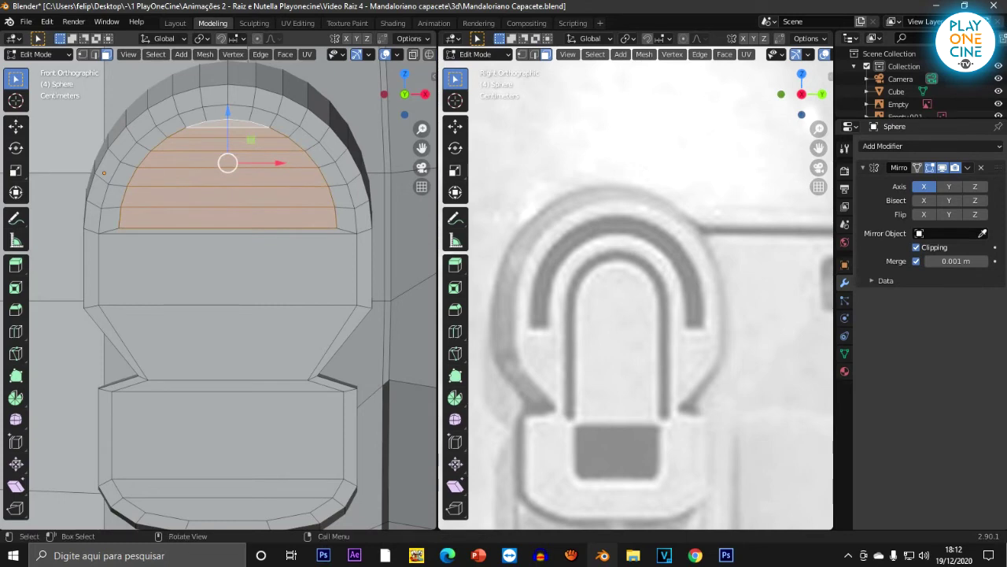
Step: Select all faces of the concentric arch ring and extrude them inward along global Y to form a recessed groove
click(110, 220)
shift+click(116, 197)
shift+click(124, 174)
shift+click(136, 157)
shift+click(152, 140)
shift+click(172, 126)
shift+click(192, 117)
shift+click(216, 114)
shift+click(240, 113)
shift+click(263, 117)
shift+click(287, 126)
shift+click(321, 154)
shift+click(320, 154)
shift+click(321, 155)
shift+click(303, 139)
shift+click(334, 174)
shift+click(346, 219)
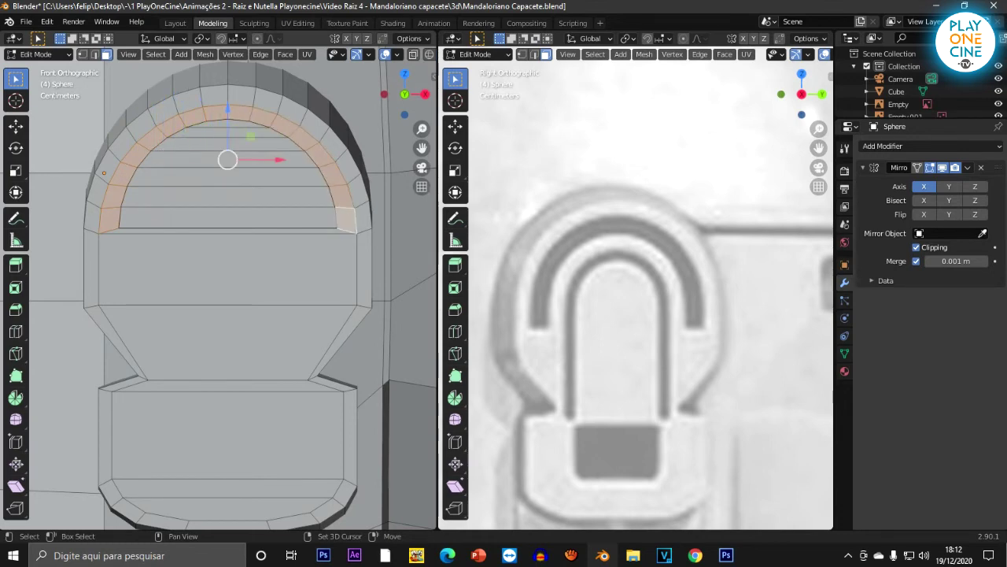
scroll(543, 307, down, 6)
shift+middle_drag(708, 303, 558, 299)
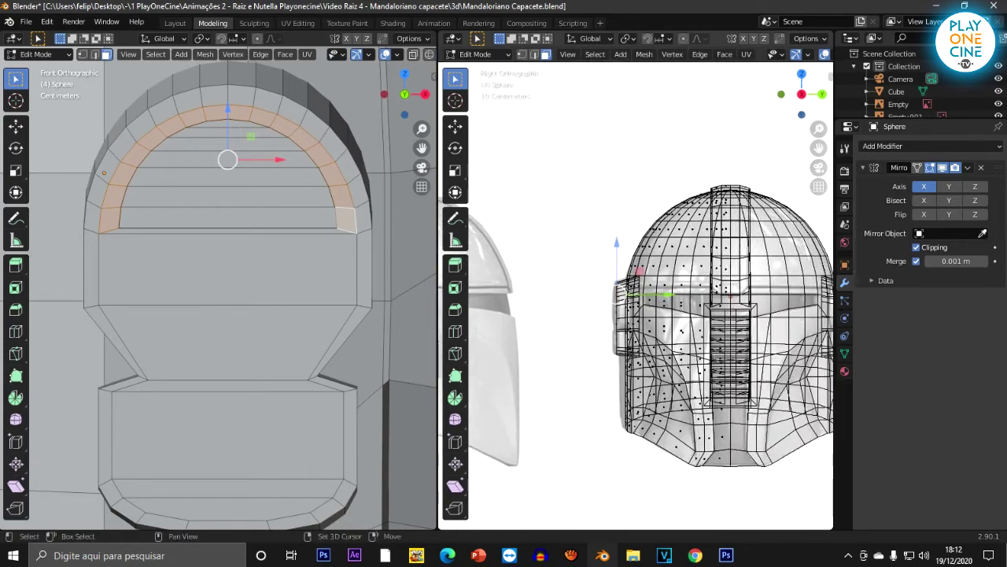
scroll(559, 299, up, 5)
key(e)
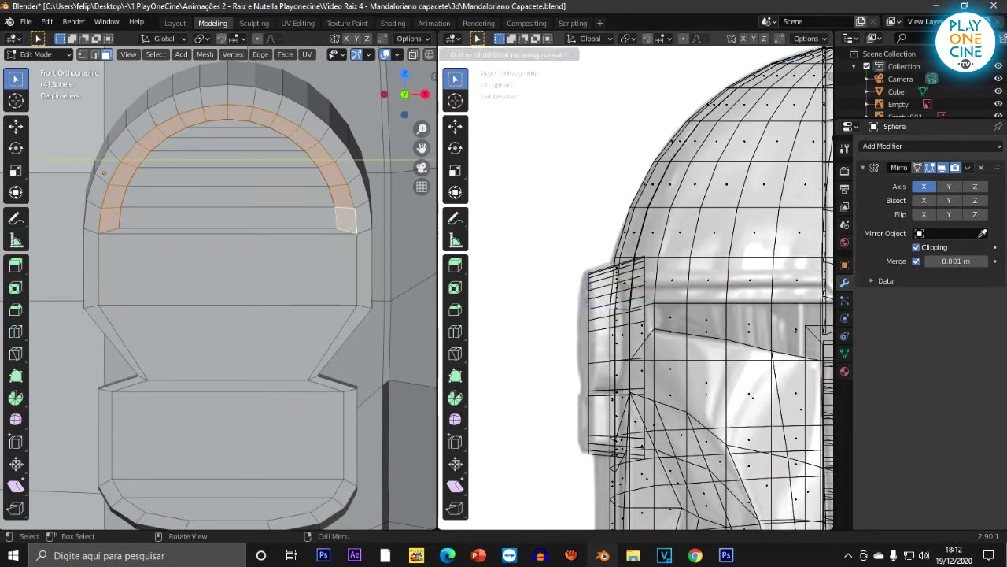
key(x)
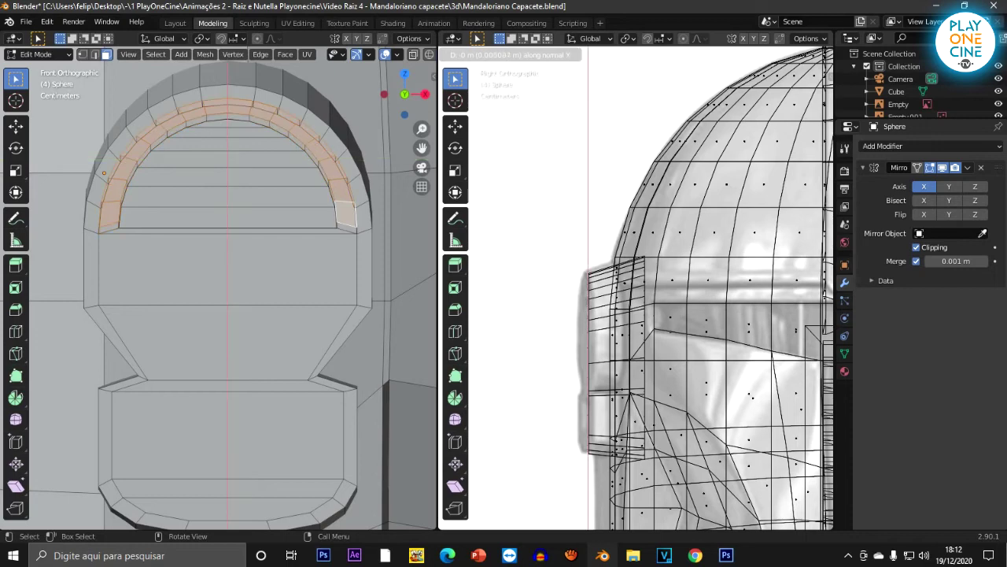
key(y)
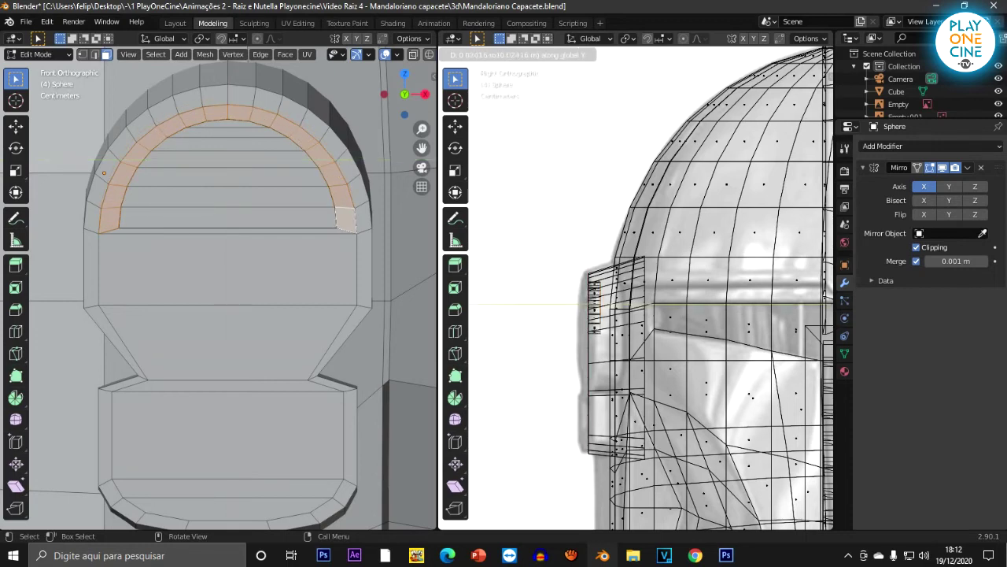
click(551, 315)
Step: Add a vertical loop cut near each side of the ear piece's front faces, running down from inside the arch groove
scroll(218, 288, down, 2)
middle_drag(244, 271, 208, 304)
middle_drag(354, 441, 128, 418)
scroll(126, 421, up, 3)
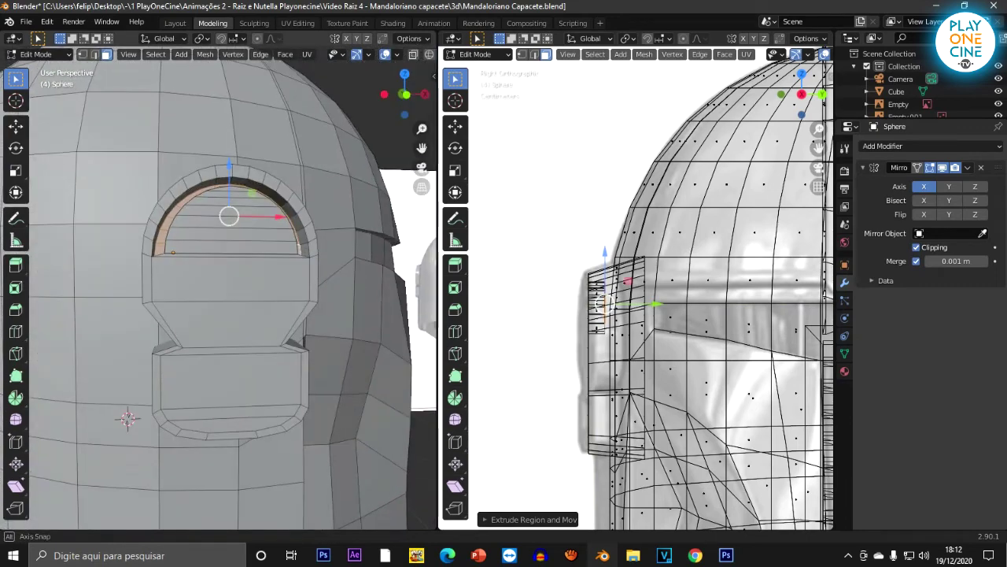
key(KP_5)
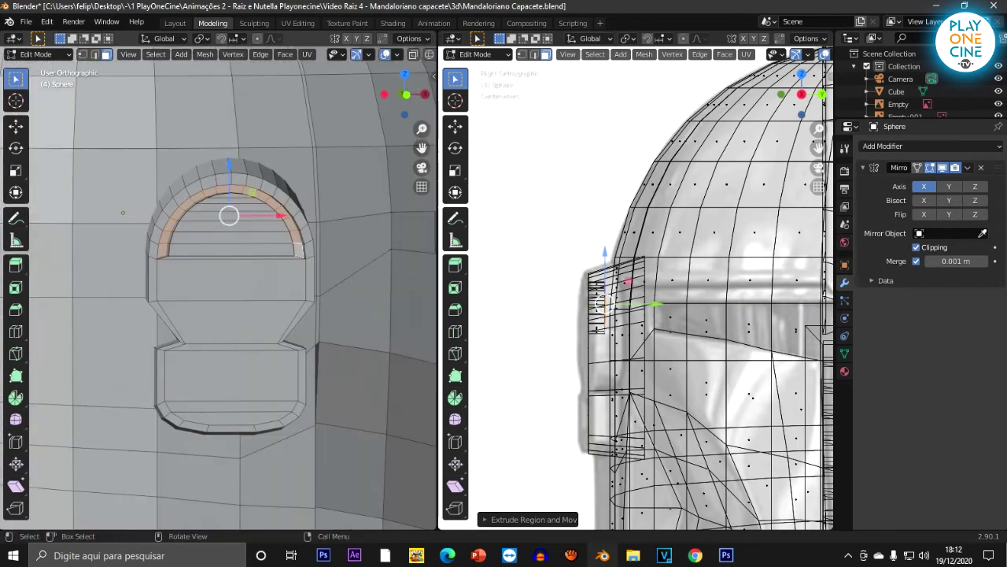
key(KP_1)
scroll(233, 287, up, 1)
key(ctrl+r)
click(224, 213)
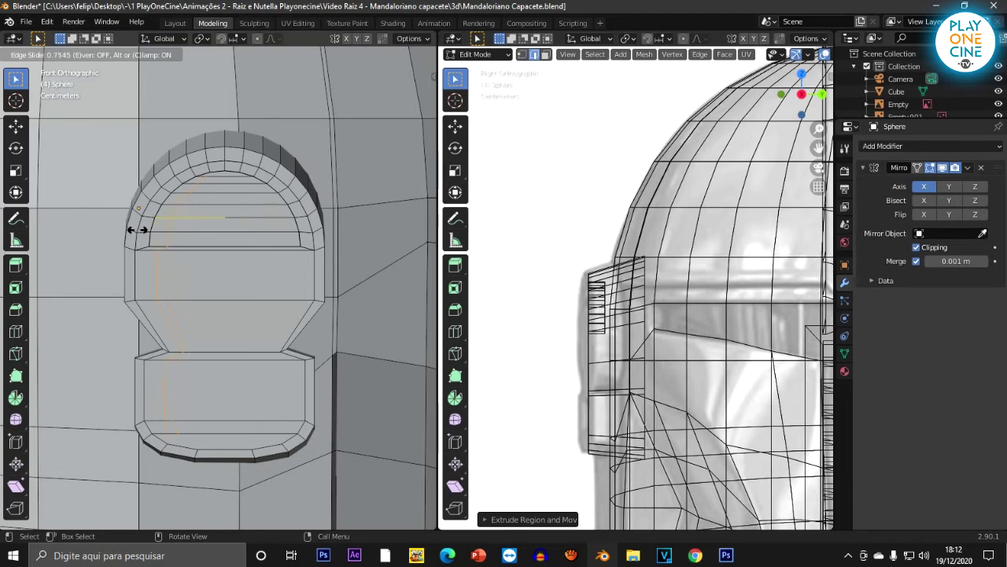
click(144, 231)
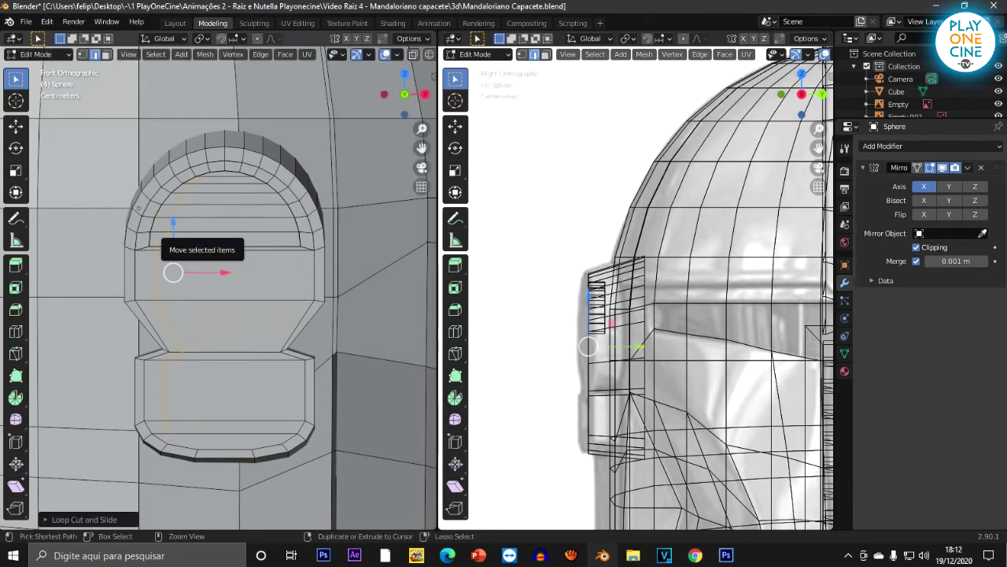
scroll(178, 245, up, 1)
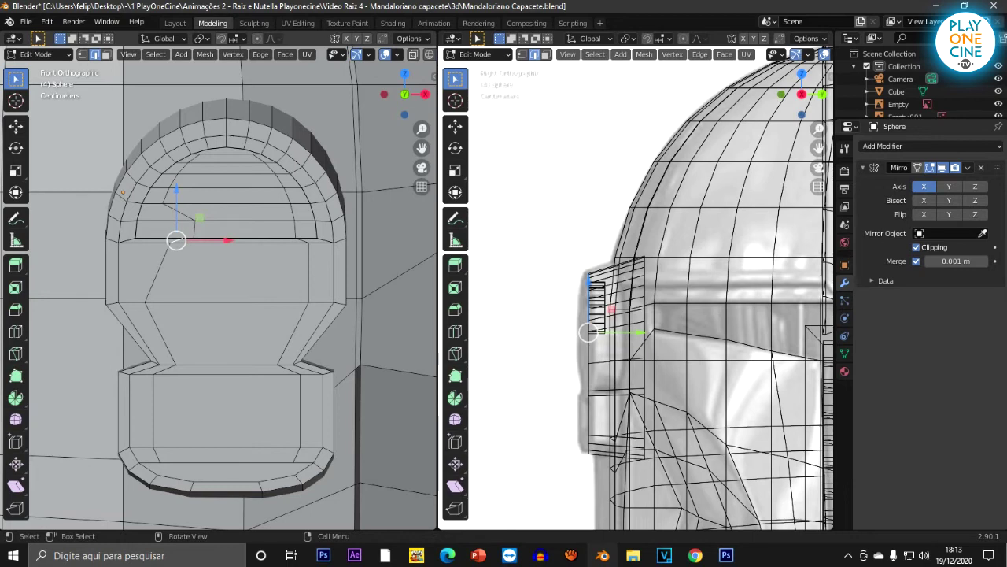
Step: Undo the last edge moves and shift the left loop cut's middle edge inward along X in line with the arch curve above
key(ctrl+z)
key(ctrl+z)
scroll(220, 291, up, 2)
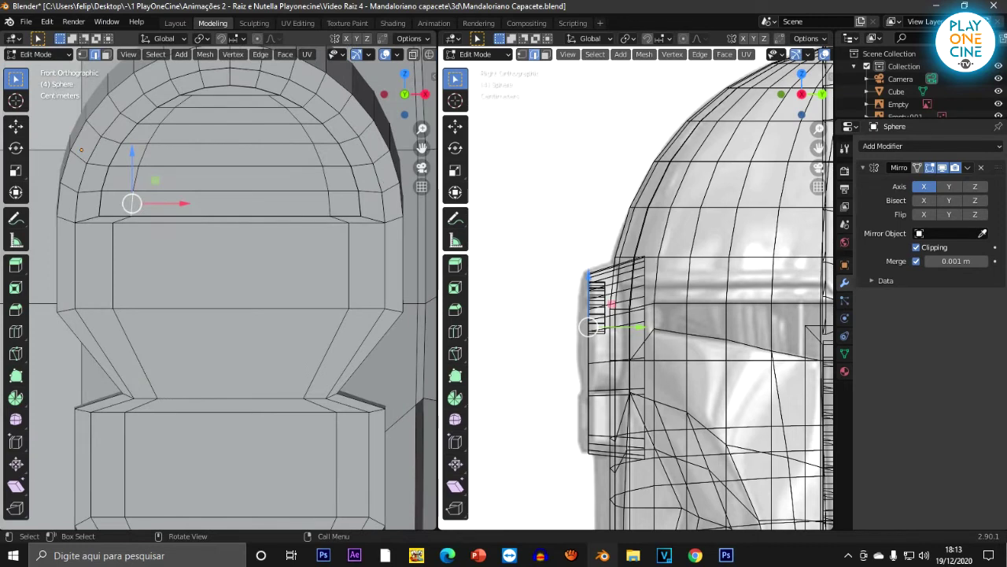
click(113, 266)
drag(161, 265, 179, 265)
key(Return)
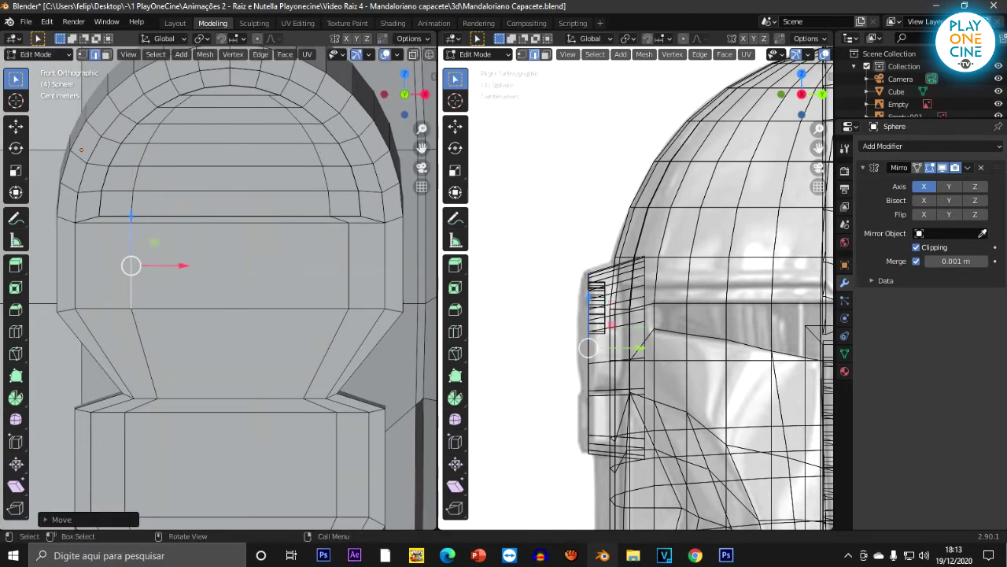
Step: Compare the ear piece with the side reference and move the right loop cut's middle edge inward along X above the lower block's joint
click(348, 265)
scroll(482, 321, down, 4)
shift+middle_drag(481, 321, 694, 294)
scroll(687, 290, up, 5)
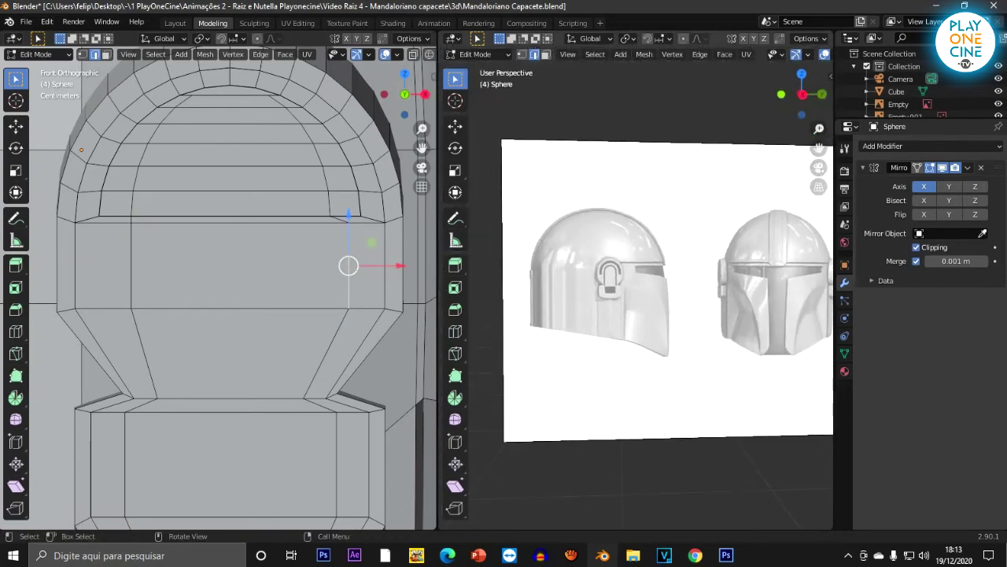
key(KP_3)
key(KP_1)
scroll(694, 295, down, 10)
scroll(636, 288, up, 10)
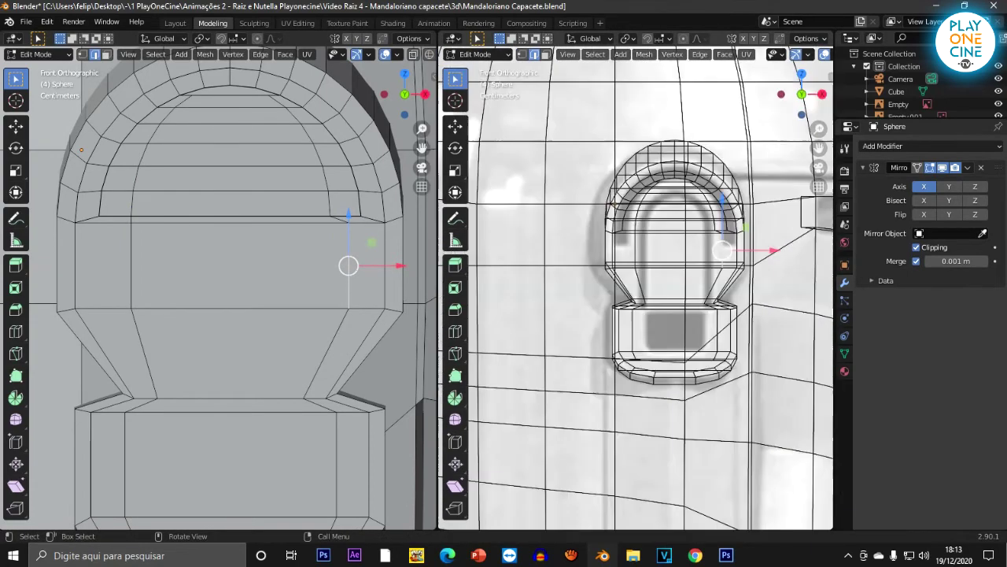
scroll(635, 288, down, 2)
key(KP_3)
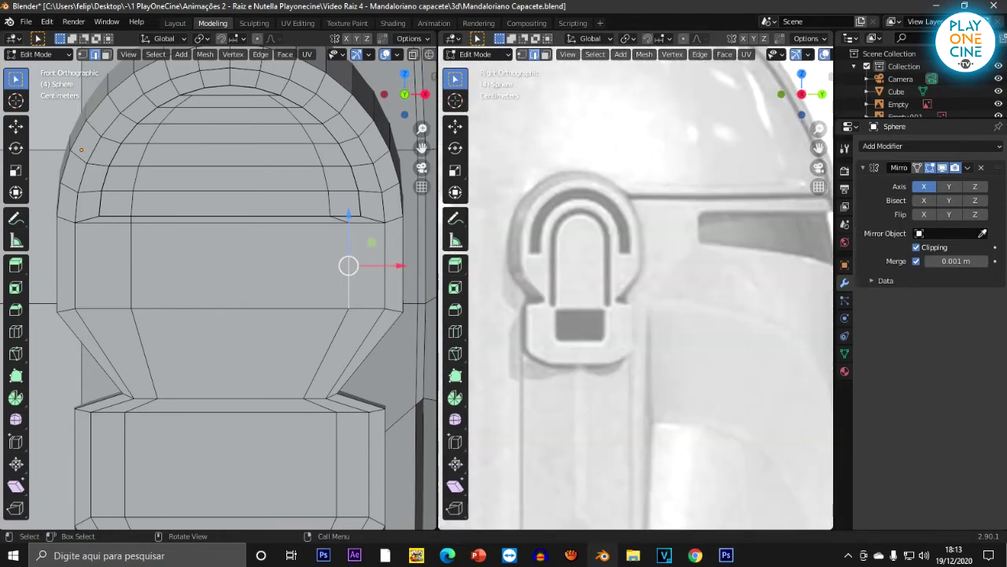
scroll(636, 288, down, 4)
scroll(636, 287, up, 6)
drag(398, 266, 358, 266)
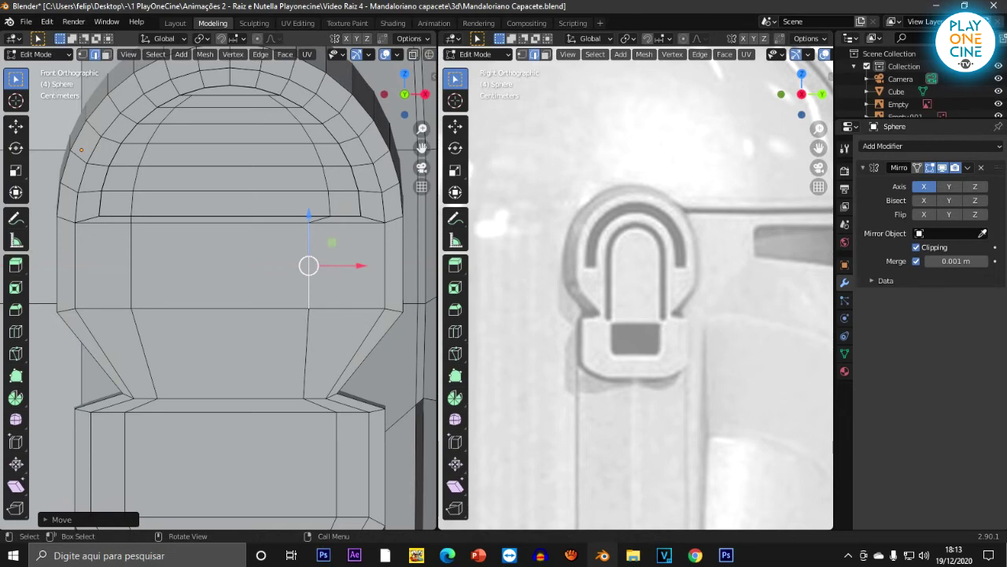
Step: Shift the left and right middle edges further inward along X so both inner slot sides run straight down to the lower block
click(131, 266)
drag(181, 265, 208, 265)
click(308, 265)
drag(359, 265, 355, 265)
Step: Switch to vertex selection and select the top vertex of the right inner curve inside the arch
click(330, 204)
shift+click(326, 178)
click(276, 101)
click(82, 54)
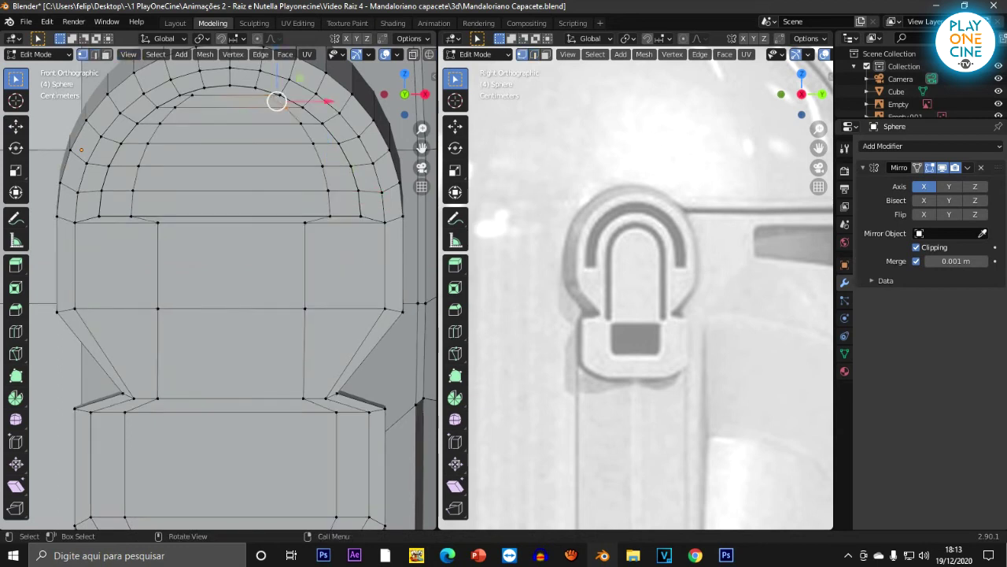
click(269, 96)
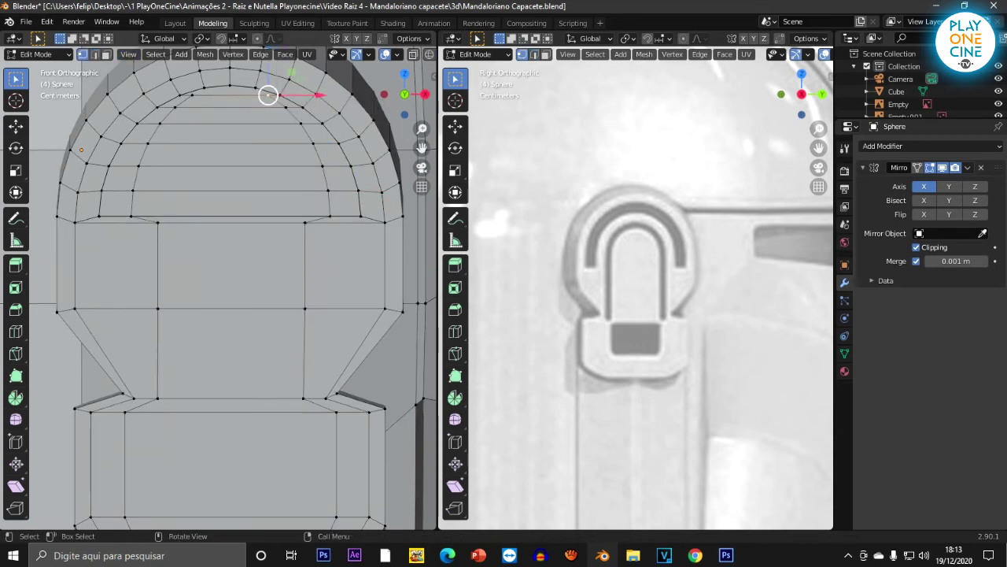
Step: Try to move the top vertex of the left inner curve down and outward
click(192, 95)
key(g)
click(178, 115)
key(ctrl+z)
Step: Select the left inner curve's vertices inside the arch and move them inward along X to meet the left slot edge
alt+click(143, 155)
click(159, 123)
alt+click(170, 112)
scroll(236, 291, down, 2)
scroll(236, 291, up, 2)
scroll(236, 291, down, 3)
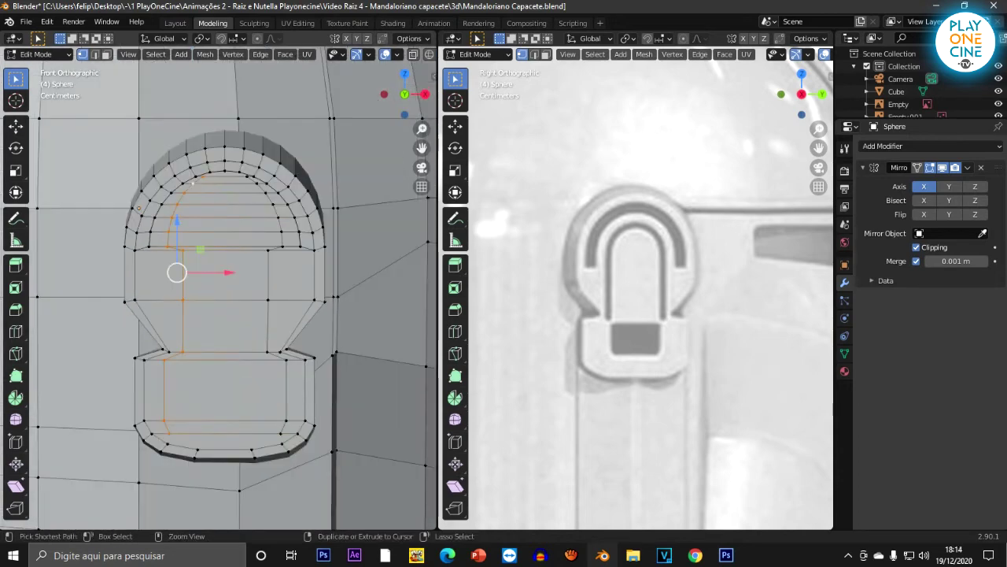
scroll(236, 292, up, 2)
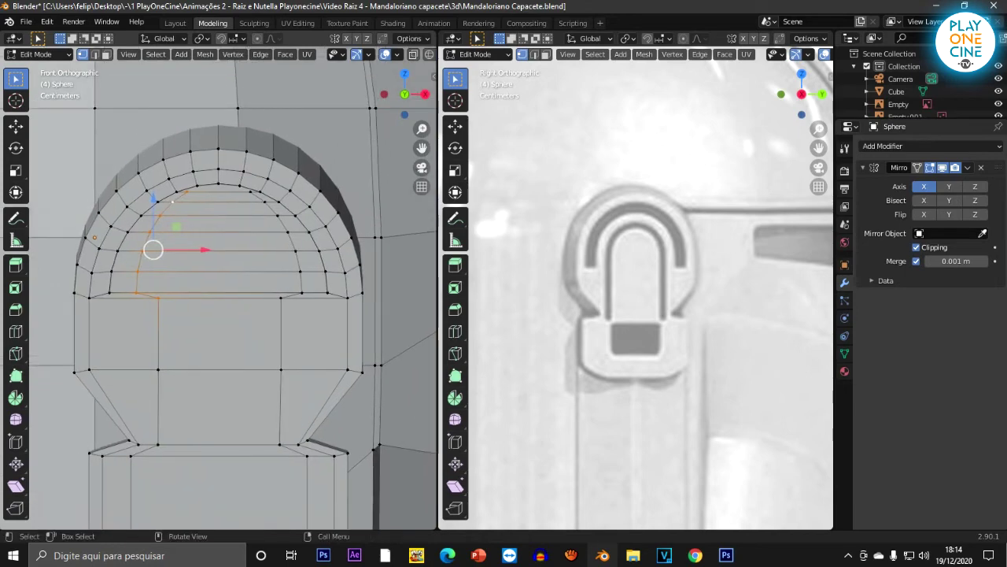
shift+click(158, 299)
key(g)
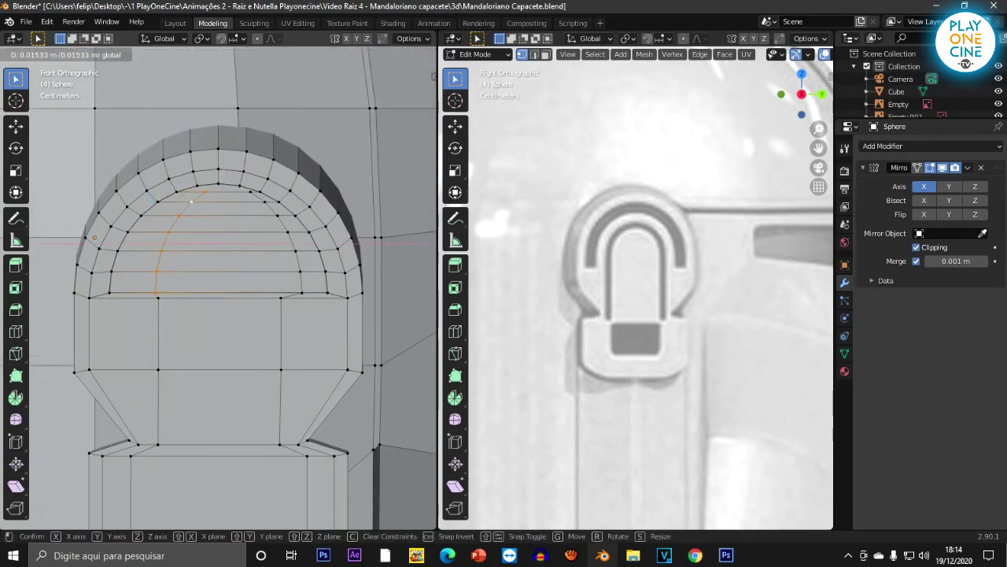
drag(222, 243, 221, 243)
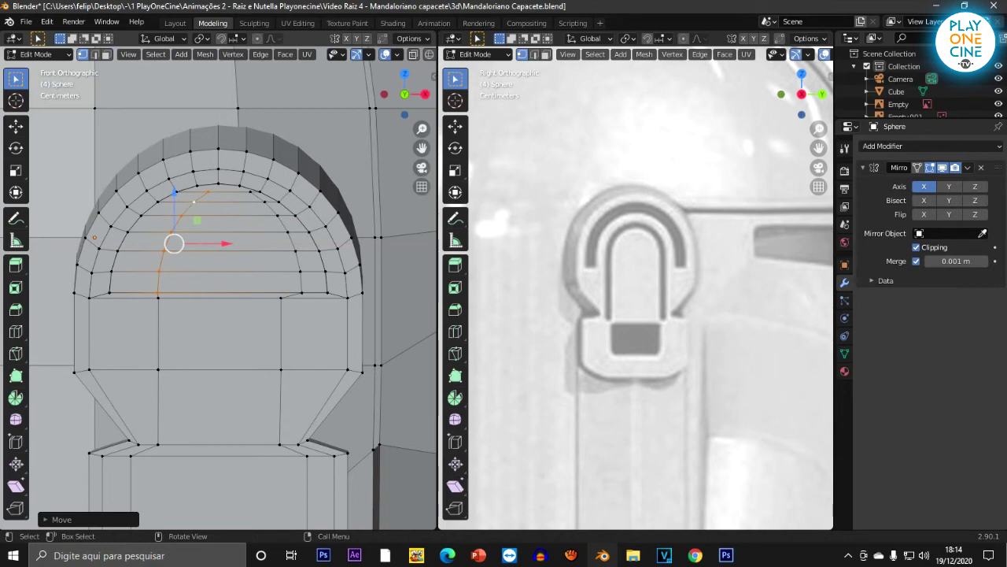
scroll(219, 293, down, 2)
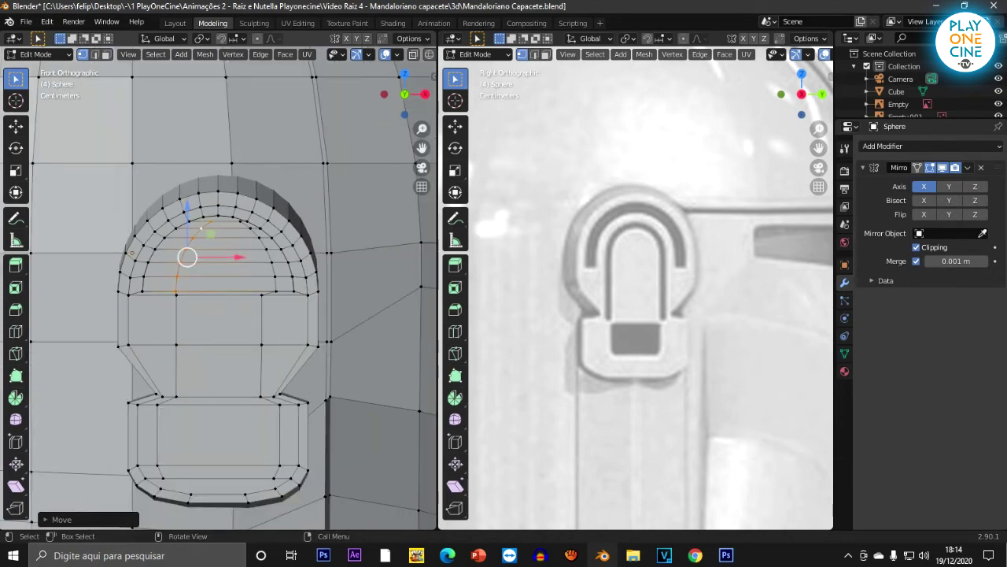
scroll(219, 292, up, 2)
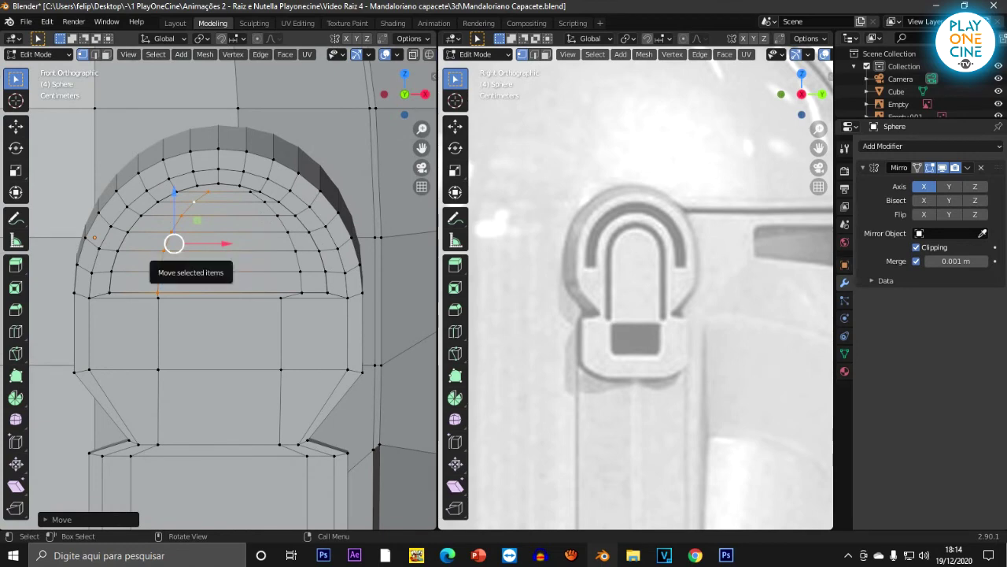
scroll(174, 243, up, 1)
click(207, 173)
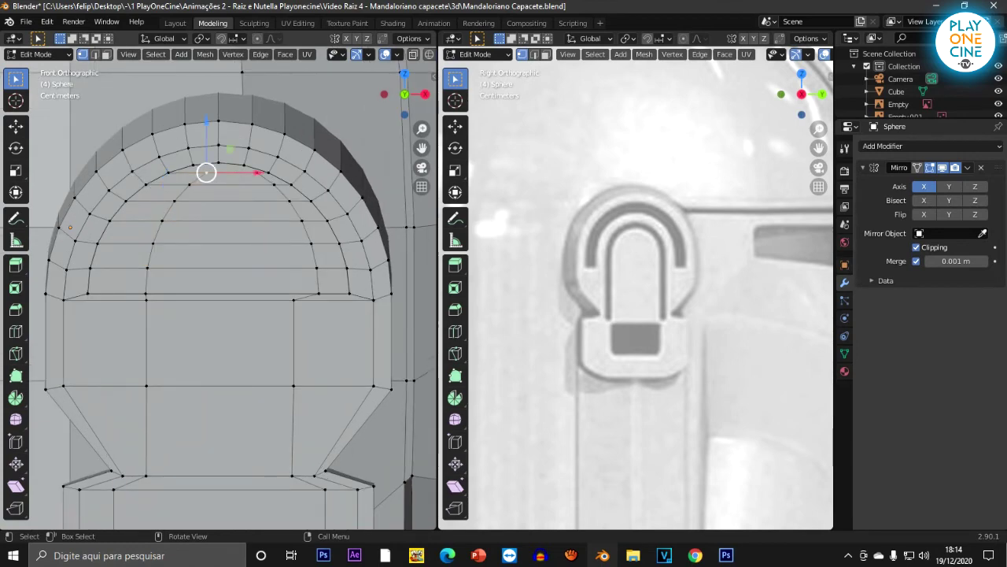
Step: Move the lower vertices of the right inner curve inward along X to line up with the right slot edge
click(289, 201)
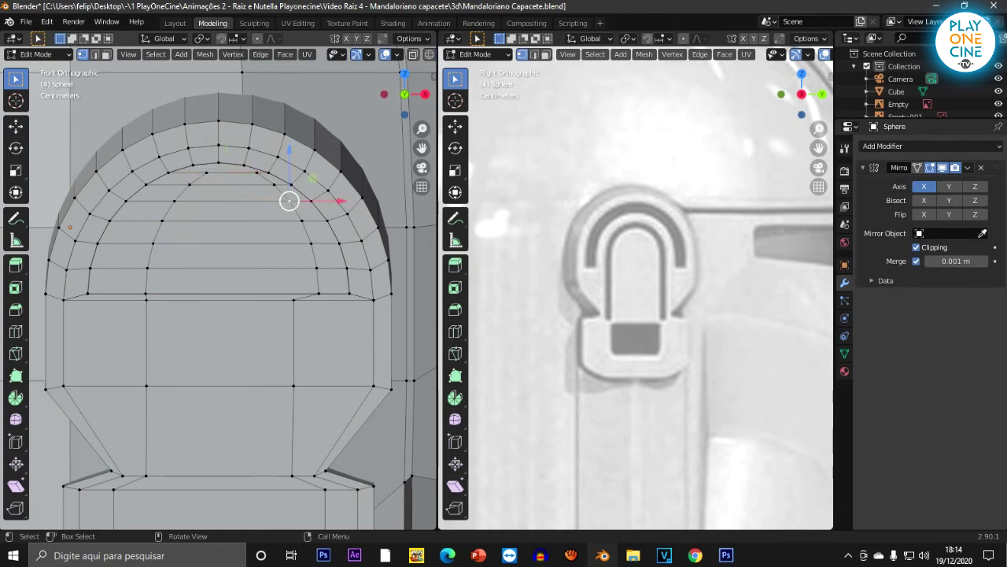
click(315, 269)
key(g)
key(x)
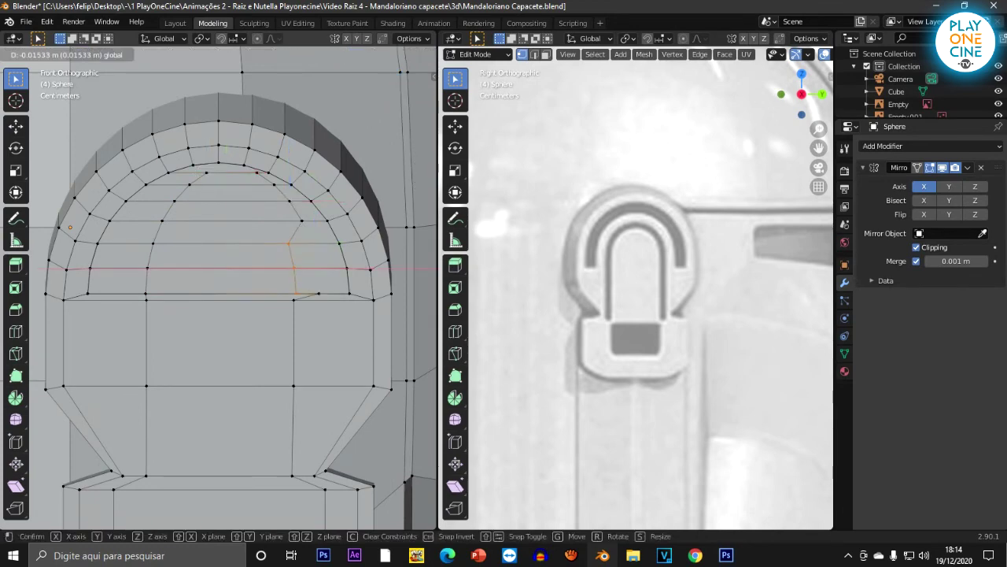
click(291, 268)
click(294, 294)
key(g)
key(x)
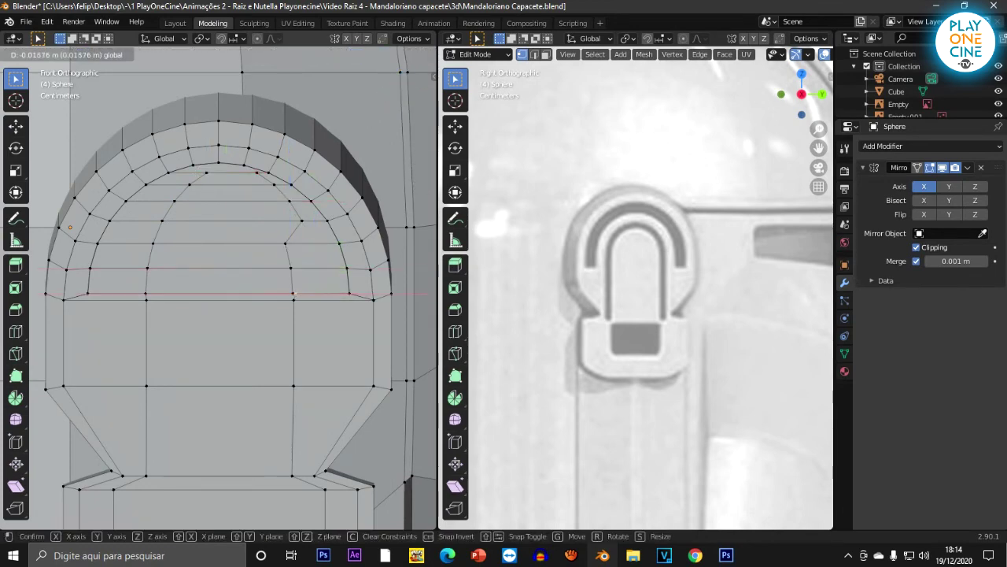
click(291, 293)
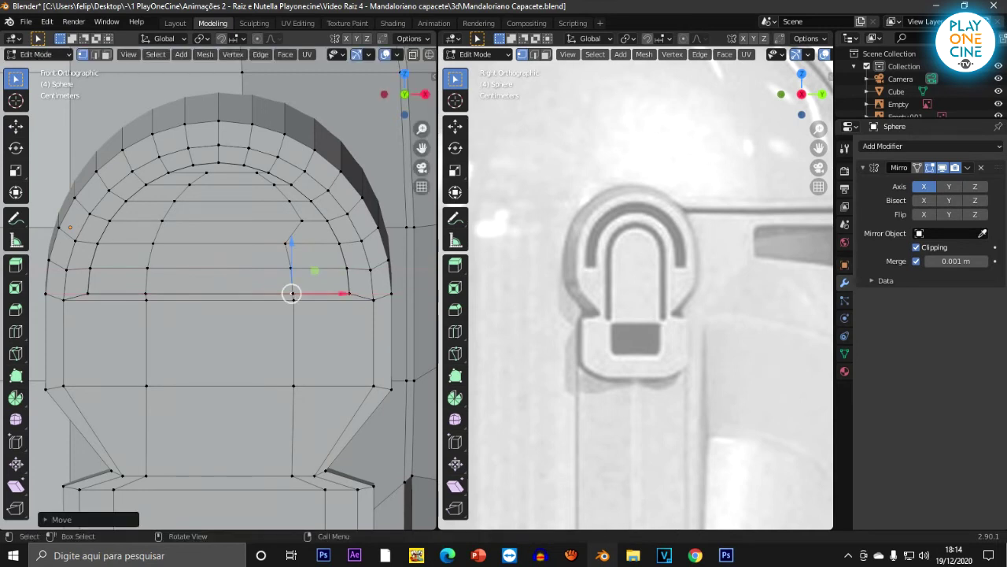
Step: Move the two topmost vertices of the right inner curve inward along X to mirror the left curve
click(258, 172)
key(g)
key(x)
click(230, 173)
click(273, 185)
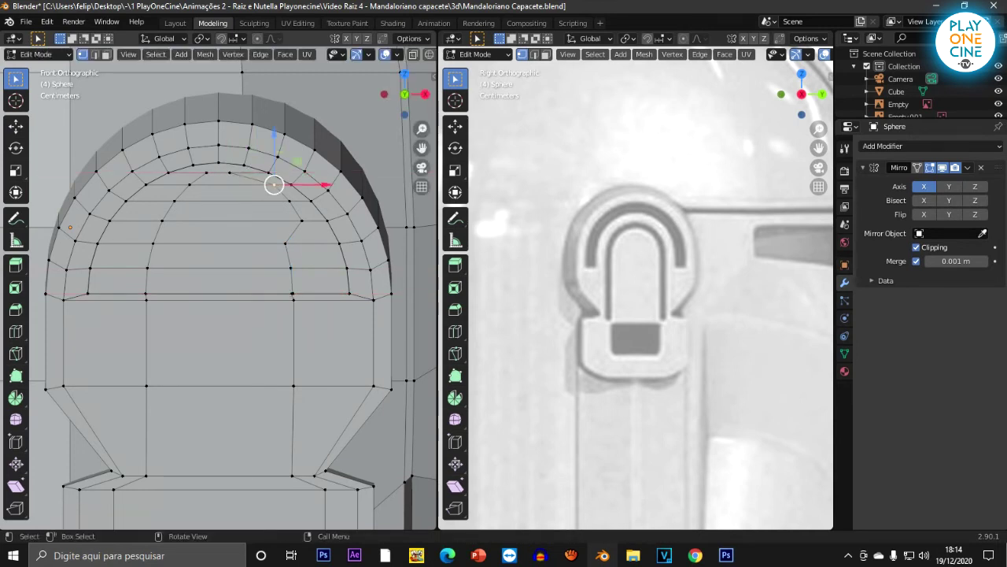
key(g)
key(x)
click(250, 184)
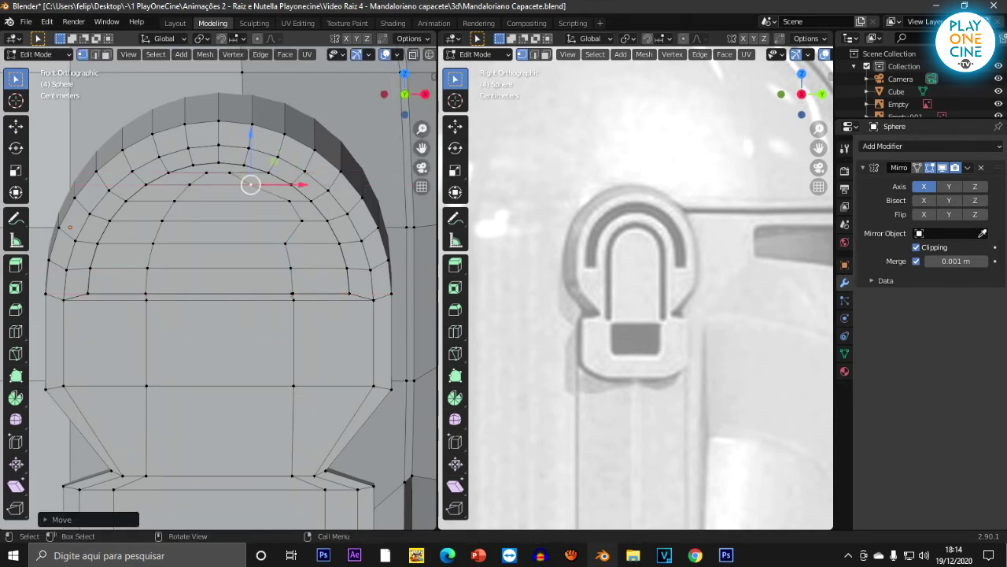
Step: Move the two middle vertices of the right inner curve inward along X to complete a smooth curve matching the left side
click(289, 200)
key(g)
key(x)
click(267, 200)
click(301, 221)
key(g)
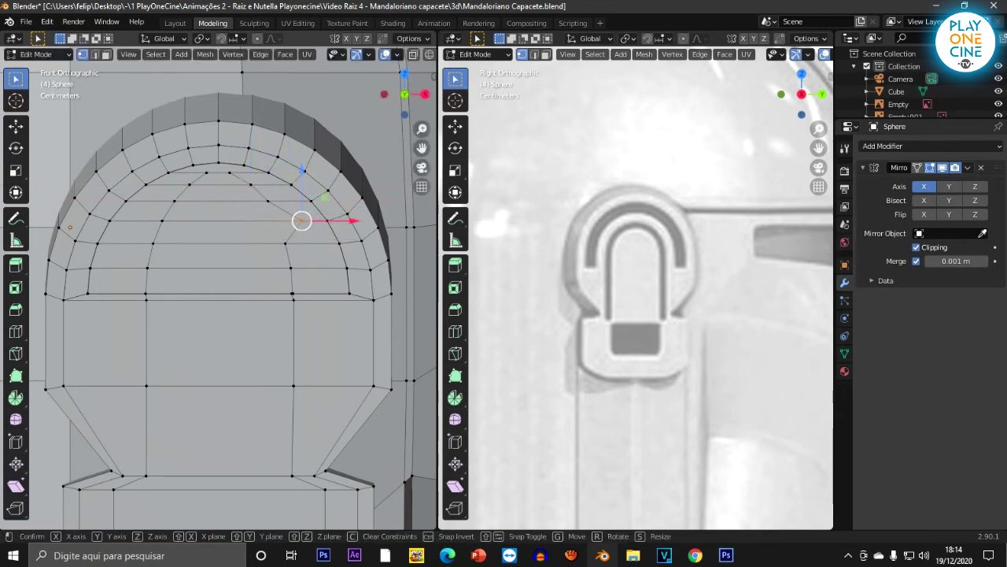
key(x)
click(279, 221)
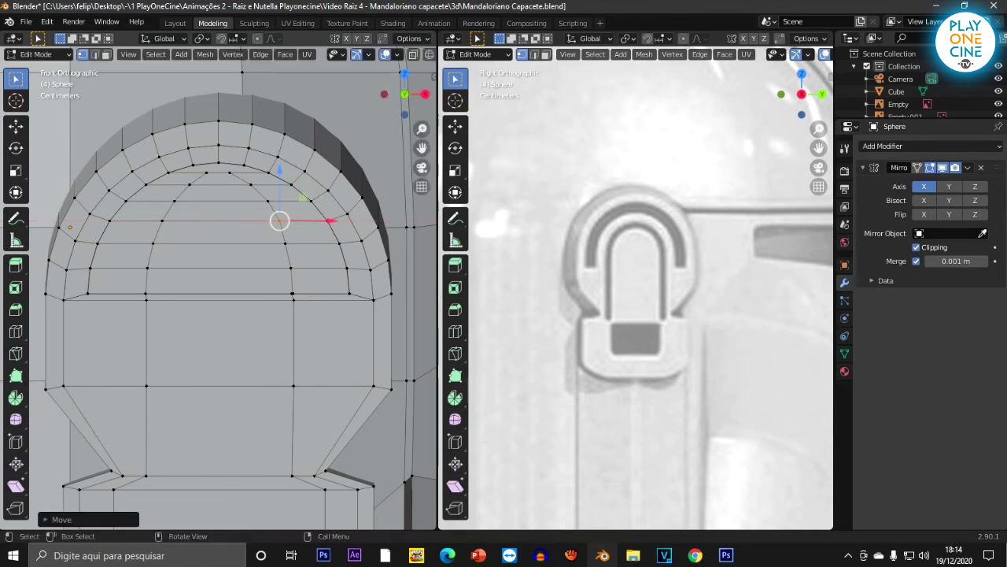
Step: Lower the two middle vertex pairs of the inner curves along Z, closer to the base of the arch
key(b)
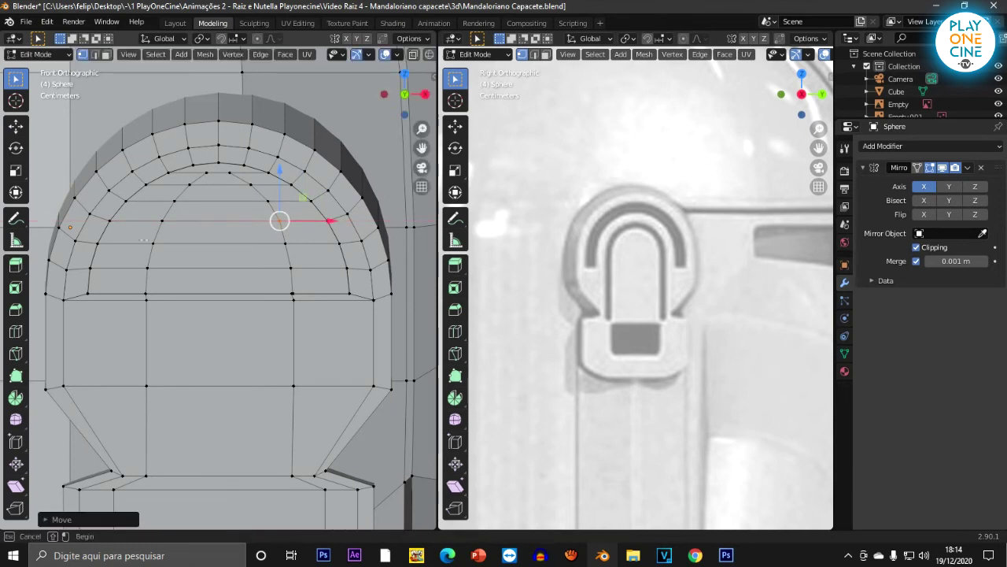
drag(139, 241, 291, 250)
key(g)
key(z)
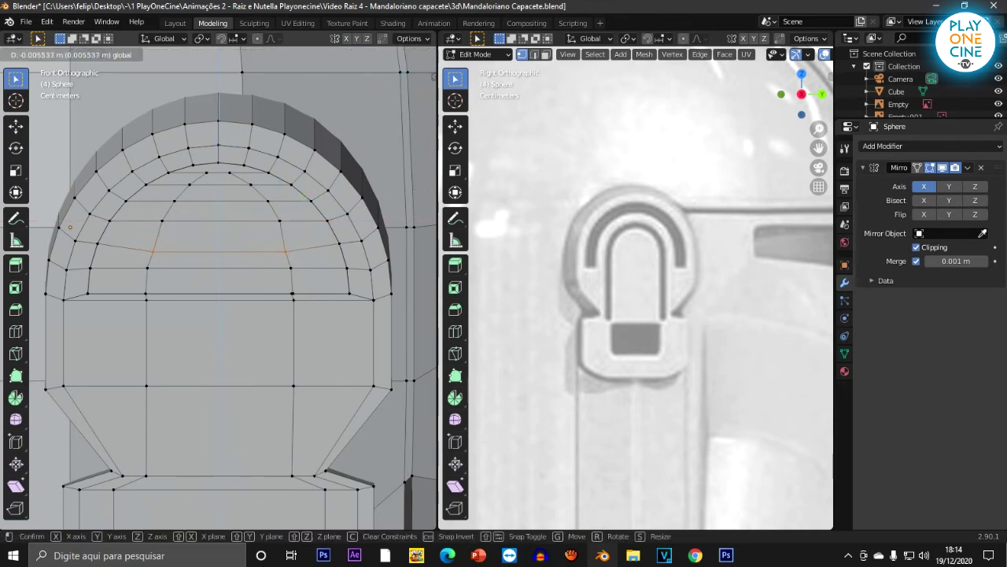
click(291, 257)
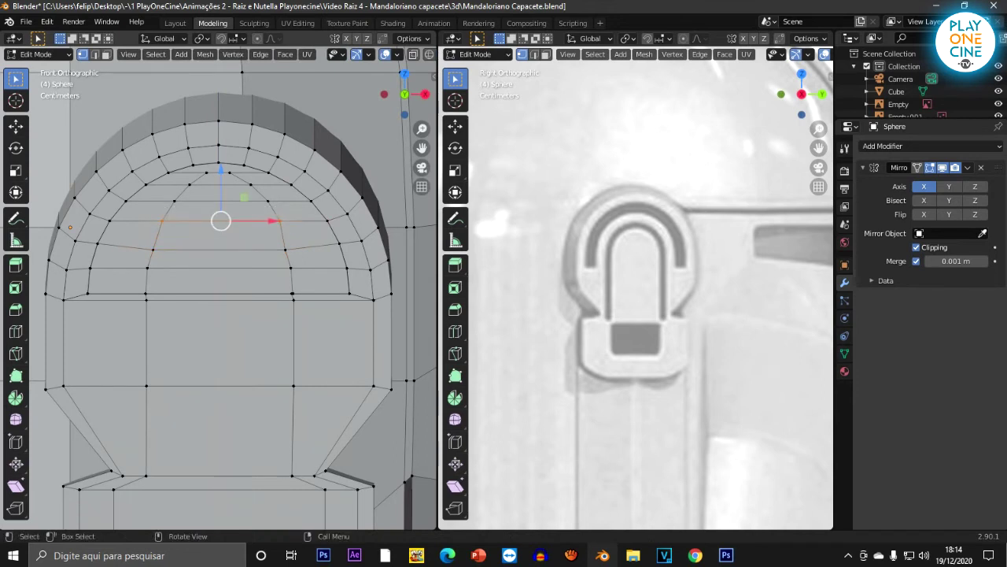
key(g)
key(z)
drag(222, 187, 221, 187)
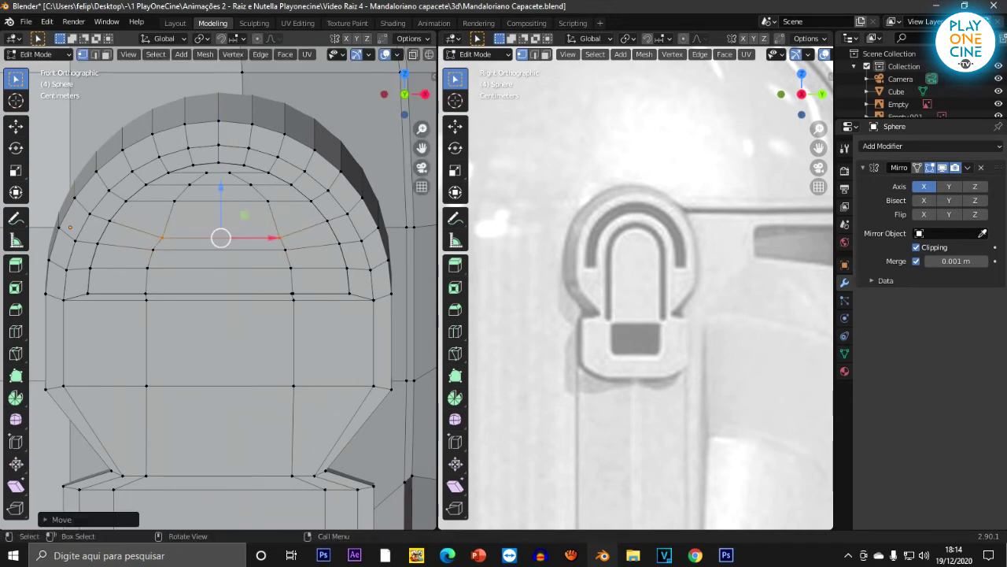
Step: Lower the three upper vertex pairs of the inner curves along Z to form a small rounded arch over the slot
drag(161, 195, 288, 214)
key(g)
key(z)
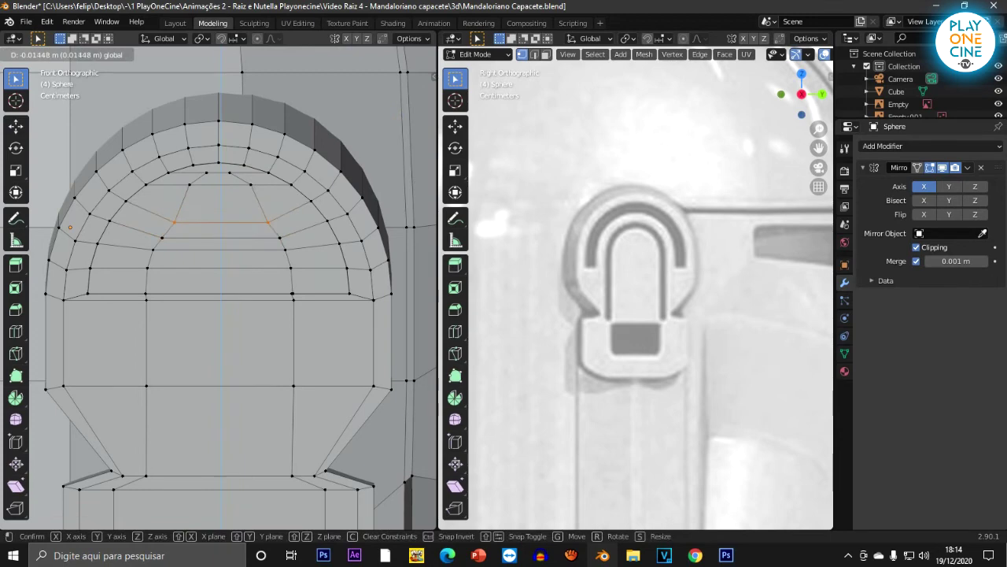
key(Return)
drag(176, 182, 273, 198)
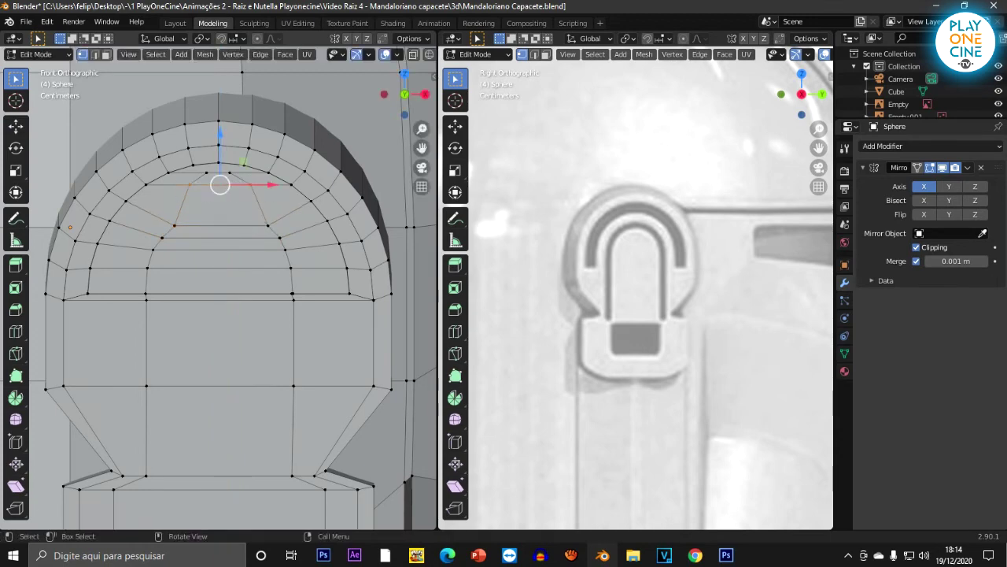
key(g)
key(z)
drag(219, 163, 243, 186)
drag(219, 120, 219, 140)
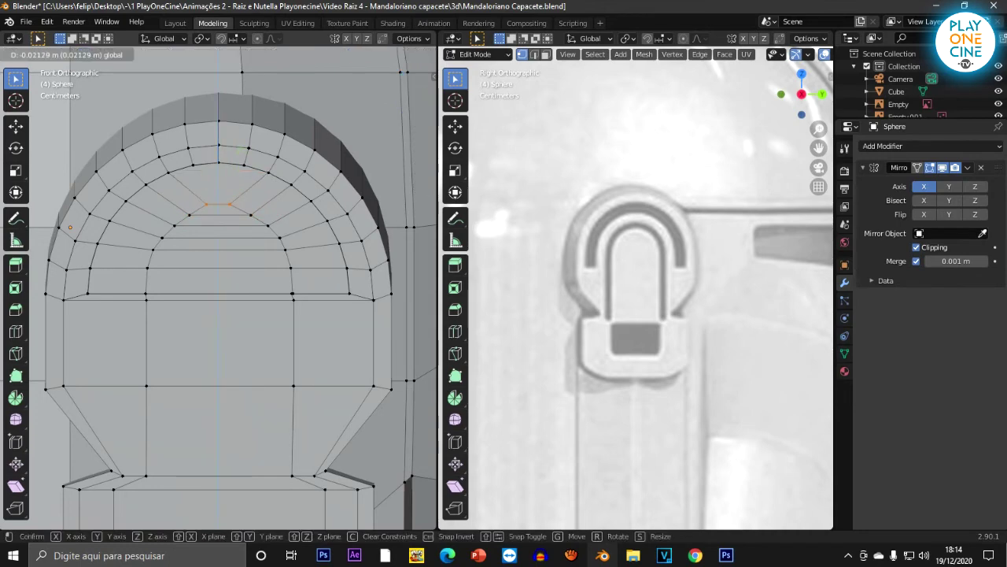
key(Return)
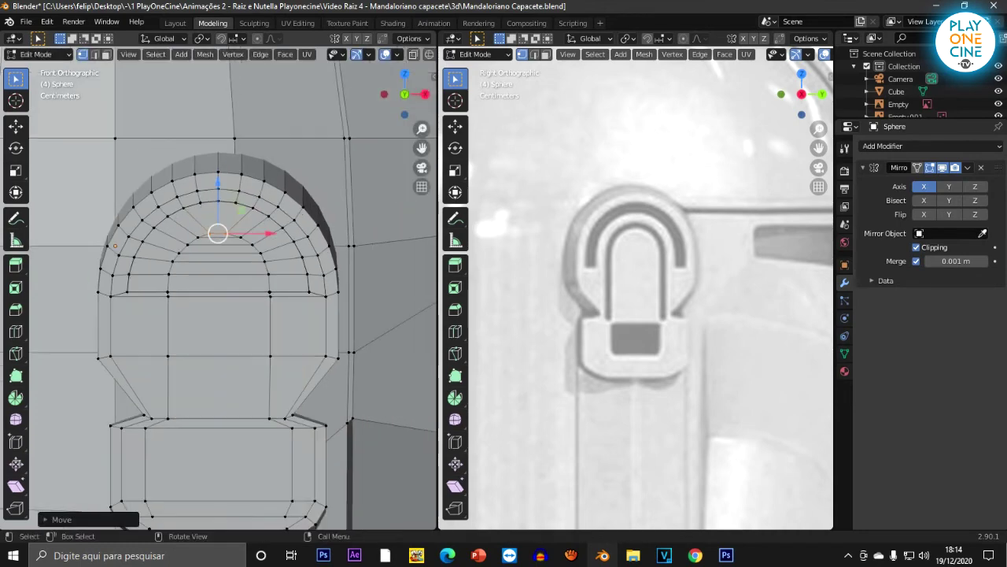
Step: Add a vertical loop cut just inside the right side of the slot and adjust the vertices at its upper end
key(ctrl+r)
click(224, 269)
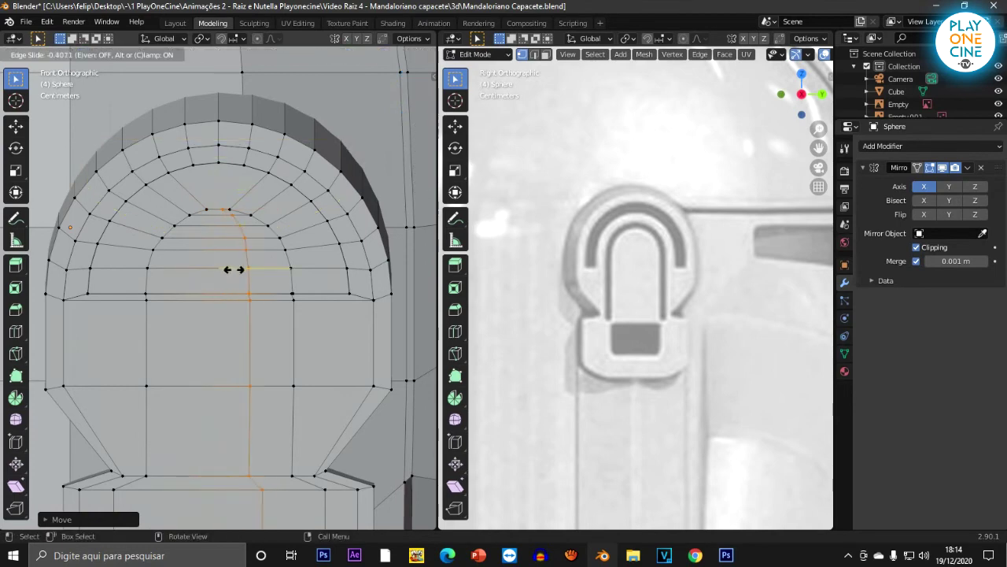
click(262, 274)
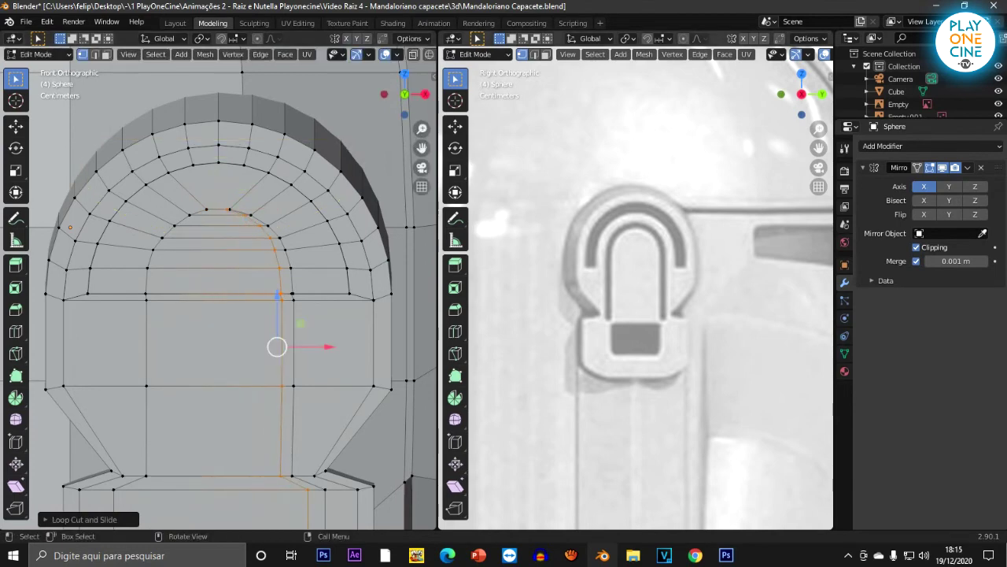
scroll(244, 217, up, 1)
click(262, 183)
drag(262, 183, 300, 205)
Step: Add a matching vertical loop cut just inside the left side of the slot
key(ctrl)
key(ctrl+r)
click(300, 203)
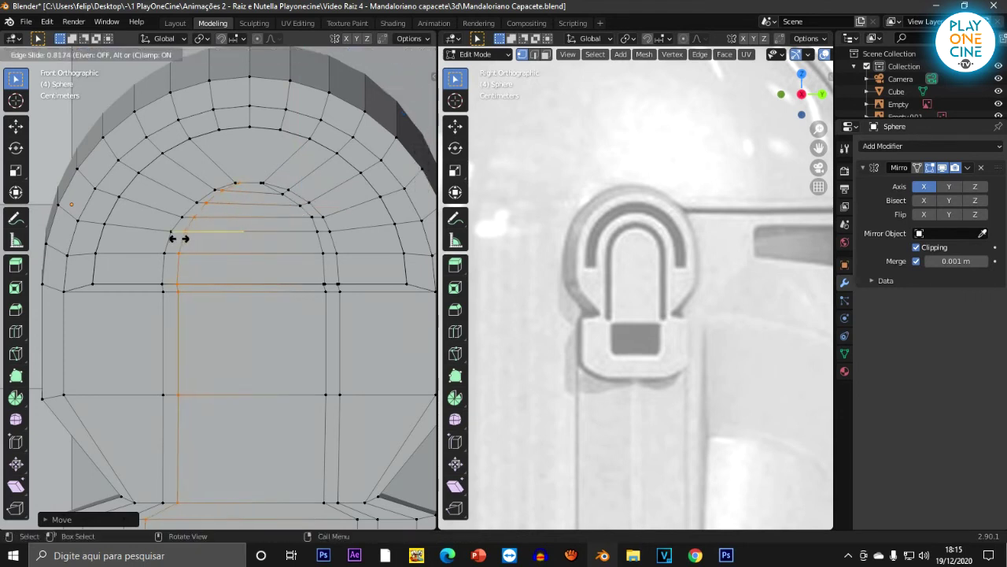
click(179, 237)
Step: Place the left inner loop cut and reposition the vertices at the top and right of the inner slot curve to follow the arch
click(221, 190)
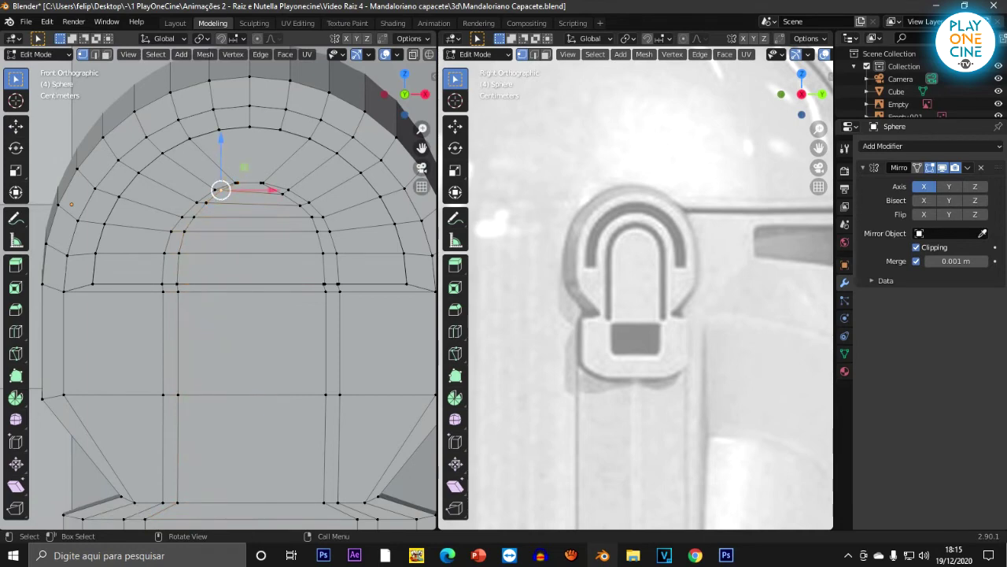
drag(221, 189, 240, 190)
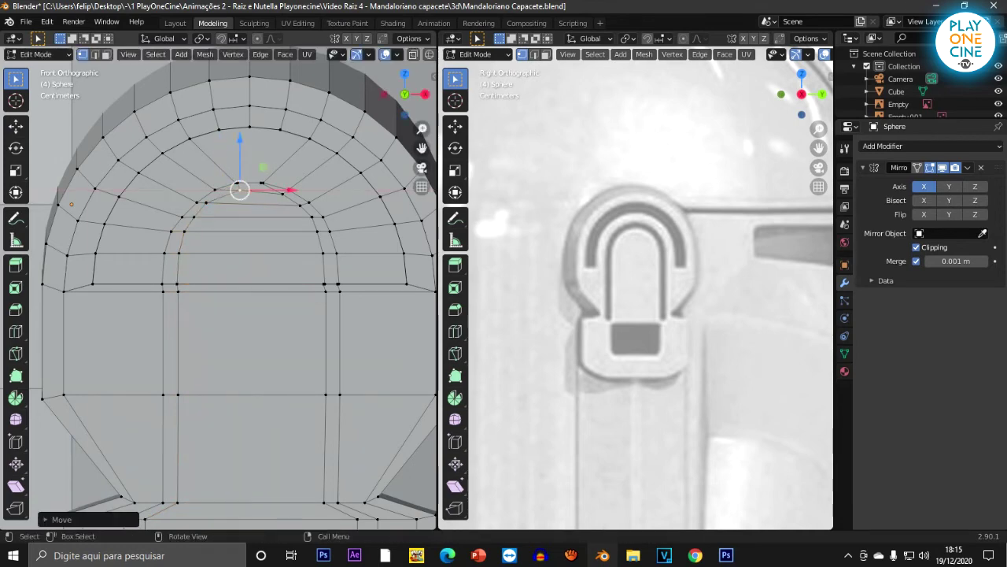
click(283, 193)
drag(332, 194, 327, 194)
drag(266, 194, 365, 216)
click(300, 206)
click(312, 217)
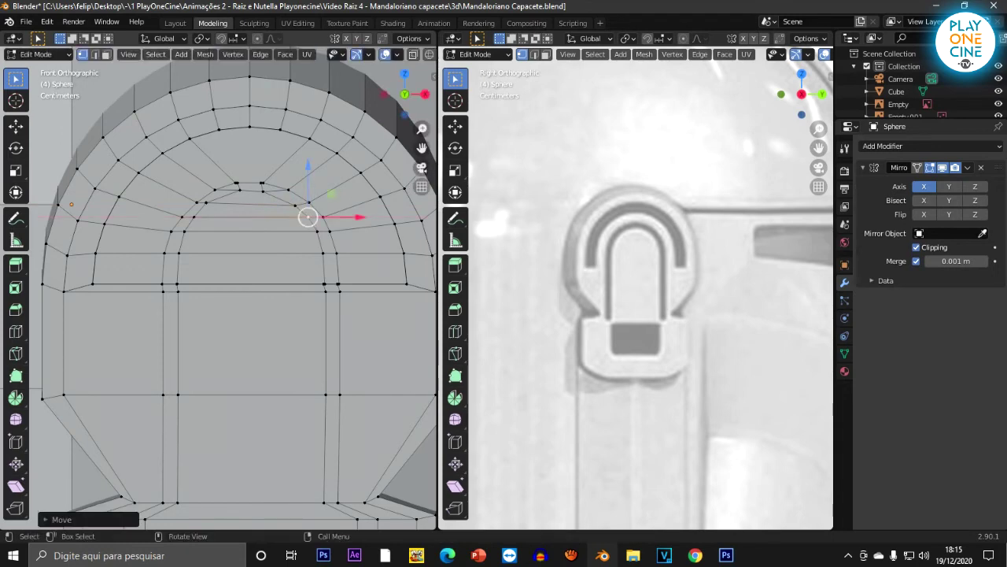
click(317, 231)
Step: Shift the left-side vertices of the inner slot curve along X to round it, and lower its upper-left vertex slightly along Z
click(206, 203)
drag(260, 204, 266, 203)
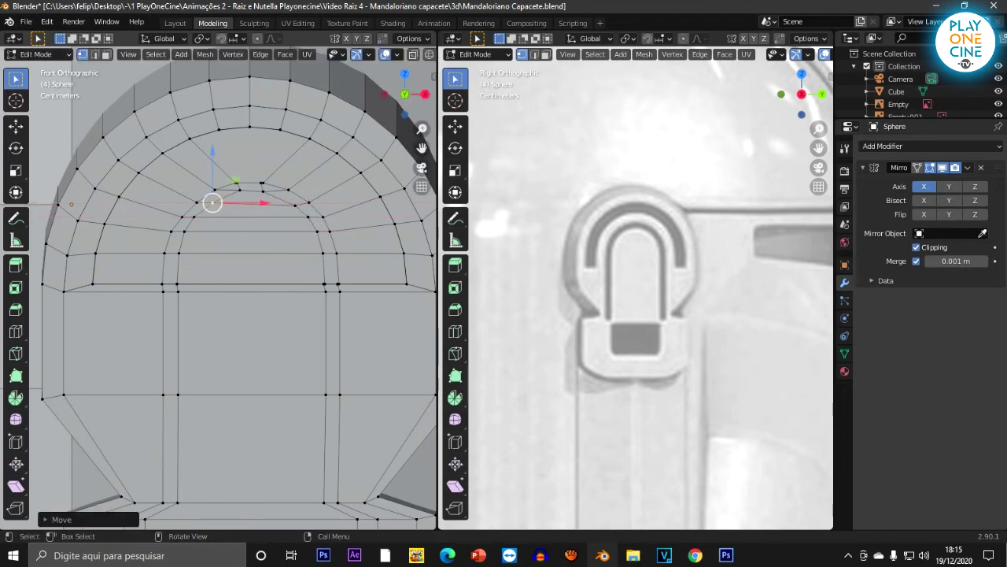
click(183, 217)
click(194, 218)
shift+click(184, 232)
drag(240, 225, 244, 224)
click(178, 253)
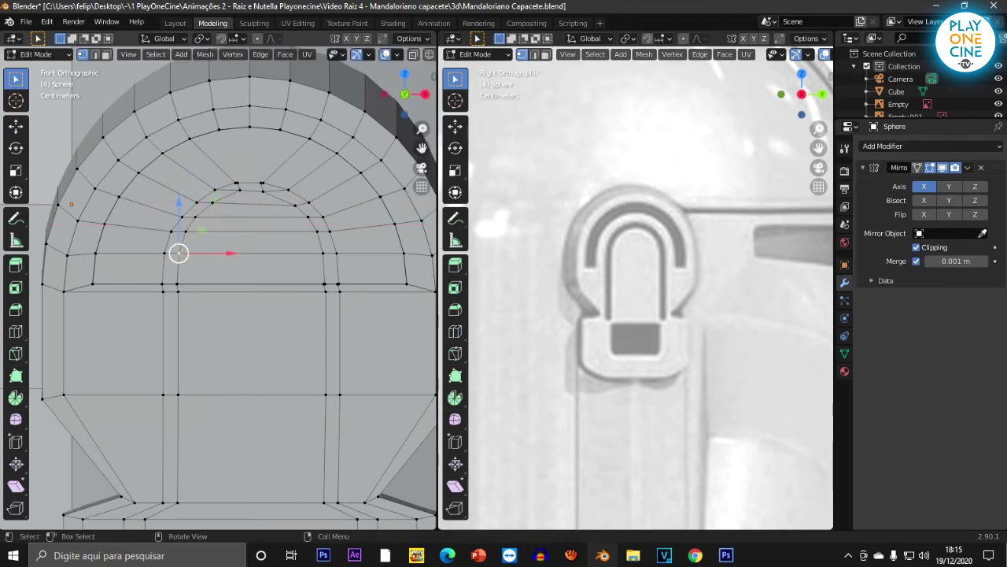
click(240, 190)
drag(240, 140, 240, 142)
scroll(240, 143, down, 2)
scroll(240, 144, up, 2)
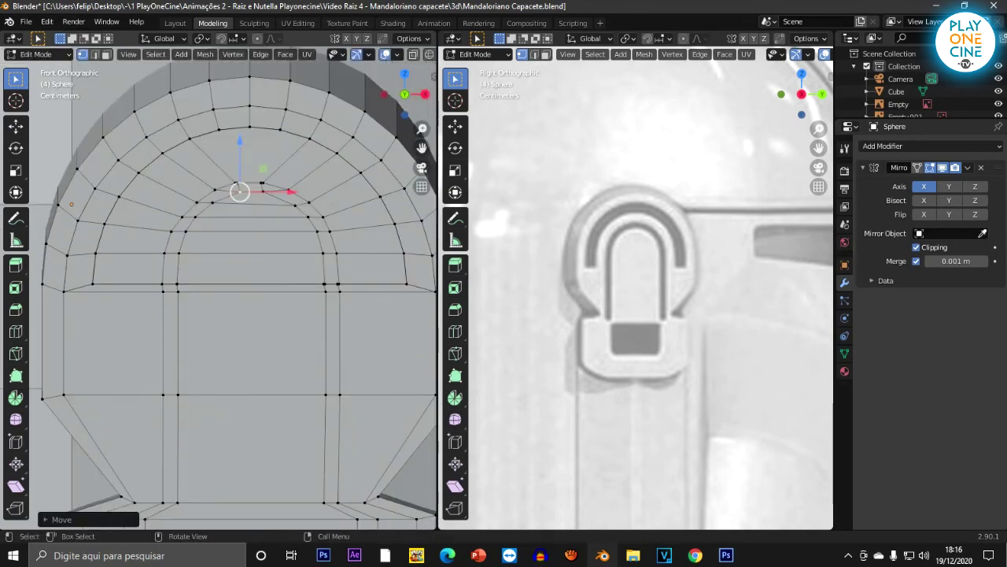
Step: Select the narrow face strips on both straight sides of the slot outline, from the arch base to the lower cross edge
key(2)
click(163, 449)
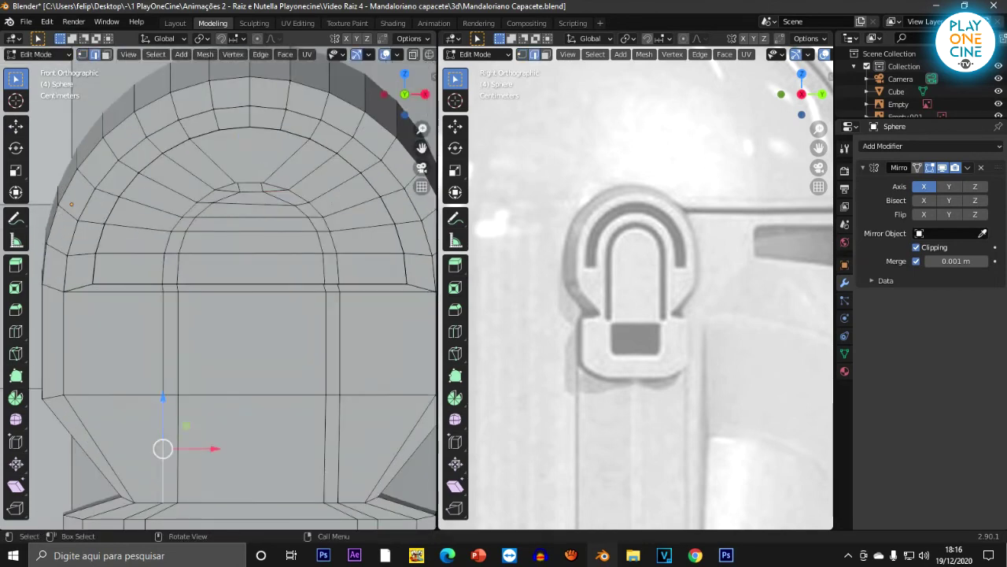
scroll(63, 285, up, 8)
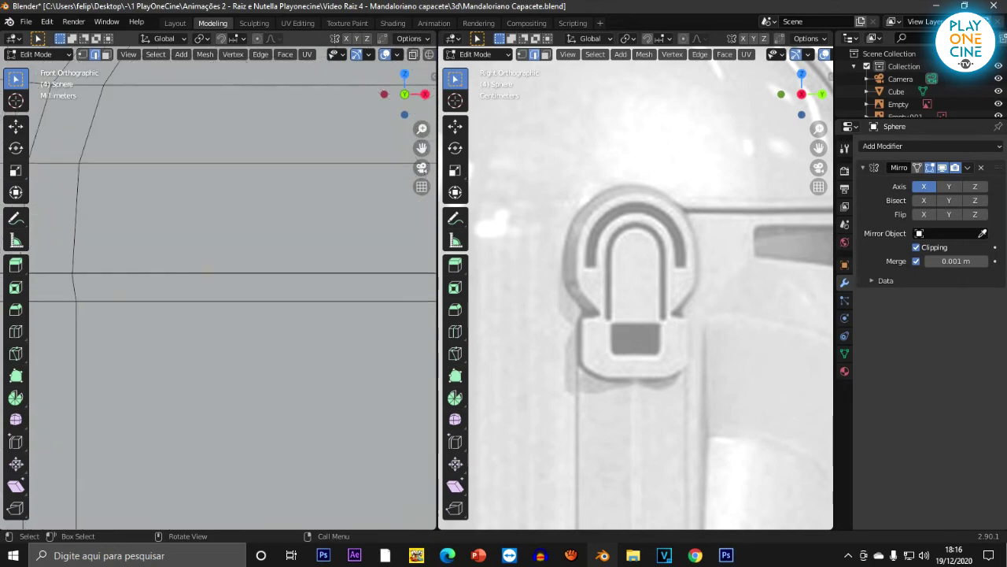
scroll(150, 260, down, 6)
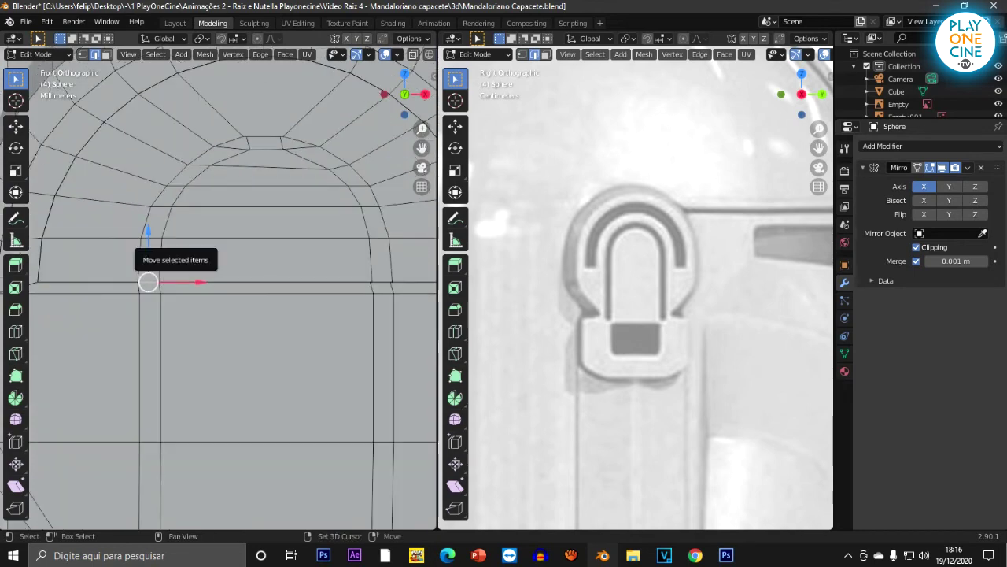
key(3)
click(150, 261)
drag(150, 261, 150, 273)
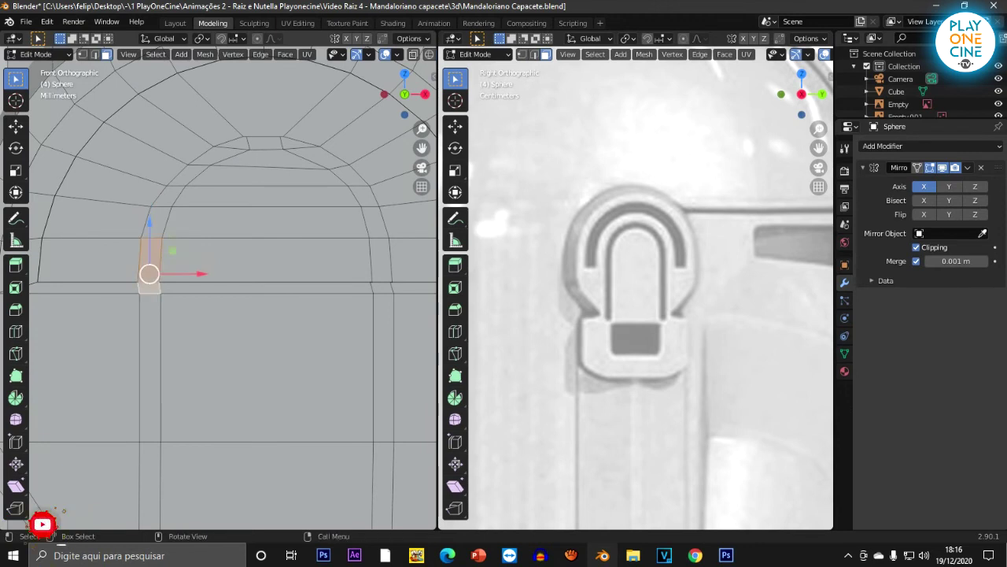
shift+click(149, 339)
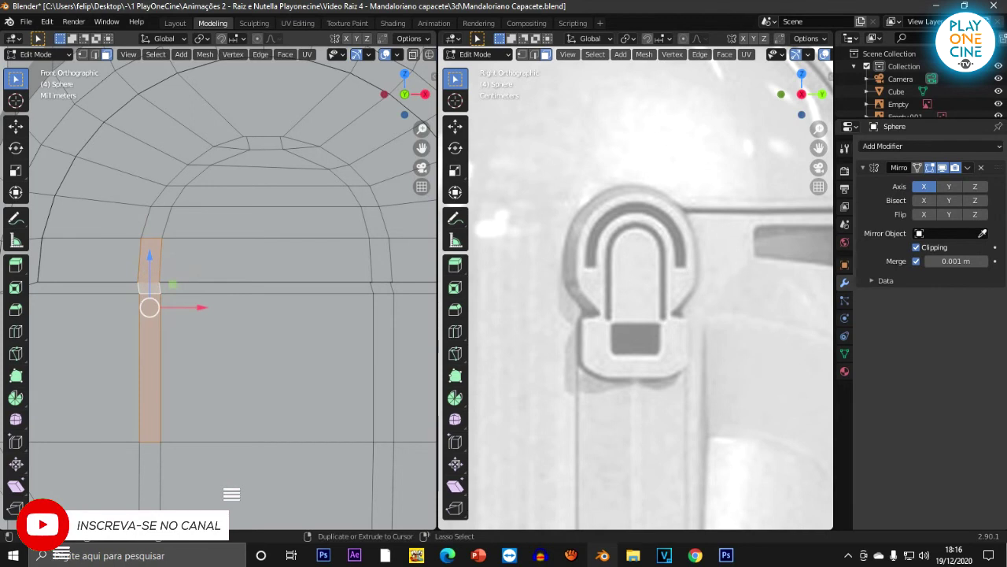
shift+drag(374, 259, 379, 329)
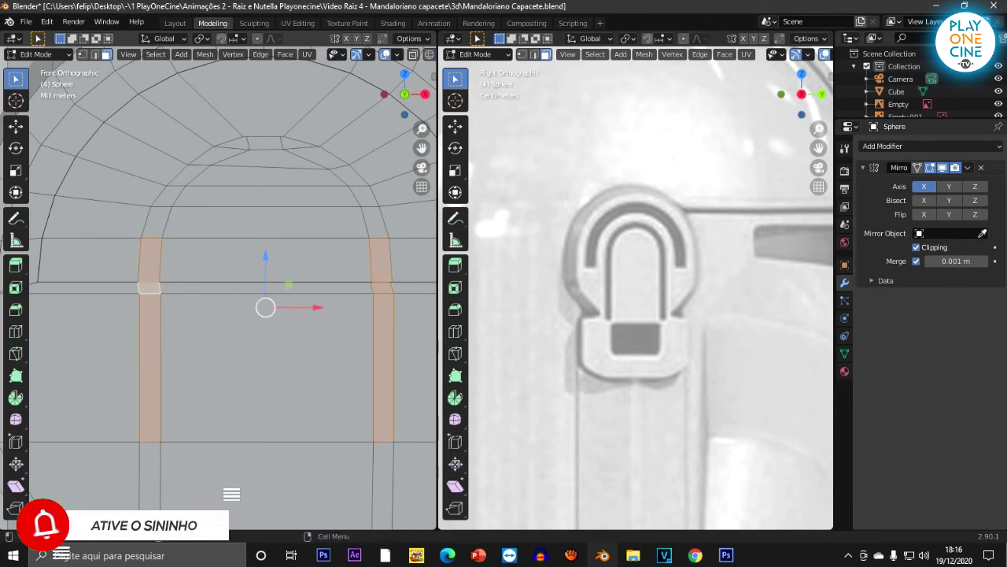
Step: Extend the face selection around the rounded arch and down both sides to the lower block, completing the slot outline
scroll(380, 329, down, 1)
shift+click(220, 211)
shift+click(177, 211)
shift+click(165, 233)
shift+click(220, 212)
shift+click(210, 178)
shift+click(229, 168)
shift+click(195, 194)
shift+click(257, 167)
shift+click(287, 171)
shift+click(315, 185)
shift+click(339, 210)
shift+click(346, 230)
scroll(235, 287, down, 2)
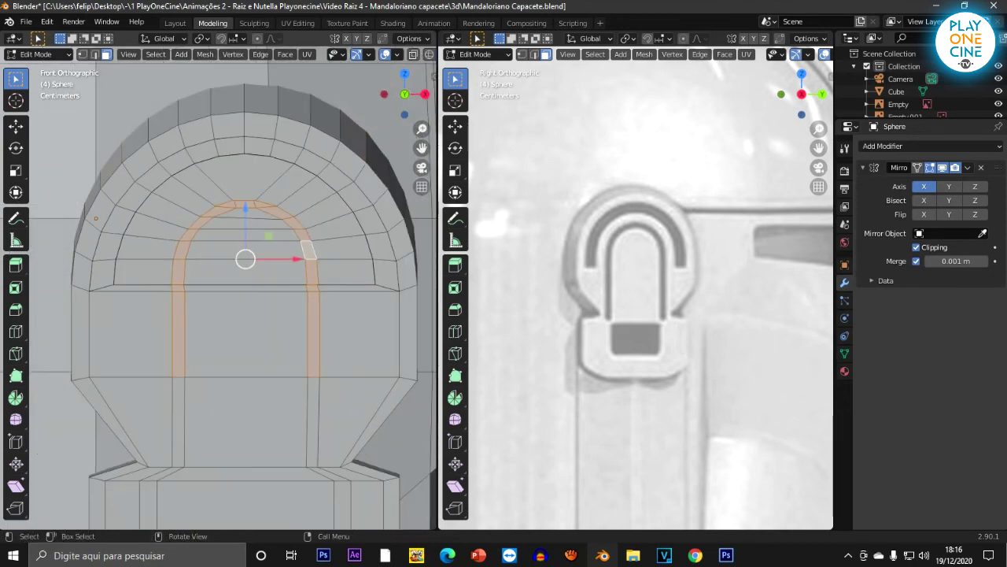
shift+click(178, 421)
shift+click(314, 421)
scroll(313, 421, down, 2)
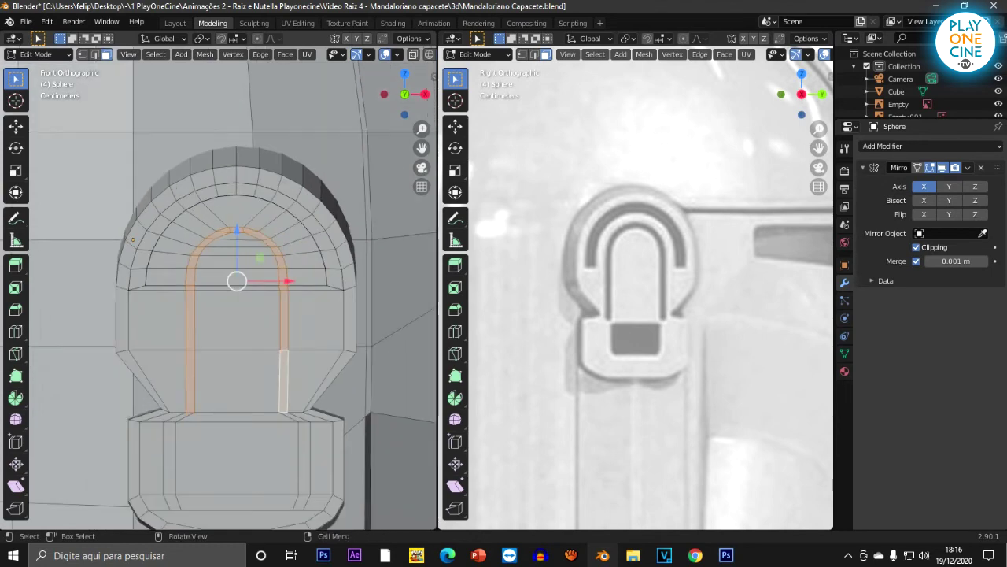
Step: Extrude the selected slot outline faces inward to form a thin arched groove
middle_drag(314, 422, 270, 434)
scroll(270, 435, down, 1)
key(e)
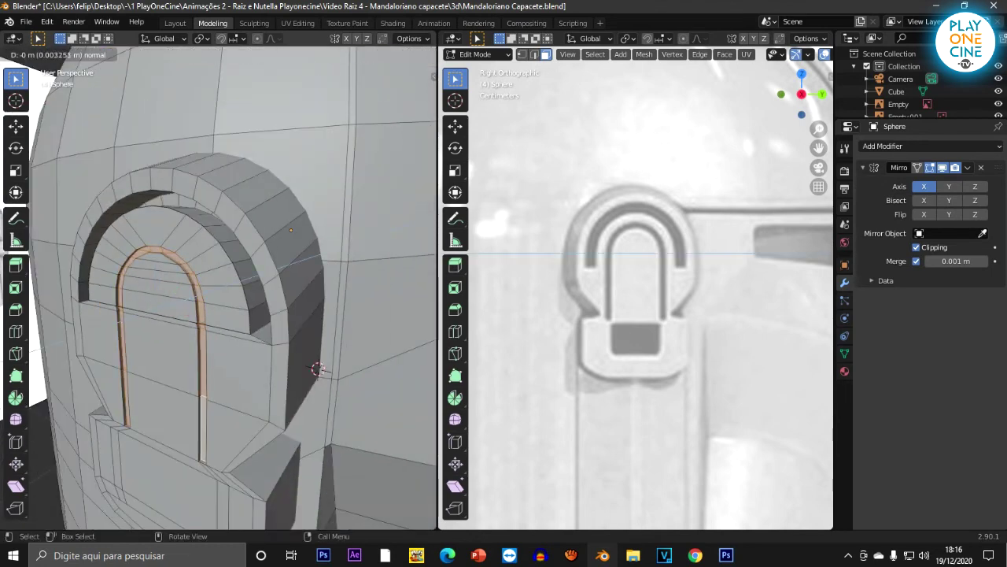
click(264, 394)
Step: Extrude the large rectangular face of the ear piece's lower block inward to form a recess
scroll(264, 394, down, 1)
middle_drag(263, 393, 293, 353)
key(Tab)
scroll(354, 365, down, 5)
key(Tab)
scroll(169, 472, up, 4)
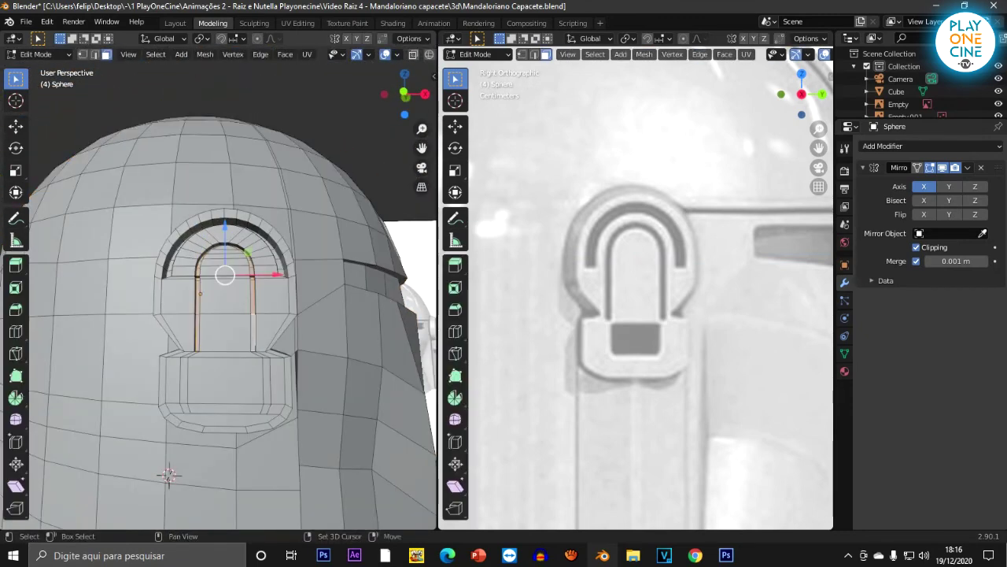
scroll(169, 472, up, 3)
click(223, 364)
middle_drag(223, 364, 330, 387)
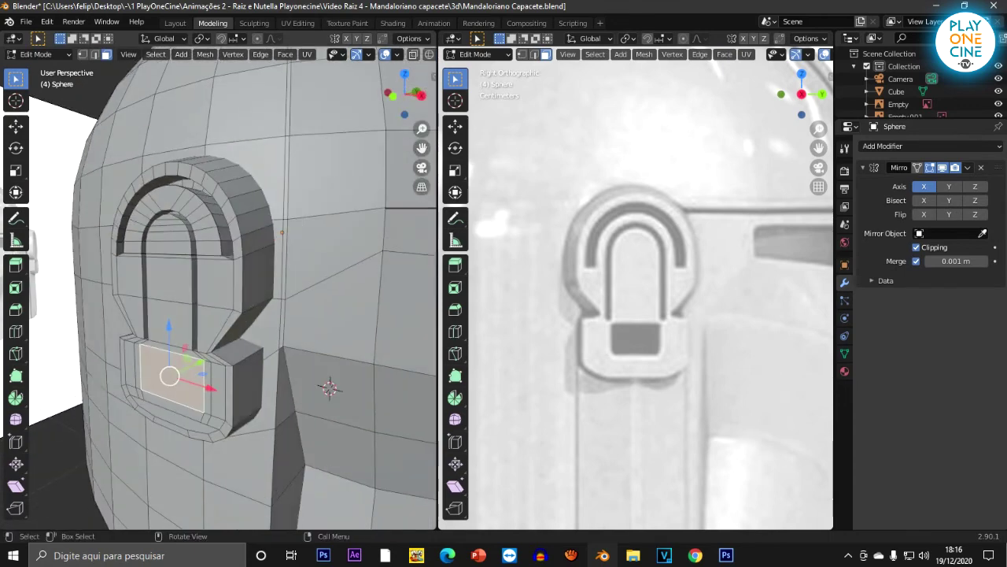
key(e)
click(329, 387)
Step: Examine the whole helmet in Object Mode from the side, front and three-quarter views
key(Tab)
scroll(236, 315, down, 4)
middle_drag(157, 338, 394, 322)
scroll(276, 322, down, 4)
middle_drag(276, 323, 393, 323)
scroll(236, 322, up, 3)
middle_drag(236, 323, 331, 323)
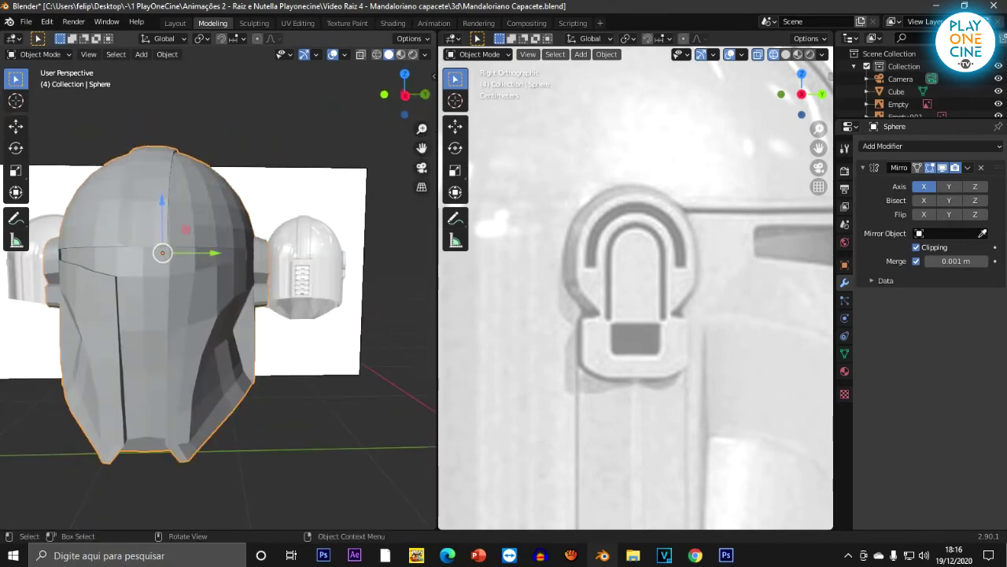
scroll(218, 299, down, 2)
shift+middle_drag(190, 299, 239, 310)
middle_drag(239, 311, 289, 393)
scroll(240, 301, up, 1)
scroll(367, 386, up, 1)
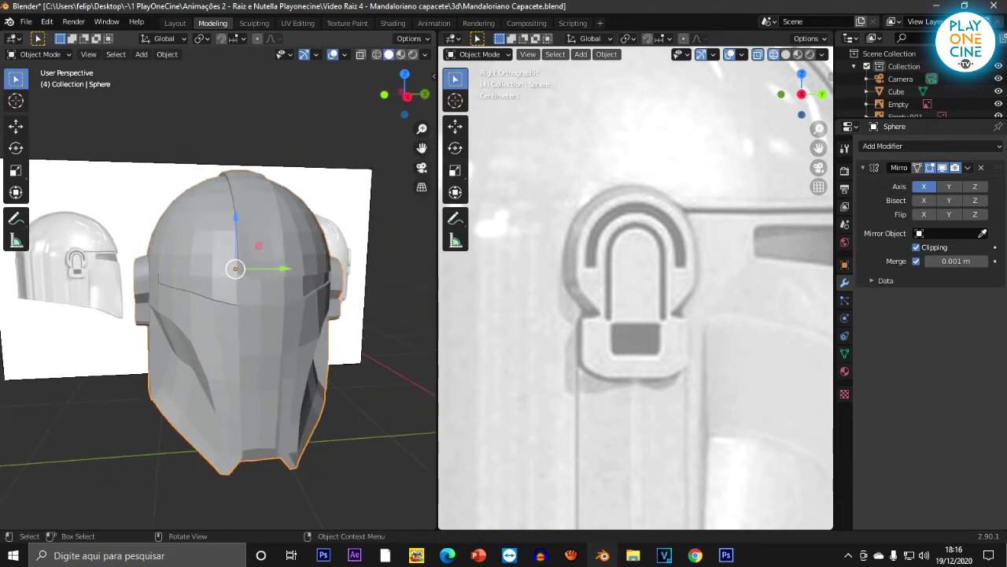
Step: Apply Shade Smooth to the helmet object
key(alt+a)
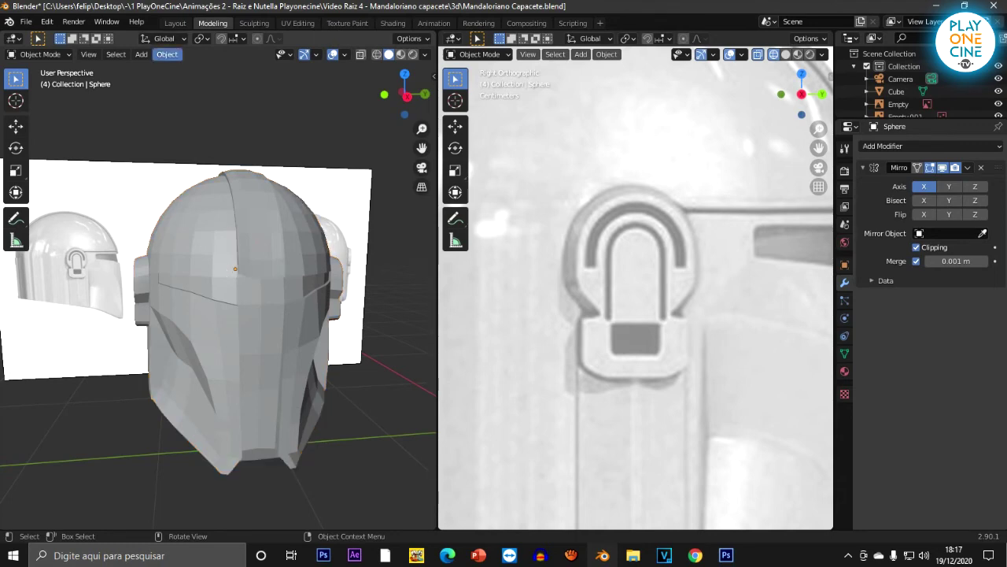
click(167, 54)
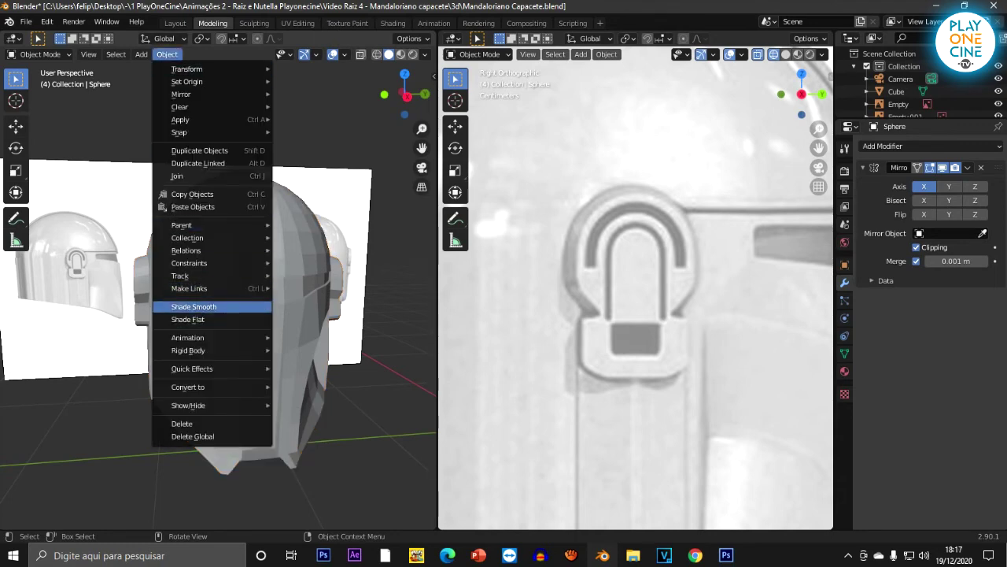
click(293, 290)
click(167, 53)
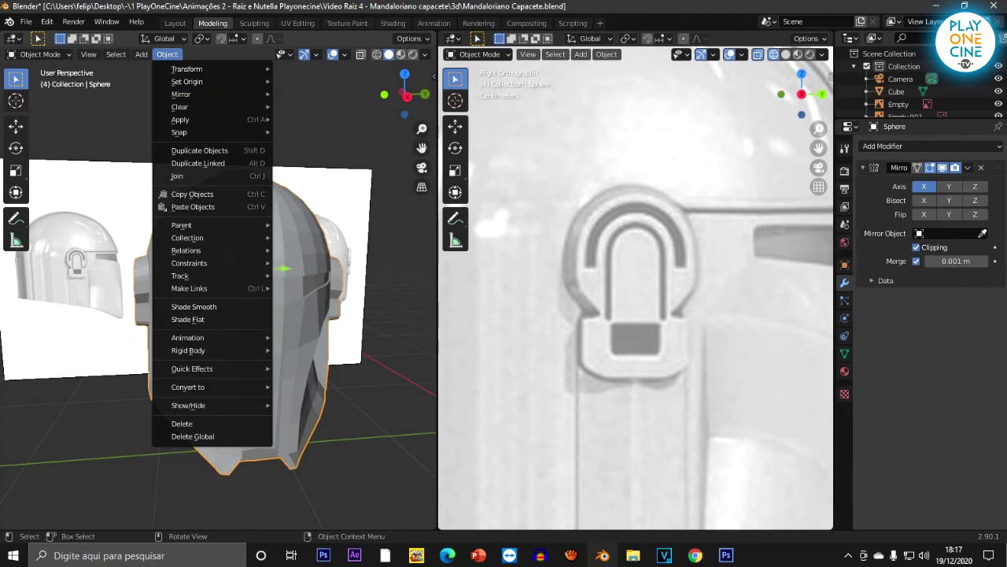
click(194, 306)
mouse_move(216, 354)
middle_down()
mouse_move(304, 387)
mouse_move(267, 331)
mouse_move(203, 343)
middle_up()
scroll(205, 343, up, 4)
shift+middle_drag(260, 314, 209, 276)
middle_drag(208, 276, 331, 295)
scroll(291, 291, down, 3)
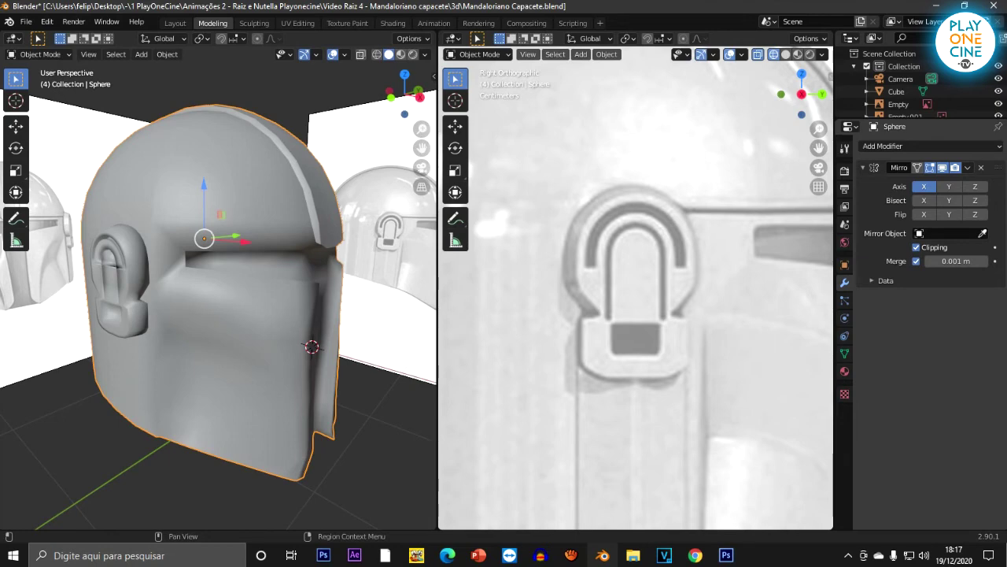
Step: Add a Subdivision Surface modifier to the helmet and set its viewport level to 0
click(905, 146)
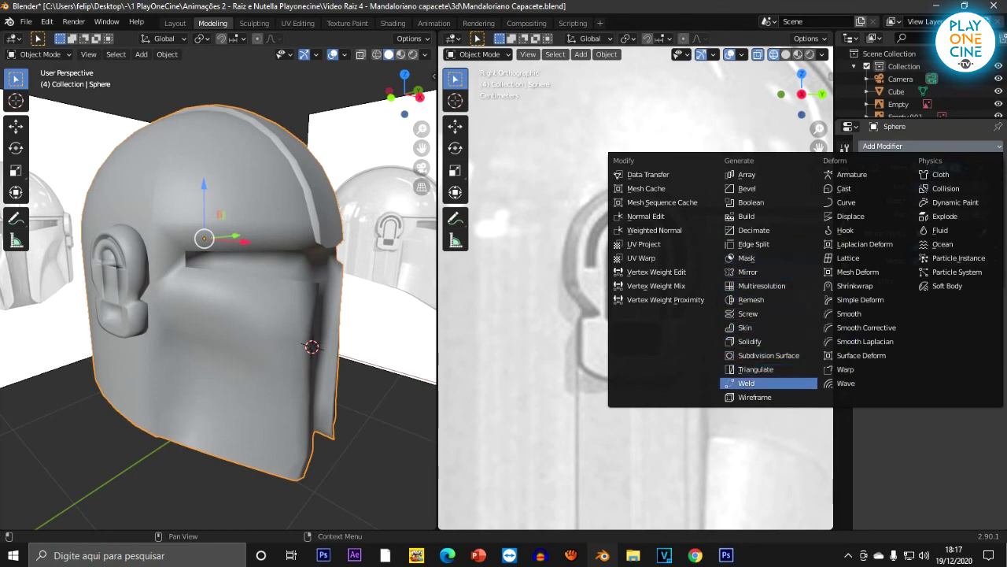
click(769, 356)
mouse_move(315, 315)
middle_down()
mouse_move(209, 317)
mouse_move(322, 310)
middle_up()
middle_drag(197, 318, 235, 383)
scroll(196, 317, up, 1)
key(Tab)
middle_drag(212, 294, 142, 291)
scroll(200, 296, down, 3)
scroll(182, 272, up, 5)
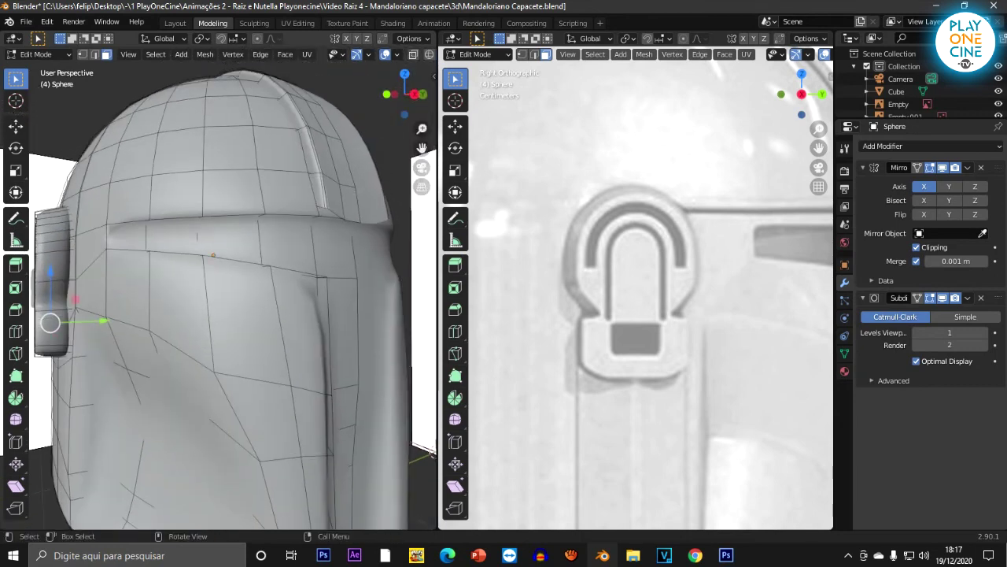
middle_drag(142, 291, 134, 291)
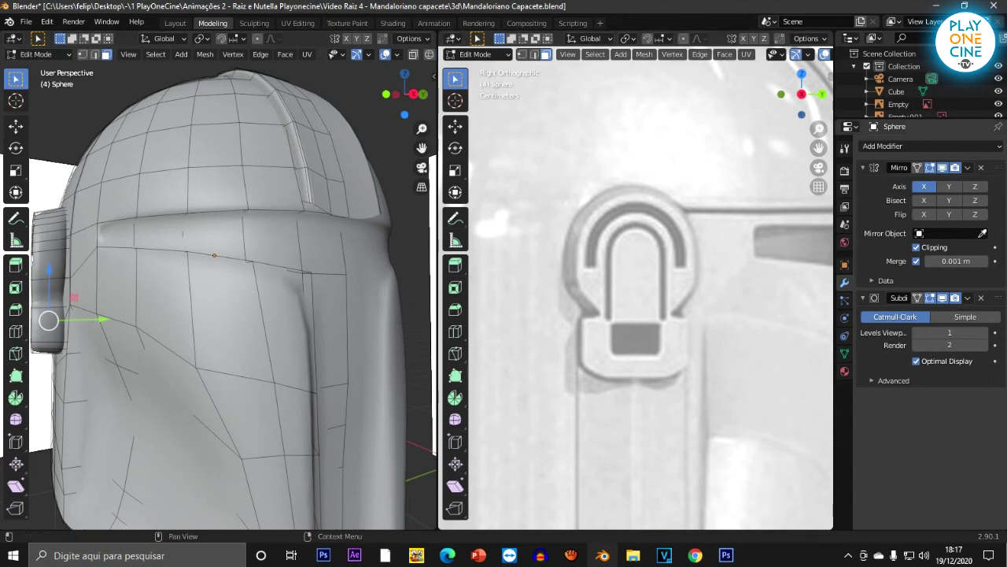
click(916, 332)
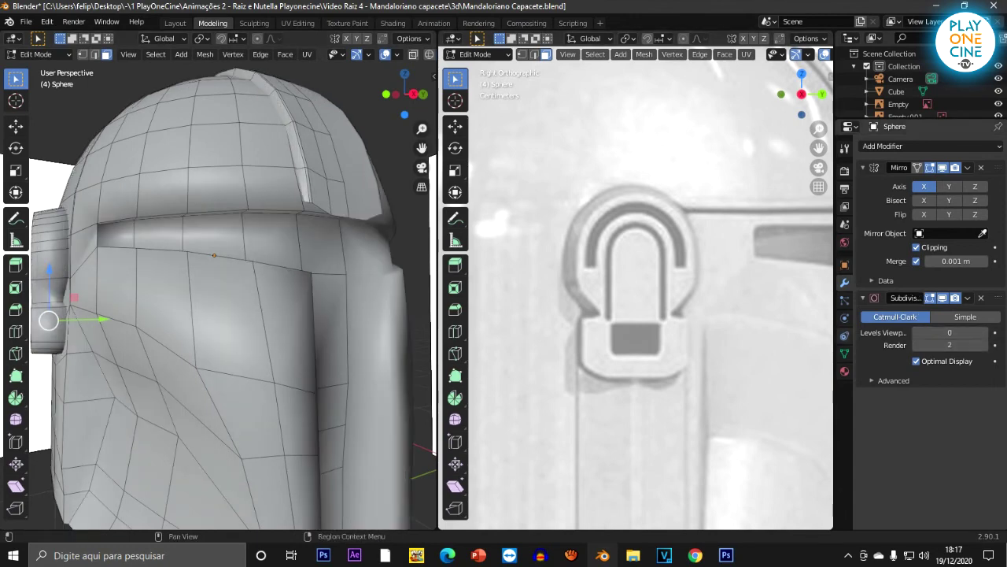
Step: Add a horizontal loop cut along the visor band and slide it close under the brow edge
middle_drag(252, 283, 242, 273)
key(ctrl+r)
click(226, 198)
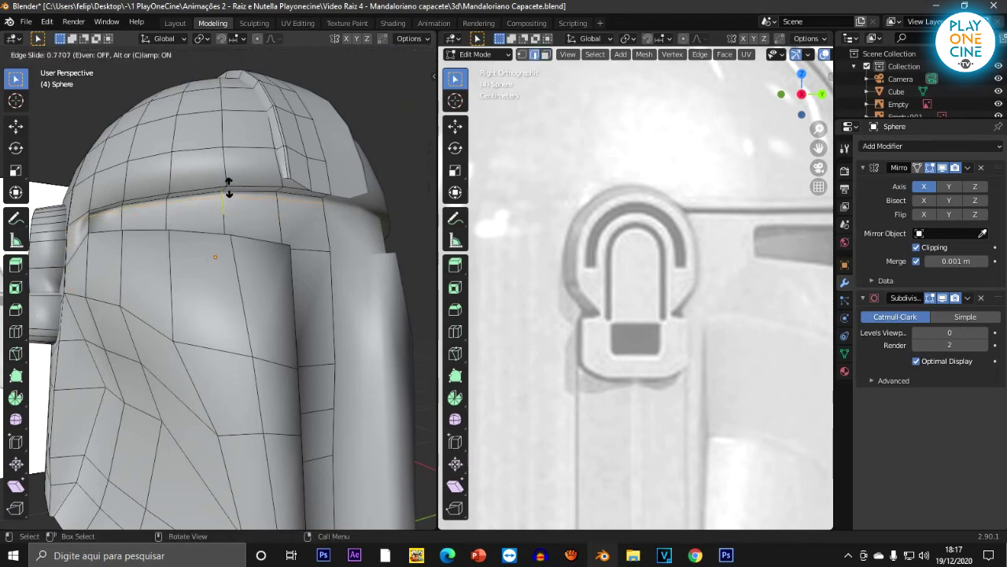
click(229, 186)
middle_drag(228, 189, 299, 334)
Step: Select the narrow strip of faces along the upper edge of the visor and extrude it
key(3)
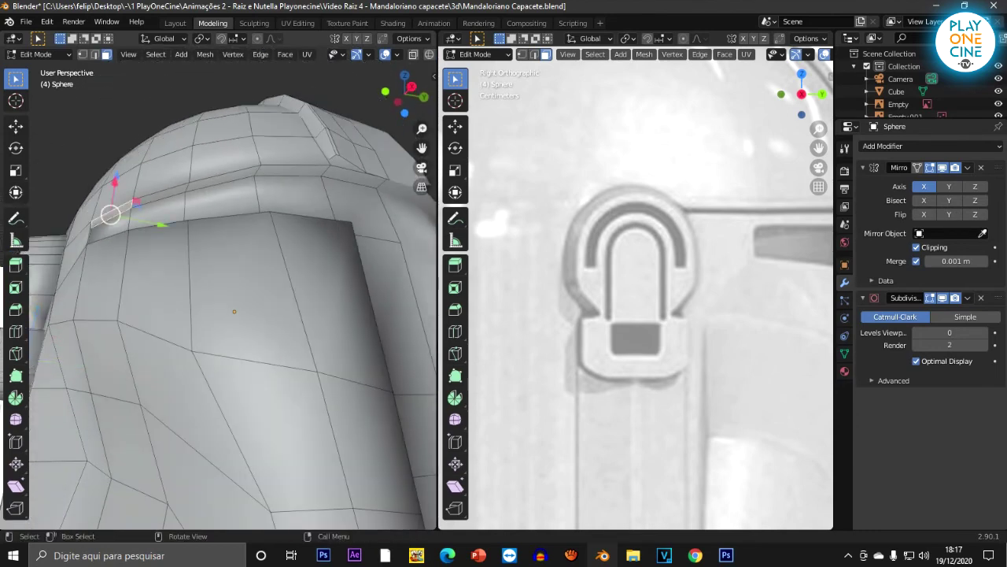
shift+click(226, 180)
shift+click(293, 170)
shift+click(353, 177)
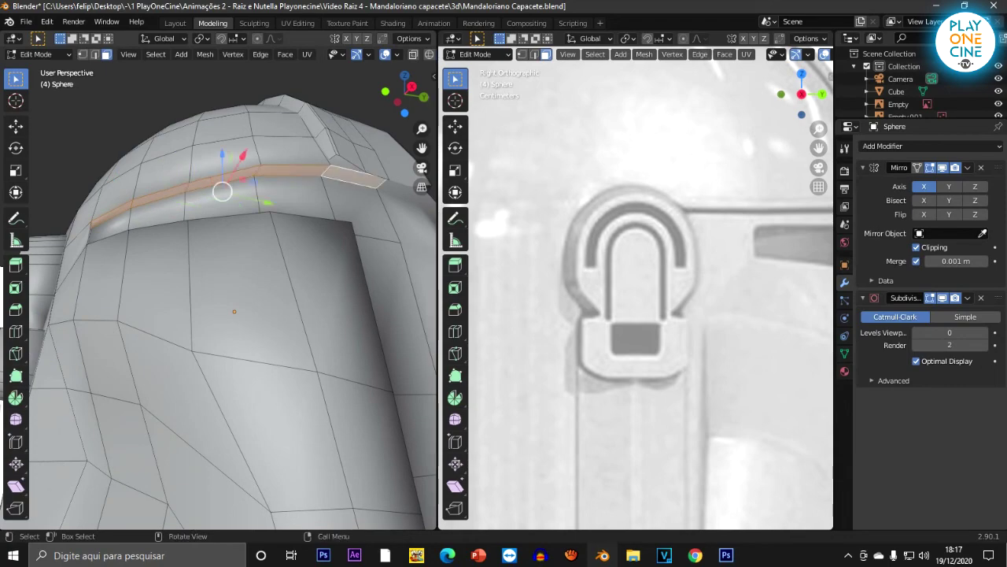
key(e)
Step: Select the narrow strip of faces along the lower edge of the horizontal visor band and extrude it
middle_drag(342, 323, 291, 319)
shift+middle_drag(291, 319, 358, 280)
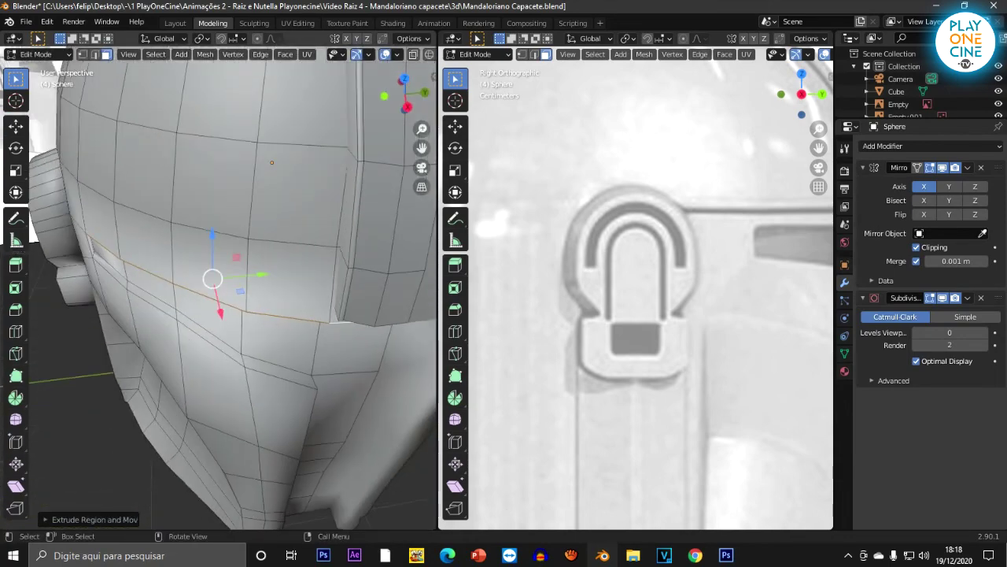
click(278, 370)
shift+click(209, 336)
shift+click(153, 301)
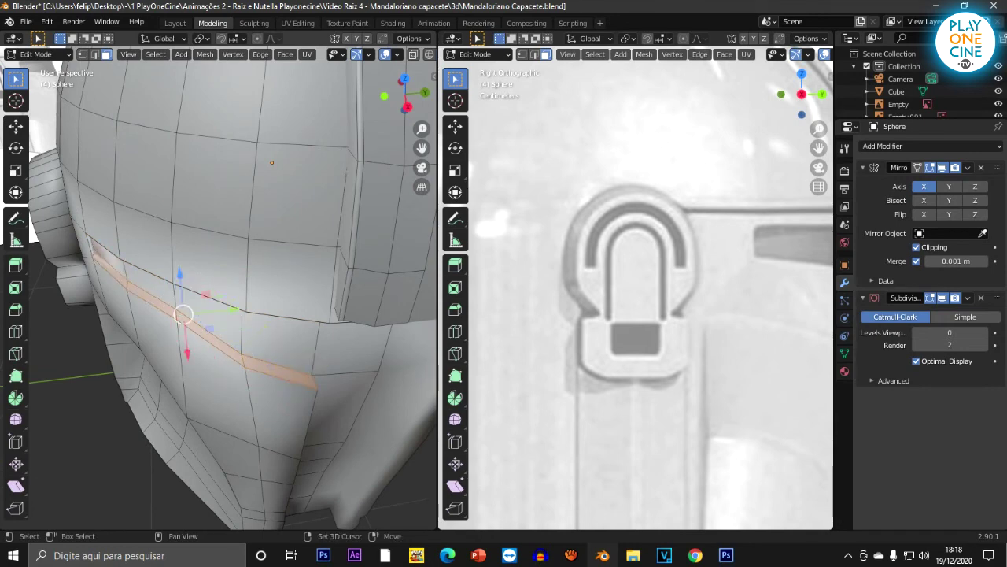
key(e)
click(126, 279)
Step: Select the narrow strip of inner faces along the edge of the visor's vertical slit and extrude it
middle_drag(157, 299, 237, 252)
key(Tab)
scroll(213, 259, down, 5)
middle_drag(364, 349, 307, 263)
scroll(216, 338, up, 4)
key(Tab)
scroll(342, 270, up, 2)
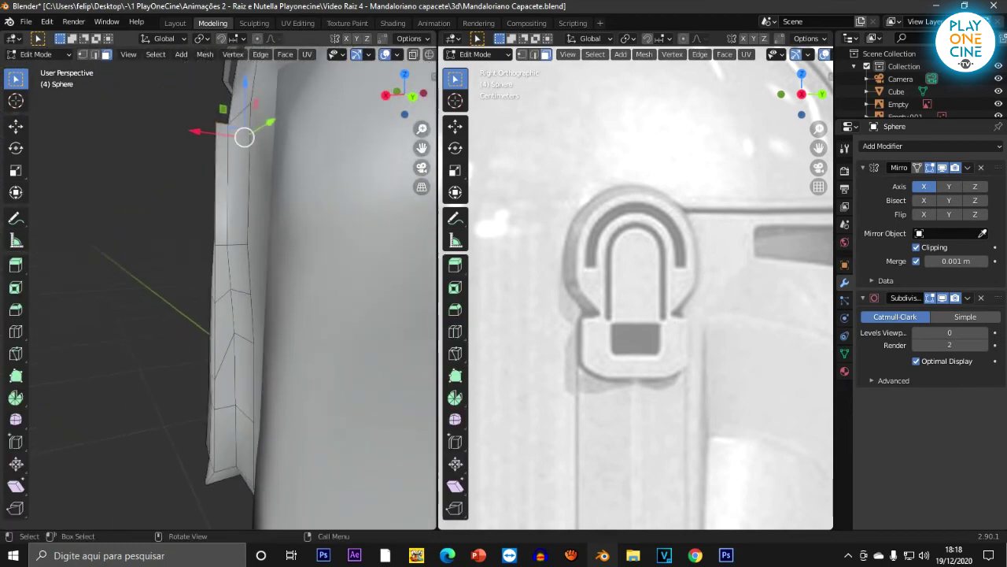
click(226, 441)
shift+click(223, 474)
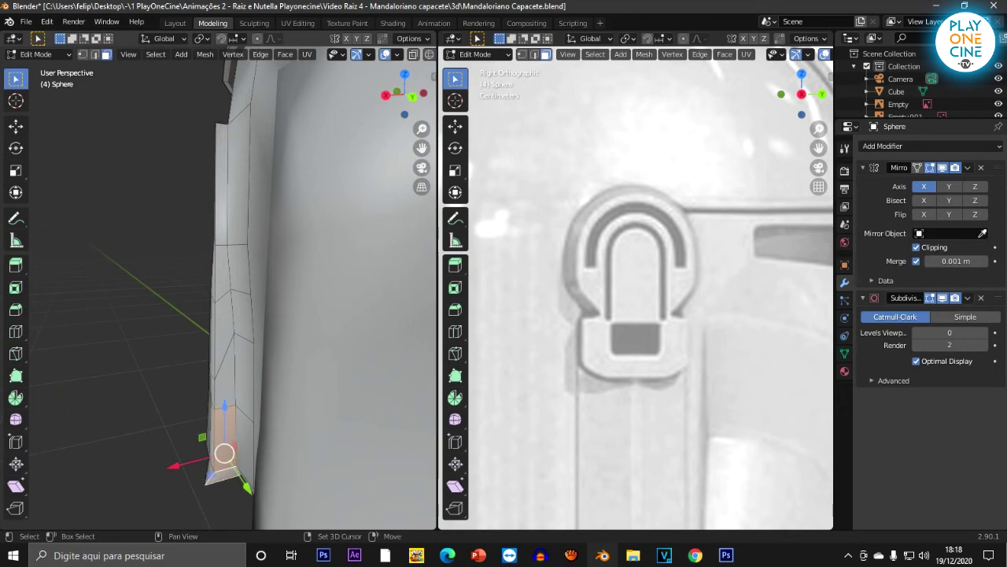
shift+click(223, 332)
shift+click(227, 381)
shift+click(222, 203)
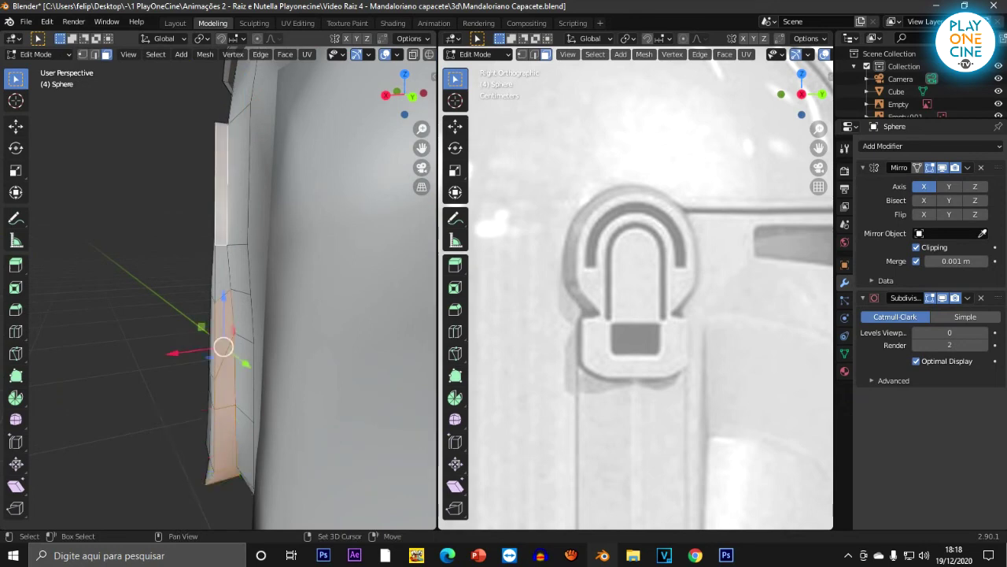
middle_drag(221, 183, 284, 188)
middle_drag(284, 236, 386, 256)
key(e)
click(295, 237)
key(Tab)
key(Tab)
Step: Add a horizontal loop cut across the lower cheek and slide it up close to the neighbouring edge loop
middle_drag(315, 252, 358, 231)
scroll(358, 231, up, 1)
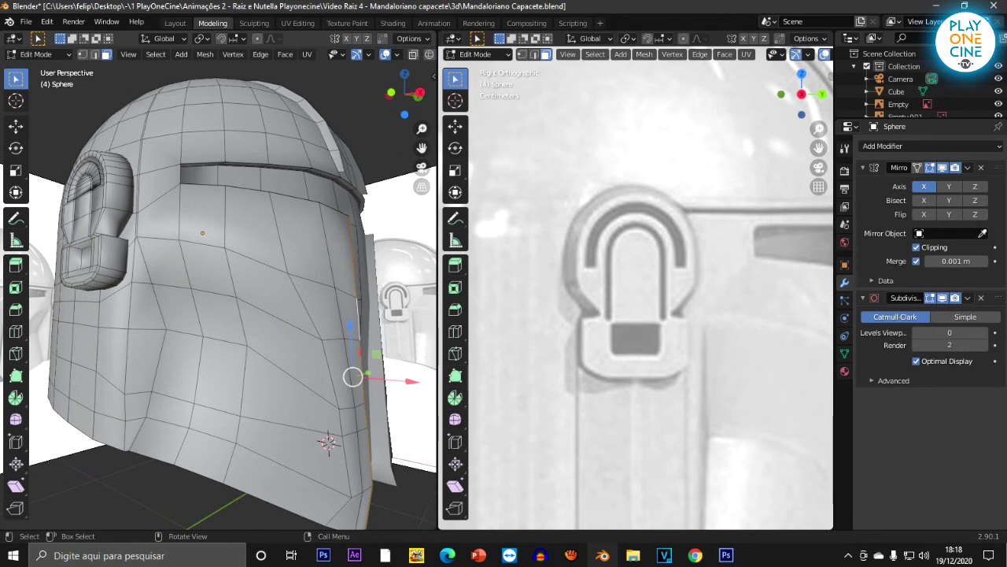
key(ctrl+r)
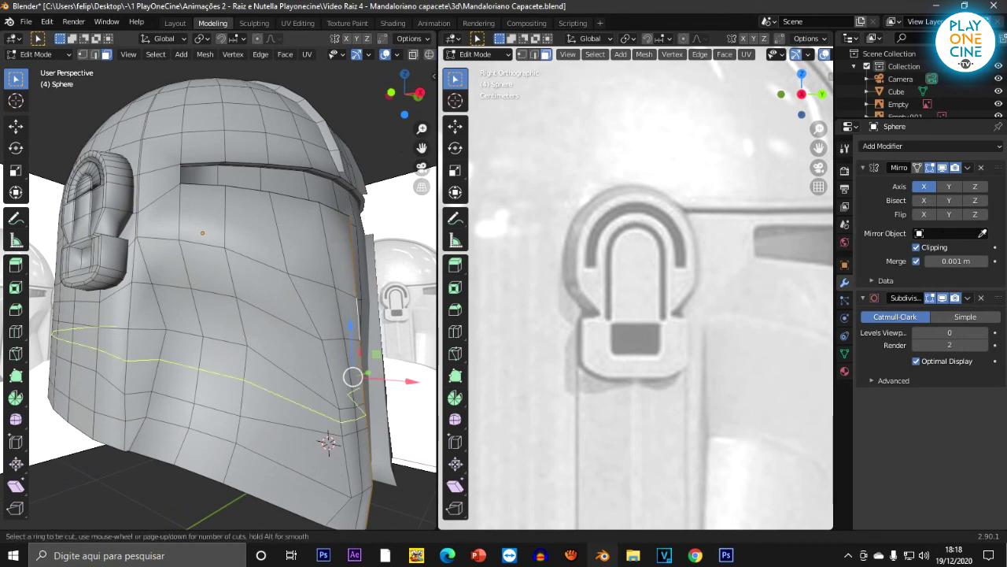
click(352, 376)
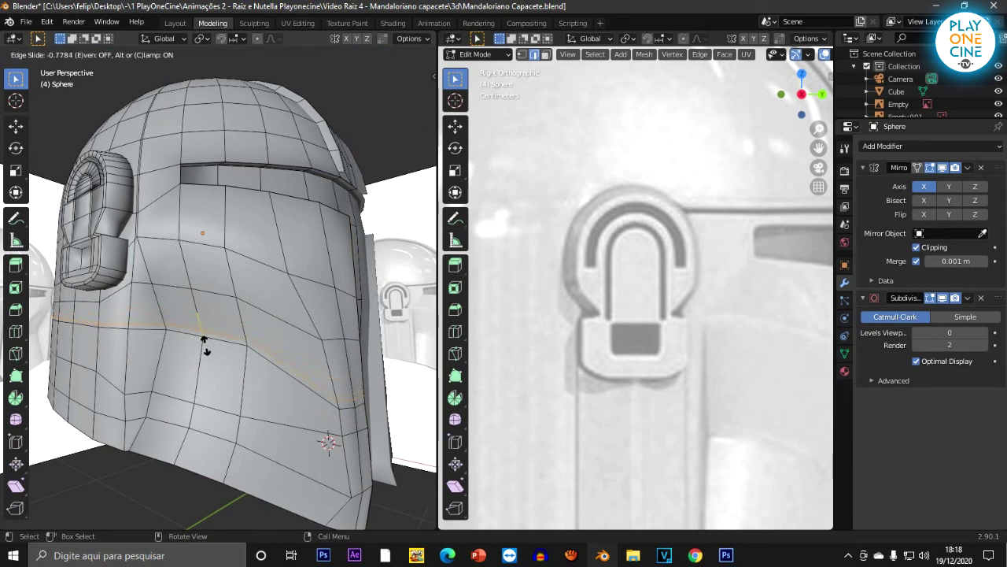
click(206, 347)
key(Tab)
middle_drag(206, 347, 210, 324)
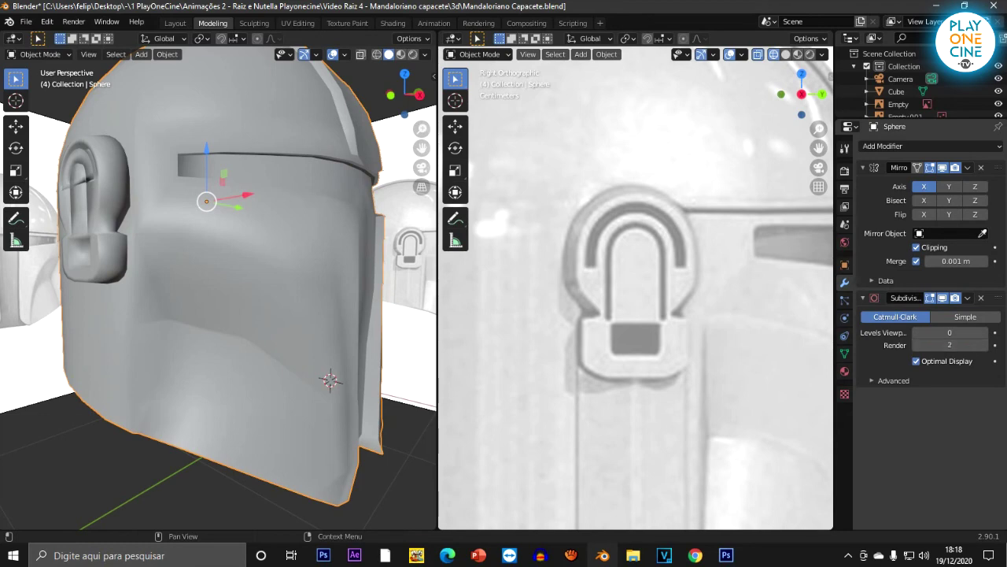
Step: Set the Subdivision Surface modifier's viewport level to 1 and return to editing the mesh at the visor corner
click(983, 332)
middle_drag(314, 315, 177, 272)
scroll(256, 317, down, 2)
key(Tab)
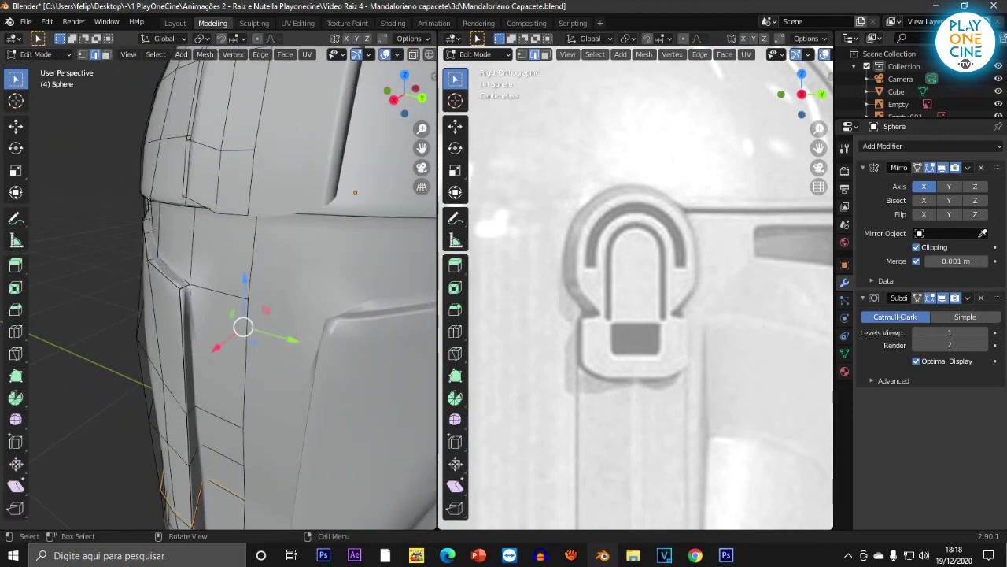
scroll(233, 288, up, 3)
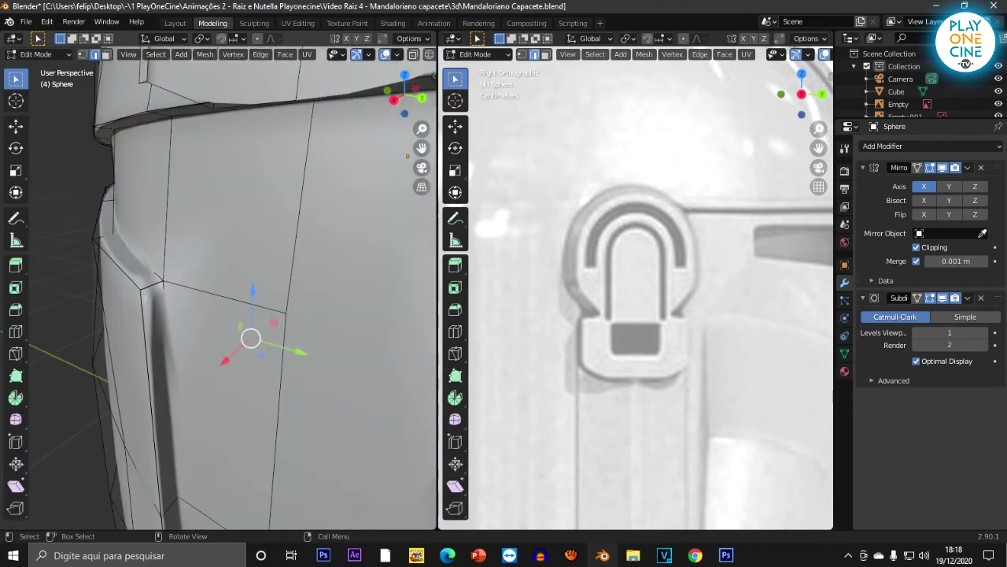
key(Tab)
key(Tab)
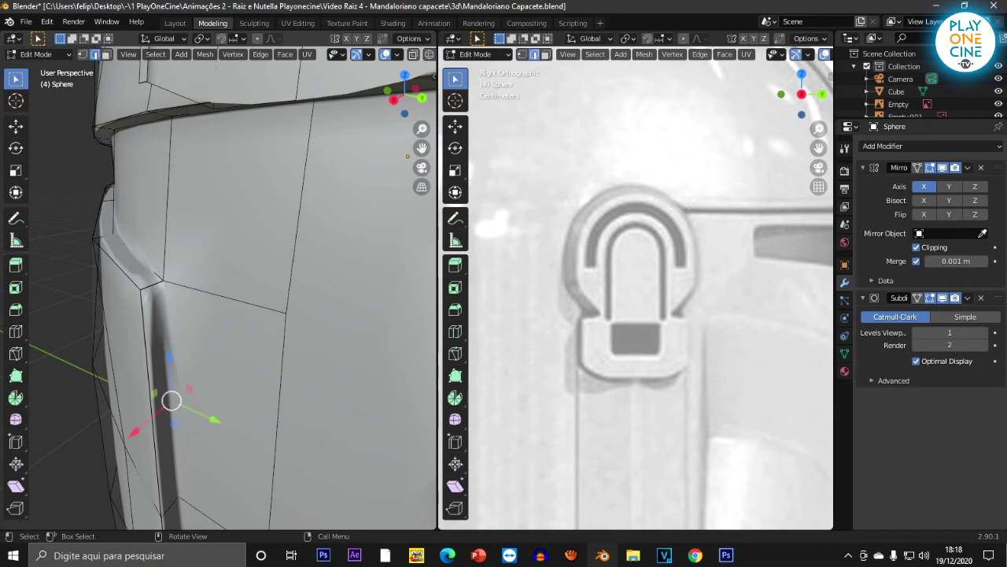
Step: Move the short edge at the corner between the visor band and the vertical slit slightly along the Y axis
scroll(233, 291, up, 2)
mouse_move(150, 292)
mouse_down()
mouse_move(142, 290)
mouse_move(153, 292)
mouse_up()
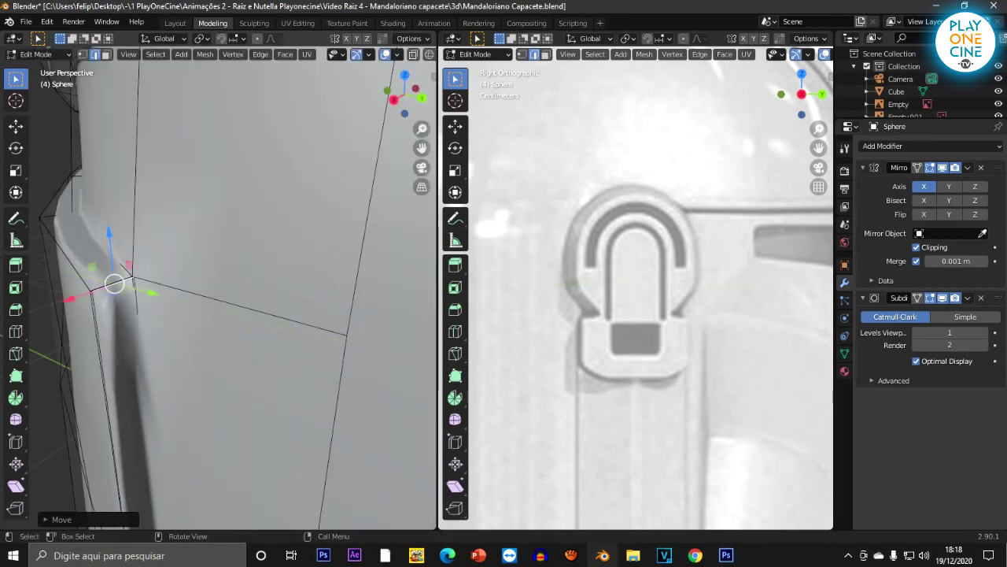
key(g)
key(z)
key(Escape)
key(g)
key(y)
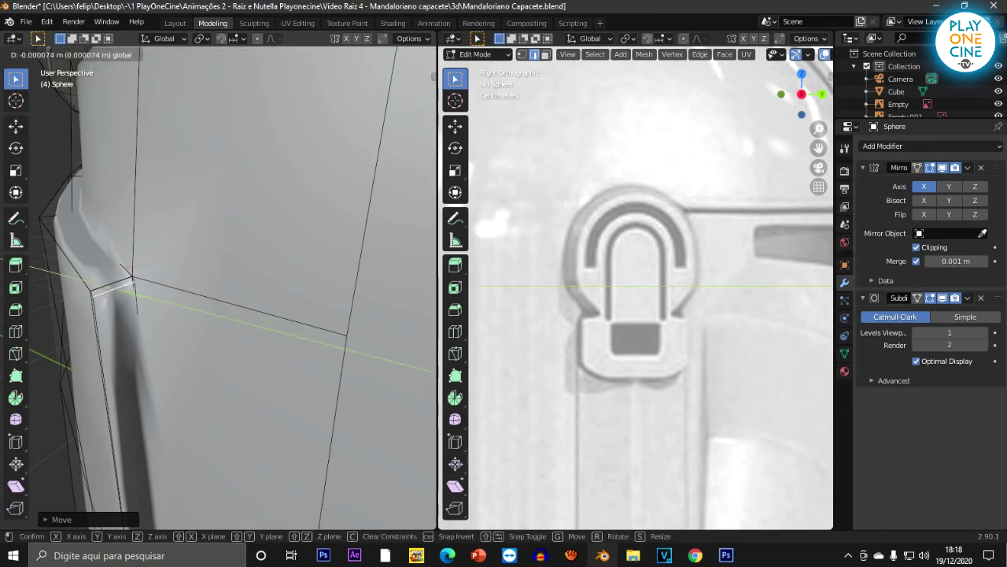
drag(150, 298, 149, 297)
Step: Shift the visor's short corner edge slightly and raise it a little along the Z axis
middle_drag(158, 303, 213, 308)
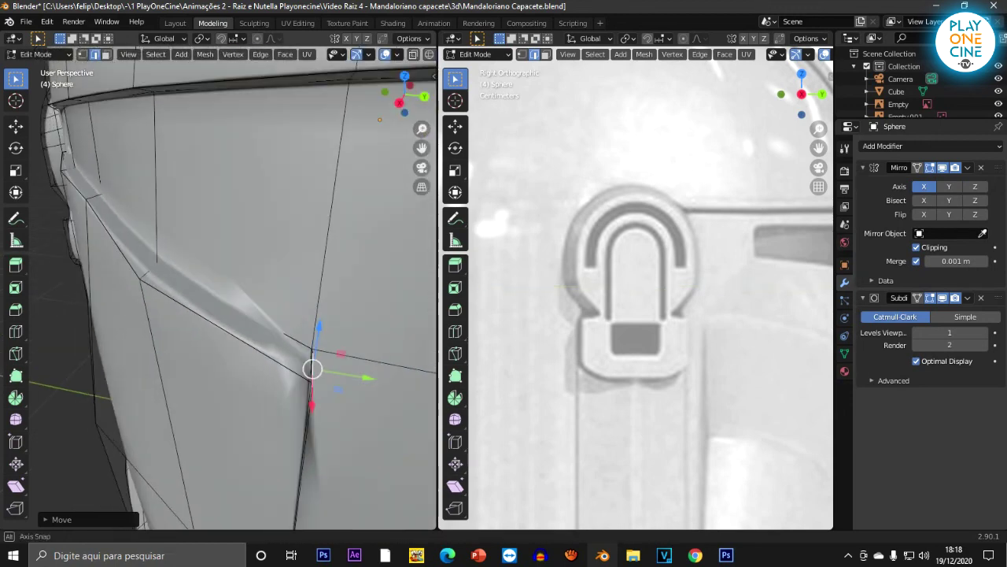
click(291, 336)
drag(312, 364, 306, 362)
key(g)
key(z)
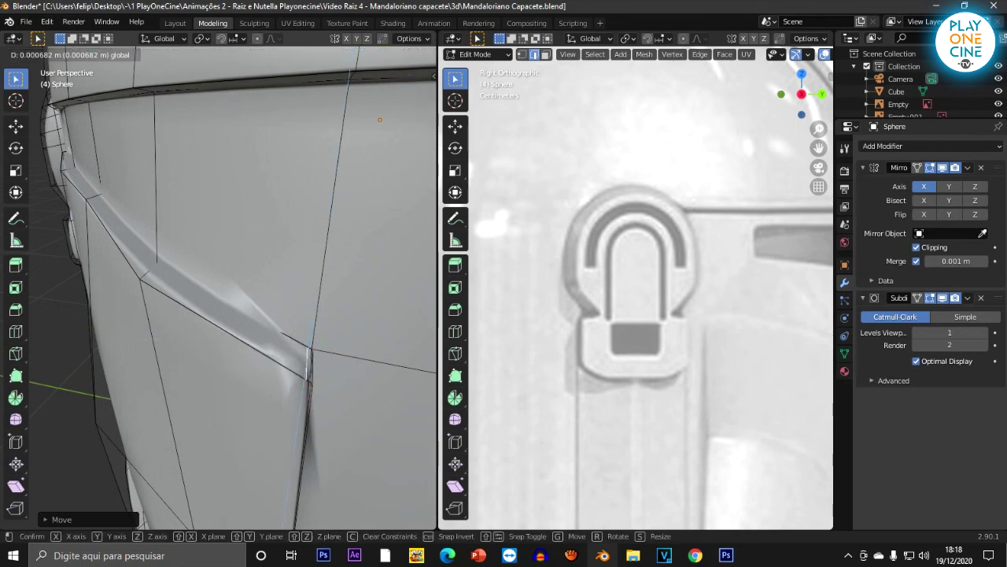
drag(308, 314, 309, 312)
middle_drag(309, 312, 303, 275)
scroll(229, 291, down, 5)
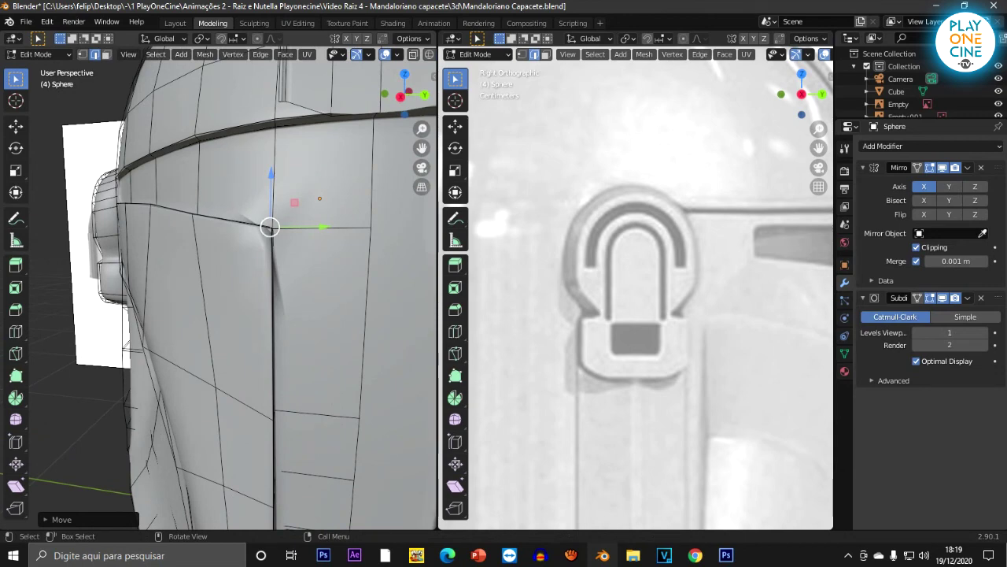
Step: Add a loop cut across the cheek just below the visor corner and slide it up towards the visor's lower edge
middle_drag(224, 256, 164, 292)
key(ctrl+r)
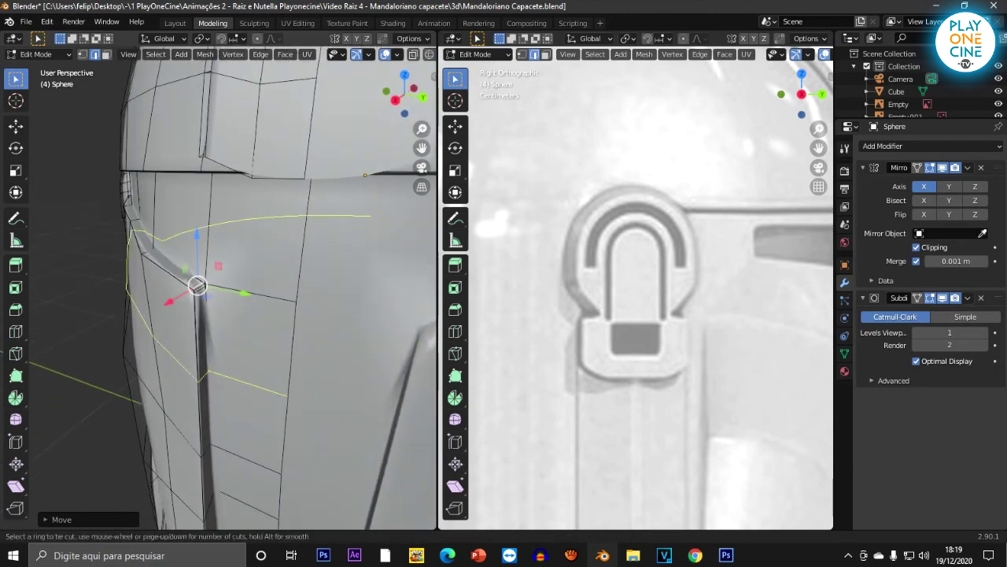
click(161, 293)
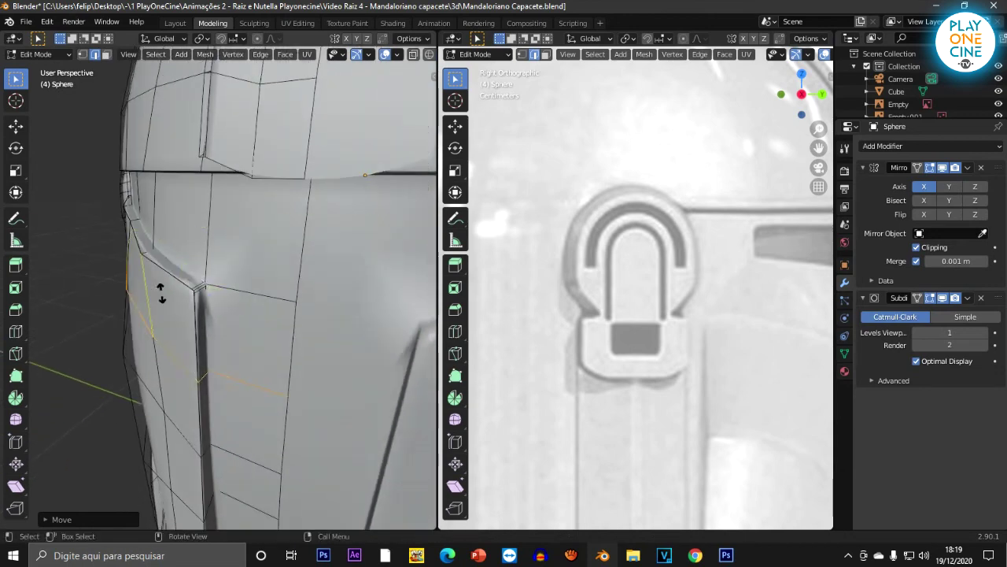
click(167, 250)
Step: Examine the smoothed helmet from several angles in Object Mode, checking the visor edges and corner
scroll(166, 250, down, 3)
middle_drag(166, 249, 106, 224)
key(Tab)
scroll(256, 236, up, 4)
scroll(208, 220, down, 4)
shift+middle_drag(236, 291, 195, 224)
middle_drag(195, 224, 267, 260)
scroll(252, 229, up, 2)
scroll(211, 260, down, 4)
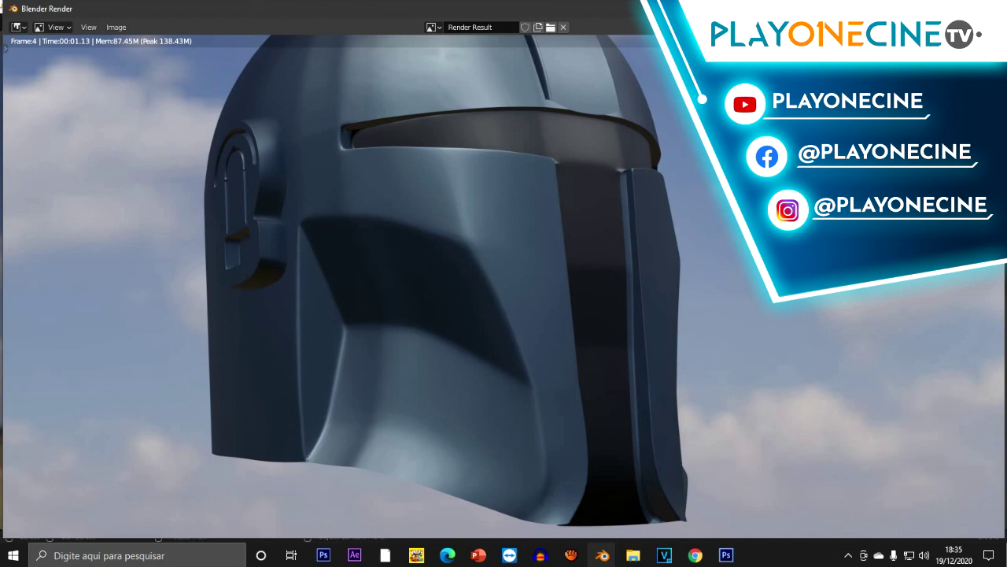
Step: Examine the rendered helmet image from the dome down to the whole frame
middle_drag(472, 236, 448, 351)
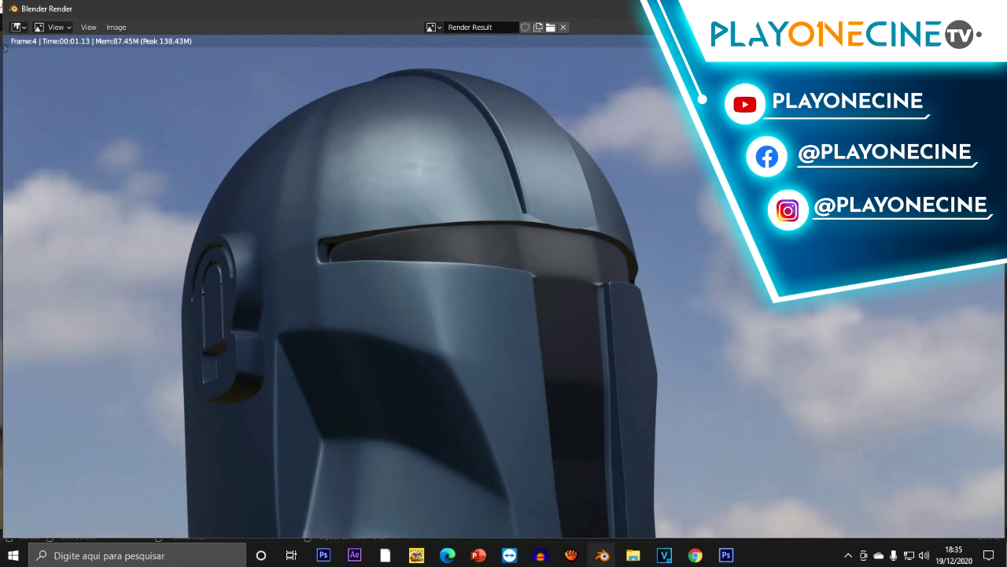
scroll(512, 291, down, 2)
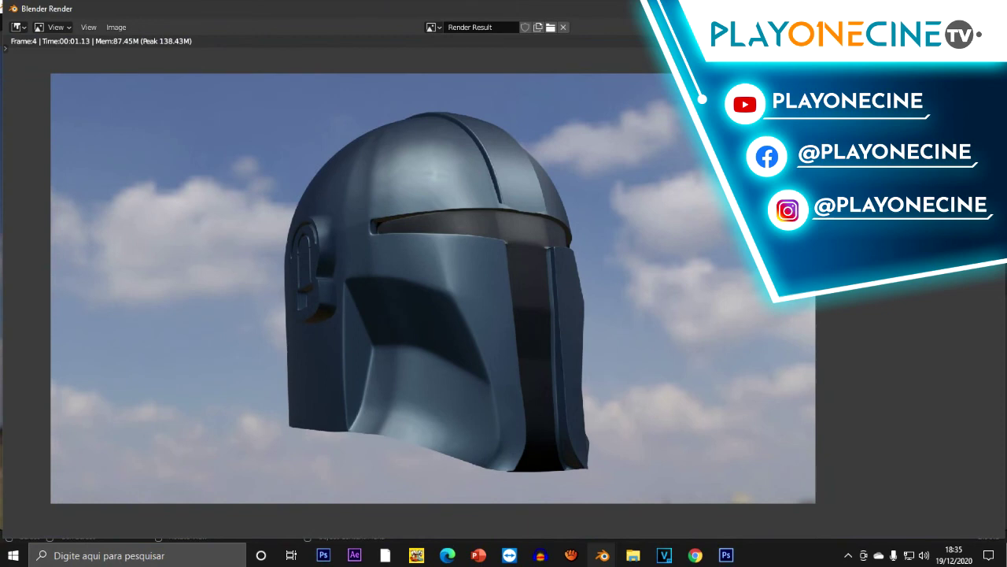
middle_drag(433, 288, 440, 289)
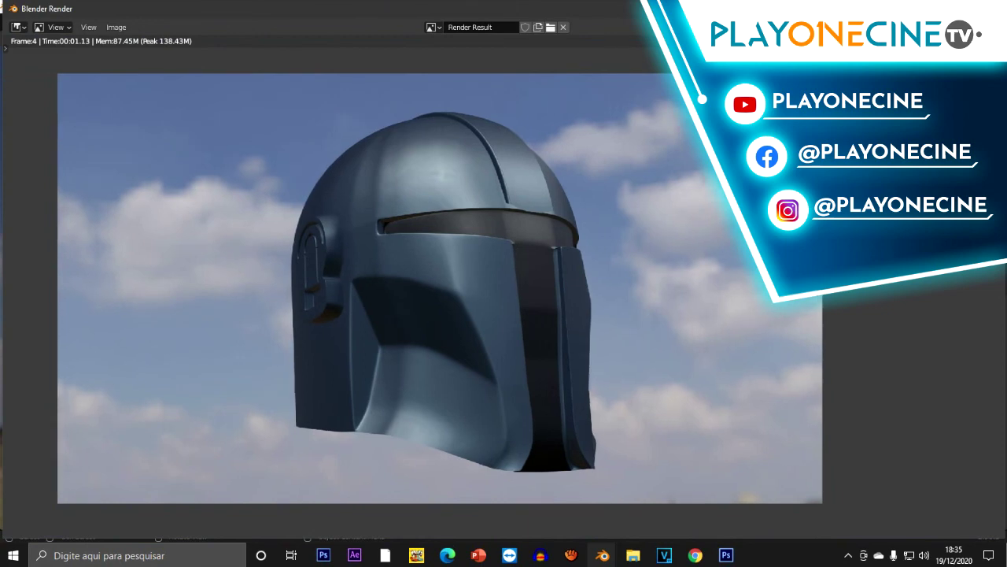